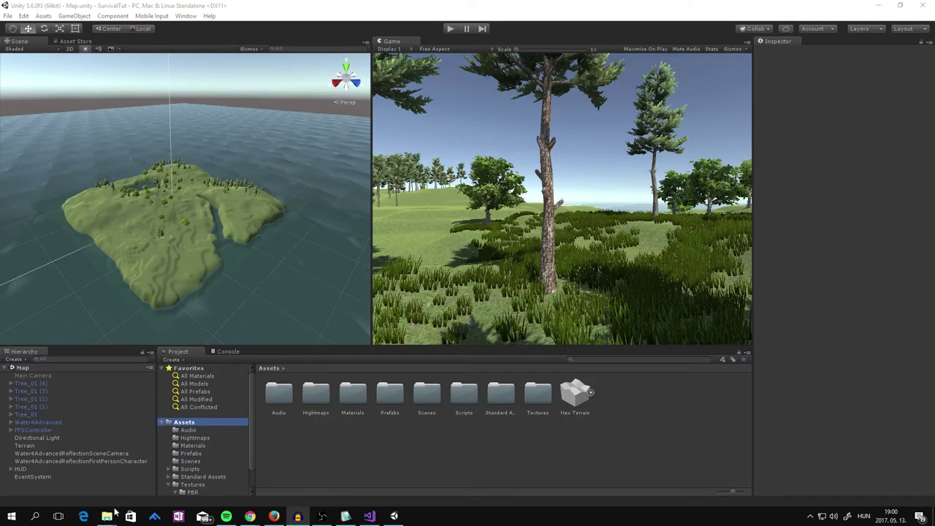
# Step: Bring the File Explorer window showing the project's Build folder in front of Unity
pyautogui.moveTo(109, 515)
pyautogui.click(157, 467)
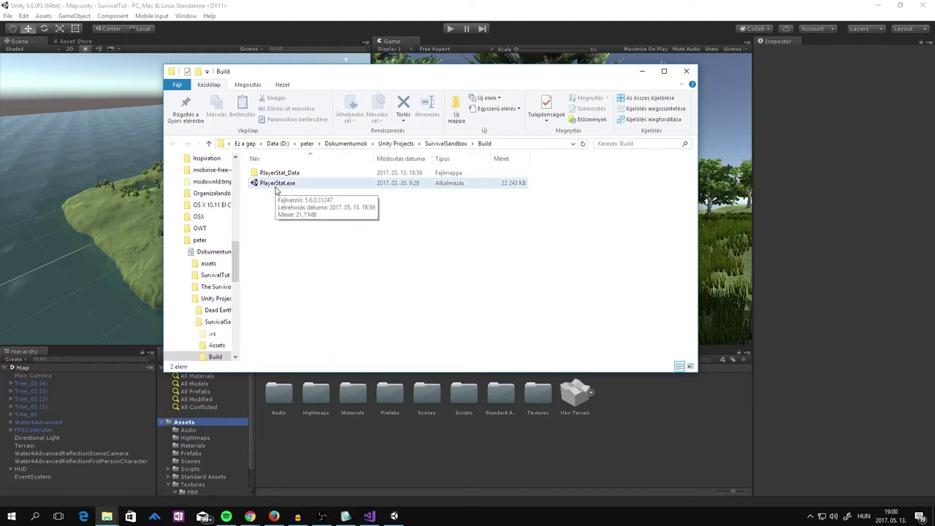
# Step: Launch PlayerStat.exe at 1280 x 720 resolution and start the game
pyautogui.doubleClick(276, 184)
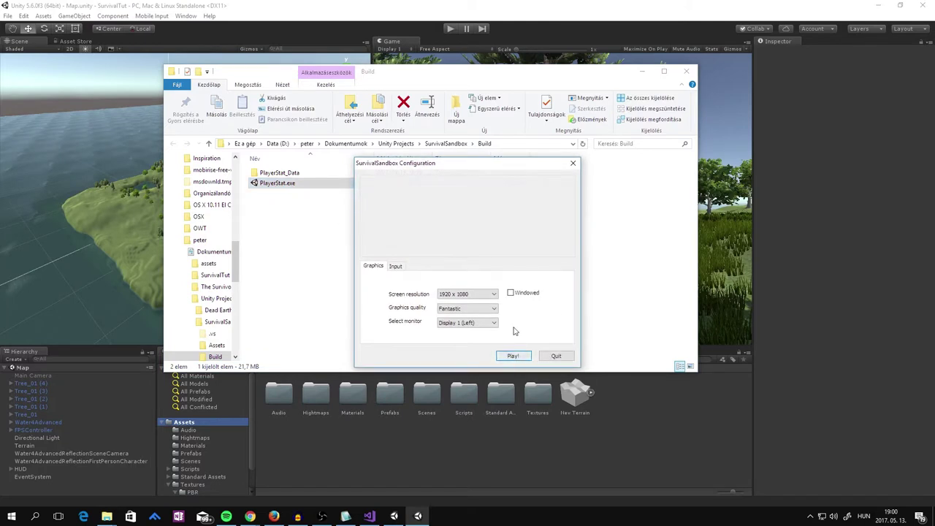
pyautogui.click(482, 295)
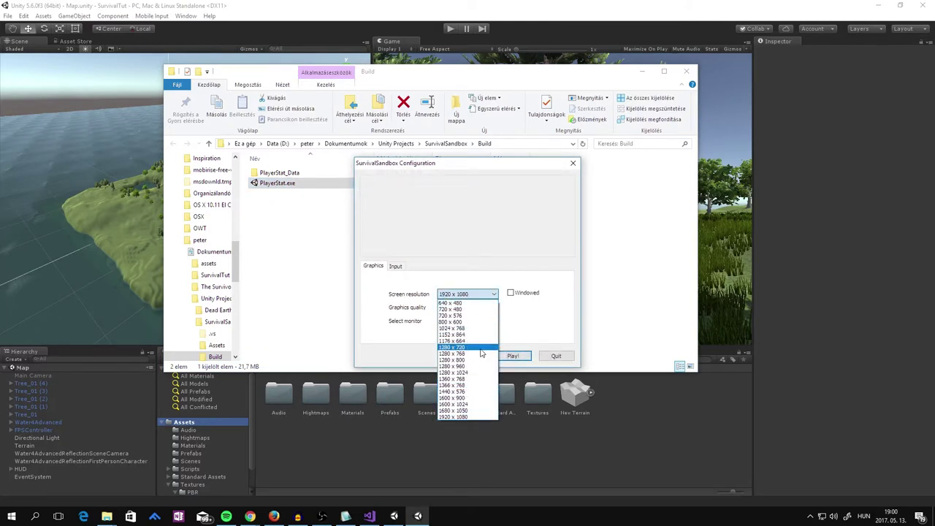
pyautogui.click(479, 347)
pyautogui.click(512, 355)
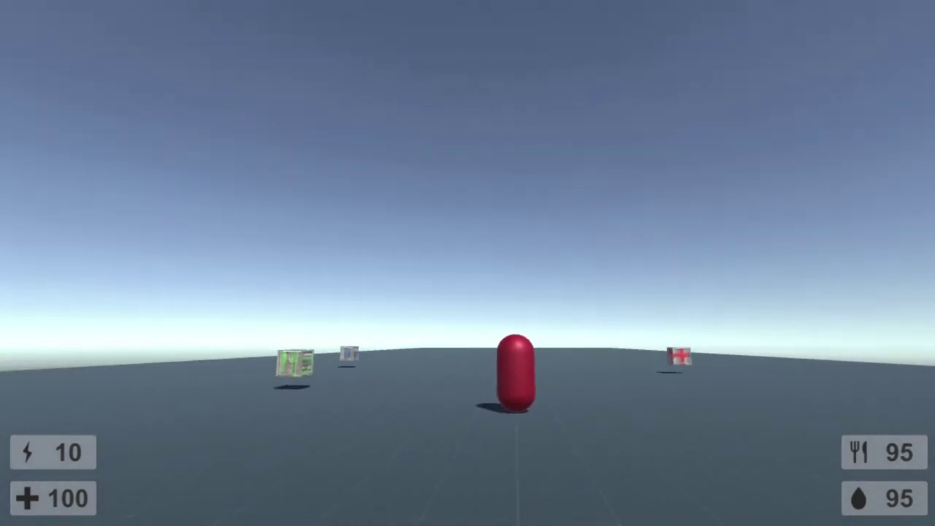
# Step: Walk the player into the red capsule so health drops to 25
pyautogui.press('w')
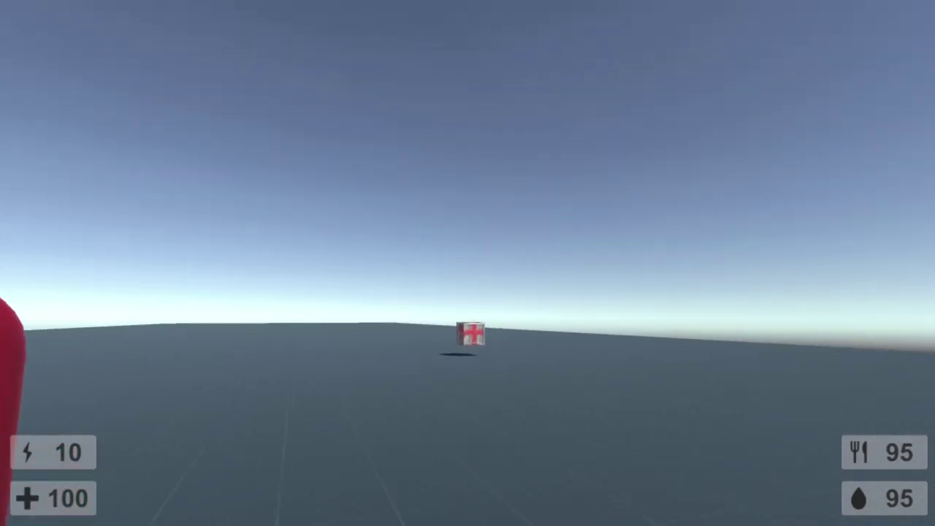
pyautogui.press('w')
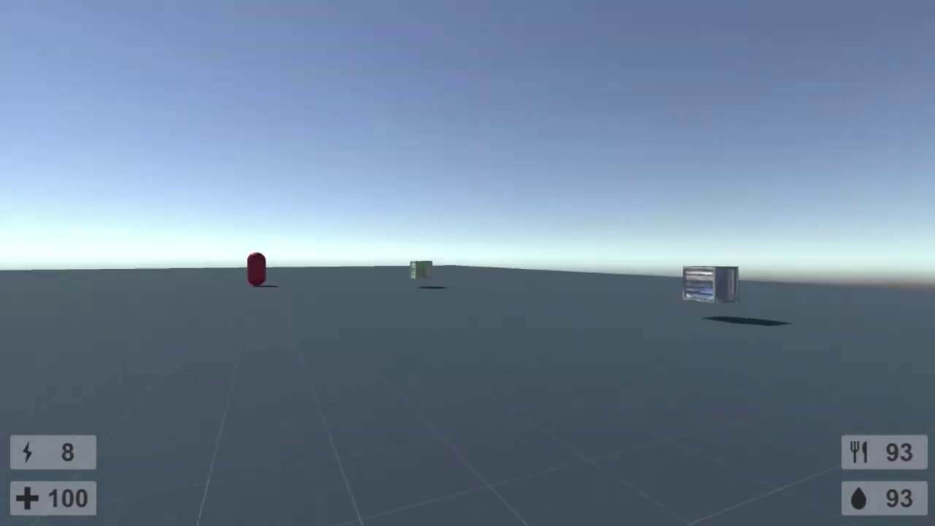
pyautogui.press('w')
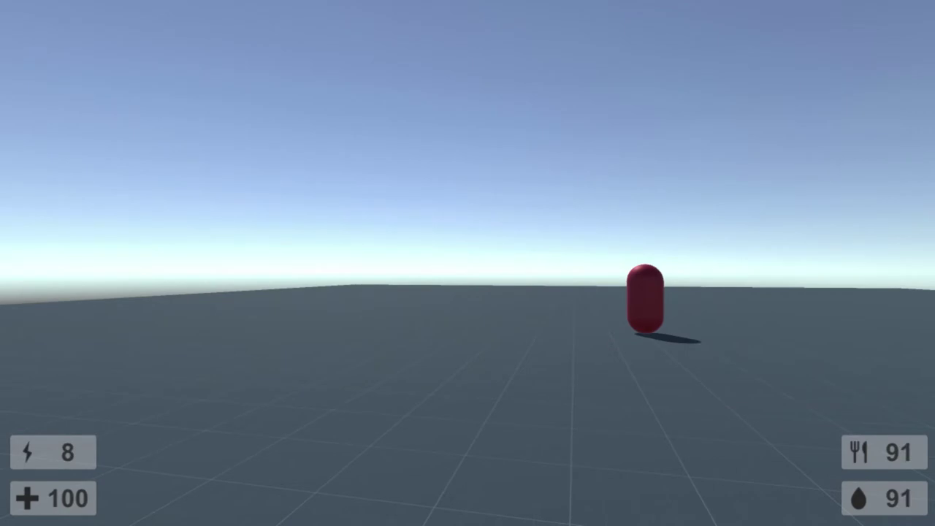
pyautogui.press('w')
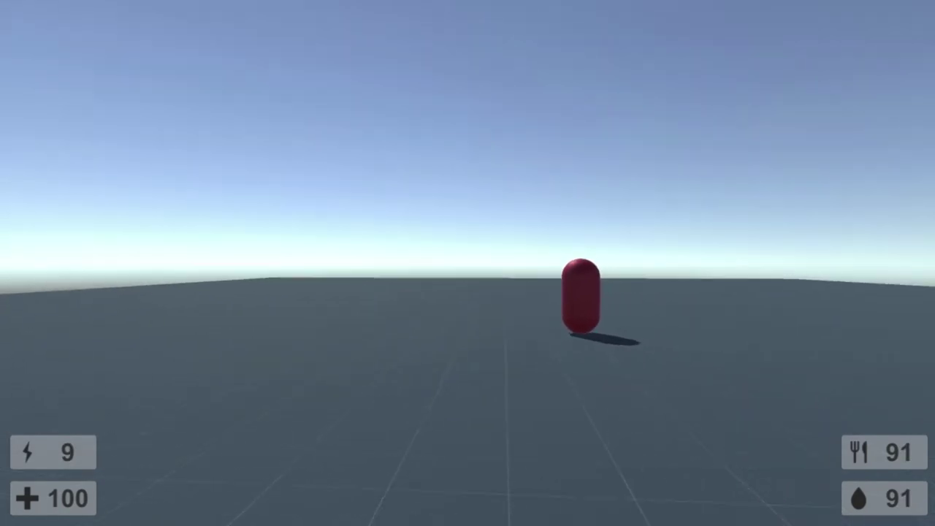
pyautogui.press('w')
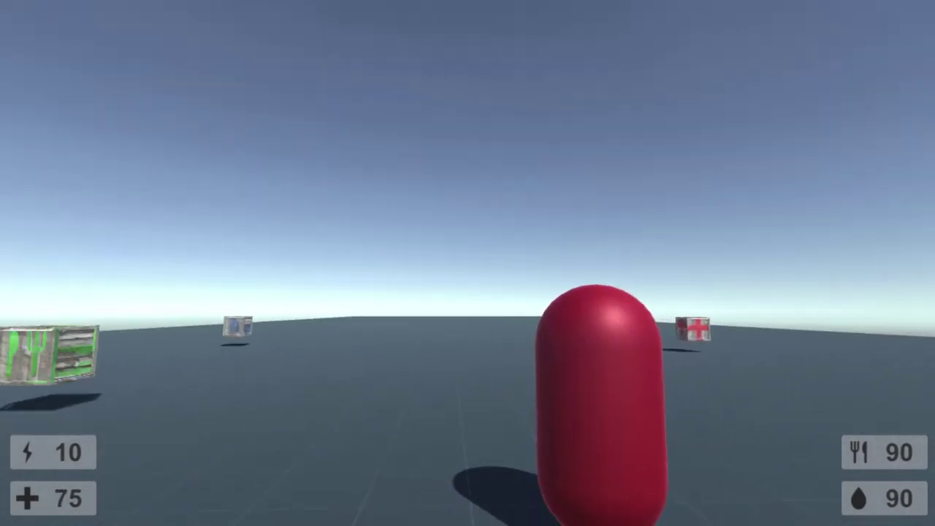
pyautogui.press('w')
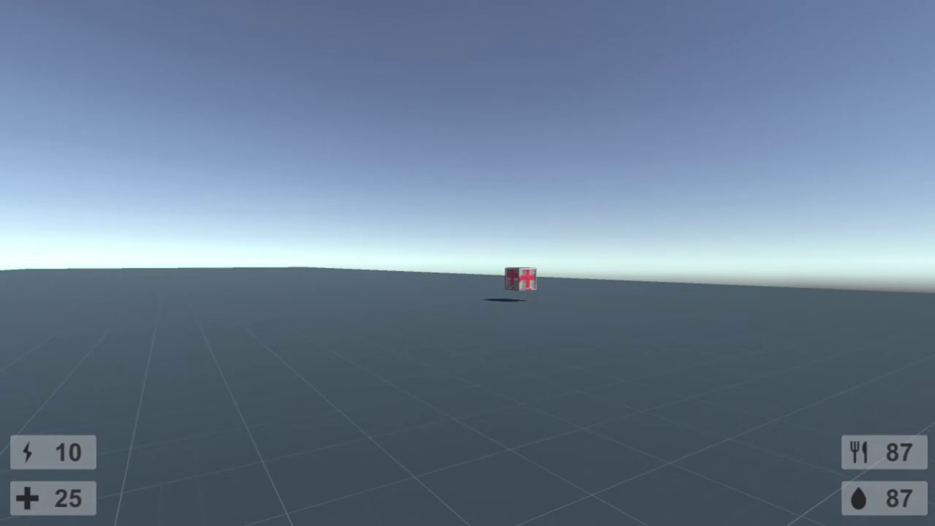
# Step: Collect the medkit crates to bring health back to 85, then quit the game
pyautogui.press('w')
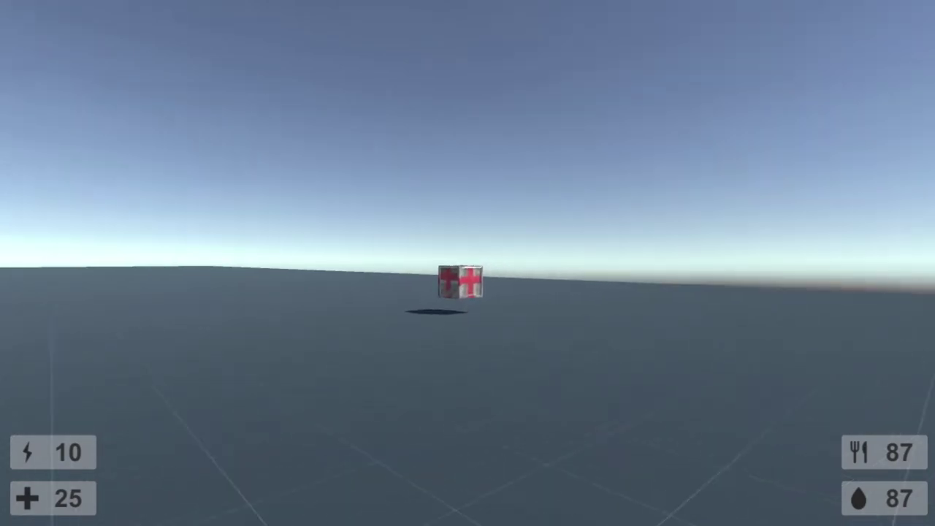
pyautogui.press('w')
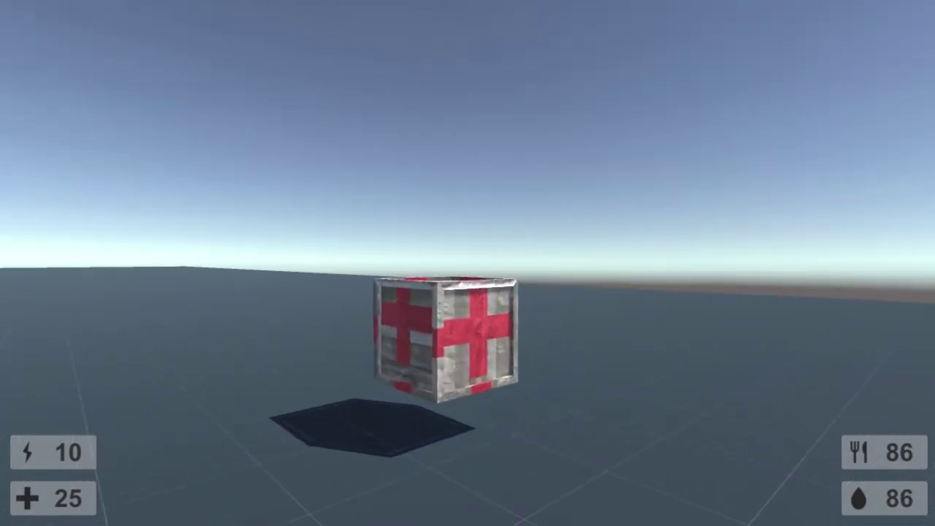
pyautogui.press('w')
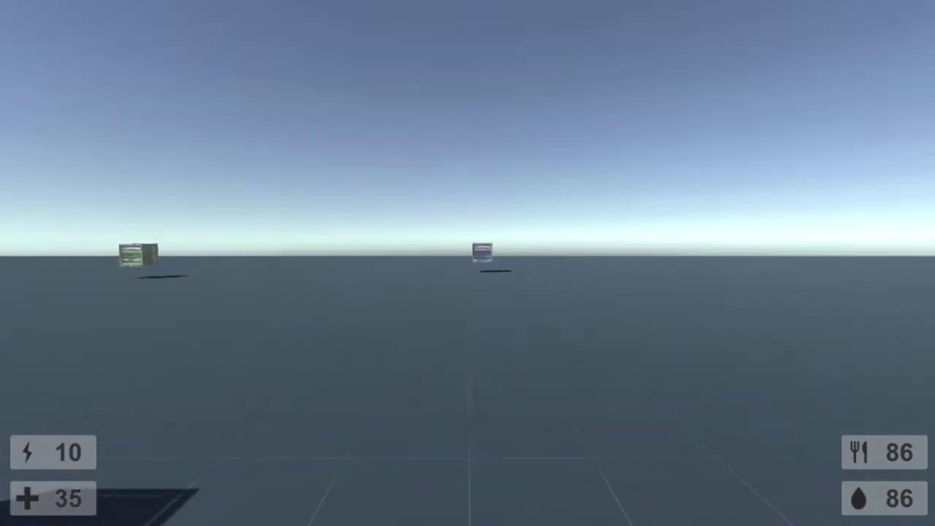
pyautogui.press('w')
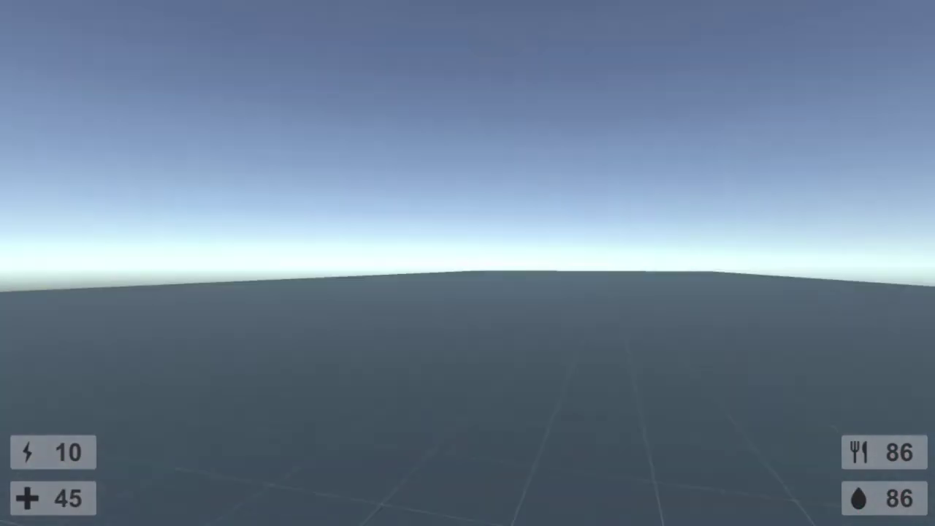
pyautogui.press('w')
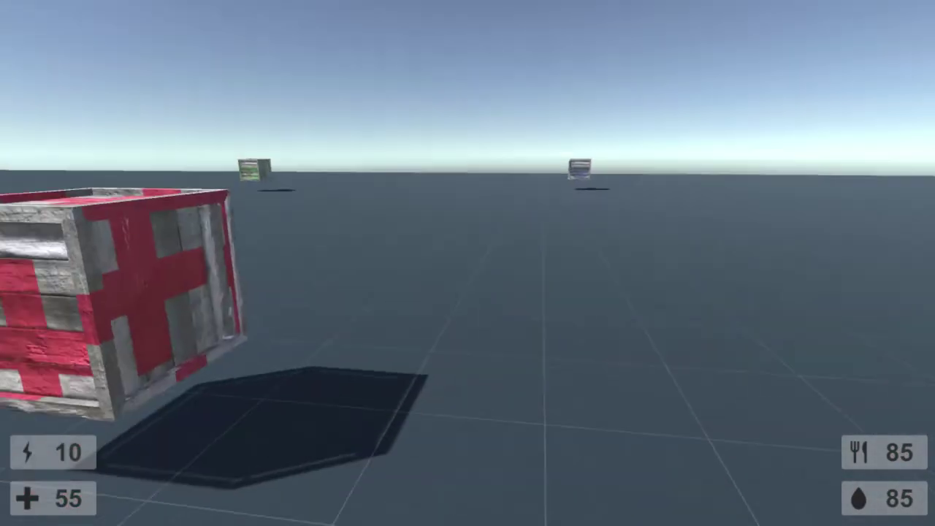
pyautogui.press('w')
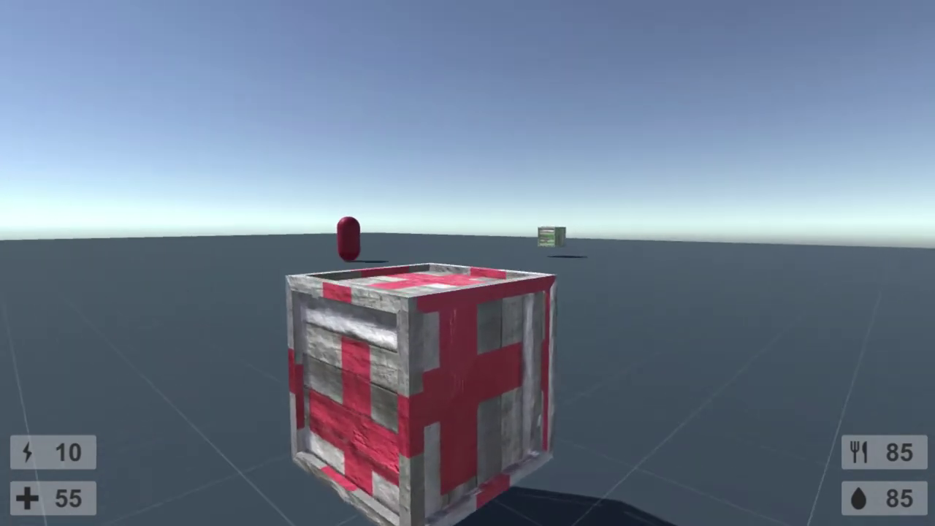
pyautogui.press('w')
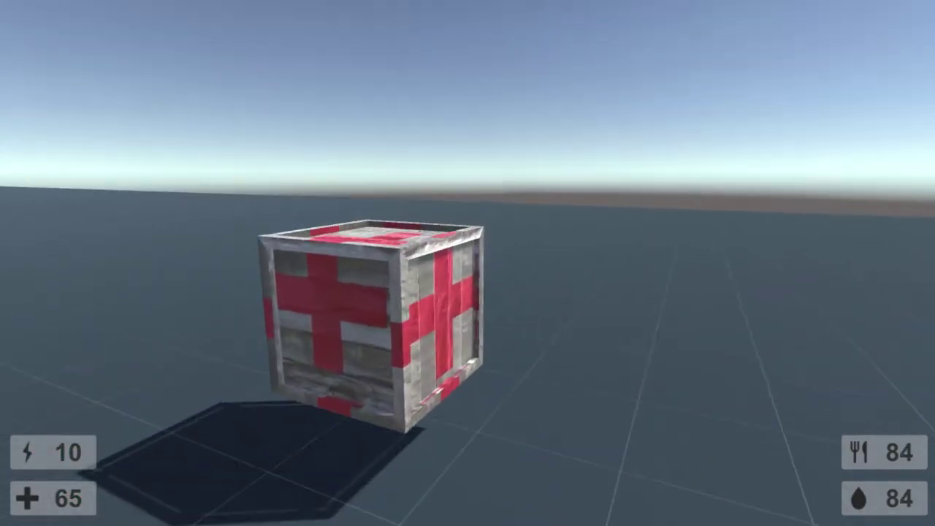
pyautogui.press('w')
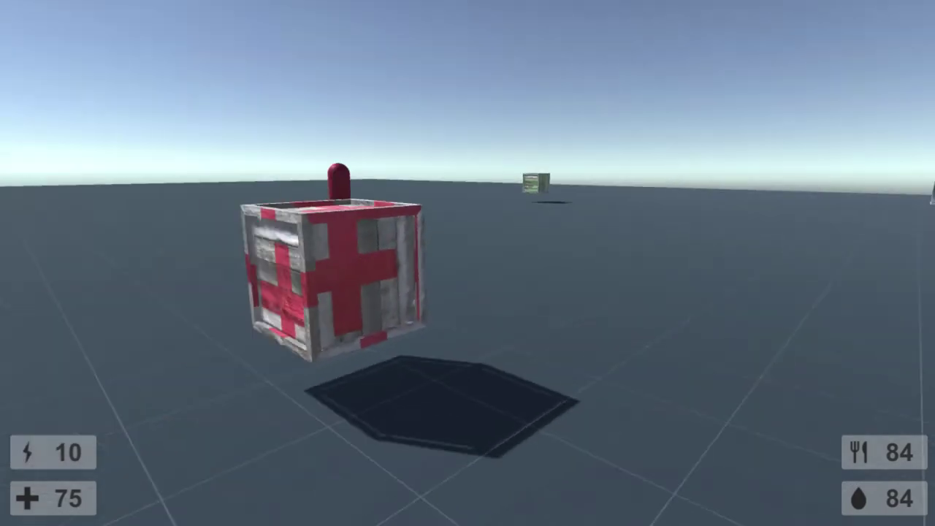
pyautogui.hotkey('ctrl', 'p')
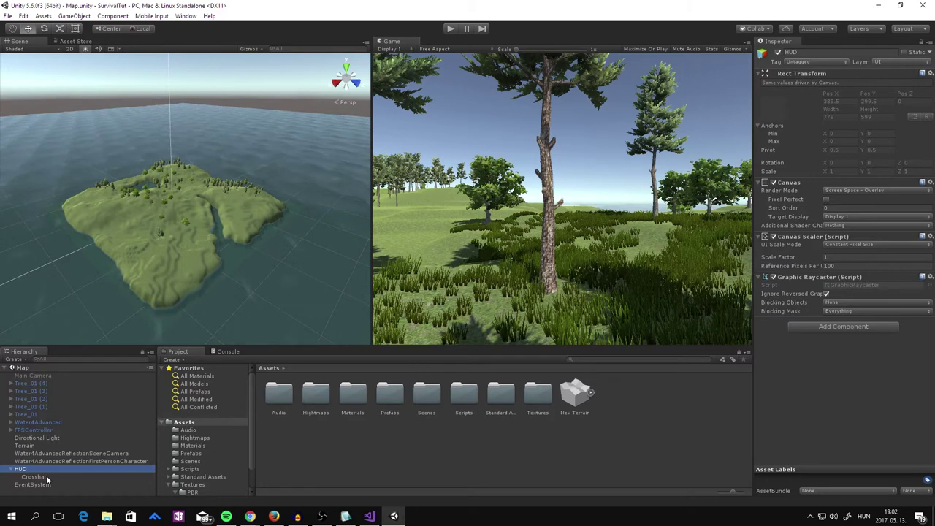
# Step: Add a UI Panel under HUD and frame the canvas in the 2D Scene view
pyautogui.rightClick(24, 469)
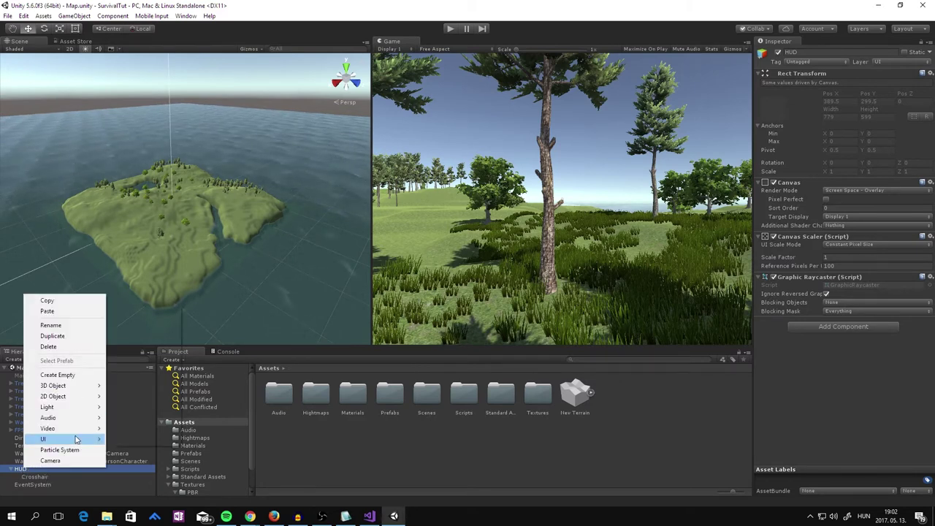
pyautogui.moveTo(77, 439)
pyautogui.click(127, 417)
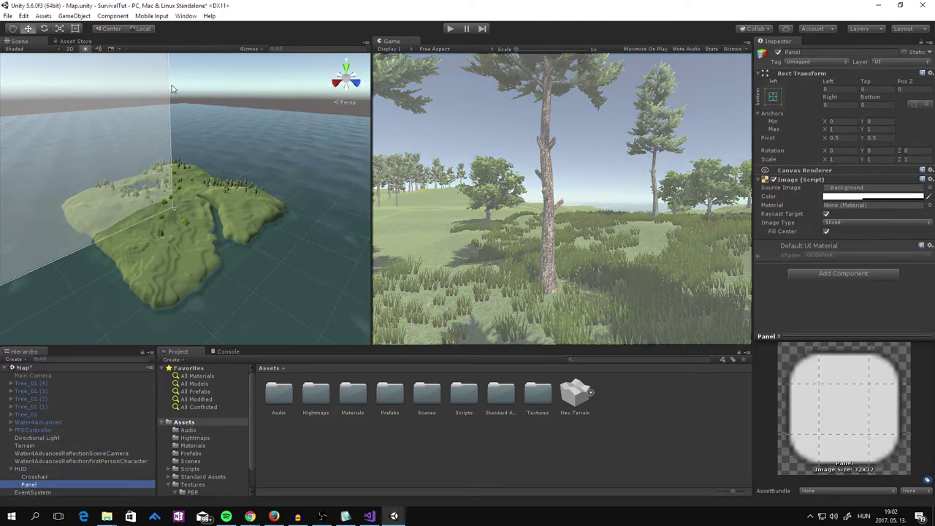
pyautogui.click(70, 48)
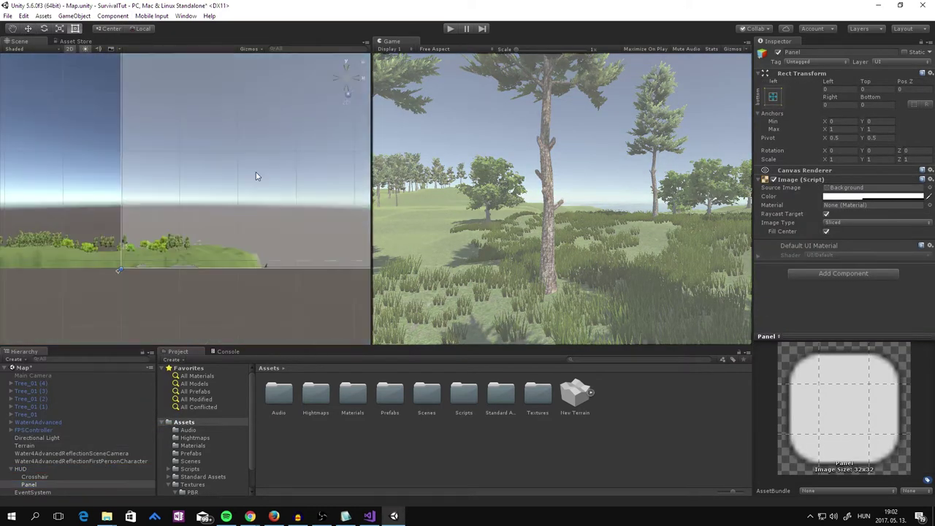
pyautogui.moveTo(251, 172); pyautogui.dragTo(144, 234, button='middle')
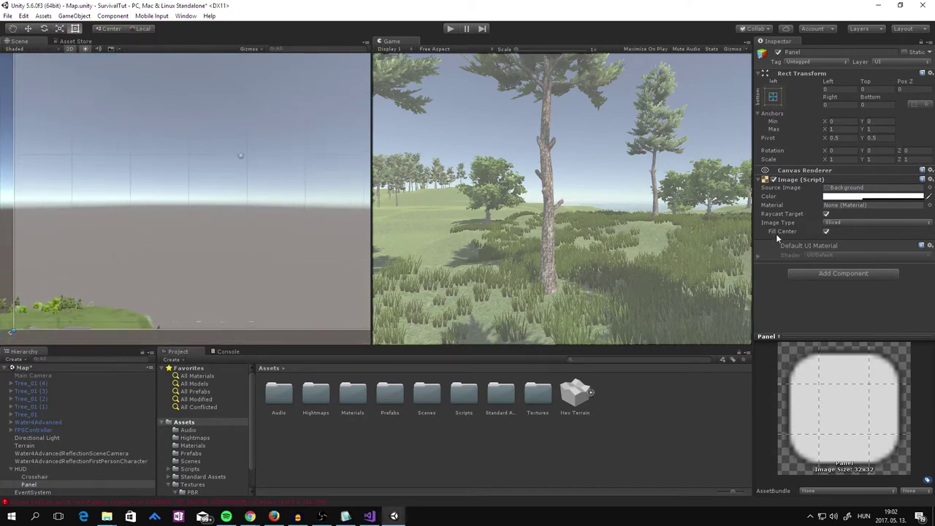
# Step: Anchor the panel bottom-left and size it 100 by 40
pyautogui.click(777, 101)
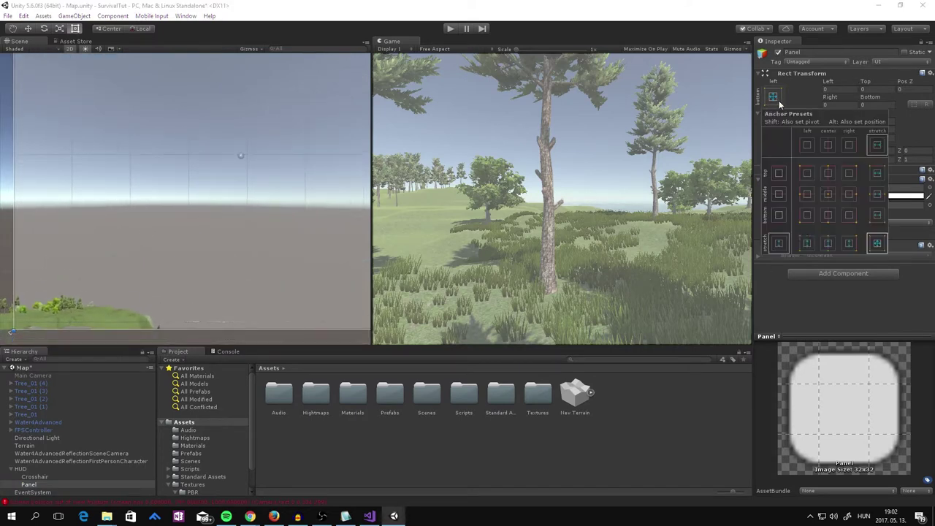
pyautogui.click(804, 216)
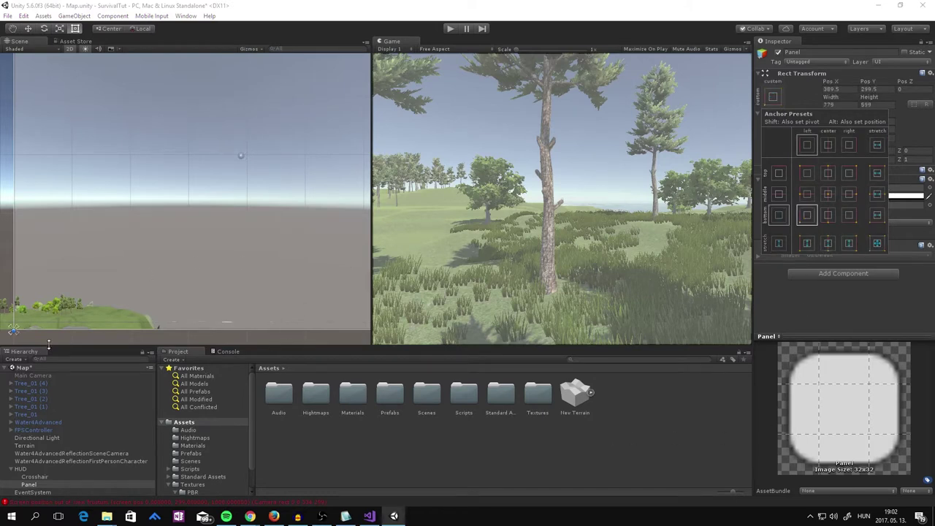
pyautogui.click(773, 101)
pyautogui.click(840, 105)
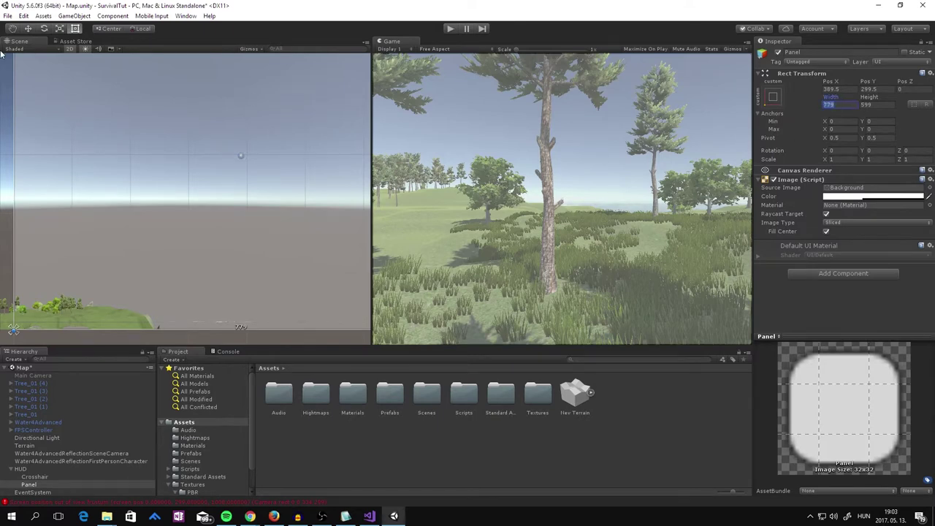
pyautogui.write('100')
pyautogui.press('Tab')
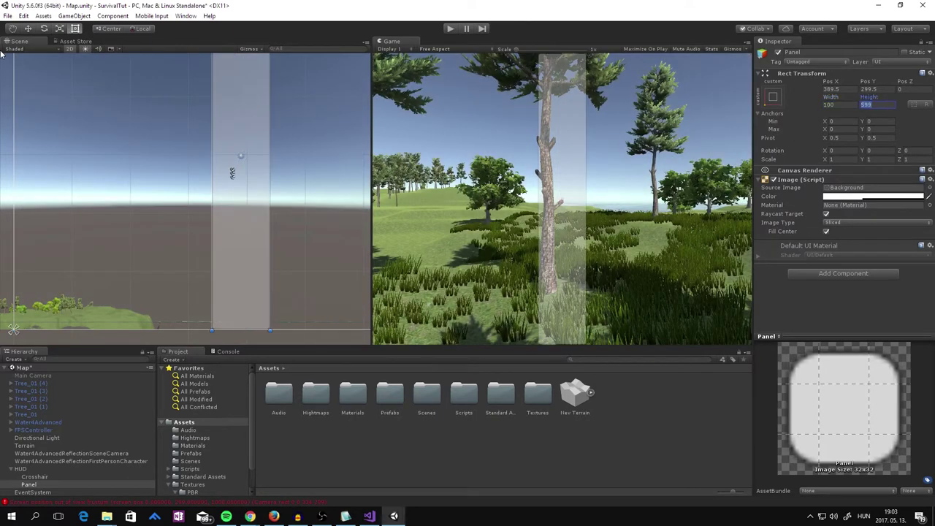
pyautogui.write('40')
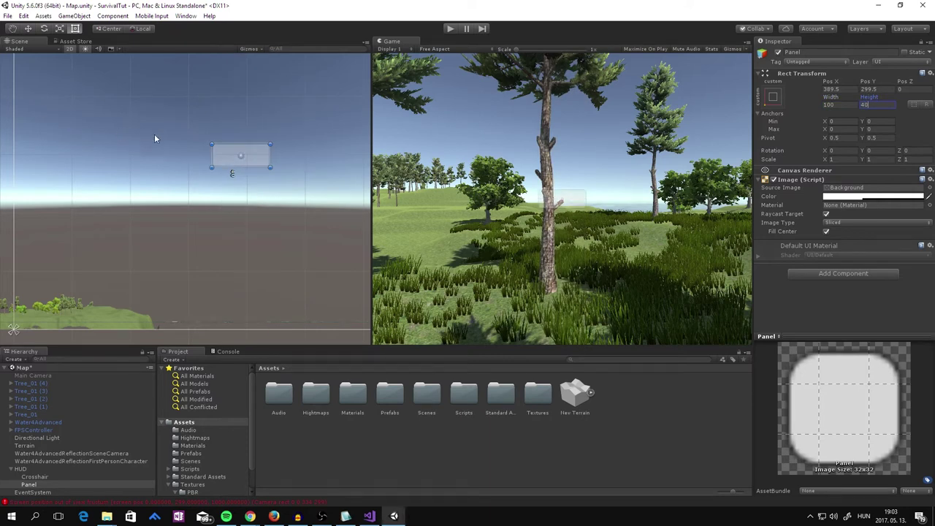
# Step: Drag the panel into the screen's bottom-left corner, around position 56.8, 25.4
pyautogui.moveTo(256, 158); pyautogui.dragTo(59, 316)
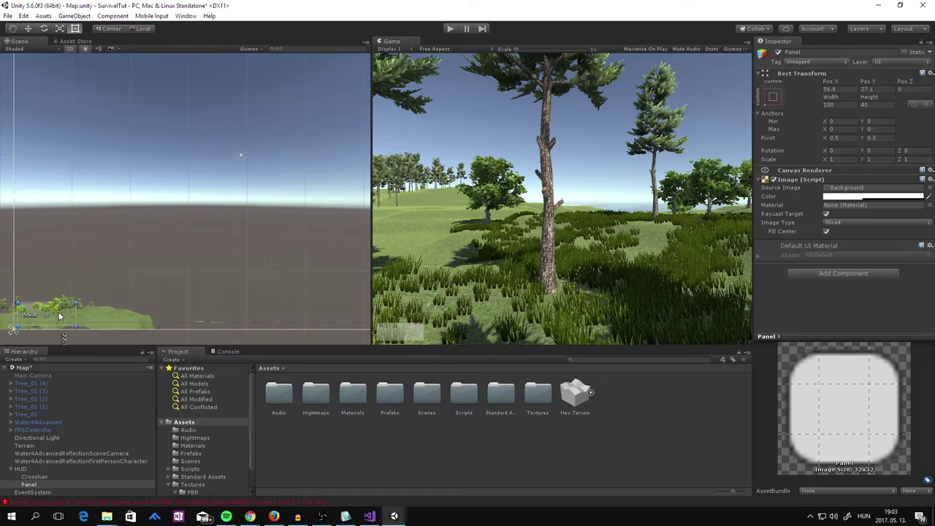
pyautogui.moveTo(58, 312); pyautogui.dragTo(61, 313)
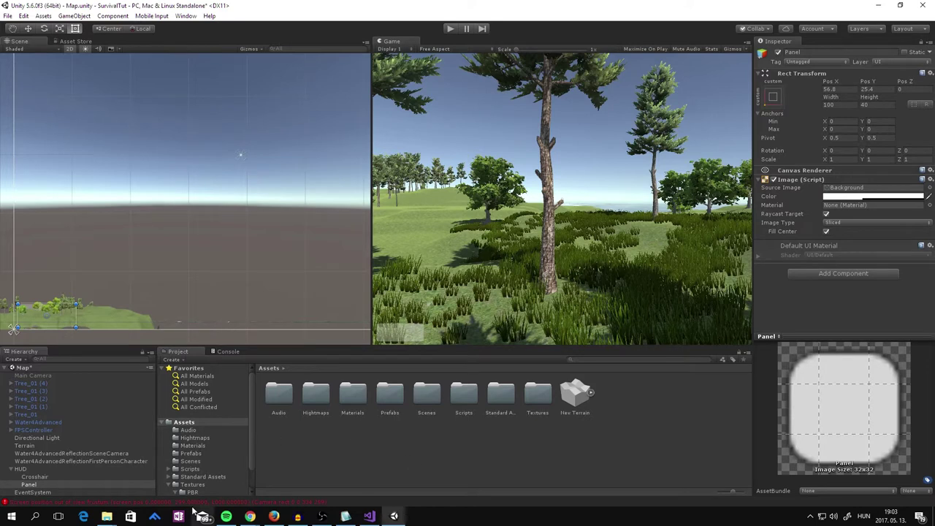
pyautogui.rightClick(33, 485)
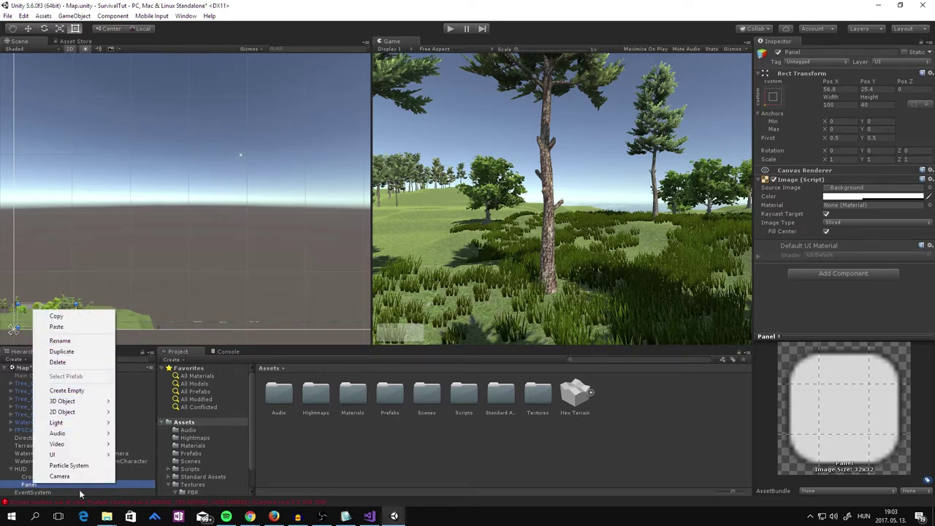
# Step: Add an Image child to the Panel, sized 30 by 30
pyautogui.moveTo(91, 457)
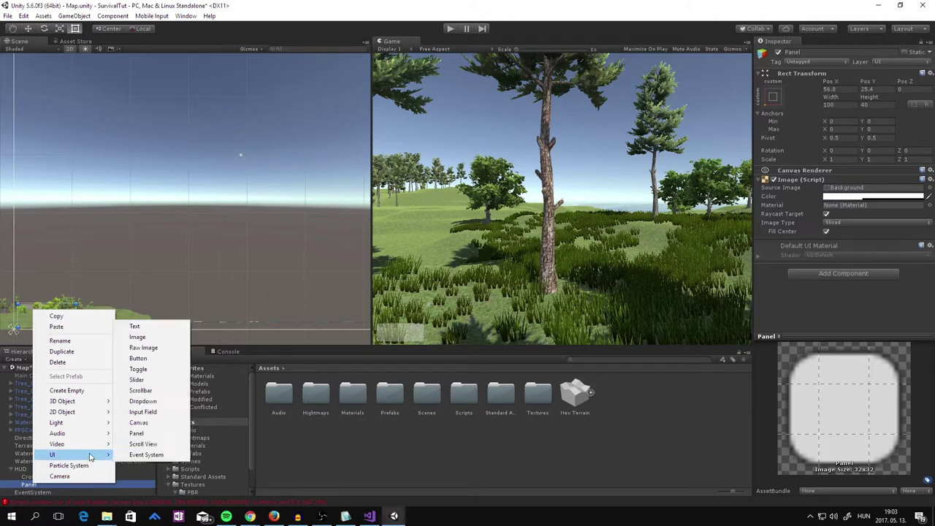
pyautogui.click(140, 337)
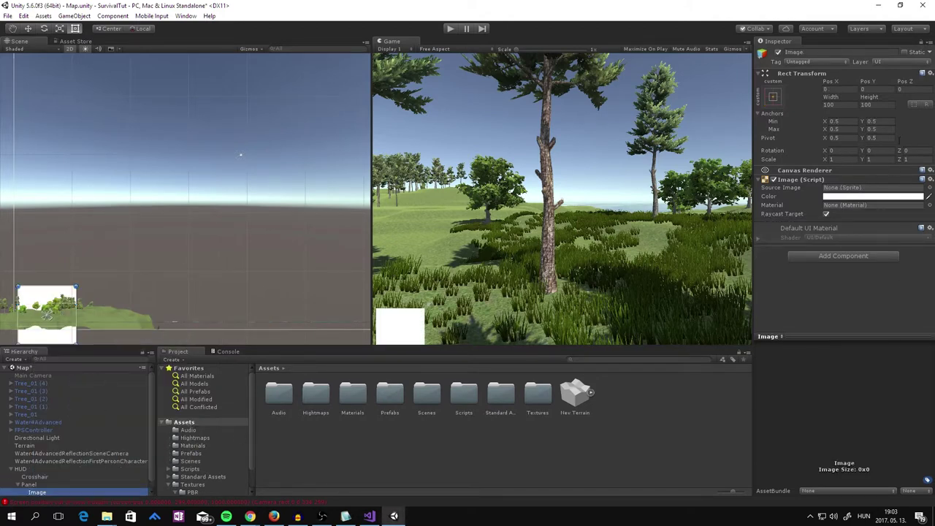
pyautogui.click(840, 106)
pyautogui.write('30')
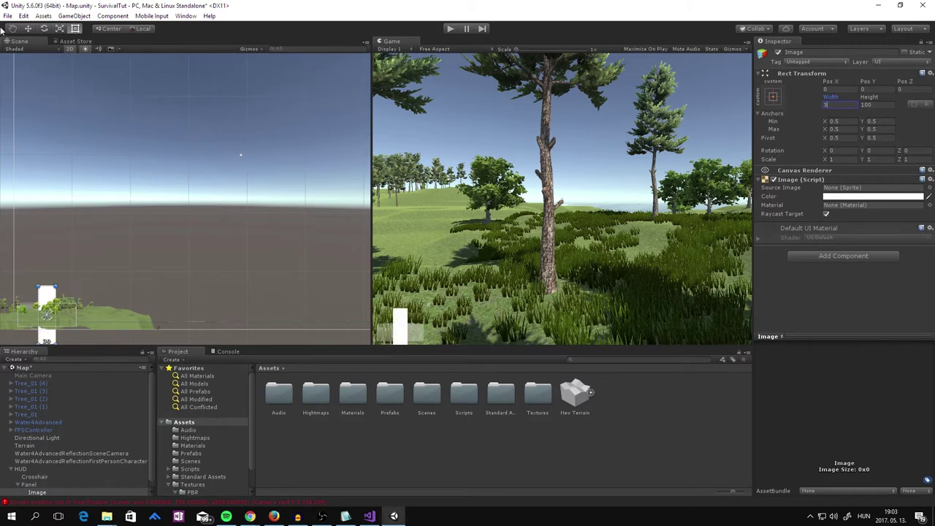
pyautogui.press('Tab')
pyautogui.write('30')
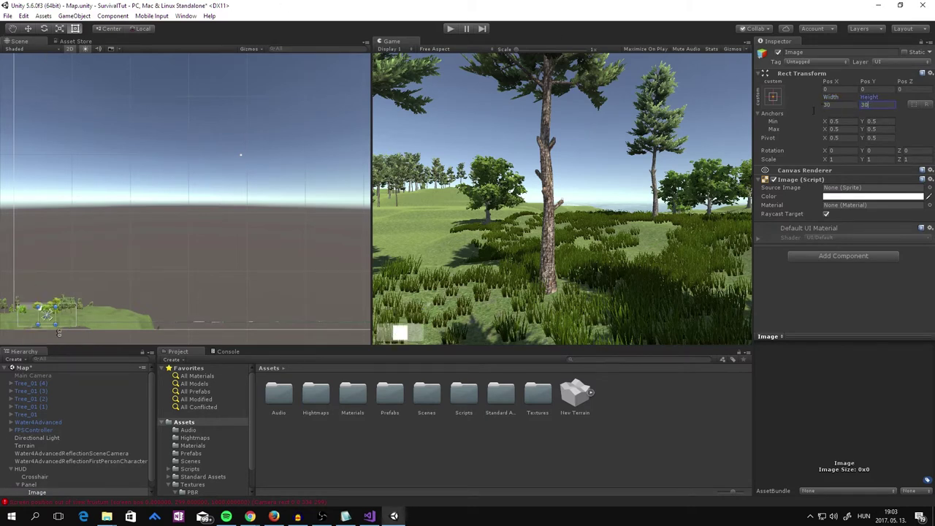
# Step: Anchor the image middle-left and slide it to the panel's left end
pyautogui.click(772, 95)
pyautogui.click(807, 215)
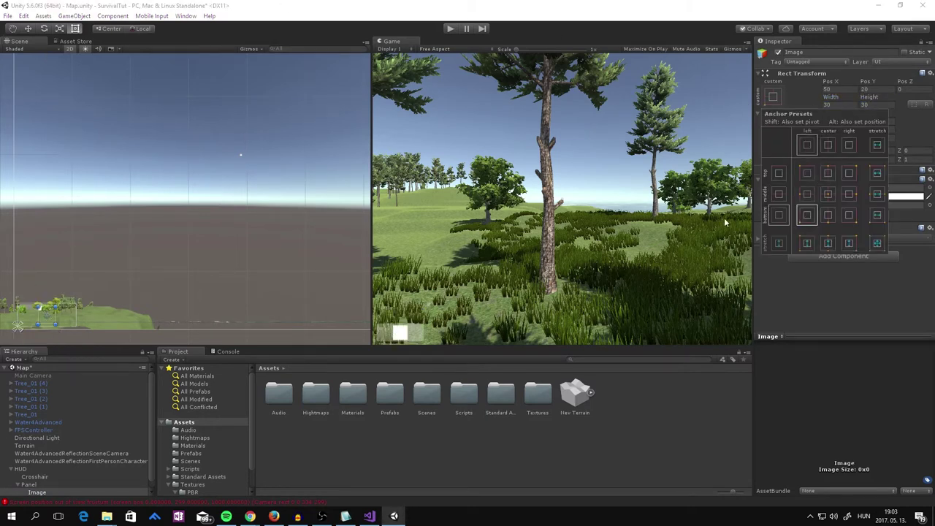
pyautogui.click(809, 194)
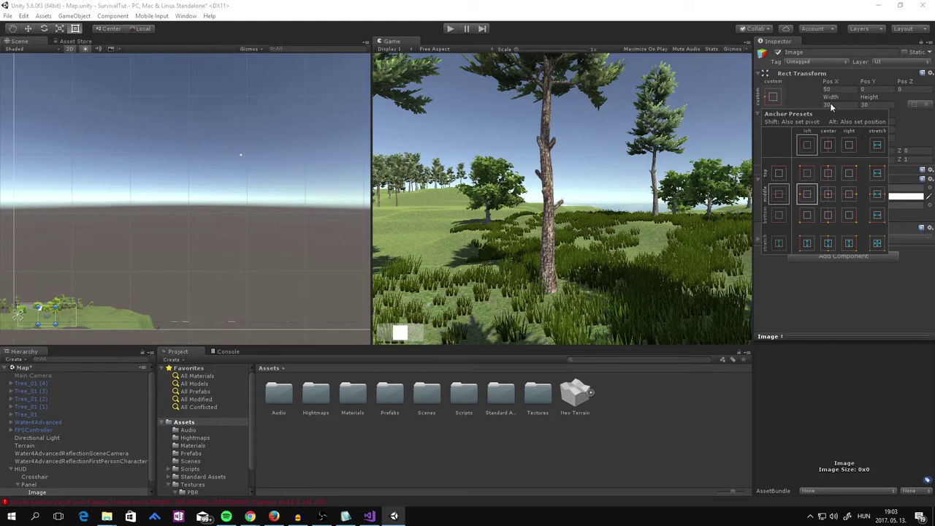
pyautogui.click(772, 102)
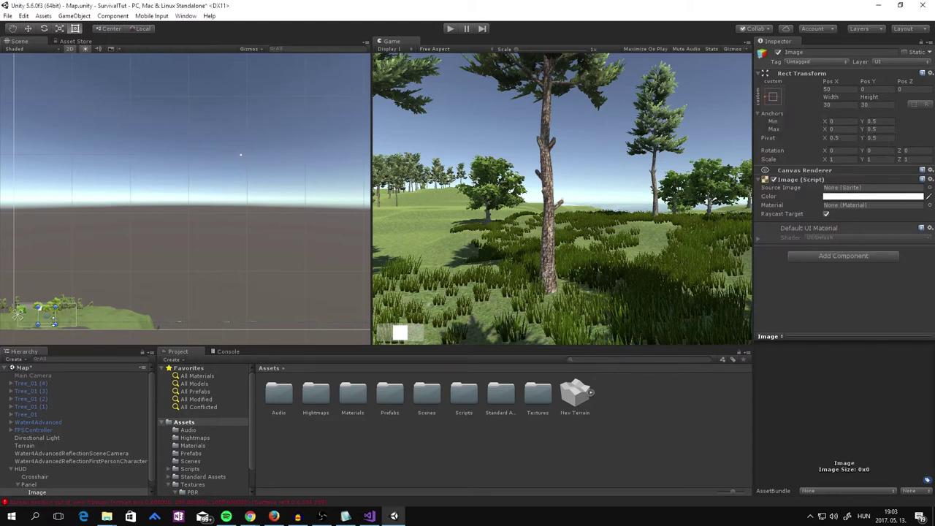
pyautogui.moveTo(51, 322); pyautogui.dragTo(35, 321)
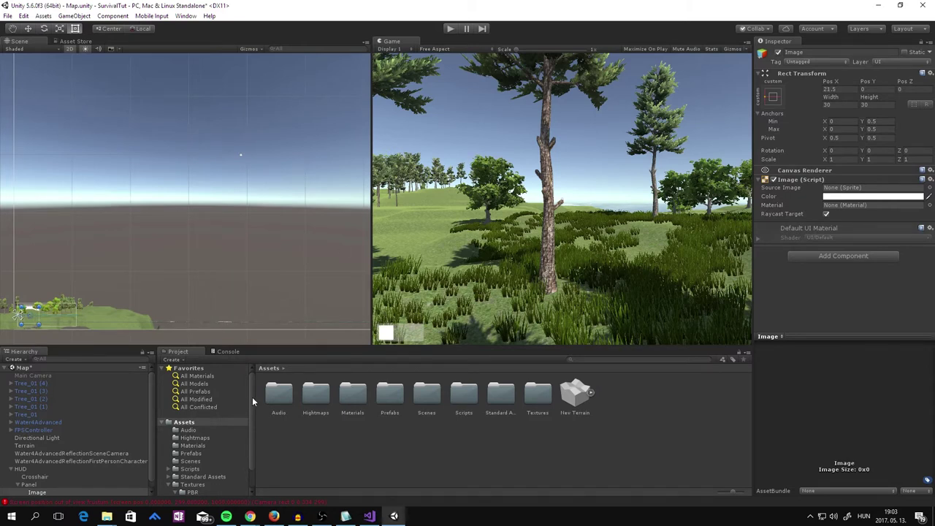
pyautogui.rightClick(29, 485)
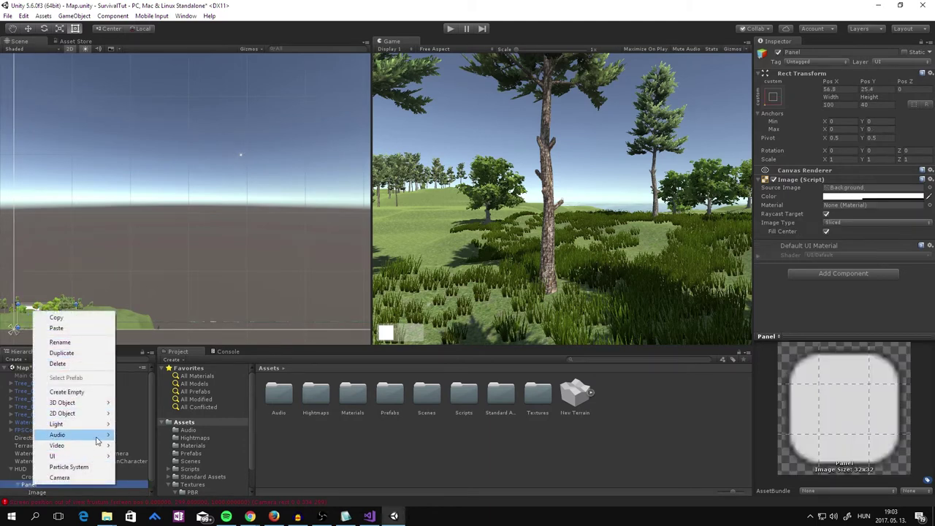
# Step: Add a Text child to the Panel and narrow its box from the left edge
pyautogui.moveTo(95, 458)
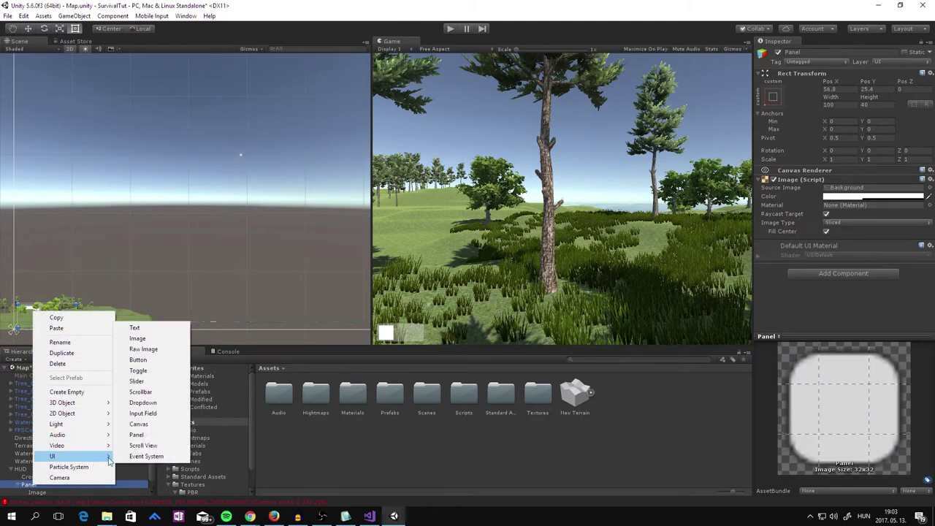
pyautogui.click(152, 328)
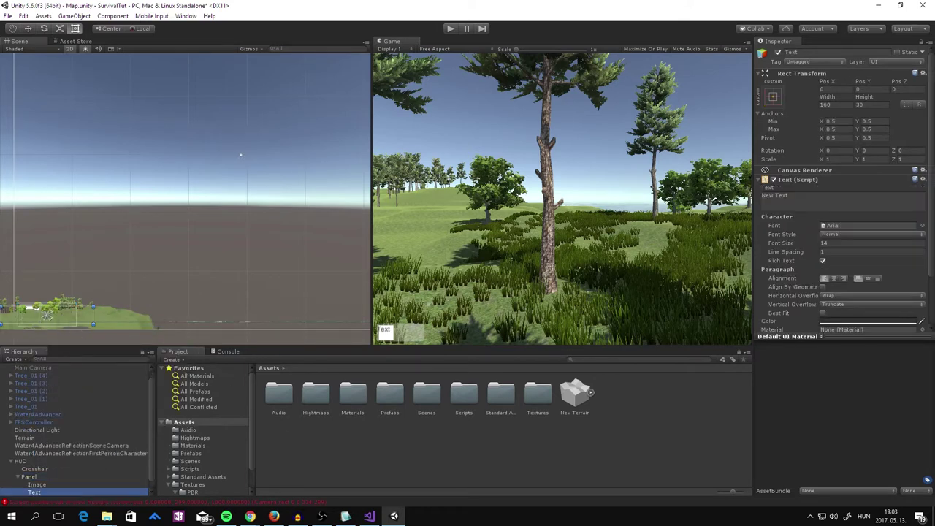
pyautogui.moveTo(2, 318); pyautogui.dragTo(95, 315)
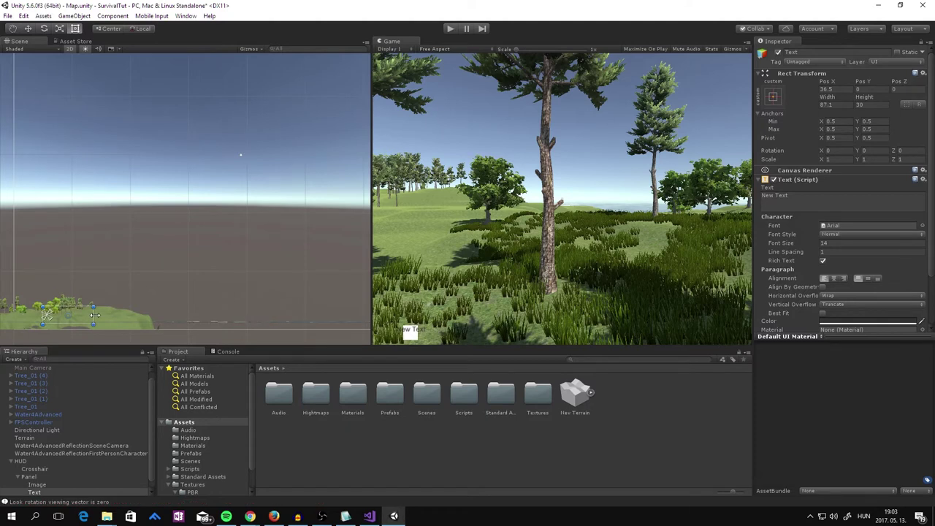
# Step: Turn off the skybox in the Scene view and reframe the HUD
pyautogui.click(35, 484)
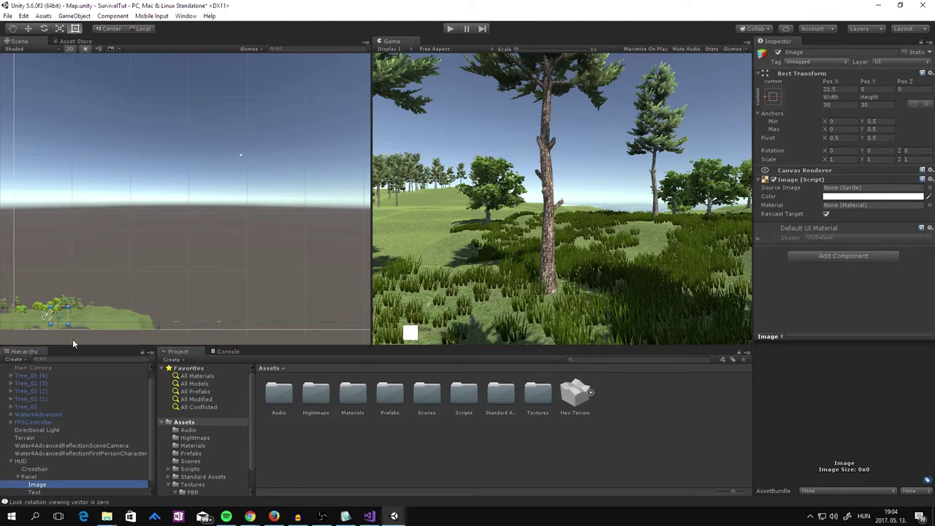
pyautogui.moveTo(107, 300); pyautogui.dragTo(81, 267, button='middle')
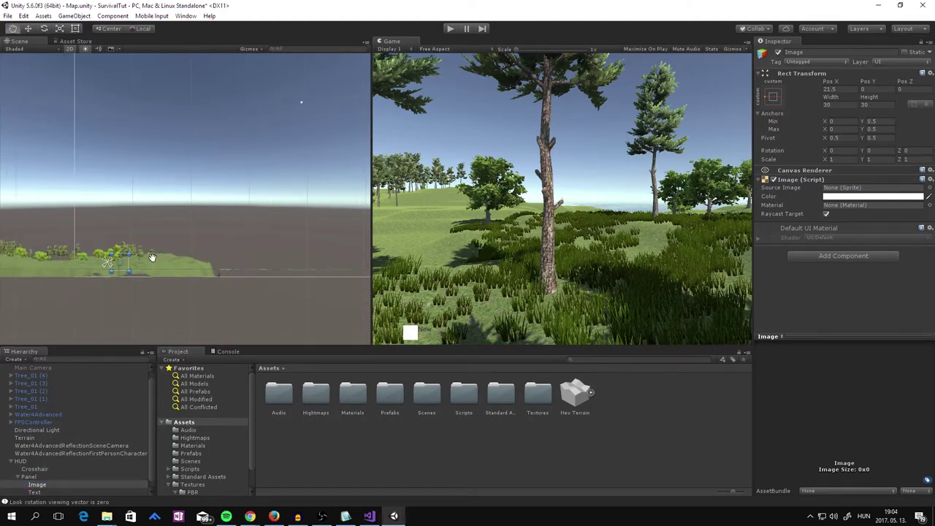
pyautogui.click(78, 232)
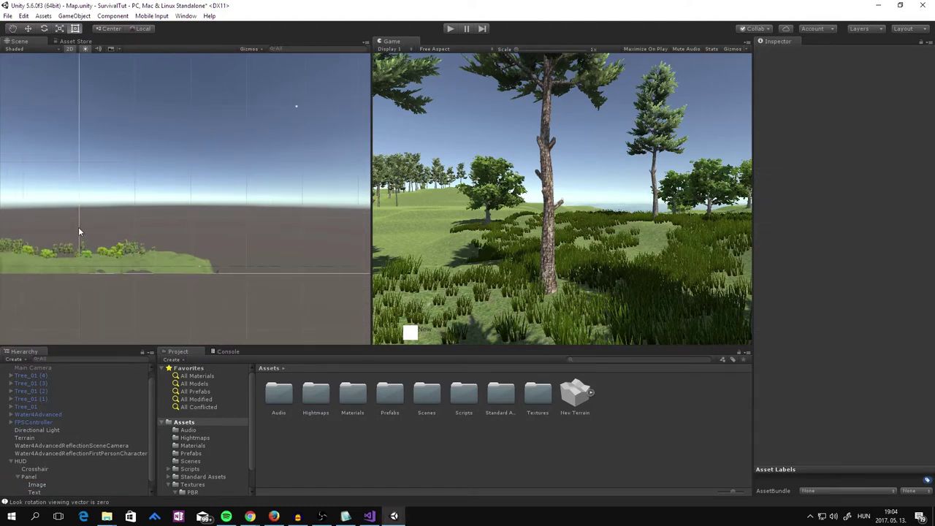
pyautogui.click(116, 49)
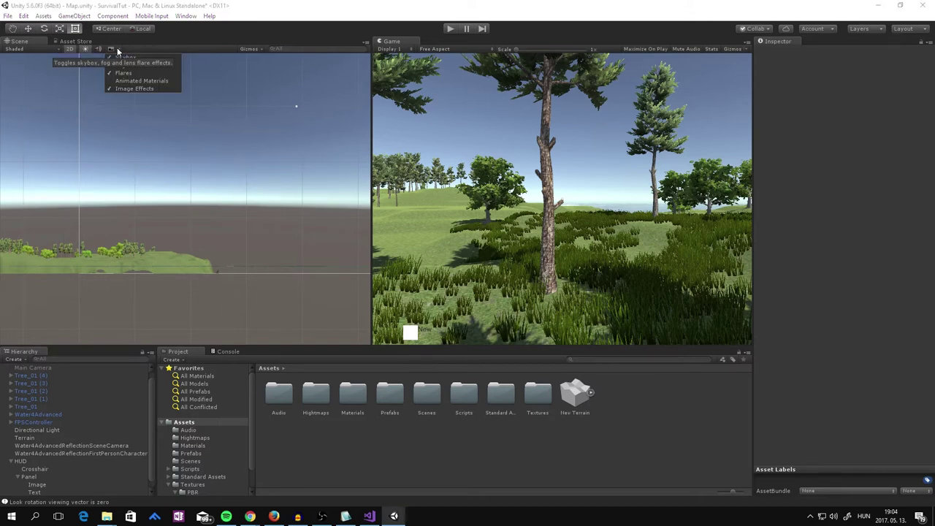
pyautogui.click(113, 48)
pyautogui.click(111, 49)
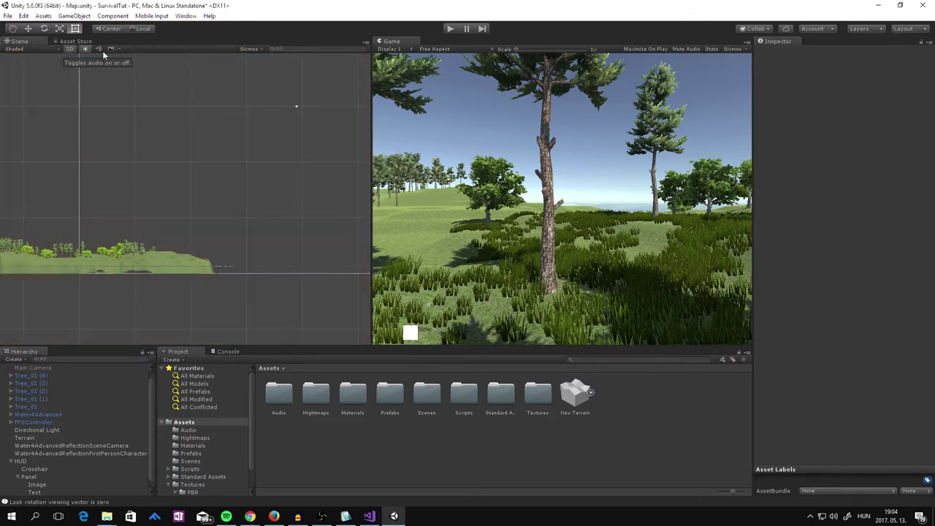
pyautogui.click(86, 50)
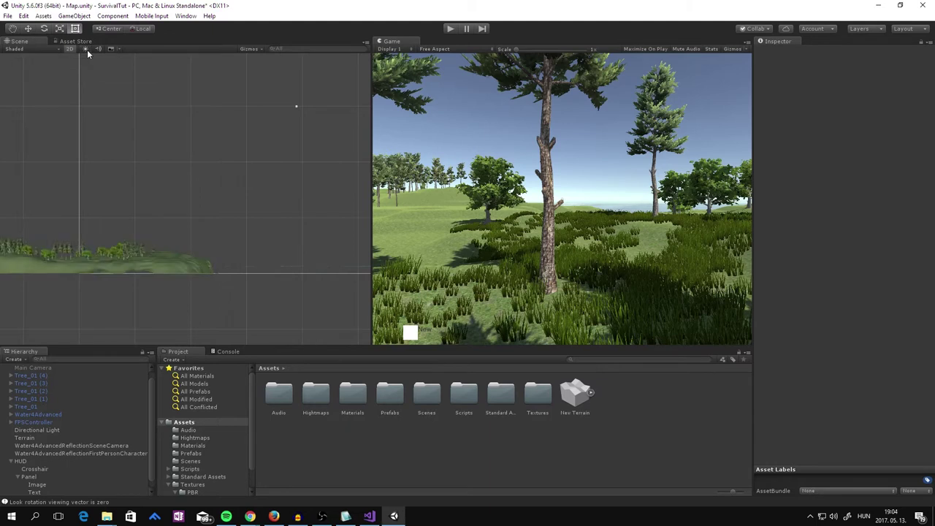
pyautogui.click(87, 50)
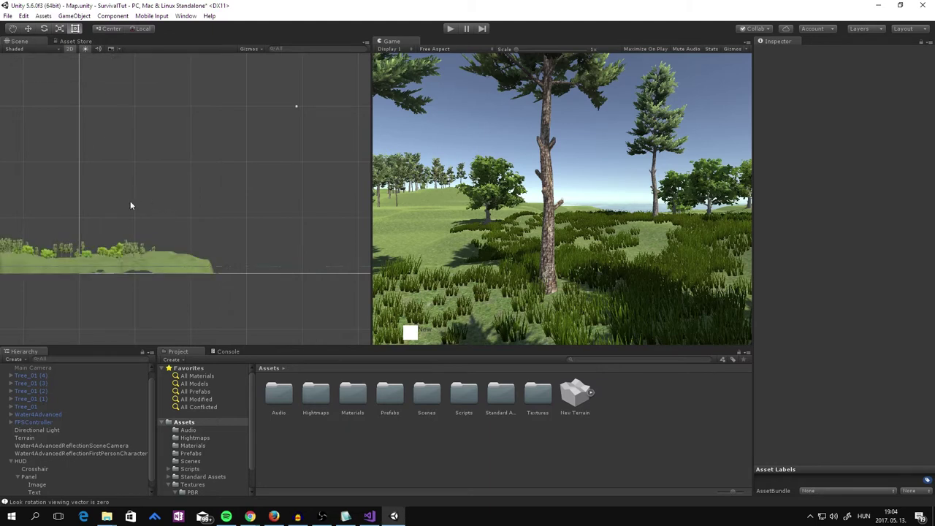
pyautogui.moveTo(130, 201); pyautogui.dragTo(125, 248, button='middle')
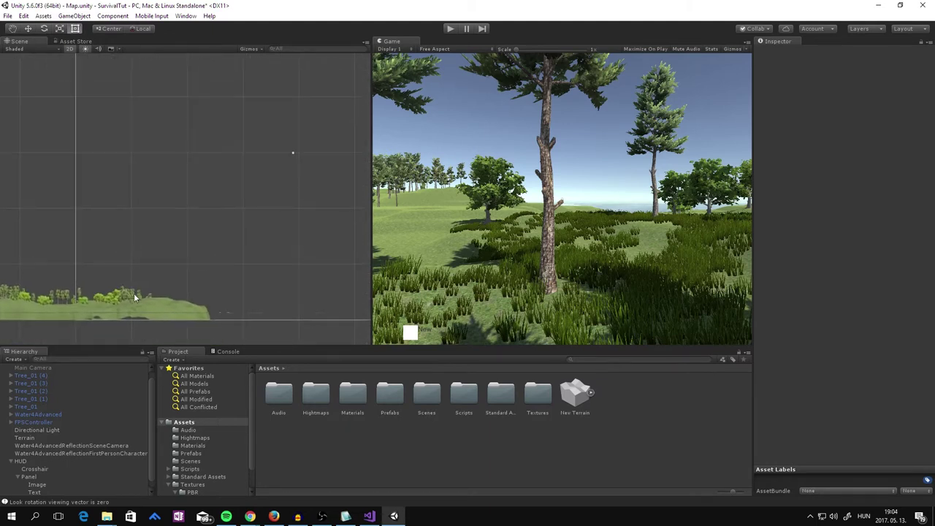
# Step: Nudge the Panel's Pos X right and move the text beside the icon at 18, 0
pyautogui.click(33, 485)
pyautogui.click(29, 478)
pyautogui.click(44, 494)
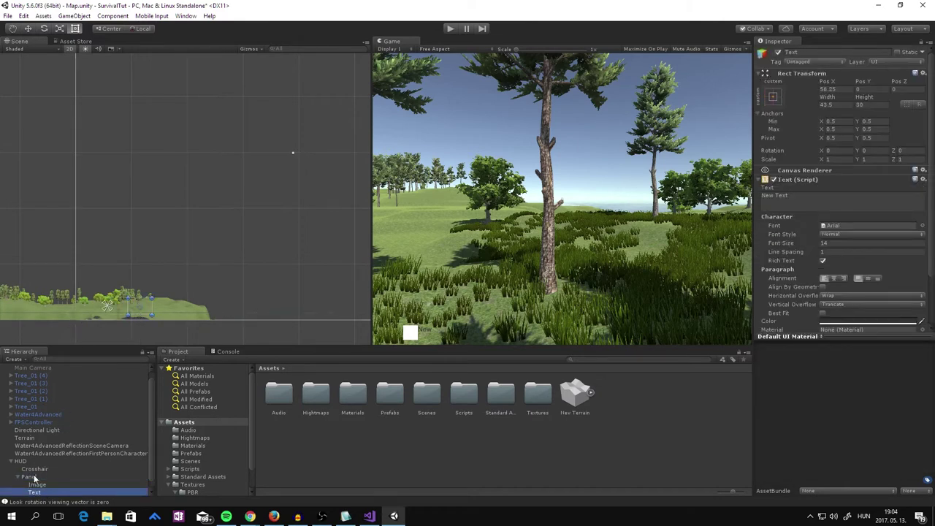
pyautogui.click(33, 478)
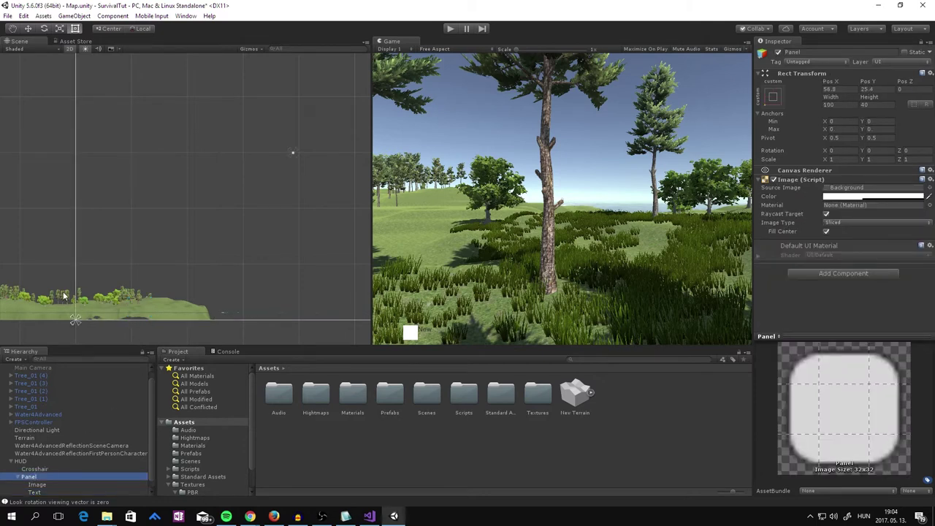
pyautogui.click(110, 313)
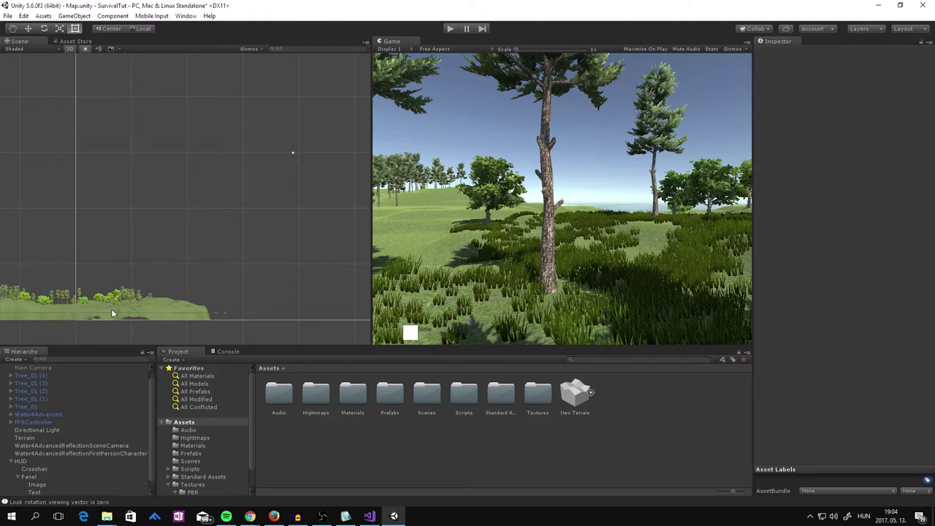
pyautogui.click(28, 476)
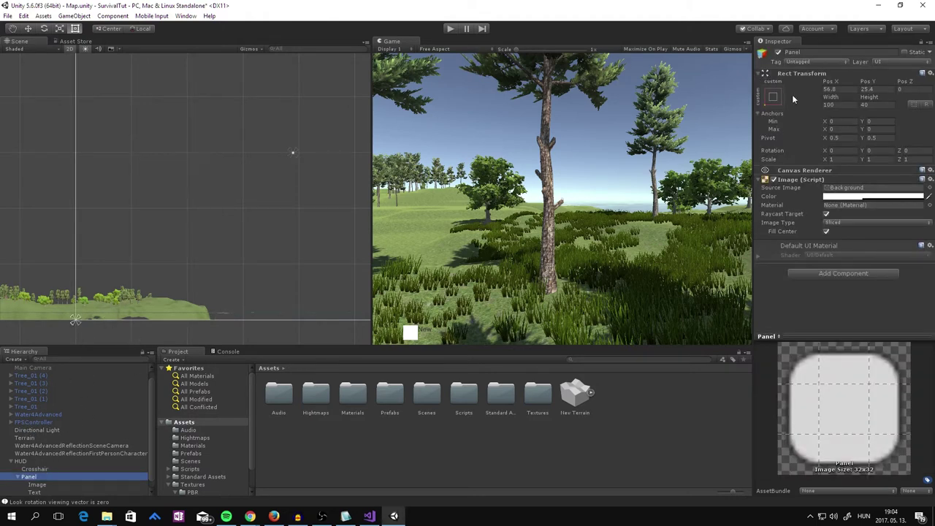
pyautogui.moveTo(825, 82)
pyautogui.mouseDown()
pyautogui.moveTo(864, 81)
pyautogui.moveTo(842, 85)
pyautogui.mouseUp()
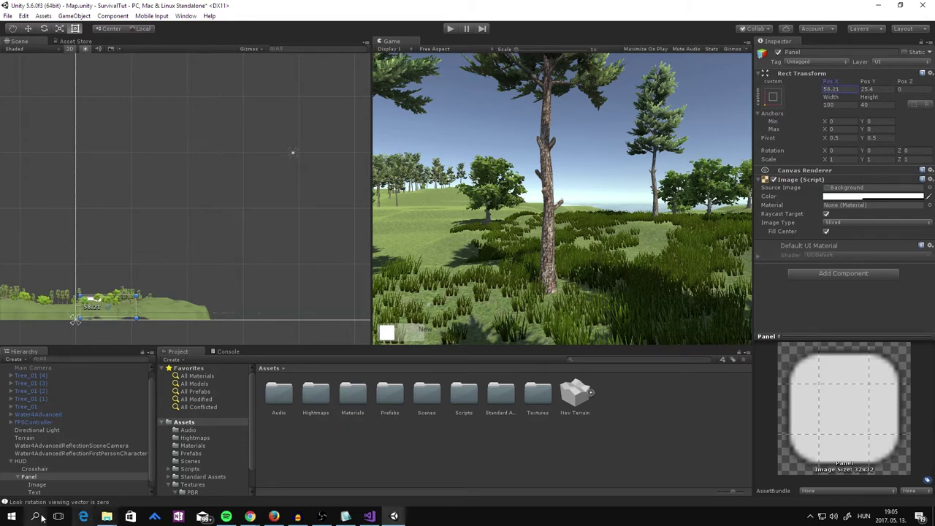
pyautogui.click(32, 493)
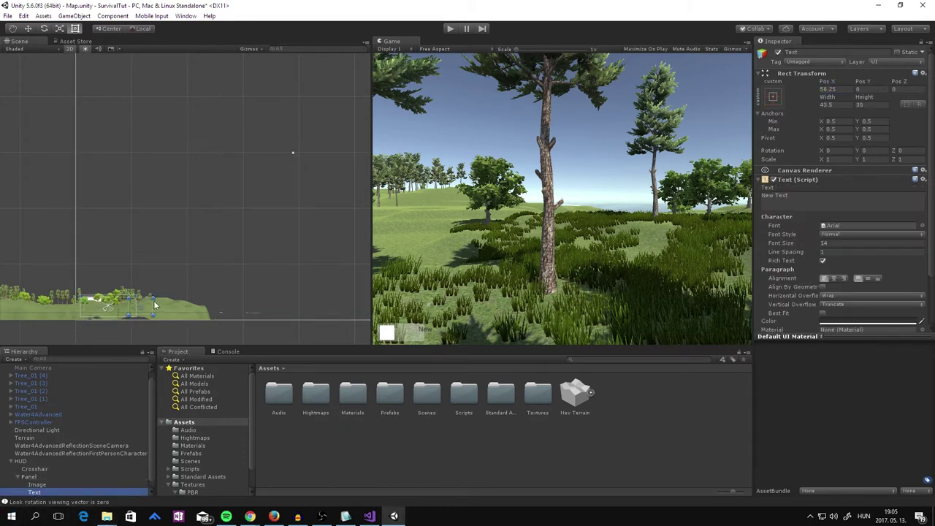
pyautogui.moveTo(151, 313); pyautogui.dragTo(125, 313)
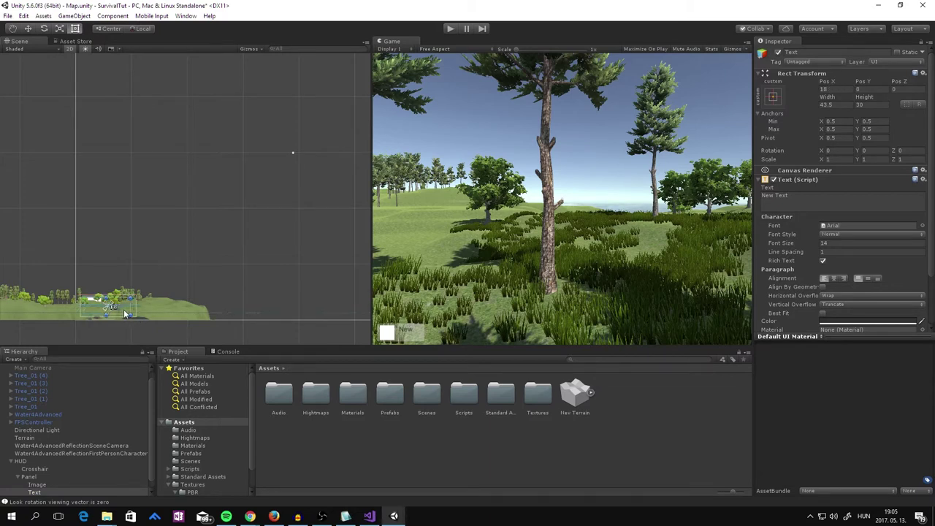
# Step: Anchor the label middle-left and make it read 100 in bold at font size 26
pyautogui.click(776, 97)
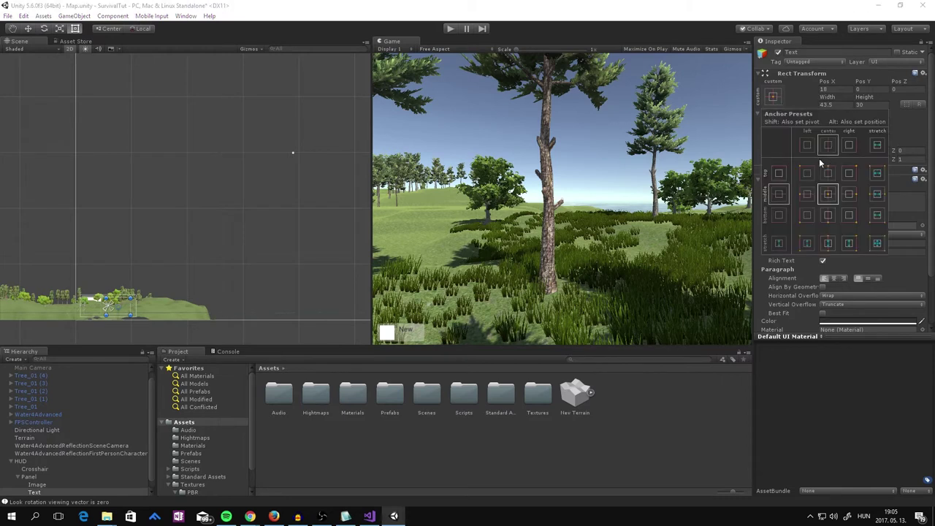
pyautogui.click(806, 193)
pyautogui.click(805, 91)
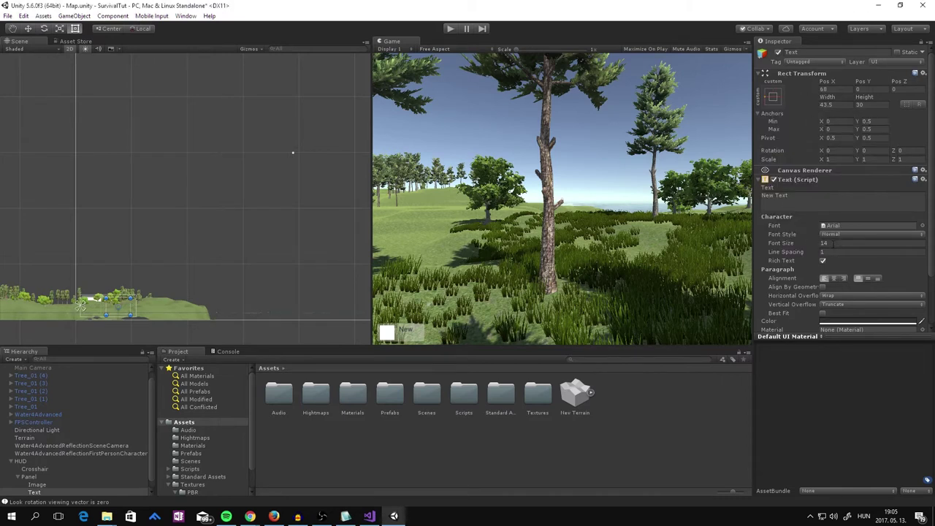
pyautogui.click(833, 243)
pyautogui.write('2')
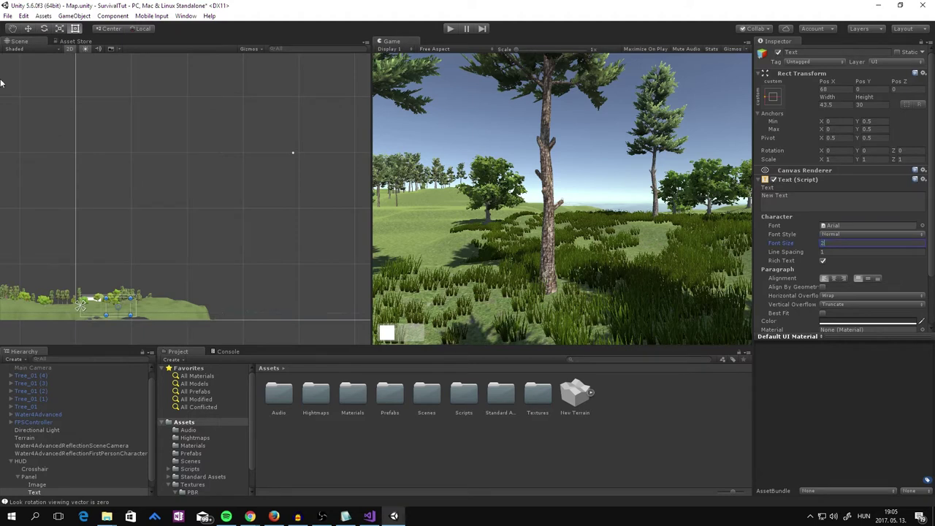
pyautogui.write('6')
pyautogui.click(774, 195)
pyautogui.moveTo(788, 196); pyautogui.dragTo(757, 195)
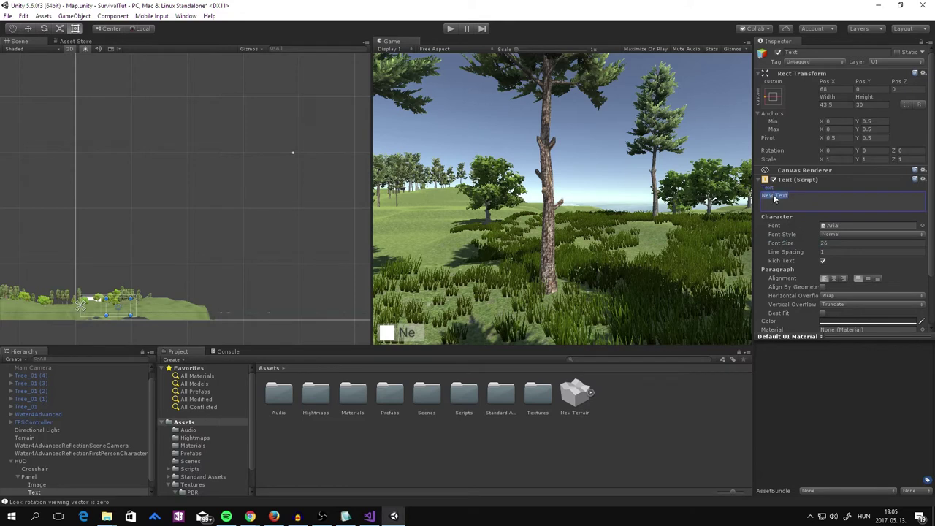
pyautogui.write('10')
pyautogui.write('0')
pyautogui.click(852, 235)
pyautogui.click(841, 255)
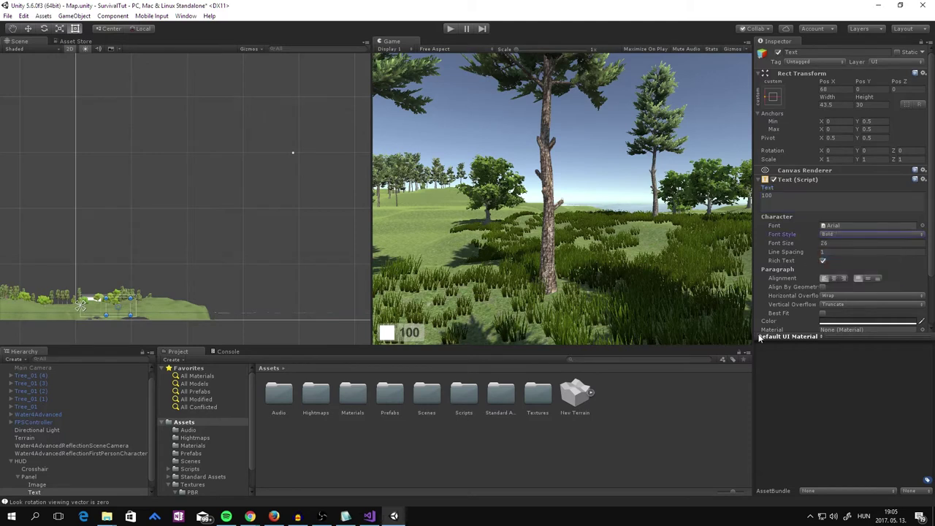
# Step: Create a new folder named HUD inside Textures
pyautogui.click(191, 485)
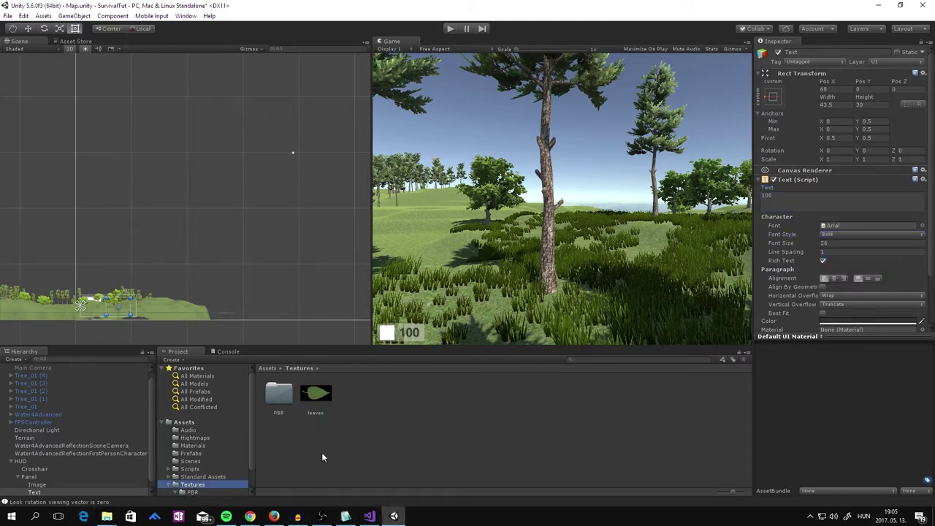
pyautogui.rightClick(349, 447)
pyautogui.moveTo(424, 274)
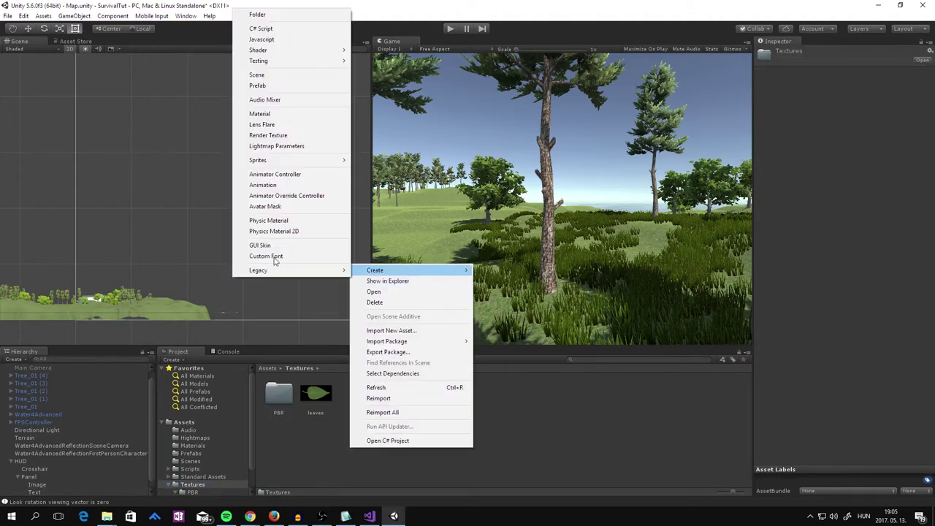
pyautogui.click(271, 14)
pyautogui.write('HUD')
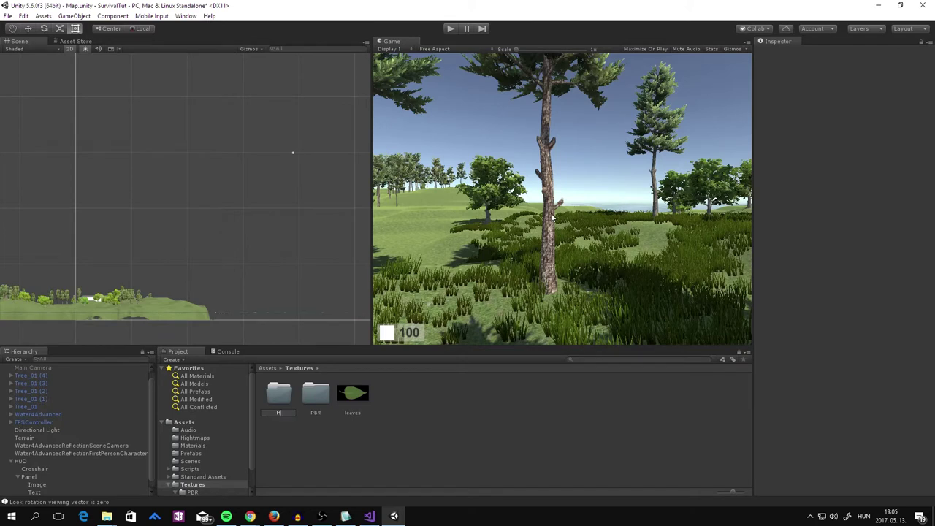
pyautogui.press('Return')
pyautogui.press('Return')
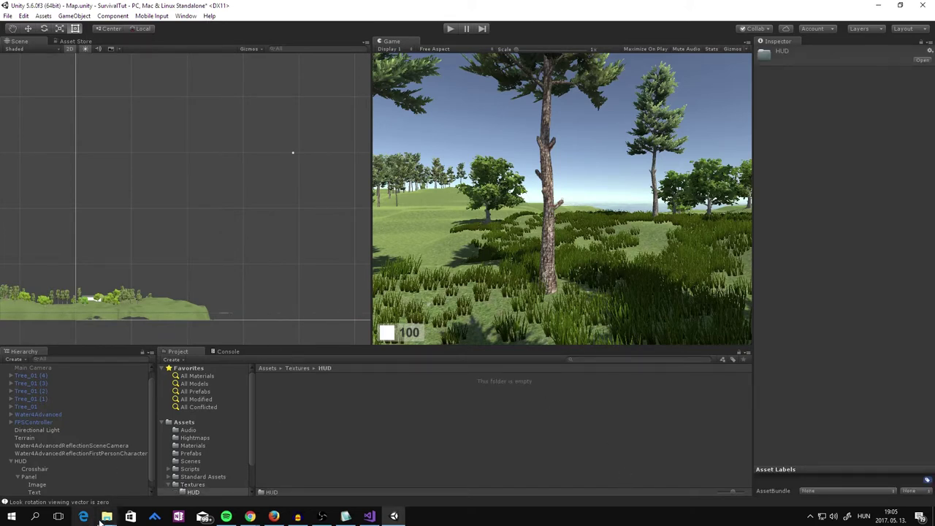
# Step: Copy Bolt.png, Food.png, Health.png and Water.png from the Icons folder into Unity's HUD folder
pyautogui.moveTo(99, 521)
pyautogui.click(57, 475)
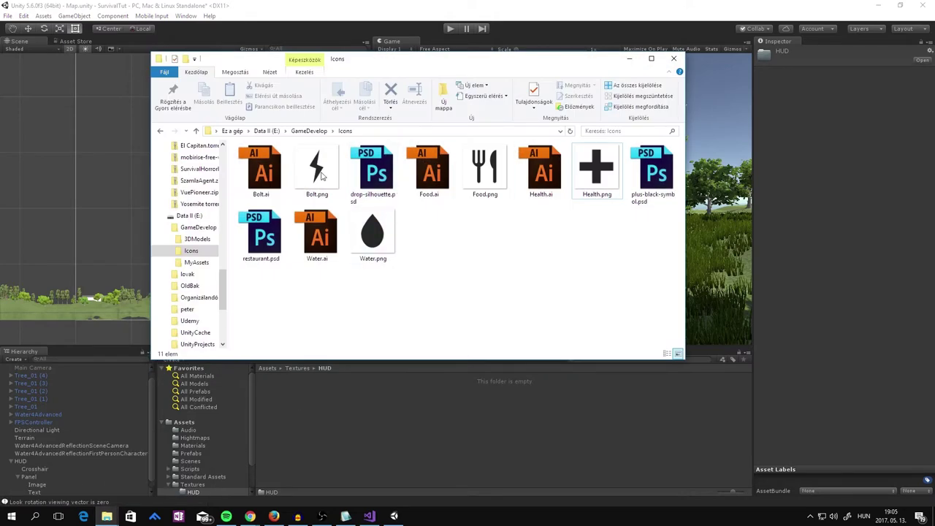
pyautogui.click(316, 170)
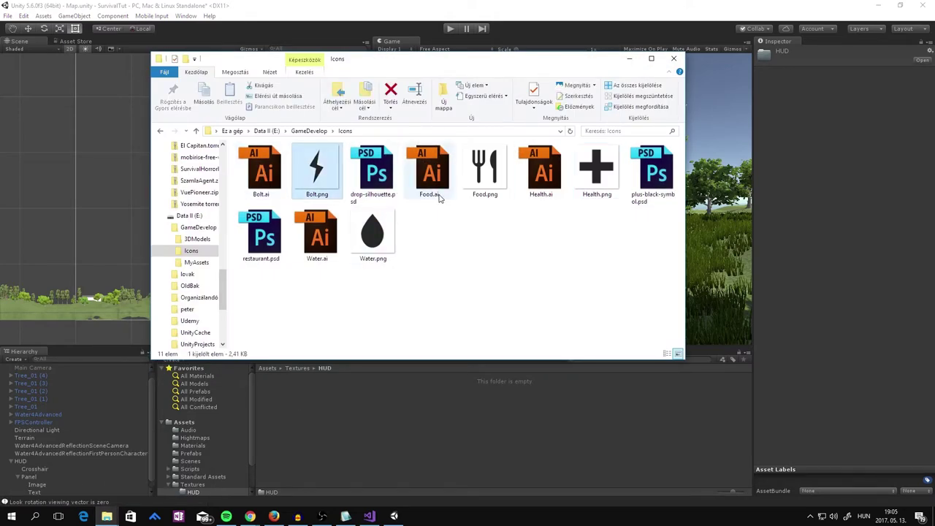
pyautogui.keyDown('ctrl'); pyautogui.click(485, 169); pyautogui.keyUp('ctrl')
pyautogui.keyDown('ctrl'); pyautogui.click(597, 169); pyautogui.keyUp('ctrl')
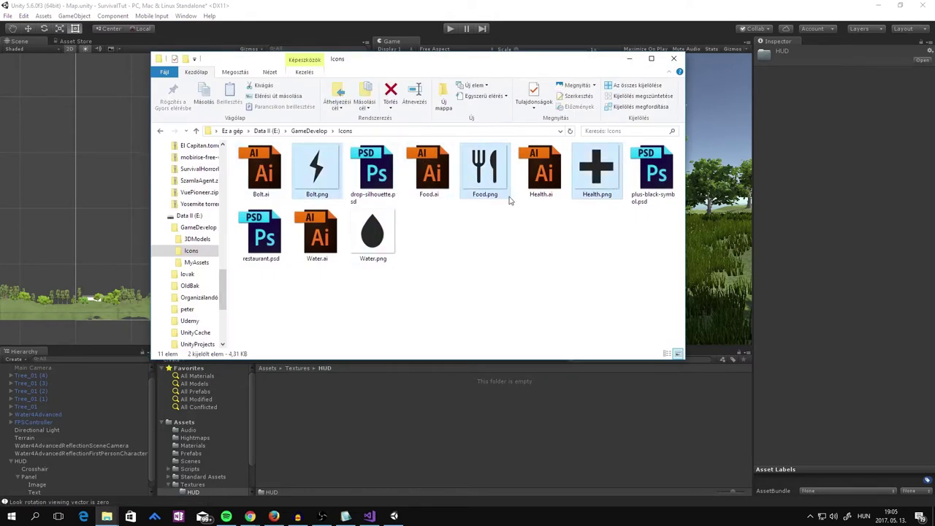
pyautogui.keyDown('ctrl'); pyautogui.click(385, 234); pyautogui.keyUp('ctrl')
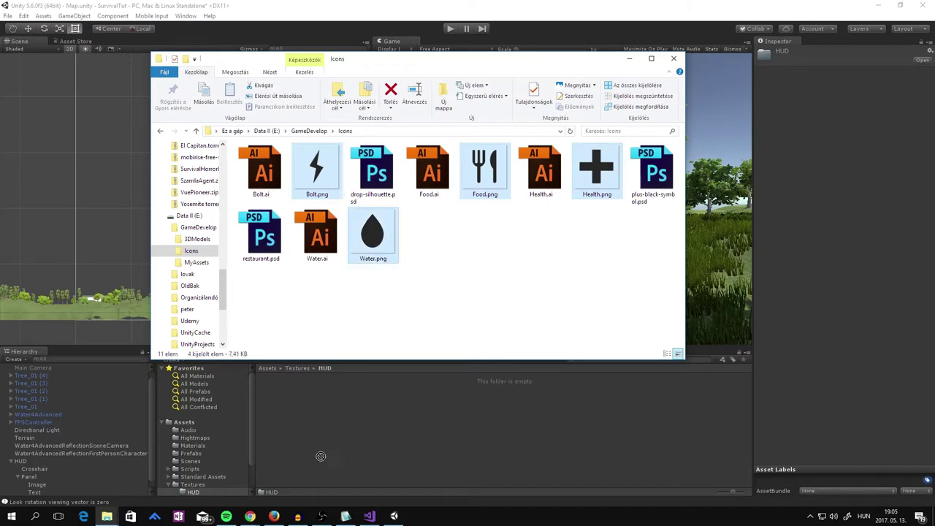
pyautogui.moveTo(378, 240); pyautogui.dragTo(316, 437)
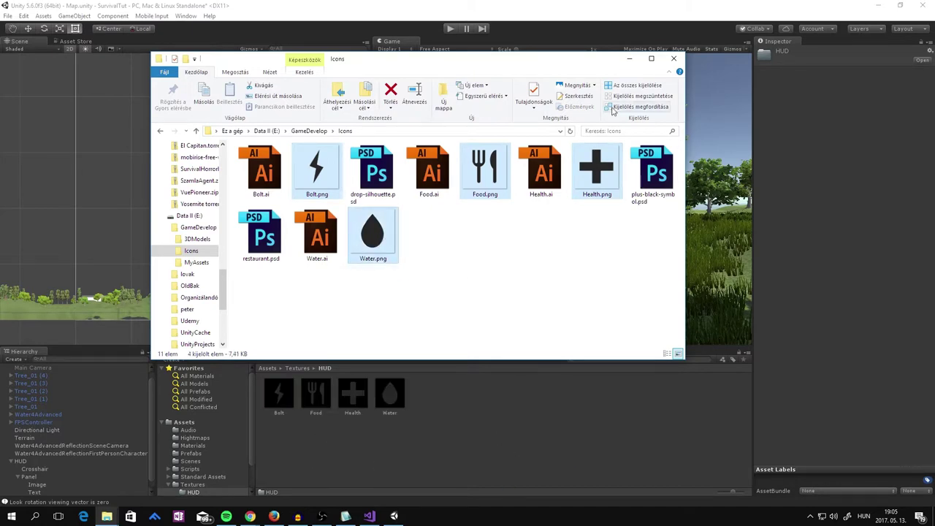
pyautogui.click(633, 60)
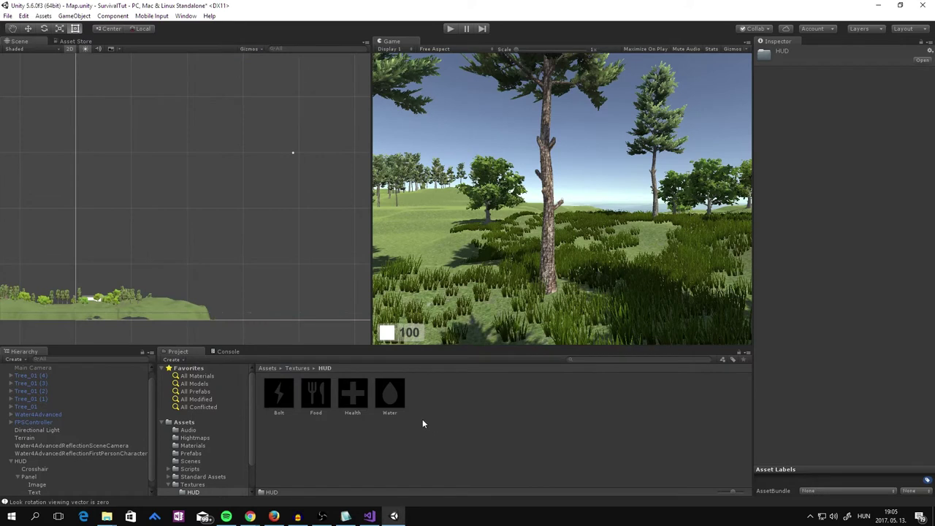
# Step: Import all four HUD textures as Sprite (2D and UI) with Max Size 256
pyautogui.hotkey('ctrl', 'a')
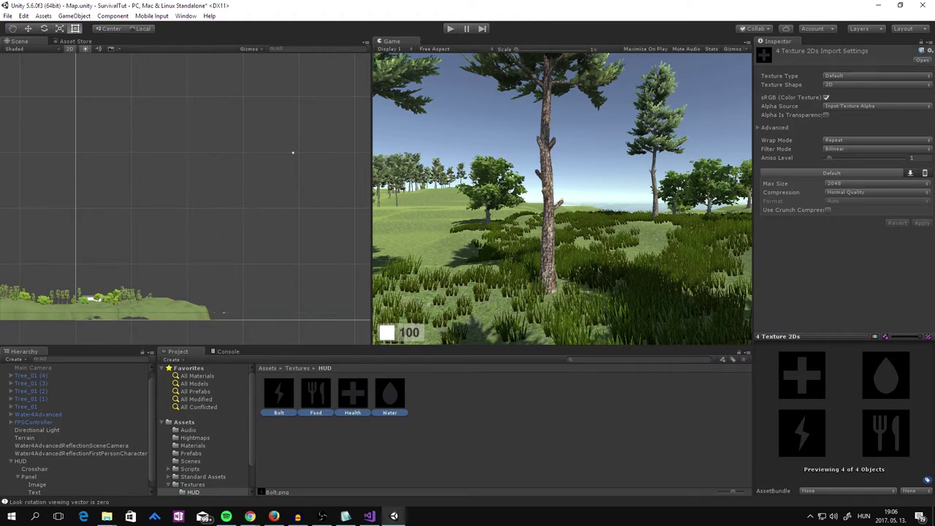
pyautogui.click(876, 77)
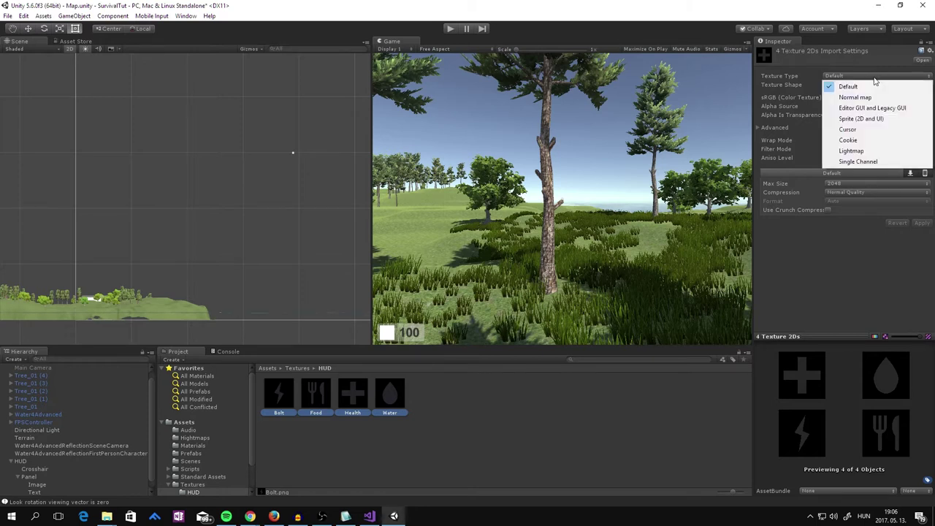
pyautogui.click(861, 120)
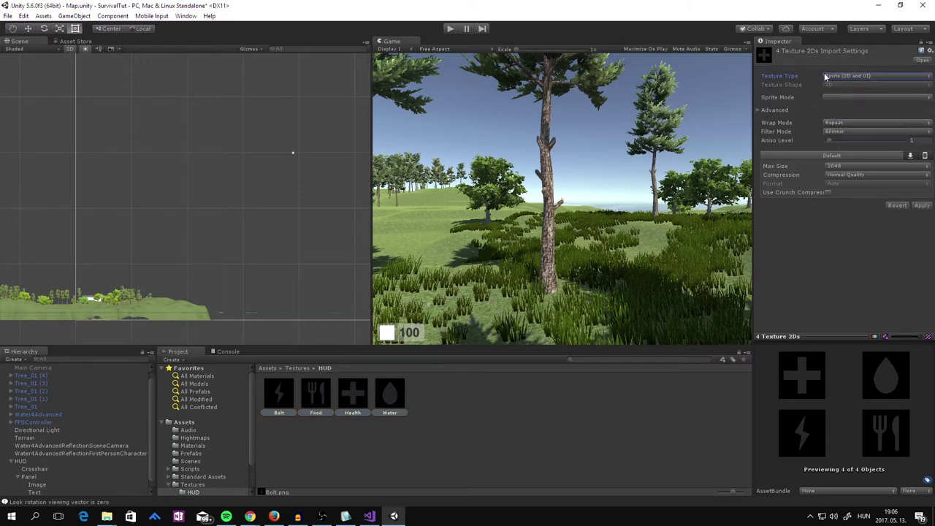
pyautogui.click(861, 165)
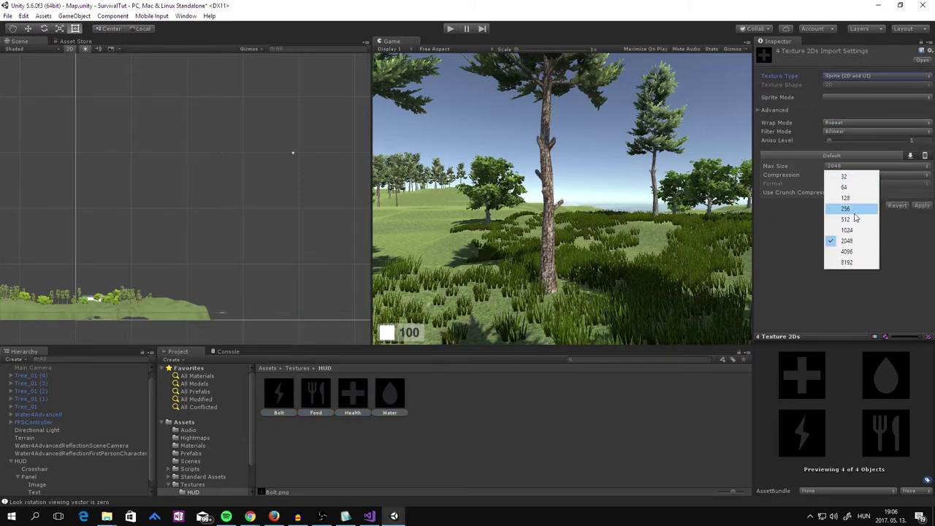
pyautogui.click(846, 208)
pyautogui.click(922, 206)
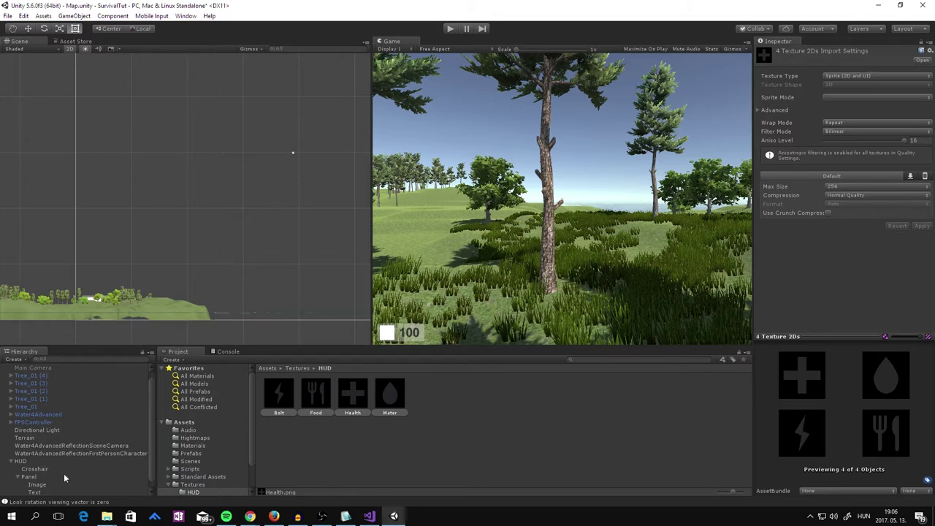
pyautogui.click(37, 484)
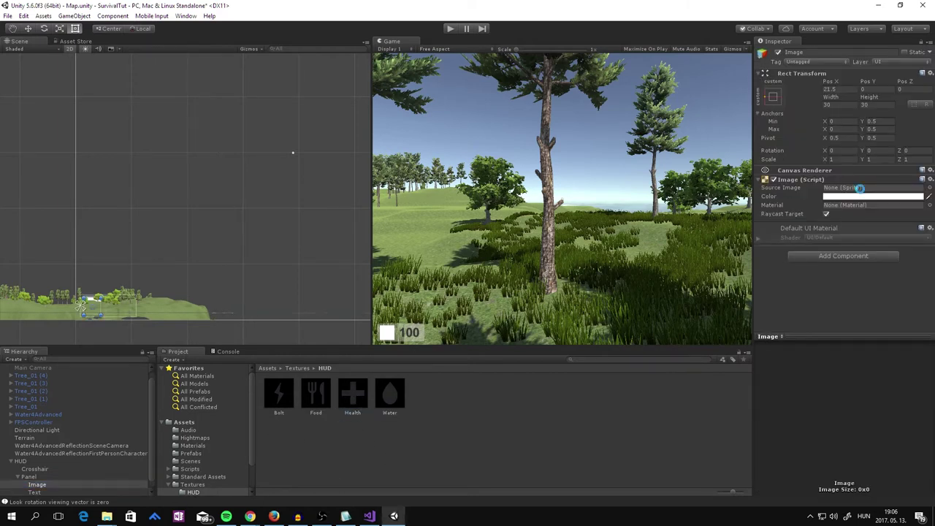
# Step: Assign the Health sprite as the Panel image's Source Image, showing a plus icon beside 100
pyautogui.moveTo(350, 395); pyautogui.dragTo(855, 187)
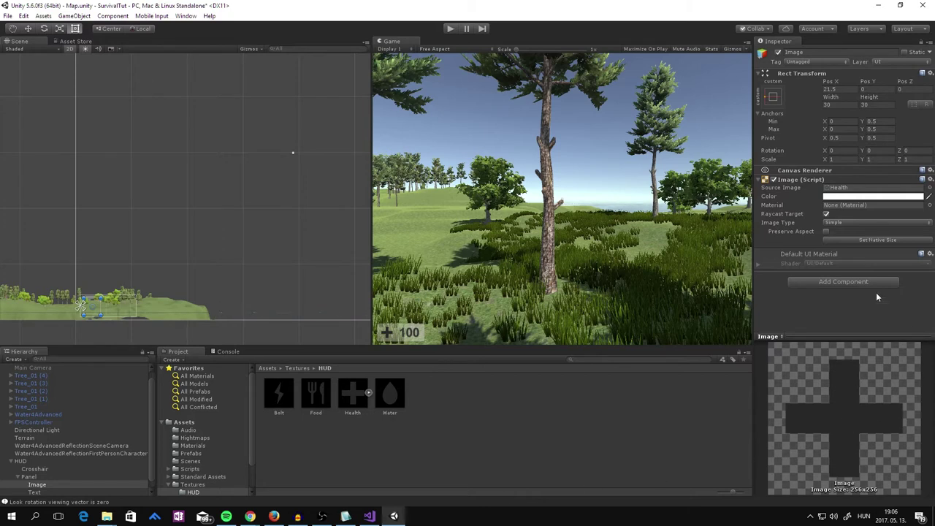
pyautogui.click(844, 198)
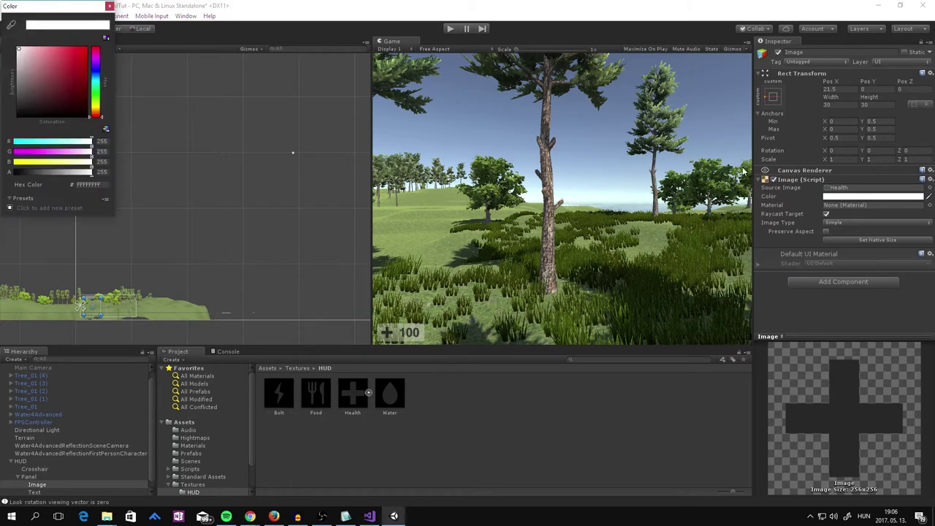
pyautogui.moveTo(25, 52)
pyautogui.mouseDown()
pyautogui.moveTo(18, 91)
pyautogui.moveTo(8, 96)
pyautogui.moveTo(4, 33)
pyautogui.mouseUp()
pyautogui.click(108, 6)
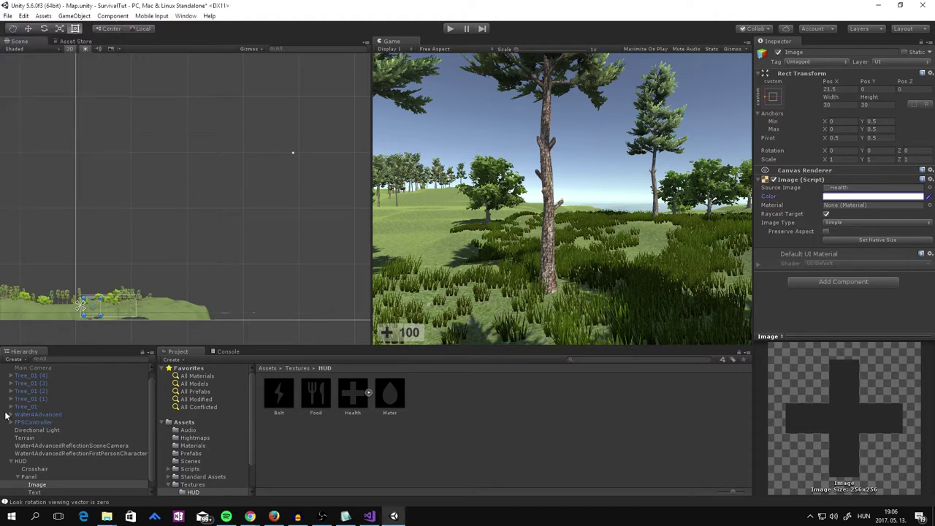
# Step: Raise the Panel's Image colour alpha to 179 (FFFFFFB3) for a semi-transparent background
pyautogui.click(30, 476)
pyautogui.click(840, 197)
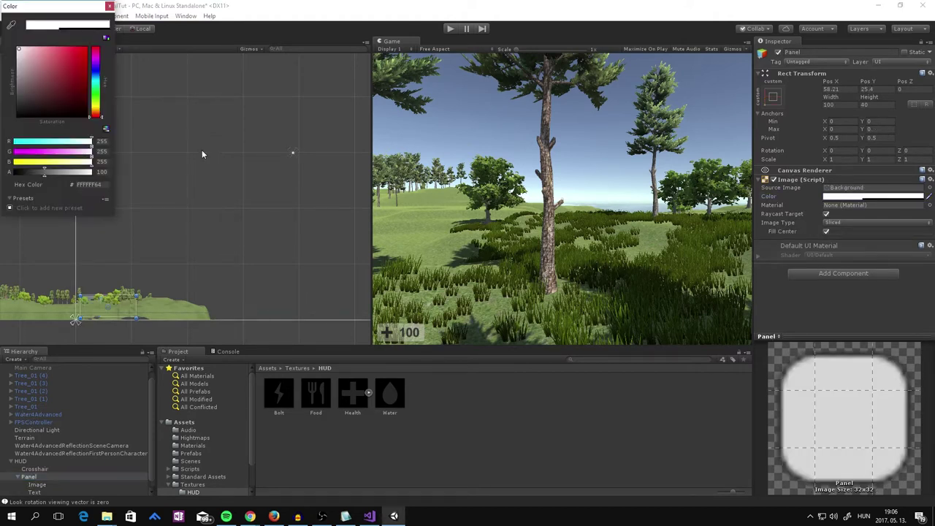
pyautogui.moveTo(34, 56)
pyautogui.mouseDown()
pyautogui.moveTo(1, 82)
pyautogui.moveTo(11, 4)
pyautogui.mouseUp()
pyautogui.moveTo(44, 172); pyautogui.dragTo(71, 172)
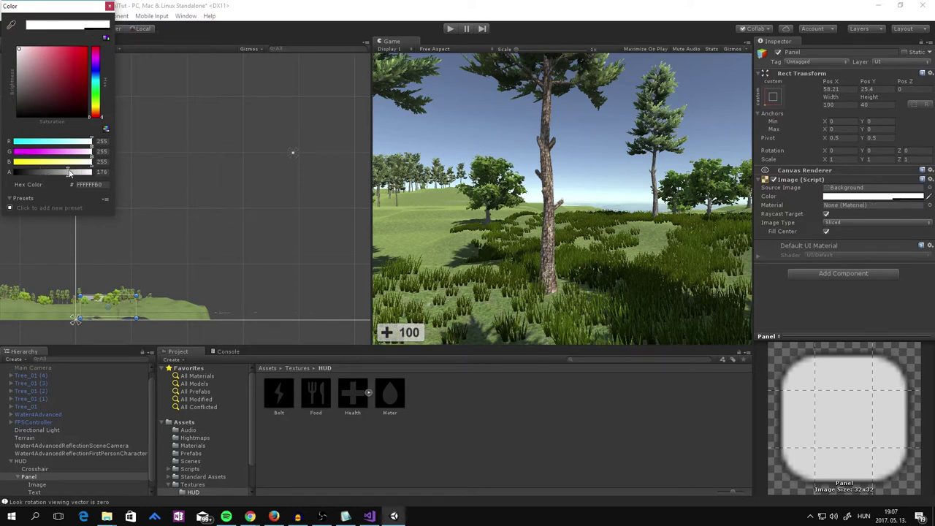
pyautogui.moveTo(69, 172); pyautogui.dragTo(65, 172)
pyautogui.click(110, 6)
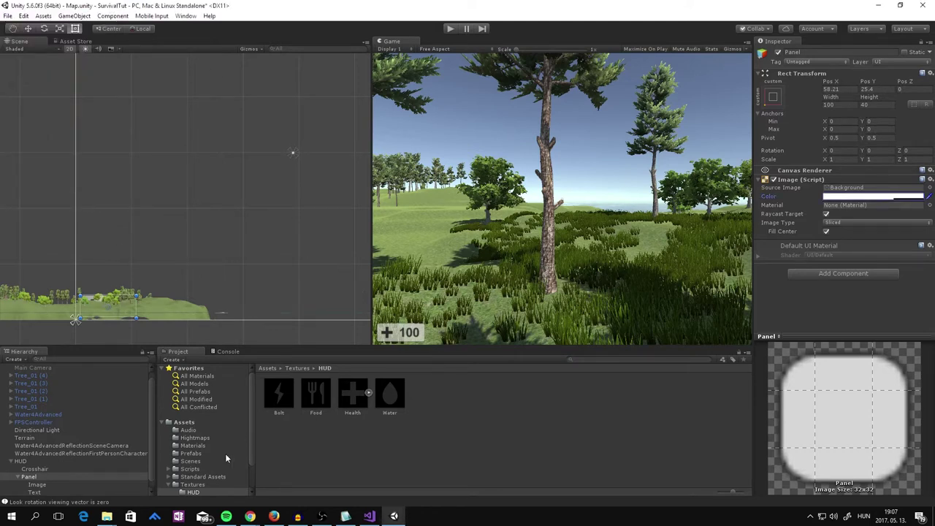
pyautogui.click(18, 477)
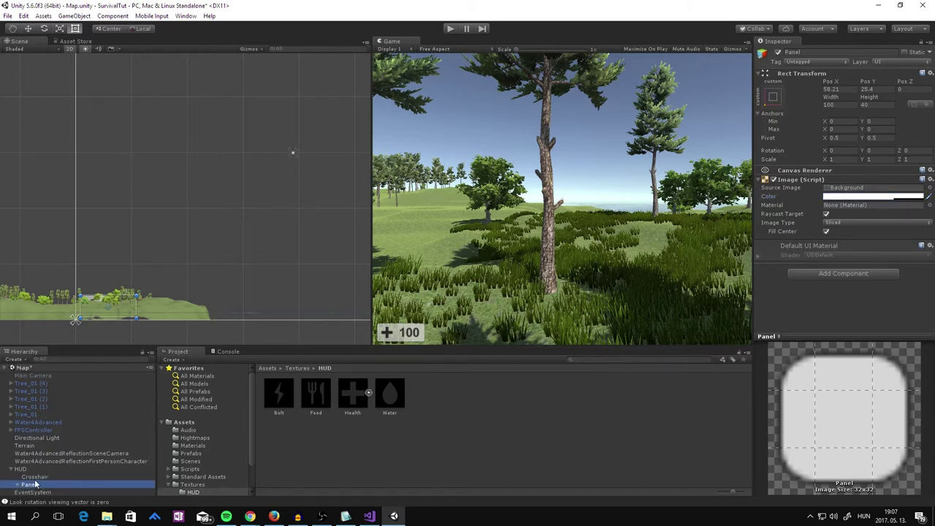
# Step: Duplicate the Panel three times and move Panel (1) above the original, to 84.3, 84.1
pyautogui.hotkey('ctrl', 'd')
pyautogui.hotkey('ctrl', 'd')
pyautogui.hotkey('ctrl', 'd')
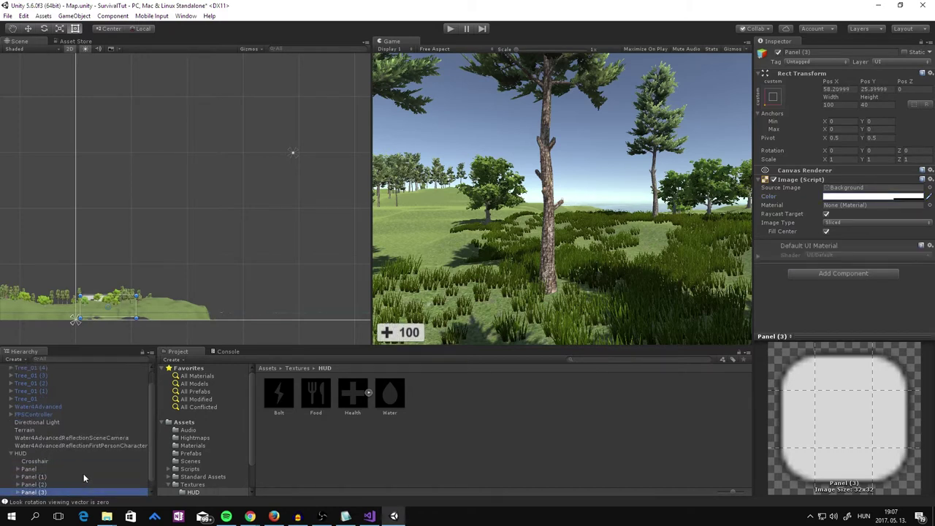
pyautogui.click(33, 477)
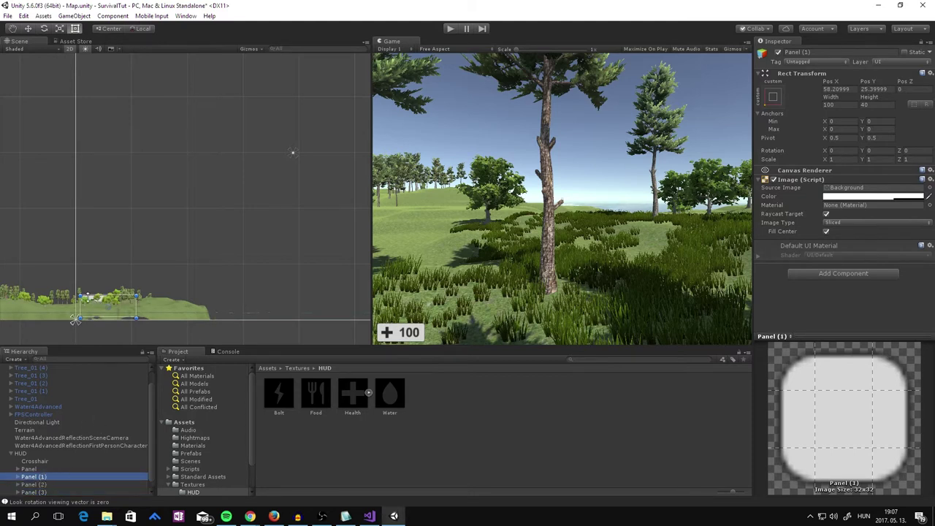
pyautogui.moveTo(87, 299); pyautogui.dragTo(90, 273)
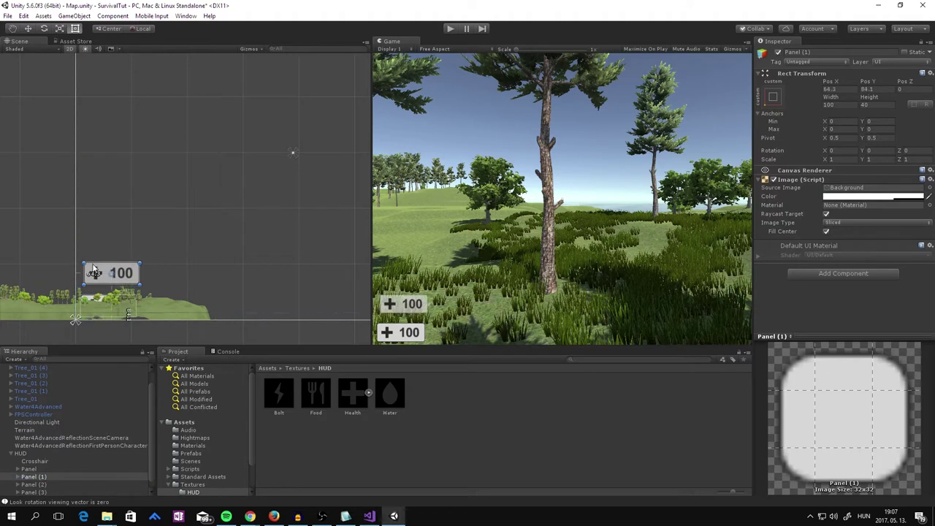
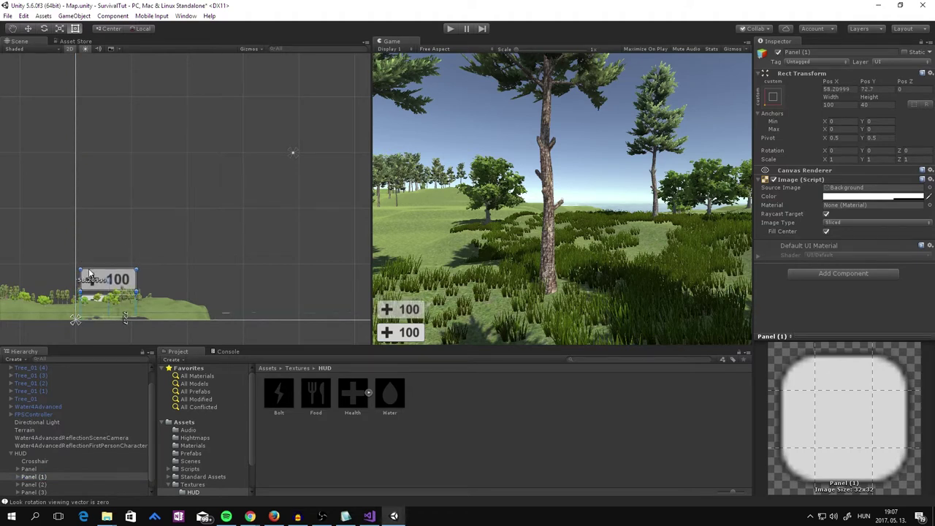
# Step: Drag the panels into an evenly spaced vertical stack of four, the top one at Pos X 60, Pos Y 145
pyautogui.moveTo(90, 273); pyautogui.dragTo(89, 275)
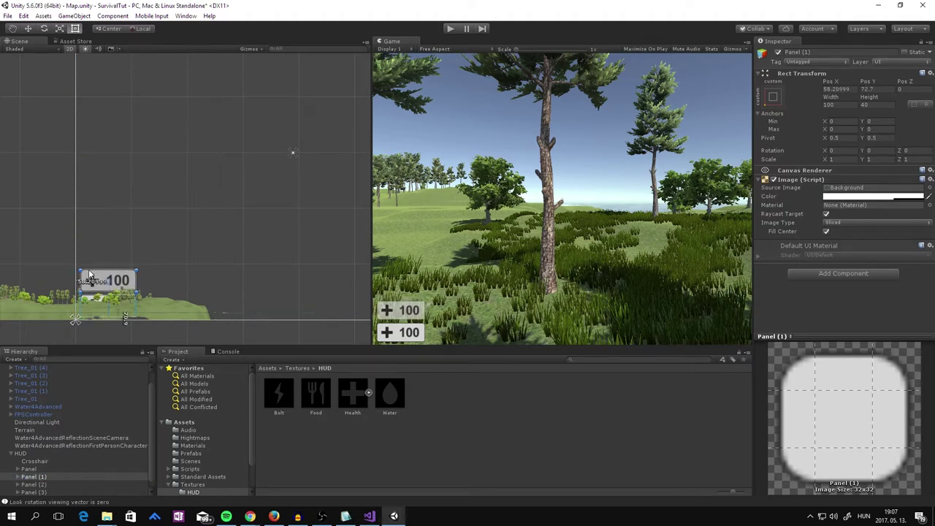
pyautogui.click(40, 484)
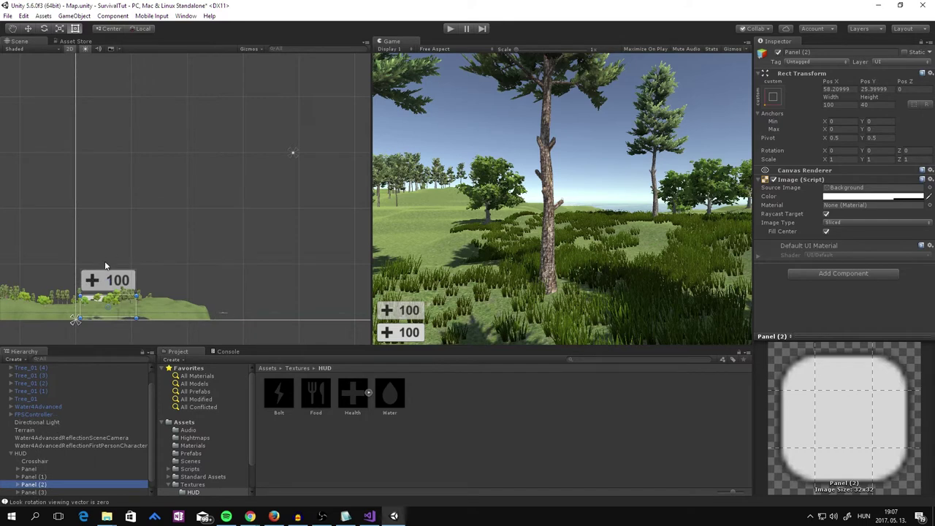
pyautogui.moveTo(96, 302); pyautogui.dragTo(97, 253)
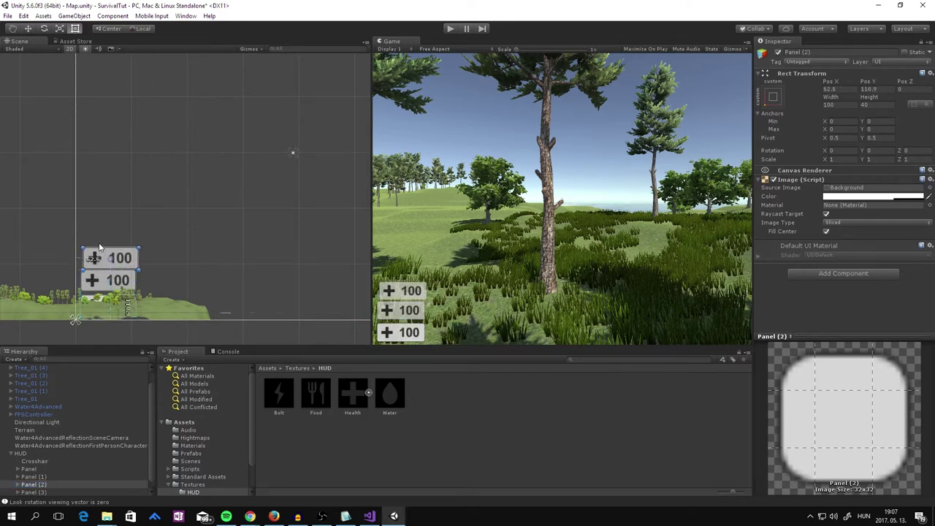
pyautogui.moveTo(97, 302); pyautogui.dragTo(96, 228)
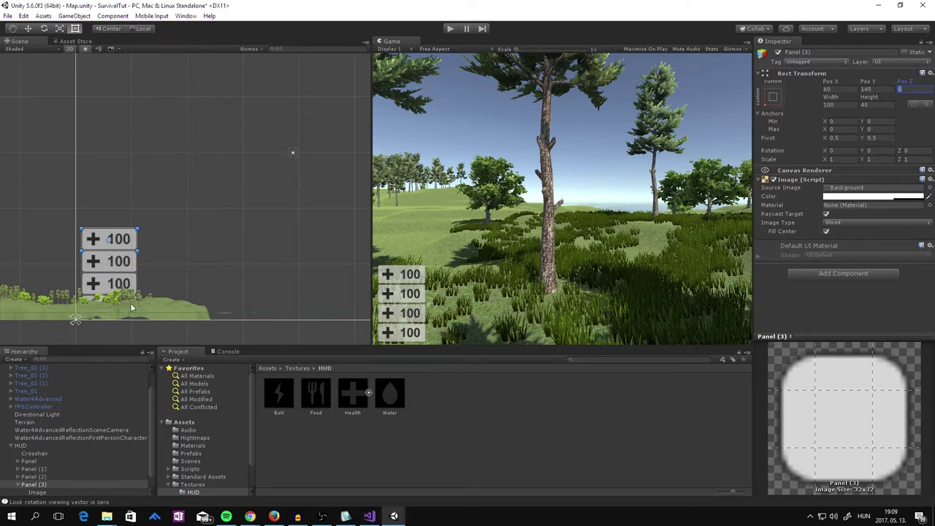
# Step: Rename Panel (3) to HealthPanel and Panel (2) to StaminaPanel
pyautogui.scroll(-1, 76, 461)
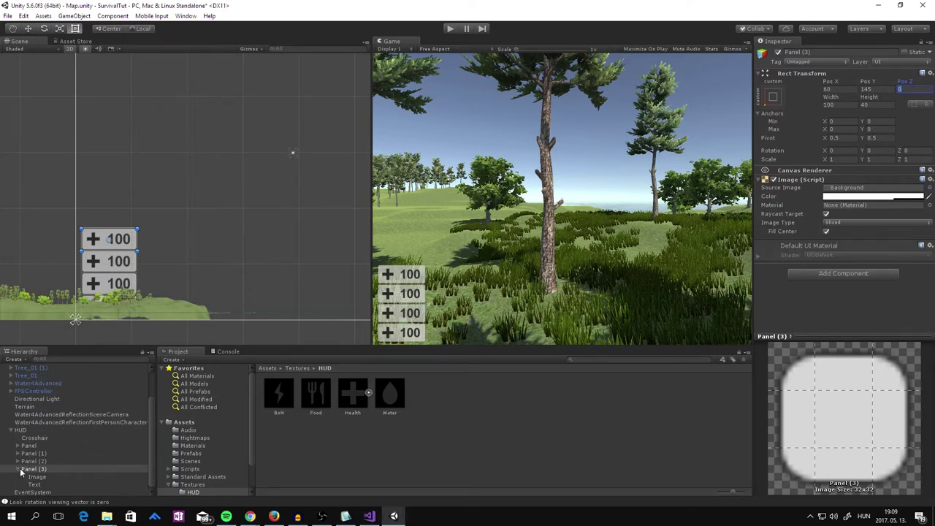
pyautogui.click(22, 469)
pyautogui.click(19, 470)
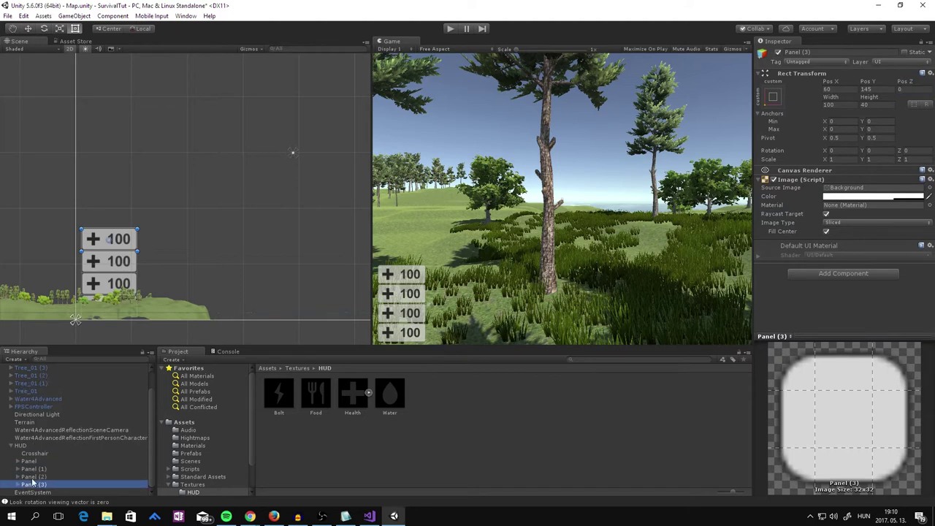
pyautogui.rightClick(32, 486)
pyautogui.click(76, 340)
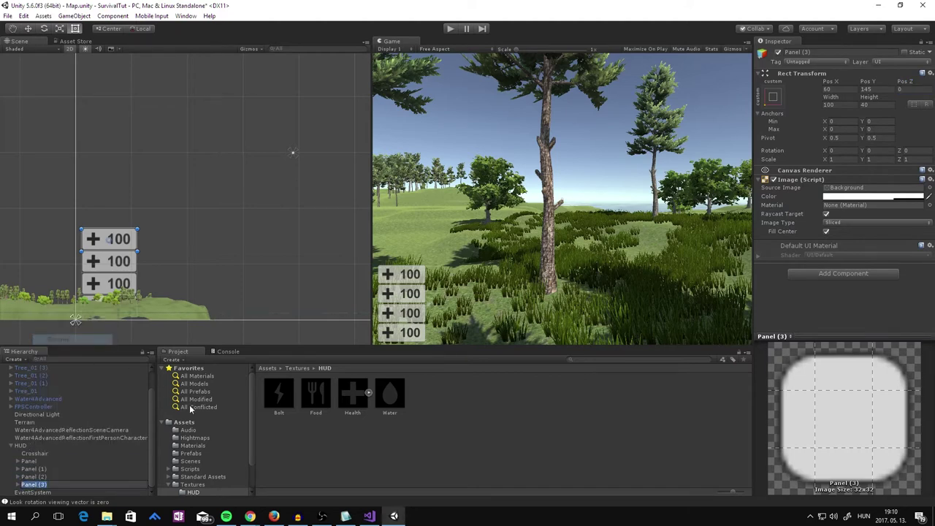
pyautogui.write('Health')
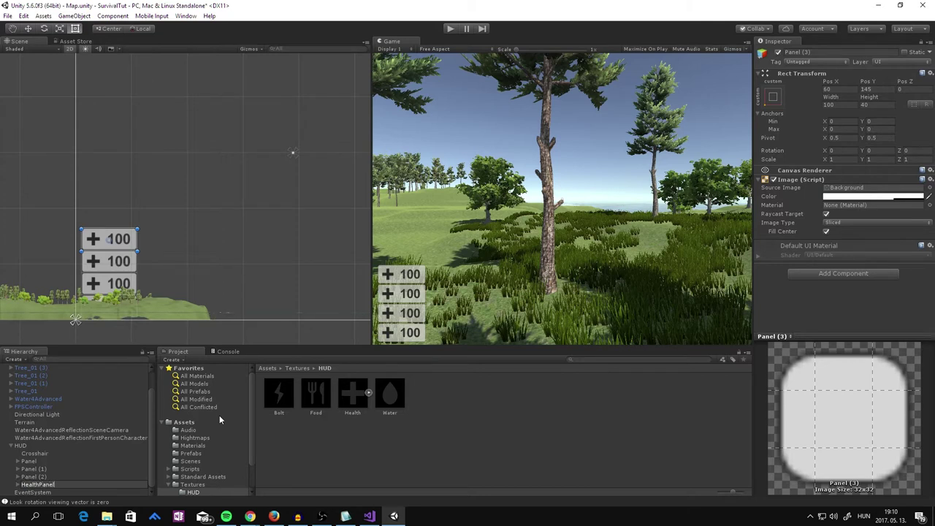
pyautogui.press('Return')
pyautogui.rightClick(42, 477)
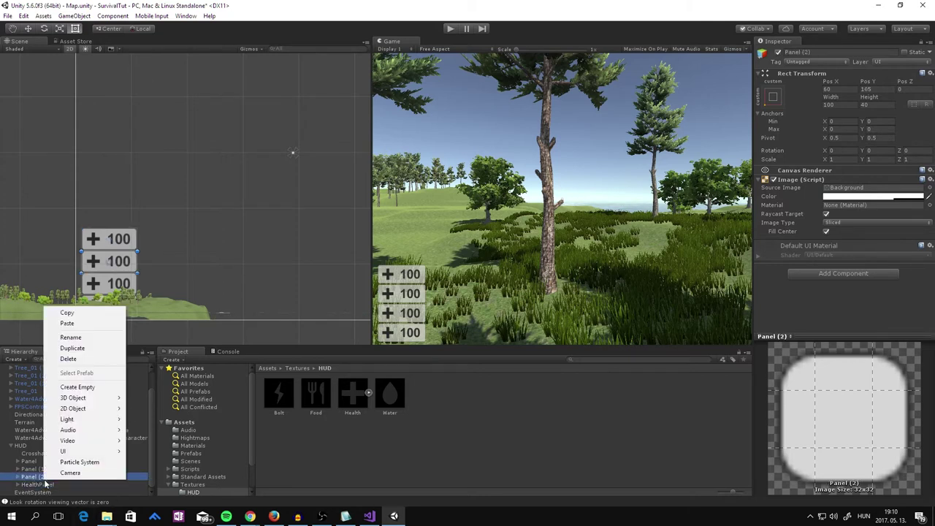
pyautogui.click(83, 340)
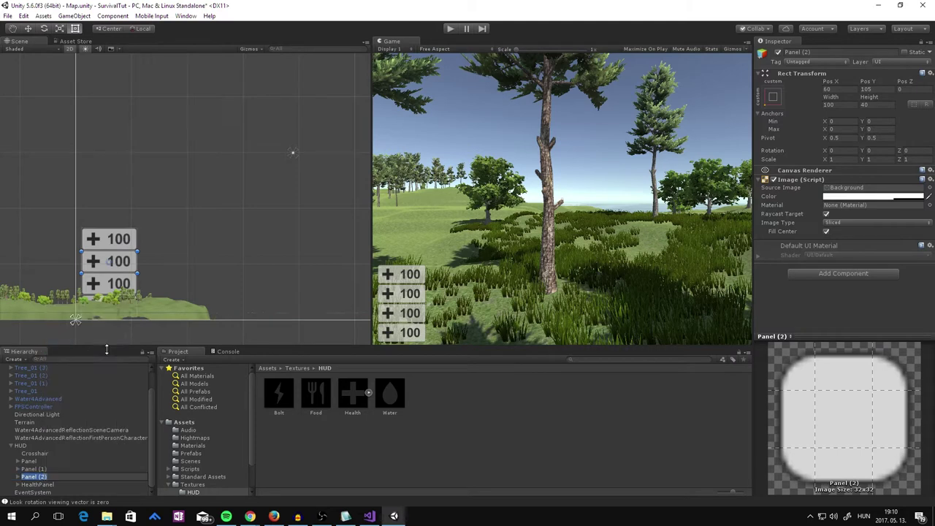
pyautogui.write('S')
pyautogui.write('tamina')
pyautogui.write('Panel')
pyautogui.press('Return')
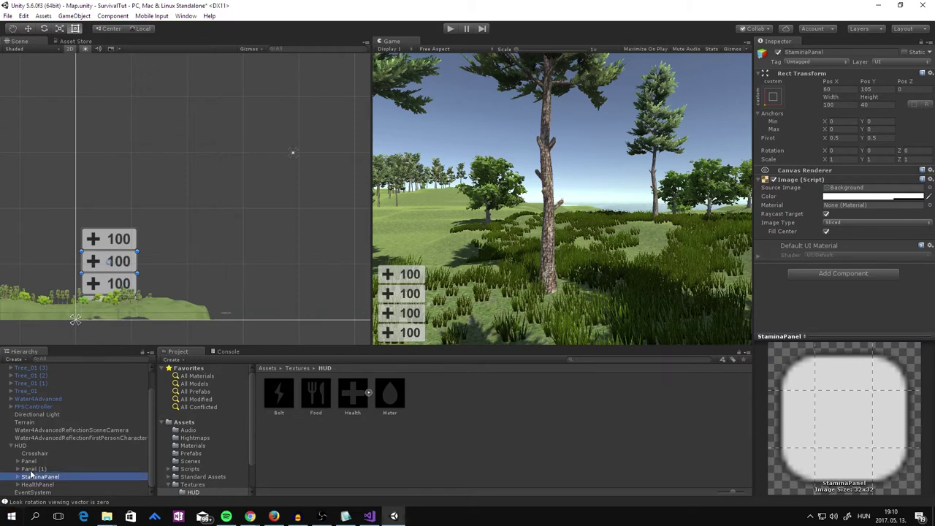
# Step: Rename Panel (1) to HungerPanel and the plain Panel to ThirstPanel
pyautogui.rightClick(31, 469)
pyautogui.click(57, 328)
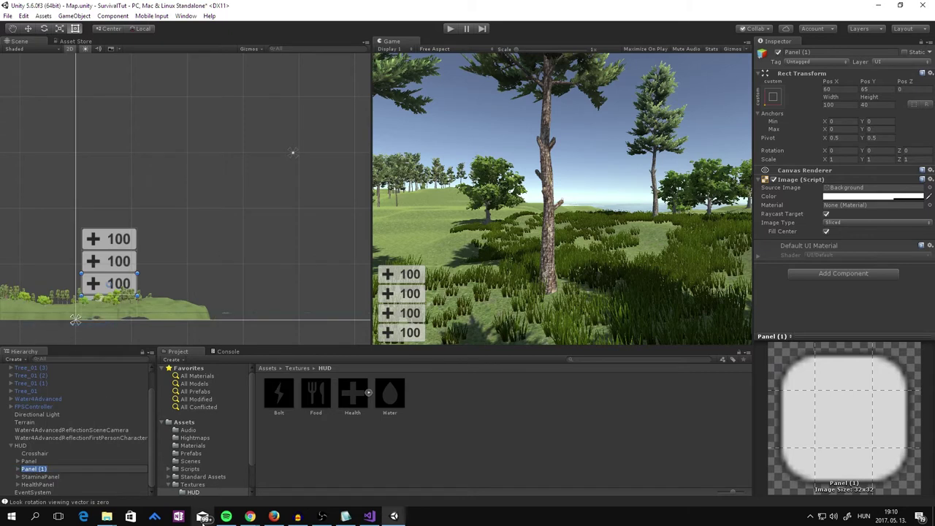
pyautogui.moveTo(220, 516)
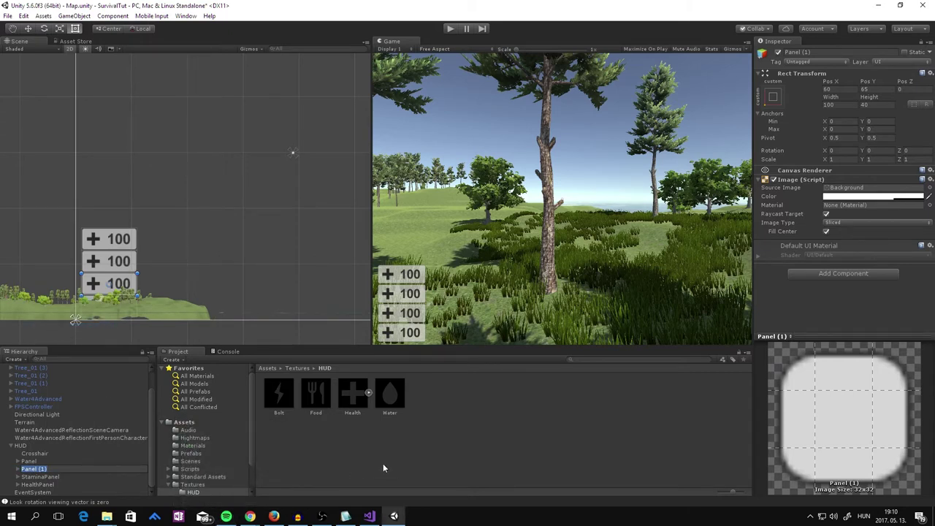
pyautogui.write('Hunger')
pyautogui.press('Return')
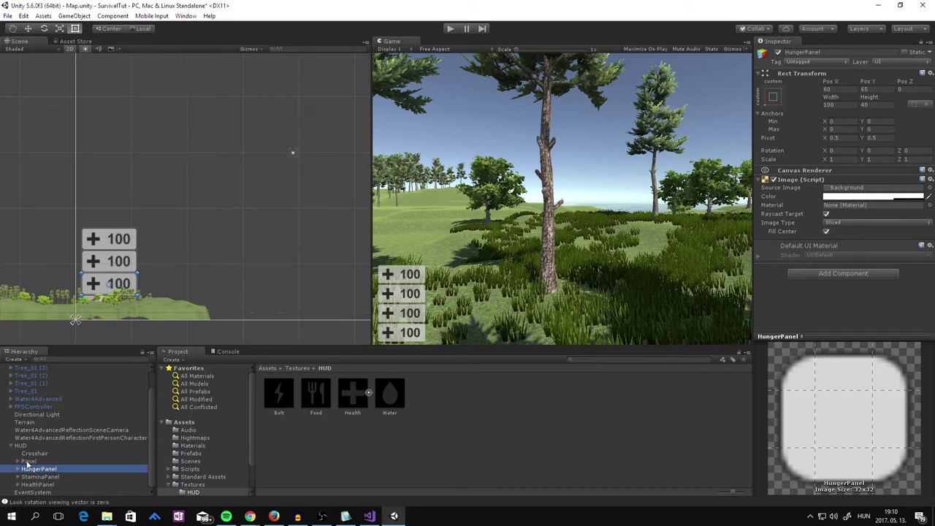
pyautogui.rightClick(28, 461)
pyautogui.click(64, 321)
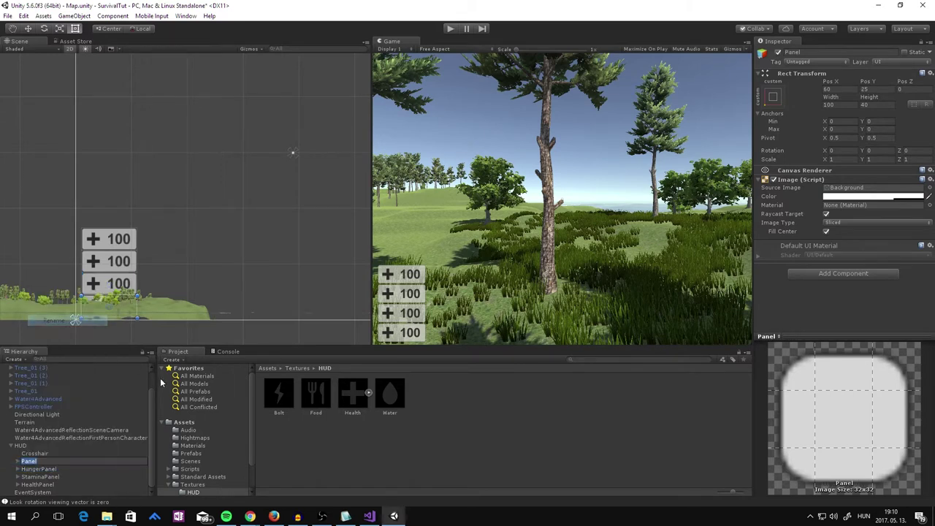
pyautogui.write('Thirst')
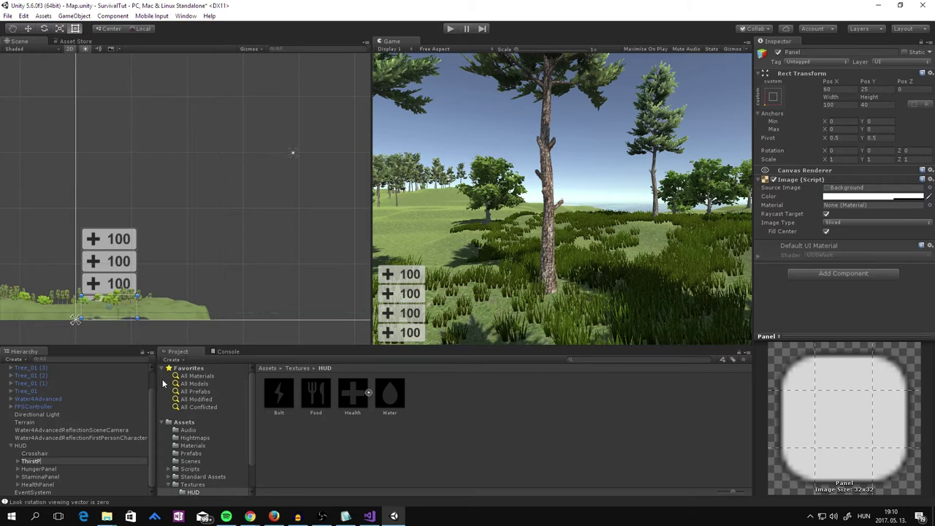
pyautogui.press('Return')
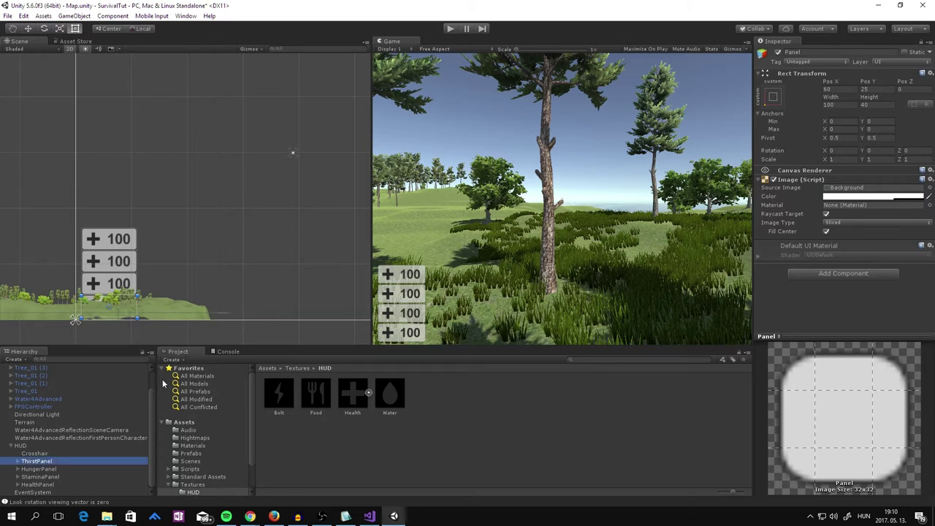
# Step: Rename HealthPanel's Text child to HealthText
pyautogui.click(17, 484)
pyautogui.scroll(-1, 69, 465)
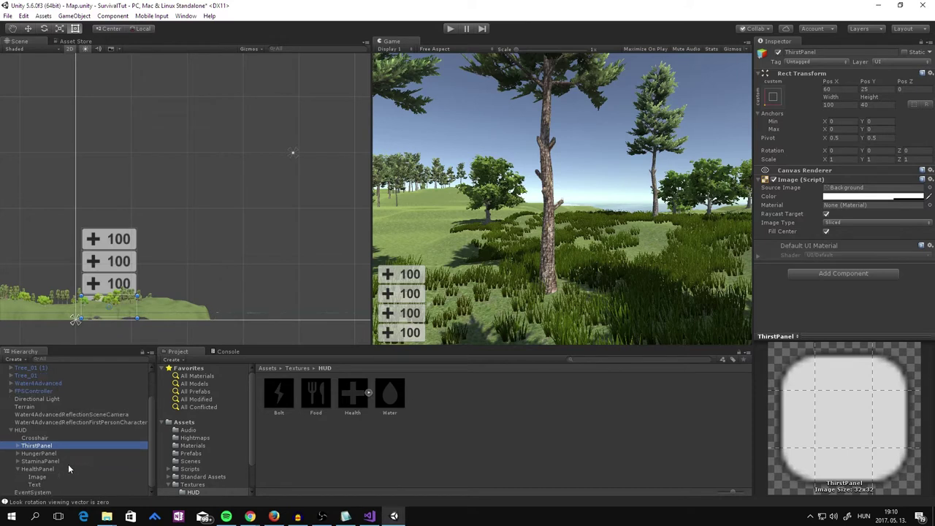
pyautogui.rightClick(37, 484)
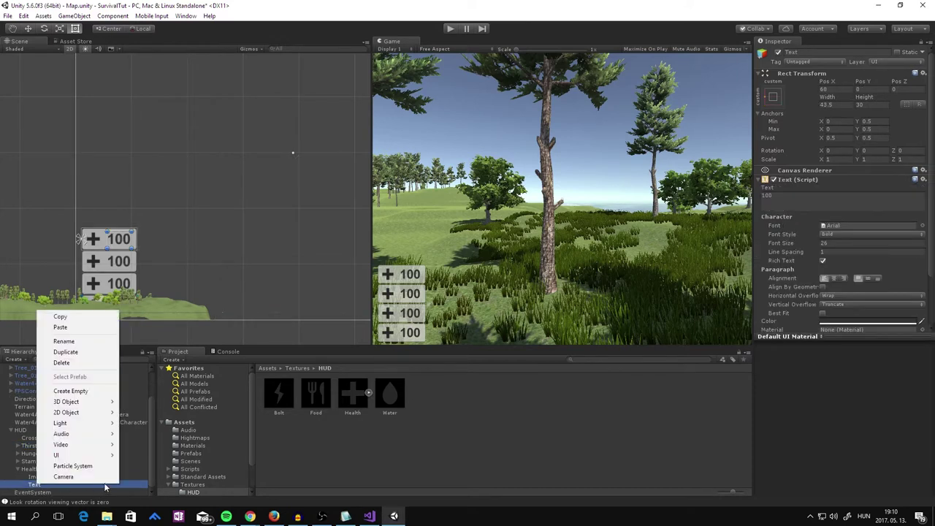
pyautogui.click(63, 340)
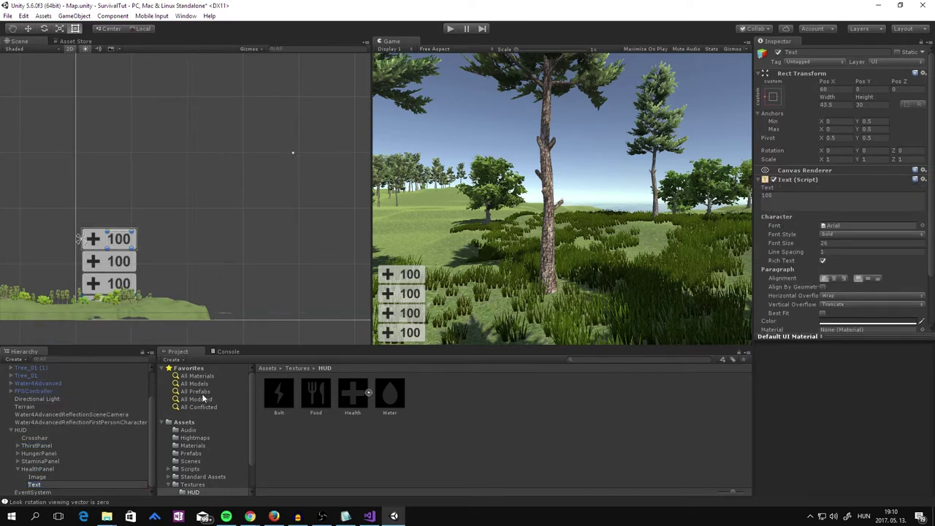
pyautogui.write('Health')
pyautogui.press('Return')
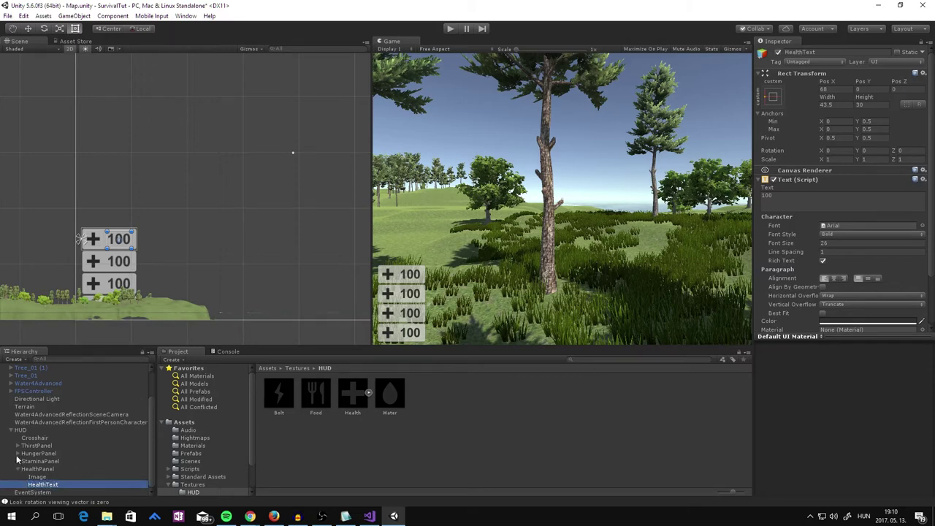
# Step: Rename StaminaPanel's Text child to StaminaText
pyautogui.click(17, 462)
pyautogui.rightClick(33, 482)
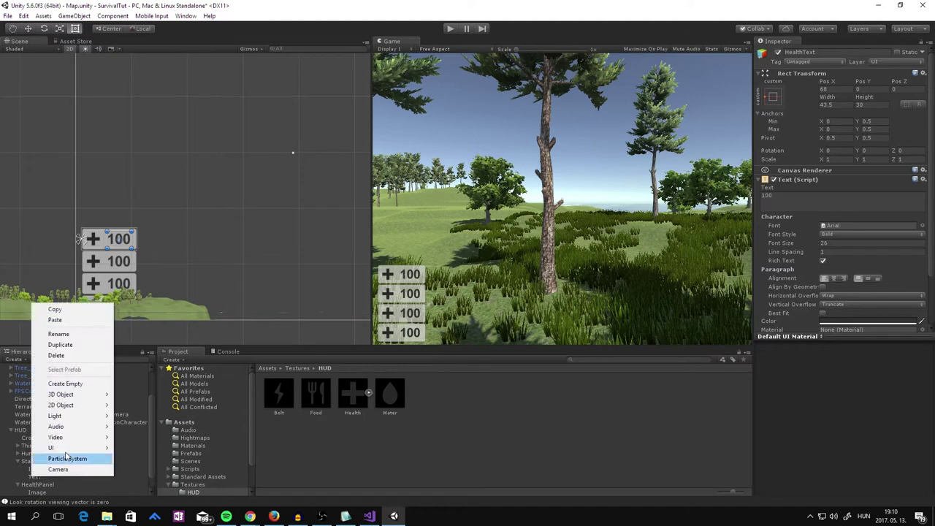
pyautogui.click(34, 476)
pyautogui.rightClick(42, 477)
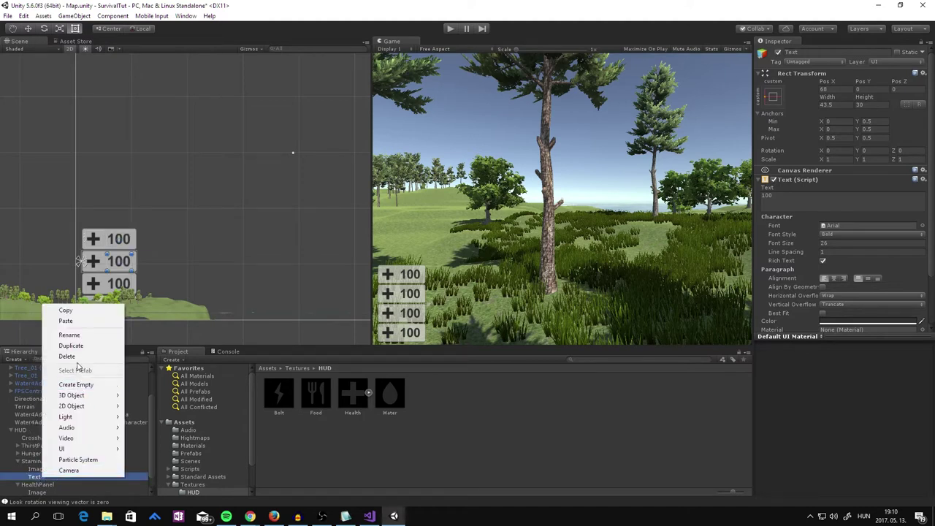
pyautogui.click(79, 335)
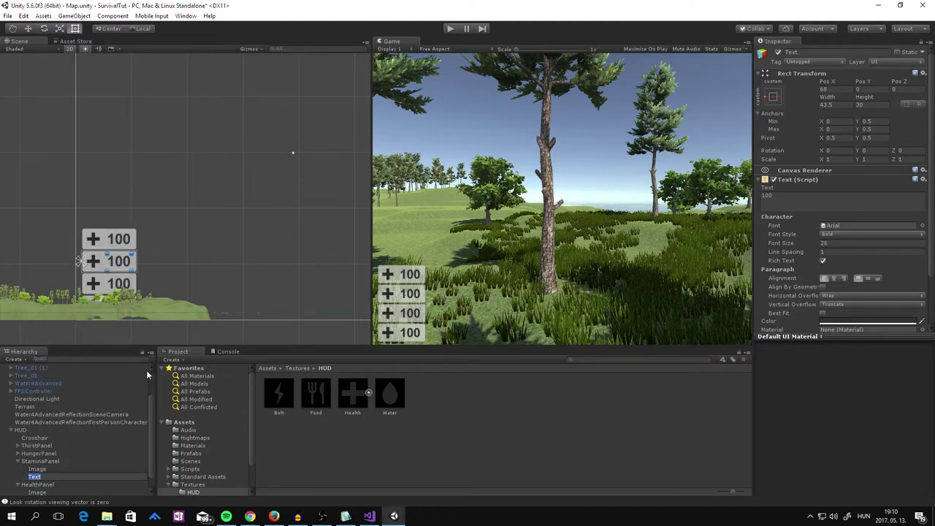
pyautogui.press('End')
pyautogui.write('Stamina')
pyautogui.press('Return')
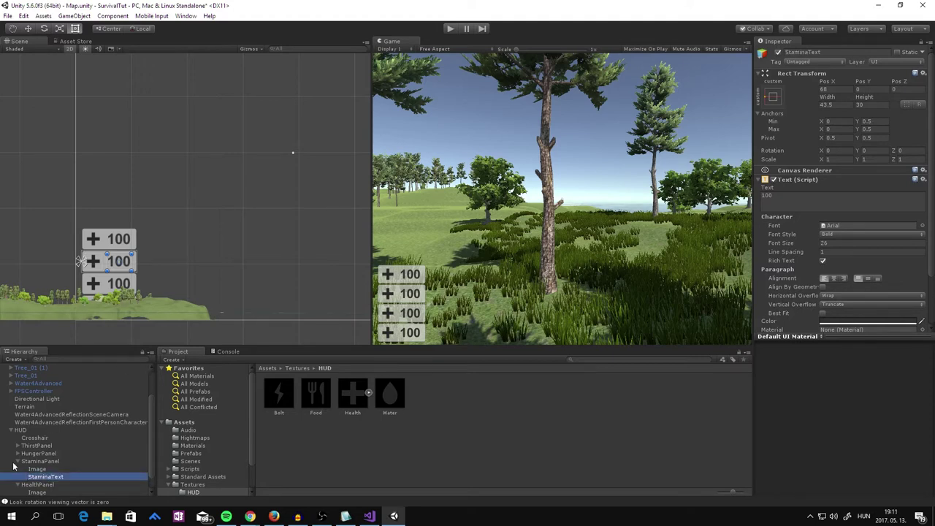
# Step: Rename HungerPanel's Text child to HungerText
pyautogui.click(18, 453)
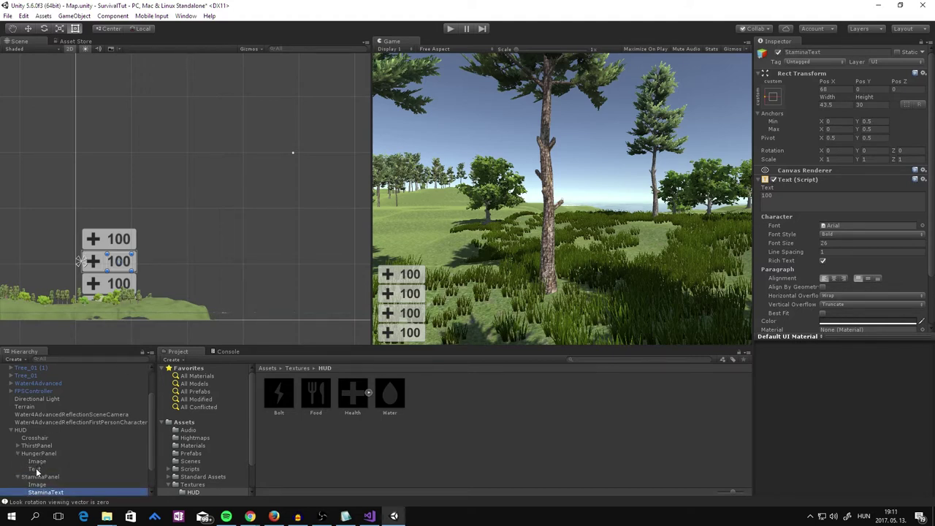
pyautogui.rightClick(36, 467)
pyautogui.click(62, 326)
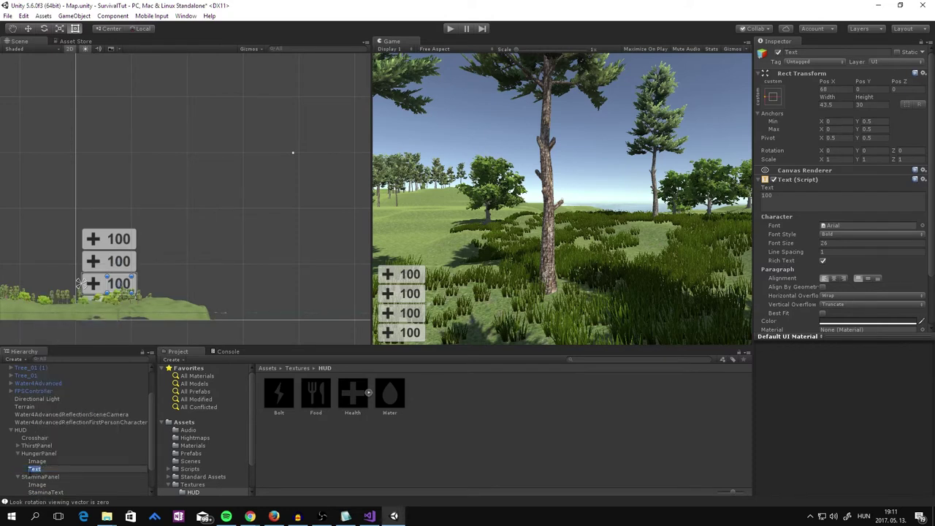
pyautogui.write('Hunger')
pyautogui.write('Text')
pyautogui.press('Return')
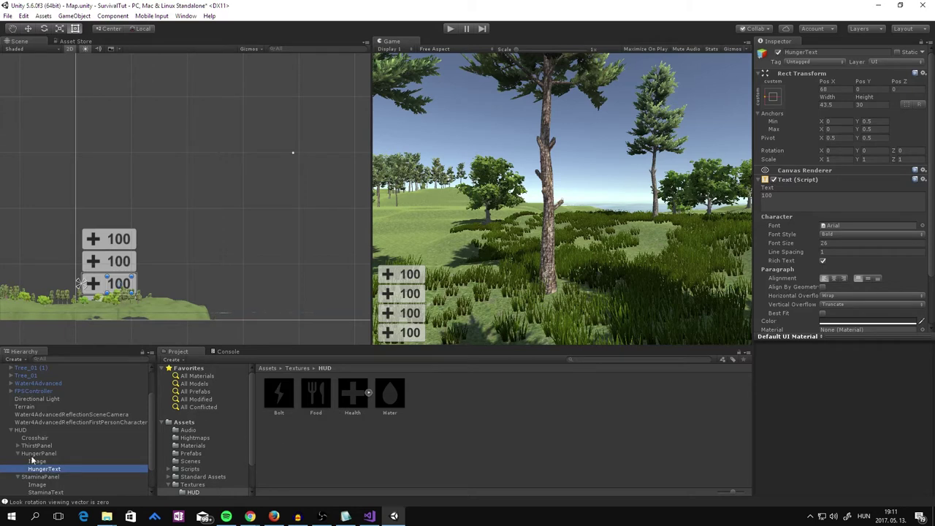
# Step: Rename ThirstPanel's Text child to ThirstText
pyautogui.click(17, 445)
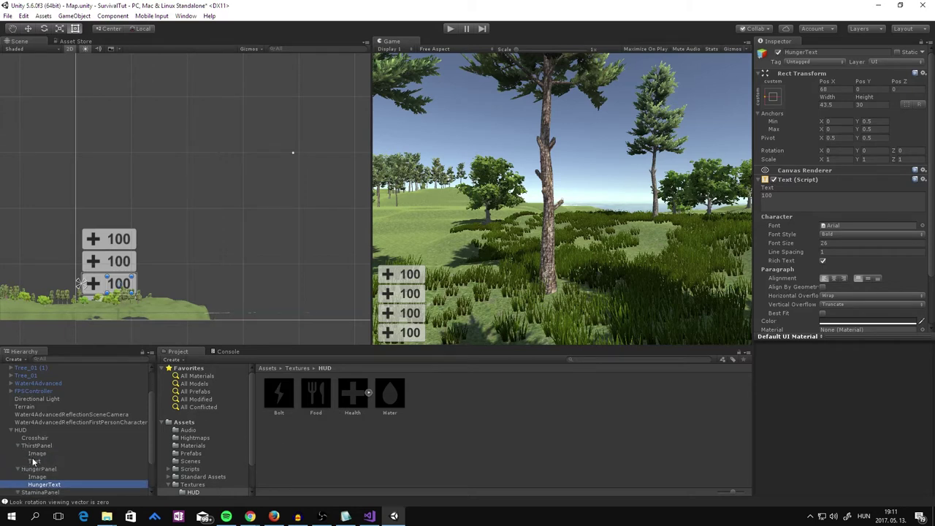
pyautogui.rightClick(32, 461)
pyautogui.click(62, 320)
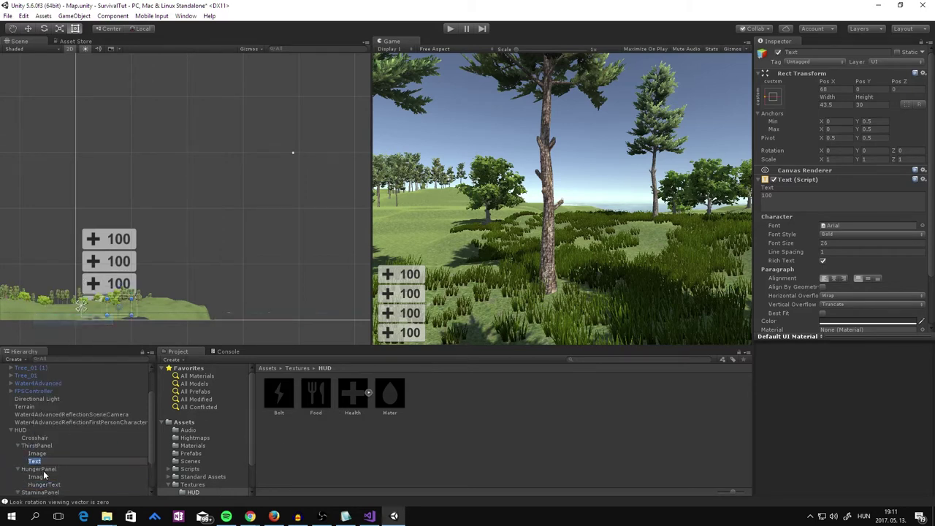
pyautogui.click(31, 463)
pyautogui.write('Thirst')
pyautogui.press('Return')
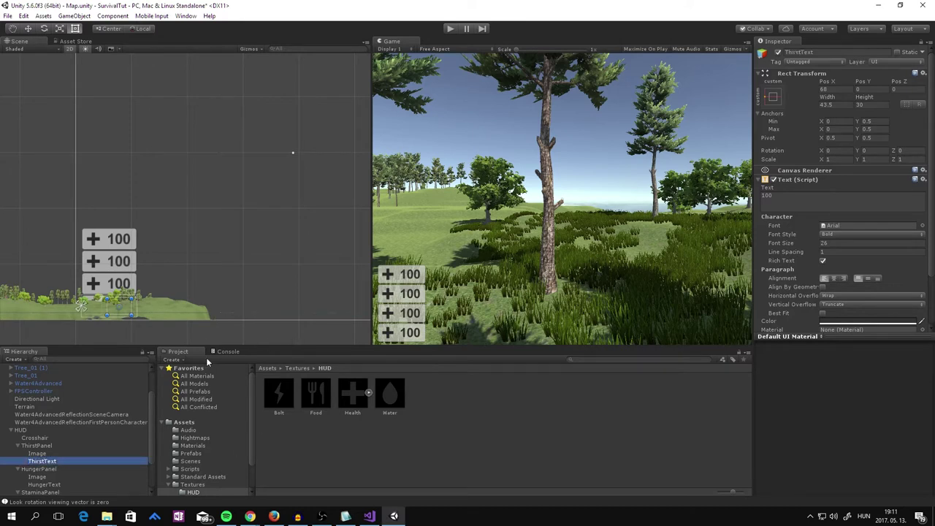
# Step: Give the thirst, hunger and stamina Image objects the Water, Food and Bolt sprites
pyautogui.scroll(-3, 81, 446)
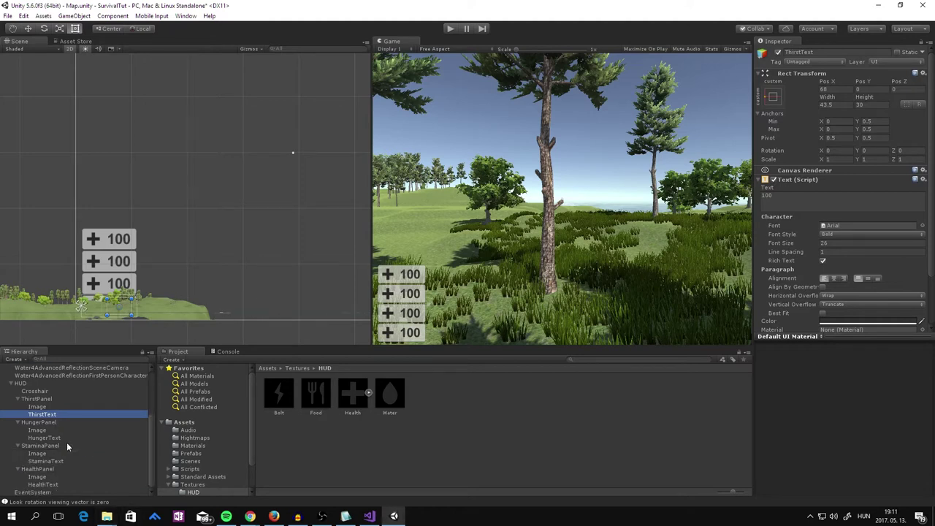
pyautogui.click(34, 407)
pyautogui.moveTo(391, 395); pyautogui.dragTo(841, 190)
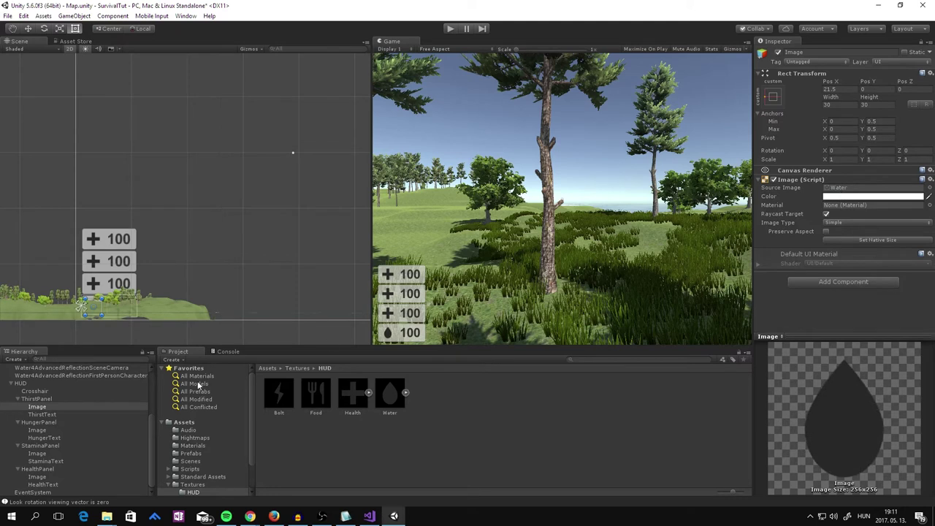
pyautogui.click(37, 430)
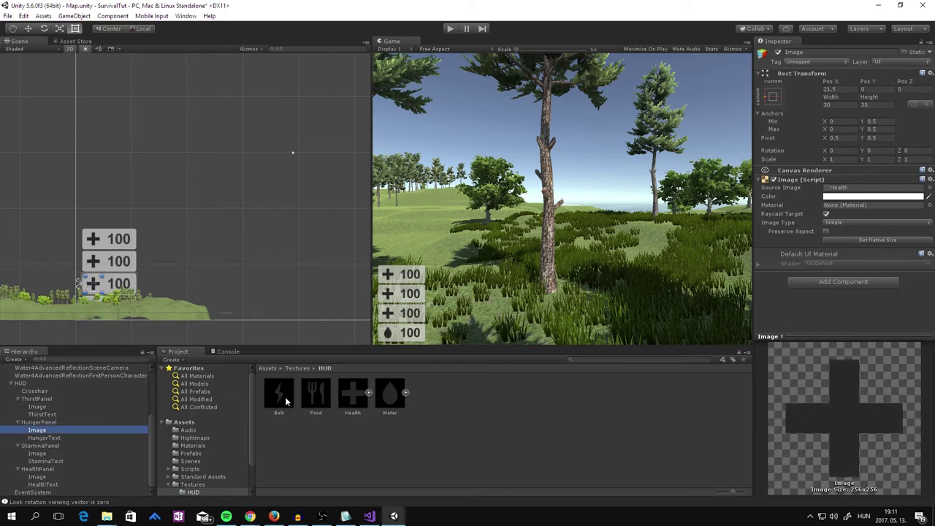
pyautogui.moveTo(315, 392); pyautogui.dragTo(840, 188)
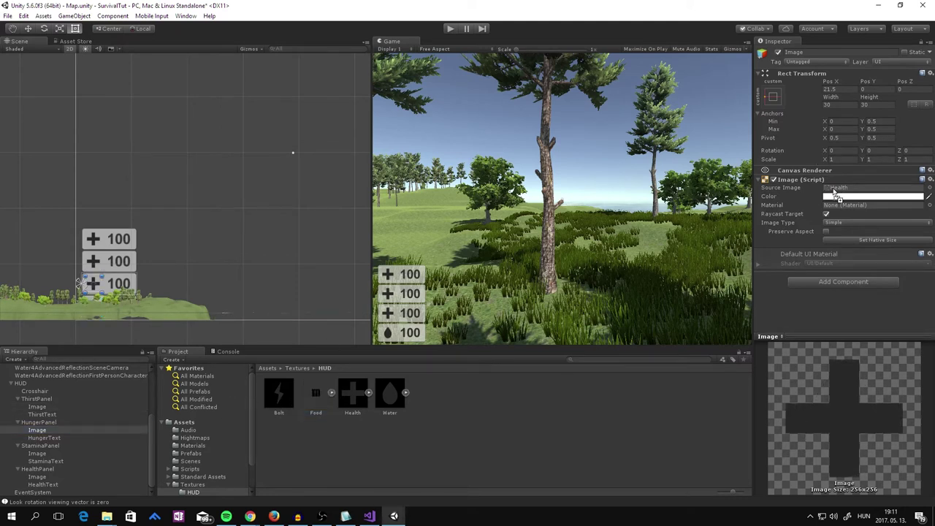
pyautogui.click(40, 454)
pyautogui.moveTo(278, 394); pyautogui.dragTo(840, 187)
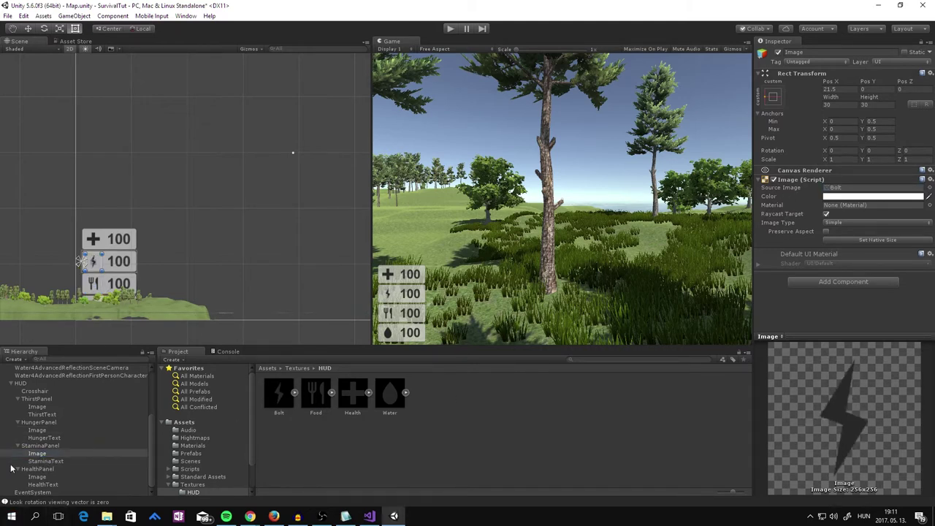
pyautogui.click(65, 470)
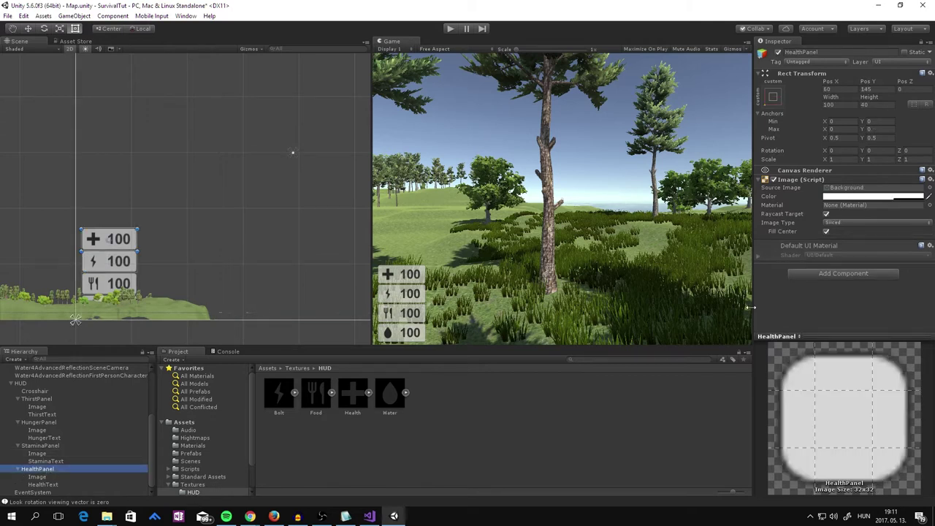
# Step: Tint HealthPanel's Image colour pinkish red
pyautogui.click(891, 196)
pyautogui.moveTo(57, 82); pyautogui.dragTo(41, 30)
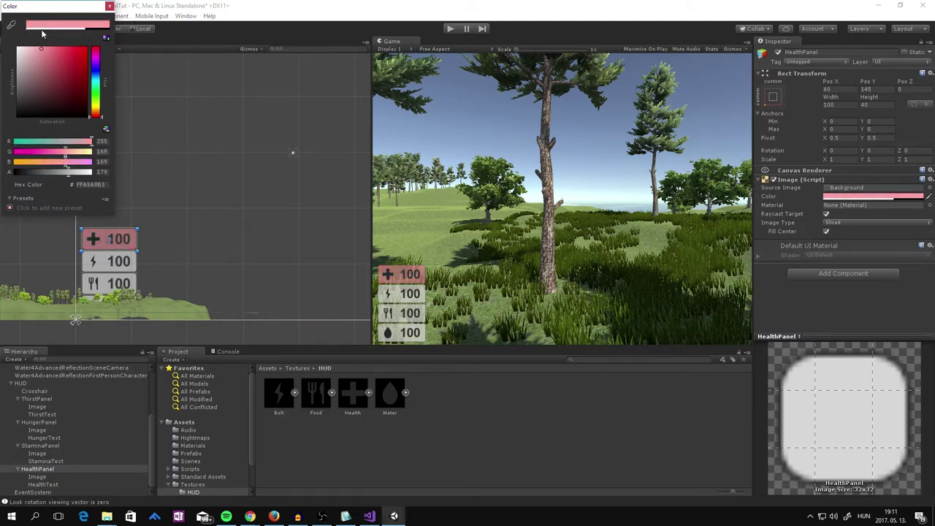
pyautogui.click(110, 6)
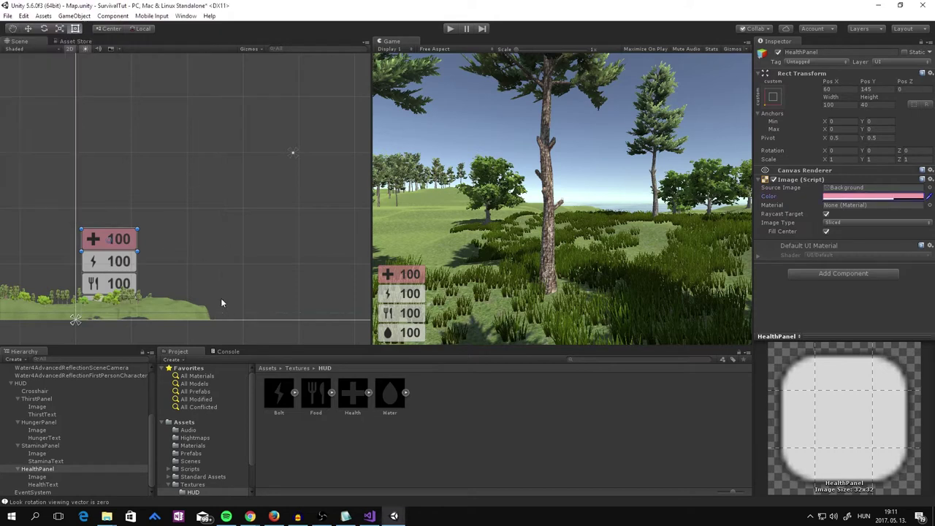
# Step: Tint StaminaPanel's Image colour pale yellow (FDFF87B3)
pyautogui.click(35, 446)
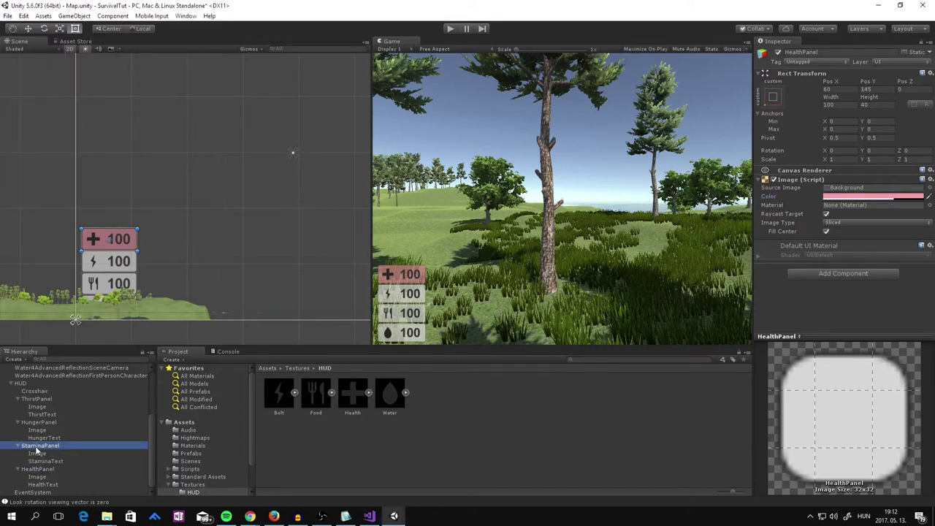
pyautogui.click(844, 198)
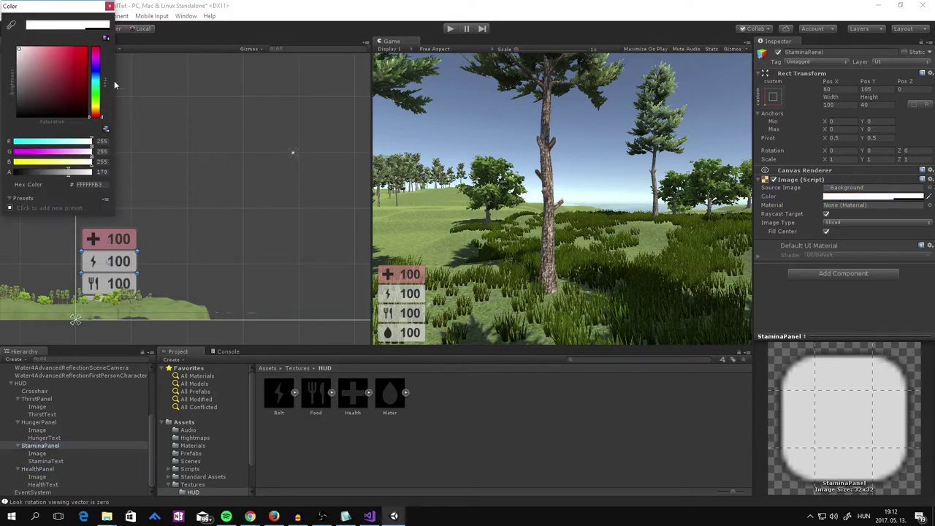
pyautogui.click(95, 68)
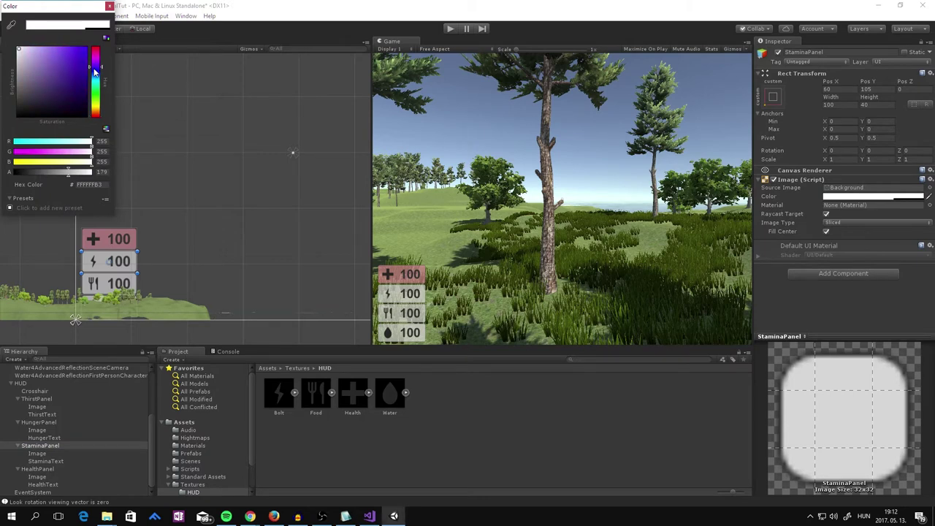
pyautogui.moveTo(94, 71); pyautogui.dragTo(85, 111)
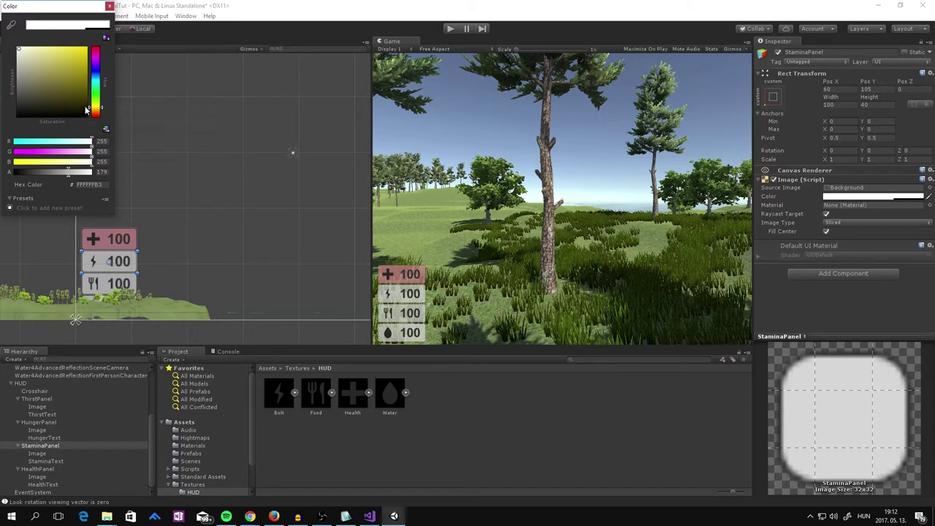
pyautogui.moveTo(28, 58); pyautogui.dragTo(52, 46)
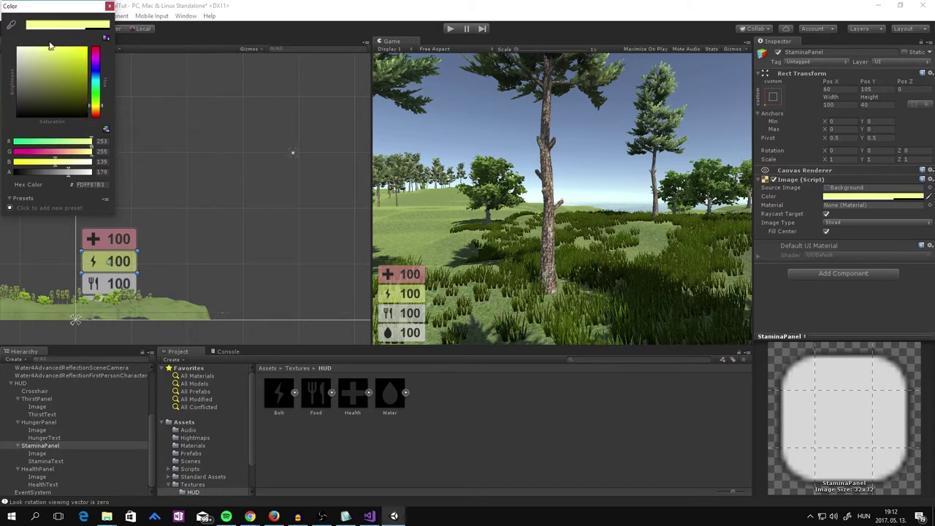
pyautogui.click(110, 6)
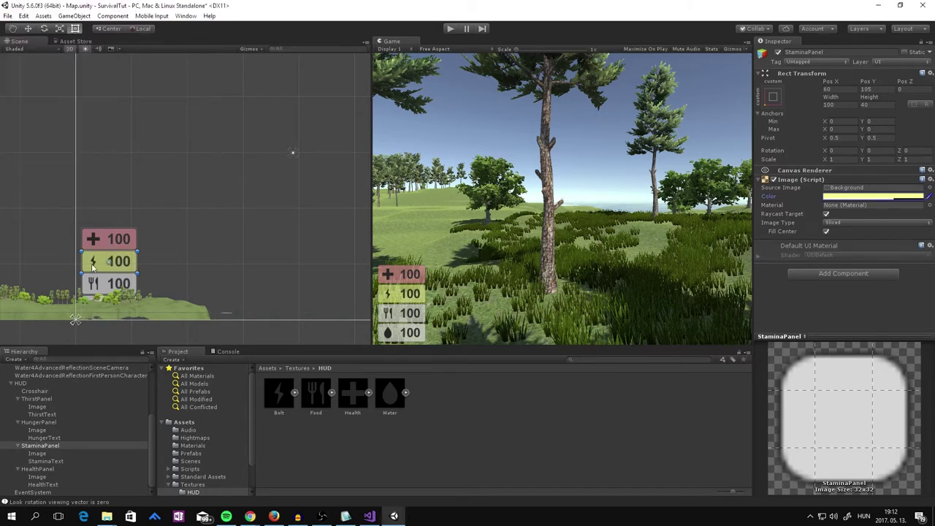
# Step: Tint HungerPanel's Image colour pale green (B0FFC8B3)
pyautogui.click(40, 423)
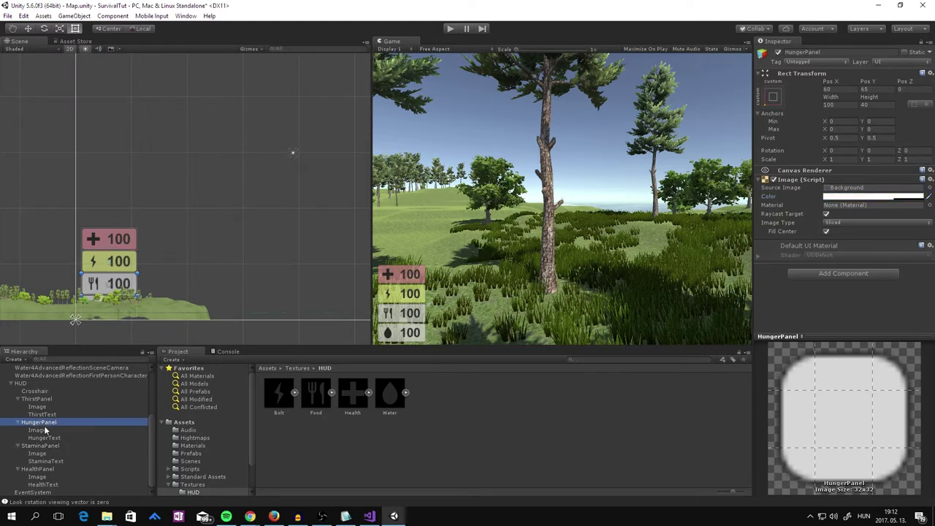
pyautogui.click(849, 197)
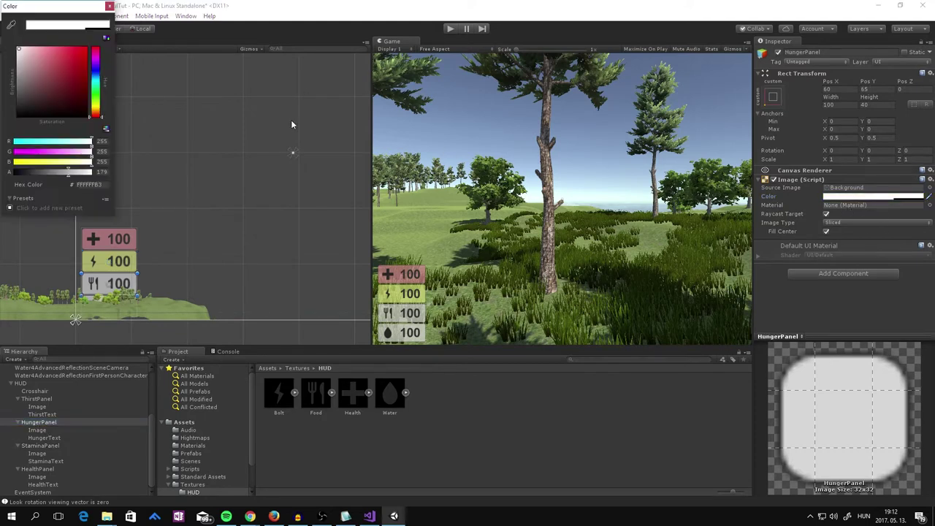
pyautogui.click(94, 96)
pyautogui.moveTo(48, 68); pyautogui.dragTo(43, 47)
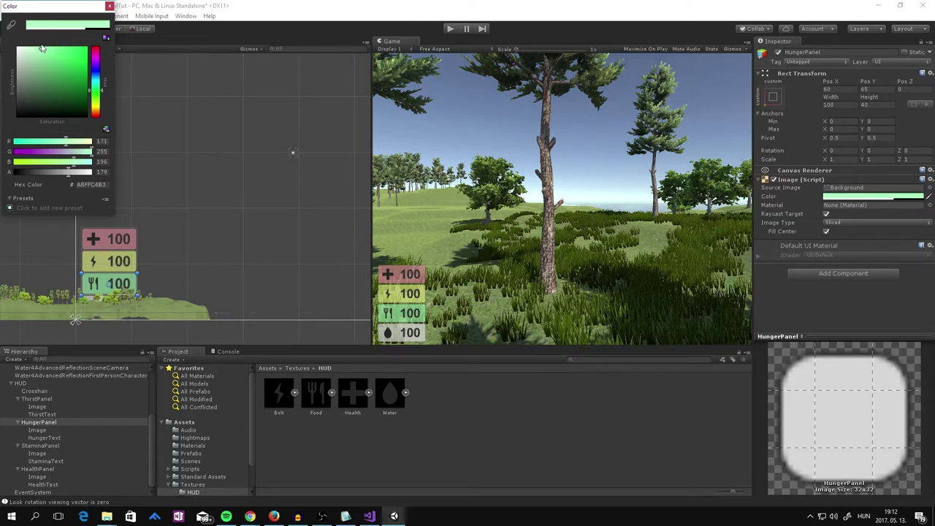
pyautogui.moveTo(41, 48); pyautogui.dragTo(40, 49)
pyautogui.click(110, 6)
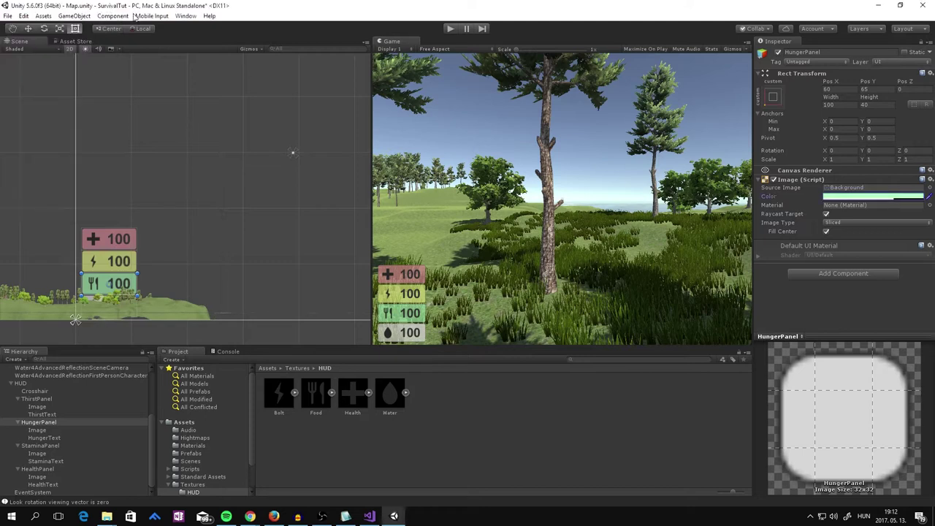
# Step: Shift ThirstPanel's Image colour hue toward blue
pyautogui.click(37, 400)
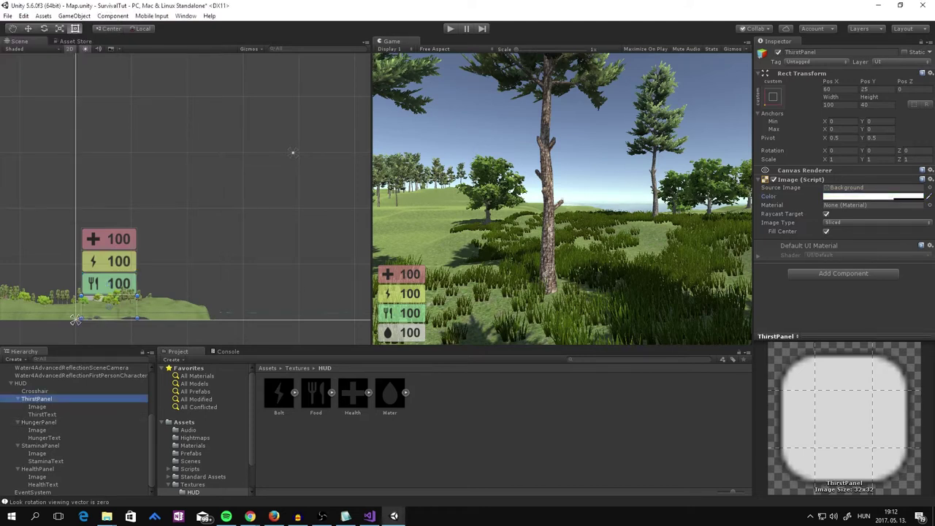
pyautogui.click(865, 198)
pyautogui.moveTo(98, 73); pyautogui.dragTo(97, 76)
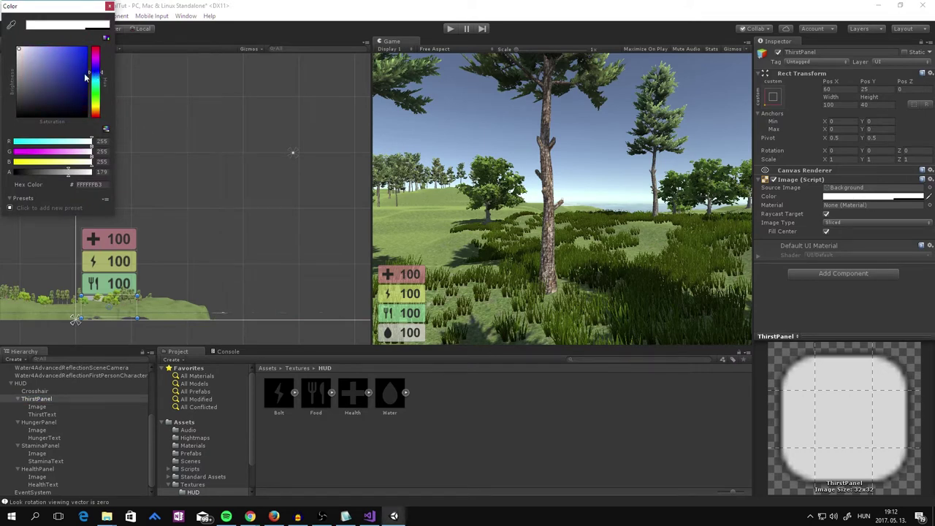
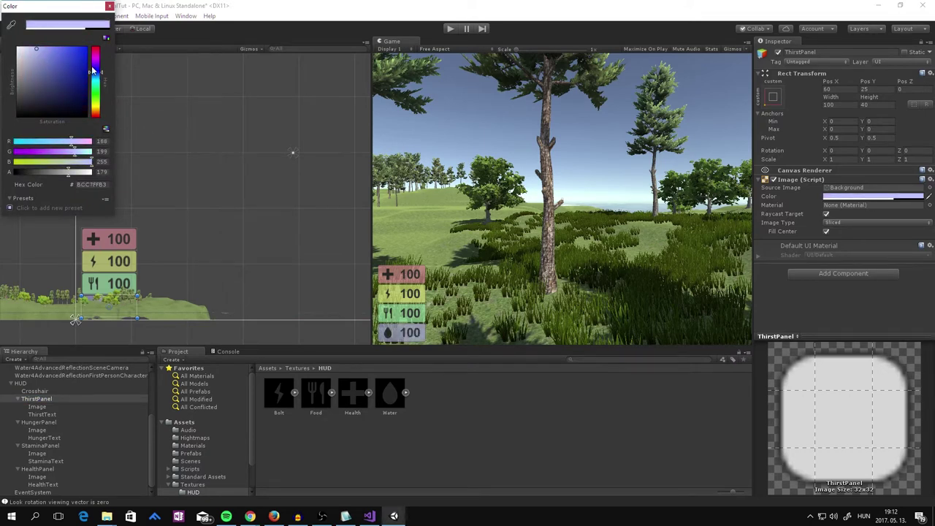
# Step: Tint the ThirstPanel light blue (BCD0FFB3) and return the Scene view to 3D with the Move tool
pyautogui.moveTo(93, 70); pyautogui.dragTo(95, 75)
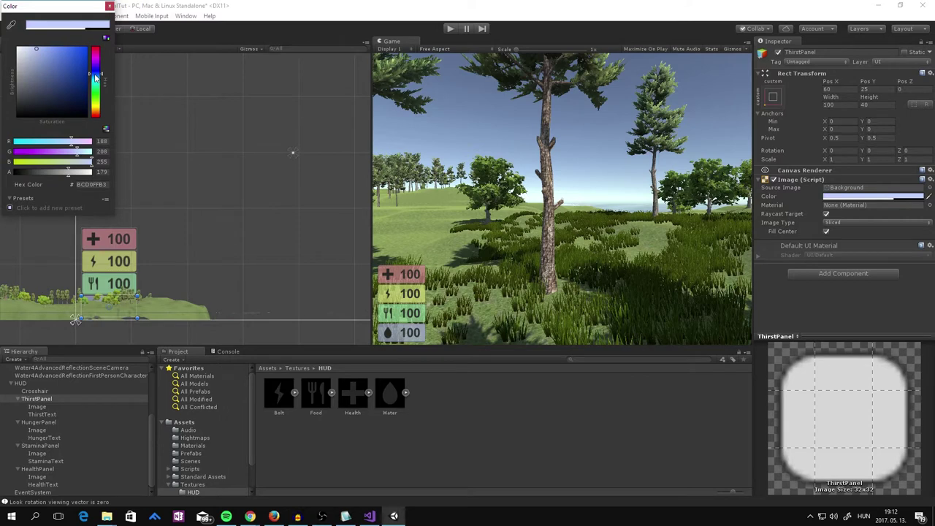
pyautogui.click(110, 5)
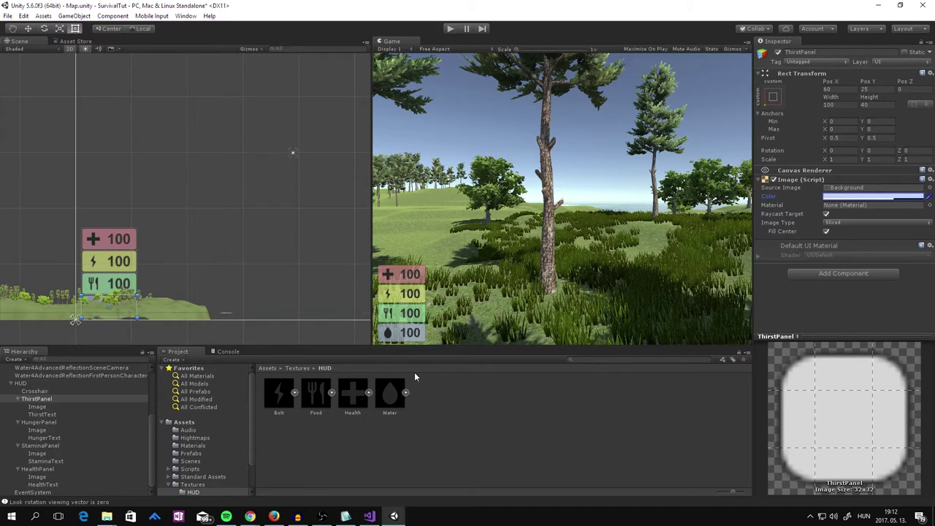
pyautogui.click(70, 50)
pyautogui.press('w')
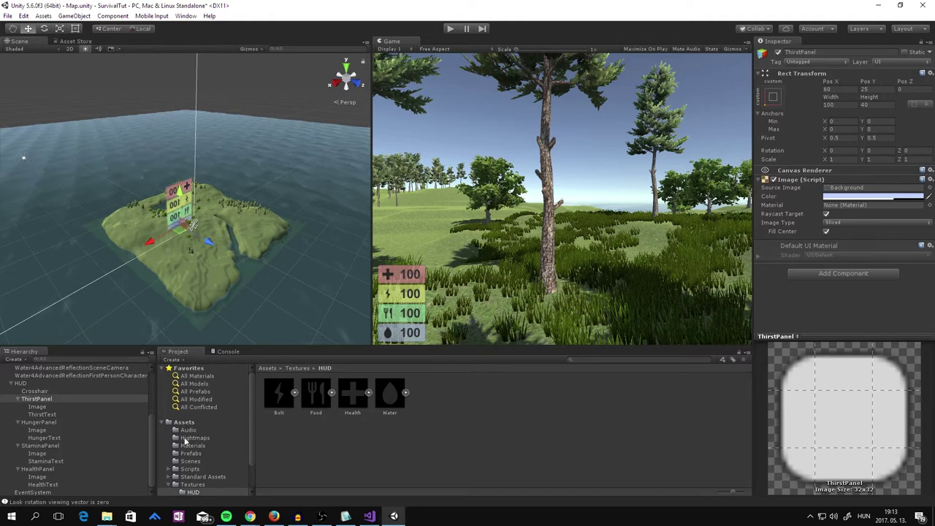
# Step: Create a C# script named PlayerStat in the Scripts folder and open it in Visual Studio
pyautogui.click(192, 468)
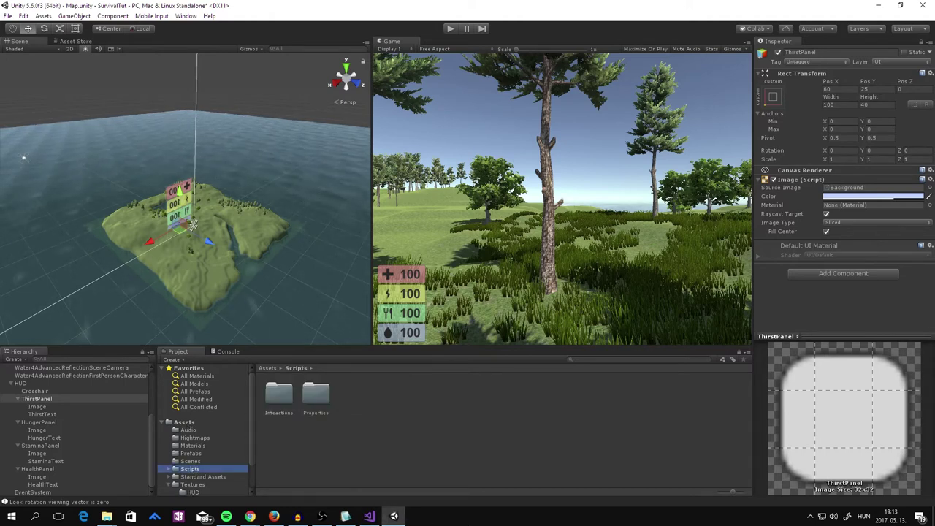
pyautogui.rightClick(375, 419)
pyautogui.moveTo(398, 225)
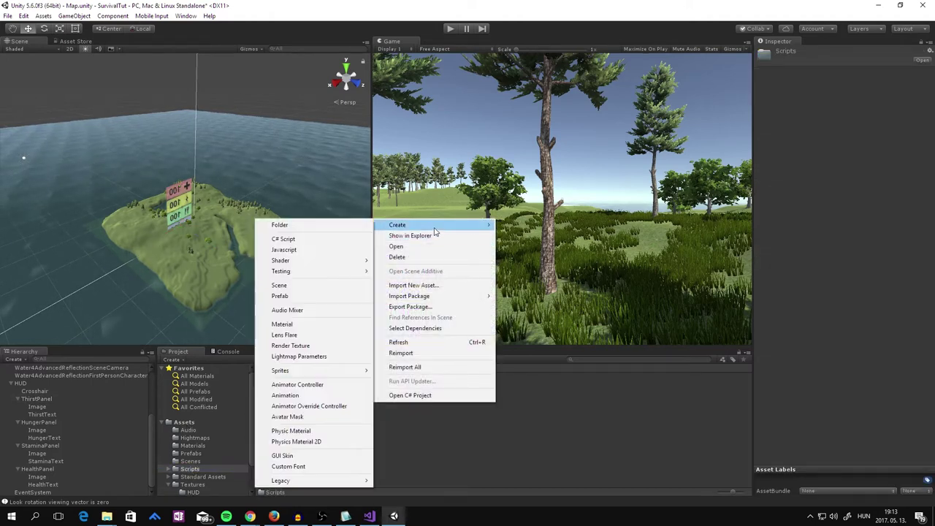
pyautogui.click(283, 239)
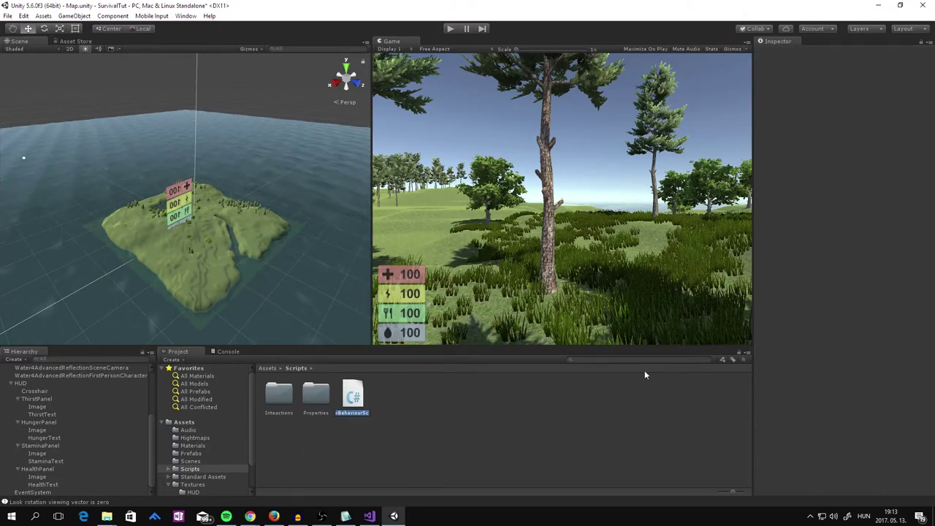
pyautogui.write('Player')
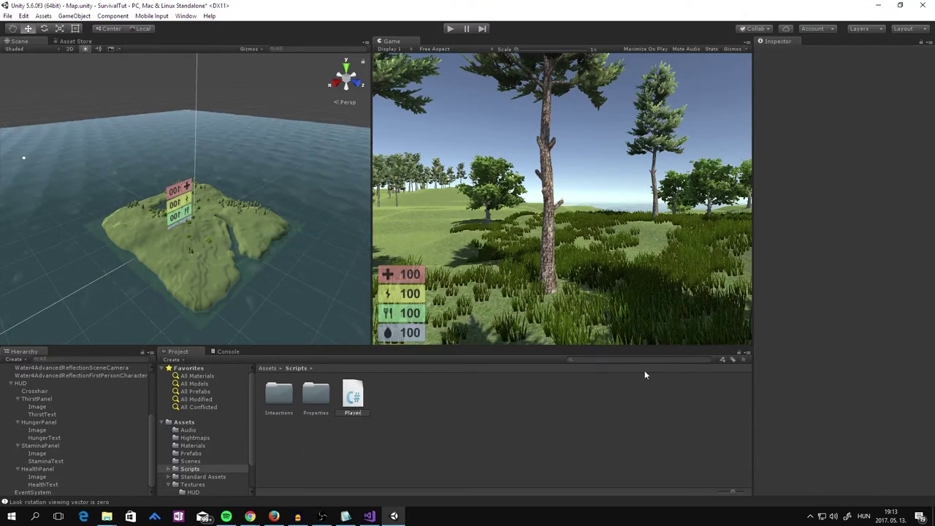
pyautogui.write('Stat')
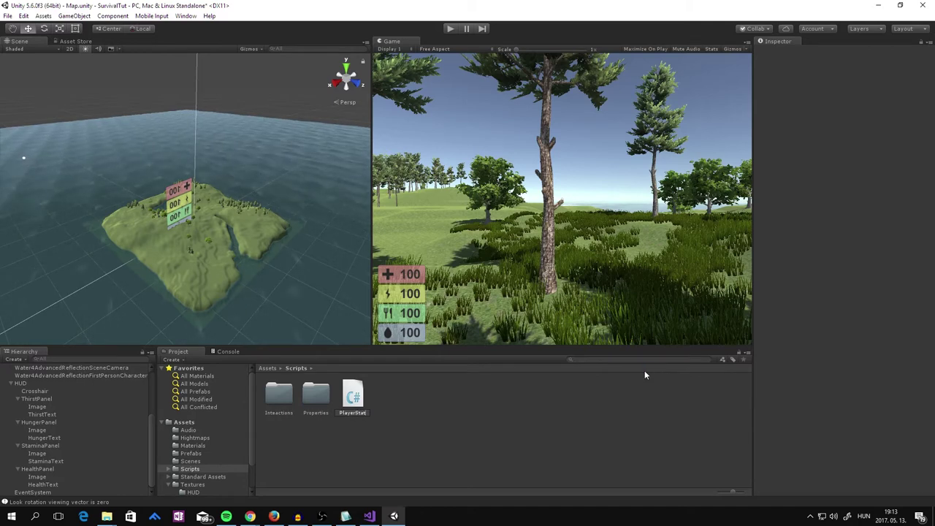
pyautogui.press('Return')
pyautogui.hotkey('alt', 'Tab')
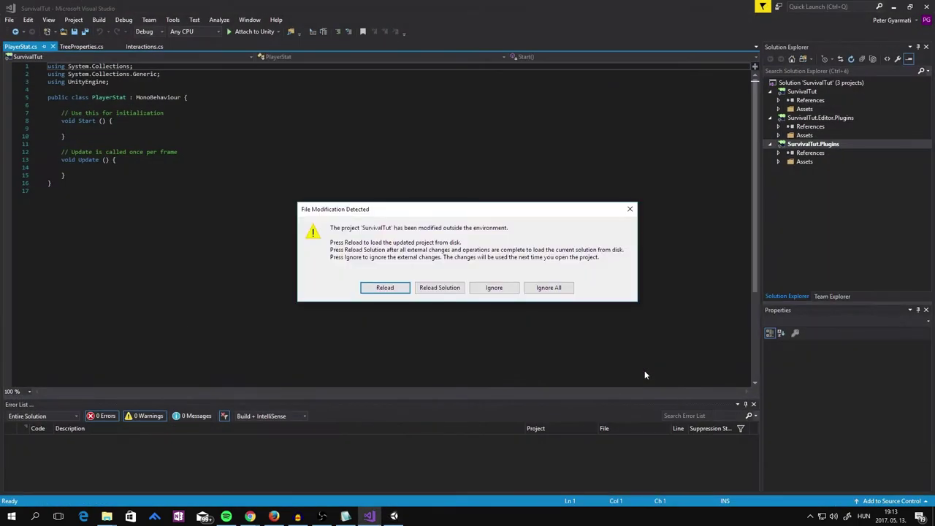
# Step: Put the class, Start and Update opening braces of PlayerStat.cs on their own lines
pyautogui.press('Return')
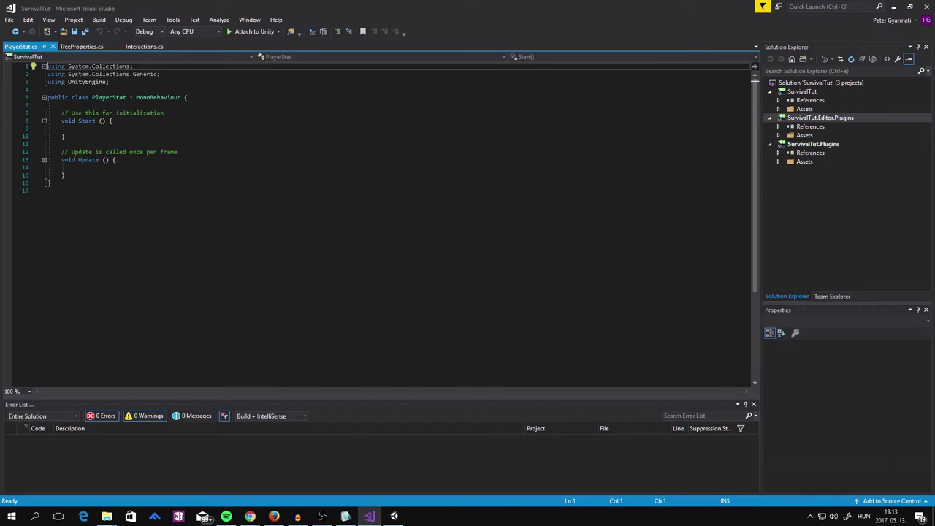
pyautogui.click(219, 97)
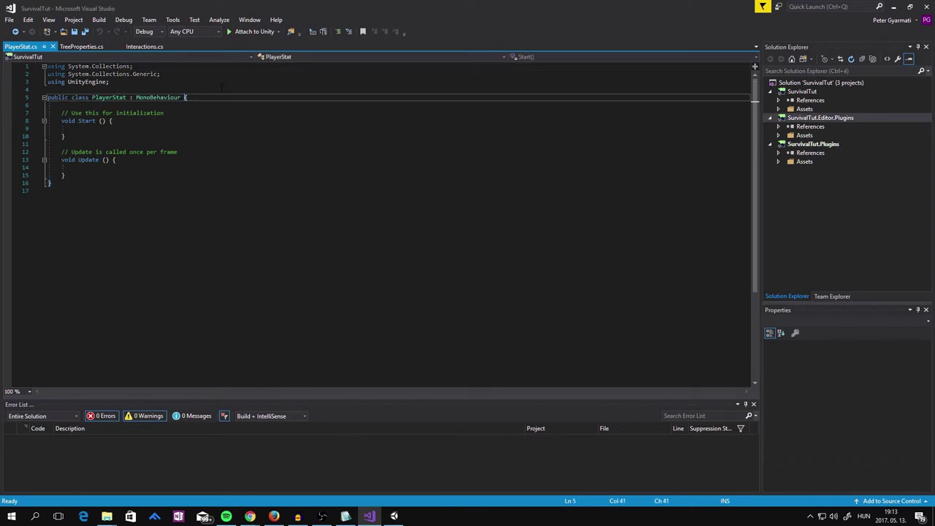
pyautogui.press('Return')
pyautogui.click(109, 129)
pyautogui.press('Return')
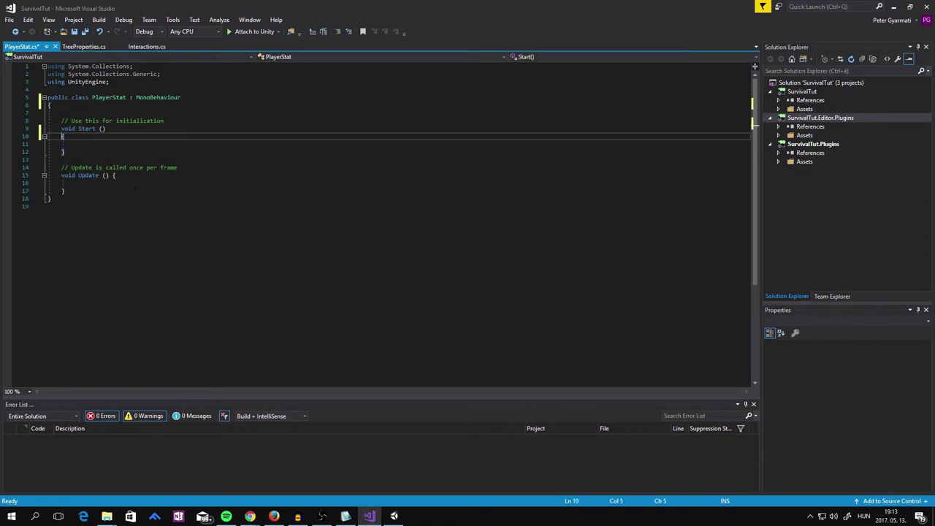
pyautogui.click(117, 175)
pyautogui.press('Return')
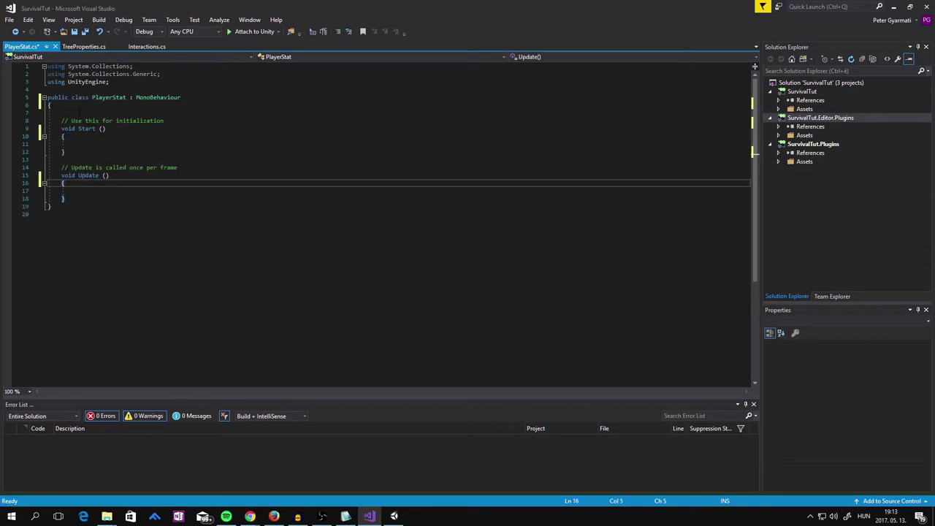
pyautogui.click(240, 113)
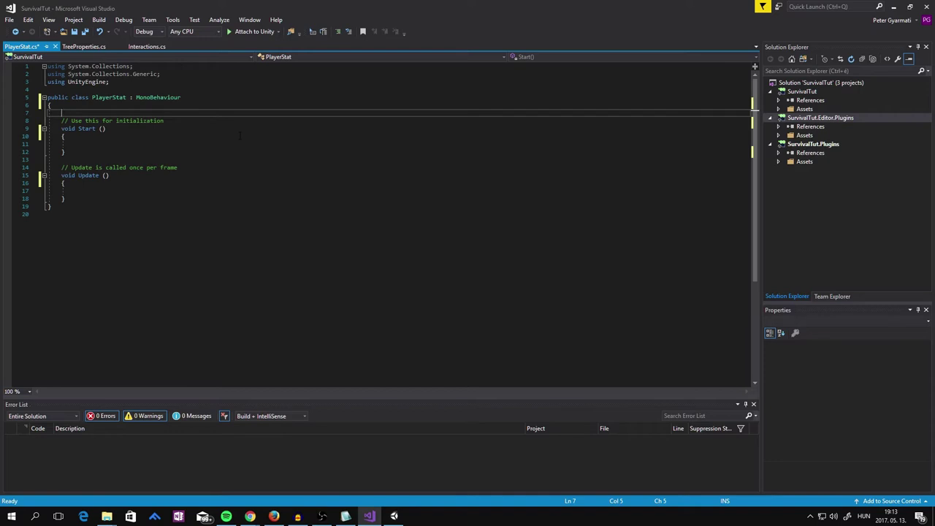
# Step: Declare public float health = 100 and public float stamina = 5 in PlayerStat
pyautogui.write('pub')
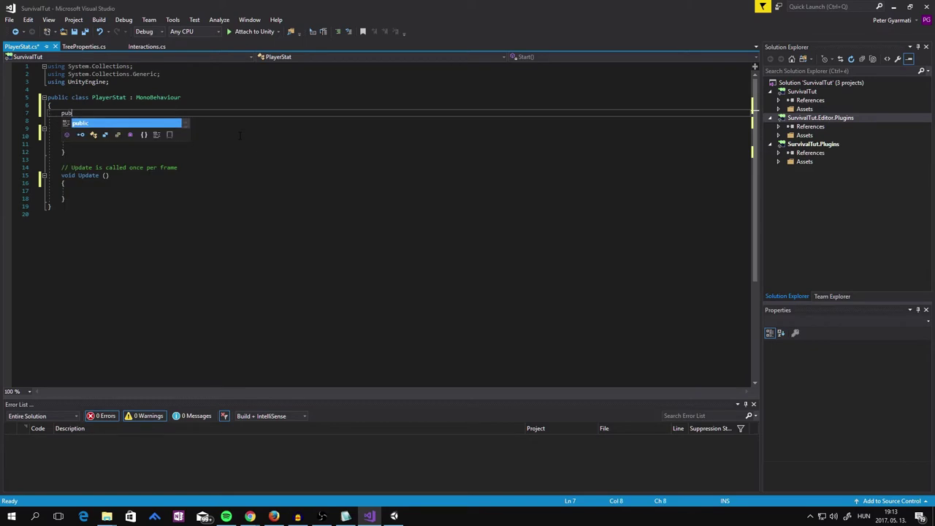
pyautogui.write('lic ')
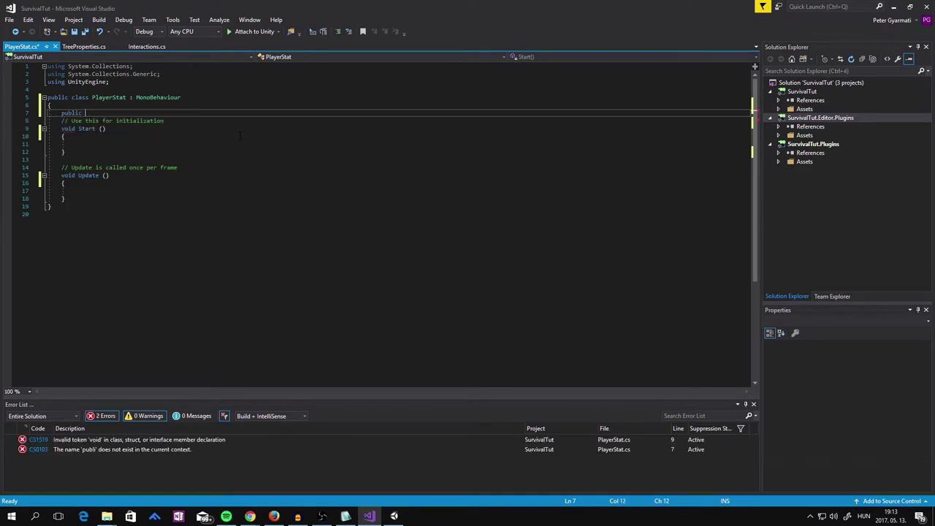
pyautogui.write('hea')
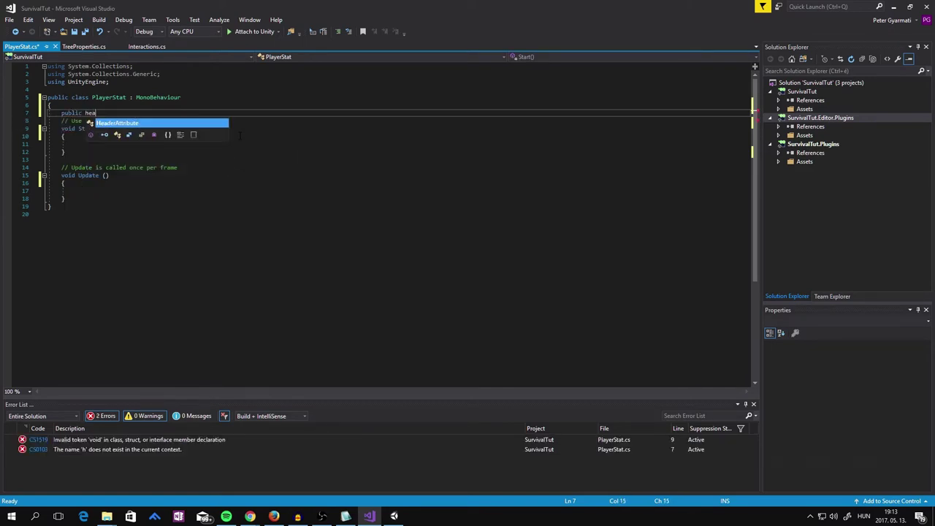
pyautogui.write('lth')
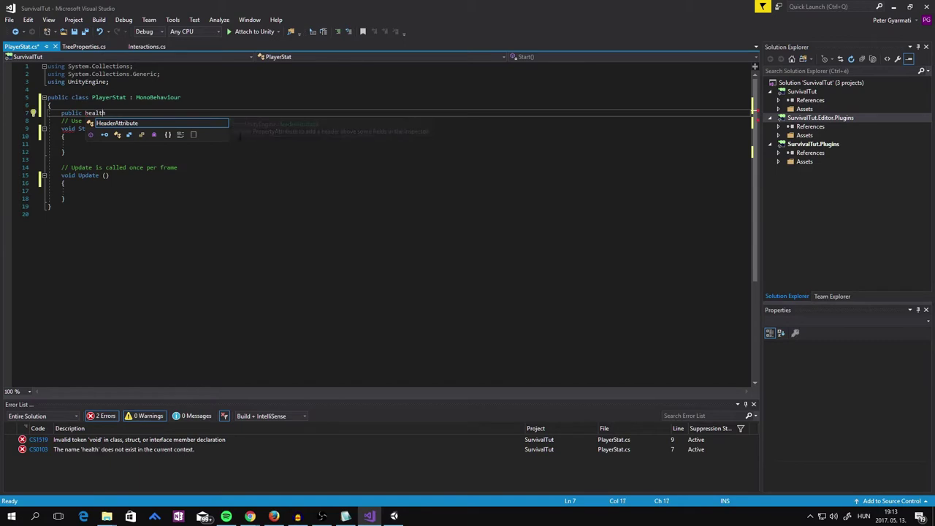
pyautogui.press('Left')
pyautogui.press('Left')
pyautogui.press('Left')
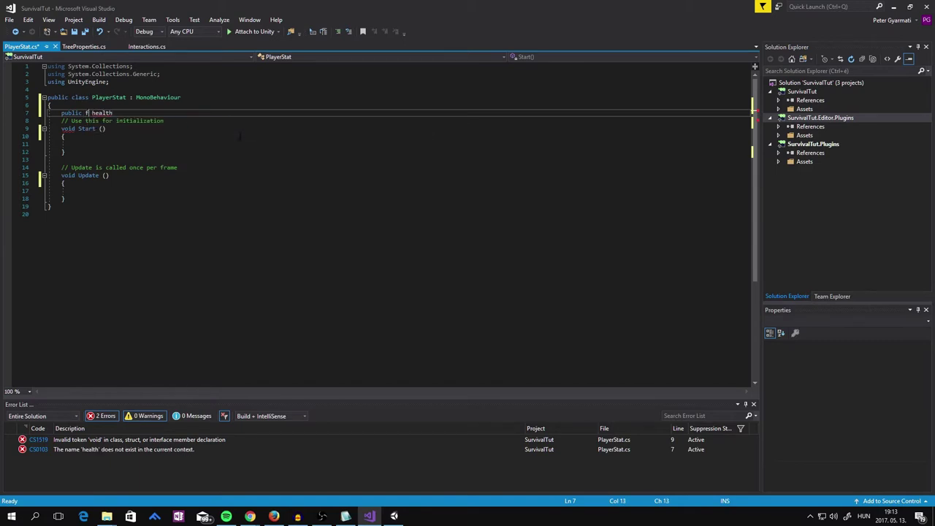
pyautogui.write('float')
pyautogui.press('Right')
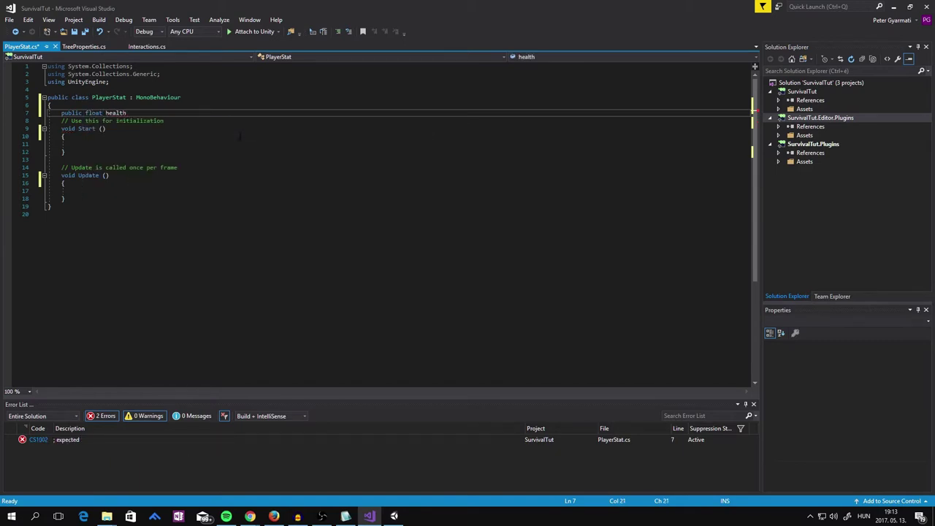
pyautogui.write('= ')
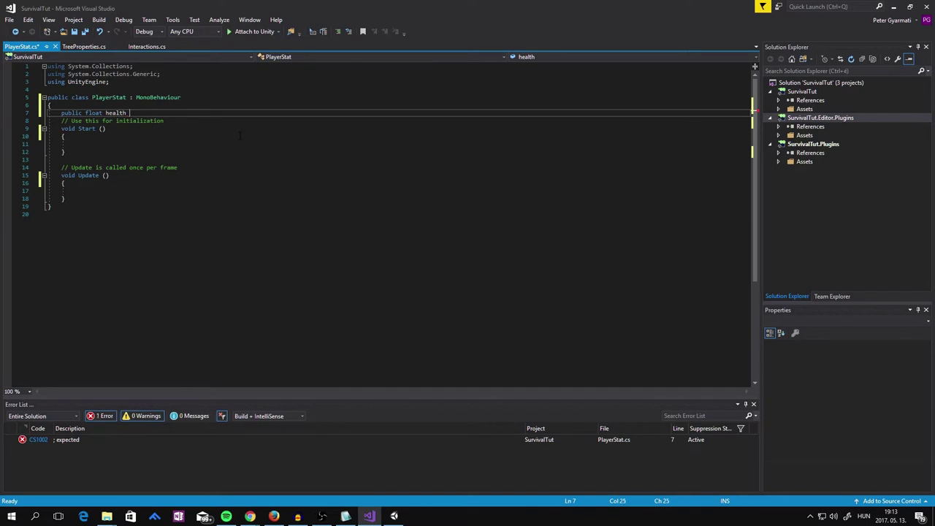
pyautogui.write('100;')
pyautogui.press('Return')
pyautogui.write('p')
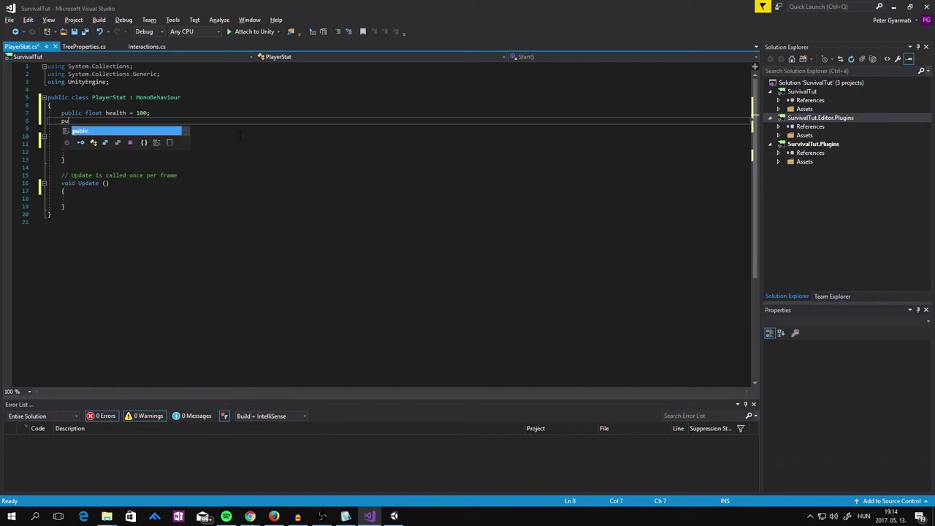
pyautogui.write('ublic float')
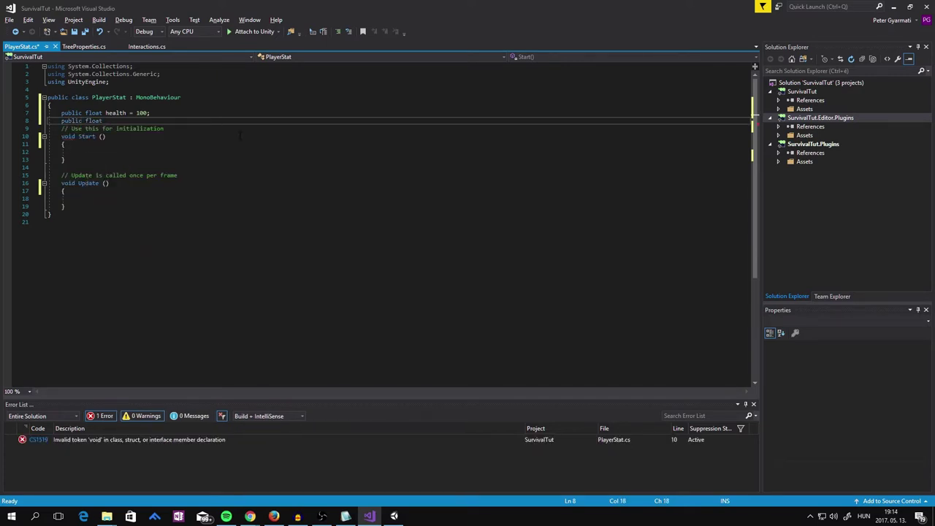
pyautogui.write(' stamina = ')
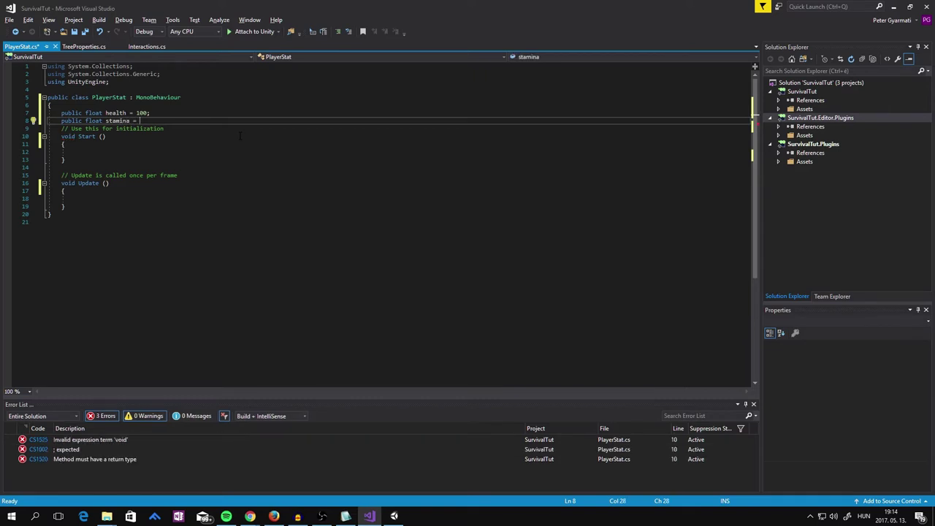
pyautogui.write('5;')
pyautogui.press('Return')
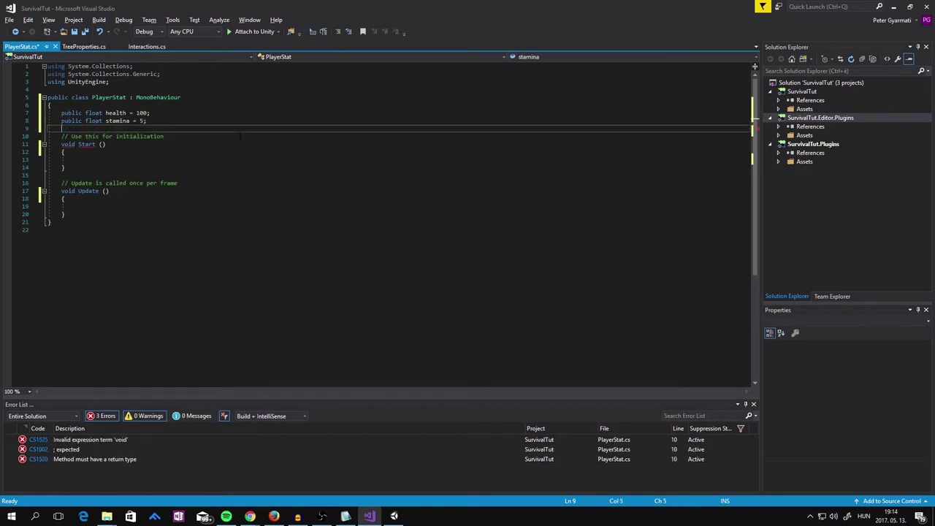
# Step: Add public float hunger = 100, fixing the misspelled float keyword
pyautogui.write('pu')
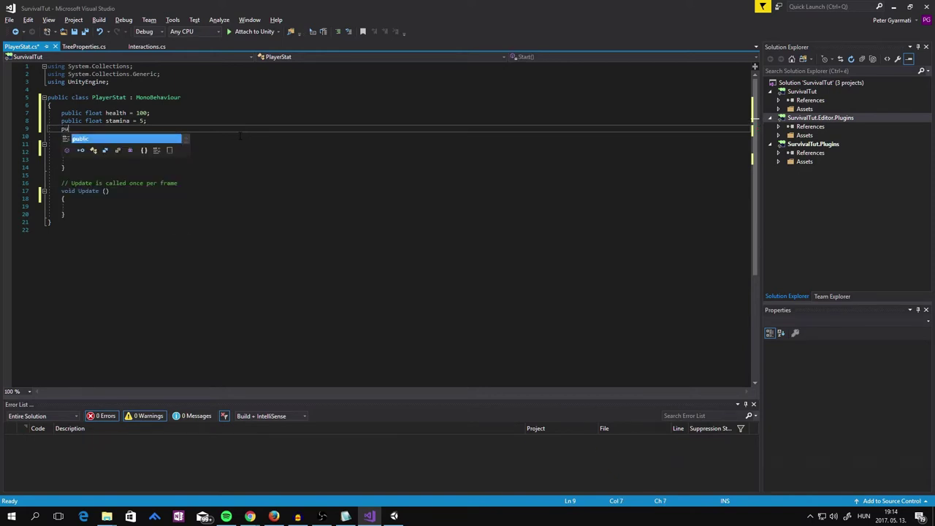
pyautogui.write('blic fléo')
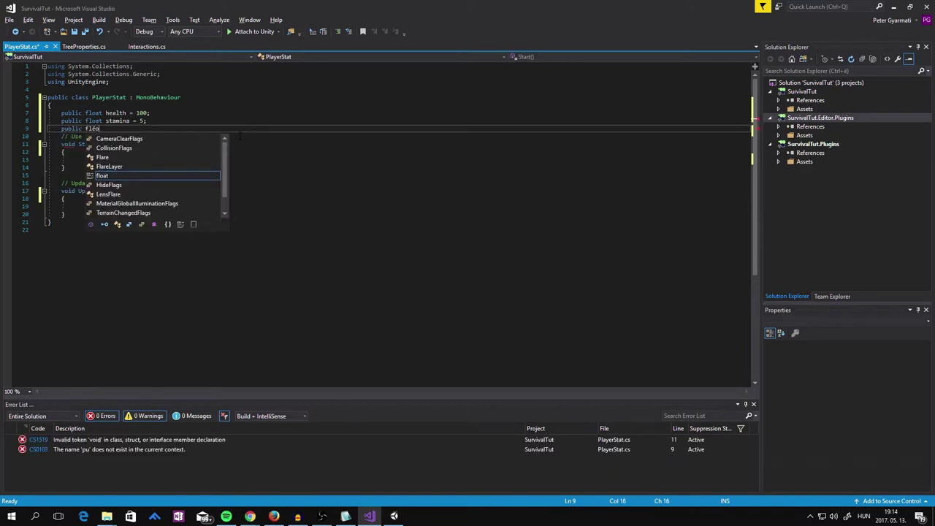
pyautogui.press('Return')
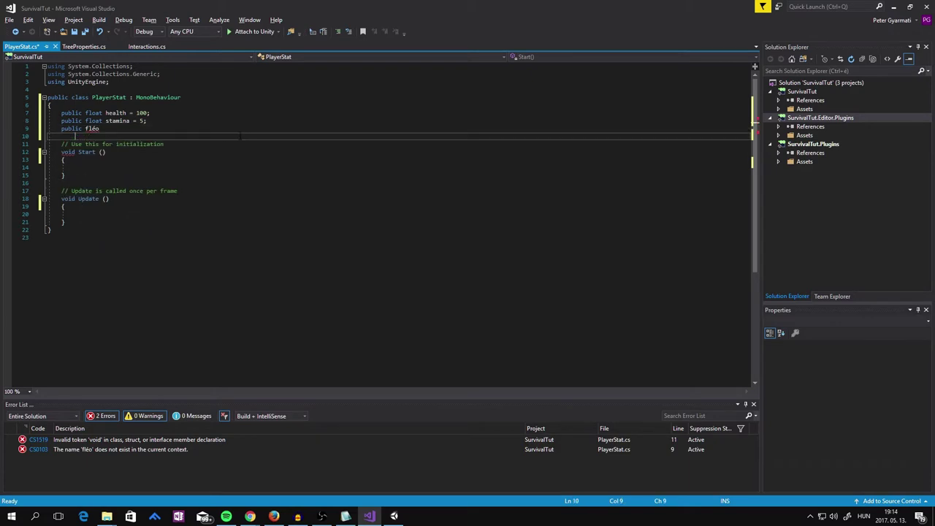
pyautogui.press('BackSpace')
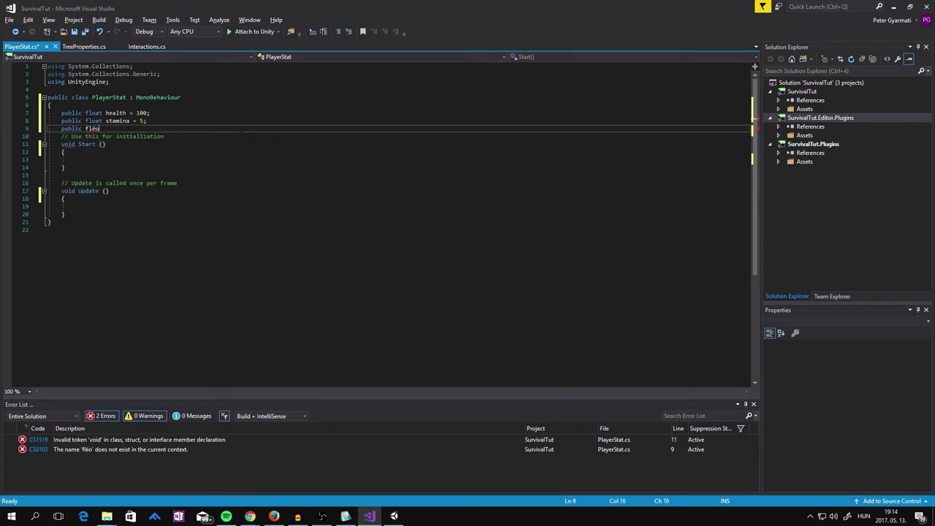
pyautogui.press('BackSpace')
pyautogui.press('BackSpace')
pyautogui.write('oat ')
pyautogui.write('h')
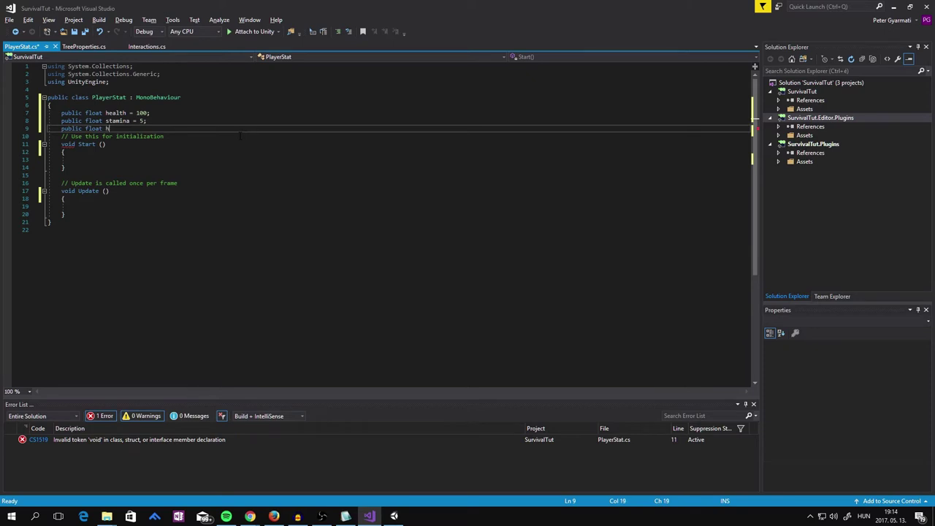
pyautogui.write('unger /')
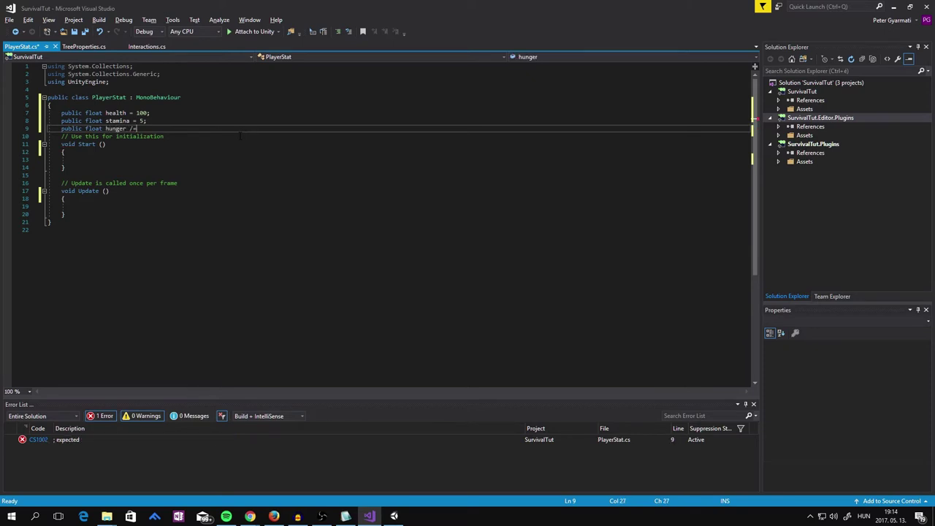
pyautogui.write('=')
pyautogui.press('Down')
pyautogui.press('Up')
pyautogui.press('End')
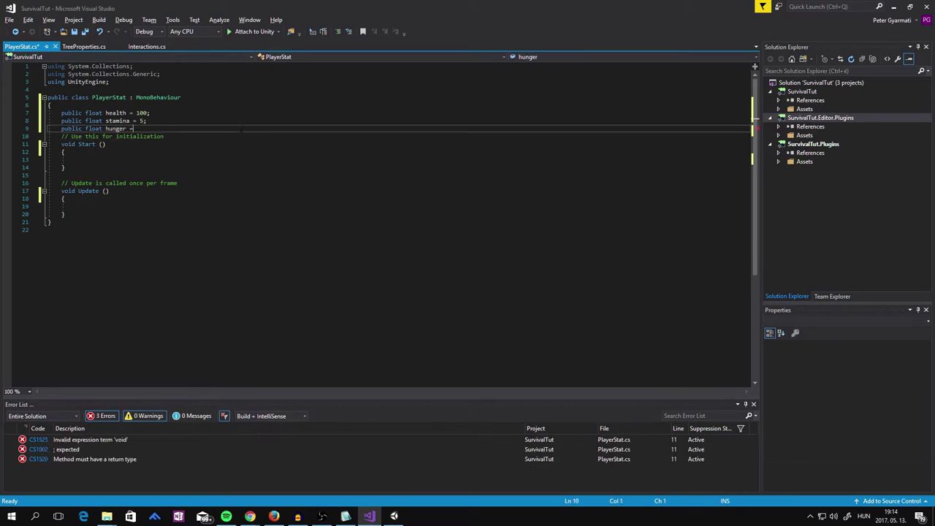
pyautogui.write(' 10')
pyautogui.write('0;')
pyautogui.press('Return')
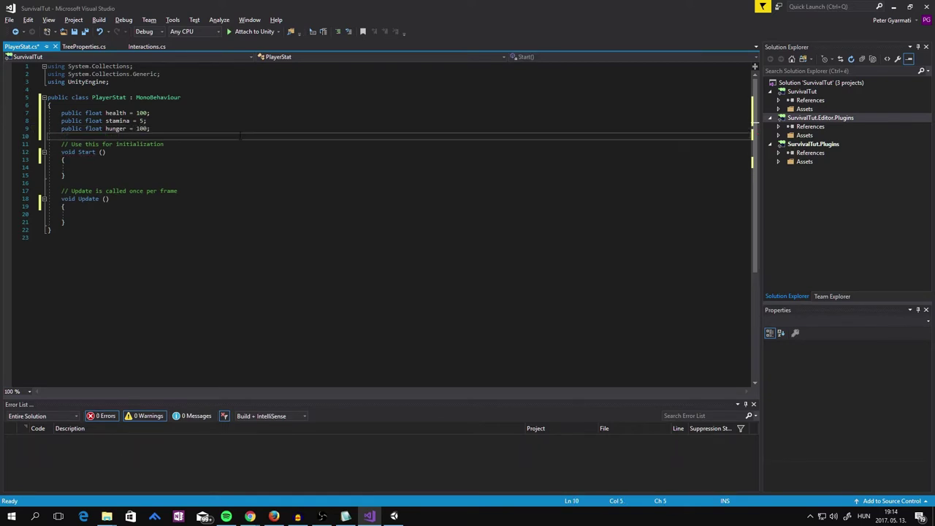
# Step: Add public float thirst = 100, correcting the 'thirast' typo
pyautogui.write('public')
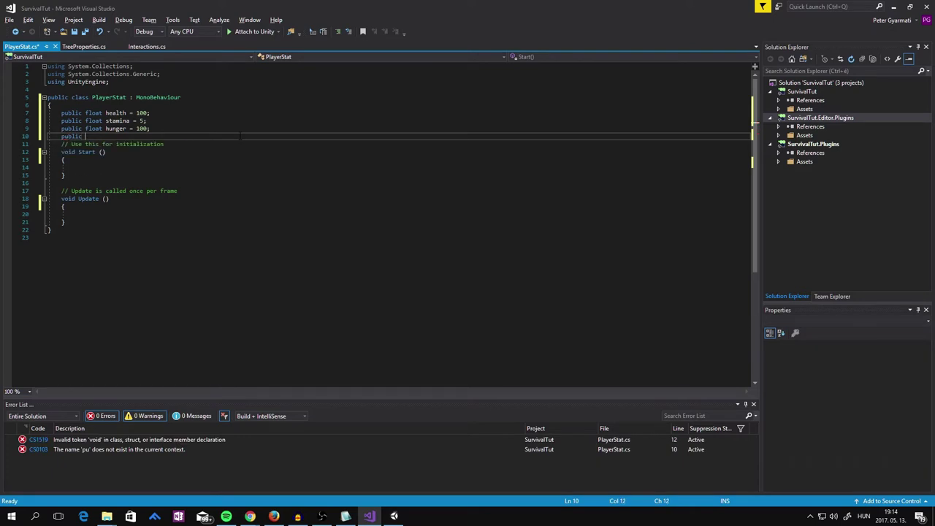
pyautogui.write(' float')
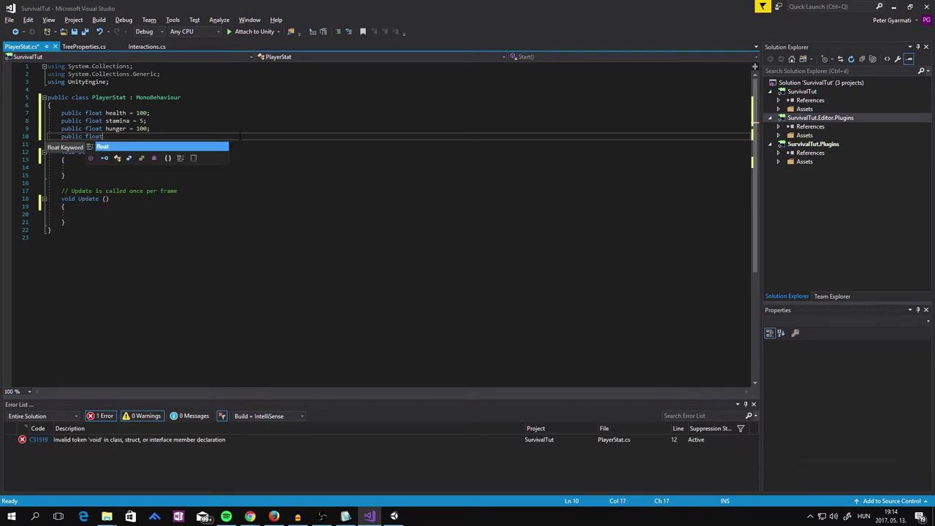
pyautogui.write(' thir')
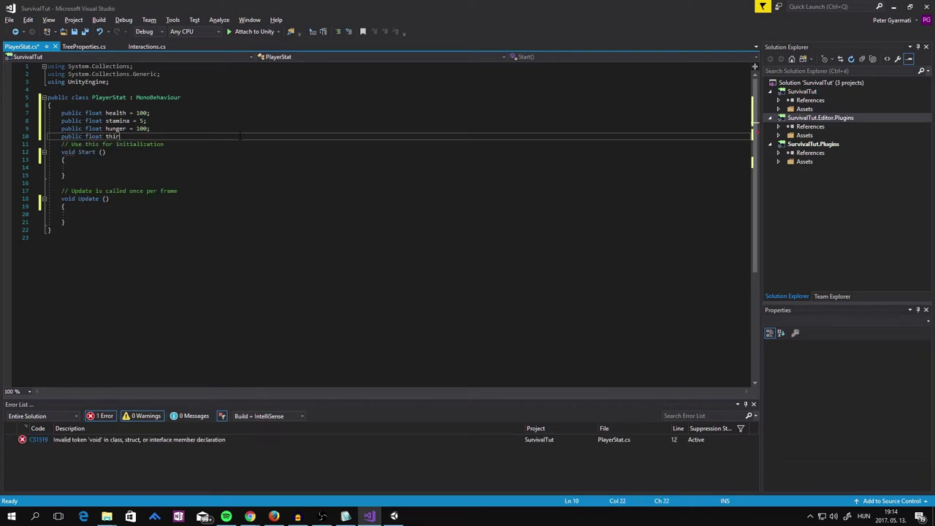
pyautogui.write('ast')
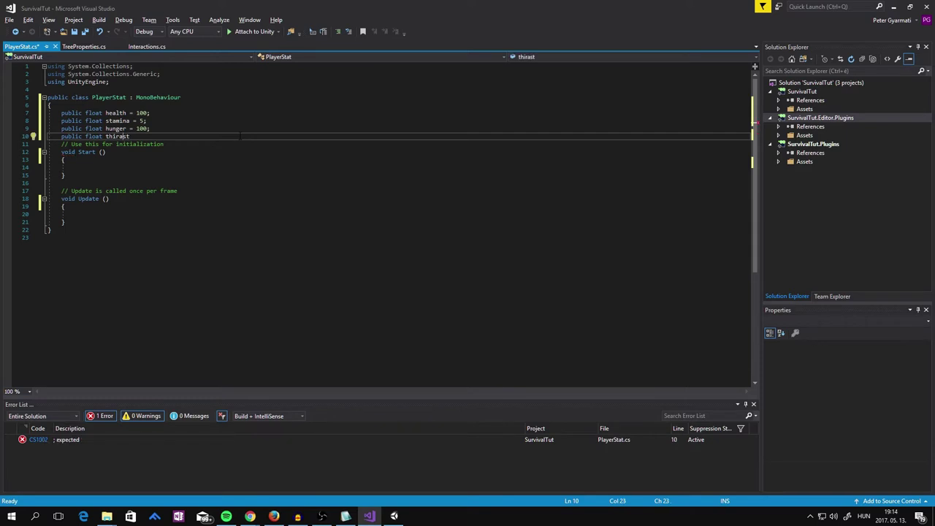
pyautogui.press('BackSpace')
pyautogui.press('End')
pyautogui.write('= 100;')
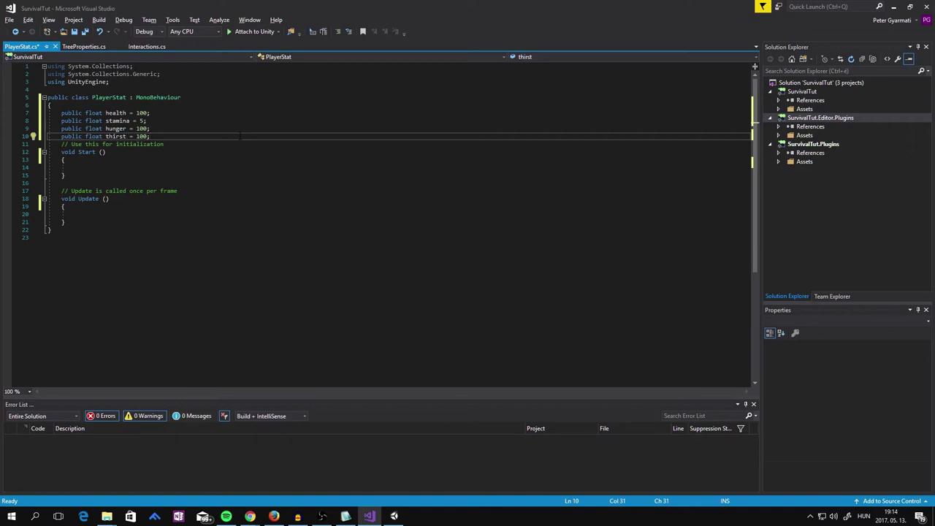
pyautogui.press('Return')
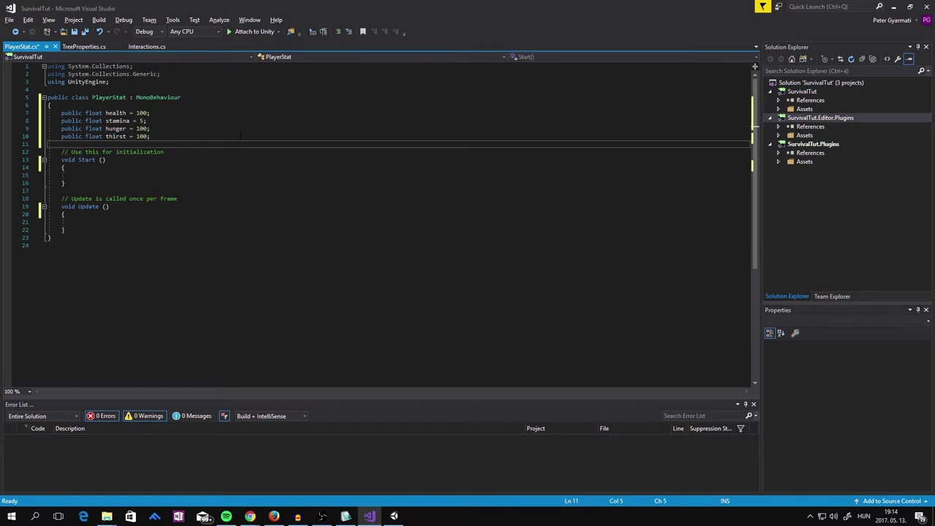
# Step: Declare private floats hungerNormal, staminaNormal, hungerNormal, thirstNormal and start renaming the duplicate first one
pyautogui.press('Return')
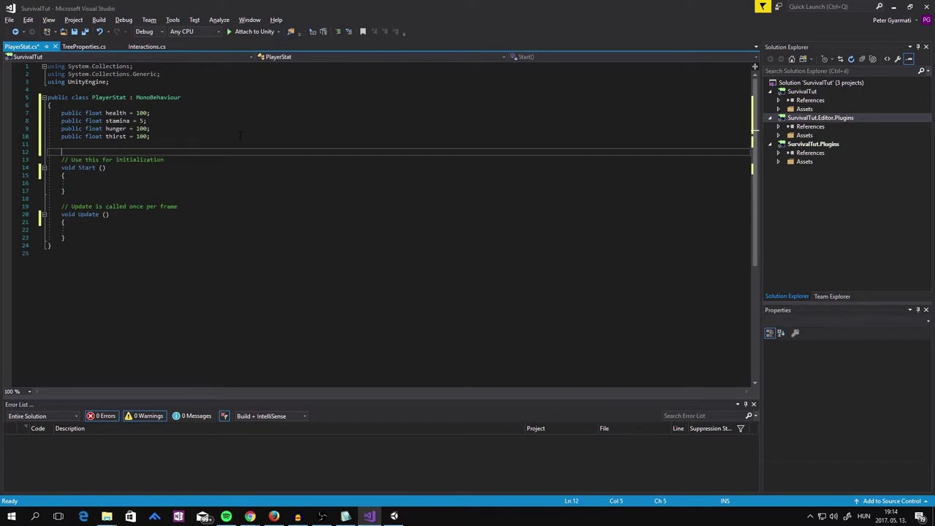
pyautogui.write('pri')
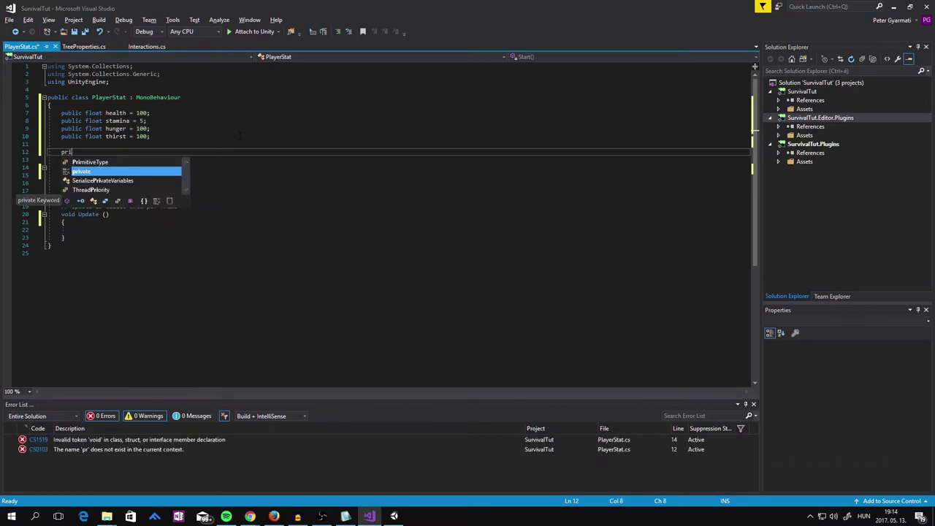
pyautogui.write('b')
pyautogui.press('Return')
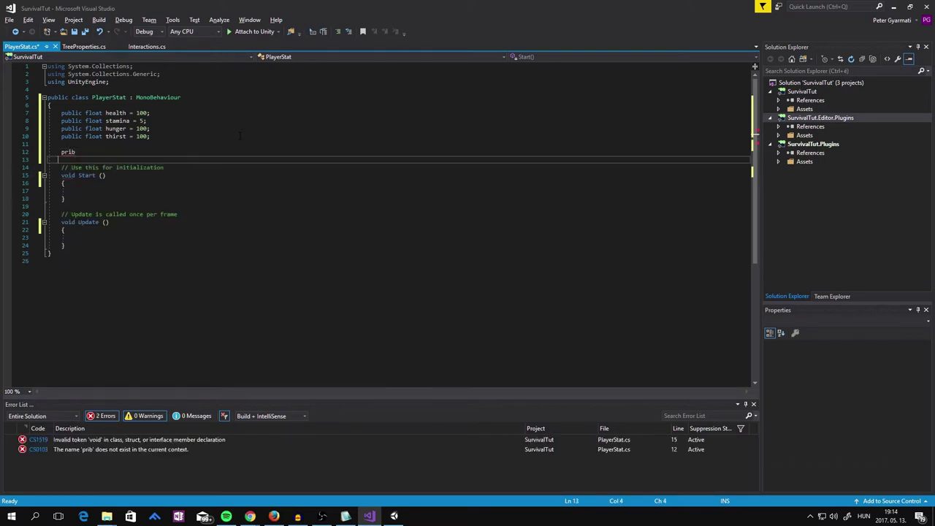
pyautogui.press('BackSpace')
pyautogui.press('BackSpace')
pyautogui.press('BackSpace')
pyautogui.press('BackSpace')
pyautogui.press('BackSpace')
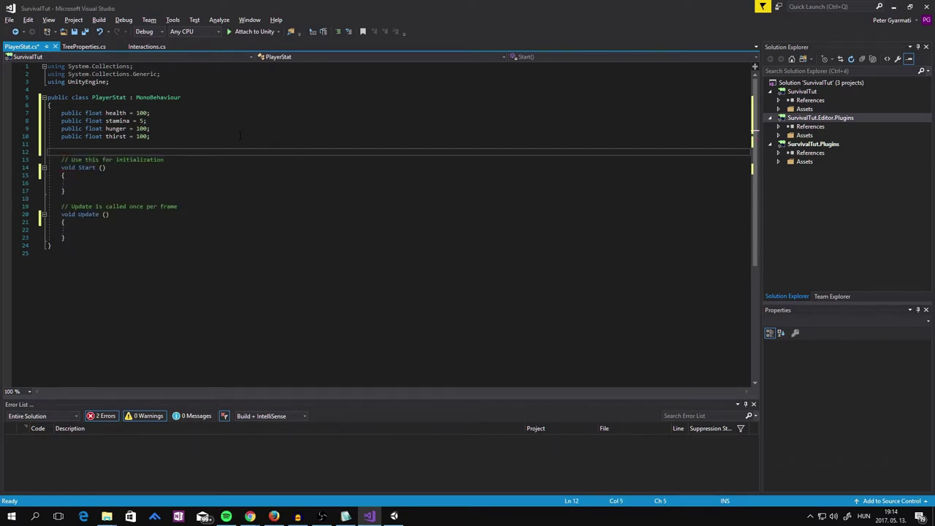
pyautogui.write('private')
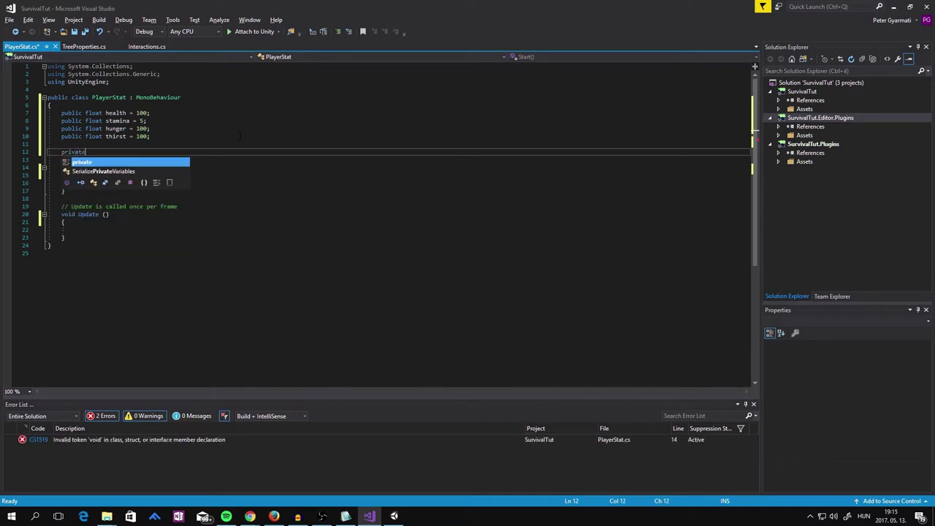
pyautogui.write(' float ')
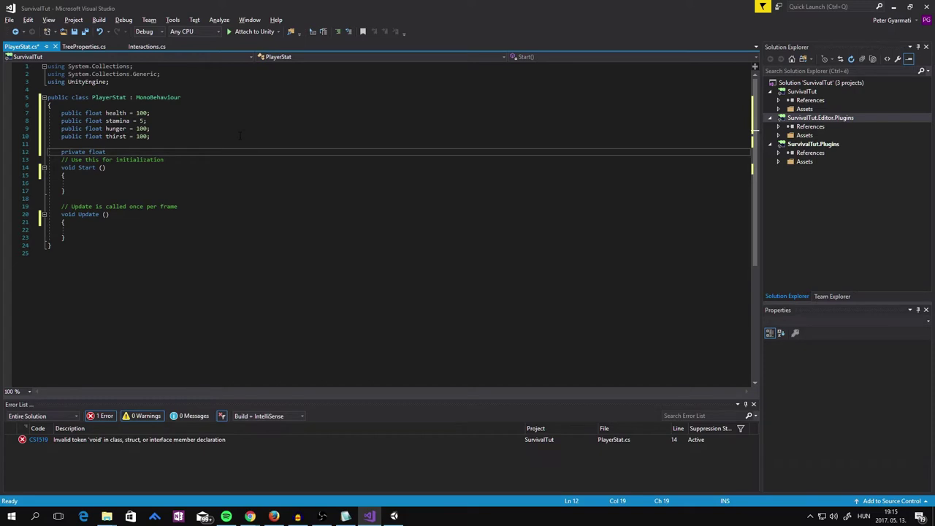
pyautogui.write('hungerN')
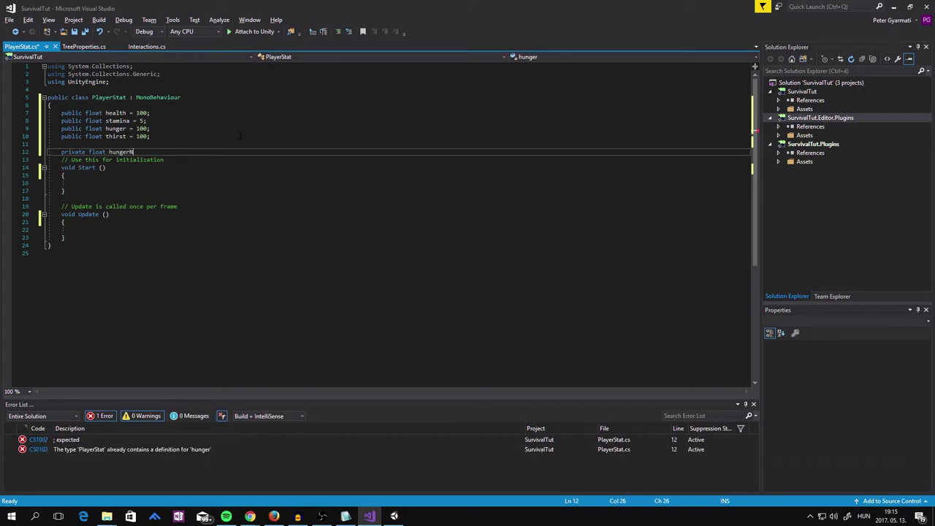
pyautogui.write('ormal, ')
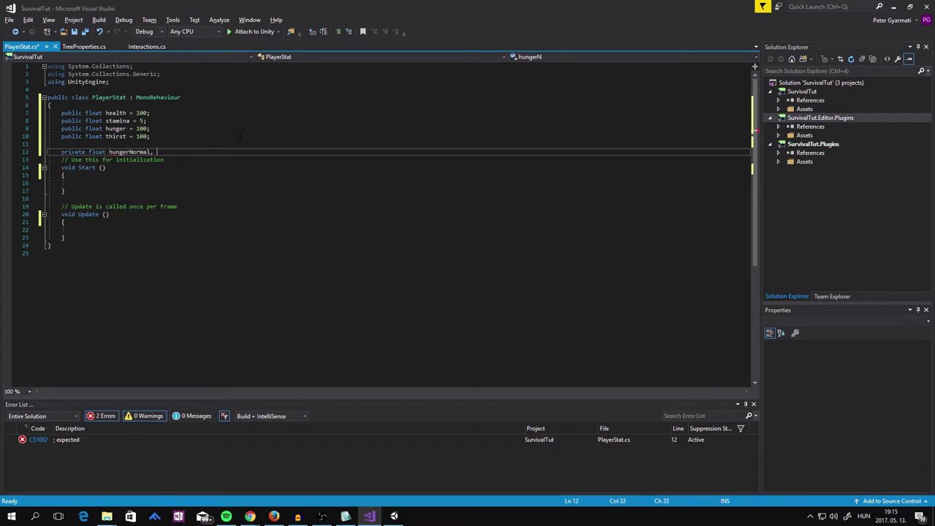
pyautogui.write('stam')
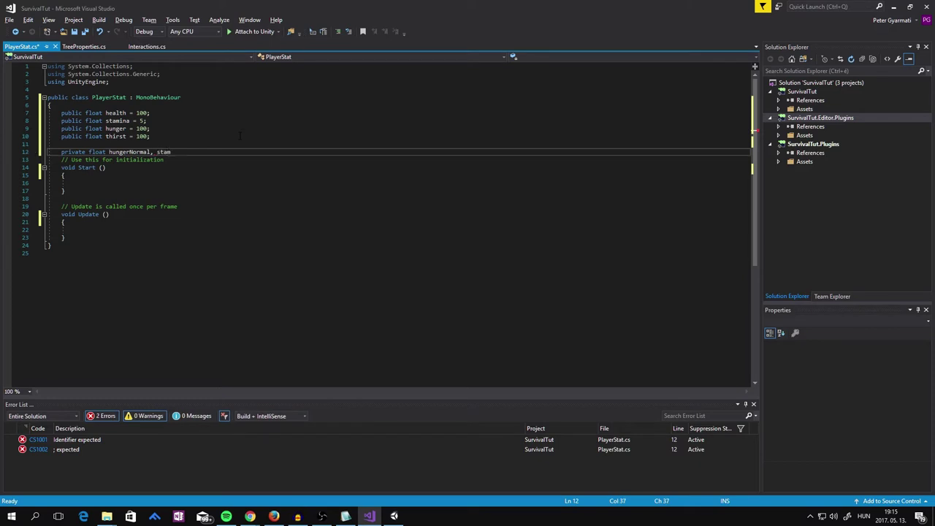
pyautogui.write('inaNorma')
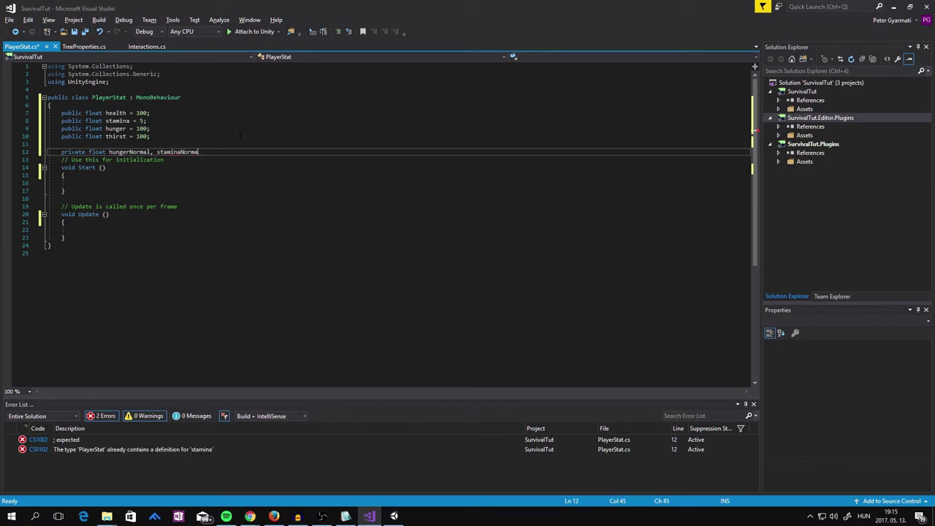
pyautogui.write('l,')
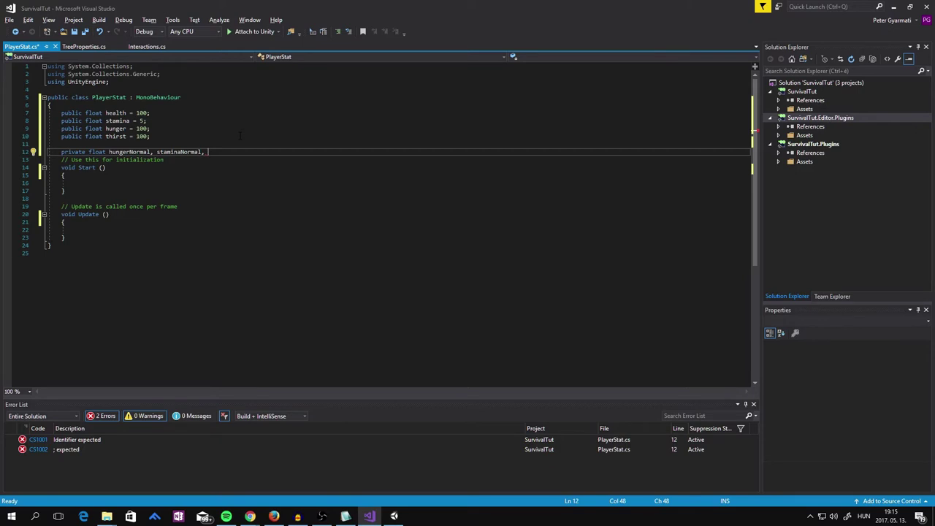
pyautogui.write('hunger')
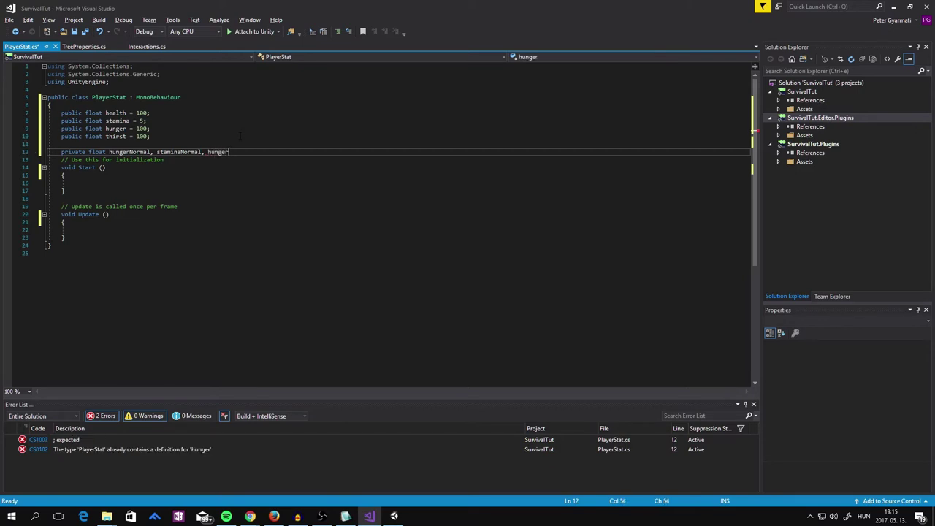
pyautogui.write('Normal')
pyautogui.write(', ')
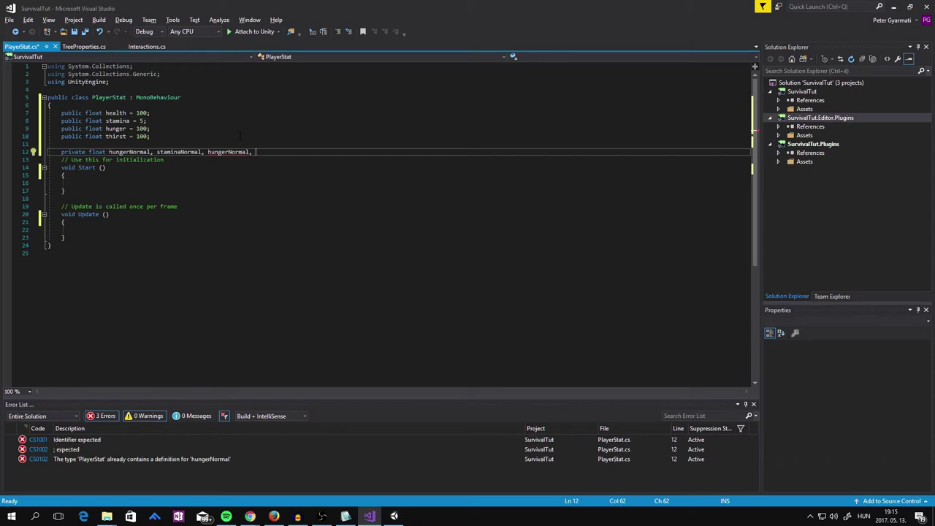
pyautogui.write('thirs')
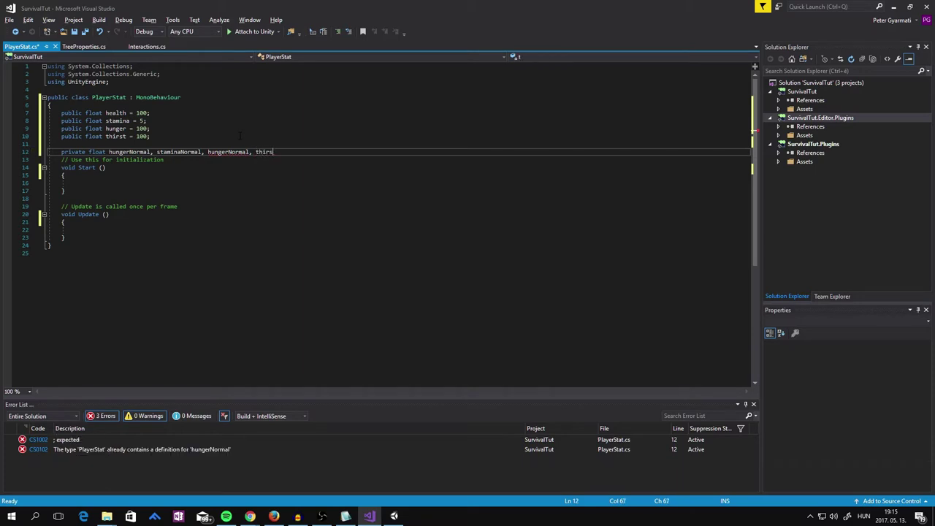
pyautogui.write('tNor')
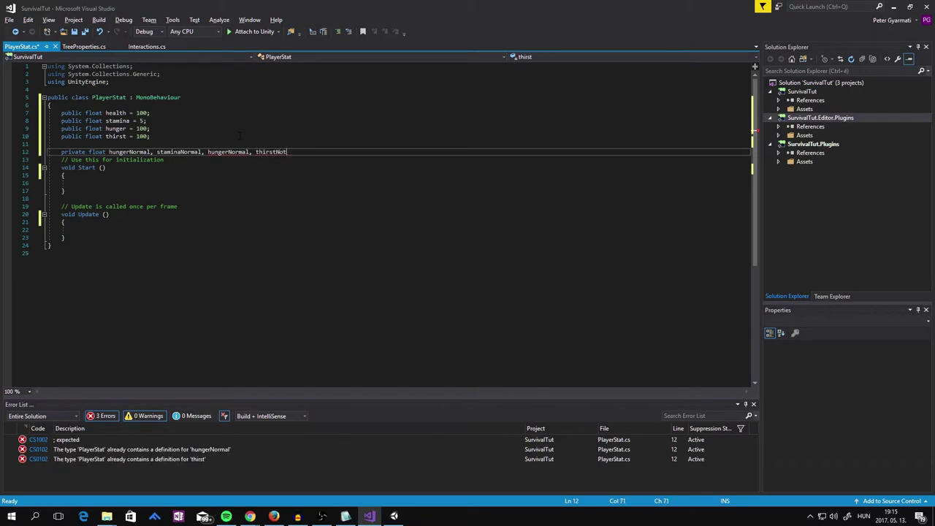
pyautogui.write('mal;')
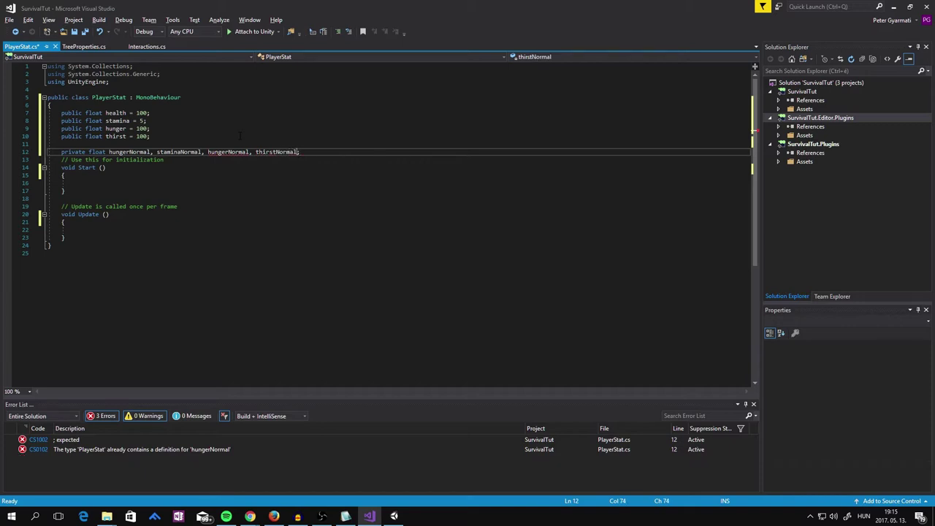
pyautogui.hotkey('ctrl', 'Left')
pyautogui.hotkey('ctrl', 'Left')
pyautogui.hotkey('ctrl', 'Left')
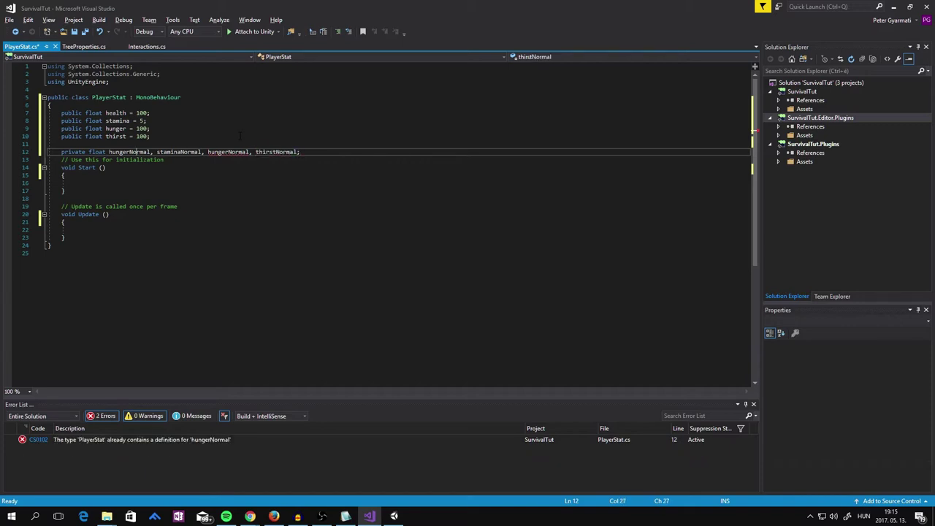
pyautogui.press('BackSpace')
pyautogui.press('BackSpace')
pyautogui.press('BackSpace')
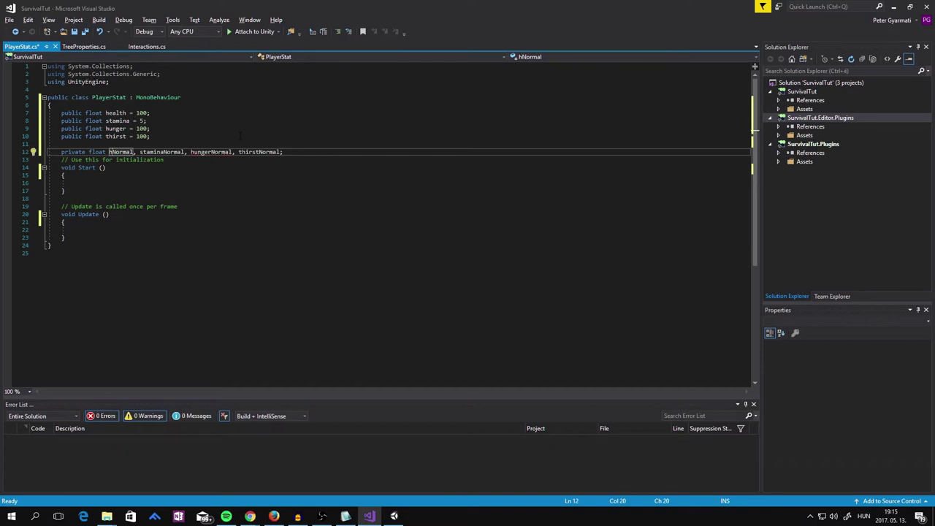
# Step: Rename the first private field to healthNormal and add private float staminaFallRate = 2 below stamina
pyautogui.write('health')
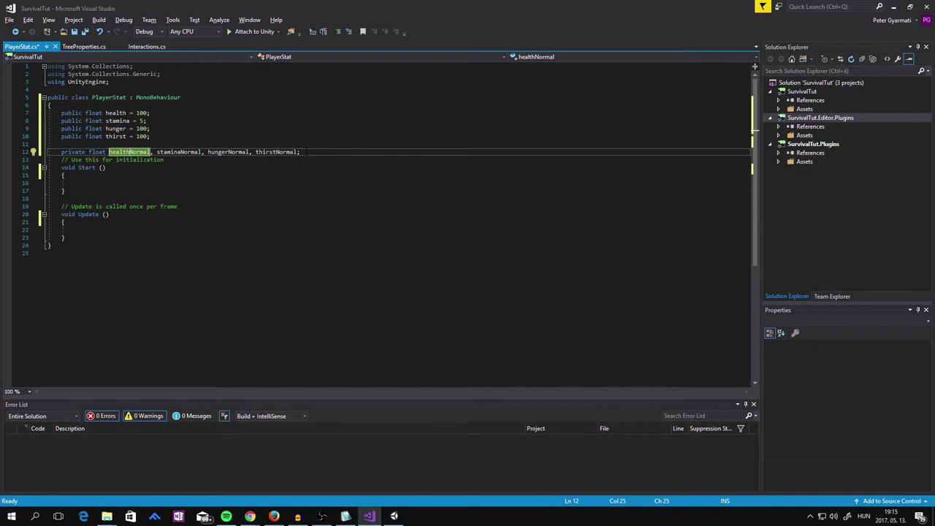
pyautogui.click(62, 144)
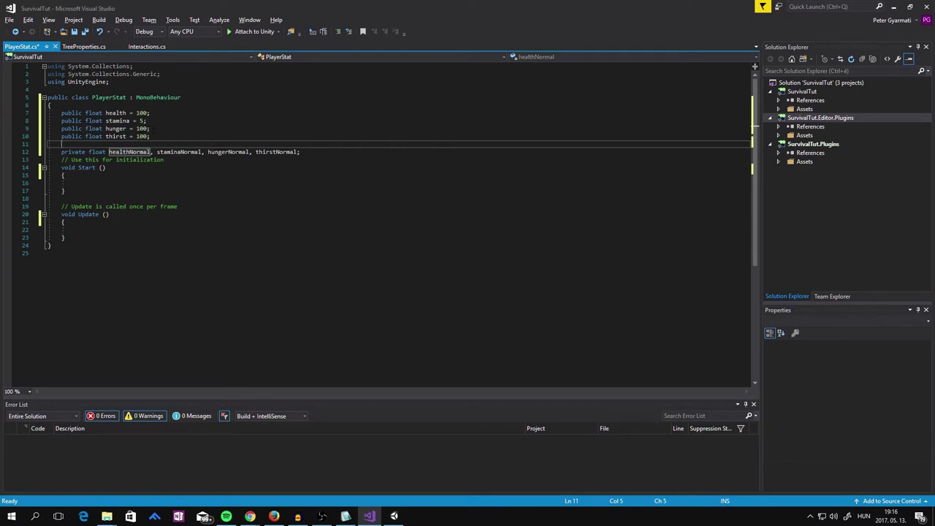
pyautogui.click(327, 121)
pyautogui.press('Return')
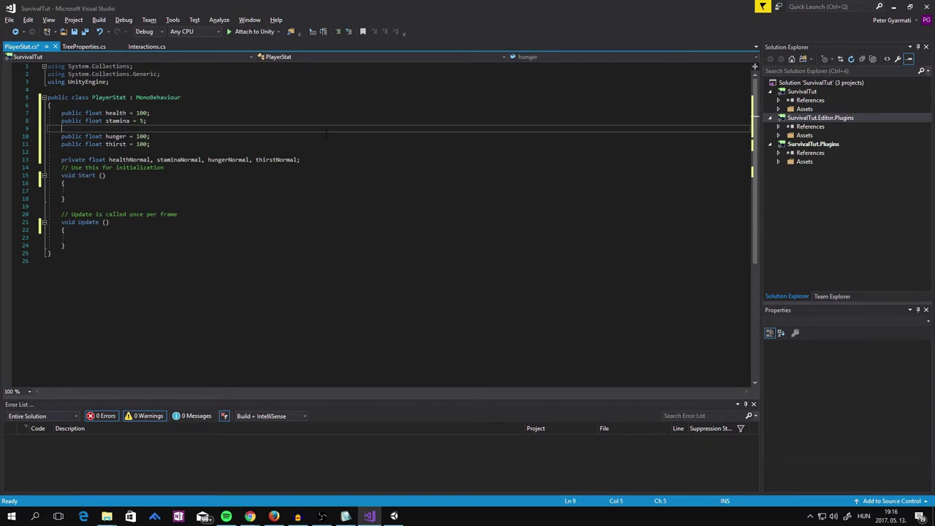
# Step: Declare private float staminaFallRate = 2 and add blank lines around the stamina group
pyautogui.write('private float staminaFallRate = 2;')
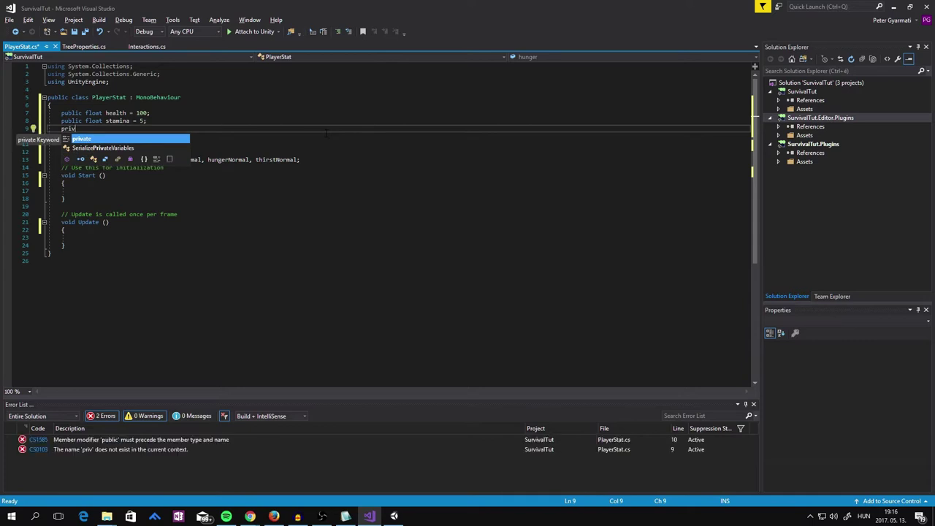
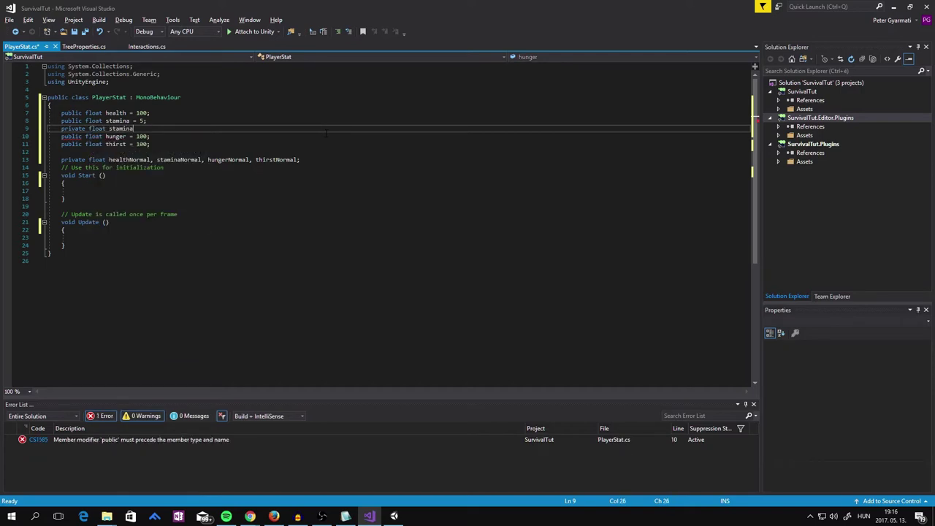
# Step: Rename the first private field to healthNormal and add private float staminaFallRate = 2 below stamina
# Step: Declare private float staminaFallRate = 2 and add blank lines around the stamina group
pyautogui.write('FallRat')
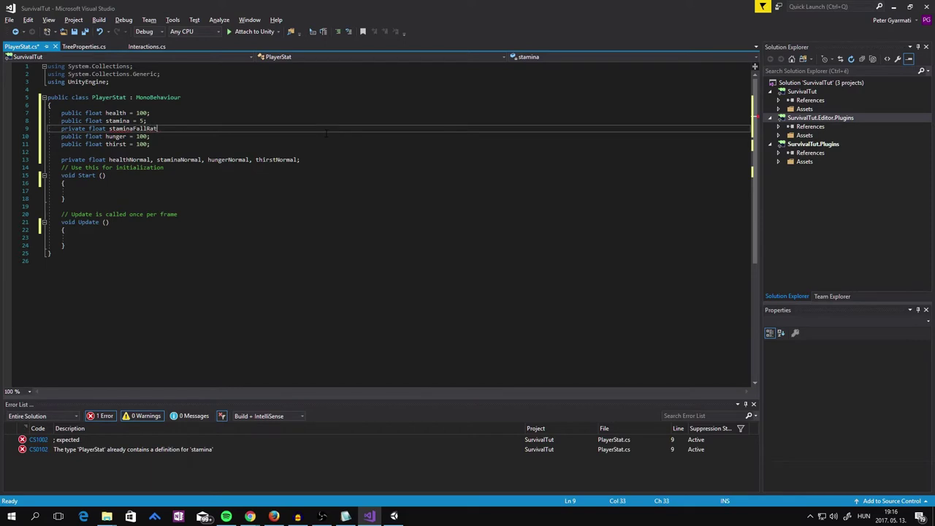
pyautogui.write('e = ')
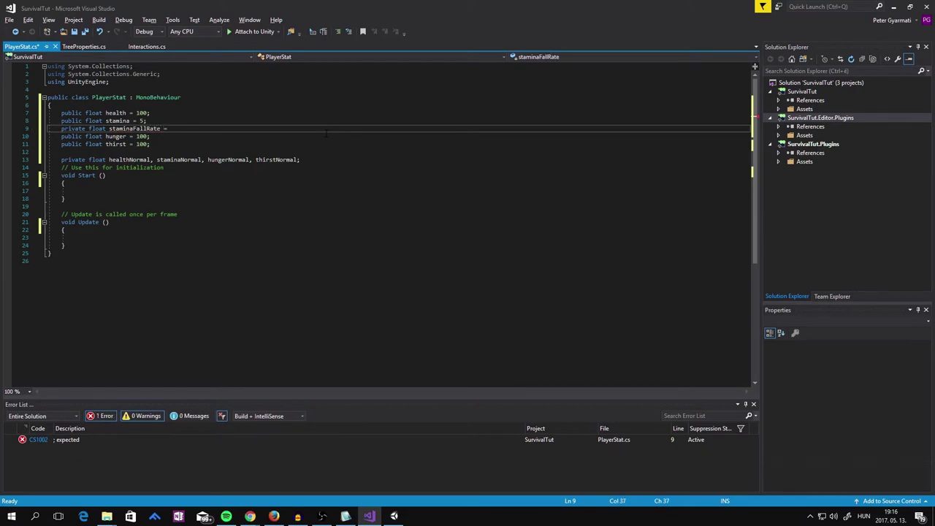
pyautogui.write('2;')
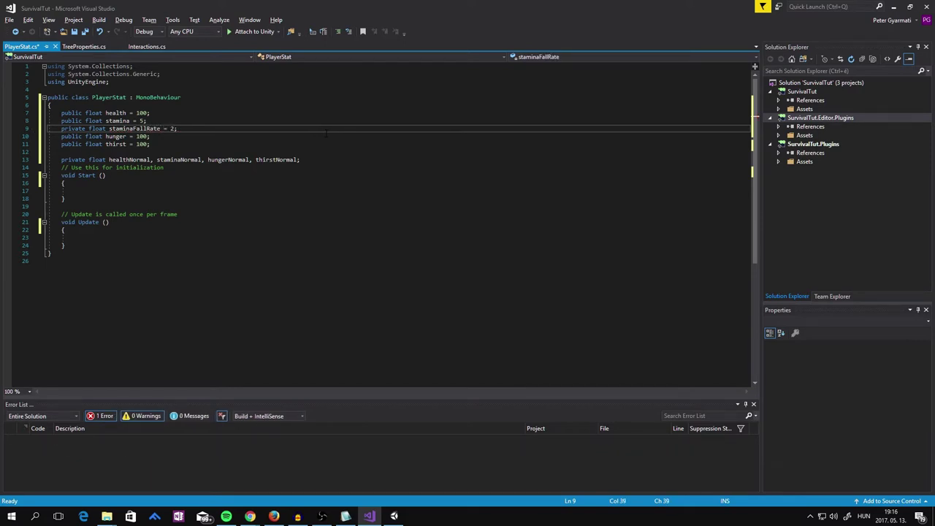
pyautogui.press('Up')
pyautogui.press('Home')
pyautogui.press('Return')
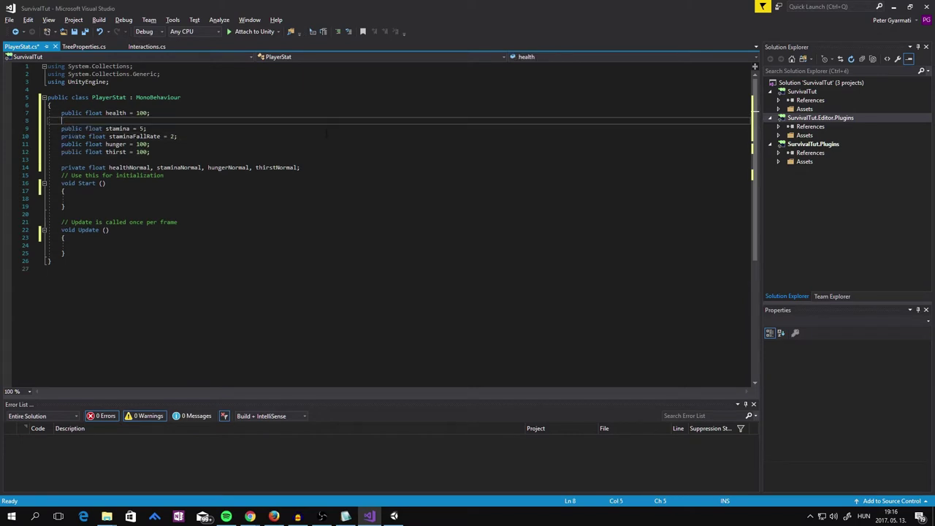
pyautogui.press('Down')
pyautogui.press('Down')
pyautogui.press('Return')
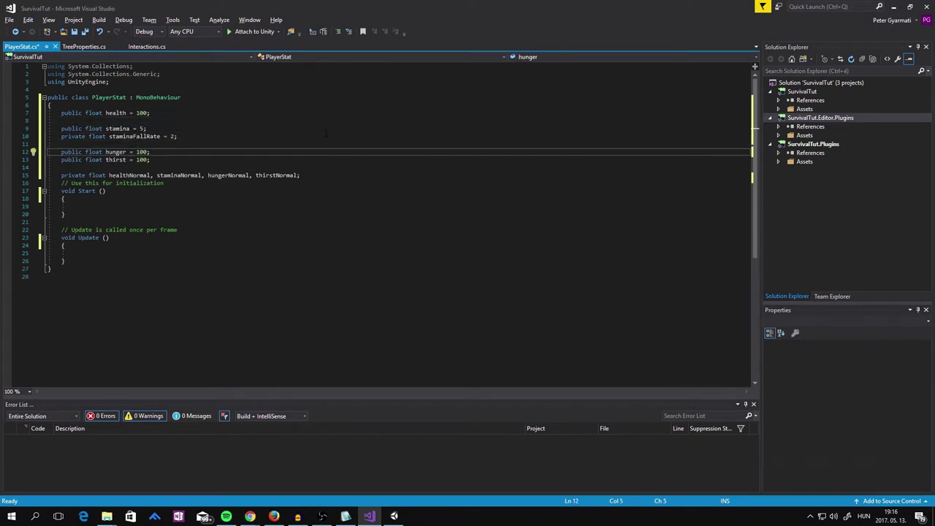
# Step: Add private float hungerFallRate = .2f under hunger, with a blank line before thirst
pyautogui.press('End')
pyautogui.press('Left')
pyautogui.press('Left')
pyautogui.press('Left')
pyautogui.press('End')
pyautogui.press('Return')
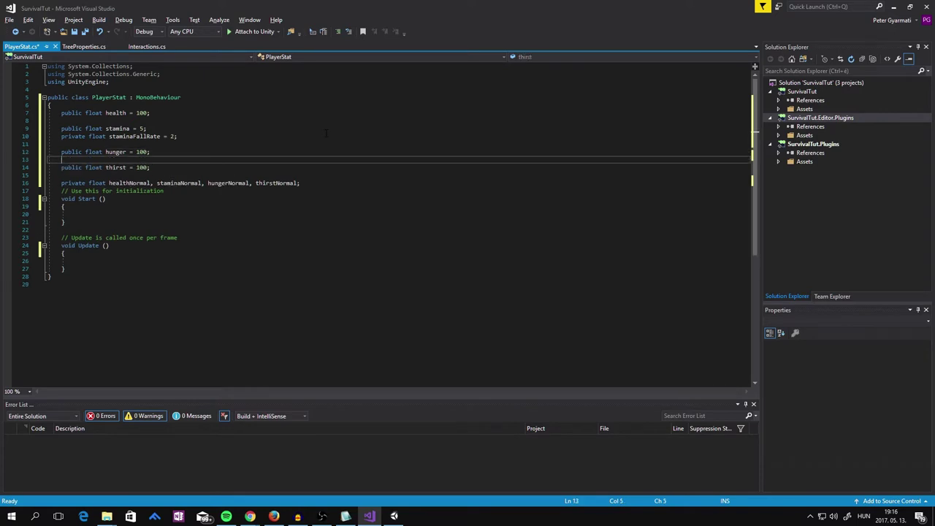
pyautogui.write('priv')
pyautogui.press('Tab')
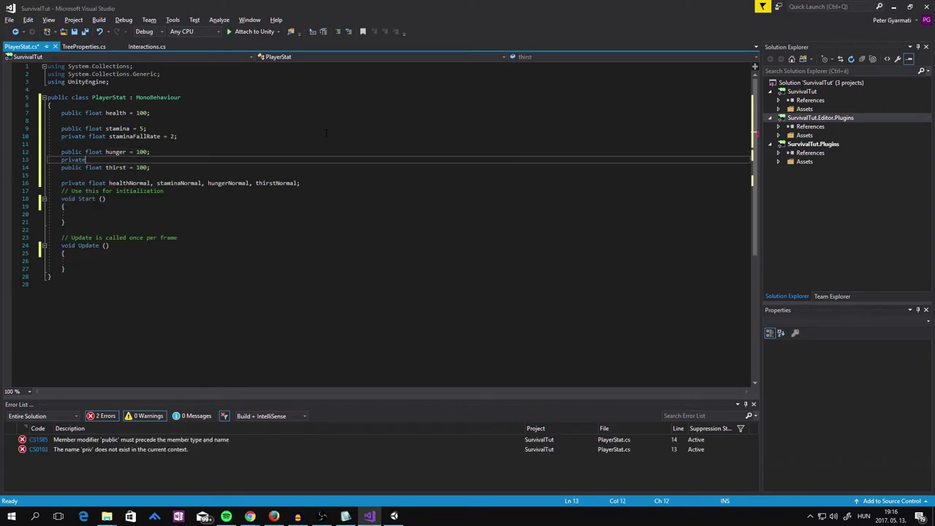
pyautogui.write('t ')
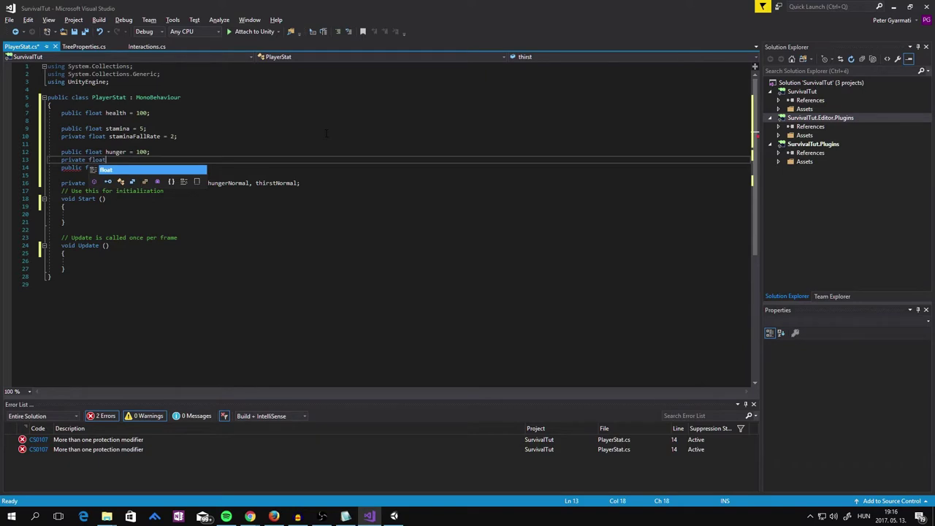
pyautogui.write('hu')
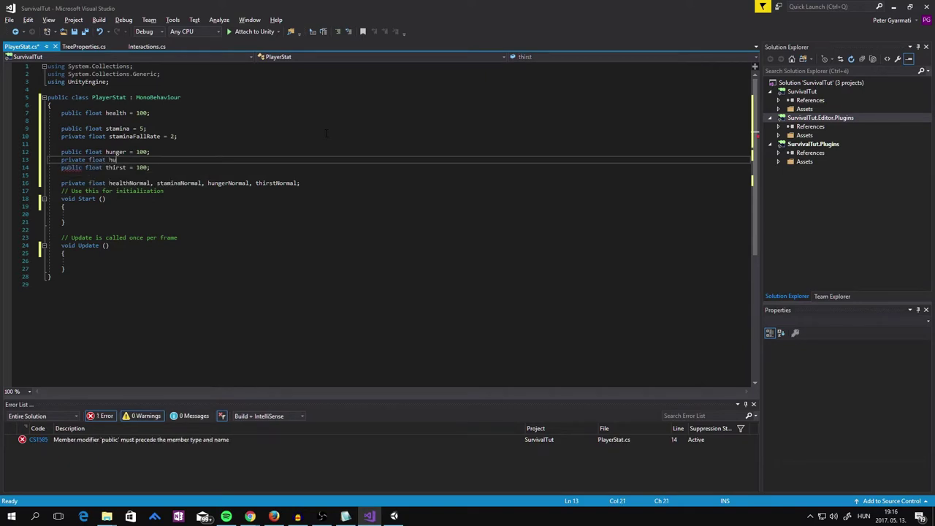
pyautogui.write('ngerFall')
pyautogui.write('Rate = ')
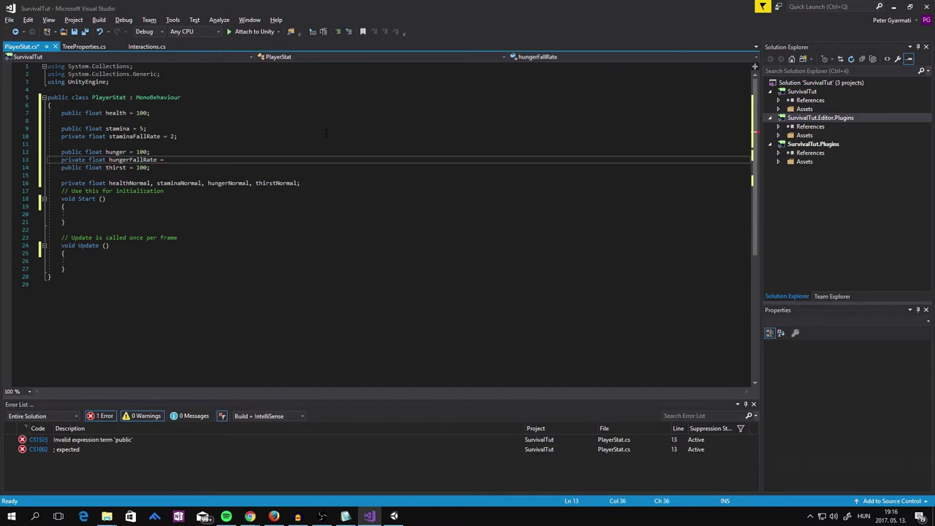
pyautogui.write('.2')
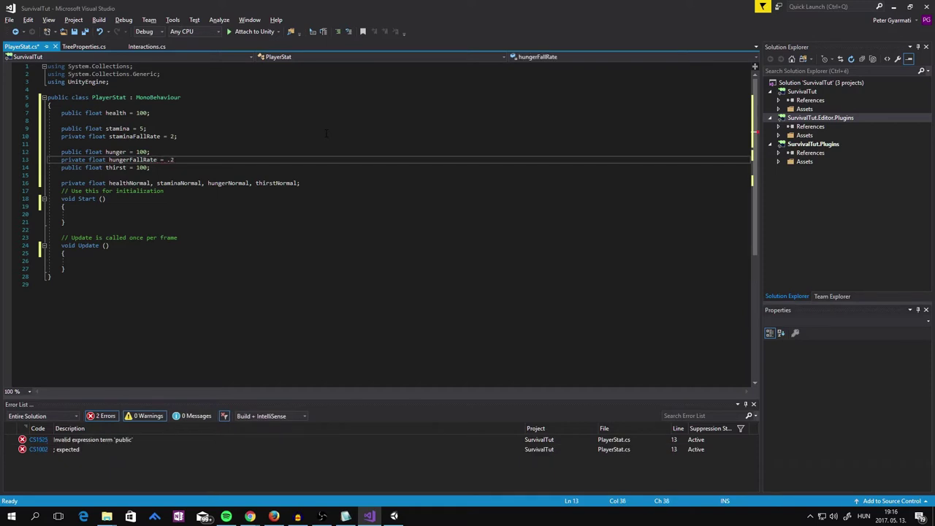
pyautogui.write('f;')
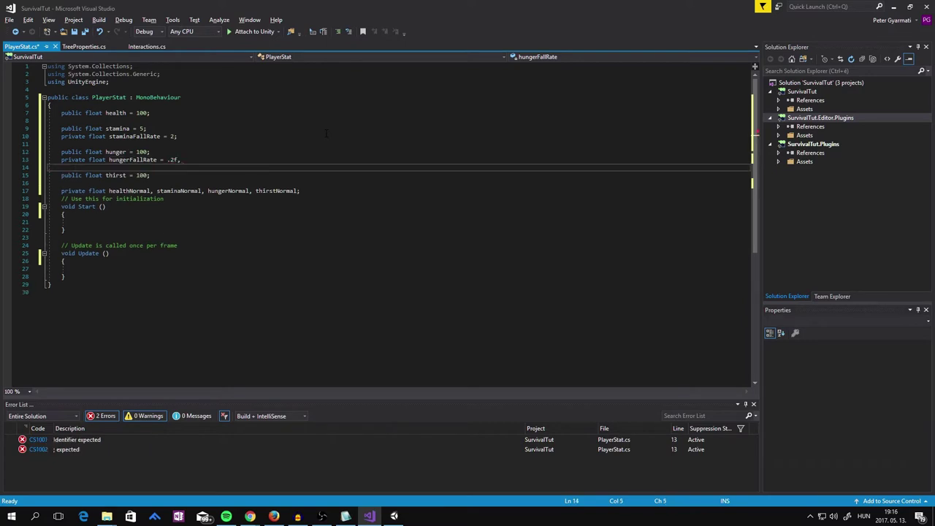
pyautogui.press('BackSpace')
pyautogui.write(';')
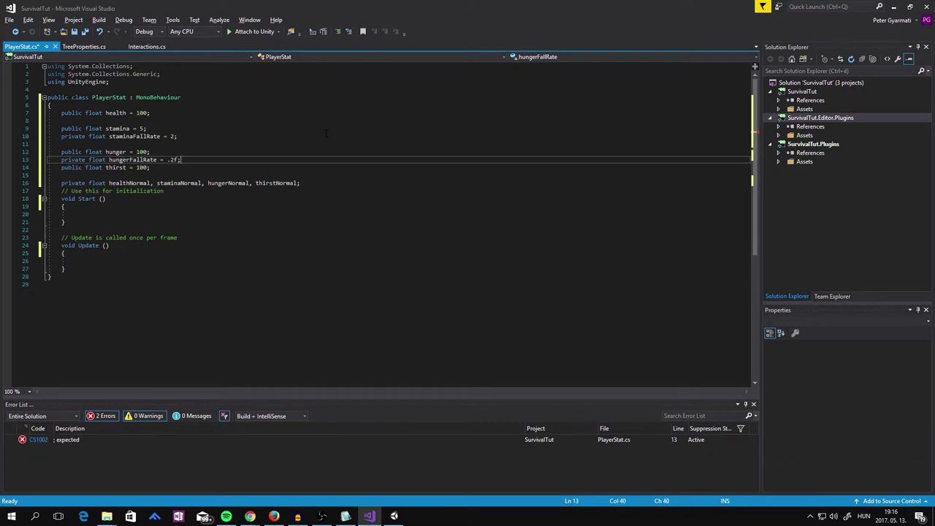
pyautogui.press('Return')
pyautogui.press('Down')
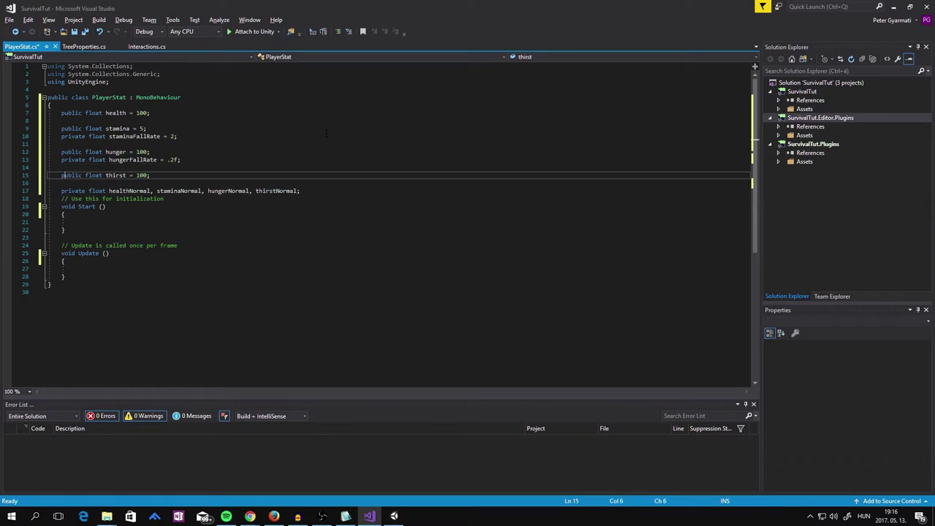
# Step: Add private float thirstFallRate = .2f under thirst, correcting the mistyped name
pyautogui.press('Right')
pyautogui.press('Right')
pyautogui.press('Right')
pyautogui.press('Left')
pyautogui.press('Return')
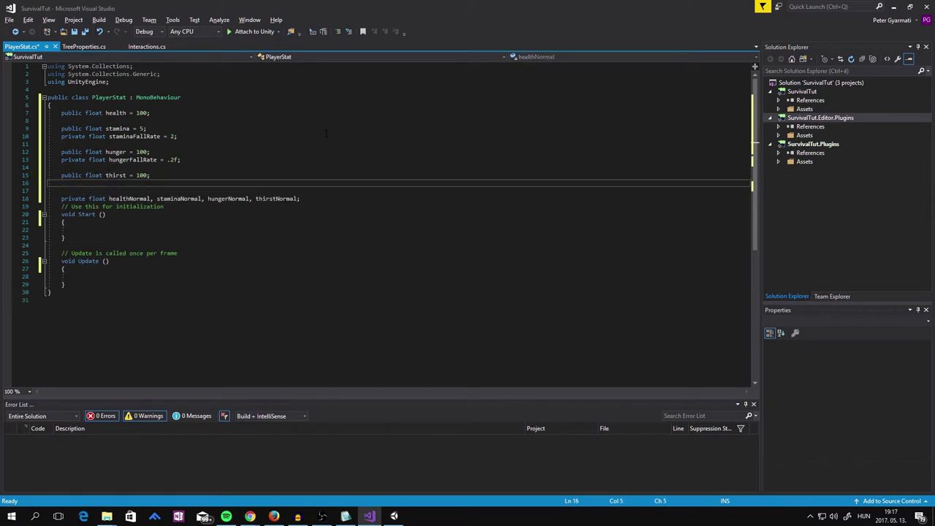
pyautogui.write('privat')
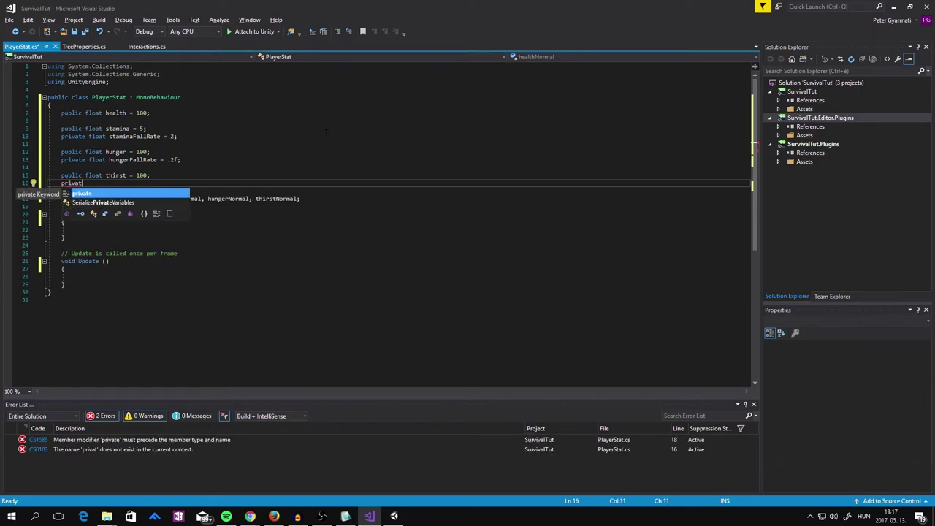
pyautogui.write('e ')
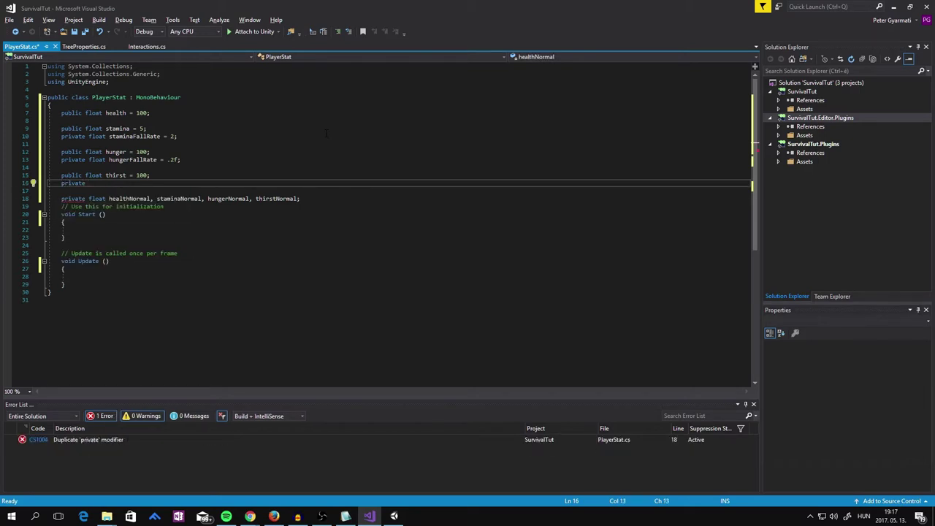
pyautogui.write('flo')
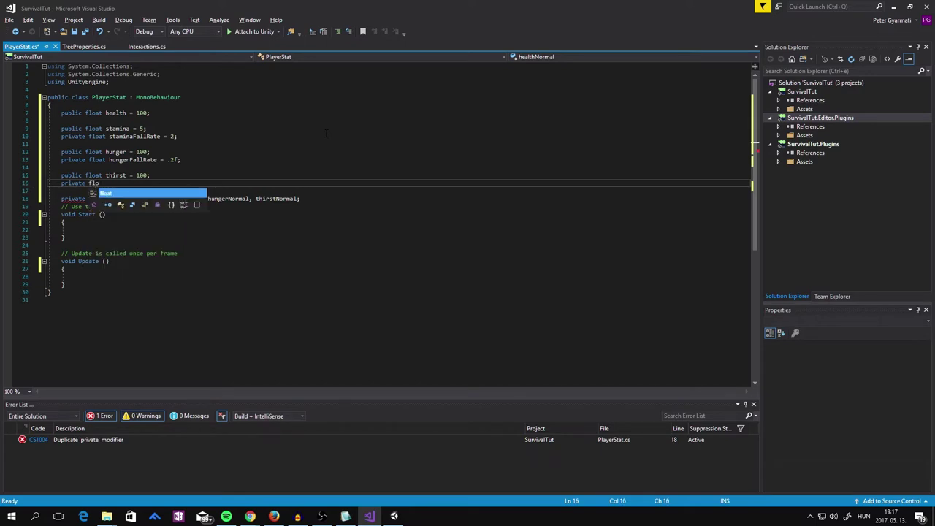
pyautogui.write('at th')
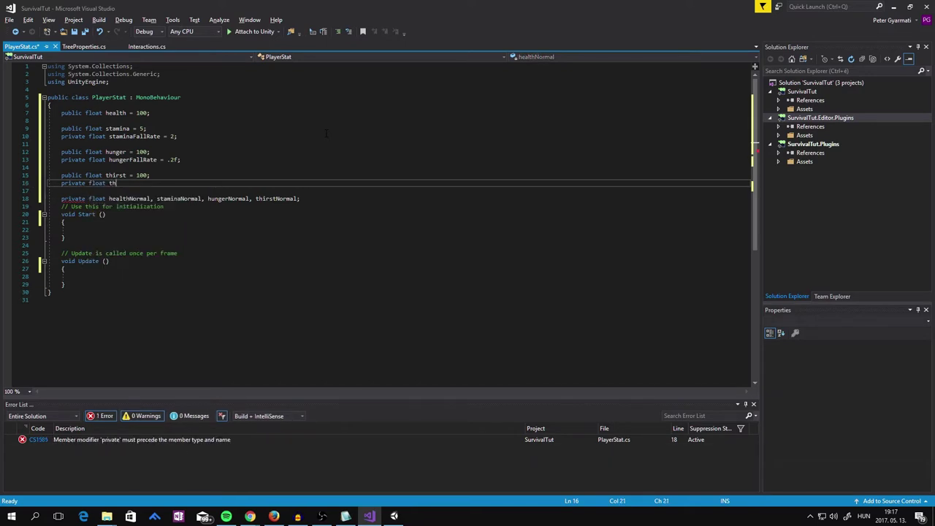
pyautogui.write('iu')
pyautogui.press('BackSpace')
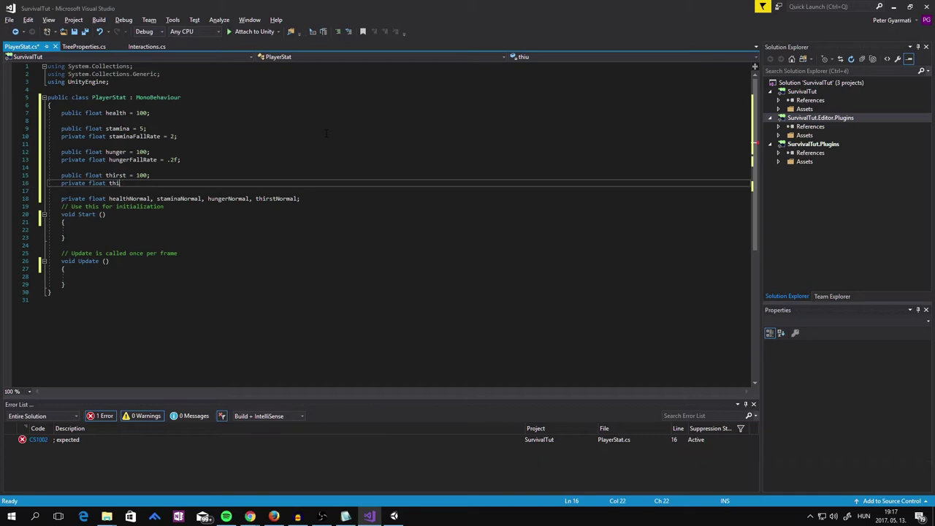
pyautogui.write('rstF')
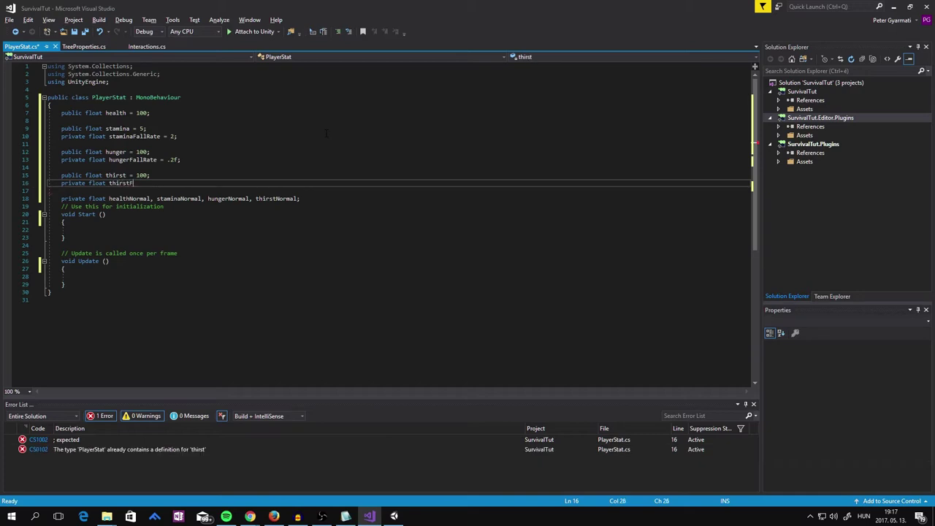
pyautogui.write('allRate')
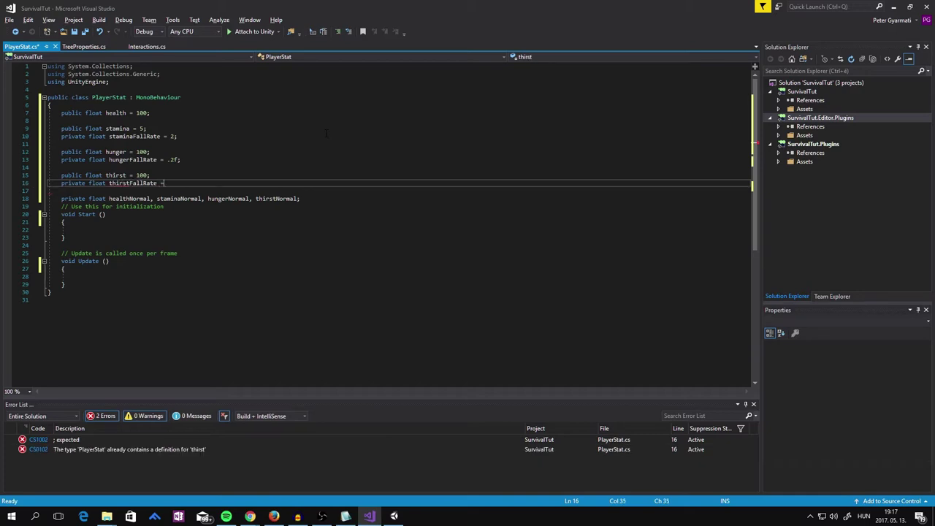
pyautogui.write(' = .2')
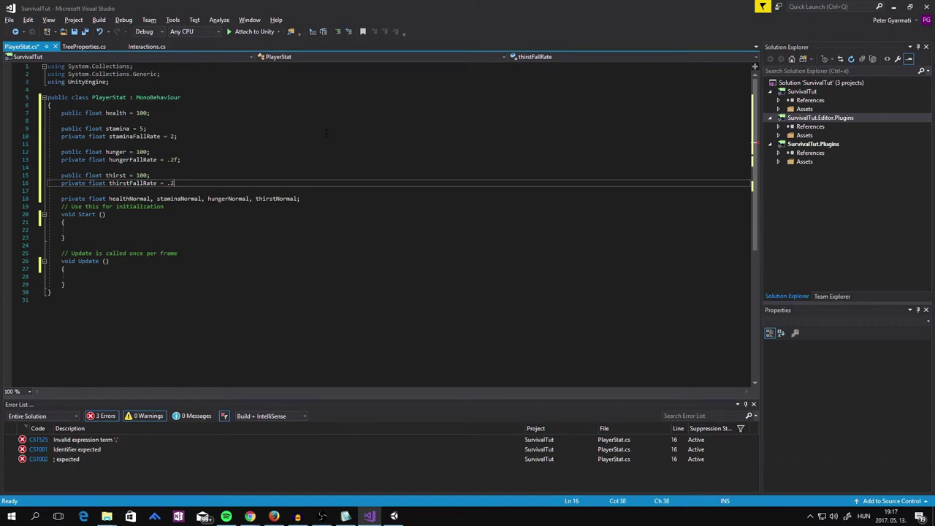
pyautogui.write('f;')
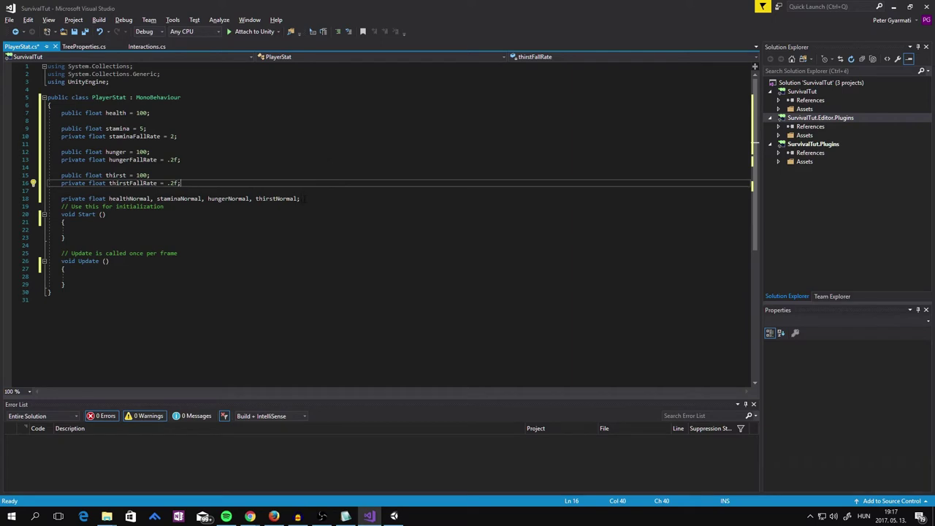
pyautogui.click(371, 198)
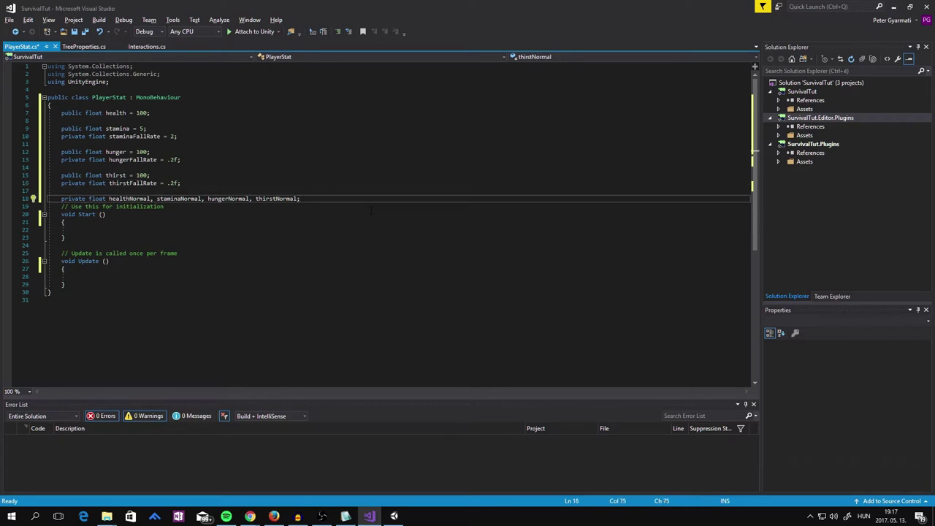
# Step: Separate the healthNormal…thirstNormal declaration from the Start method with a blank line
pyautogui.press('Return')
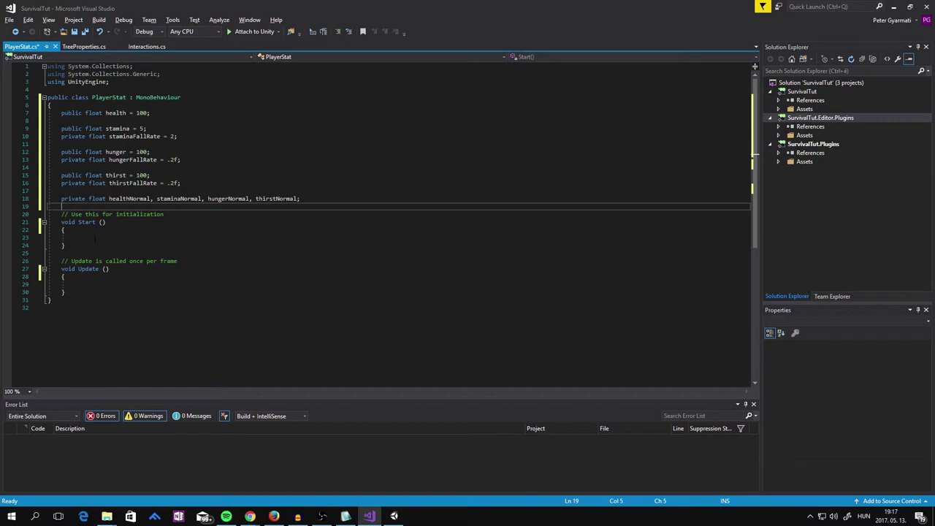
pyautogui.click(95, 238)
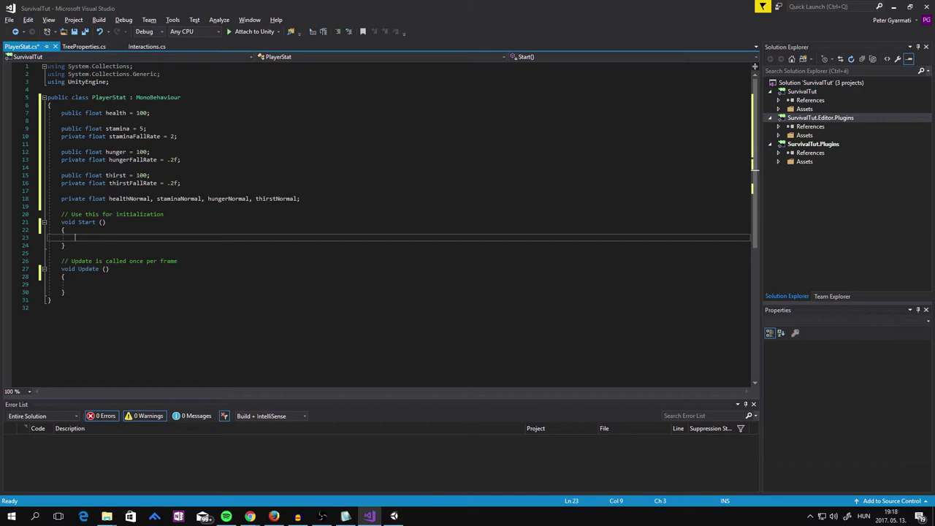
pyautogui.moveTo(109, 199); pyautogui.dragTo(150, 199)
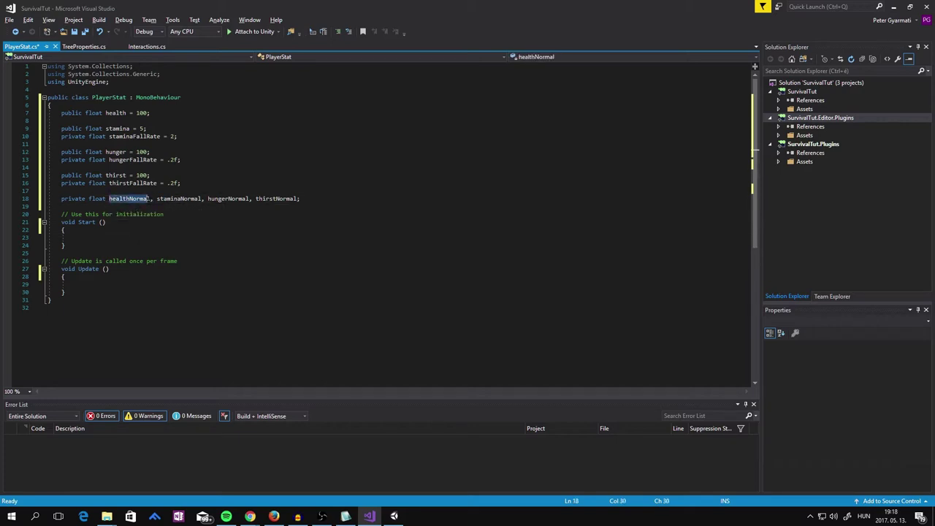
pyautogui.moveTo(105, 113); pyautogui.dragTo(150, 113)
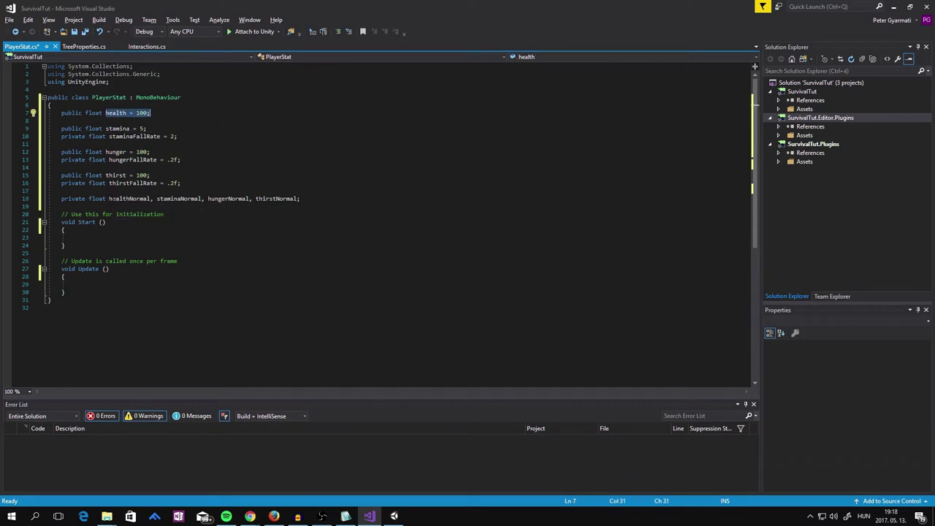
pyautogui.moveTo(109, 198); pyautogui.dragTo(150, 198)
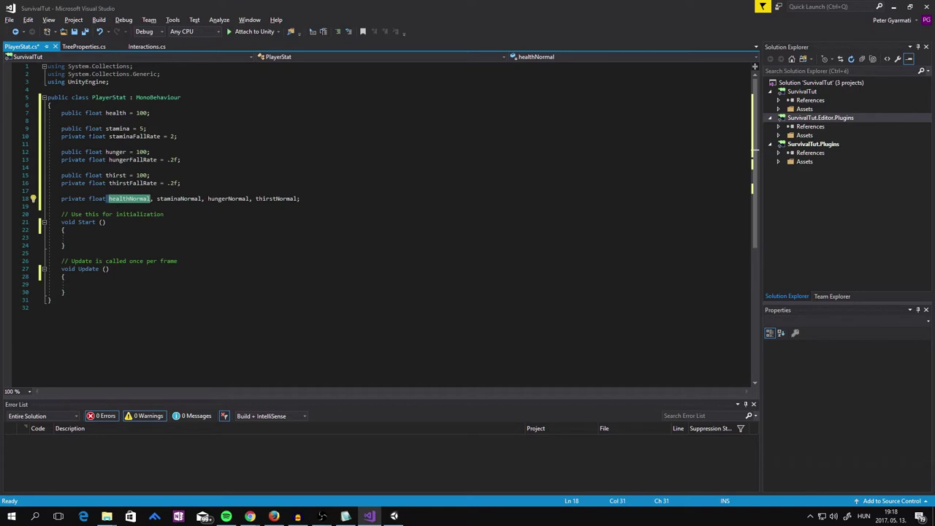
pyautogui.click(78, 238)
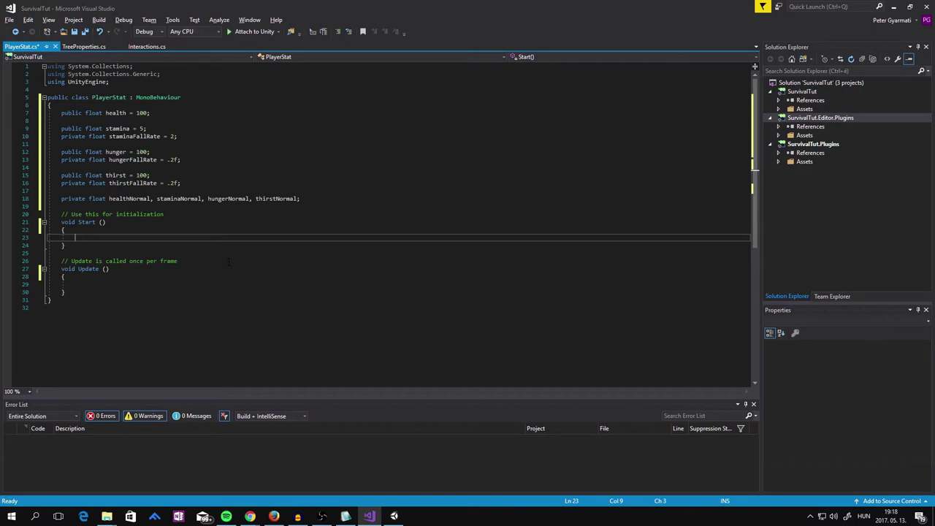
# Step: In Start(), assign healthNormal = health; and staminaNormal = stamina;
pyautogui.write('he')
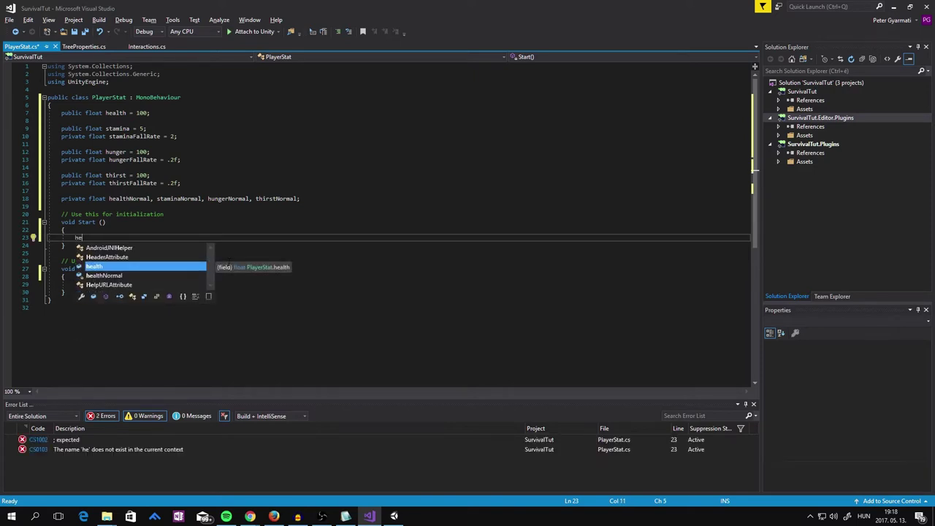
pyautogui.press('Tab')
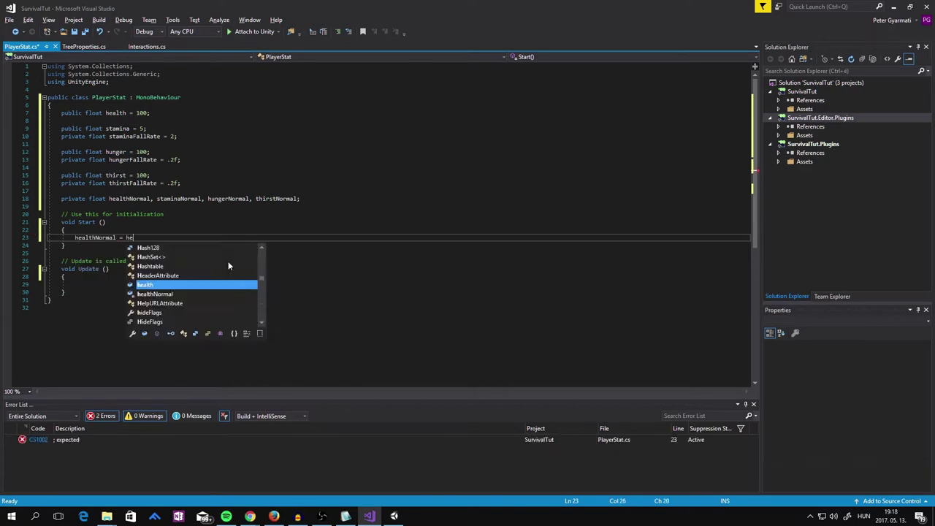
pyautogui.write('= hea')
pyautogui.press('Tab')
pyautogui.write(';')
pyautogui.press('Return')
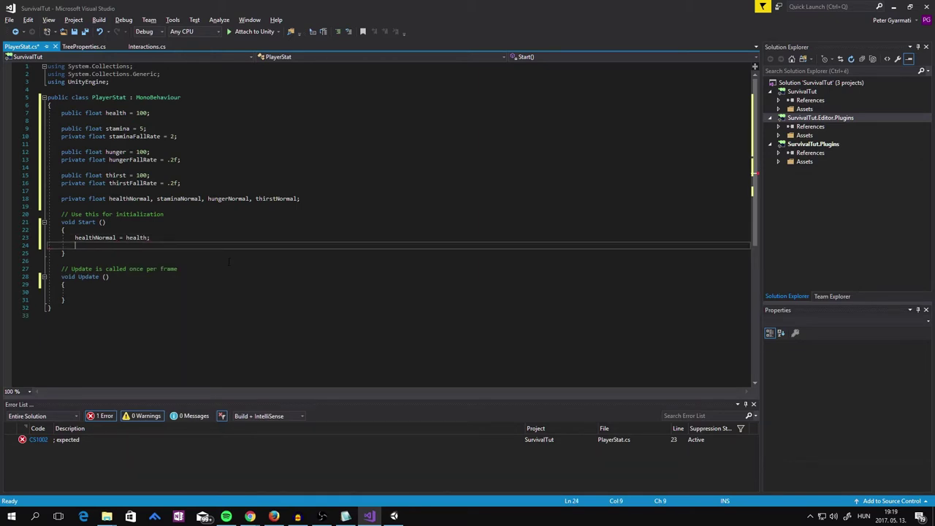
pyautogui.write('hun')
pyautogui.press('BackSpace')
pyautogui.press('BackSpace')
pyautogui.press('BackSpace')
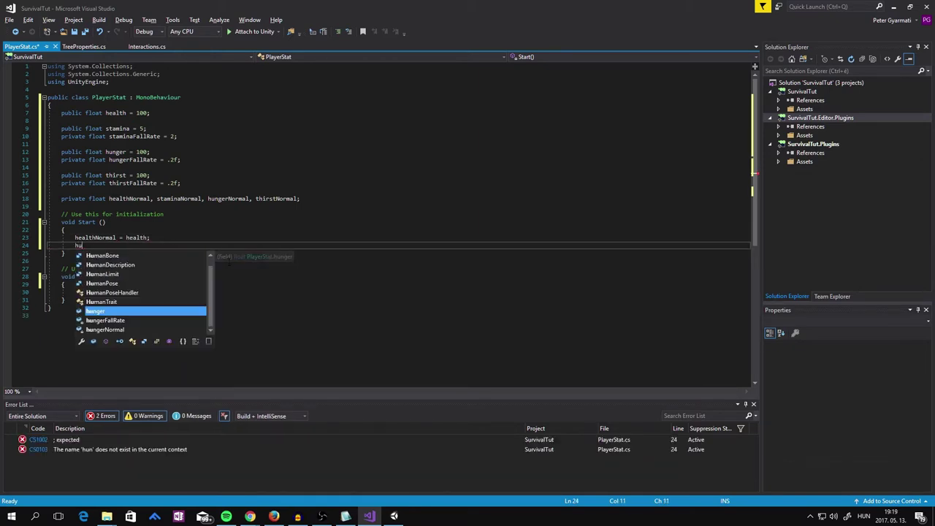
pyautogui.write('stam')
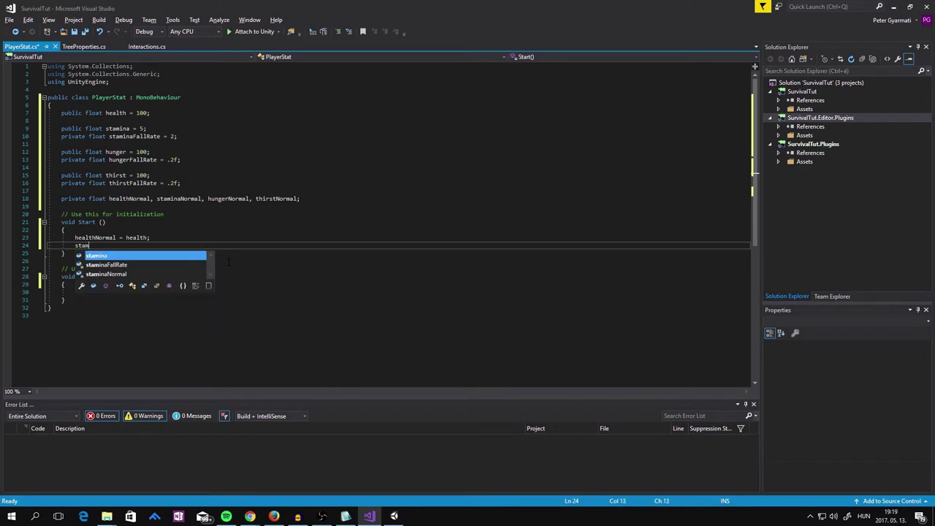
pyautogui.write('ina')
pyautogui.press('Down')
pyautogui.press('Down')
pyautogui.press('Tab')
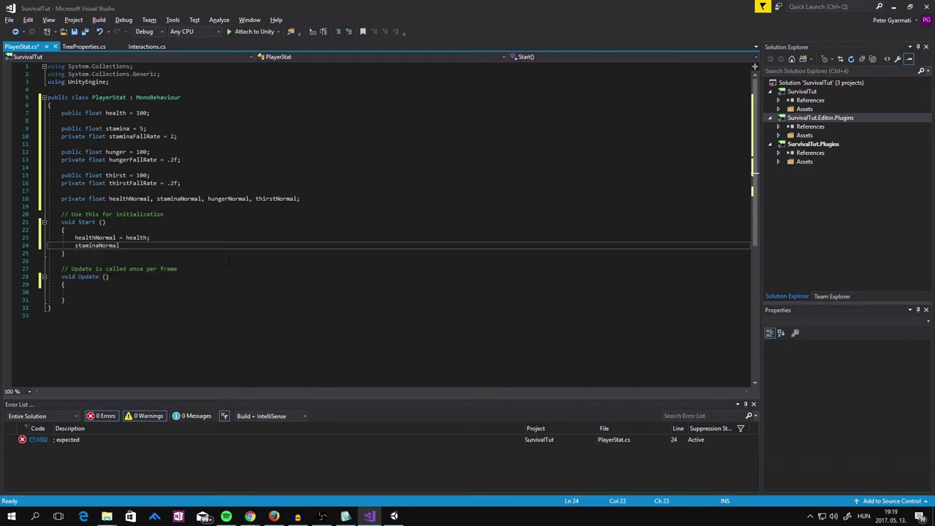
pyautogui.write('stam')
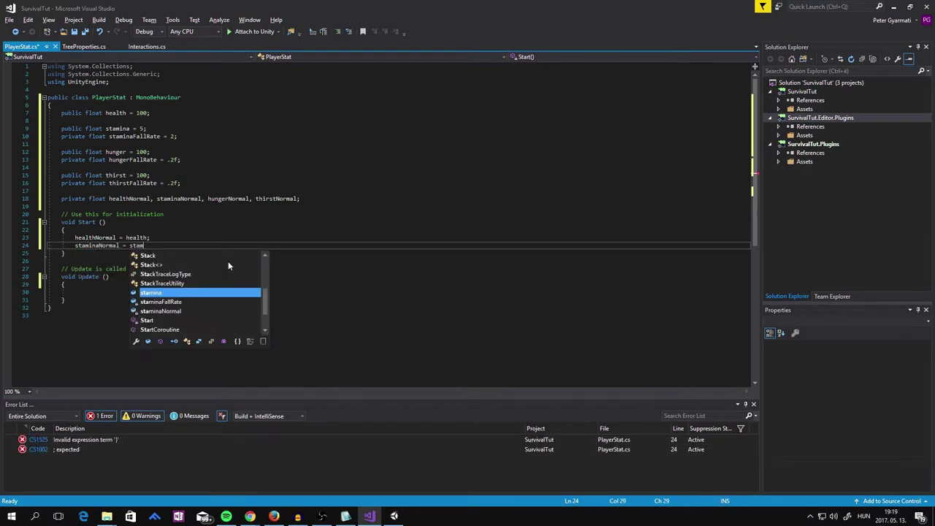
pyautogui.write('ina')
pyautogui.write(';')
pyautogui.press('Return')
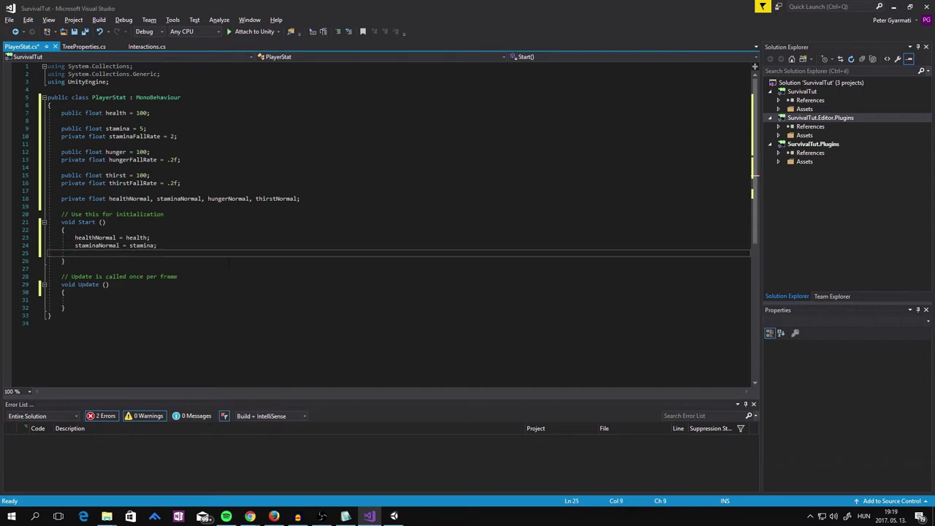
# Step: Assign hungerNormal = hunger; and thirstNormal = thirst; in Start()
pyautogui.write('hu')
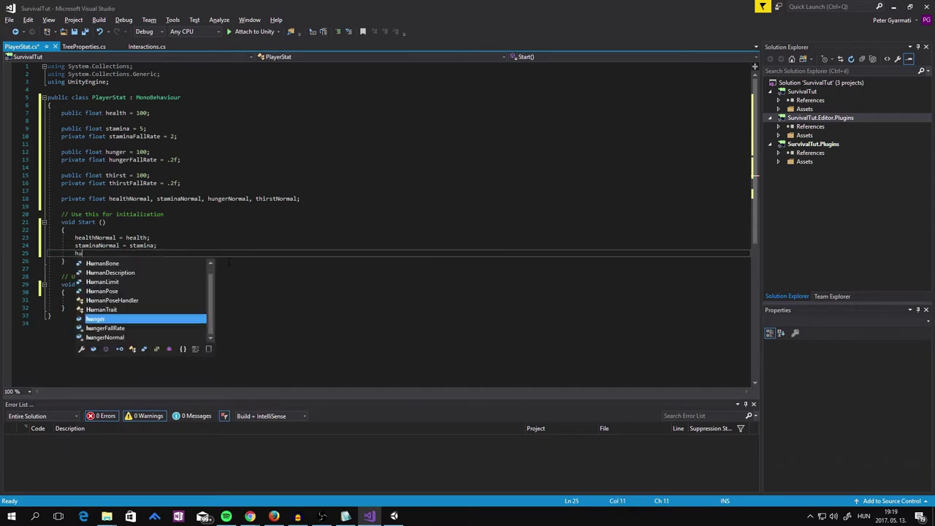
pyautogui.write('nger')
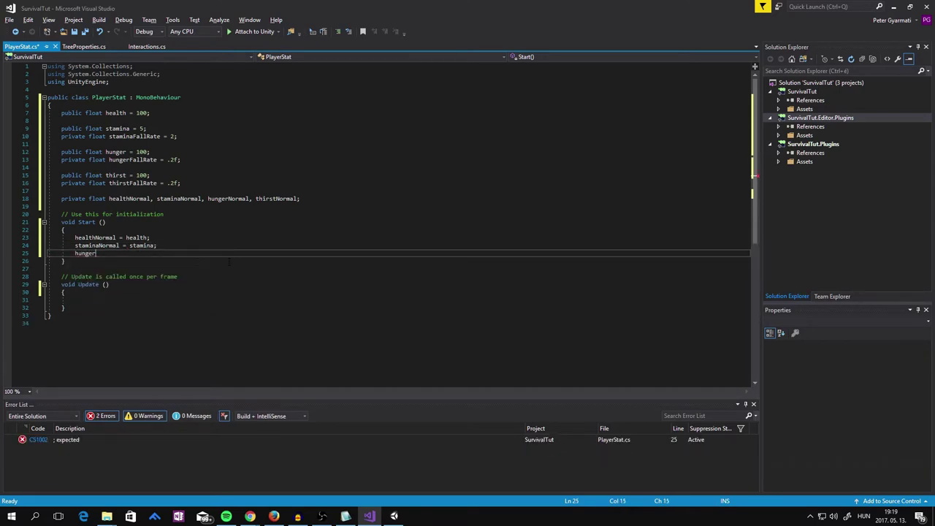
pyautogui.write('Normal = hu')
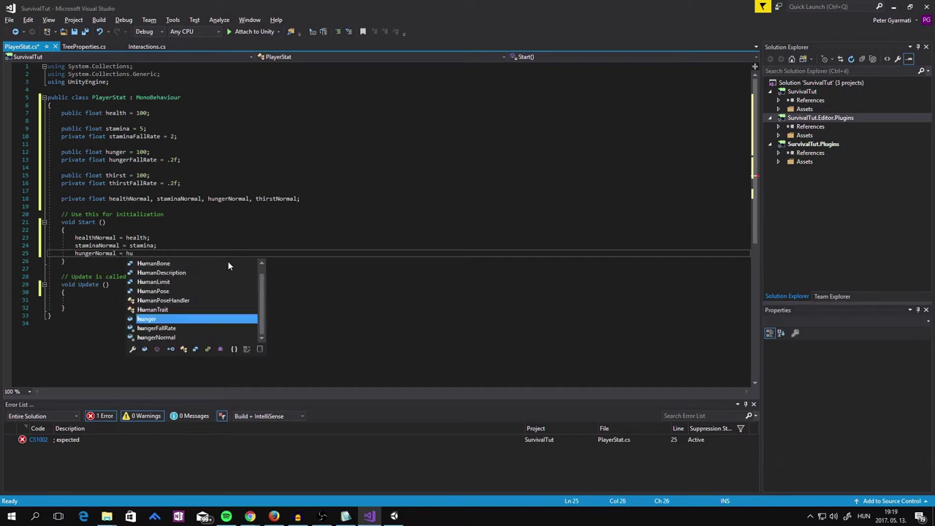
pyautogui.write('nger;')
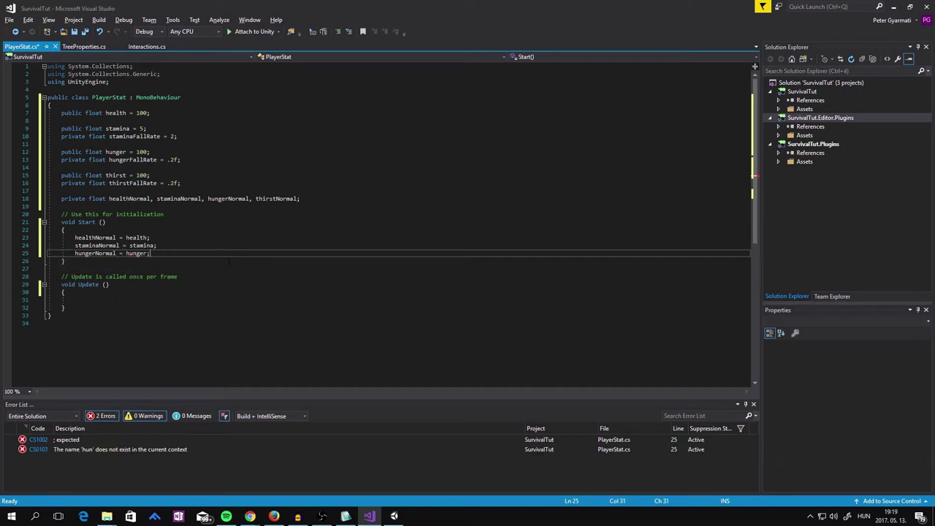
pyautogui.press('Return')
pyautogui.write('th')
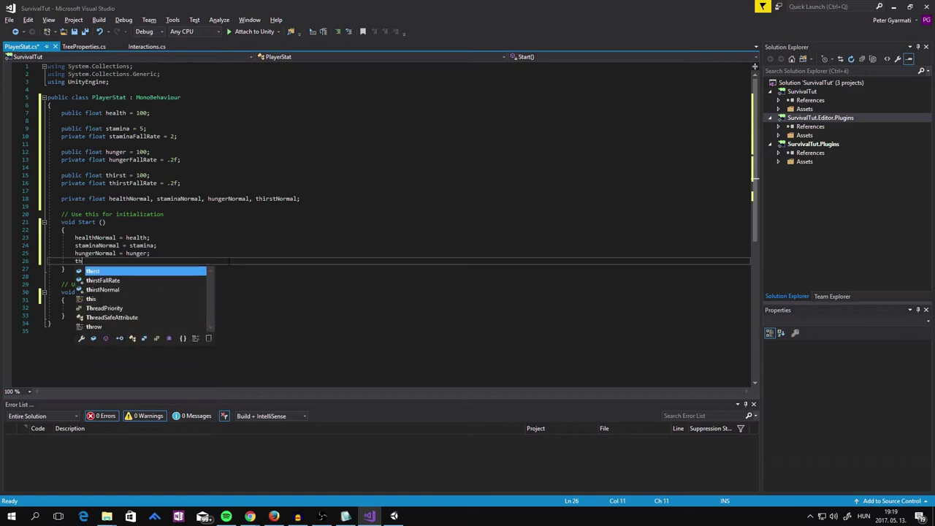
pyautogui.write('irstN')
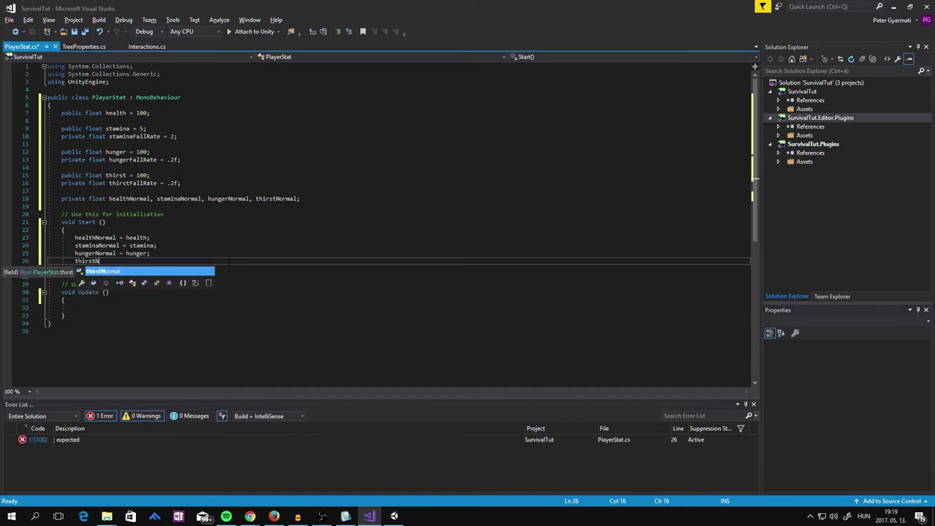
pyautogui.press('Tab')
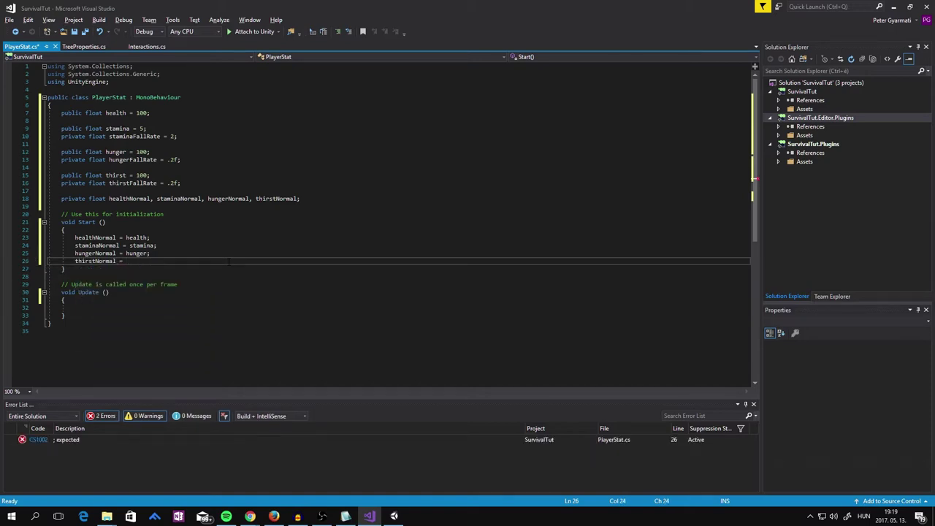
pyautogui.write('thirst')
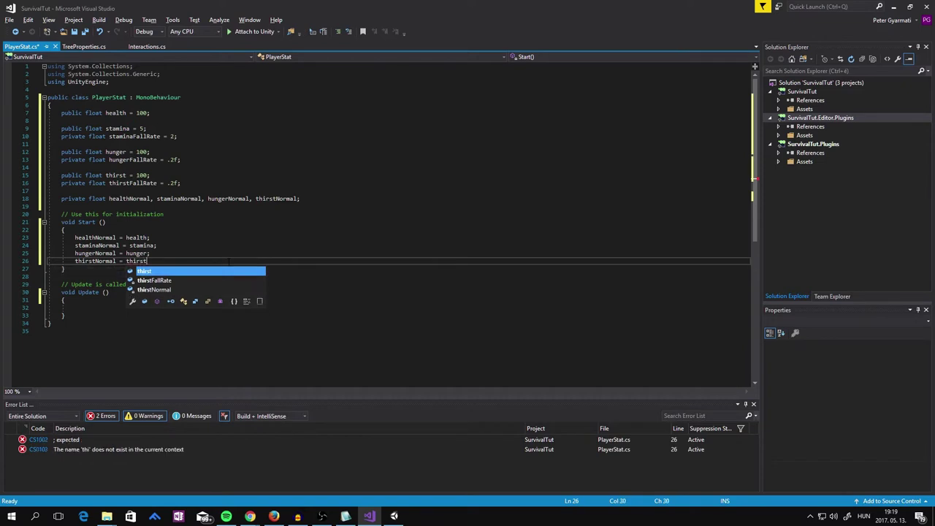
pyautogui.write(';')
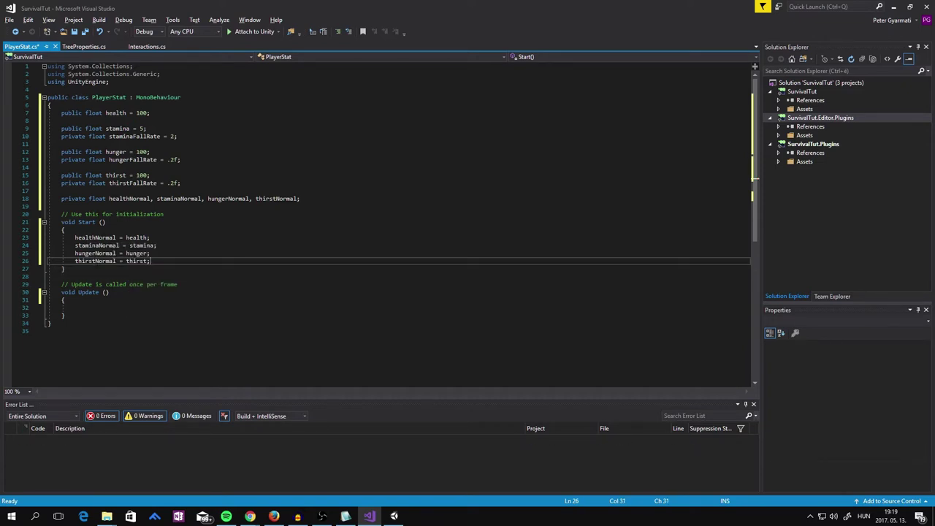
pyautogui.moveTo(61, 198); pyautogui.dragTo(312, 199)
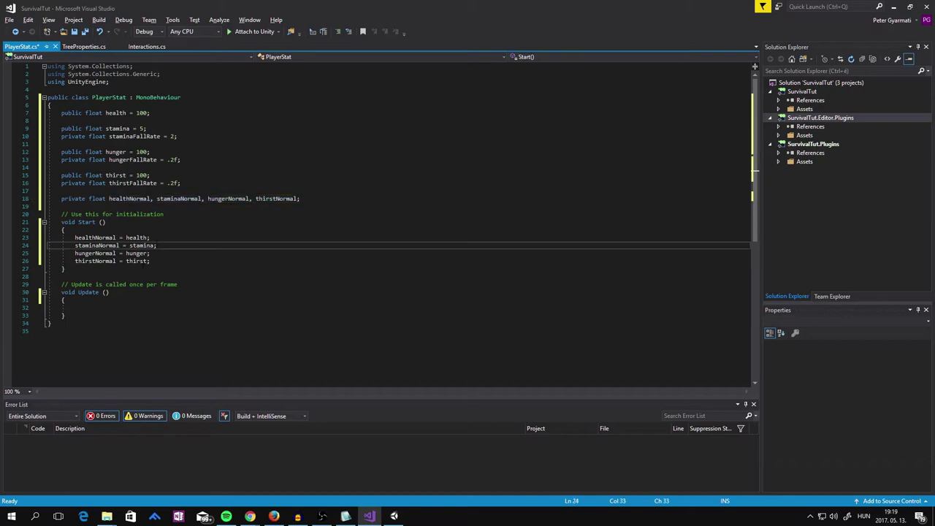
pyautogui.moveTo(156, 245); pyautogui.dragTo(75, 245)
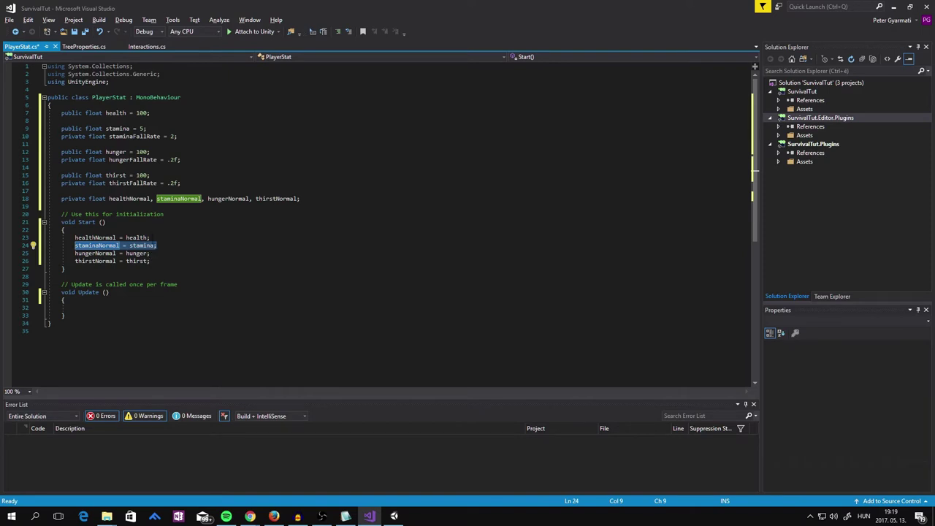
pyautogui.moveTo(149, 237); pyautogui.dragTo(74, 238)
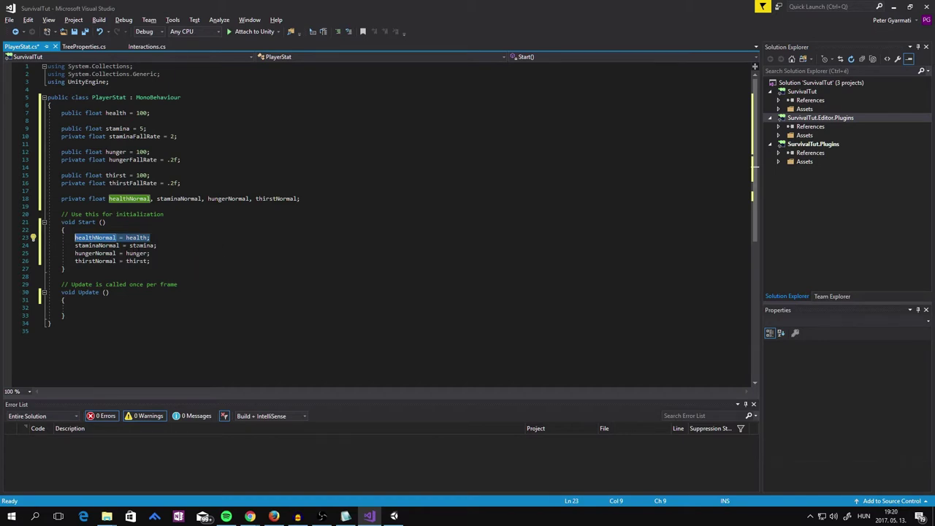
pyautogui.click(151, 237)
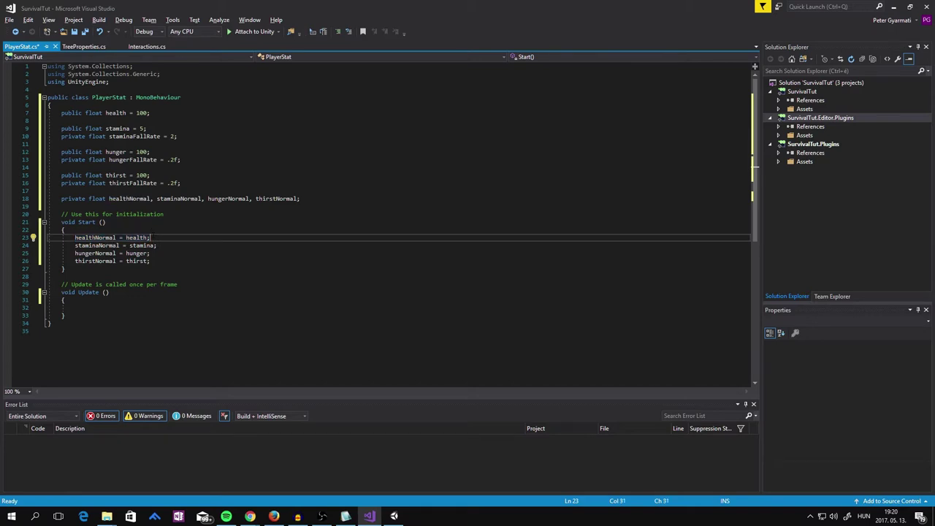
pyautogui.moveTo(150, 238); pyautogui.dragTo(75, 237)
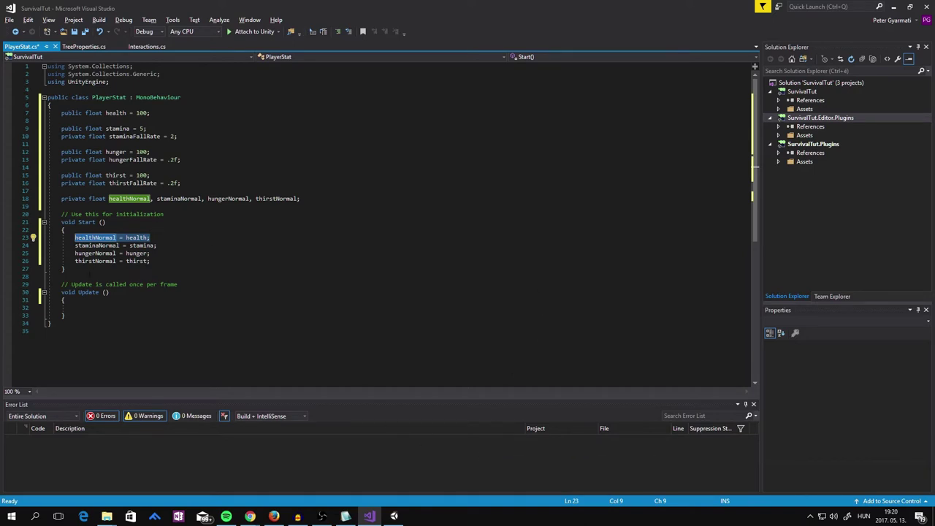
pyautogui.click(91, 307)
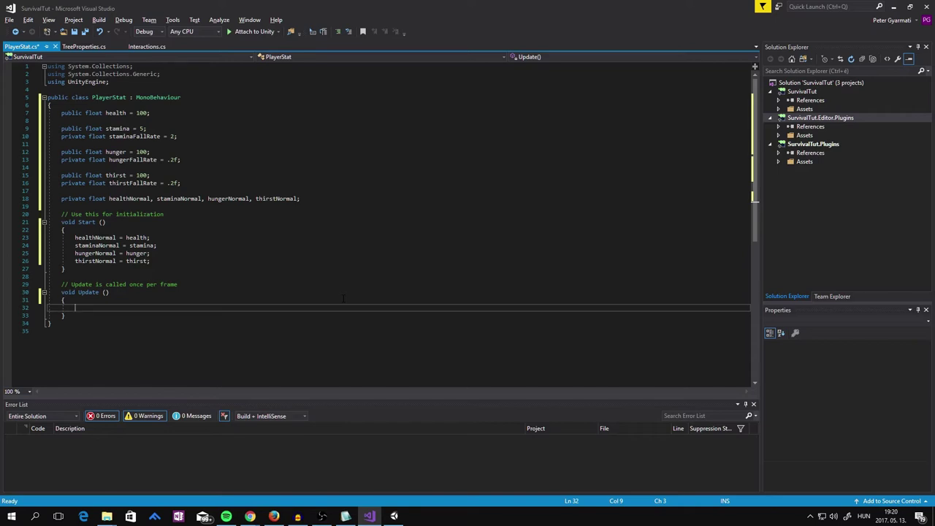
# Step: Begin Update() with the condition if(Input.GetKey(KeyCode.LeftShift))
pyautogui.write('if')
pyautogui.write('(')
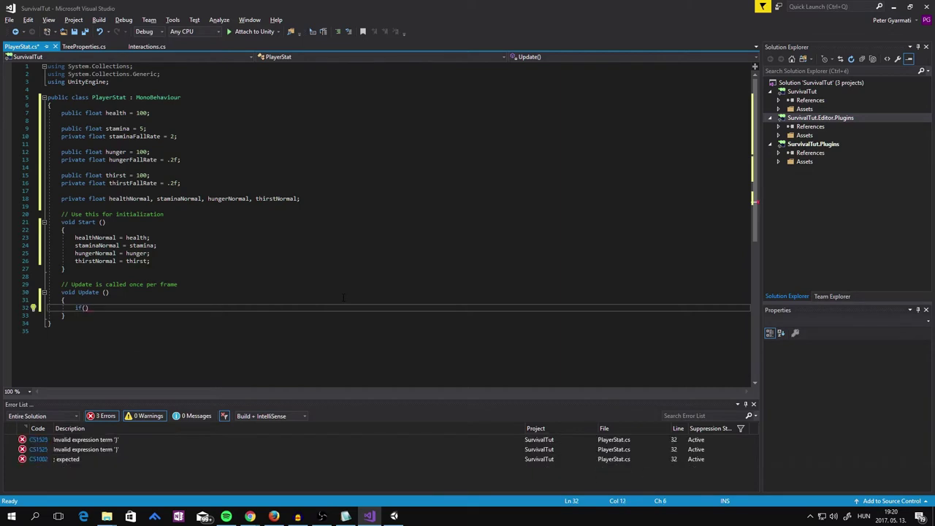
pyautogui.write('Input')
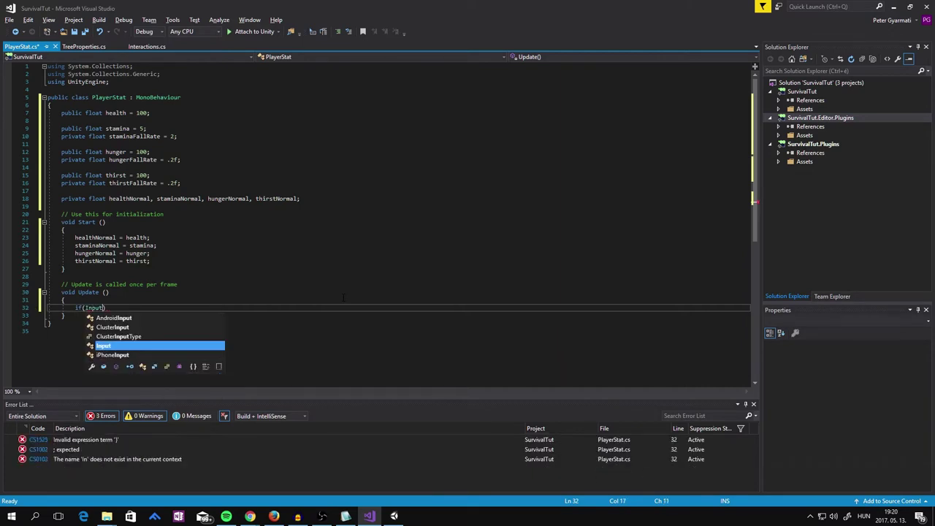
pyautogui.write('.')
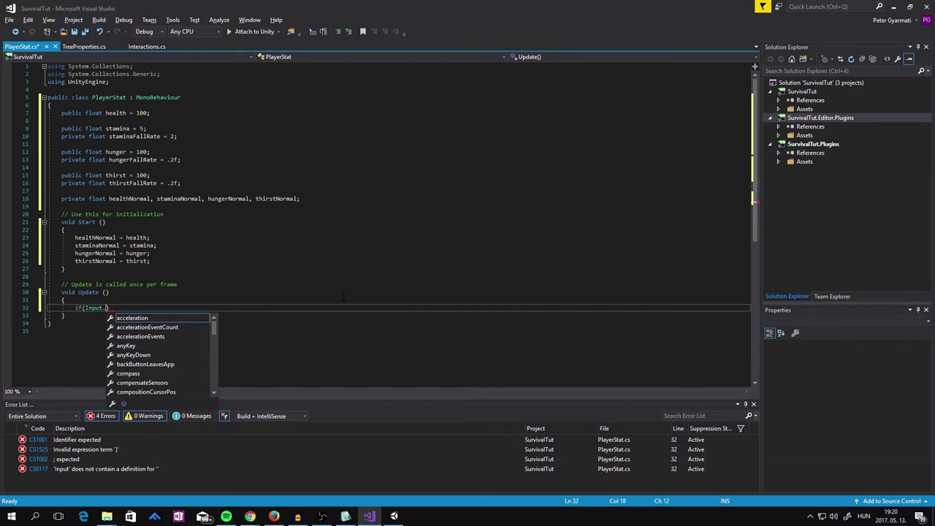
pyautogui.write('Ge')
pyautogui.press('Down')
pyautogui.press('Down')
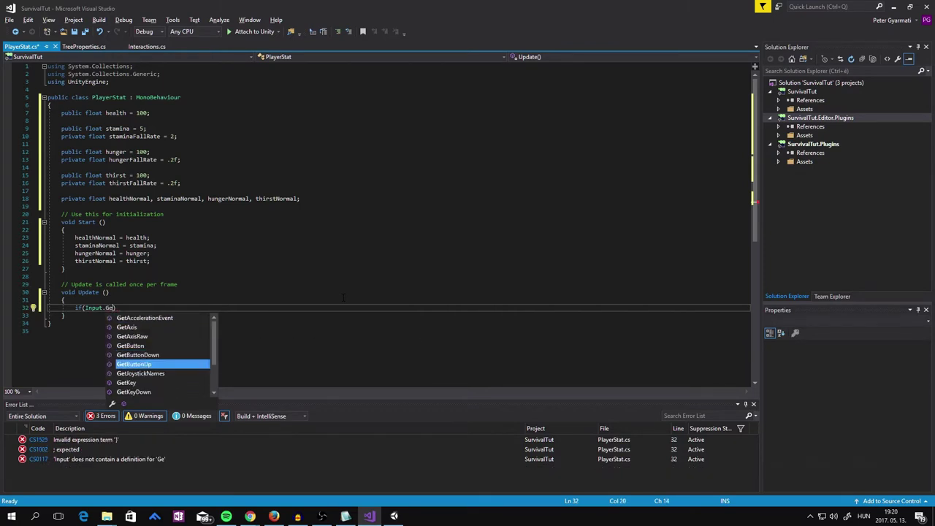
pyautogui.press('Down')
pyautogui.press('Down')
pyautogui.press('Tab')
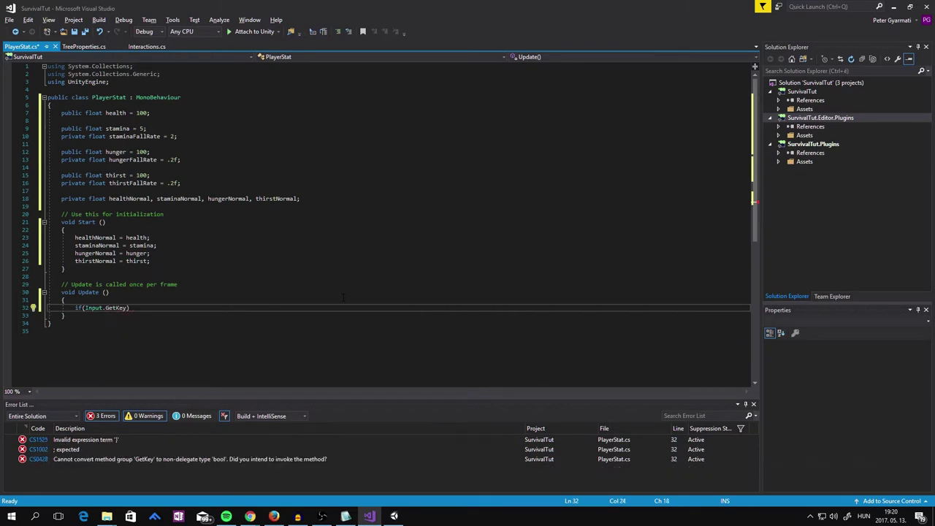
pyautogui.write('())')
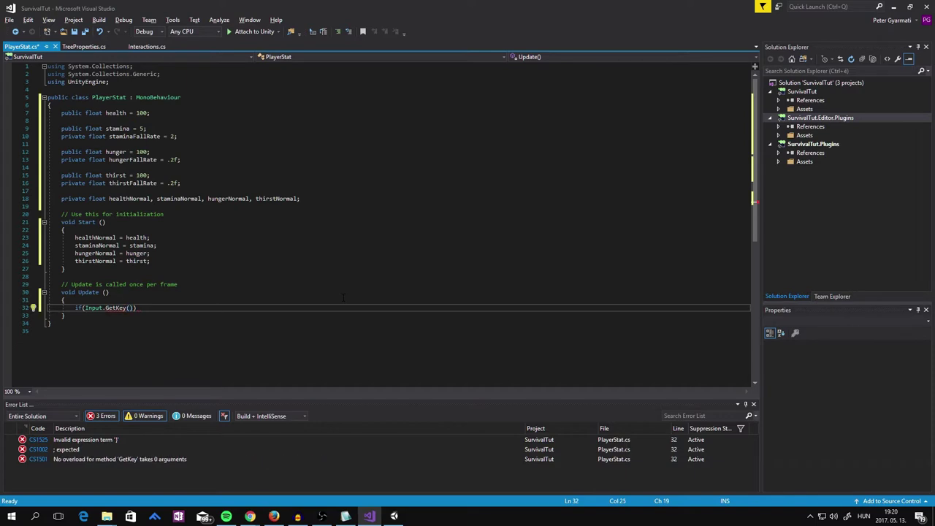
pyautogui.write('Key')
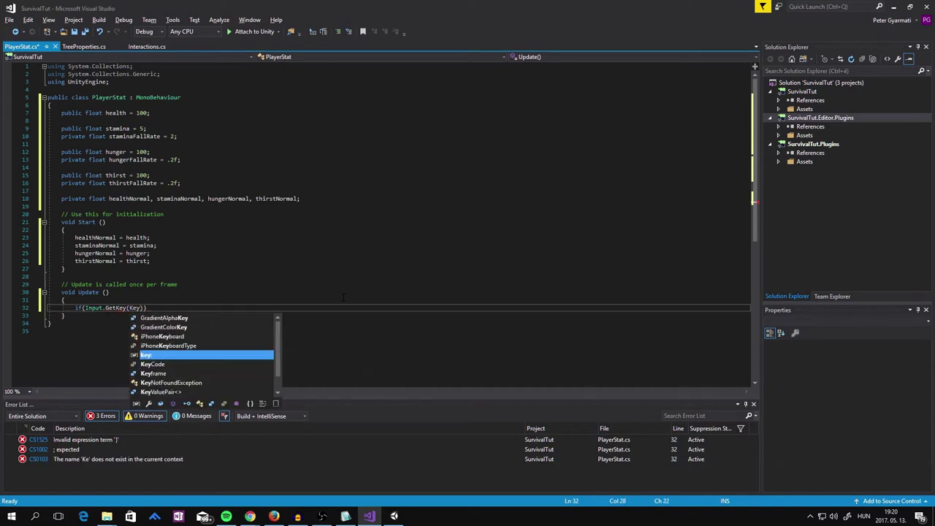
pyautogui.write('Code')
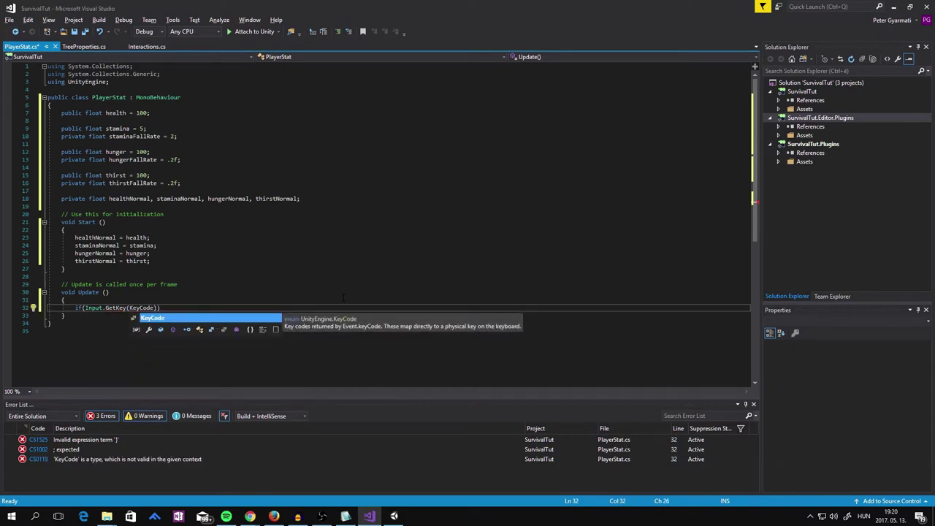
pyautogui.write(').Le')
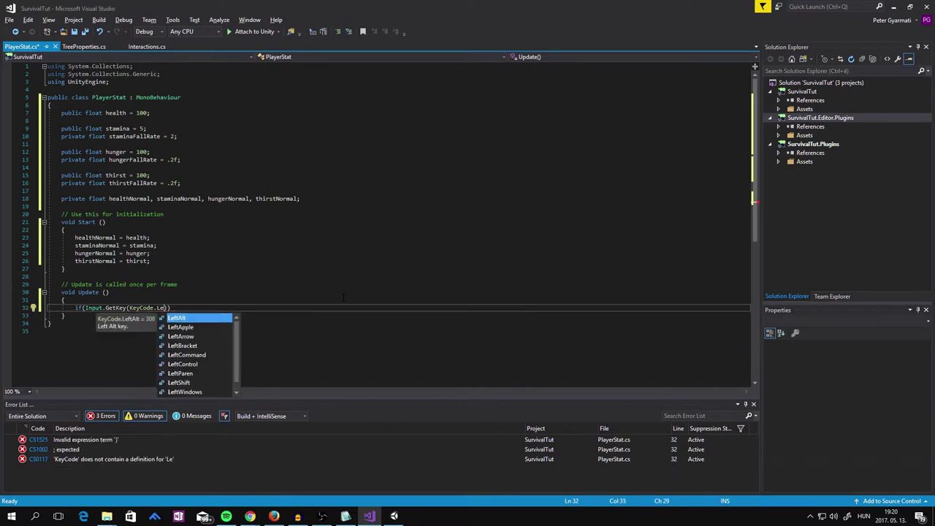
pyautogui.press('Down')
pyautogui.press('Down')
pyautogui.press('Down')
pyautogui.press('Down')
pyautogui.press('Down')
pyautogui.press('Down')
pyautogui.press('Tab')
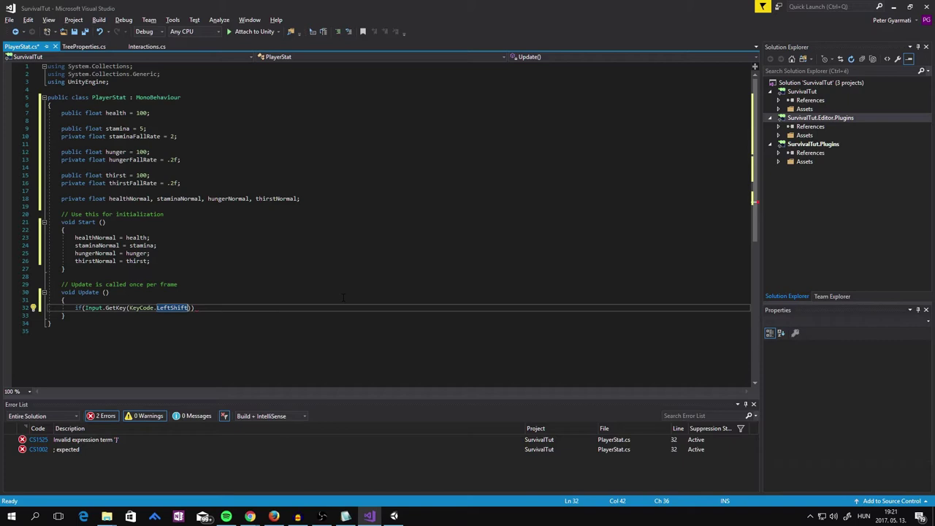
pyautogui.write('))')
pyautogui.press('Return')
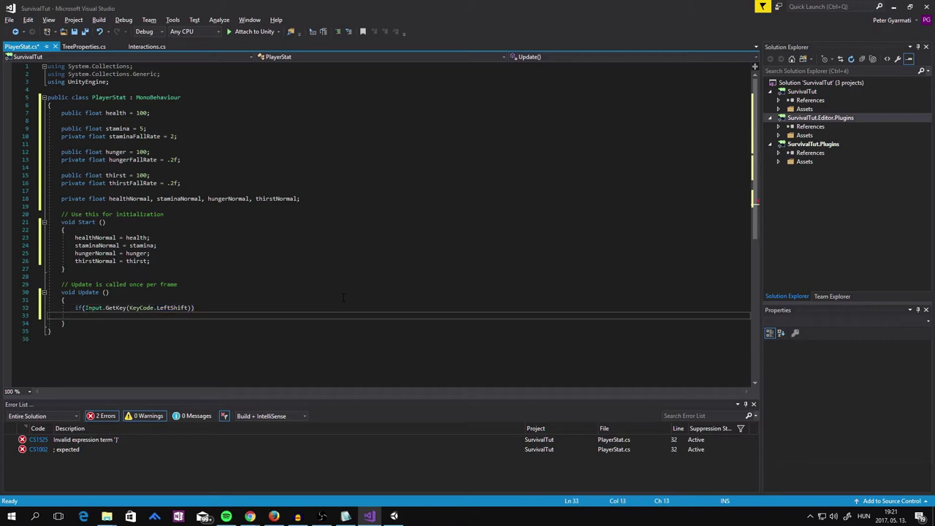
# Step: Give the if a braced body containing stamina -= Time.deltaTime * staminaFallRate;
pyautogui.write('{')
pyautogui.press('Return')
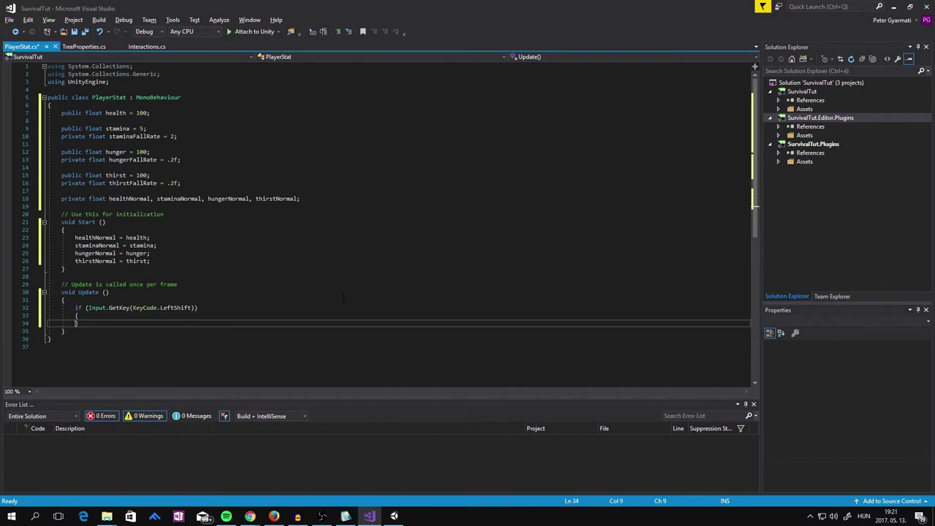
pyautogui.press('Down')
pyautogui.press('Up')
pyautogui.write('stamina')
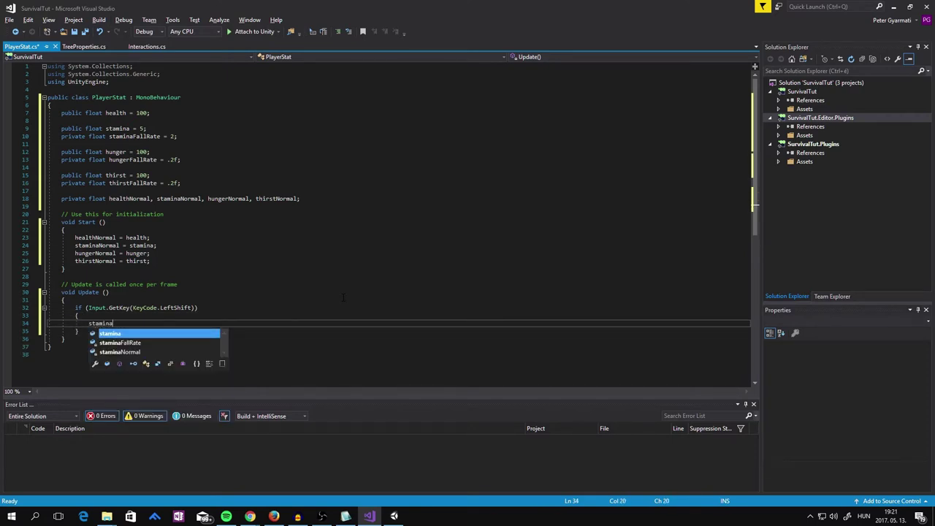
pyautogui.write(' -= ')
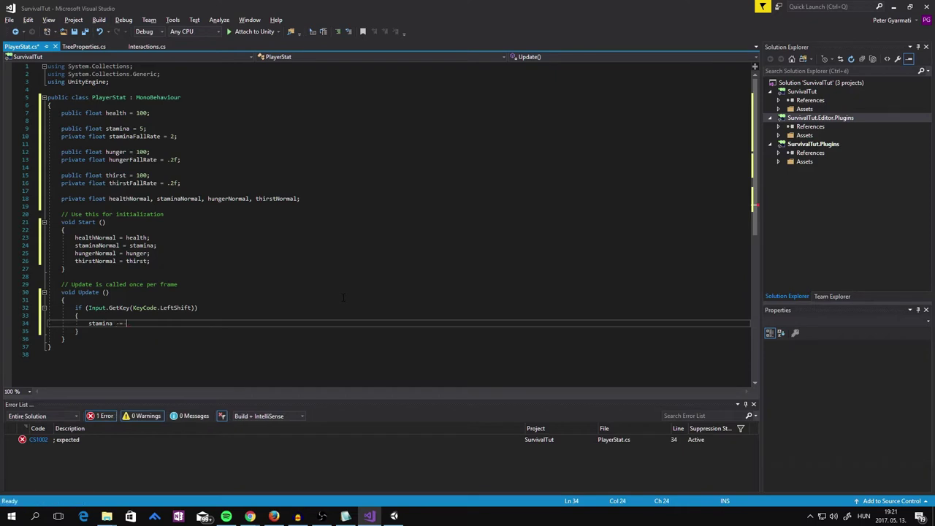
pyautogui.write('Time.')
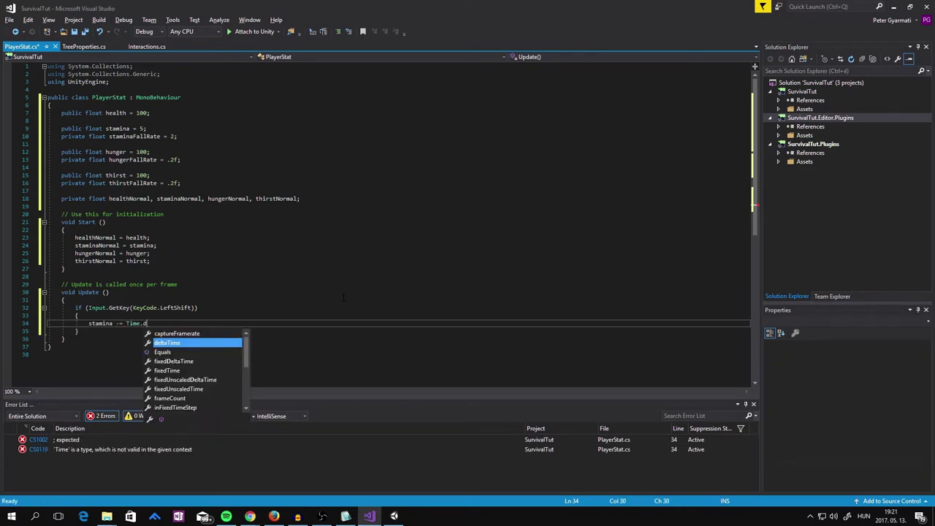
pyautogui.write('delta')
pyautogui.press('Tab')
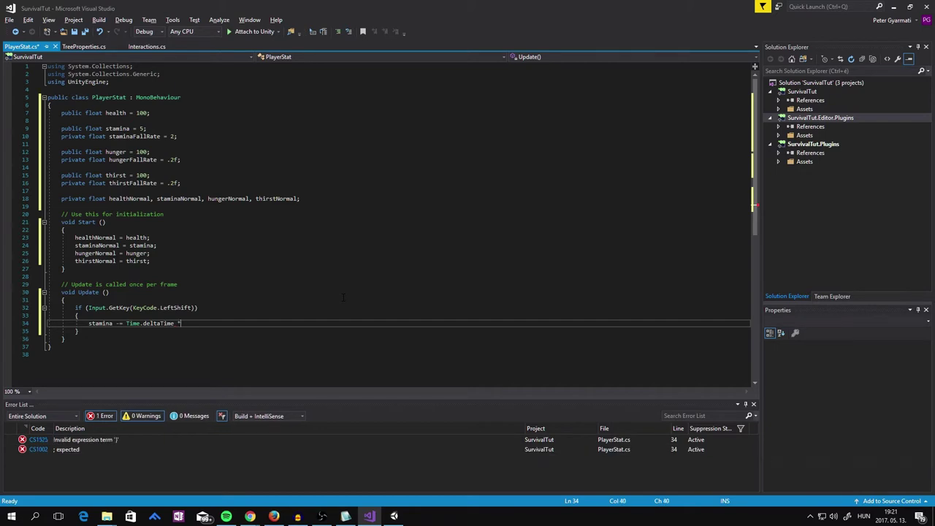
pyautogui.write(' sta')
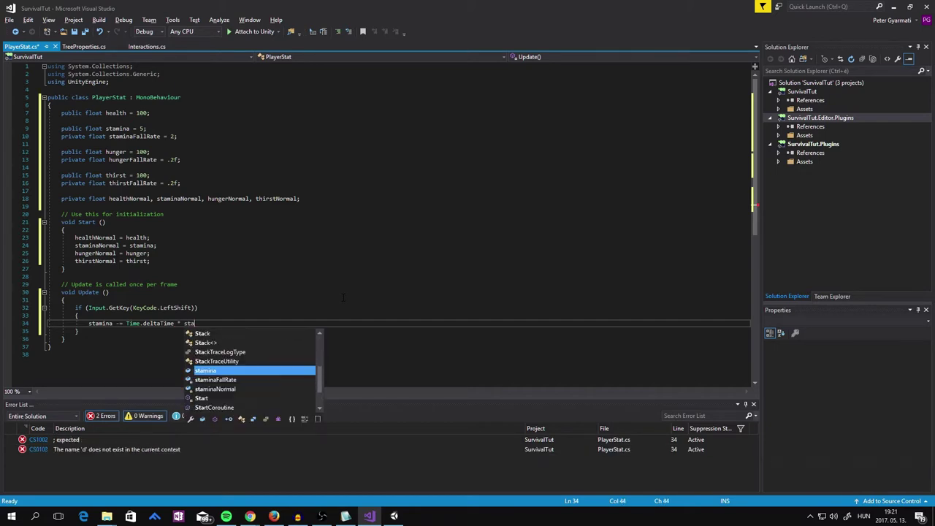
pyautogui.press('Down')
pyautogui.press('Tab')
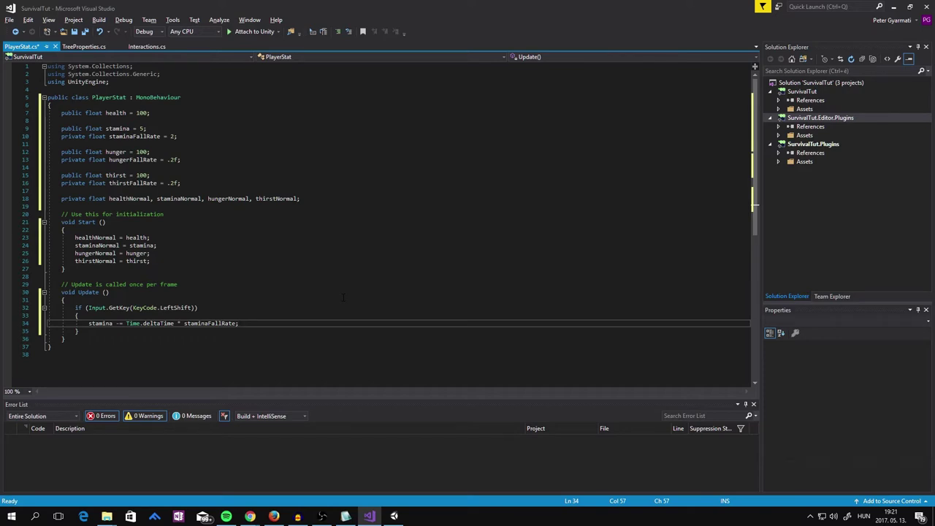
pyautogui.press('Up')
pyautogui.press('Up')
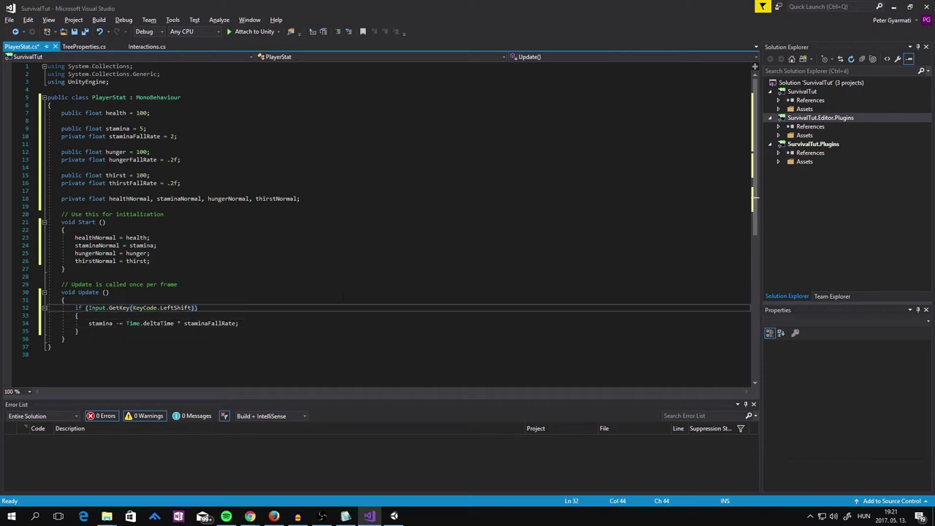
# Step: Change GetKey to GetKeyDown in the LeftShift condition and save PlayerStat.cs
pyautogui.press('Left')
pyautogui.write('Down')
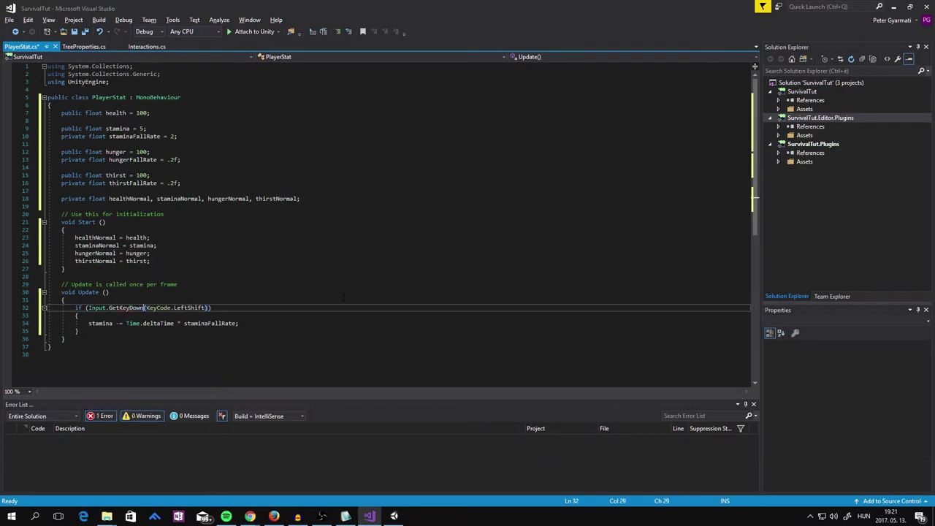
pyautogui.hotkey('ctrl', 's')
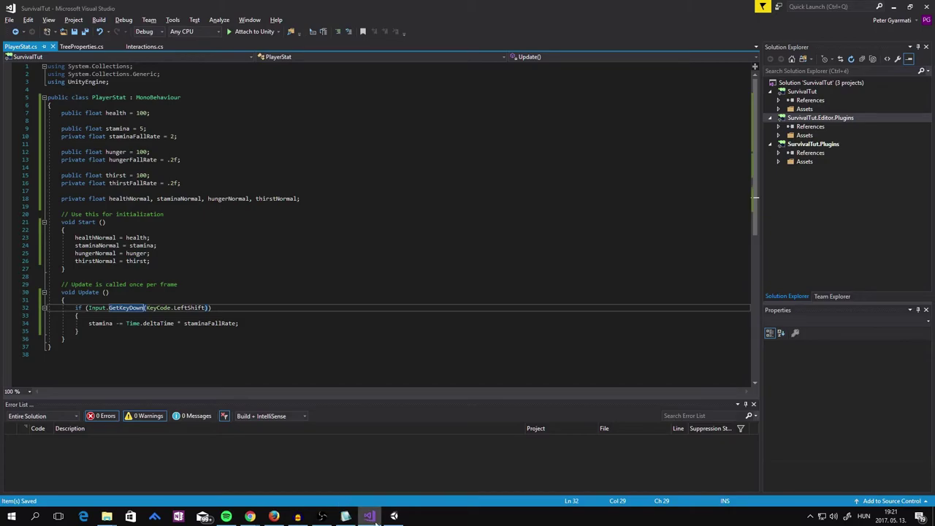
pyautogui.click(394, 516)
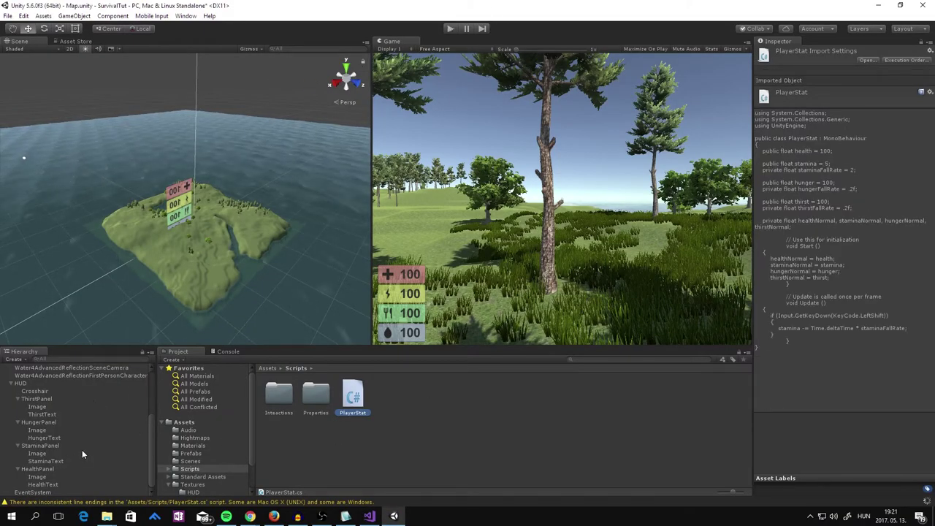
# Step: Remove the missing (Script) component from FPSController via its gear menu
pyautogui.scroll(4, 30, 444)
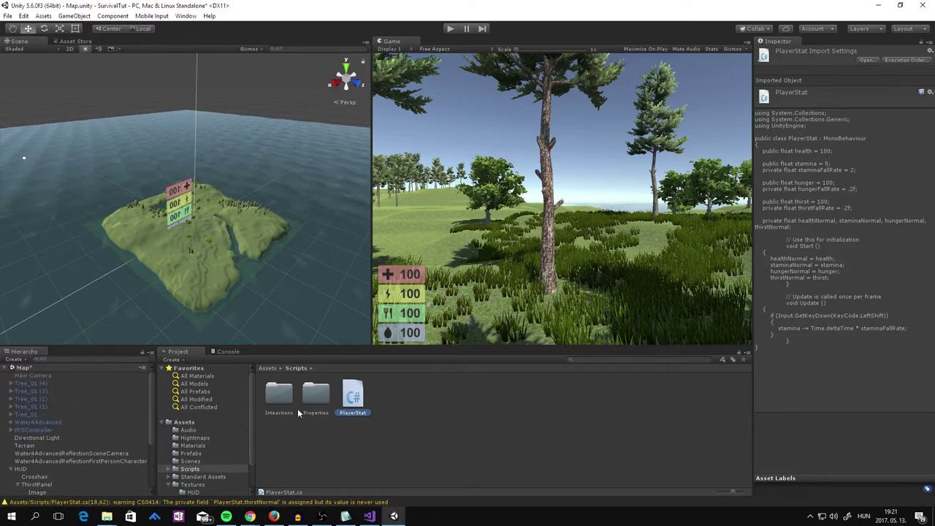
pyautogui.click(73, 430)
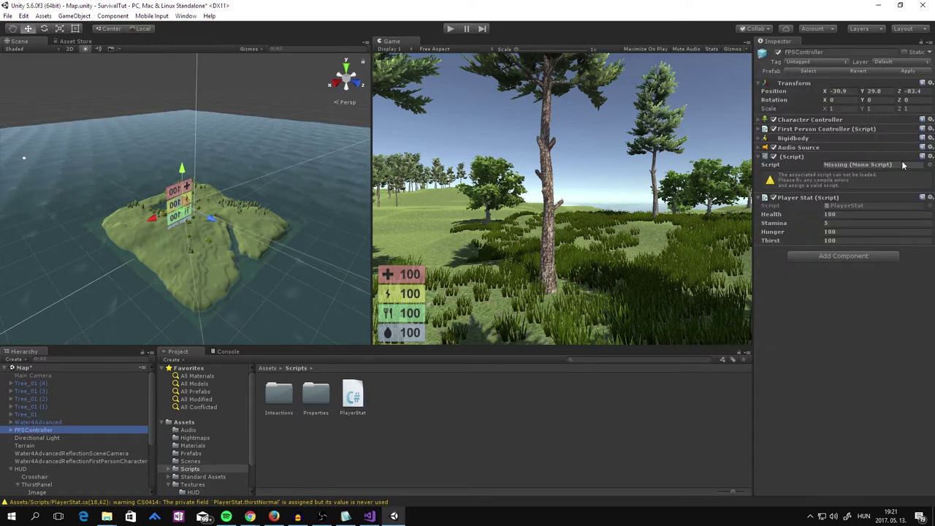
pyautogui.click(930, 156)
pyautogui.click(860, 182)
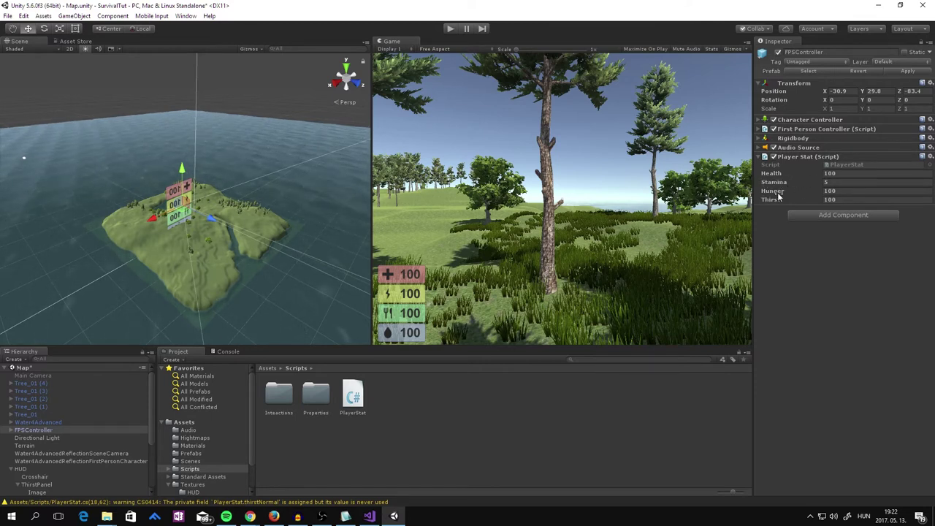
# Step: Enter play mode, walk with W/A, then sprint with Shift+W to drain stamina
pyautogui.click(451, 30)
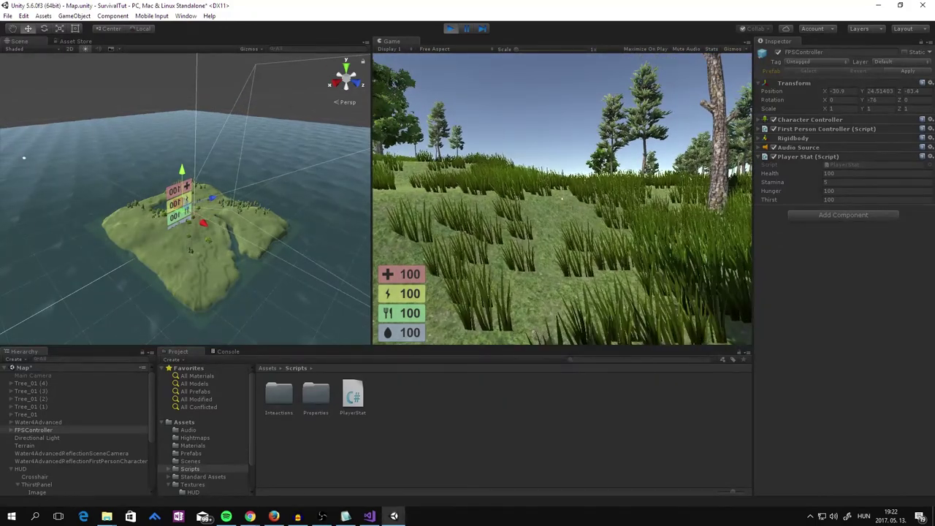
pyautogui.press('w')
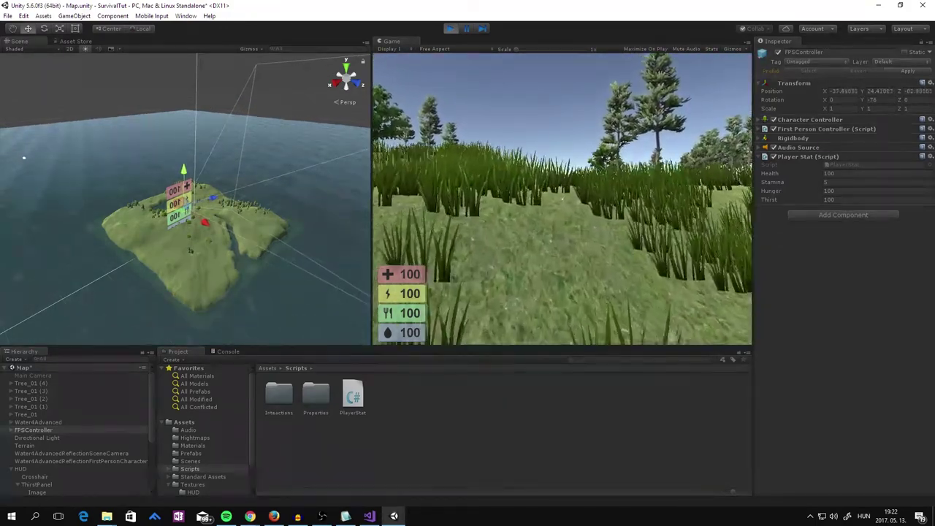
pyautogui.press('a')
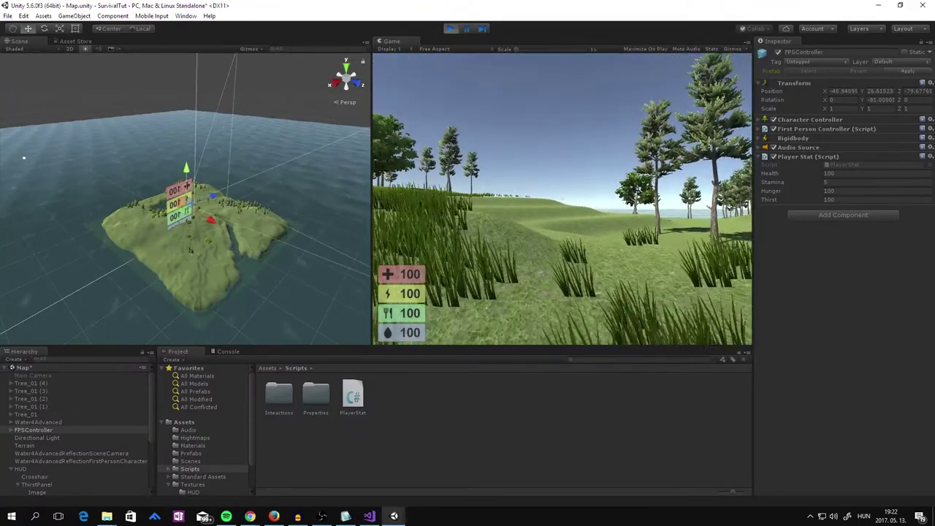
pyautogui.press('w')
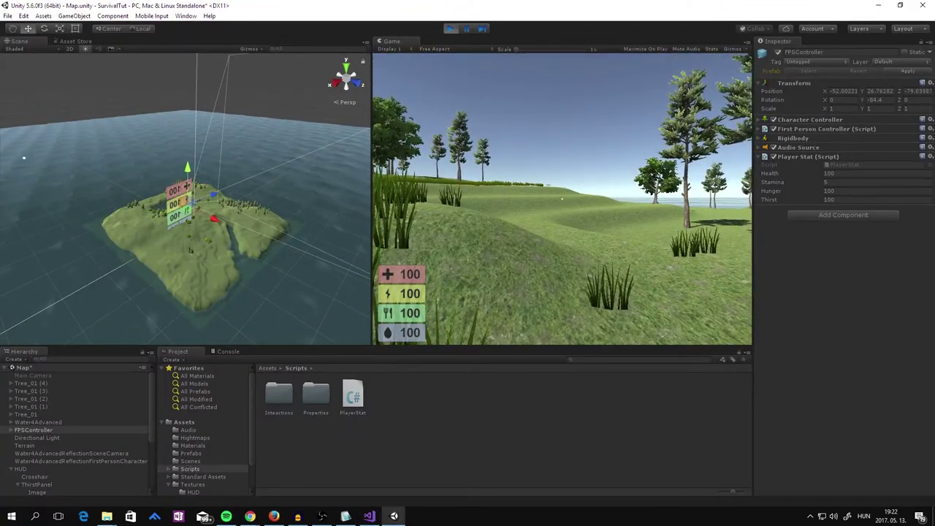
pyautogui.press('w')
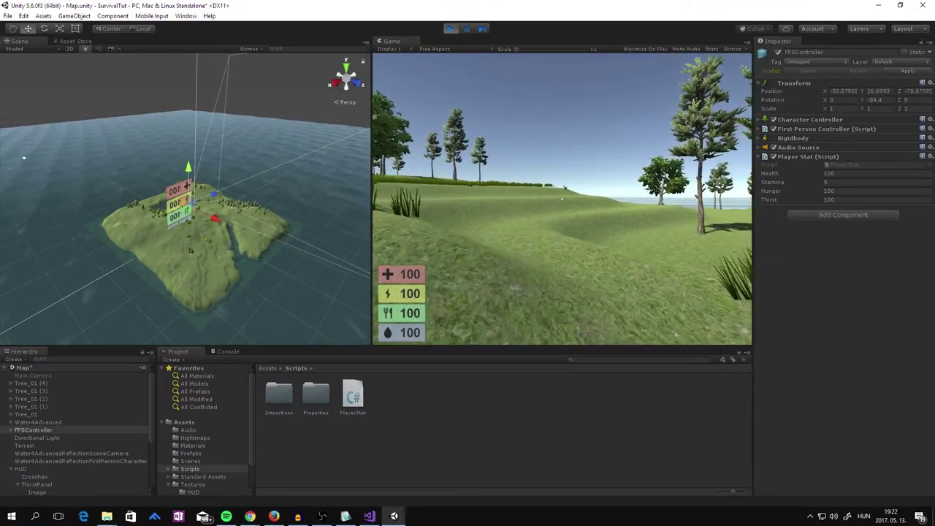
pyautogui.hotkey('shift', 'w')
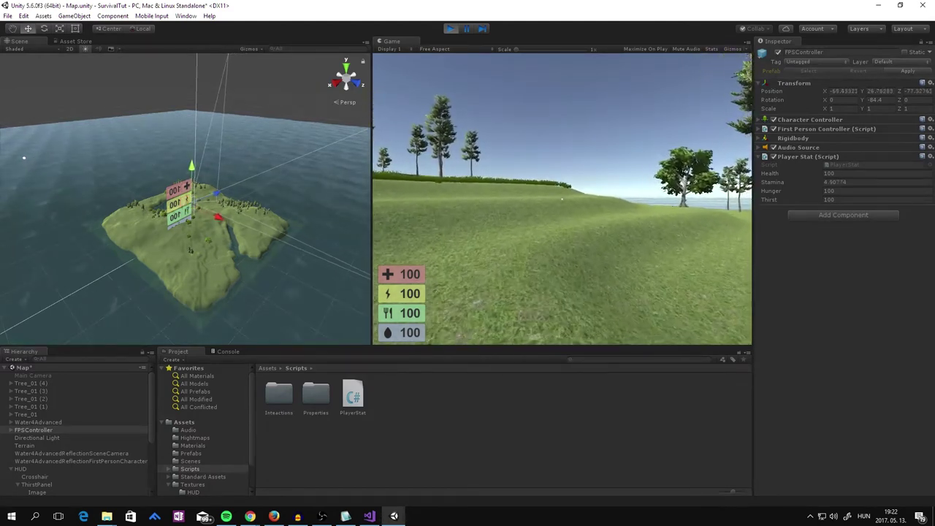
pyautogui.hotkey('shift', 'w')
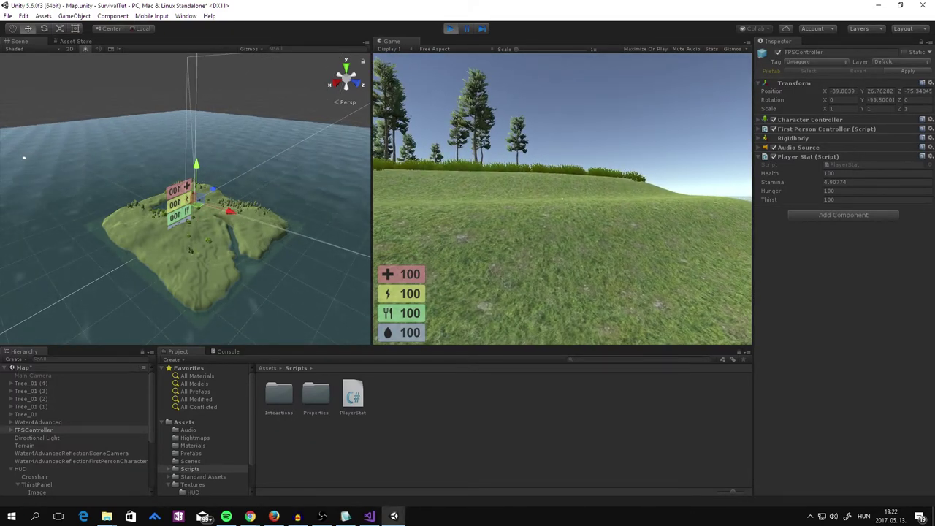
# Step: Stop play mode and select the stamina-draining statement in Visual Studio
pyautogui.press('Escape')
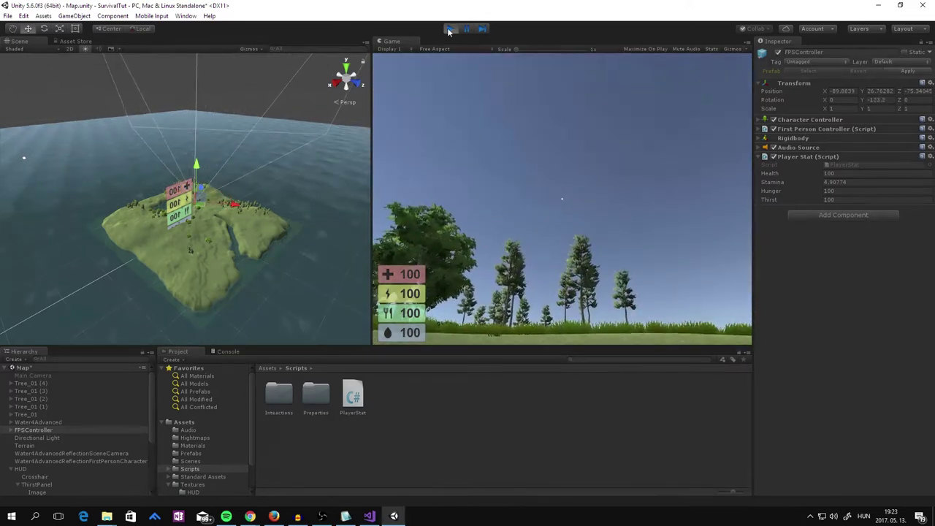
pyautogui.click(449, 28)
pyautogui.click(365, 516)
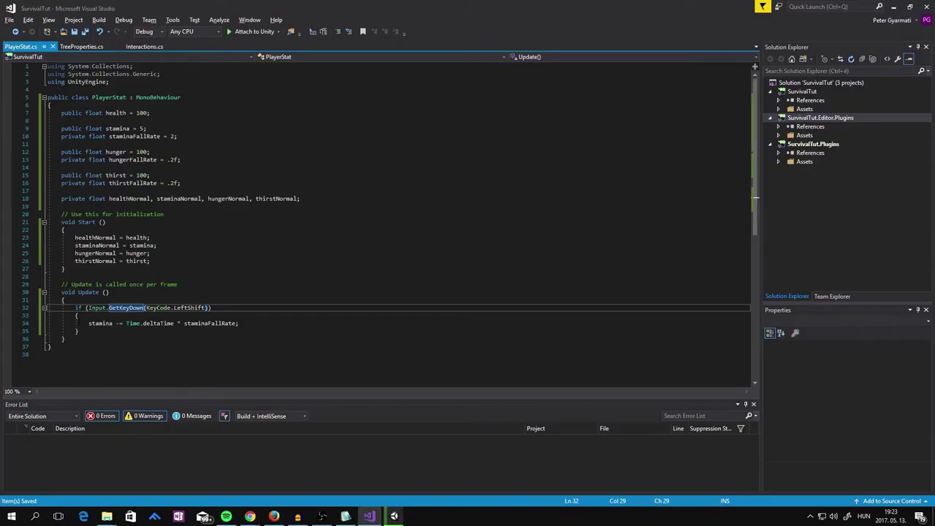
pyautogui.moveTo(88, 322); pyautogui.dragTo(248, 322)
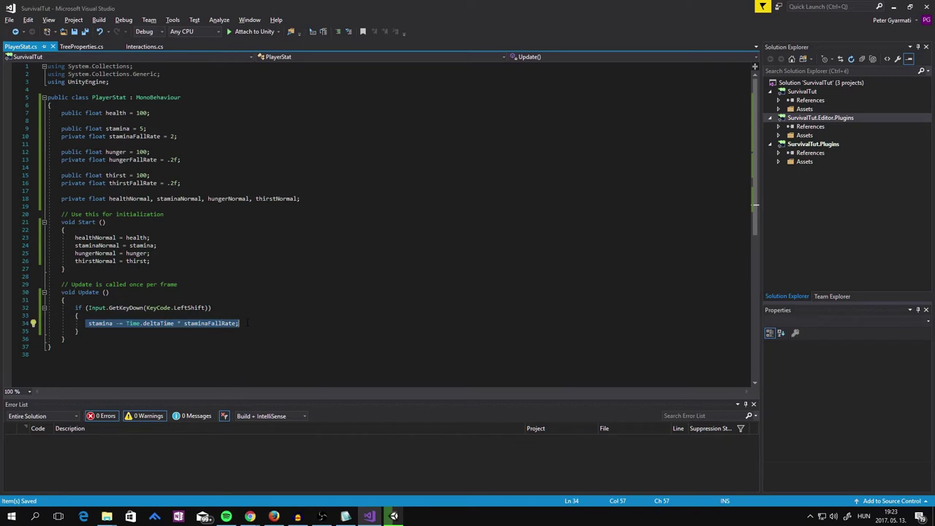
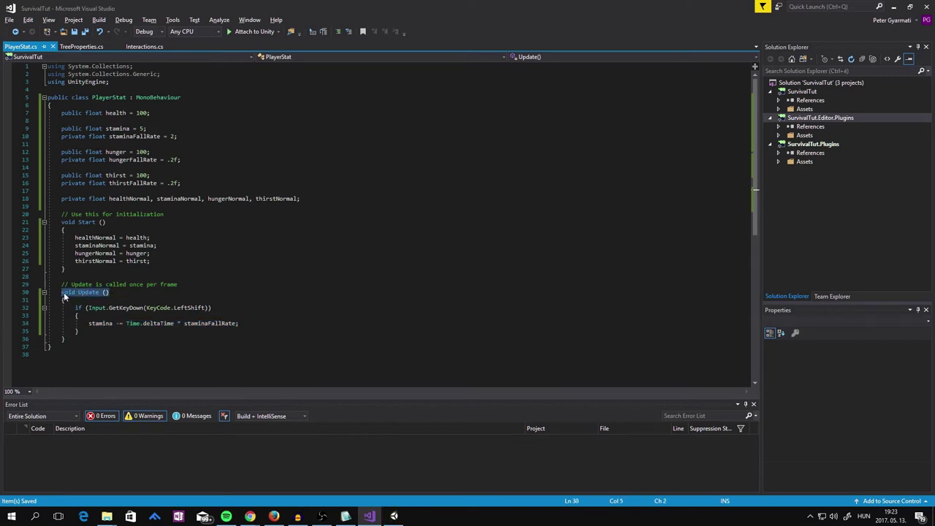
pyautogui.moveTo(178, 284); pyautogui.dragTo(69, 285)
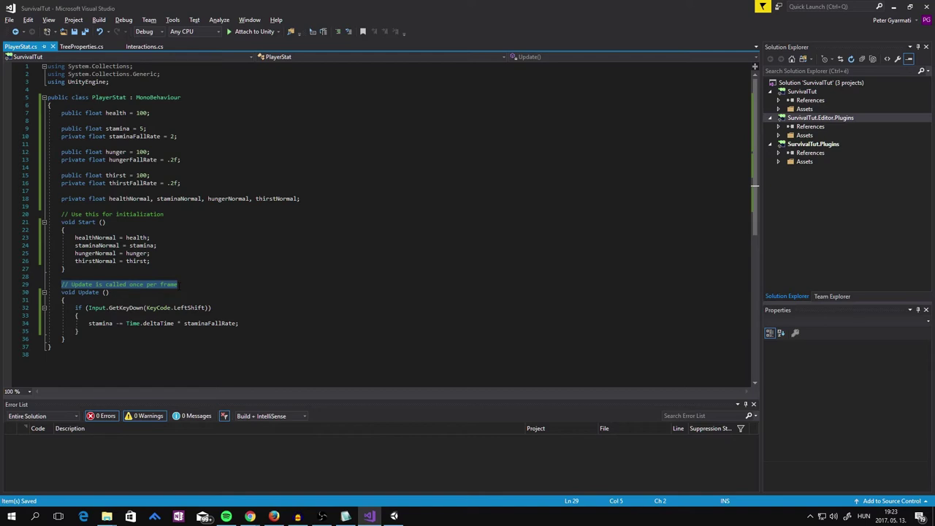
# Step: Change line 32's sprint check from Input.GetKeyDown to Input.GetKey, then switch to Unity
pyautogui.click(178, 284)
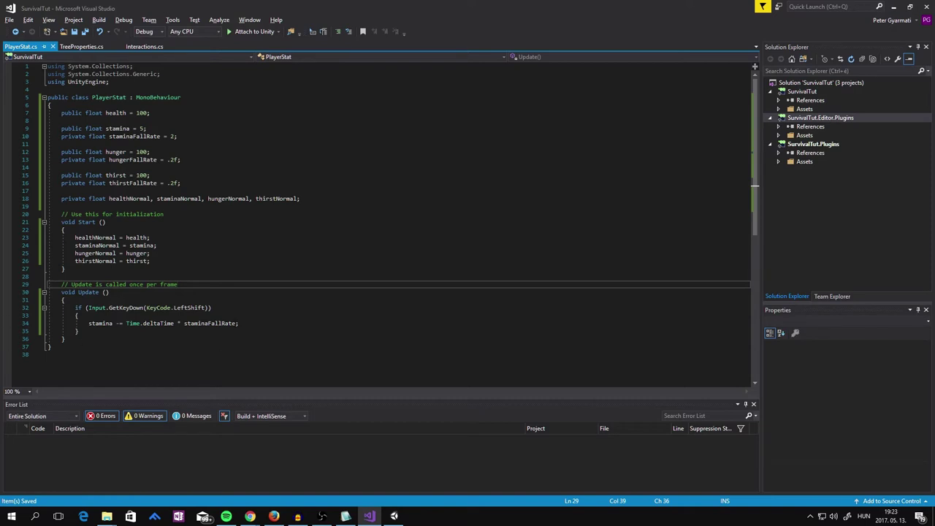
pyautogui.moveTo(240, 323); pyautogui.dragTo(93, 323)
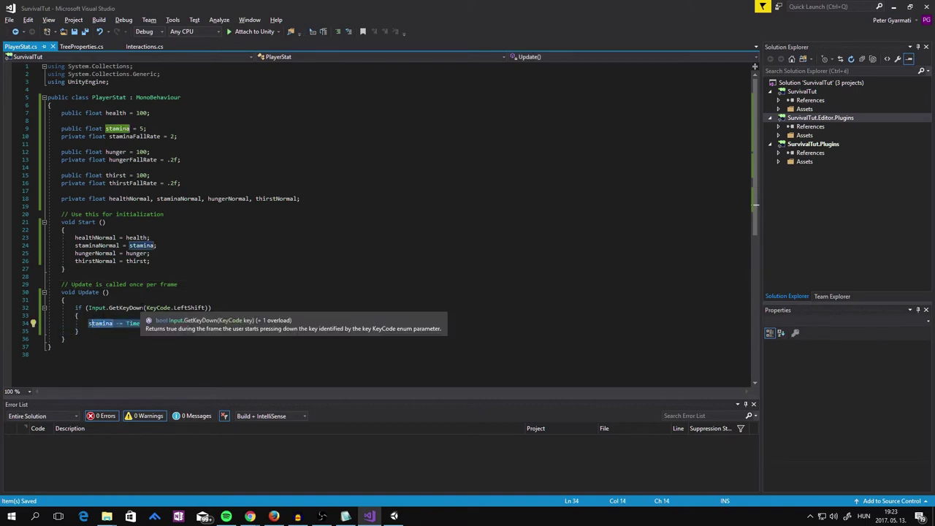
pyautogui.click(143, 307)
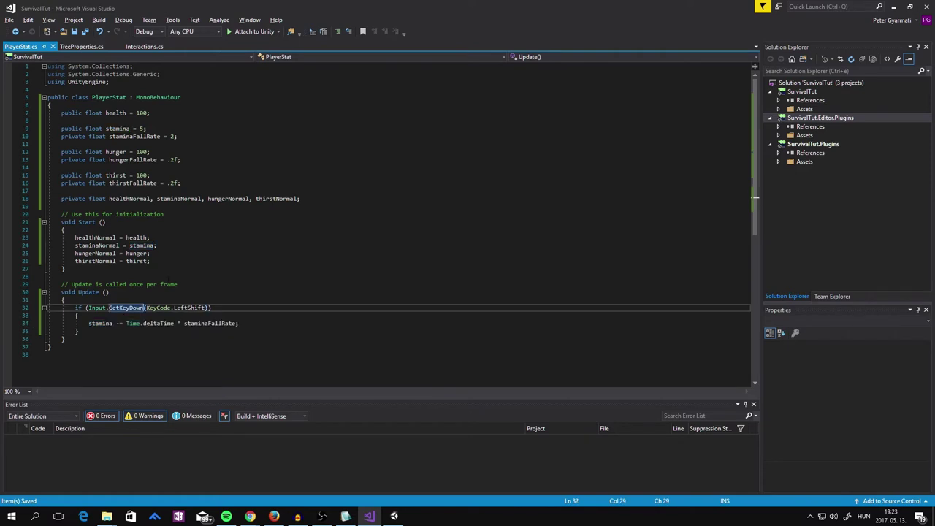
pyautogui.press('BackSpace')
pyautogui.press('BackSpace')
pyautogui.press('BackSpace')
pyautogui.press('BackSpace')
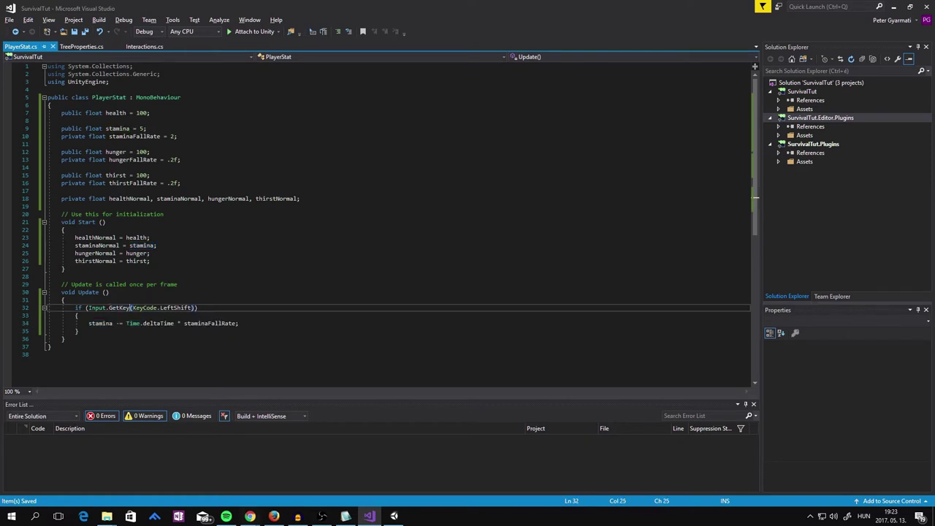
pyautogui.click(394, 516)
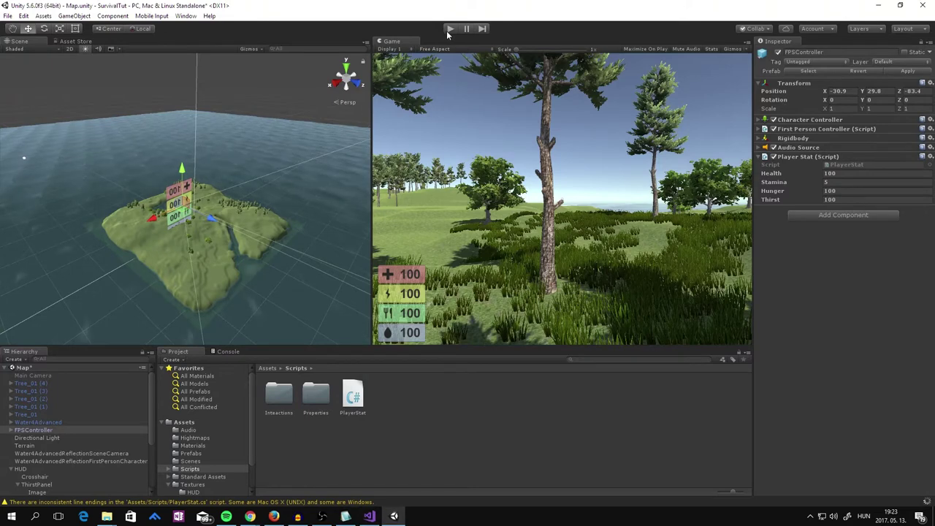
# Step: Play-test sprinting with Shift+W, watching Stamina fall from 5 below zero, then stop play
pyautogui.click(448, 30)
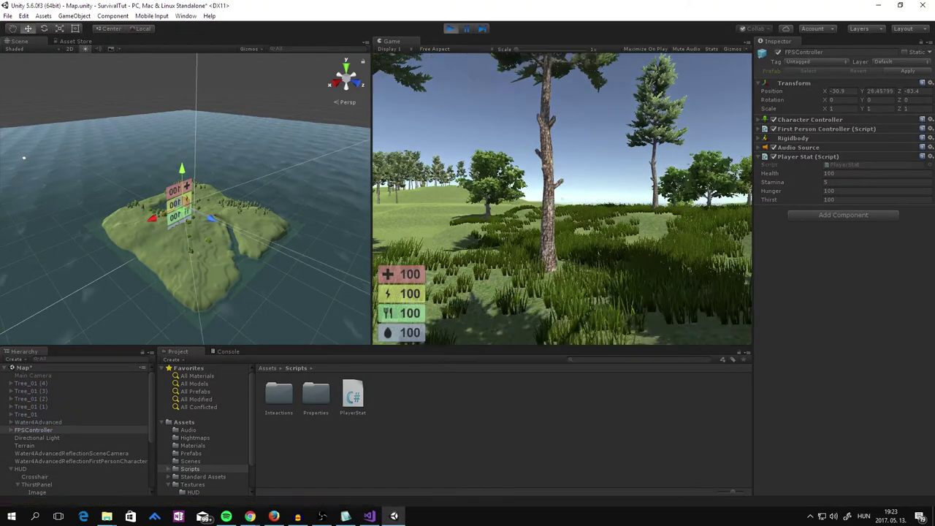
pyautogui.hotkey('shift', 'w')
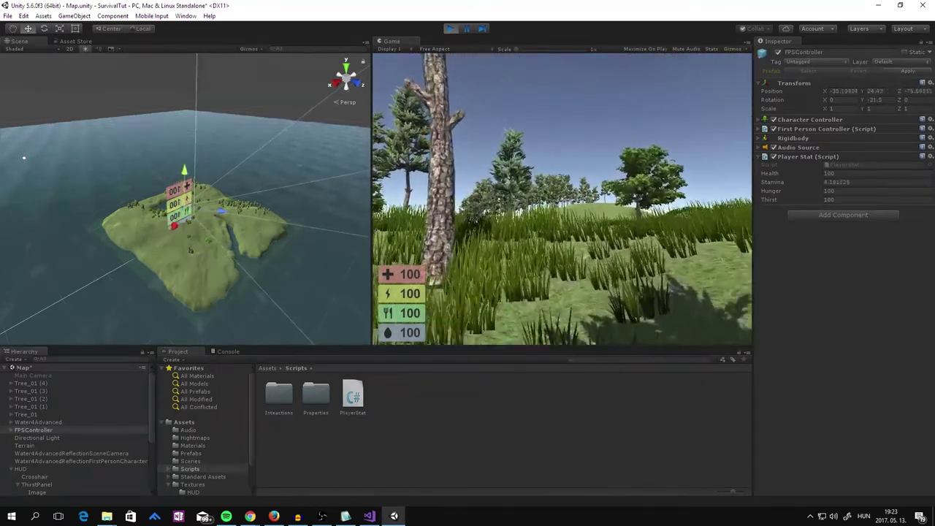
pyautogui.hotkey('shift', 'w')
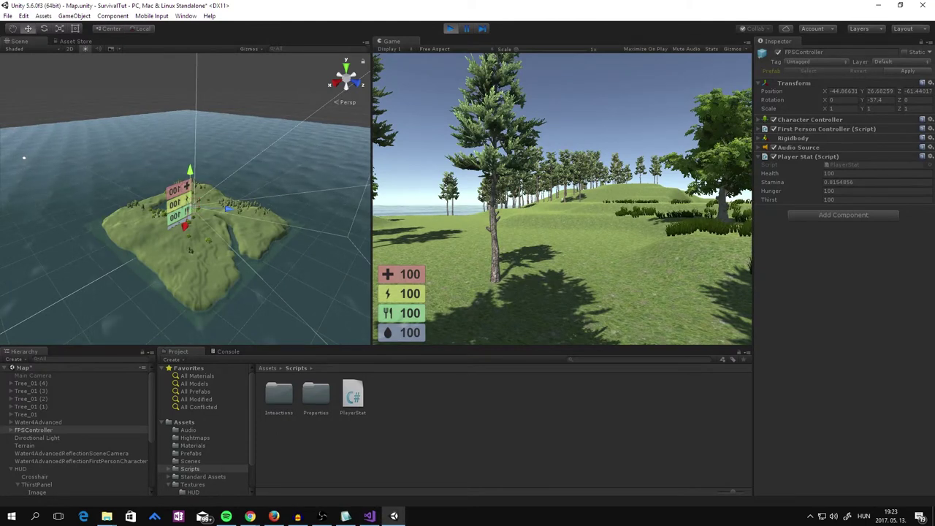
pyautogui.press('shift')
pyautogui.press('shift')
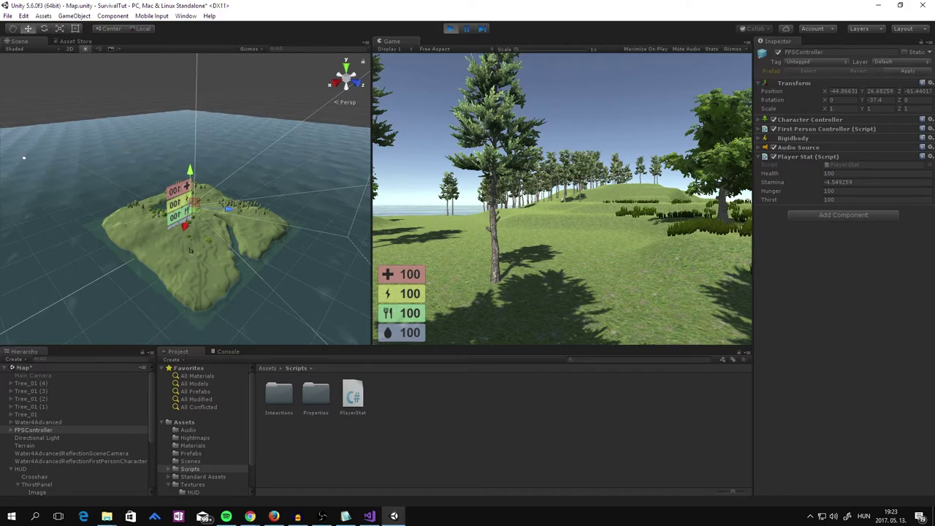
pyautogui.press('Escape')
pyautogui.click(449, 30)
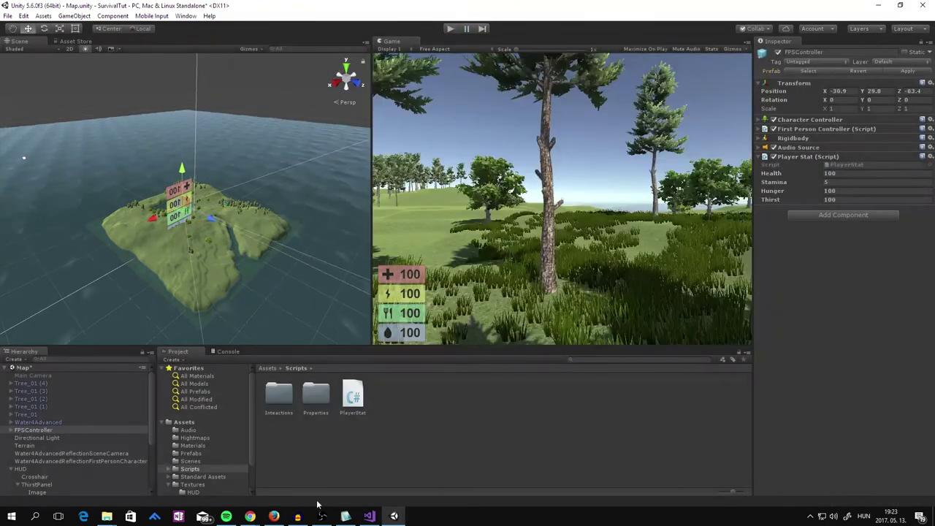
pyautogui.click(369, 516)
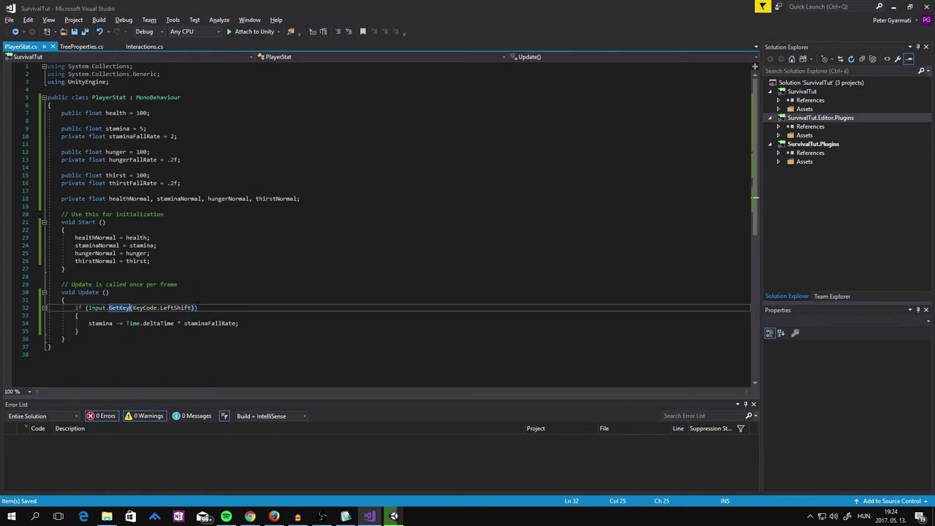
# Step: Append && (Input.GetAxis("Vertical") == 1 || Input.GetAxis("Horizontal") == 1) to line 32's condition
pyautogui.click(380, 313)
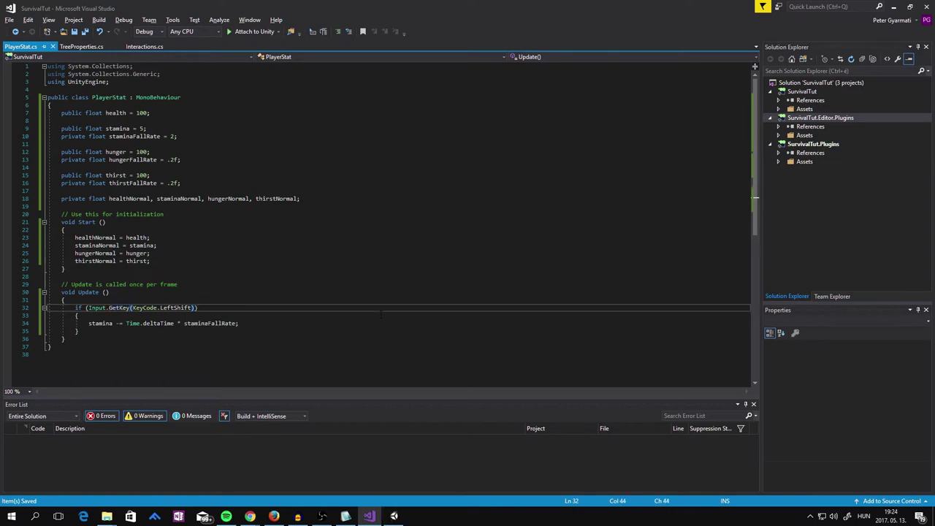
pyautogui.write('&&')
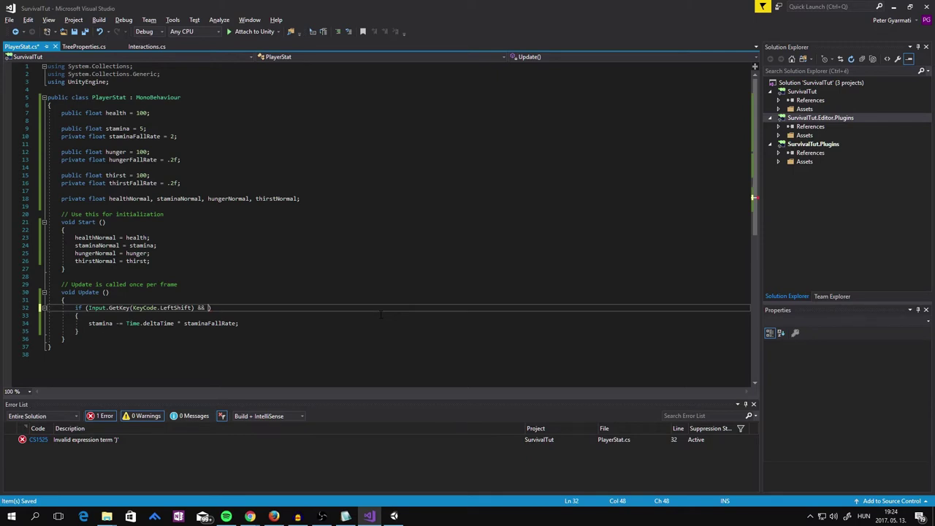
pyautogui.write('(')
pyautogui.write('Input')
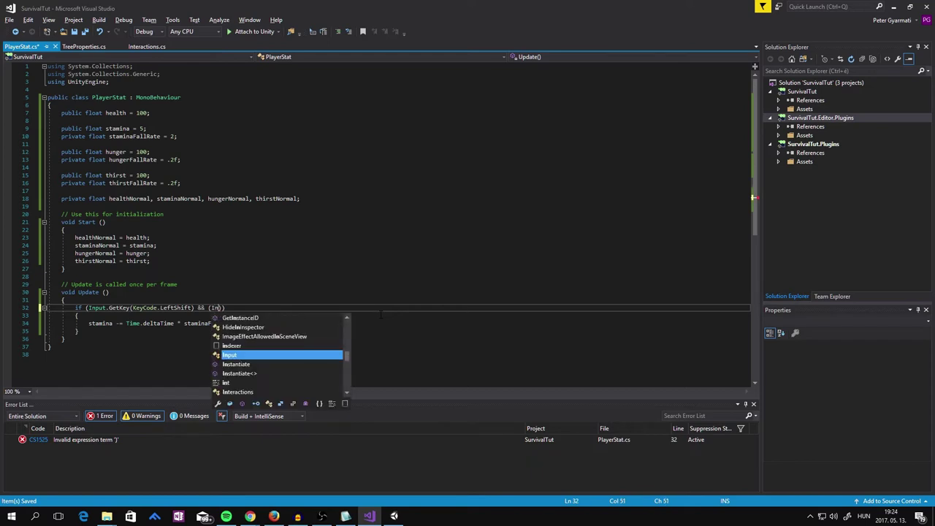
pyautogui.write('.')
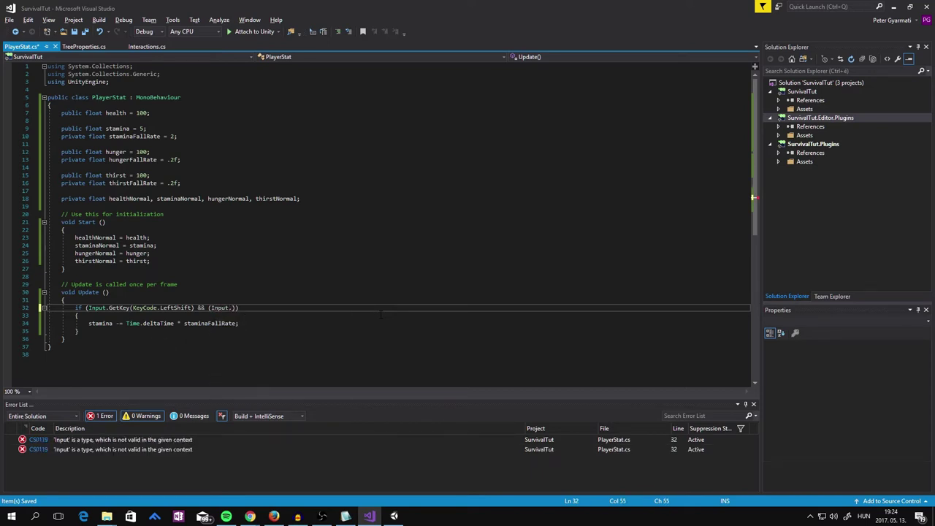
pyautogui.write('Get')
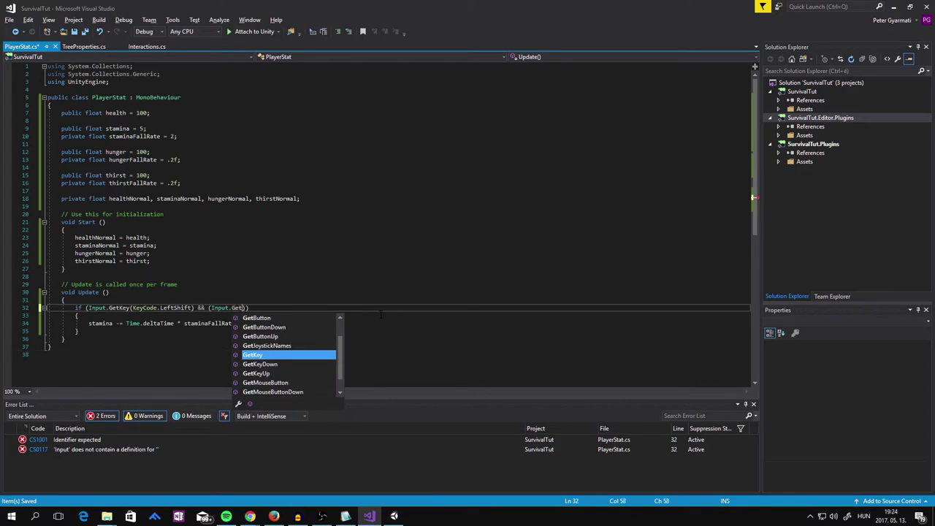
pyautogui.write('Axis(')
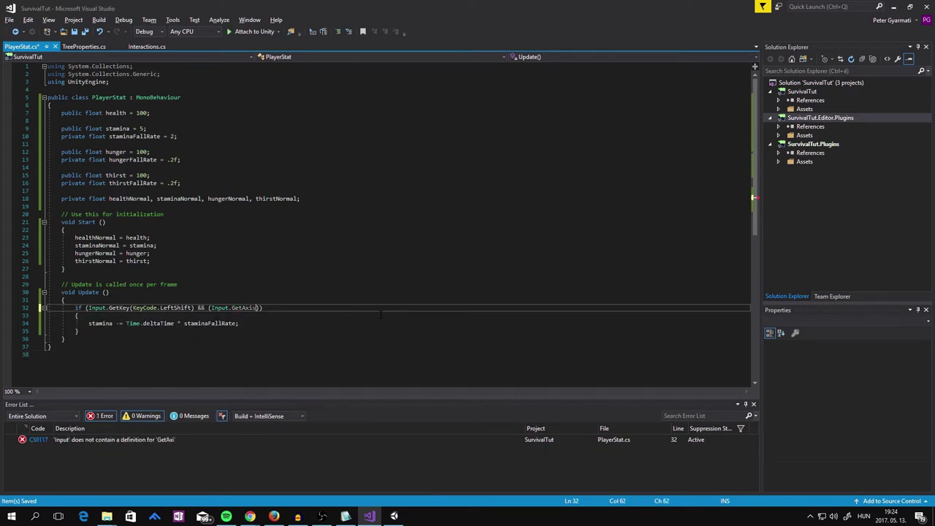
pyautogui.write('"')
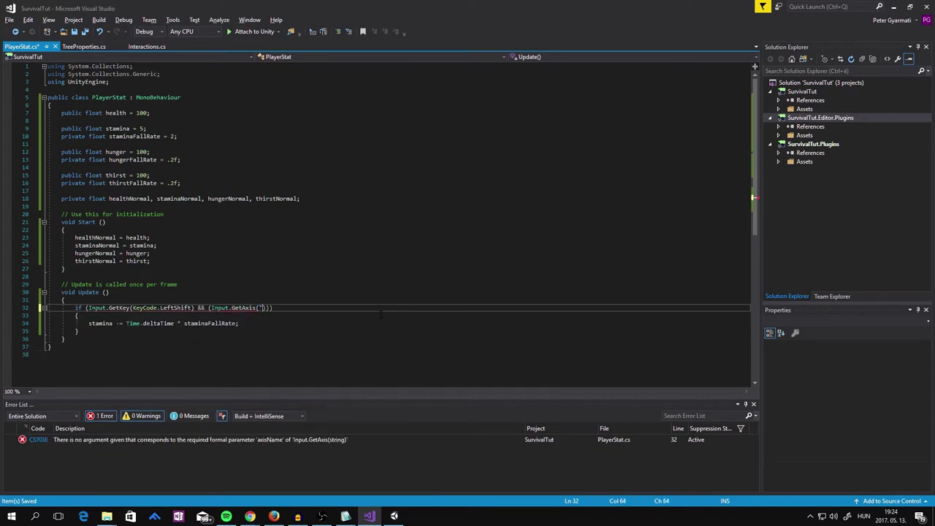
pyautogui.write('Vert')
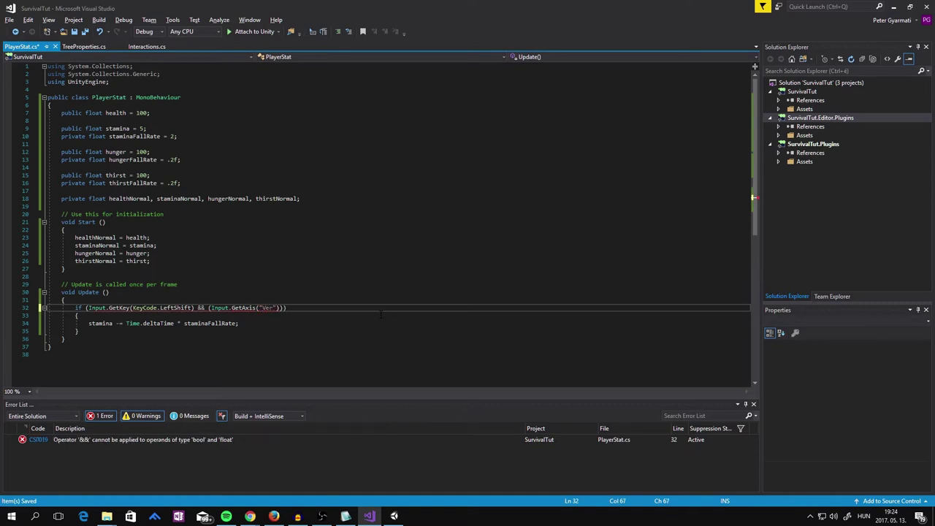
pyautogui.write('ical')
pyautogui.write('")')
pyautogui.write(' == 1')
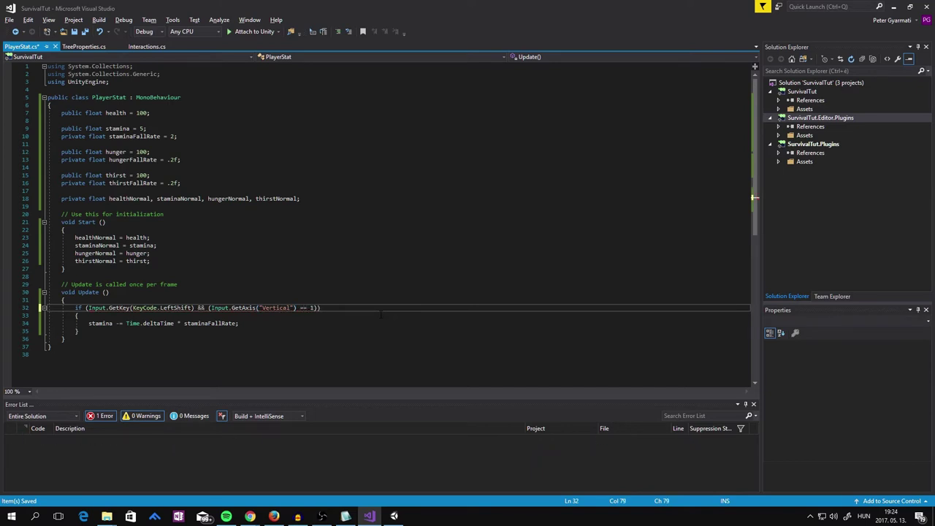
pyautogui.write(' |')
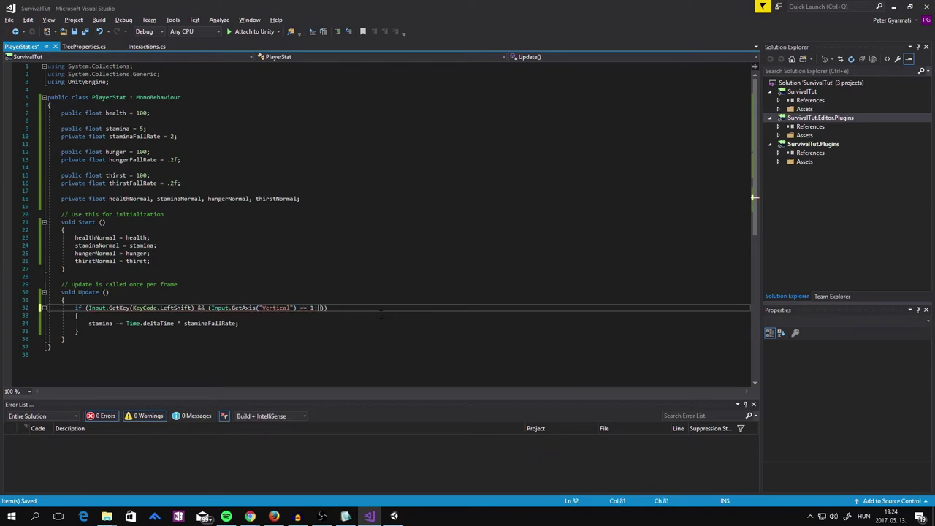
pyautogui.write('| ')
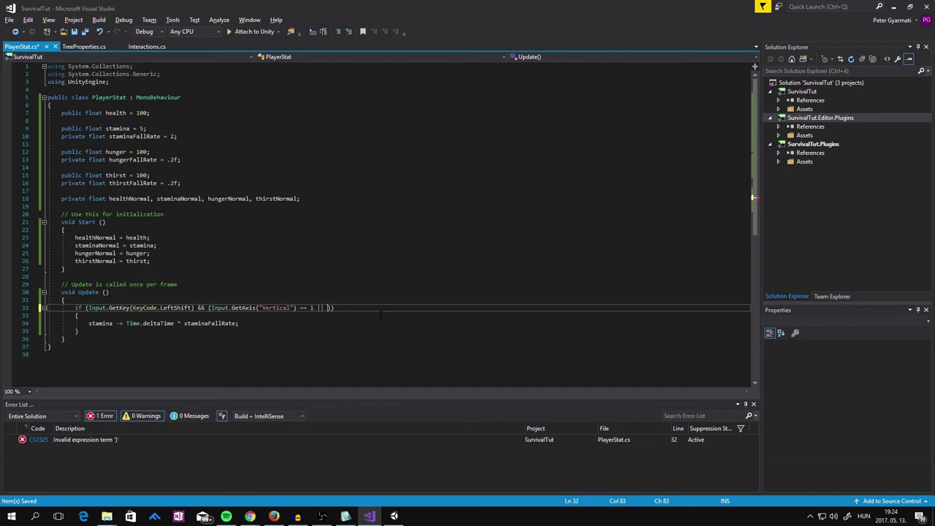
pyautogui.write('Input.')
pyautogui.write('GetA')
pyautogui.press('Tab')
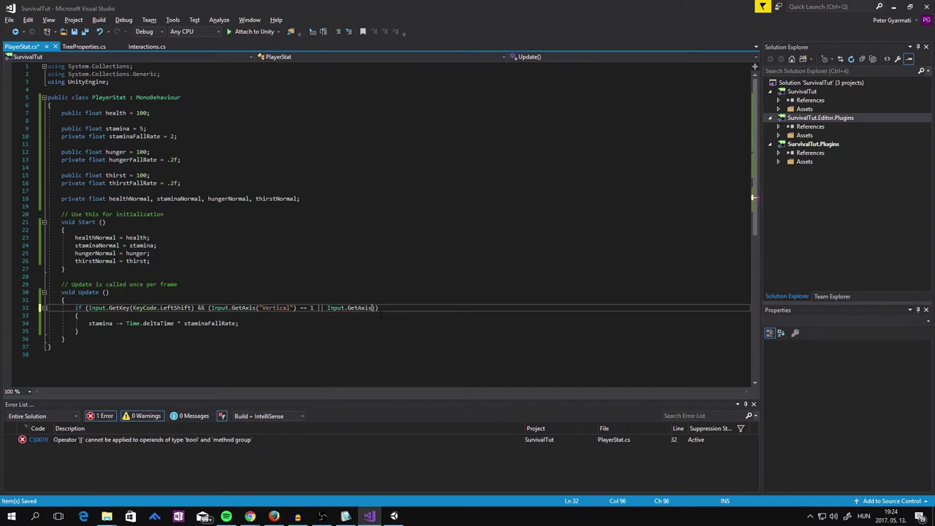
pyautogui.write('("')
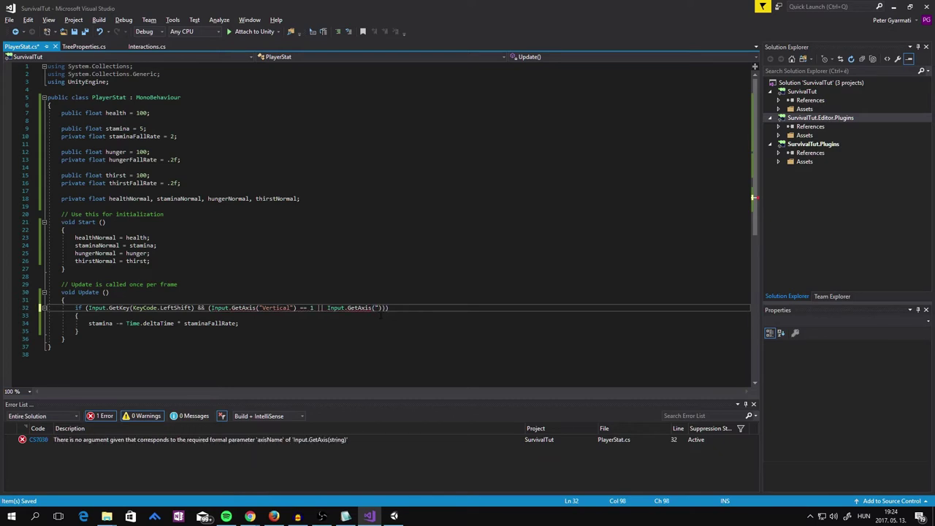
pyautogui.write('Hor')
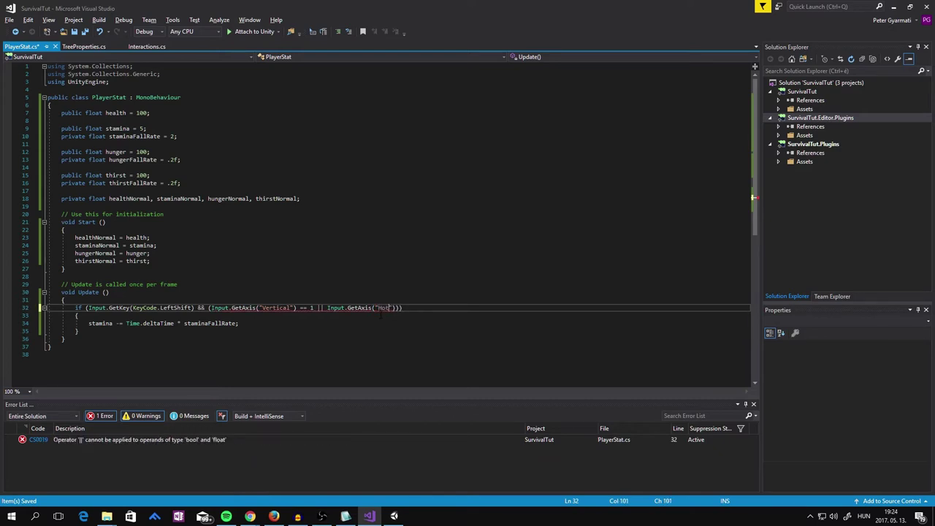
pyautogui.write('s')
pyautogui.write('z')
pyautogui.write('ontal"')
pyautogui.write(') ')
pyautogui.write('== 1))')
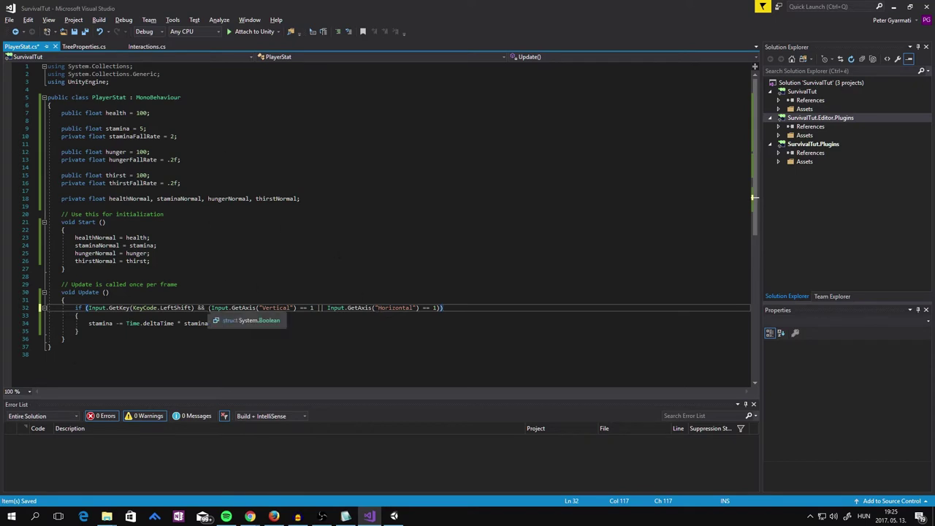
# Step: Review line 32's condition by selecting its LeftShift, Vertical axis and Horizontal axis checks
pyautogui.moveTo(208, 308); pyautogui.dragTo(454, 308)
pyautogui.hotkey('shift', 'Left')
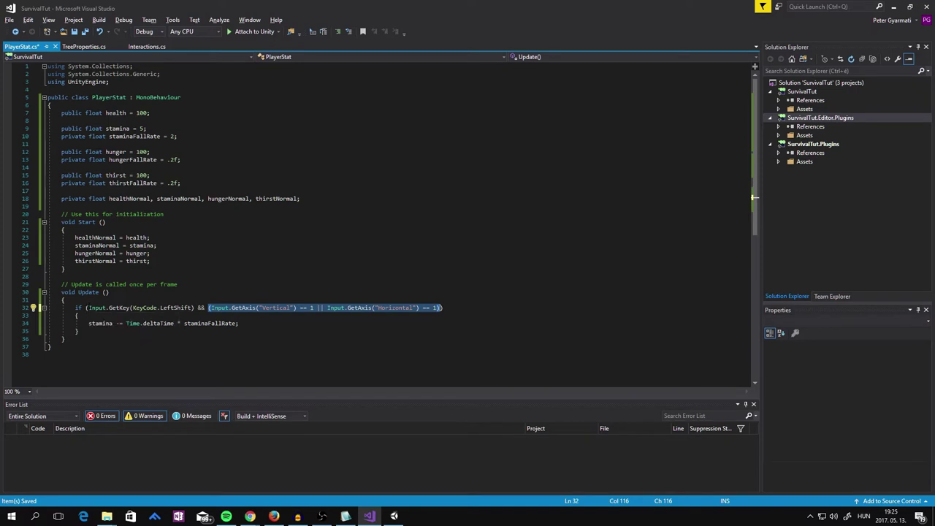
pyautogui.moveTo(88, 308); pyautogui.dragTo(195, 307)
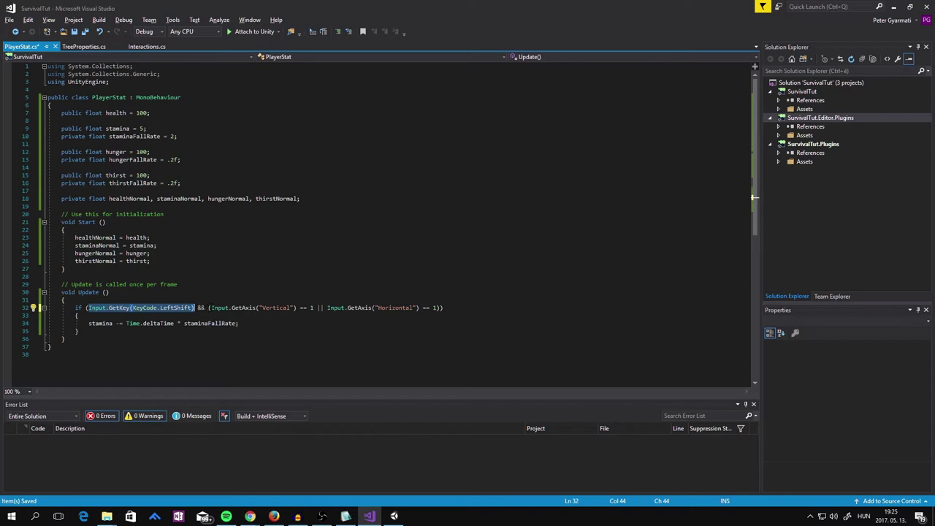
pyautogui.moveTo(209, 308); pyautogui.dragTo(314, 307)
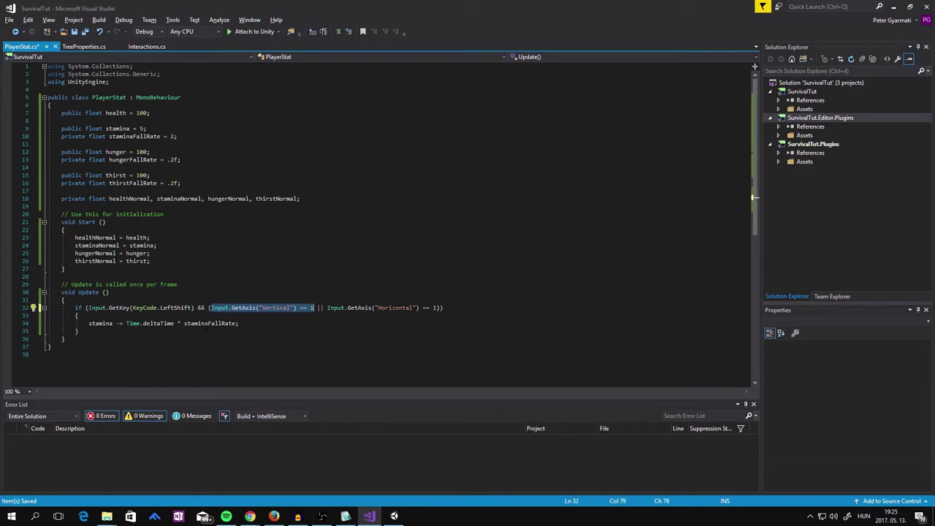
pyautogui.moveTo(326, 308); pyautogui.dragTo(443, 307)
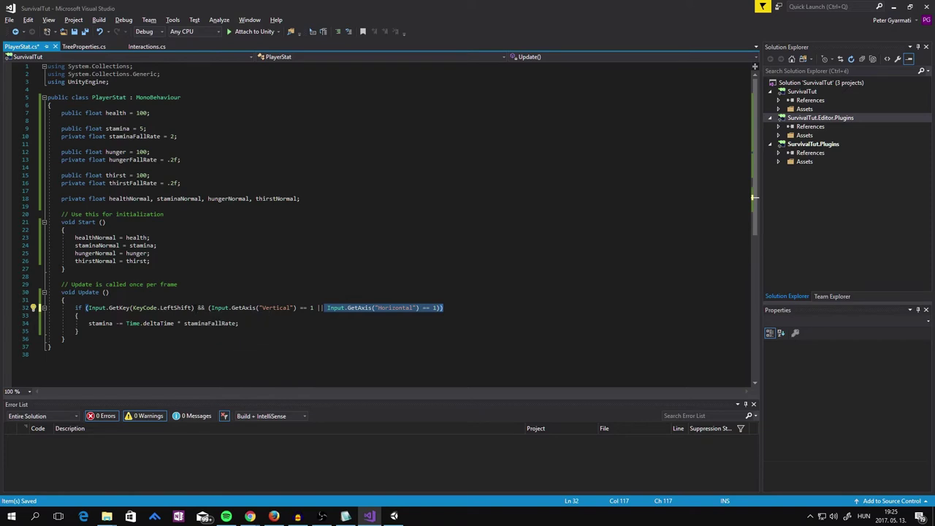
pyautogui.click(199, 308)
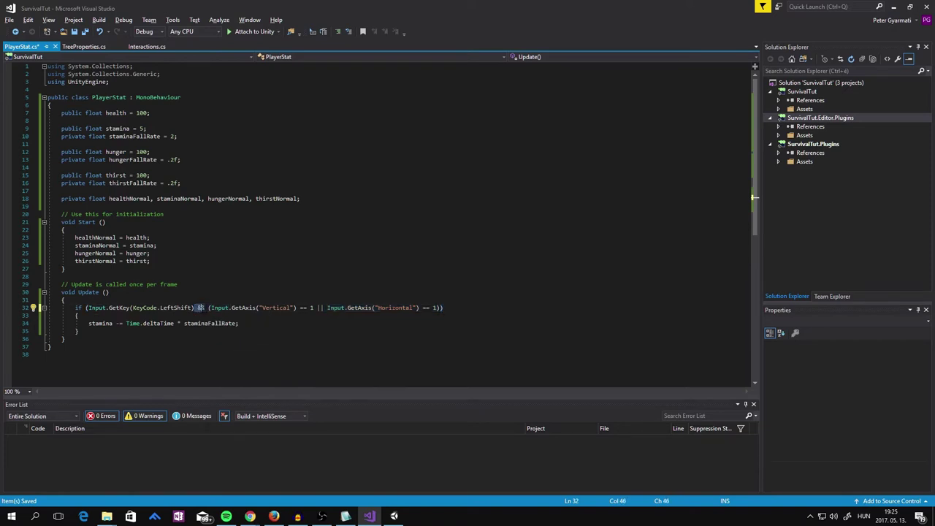
pyautogui.click(209, 307)
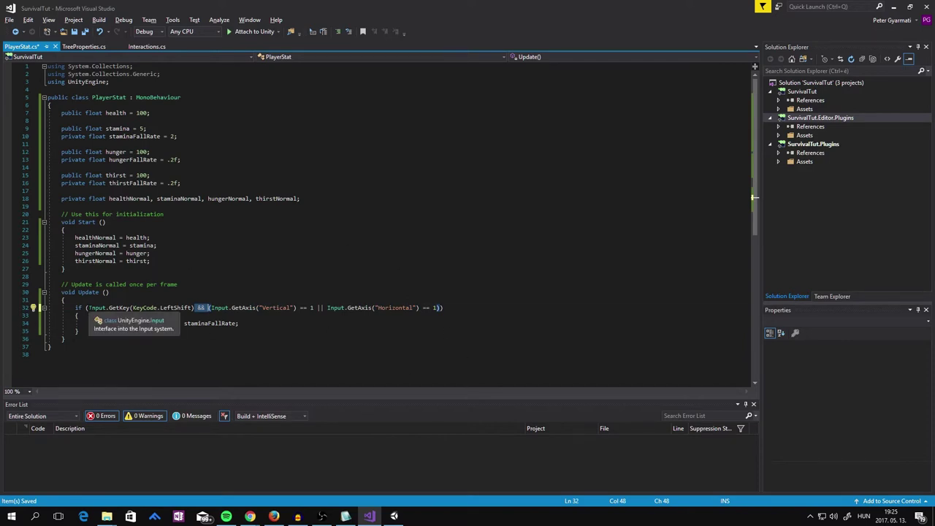
pyautogui.moveTo(88, 308); pyautogui.dragTo(429, 307)
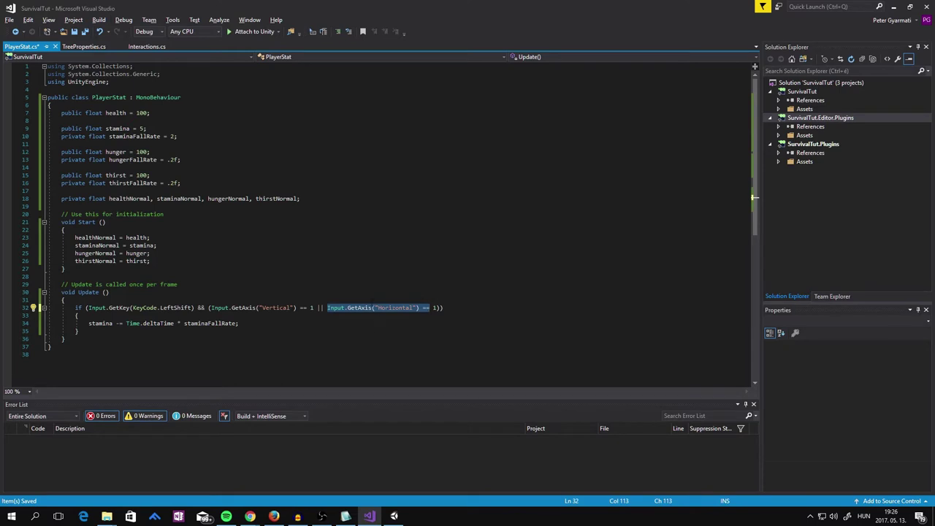
# Step: Insert blank lines after the stamina if-block's closing brace in Update
pyautogui.moveTo(209, 307); pyautogui.dragTo(427, 318)
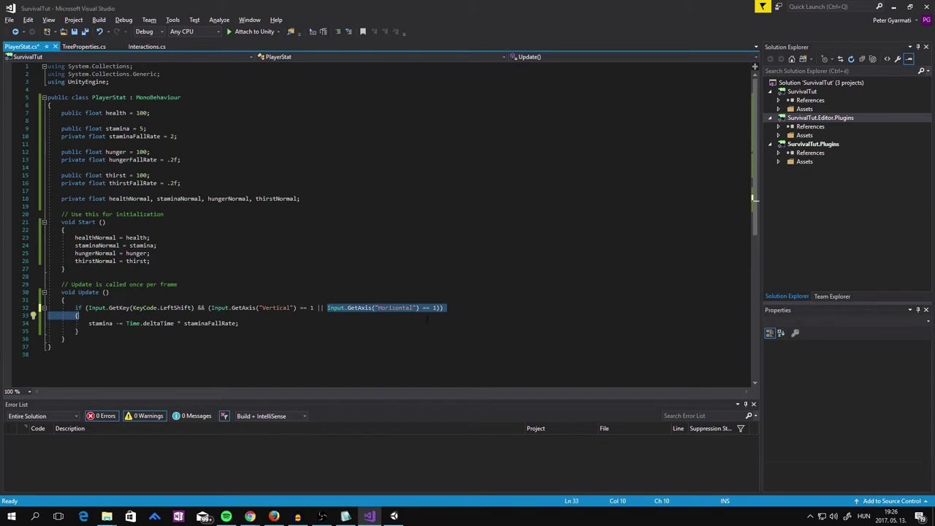
pyautogui.moveTo(210, 308); pyautogui.dragTo(79, 316)
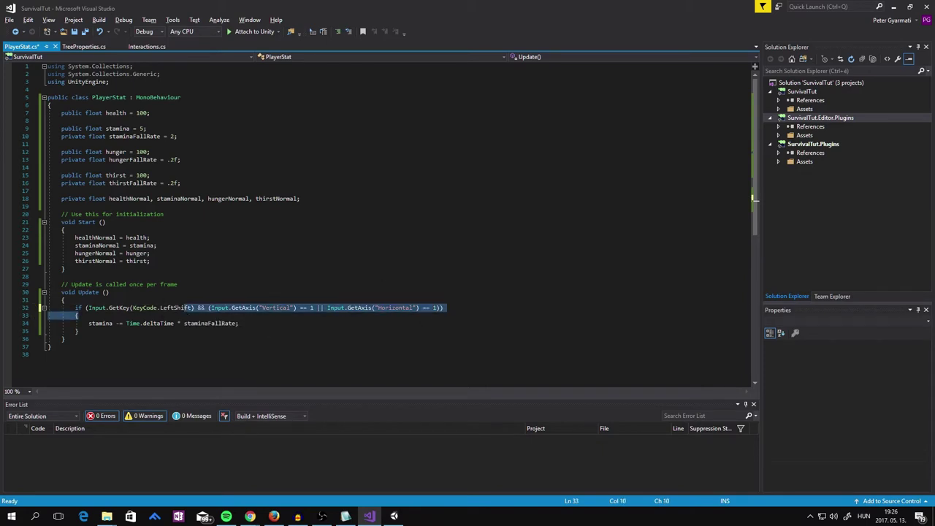
pyautogui.click(85, 308)
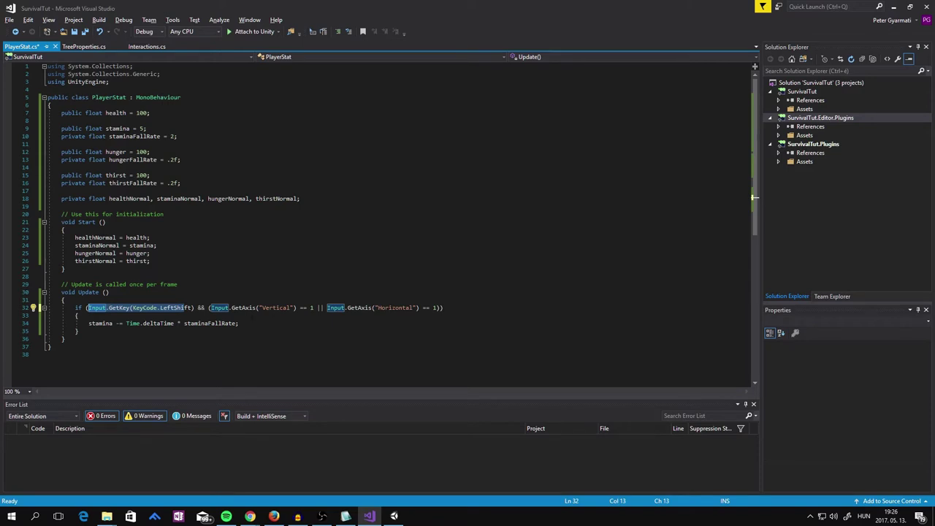
pyautogui.click(263, 323)
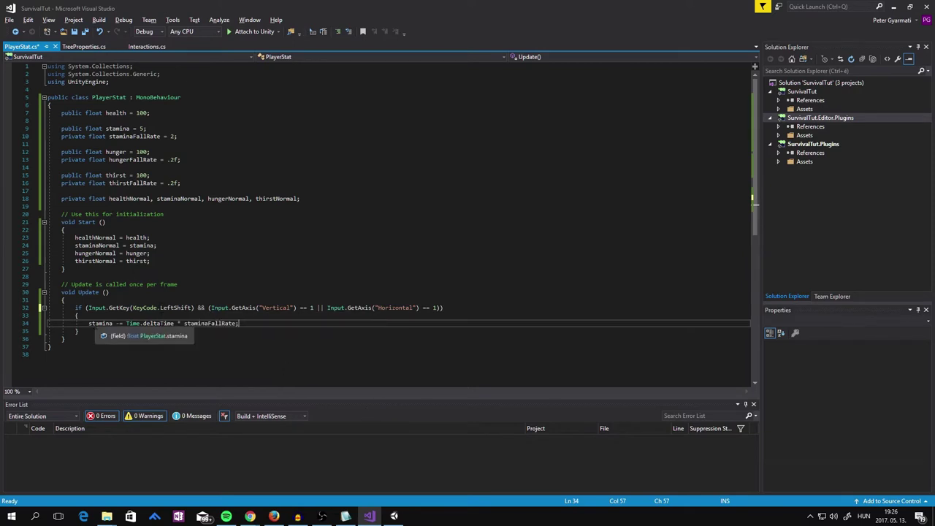
pyautogui.click(90, 332)
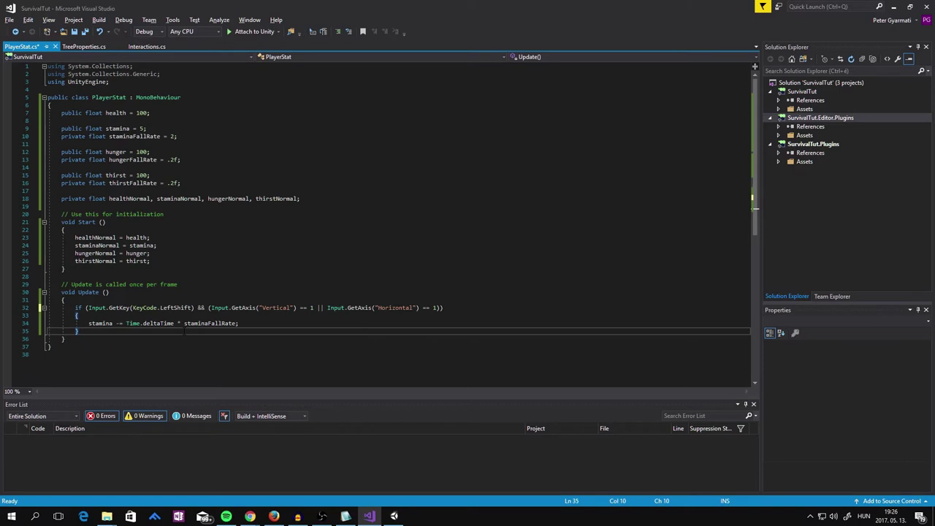
pyautogui.press('Return')
pyautogui.press('Return')
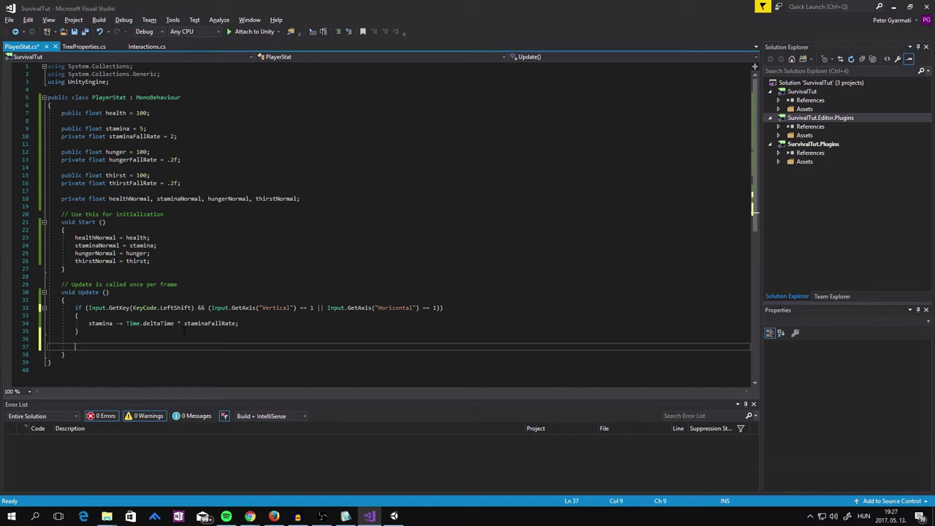
# Step: Add hunger -= Time.deltaTime * hungerFallRate; on line 37 of Update
pyautogui.write('hunger')
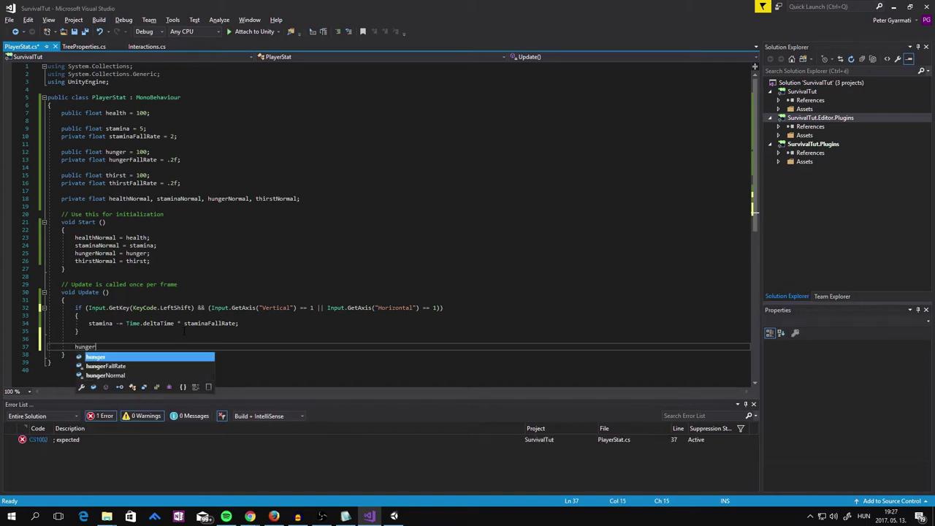
pyautogui.press('BackSpace')
pyautogui.press('BackSpace')
pyautogui.press('BackSpace')
pyautogui.press('BackSpace')
pyautogui.press('BackSpace')
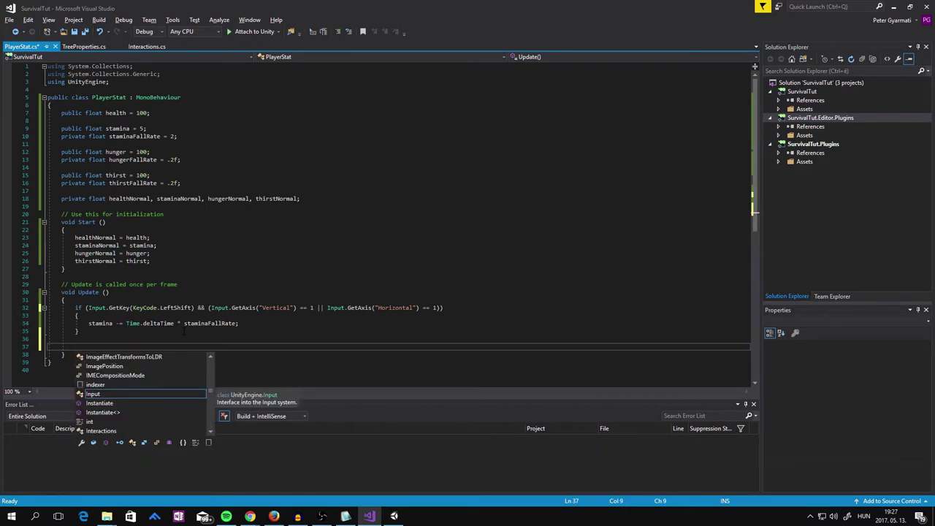
pyautogui.write('hunger -')
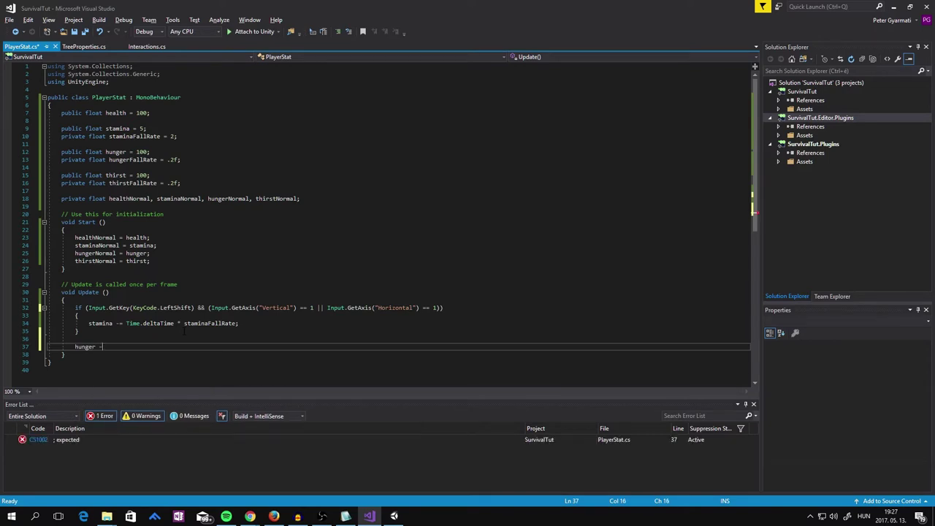
pyautogui.write('= ')
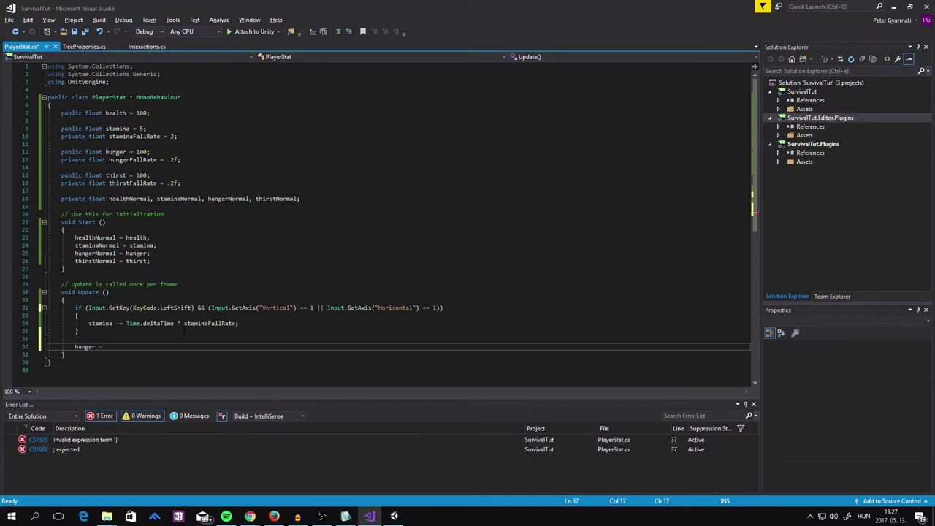
pyautogui.write('Time')
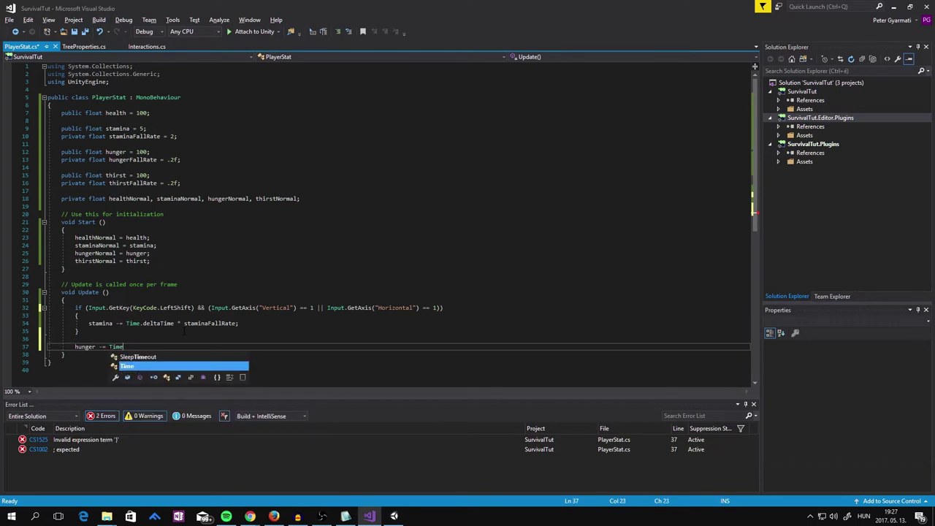
pyautogui.write('.del')
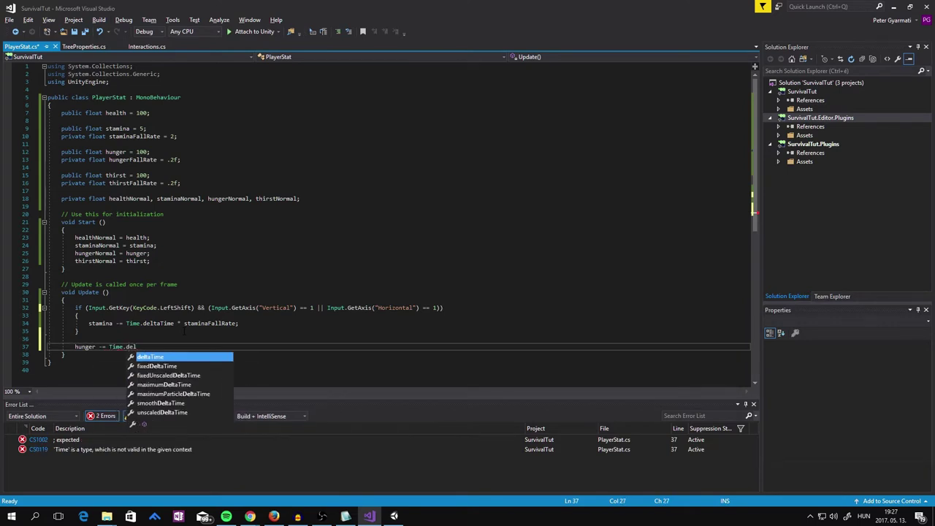
pyautogui.write('taTime * ')
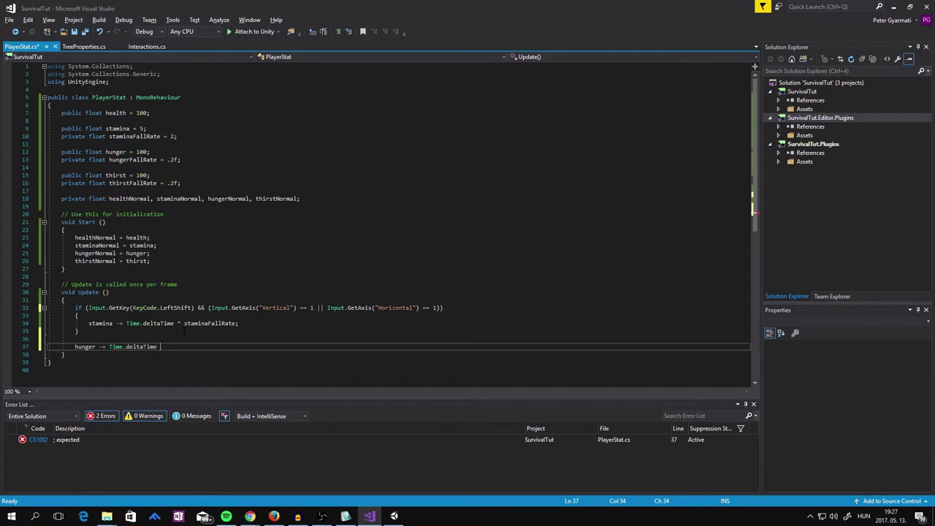
pyautogui.write('hun')
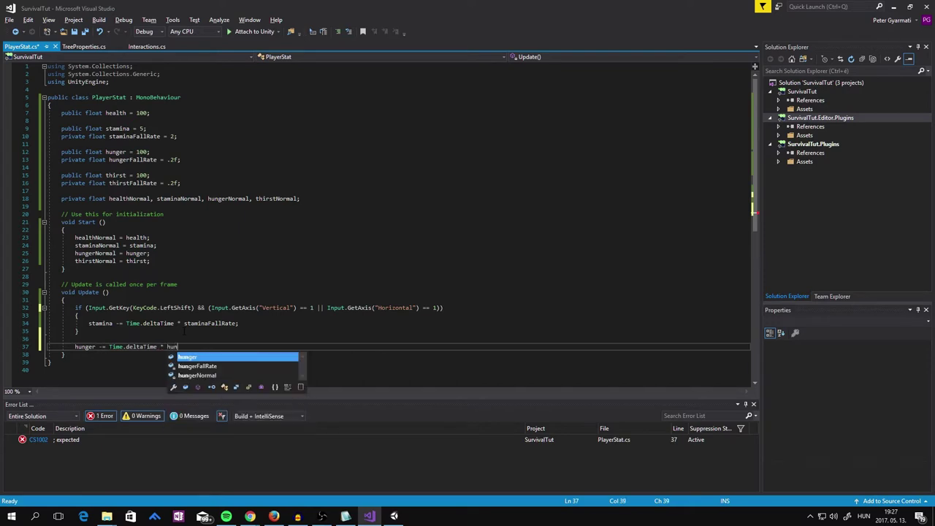
pyautogui.press('Down')
pyautogui.press('Tab')
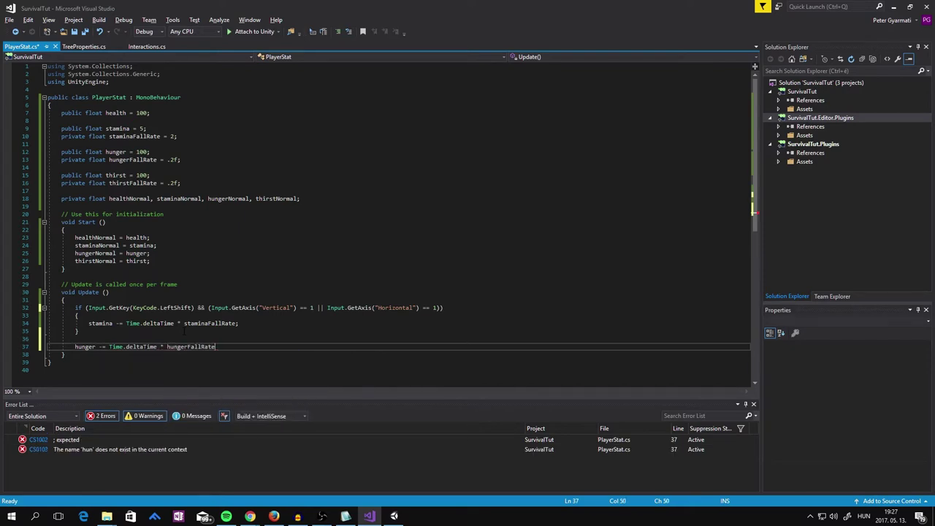
pyautogui.write(';')
pyautogui.press('Return')
# Step: Add thirst -= Time.deltaTime * thirstFallRate; and open an empty line above the hunger statement
pyautogui.write('t')
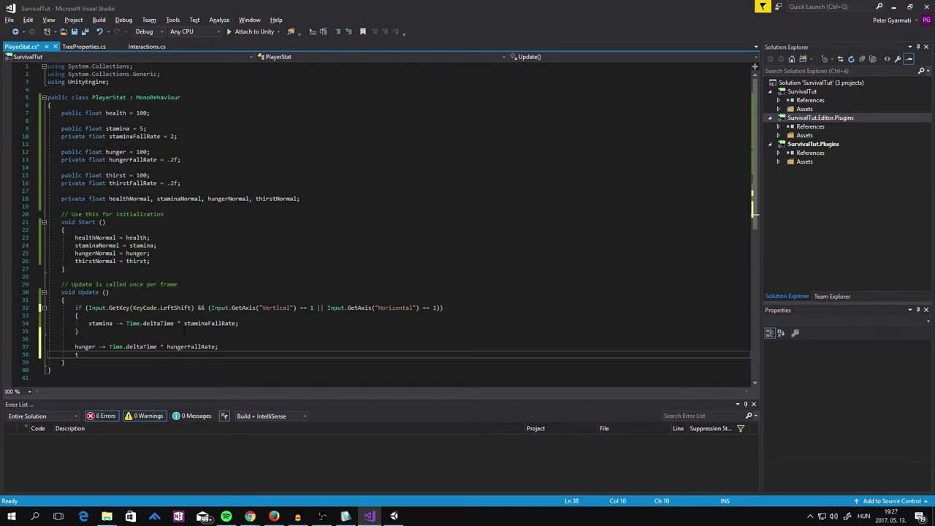
pyautogui.write('hirst')
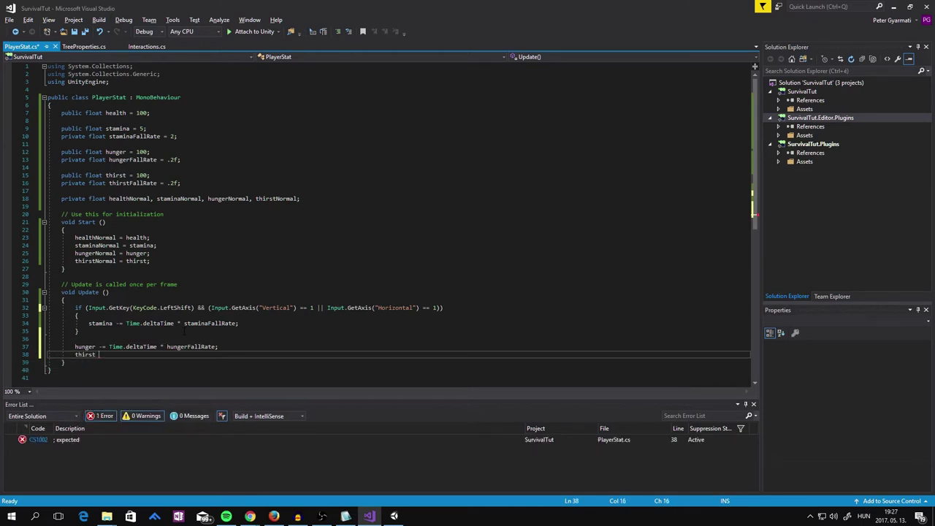
pyautogui.write(' -= ')
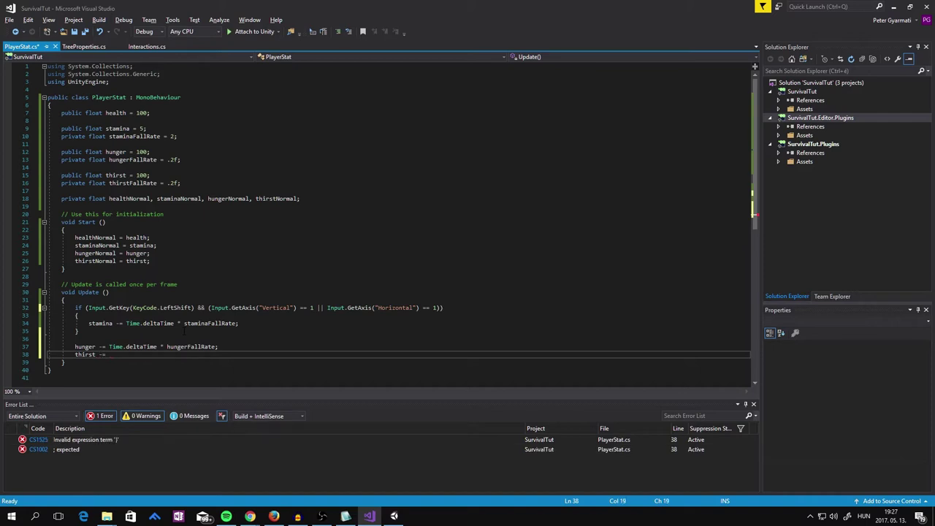
pyautogui.write('Time.')
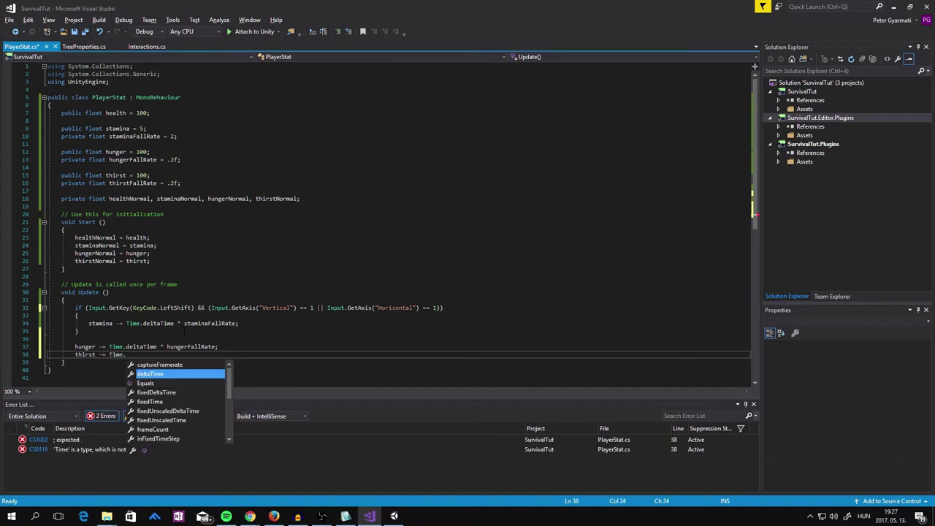
pyautogui.write('delat')
pyautogui.press('Return')
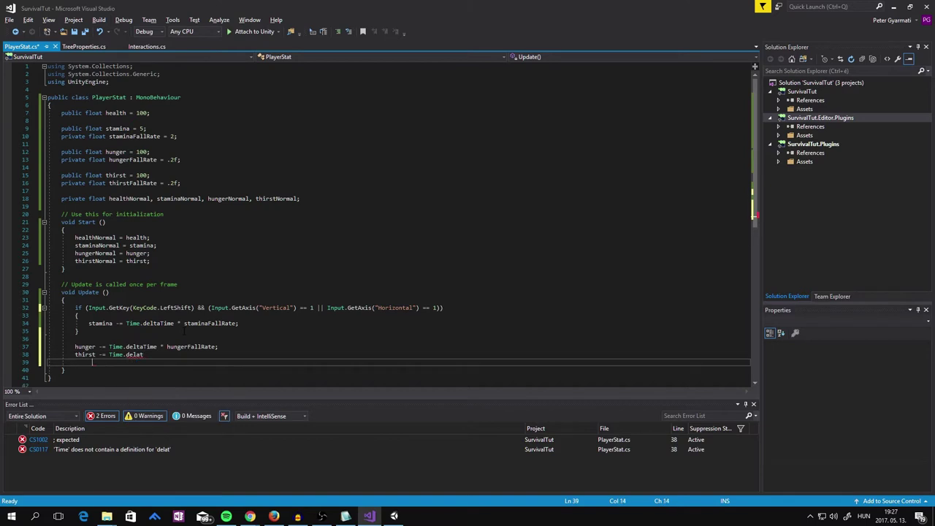
pyautogui.press('BackSpace')
pyautogui.press('BackSpace')
pyautogui.press('BackSpace')
pyautogui.press('BackSpace')
pyautogui.press('BackSpace')
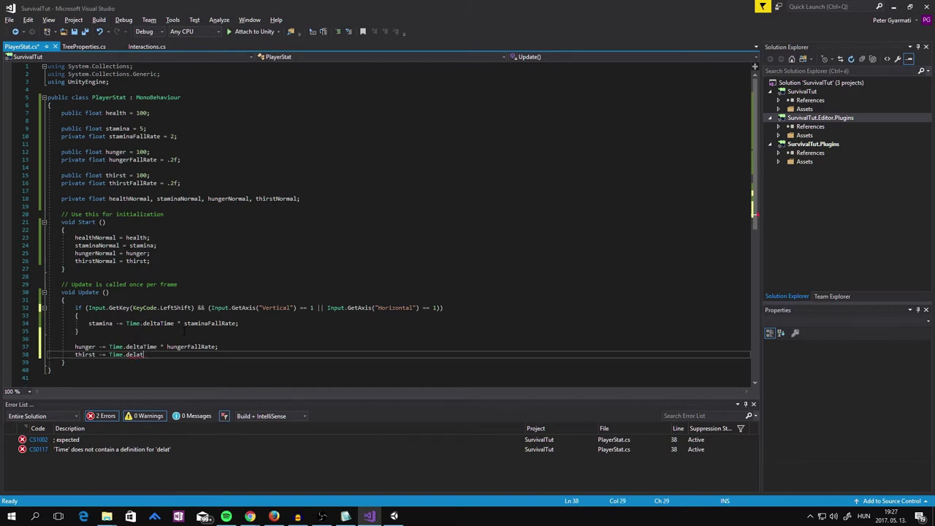
pyautogui.press('BackSpace')
pyautogui.press('BackSpace')
pyautogui.press('BackSpace')
pyautogui.press('BackSpace')
pyautogui.write('elt')
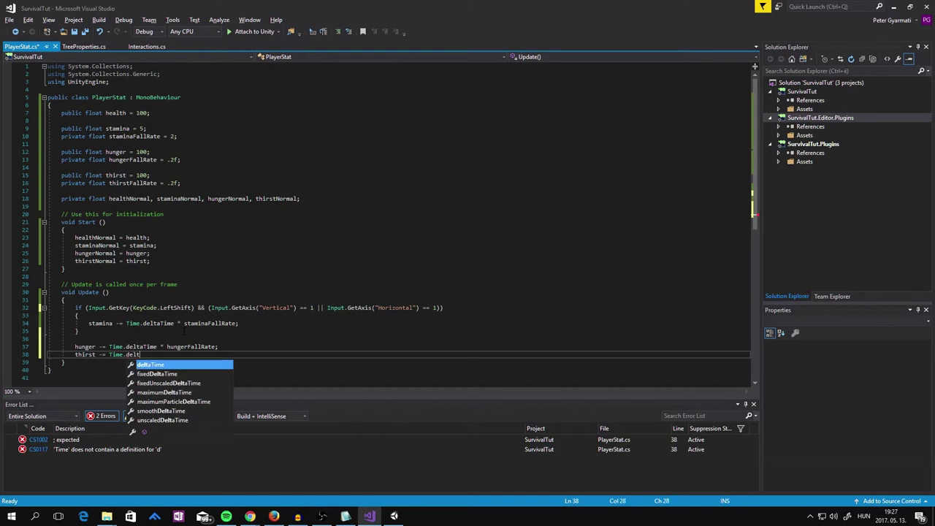
pyautogui.write('a')
pyautogui.press('Tab')
pyautogui.write('* ')
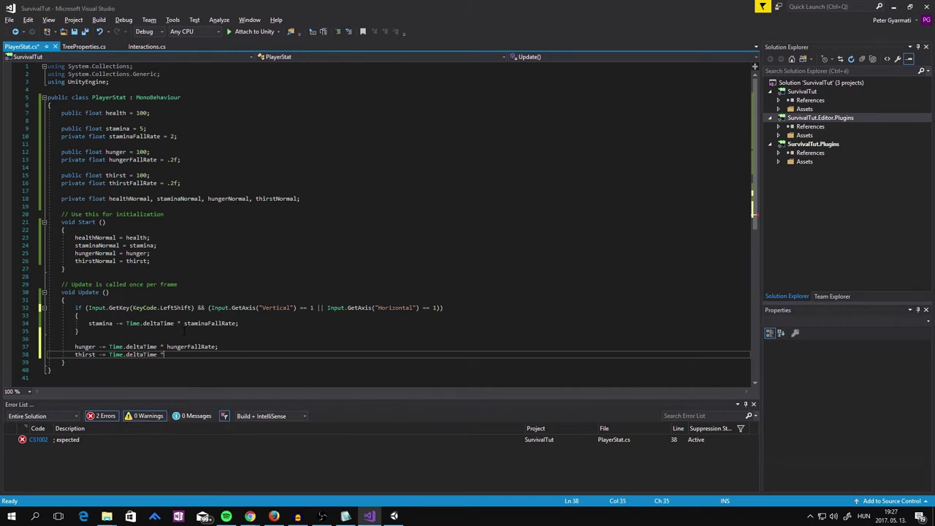
pyautogui.write('thir')
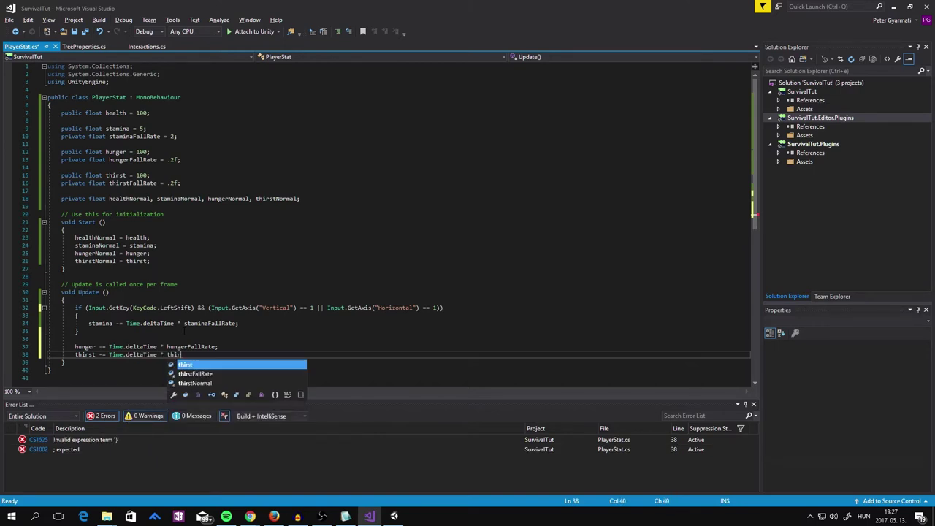
pyautogui.press('Down')
pyautogui.press('Tab')
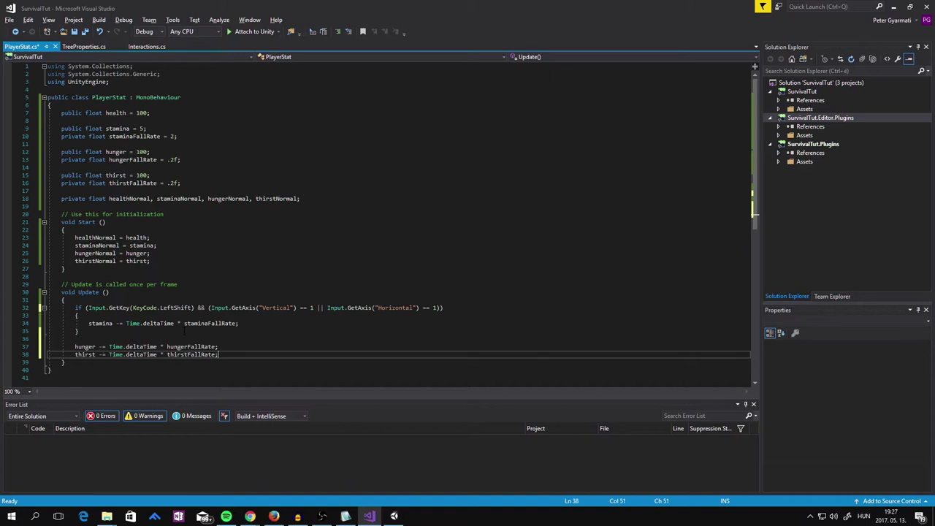
pyautogui.press('Up')
pyautogui.press('Up')
pyautogui.press('Return')
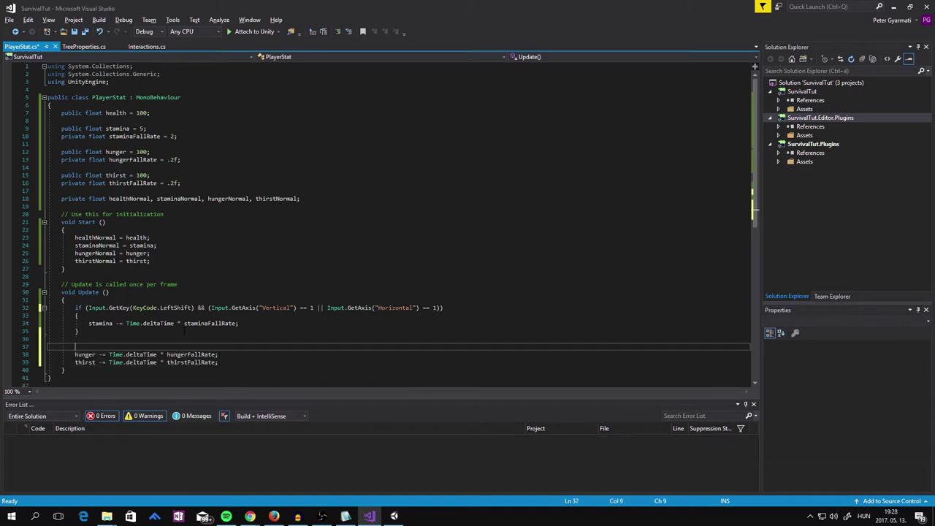
# Step: Write an if(hunger <= 0) condition with an empty brace body above the hunger statement
pyautogui.write('if( ')
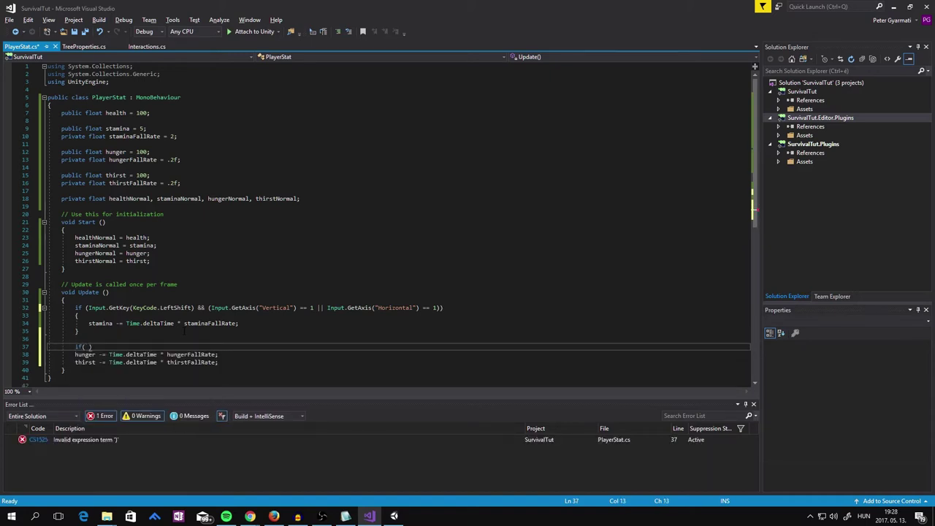
pyautogui.write('hunge')
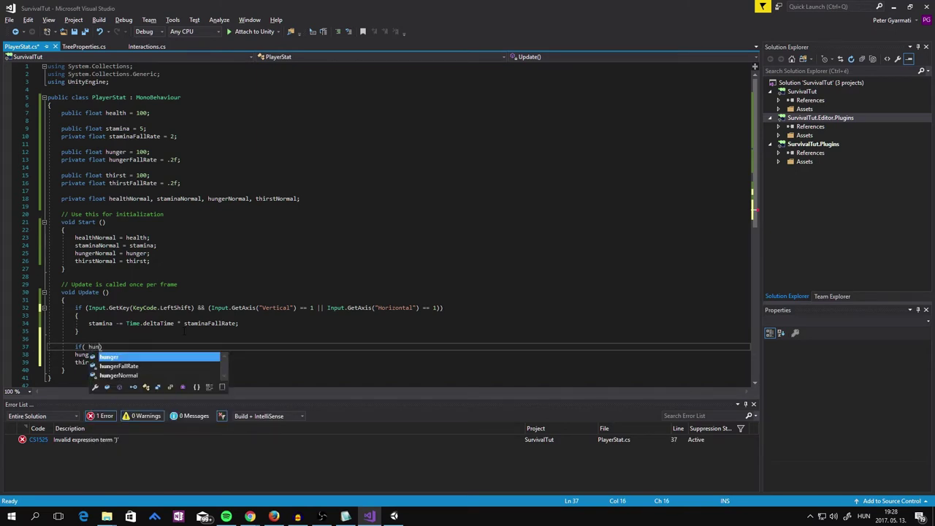
pyautogui.write('r ')
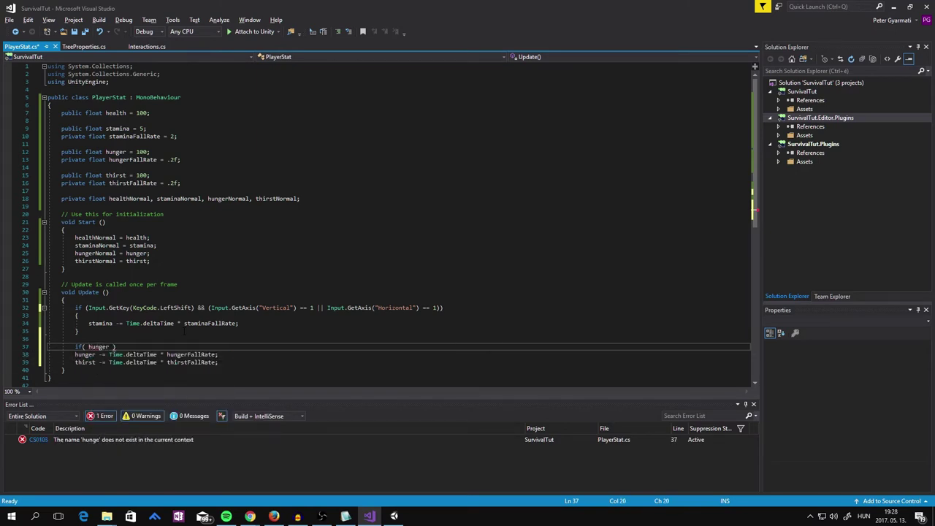
pyautogui.write('<= ')
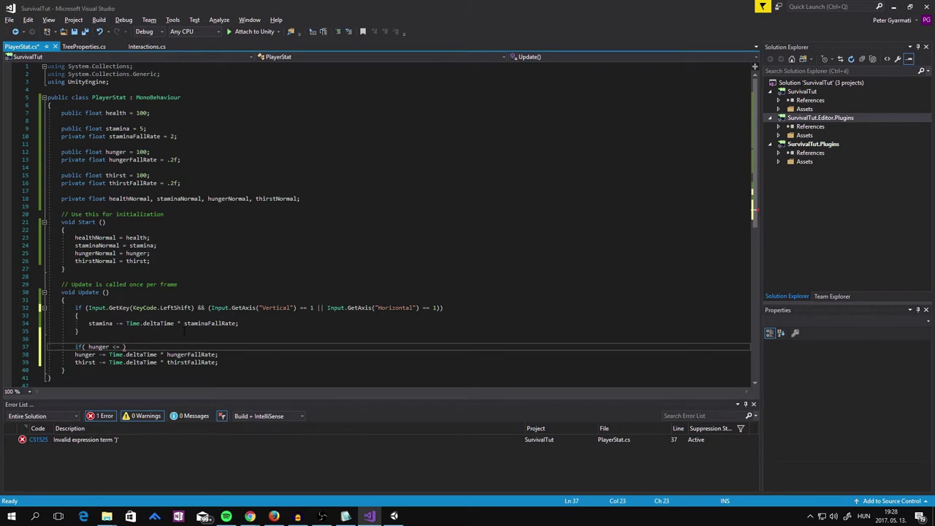
pyautogui.write('0')
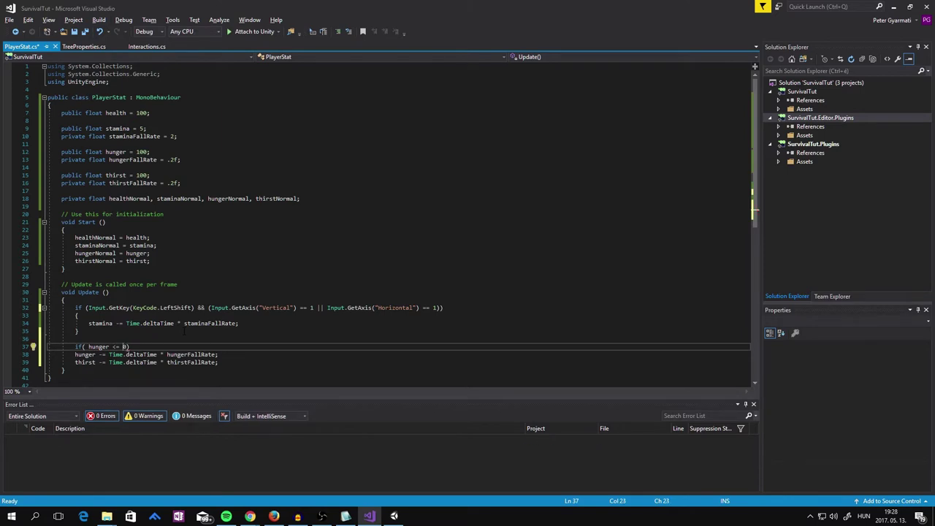
pyautogui.press('BackSpace')
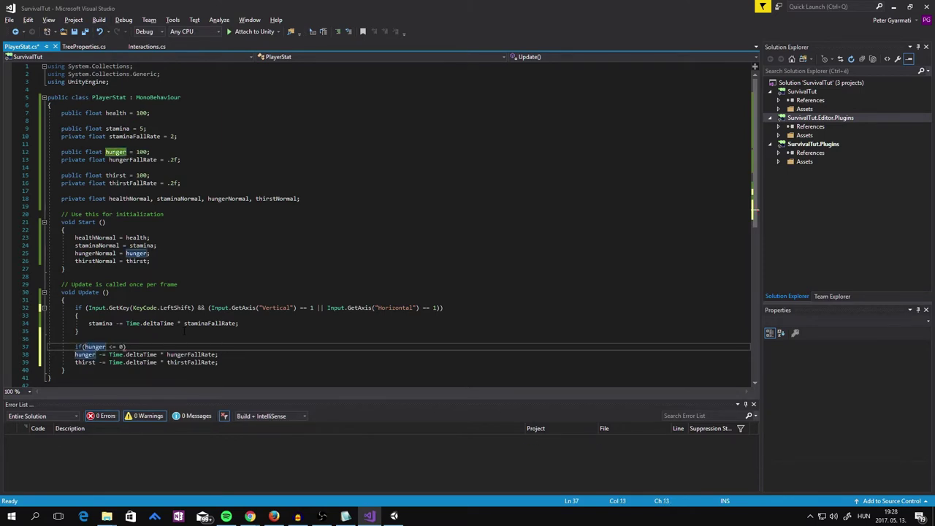
pyautogui.press('Right')
pyautogui.press('Right')
pyautogui.press('Right')
pyautogui.press('Return')
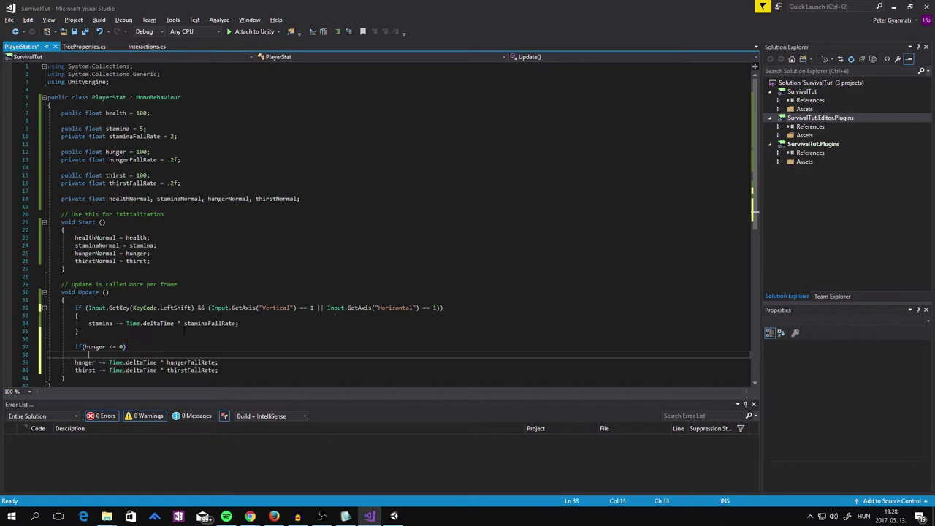
pyautogui.press('Return')
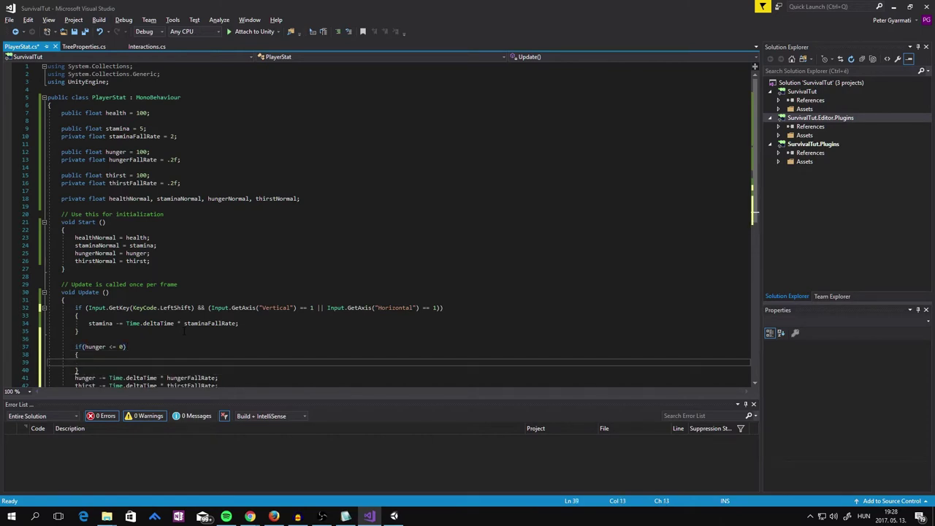
# Step: Move the hunger drain statement into the if block, indent it, and add a line below
pyautogui.scroll(-3, 183, 331)
pyautogui.moveTo(219, 308); pyautogui.dragTo(76, 308)
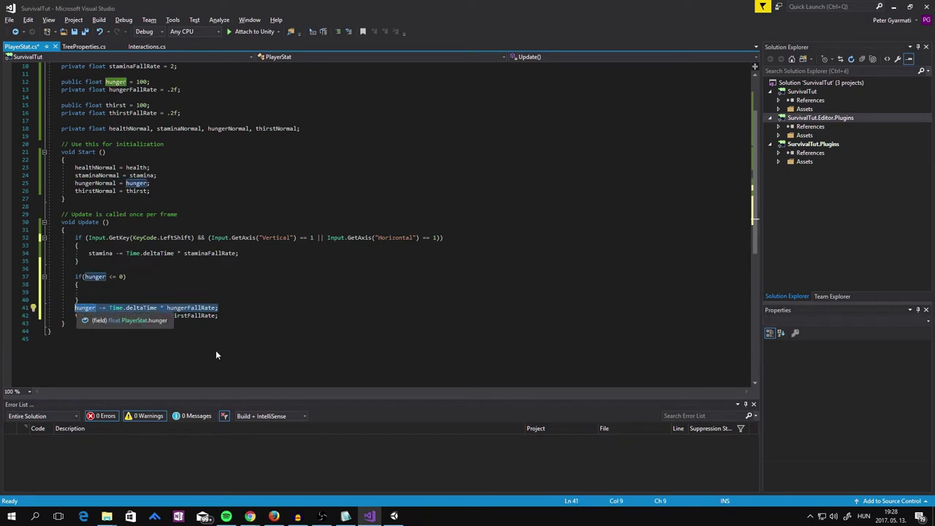
pyautogui.moveTo(146, 307); pyautogui.dragTo(45, 292)
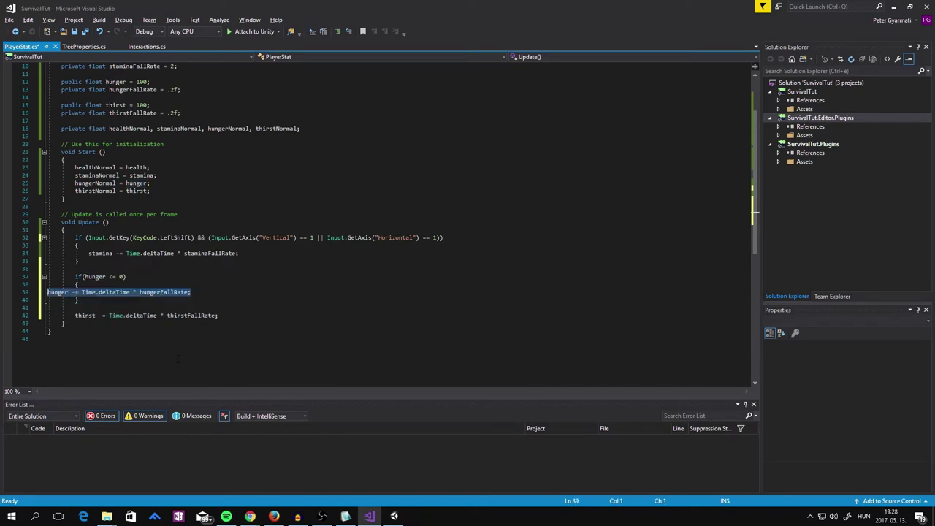
pyautogui.click(50, 292)
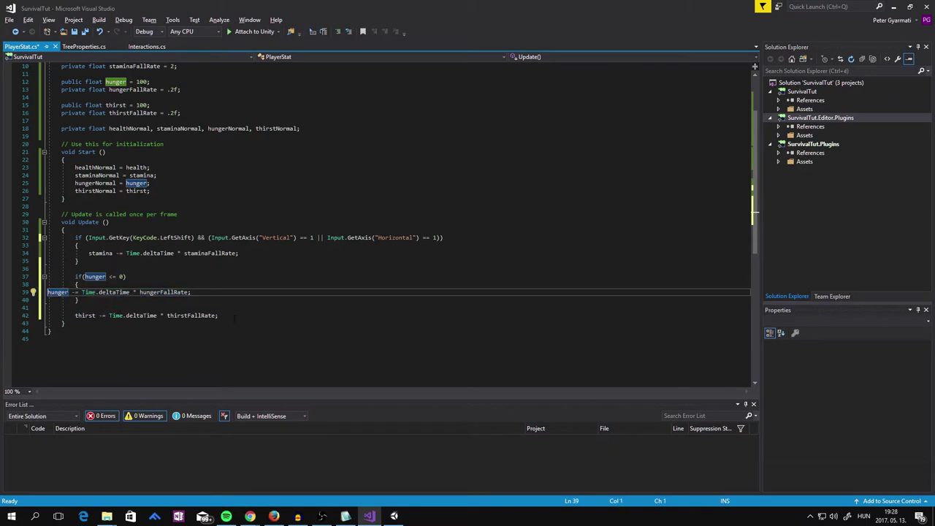
pyautogui.press('Tab')
pyautogui.press('Tab')
pyautogui.press('Tab')
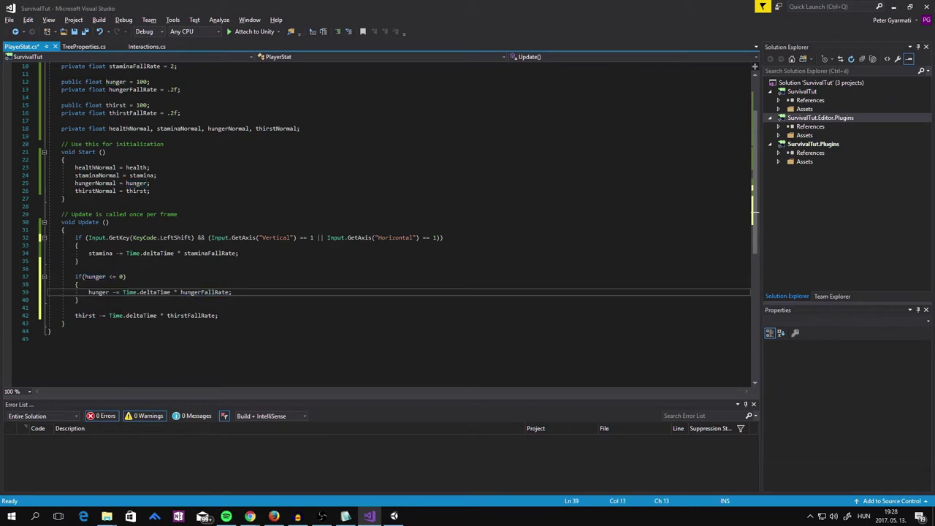
pyautogui.click(74, 308)
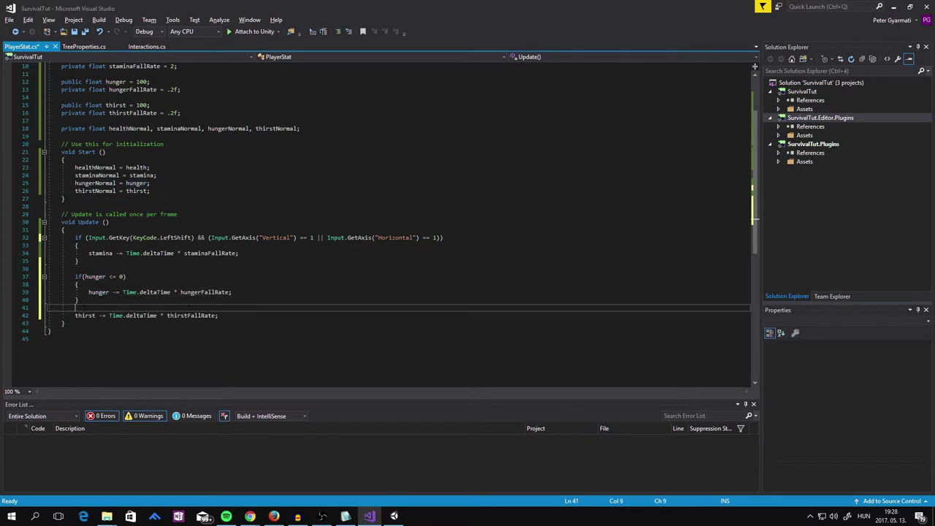
pyautogui.press('Return')
# Step: Write an if(thirst <= 0) condition with an empty brace body
pyautogui.write('if(')
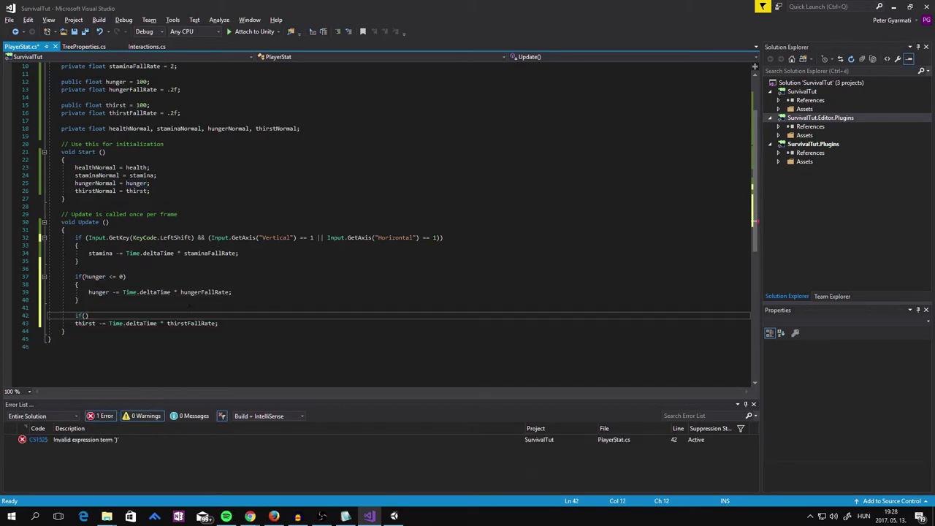
pyautogui.write('thirst')
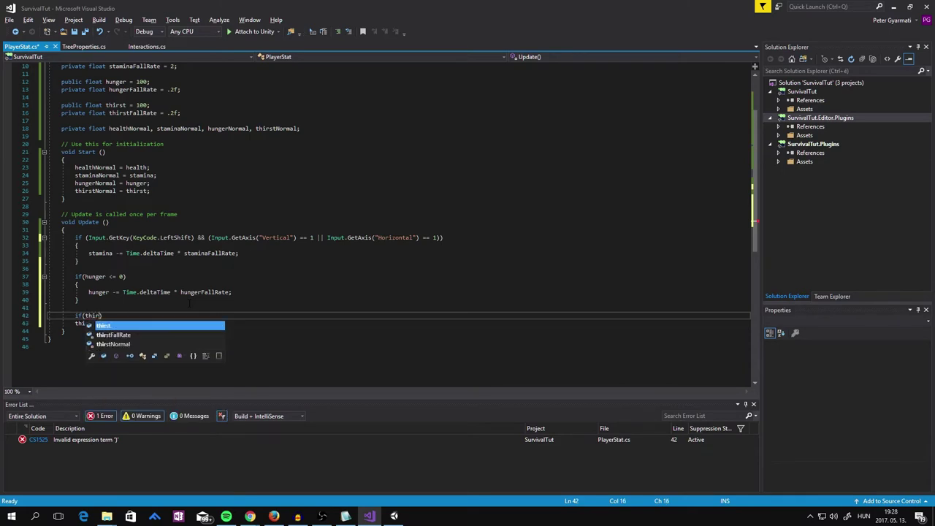
pyautogui.write(' <')
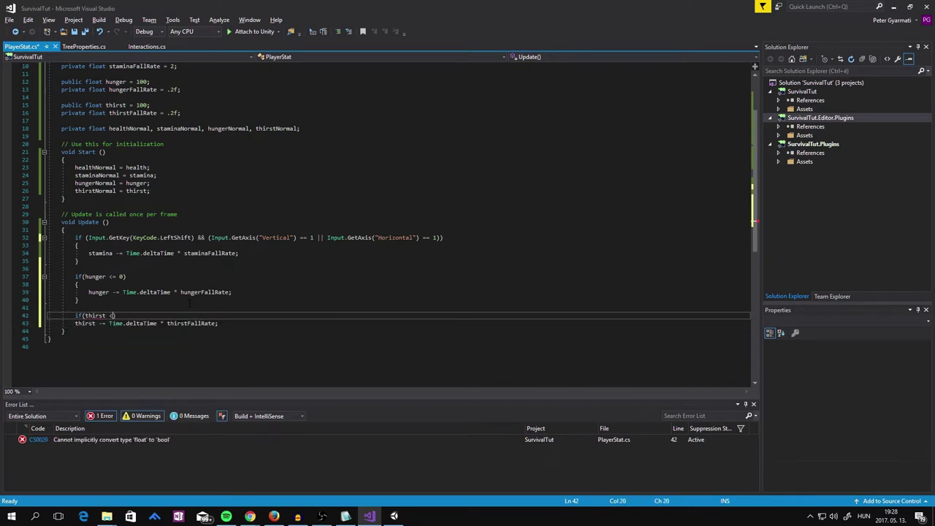
pyautogui.write('= 0)')
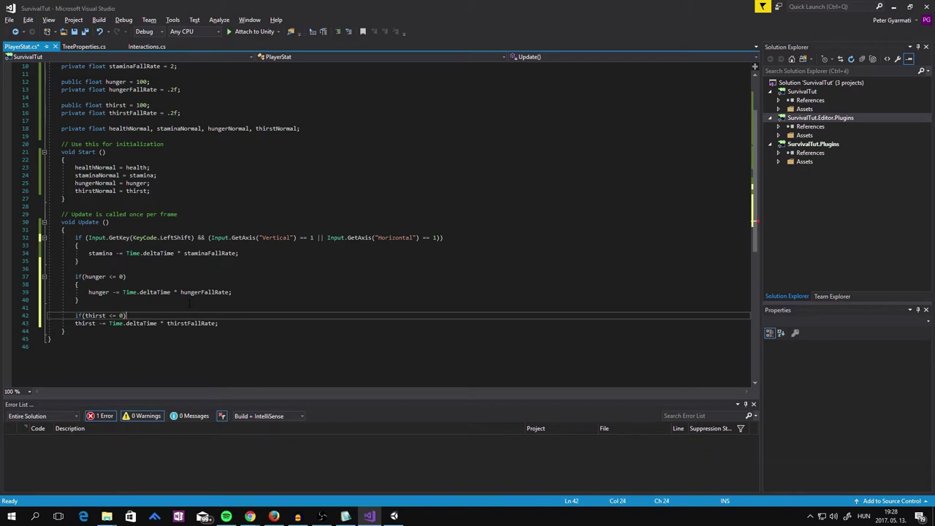
pyautogui.press('Return')
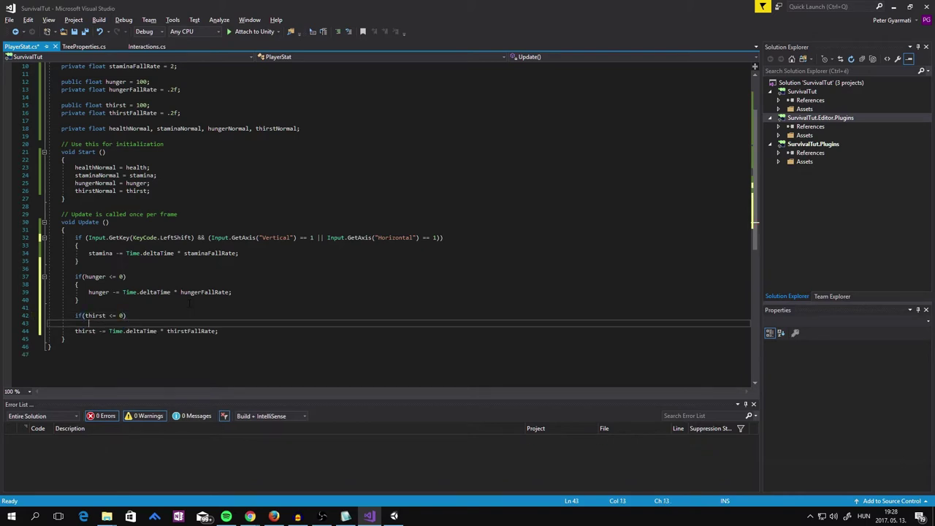
pyautogui.write('{')
pyautogui.press('Return')
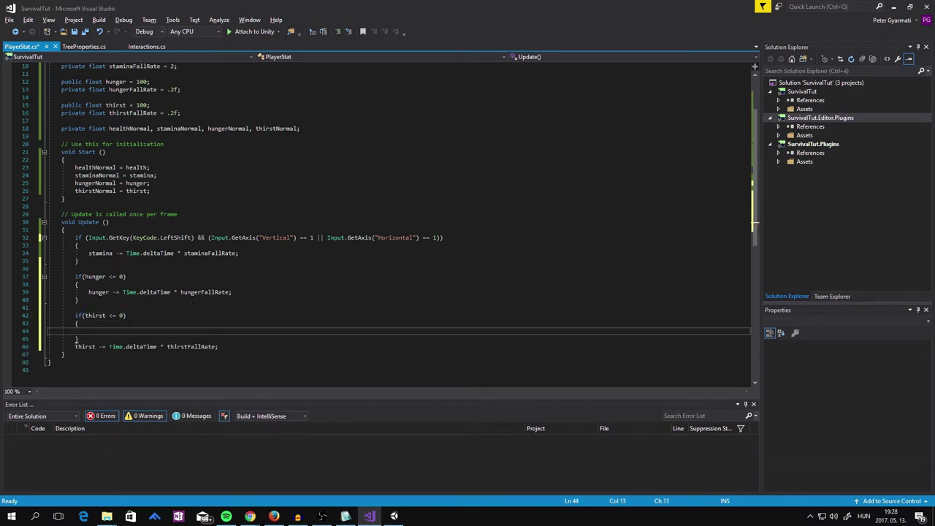
# Step: Cut the thirst drain statement into the new block and save PlayerStat.cs
pyautogui.moveTo(221, 348); pyautogui.dragTo(75, 347)
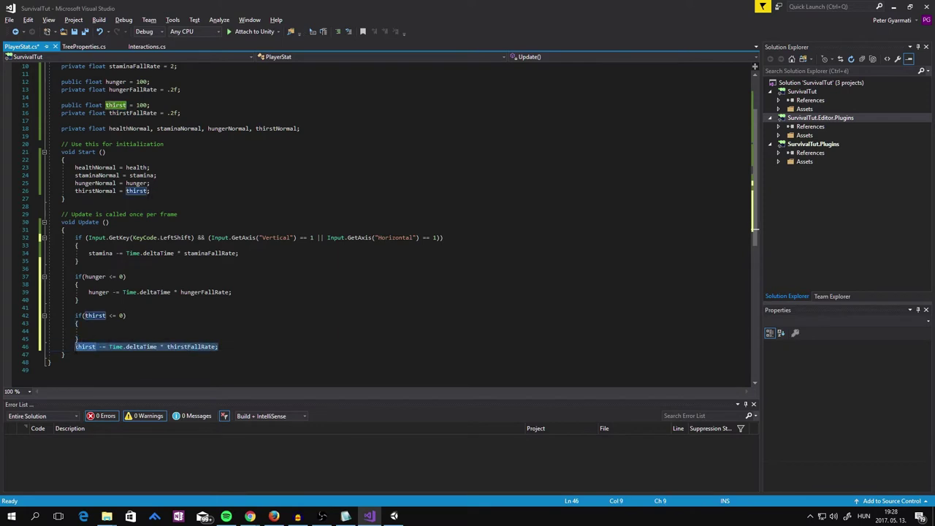
pyautogui.hotkey('ctrl', 'x')
pyautogui.click(105, 332)
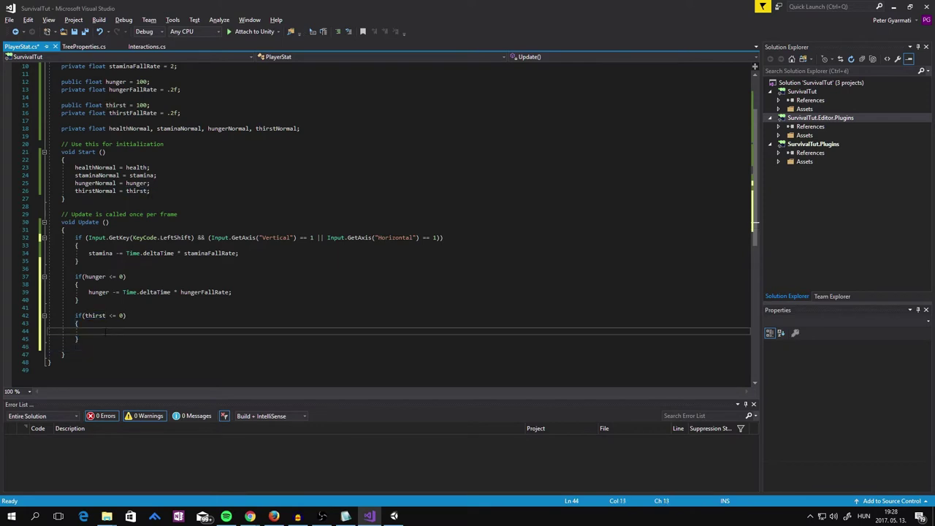
pyautogui.hotkey('ctrl', 'v')
pyautogui.hotkey('ctrl', 's')
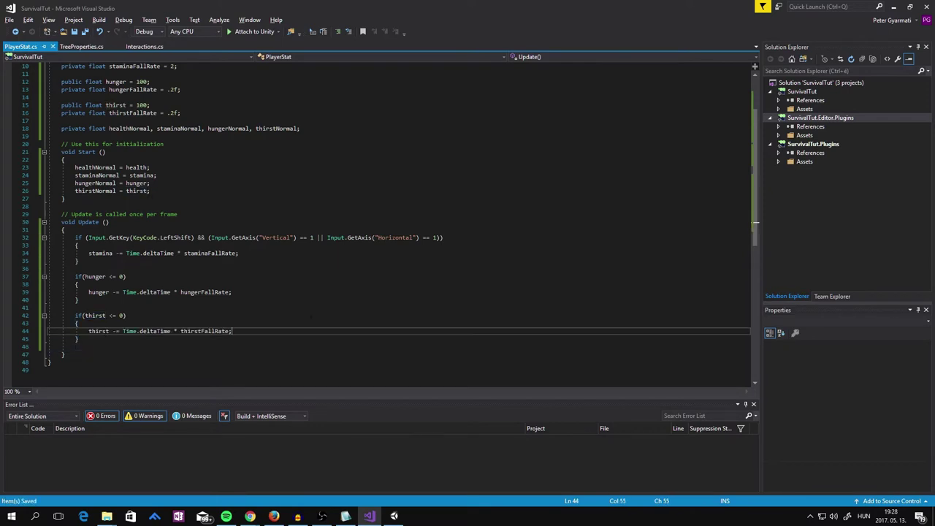
# Step: Play-test in Unity with WASD and Shift: Stamina drops below zero, Hunger and Thirst stay 100
pyautogui.click(394, 516)
pyautogui.click(448, 29)
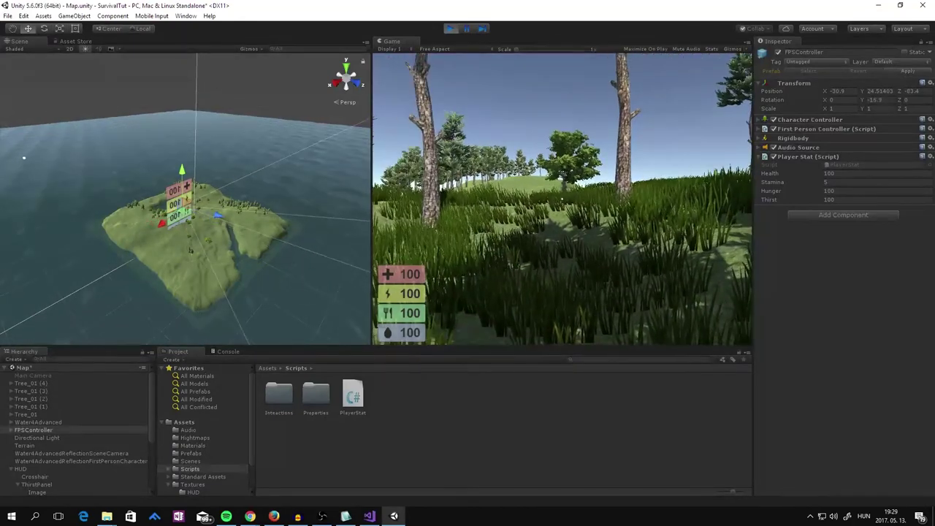
pyautogui.press('w')
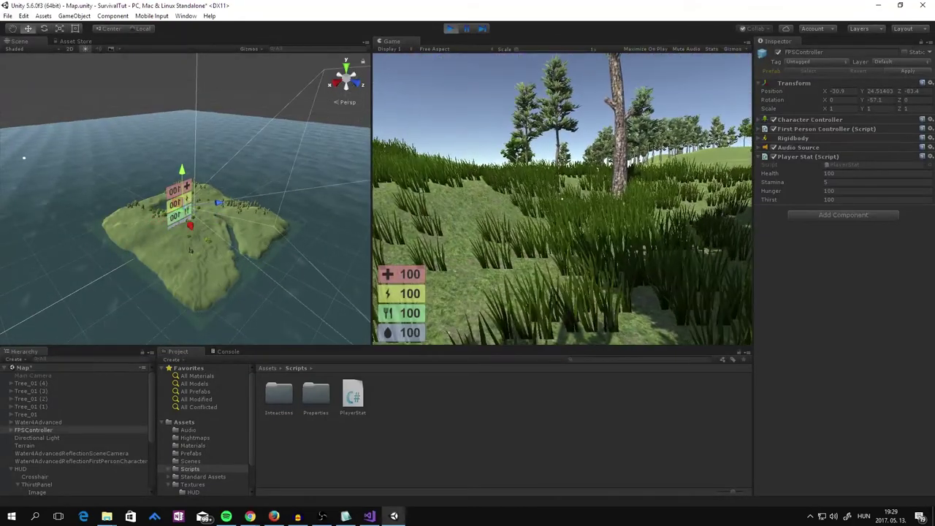
pyautogui.press('w')
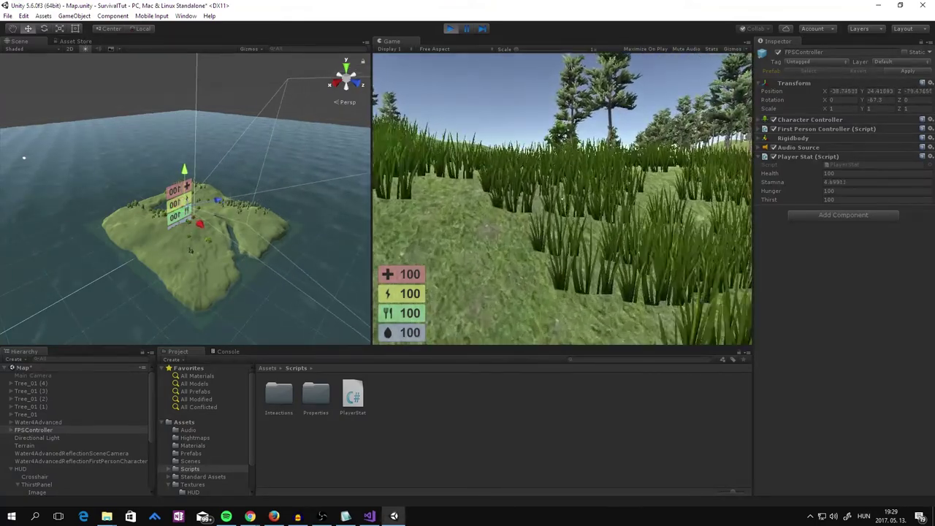
pyautogui.press('w')
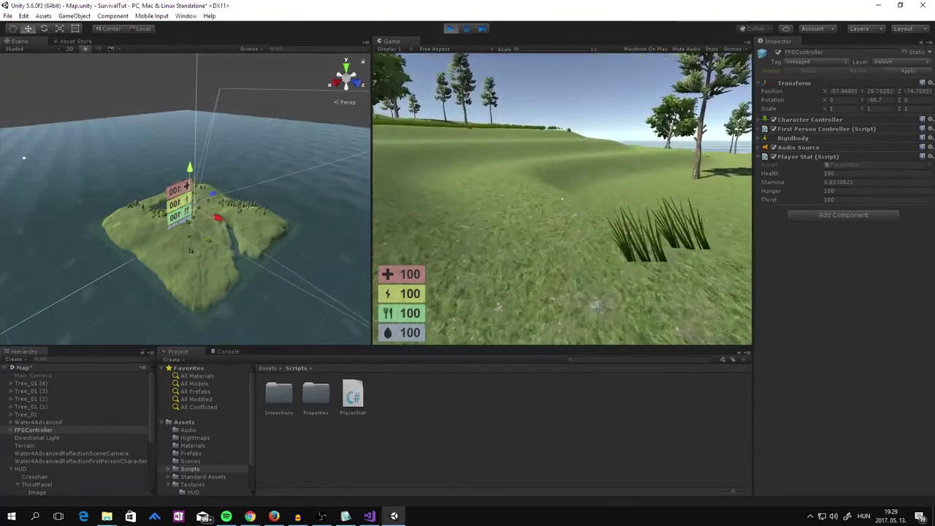
pyautogui.press('w')
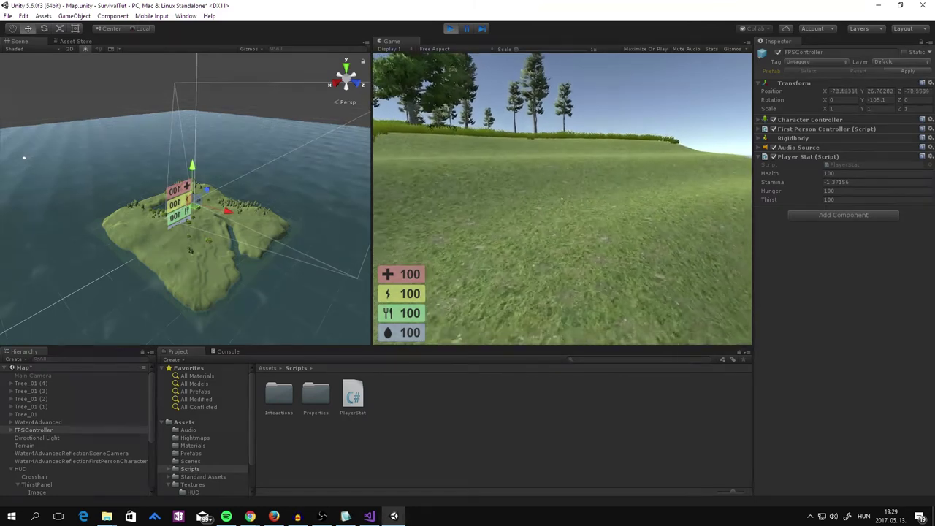
pyautogui.press('w')
pyautogui.press('a')
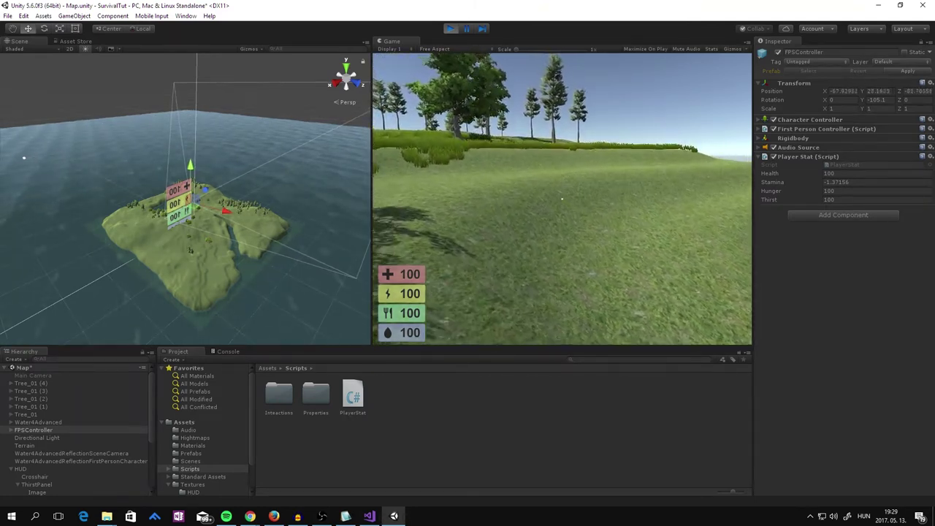
pyautogui.press('d')
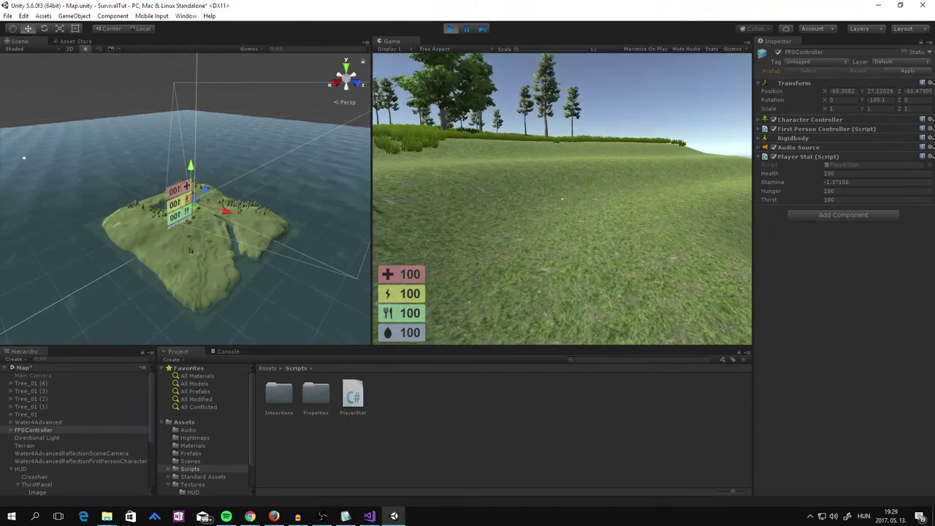
pyautogui.press('Escape')
pyautogui.hotkey('ctrl', 'p')
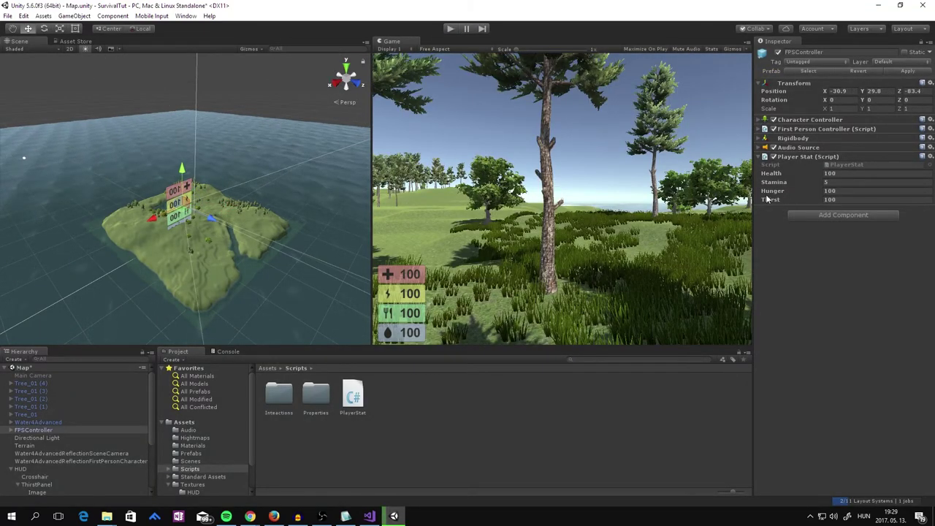
# Step: Back in Visual Studio, change line 37's hunger check from 'hunger <= 0' to 'hunger >= 0'
pyautogui.click(369, 516)
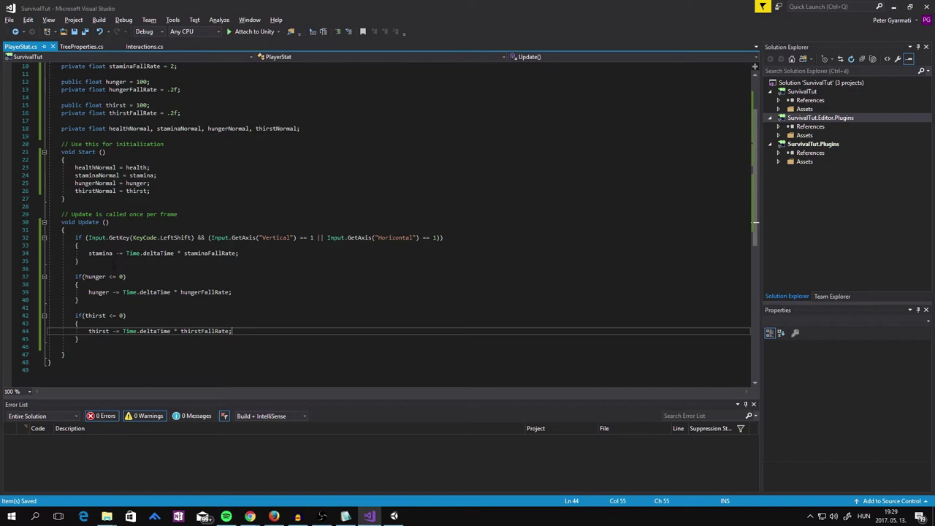
pyautogui.click(108, 276)
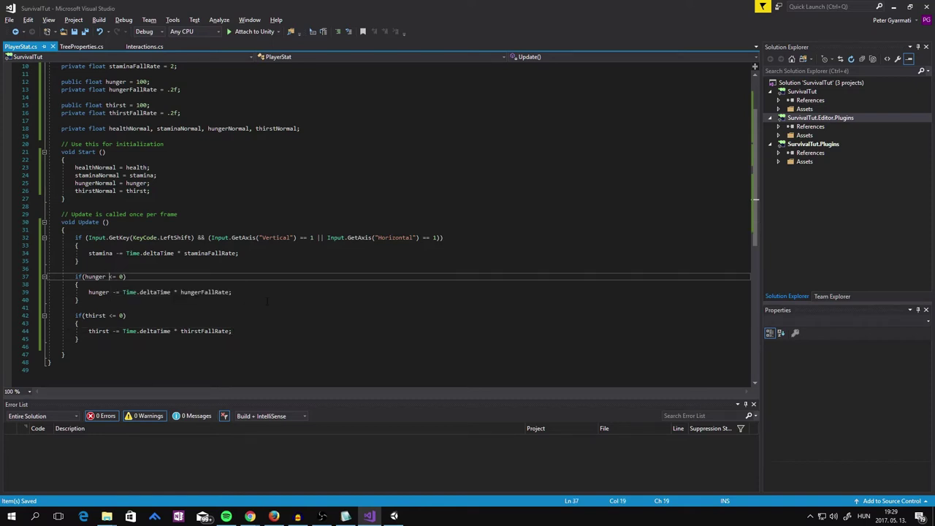
pyautogui.write('>')
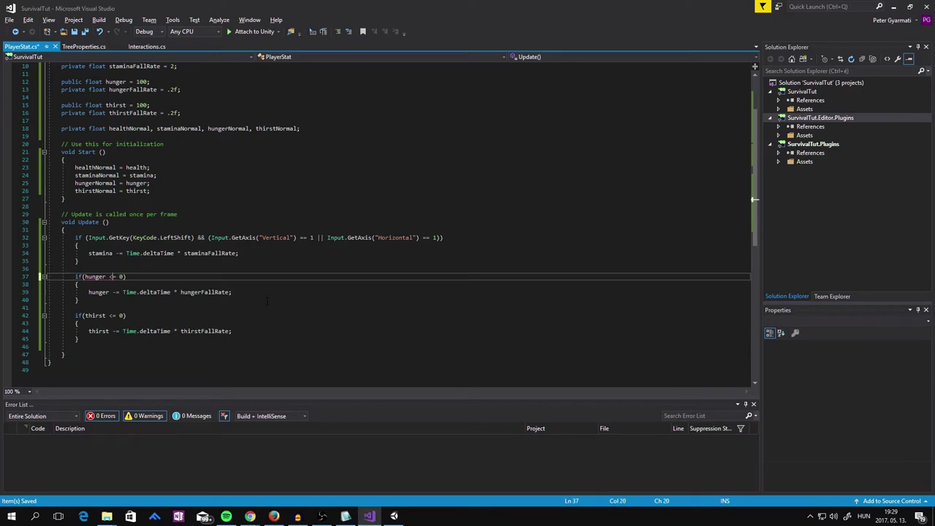
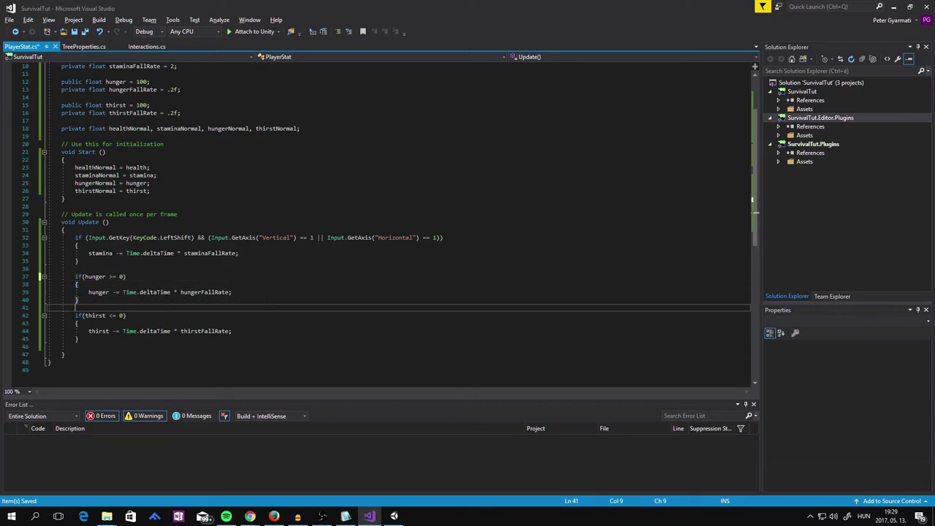
# Step: Change the thirst check to if(thirst >= 0) and save PlayerStat.cs
pyautogui.click(110, 315)
pyautogui.press('BackSpace')
pyautogui.write('>')
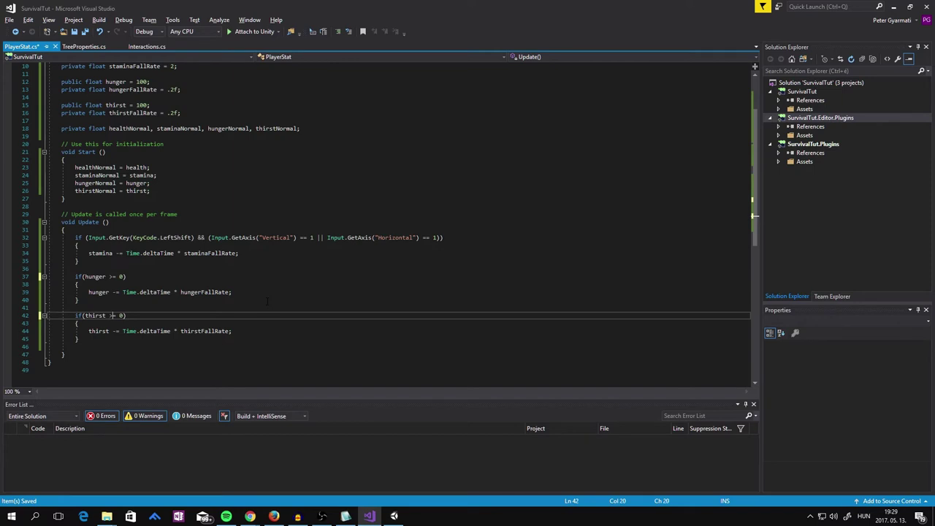
pyautogui.hotkey('ctrl', 's')
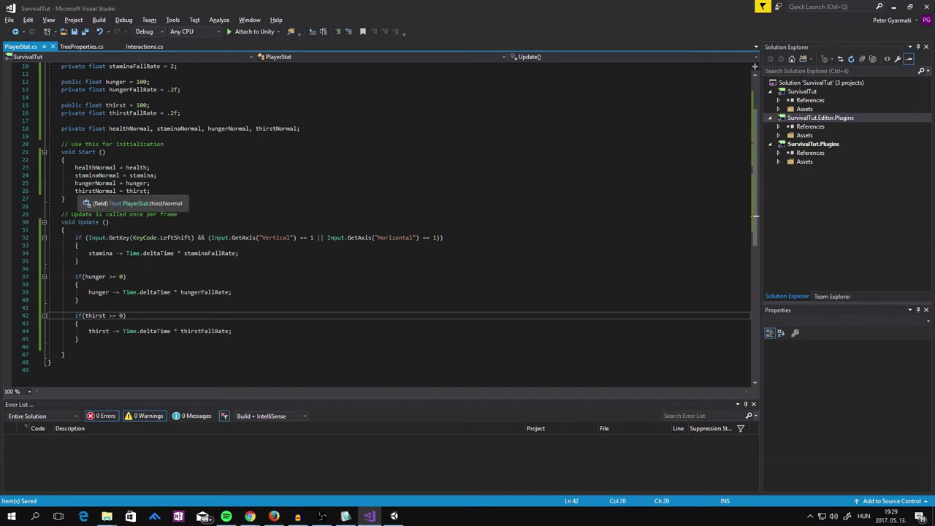
# Step: Glance at the Unity editor, then come back to the PlayerStat code
pyautogui.scroll(3, 203, 143)
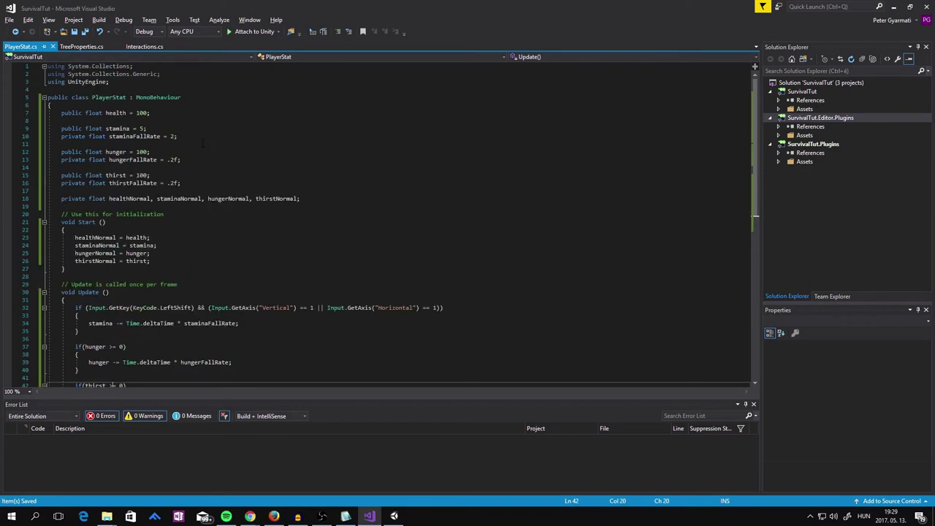
pyautogui.click(394, 515)
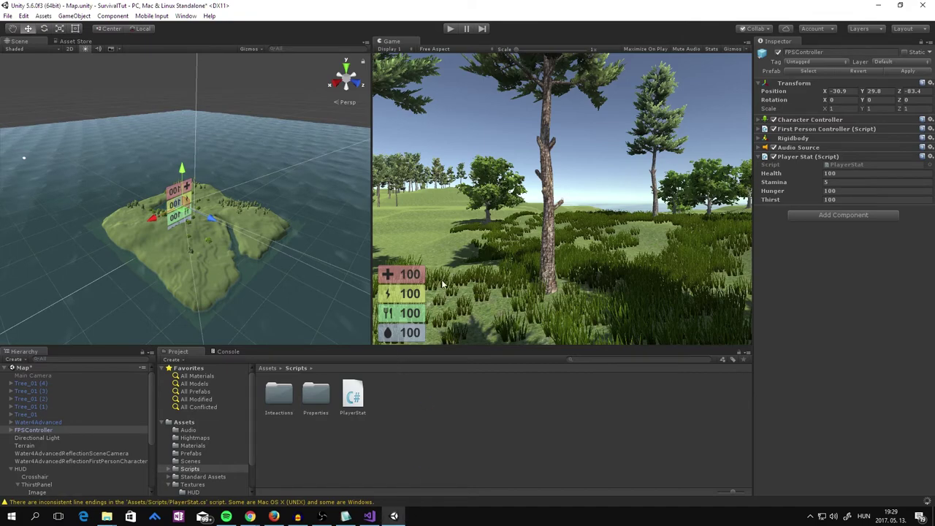
pyautogui.click(369, 516)
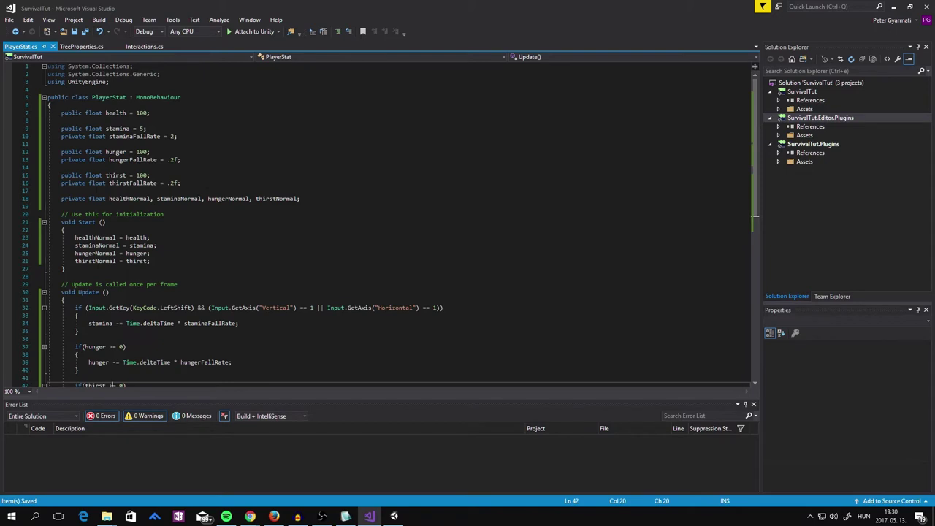
# Step: Start a private declaration on new lines below the normal-value fields
pyautogui.click(327, 198)
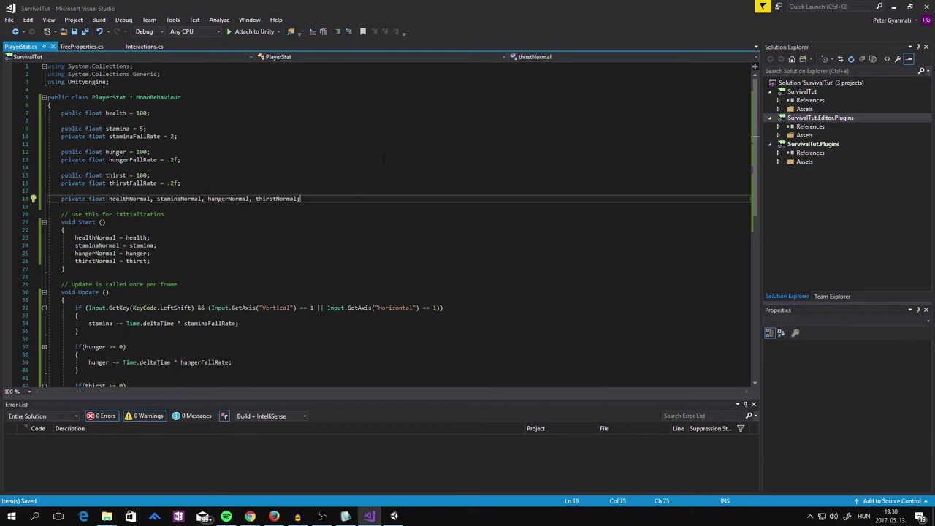
pyautogui.press('Return')
pyautogui.press('Return')
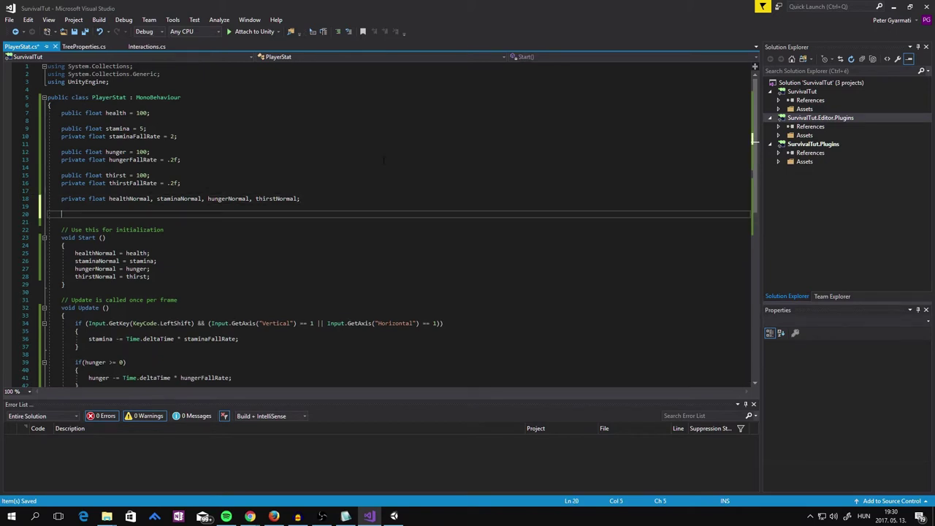
pyautogui.write('priv')
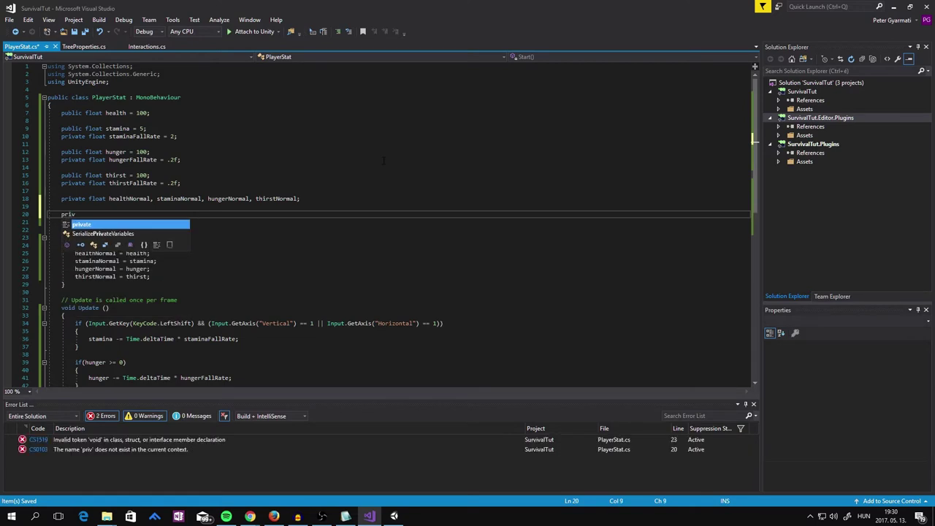
pyautogui.press('Tab')
pyautogui.write('Text')
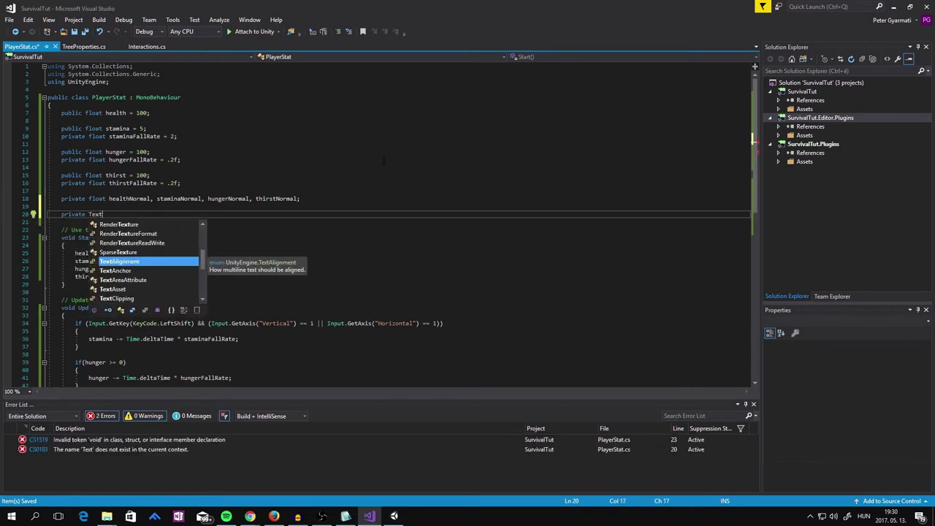
pyautogui.press('BackSpace')
pyautogui.press('BackSpace')
pyautogui.press('BackSpace')
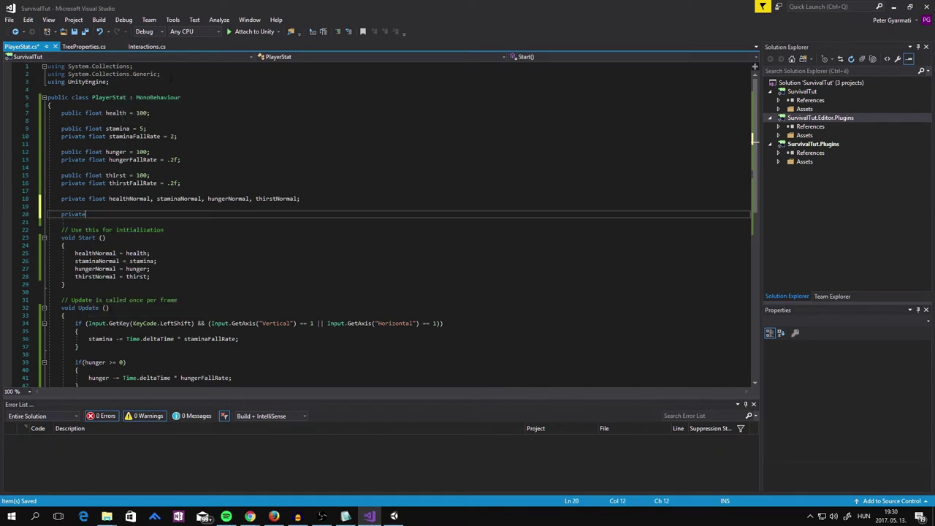
# Step: Add 'using UnityEngine.UI;' directly under 'using UnityEngine;'
pyautogui.click(144, 83)
pyautogui.press('Return')
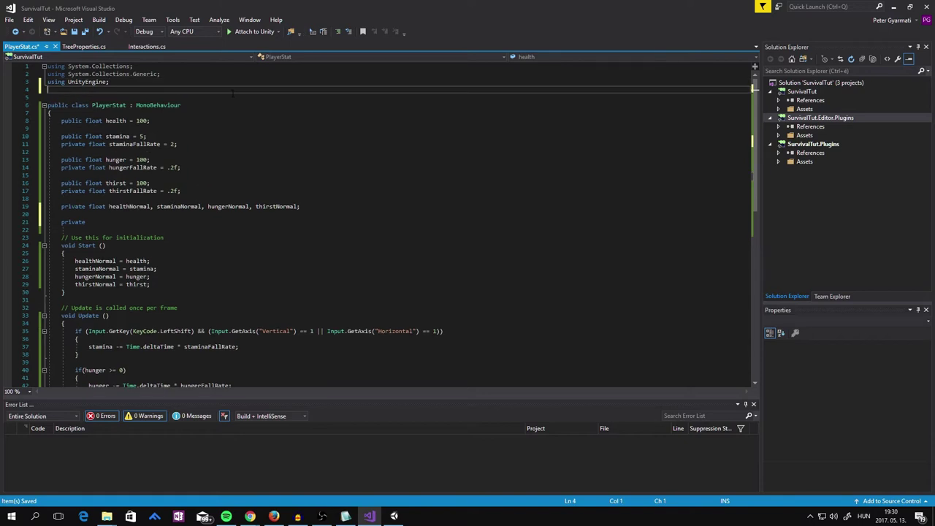
pyautogui.write('using ')
pyautogui.write('Uni')
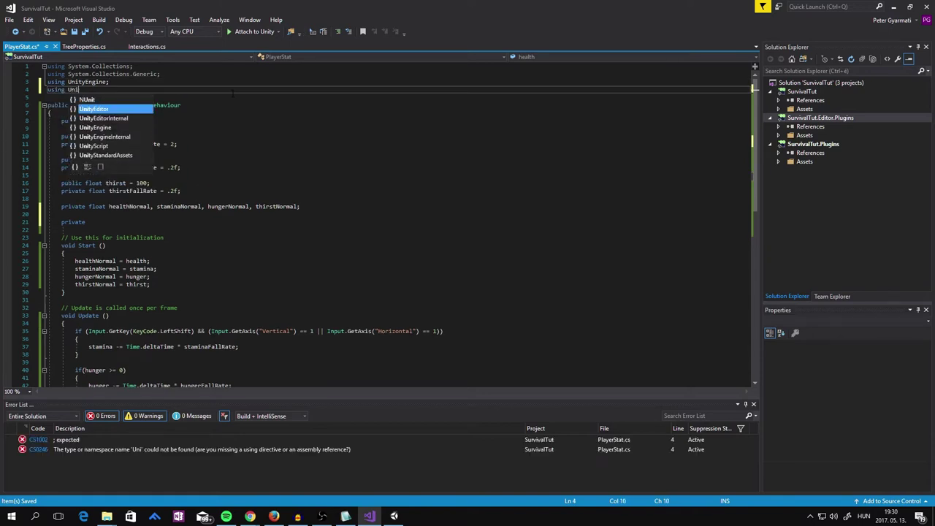
pyautogui.press('Tab')
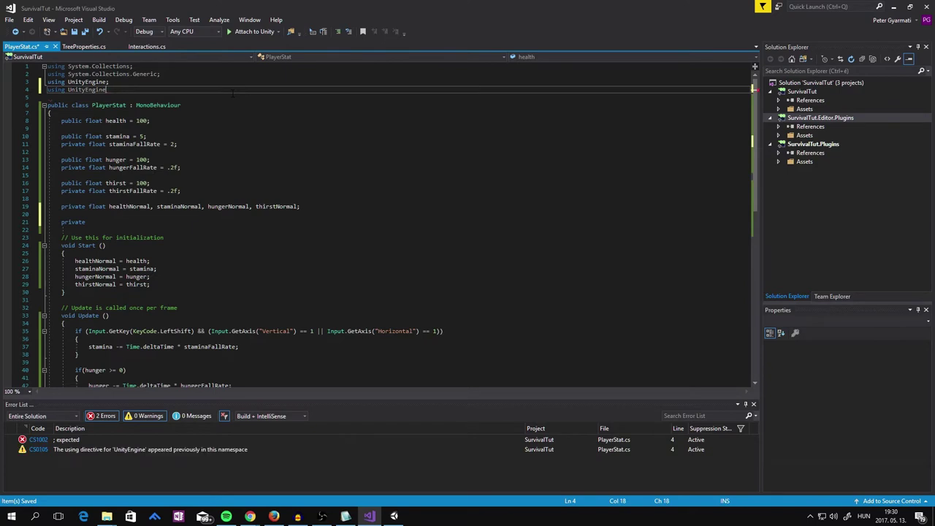
pyautogui.write('.Ui')
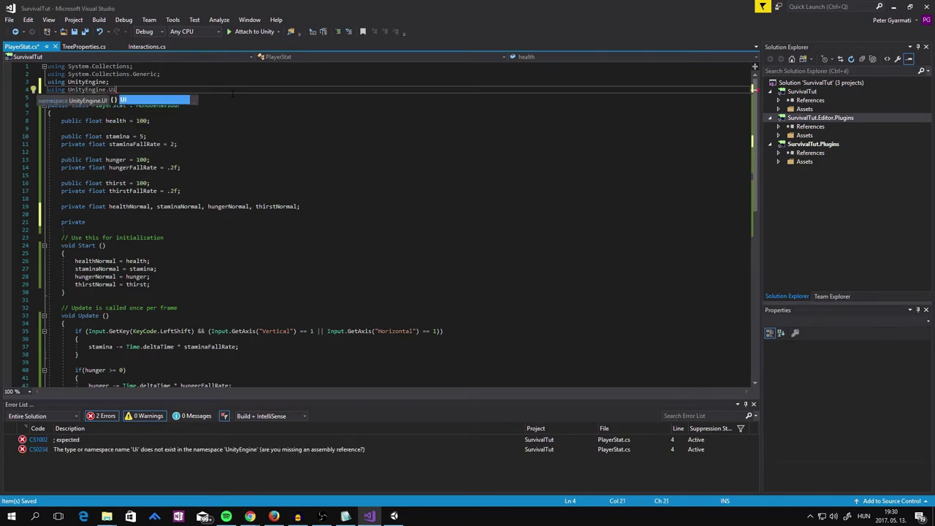
pyautogui.press('Tab')
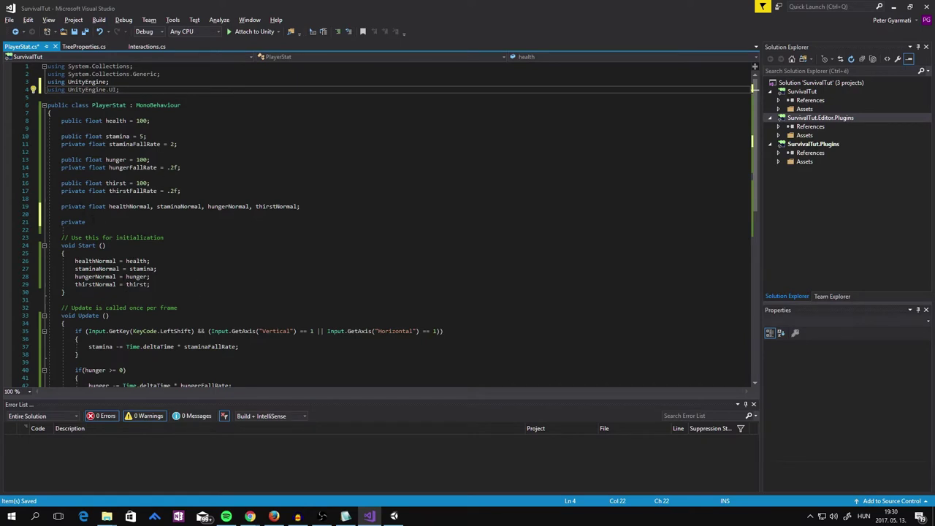
pyautogui.click(99, 223)
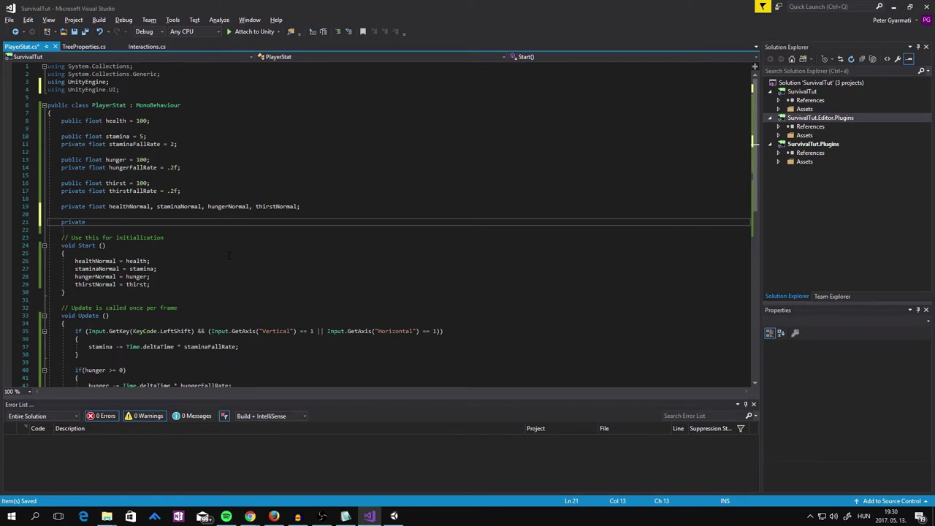
# Step: Declare Text fields healthText, staminaText, hungerText and thirstText, then add new lines in Start
pyautogui.write('T')
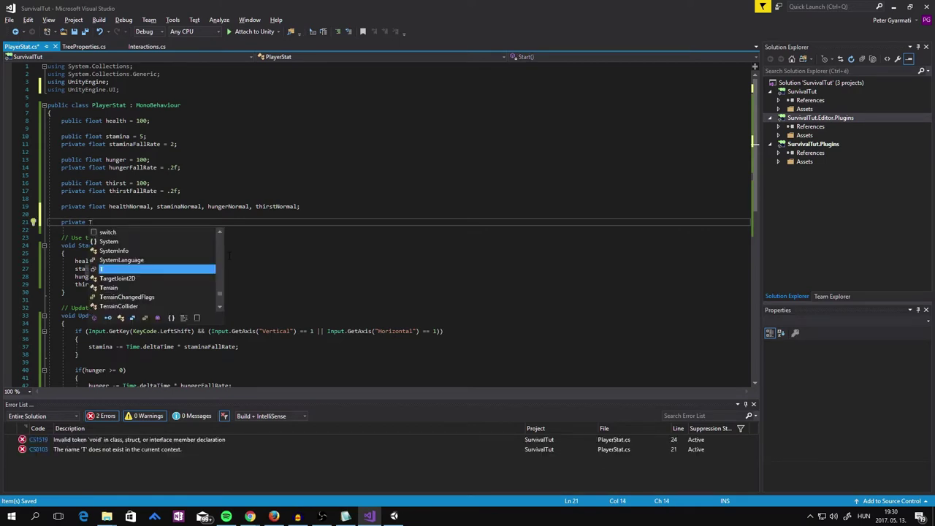
pyautogui.write('ext')
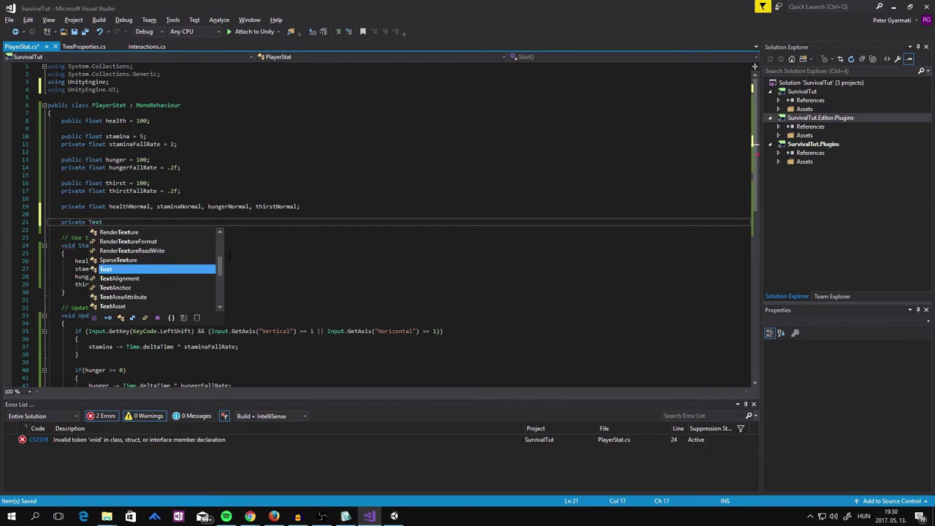
pyautogui.press('Escape')
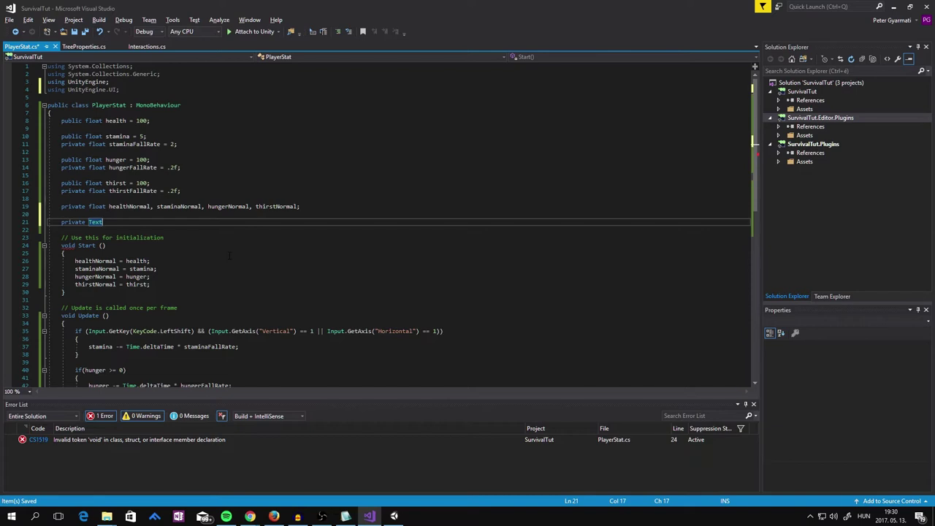
pyautogui.write(' he')
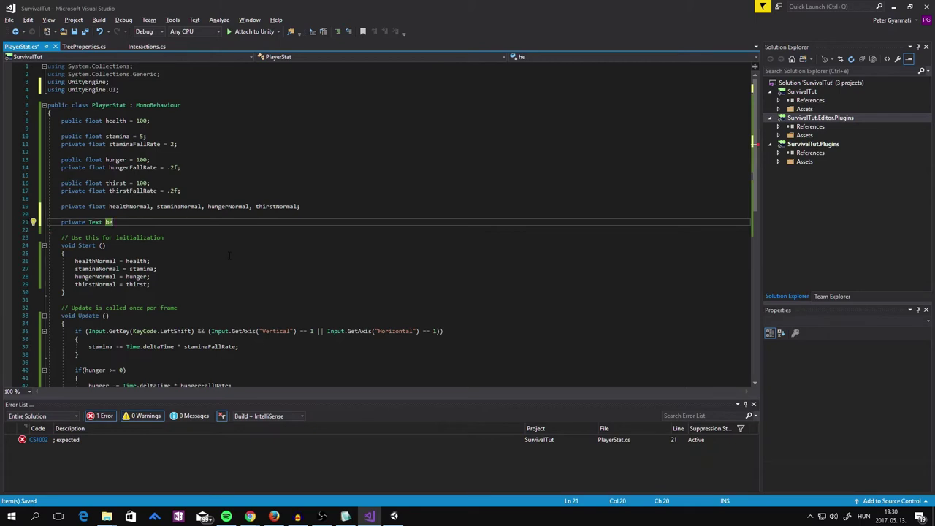
pyautogui.write('alth')
pyautogui.write('Text ')
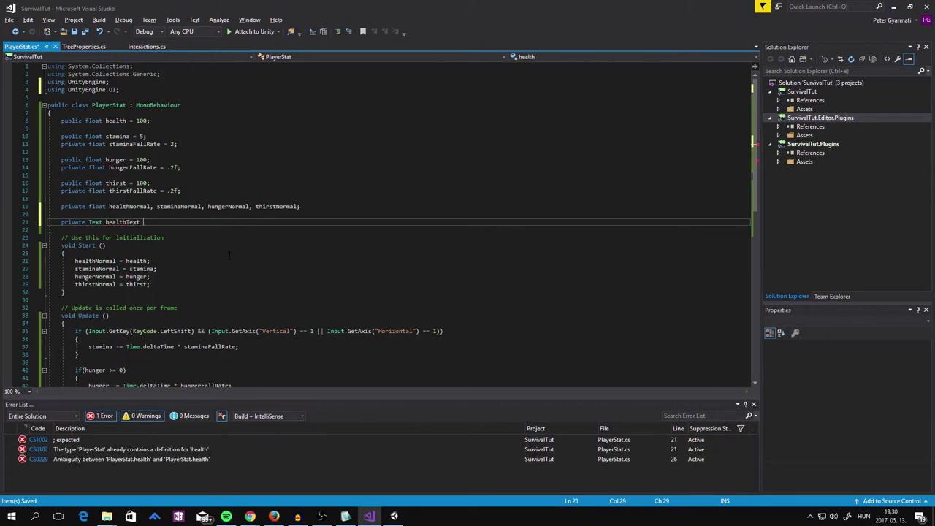
pyautogui.write('= st')
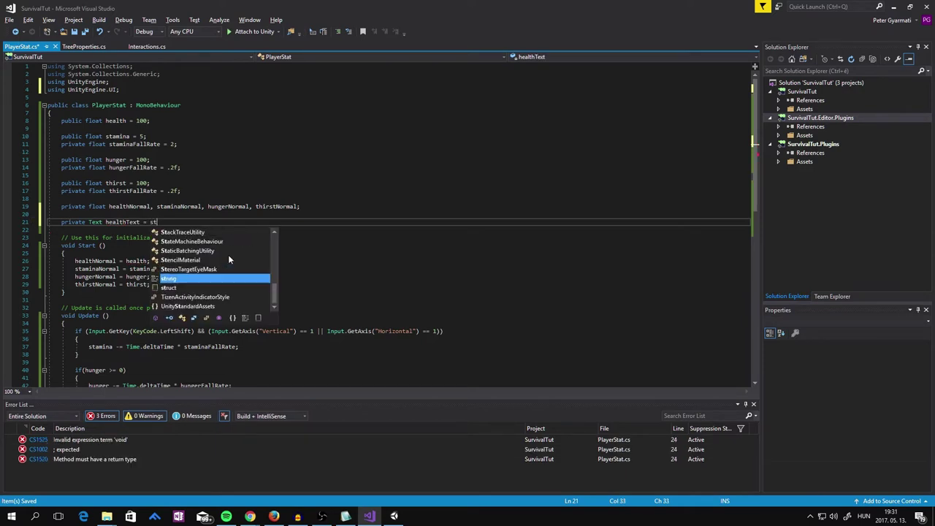
pyautogui.press('BackSpace')
pyautogui.press('BackSpace')
pyautogui.press('BackSpace')
pyautogui.press('BackSpace')
pyautogui.press('BackSpace')
pyautogui.write(', ')
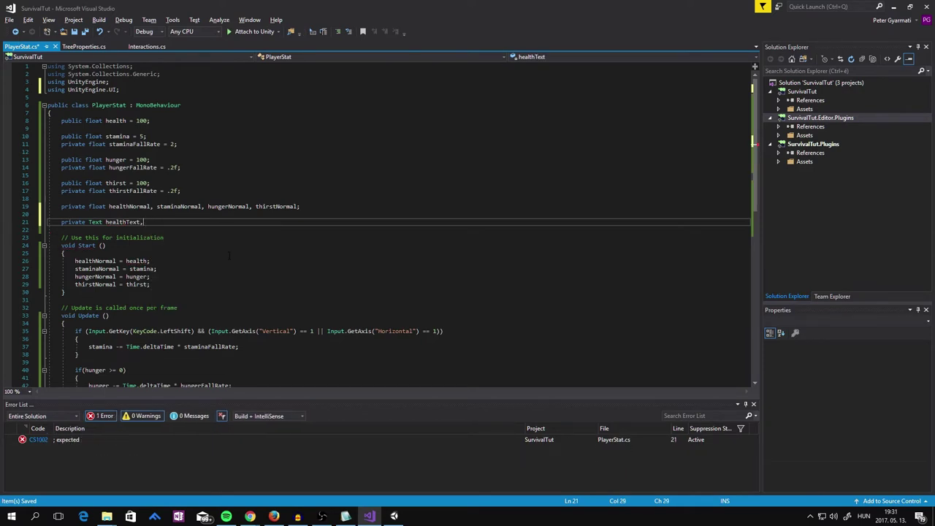
pyautogui.write('staminaTe')
pyautogui.write('xt')
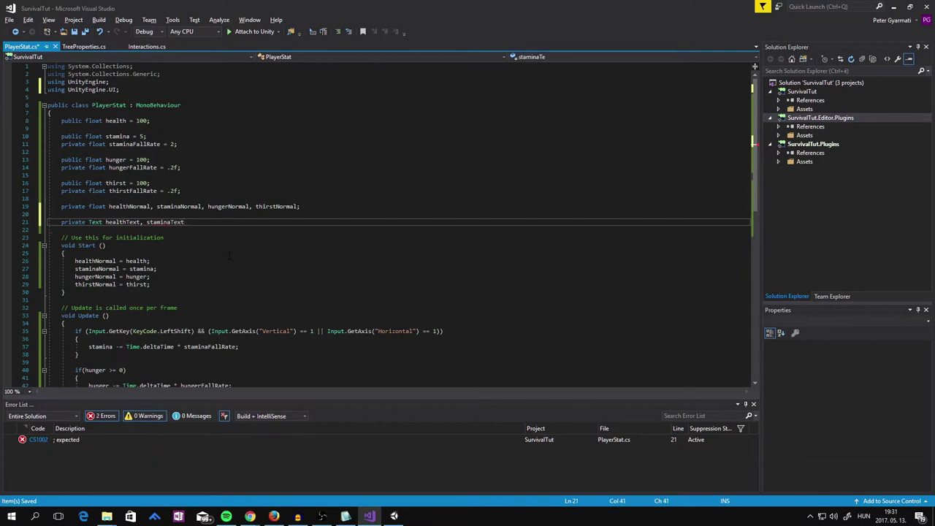
pyautogui.write(', ')
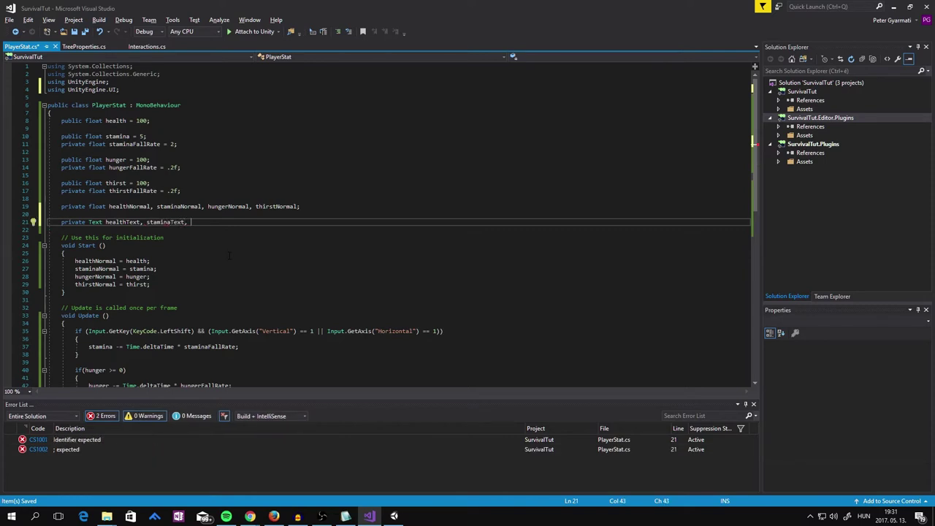
pyautogui.write('hungerTe')
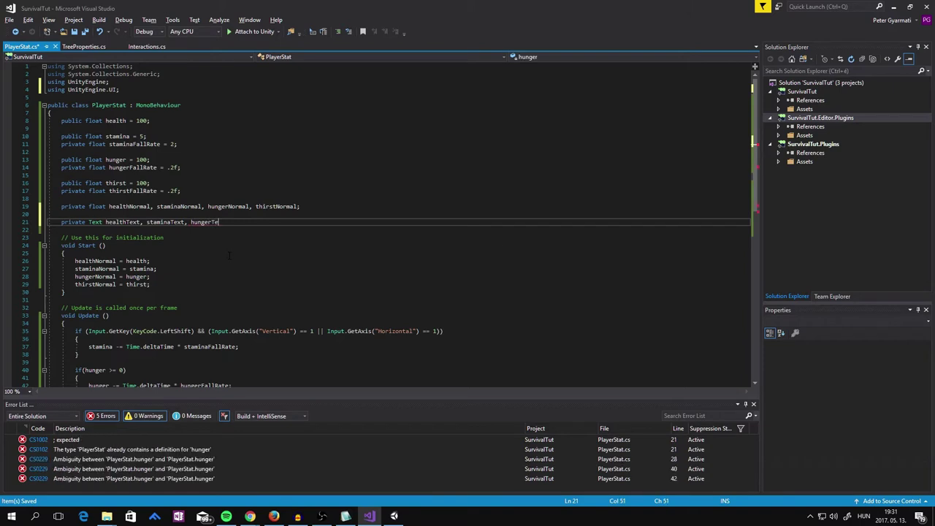
pyautogui.write('xt, t')
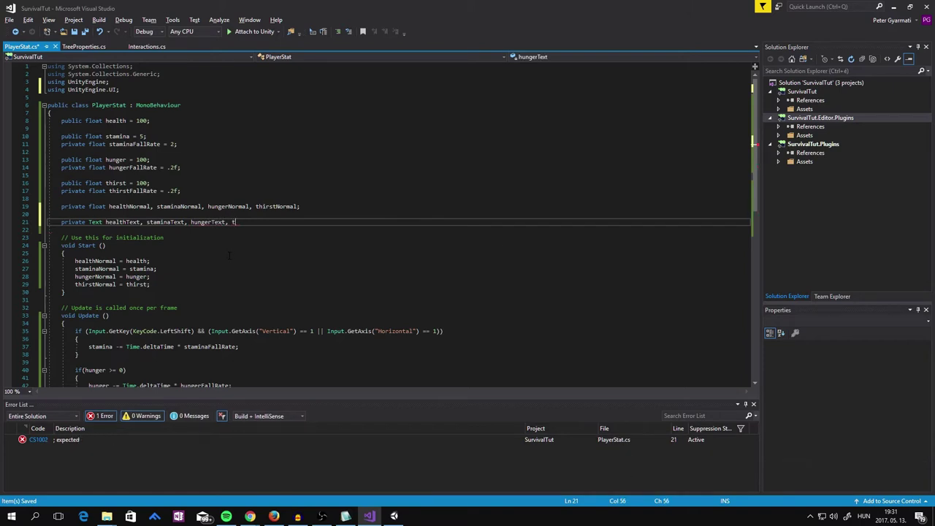
pyautogui.write('hirstTe')
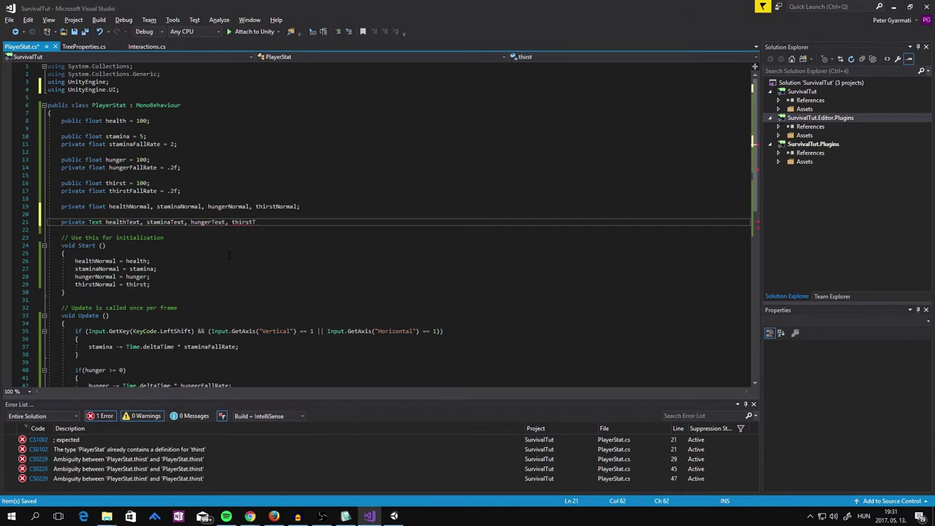
pyautogui.write('xt;')
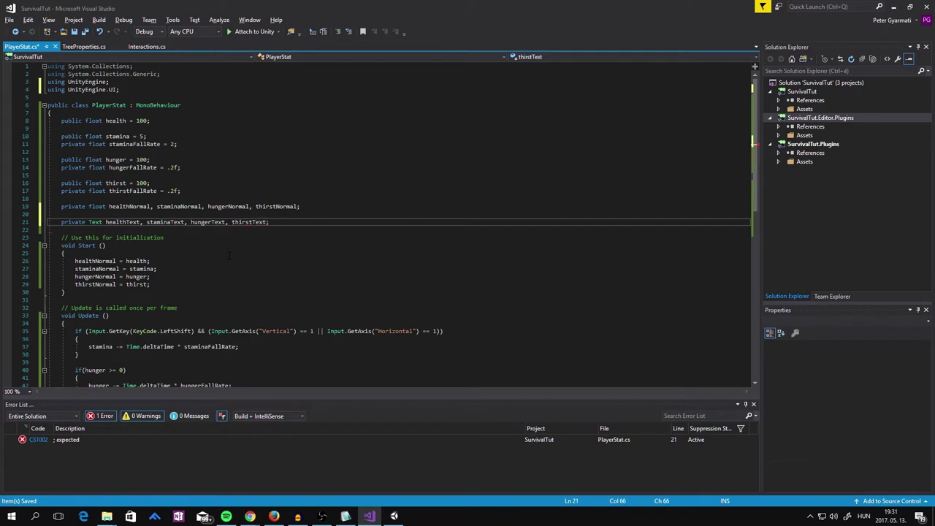
pyautogui.press('Down')
pyautogui.press('Down')
pyautogui.press('Down')
pyautogui.press('Down')
pyautogui.press('Down')
pyautogui.press('Down')
pyautogui.press('Down')
pyautogui.press('Down')
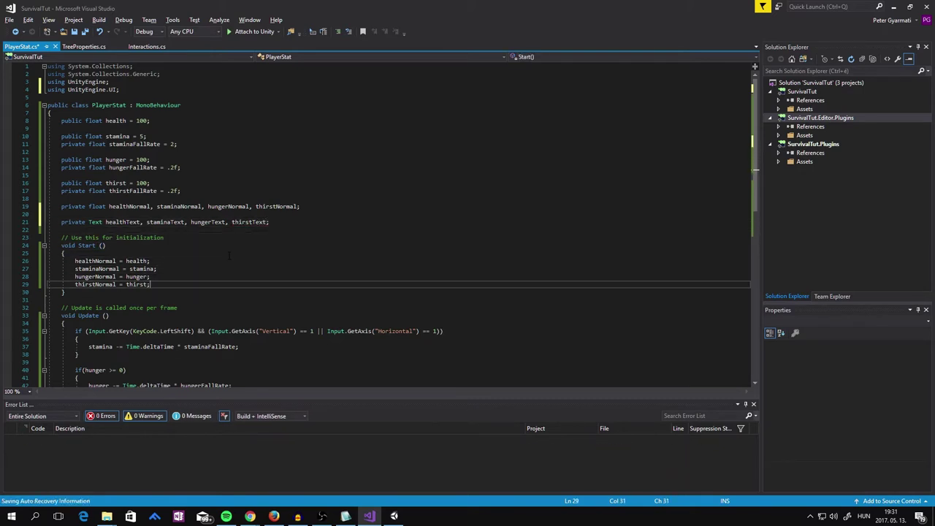
pyautogui.press('Return')
pyautogui.press('Return')
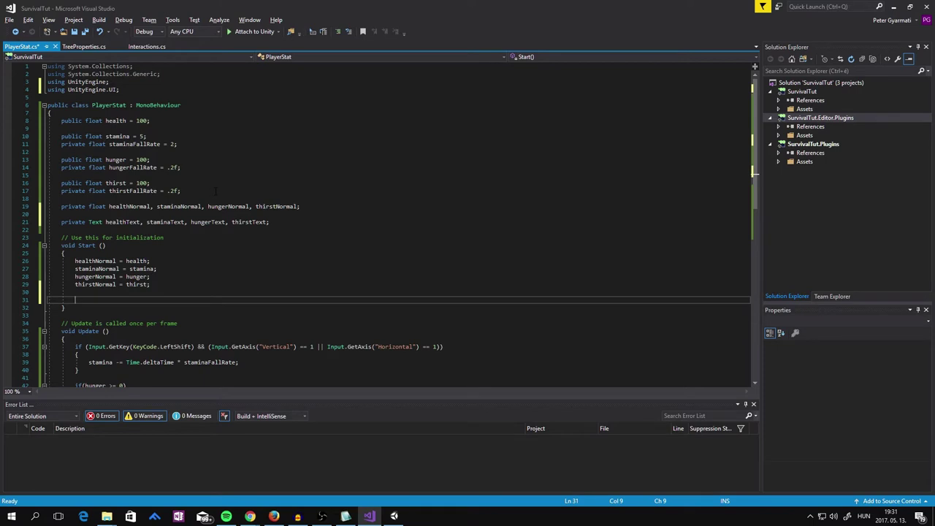
# Step: Make the four Text fields public, save, and minimize Visual Studio to reveal Unity
pyautogui.hotkey('ctrl', 's')
pyautogui.press('Up')
pyautogui.press('Up')
pyautogui.press('Up')
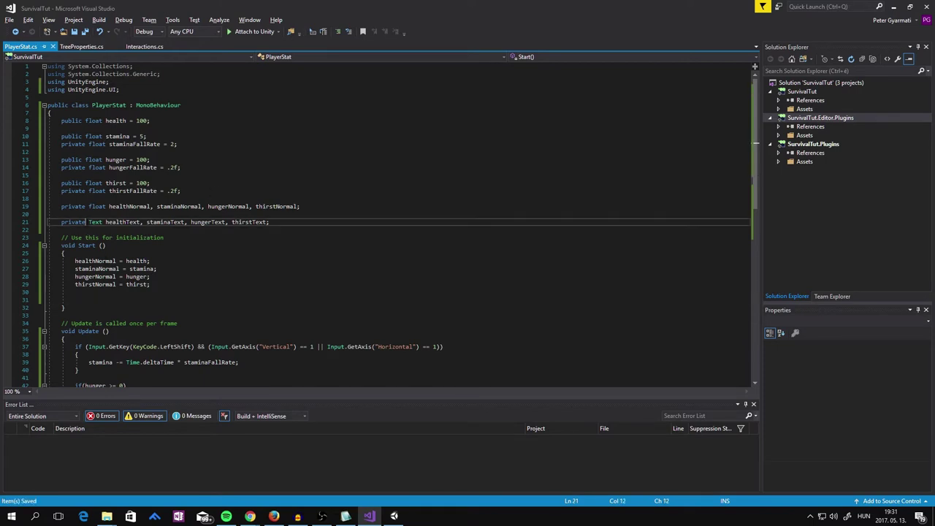
pyautogui.hotkey('shift', 'Home')
pyautogui.write('publi')
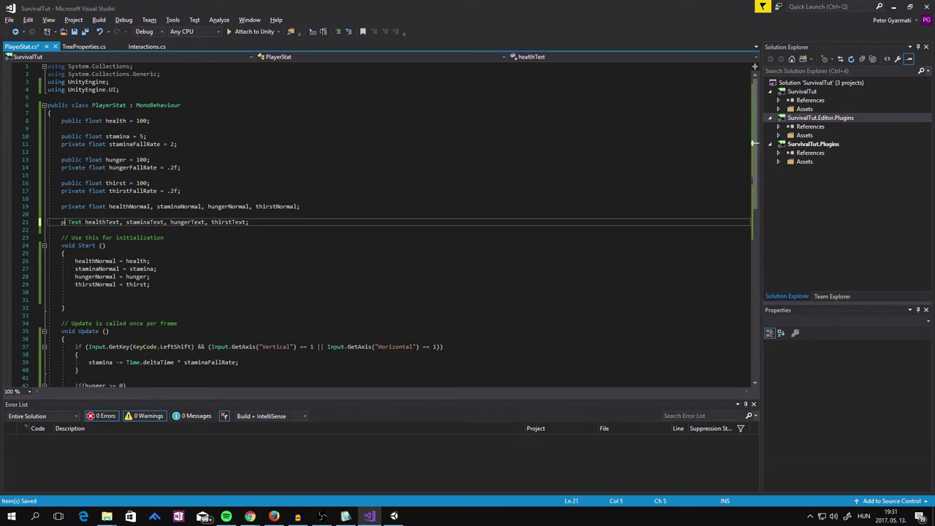
pyautogui.write('c')
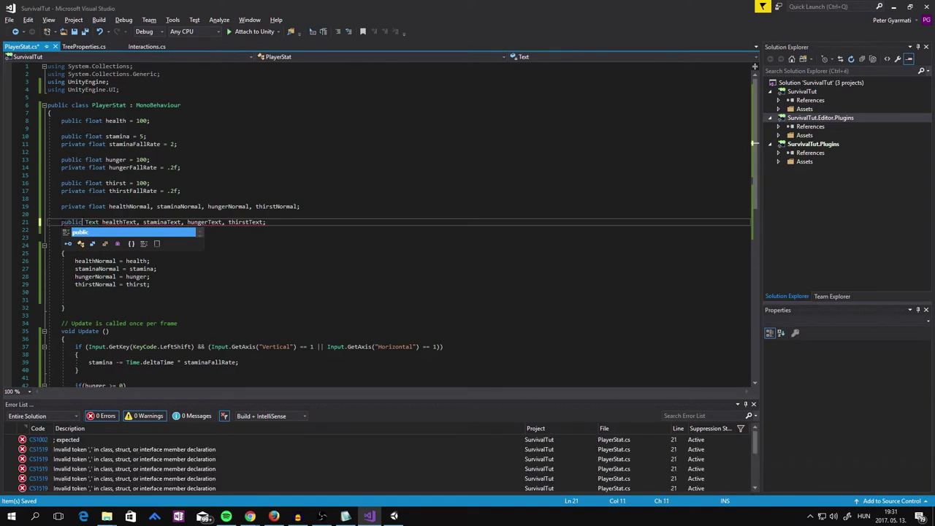
pyautogui.hotkey('ctrl', 's')
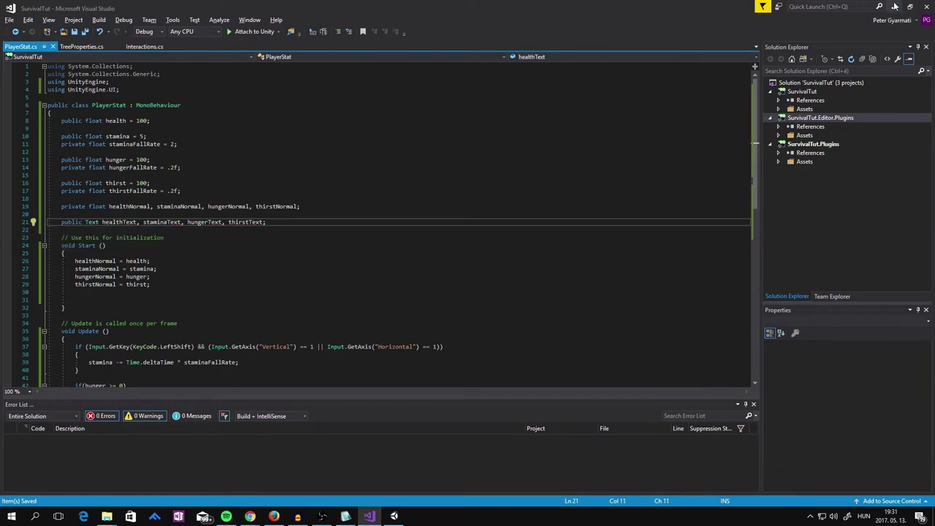
pyautogui.click(893, 7)
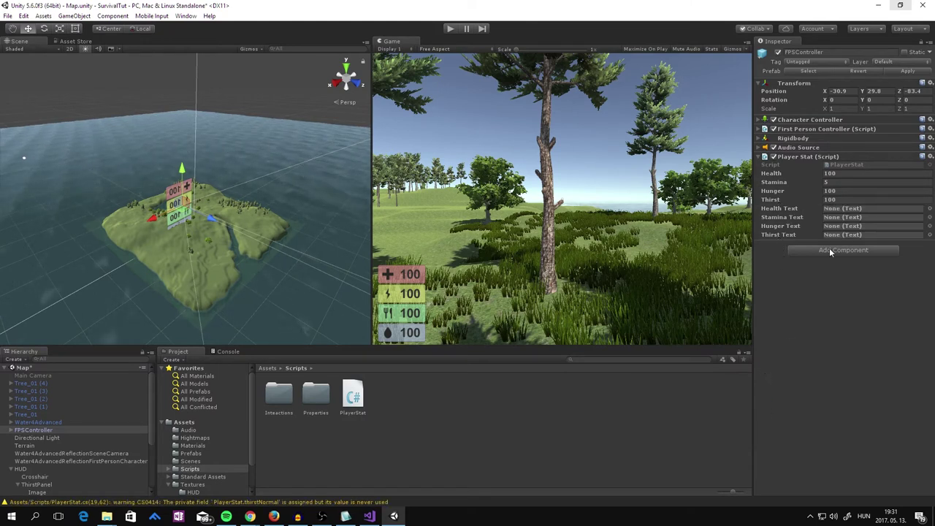
# Step: Try dragging a HUD text onto the Thirst Text slot, inspect ThirstText, then return to Visual Studio
pyautogui.scroll(-5, 79, 445)
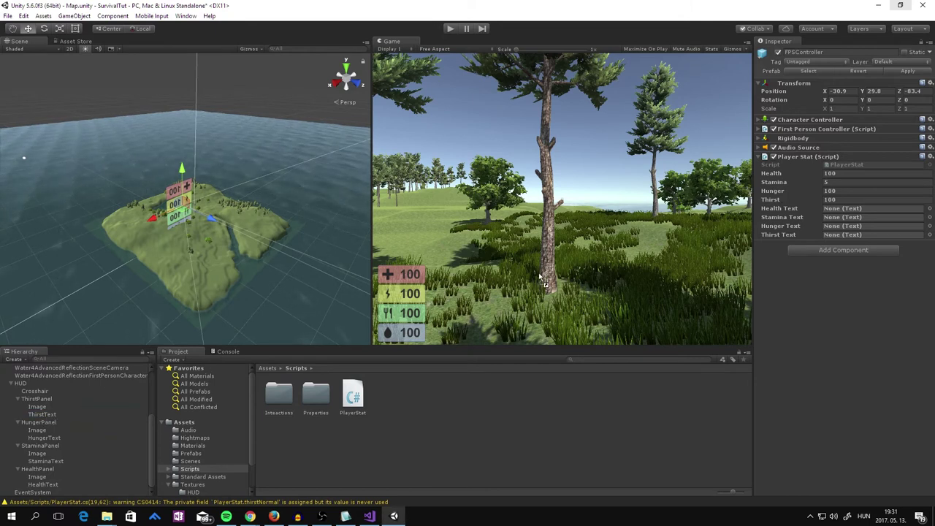
pyautogui.moveTo(541, 278); pyautogui.dragTo(830, 238)
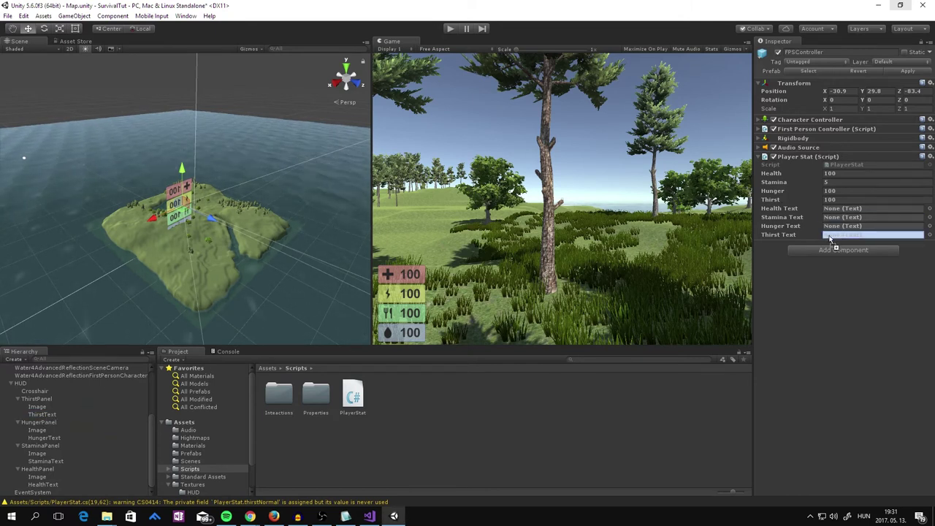
pyautogui.click(52, 414)
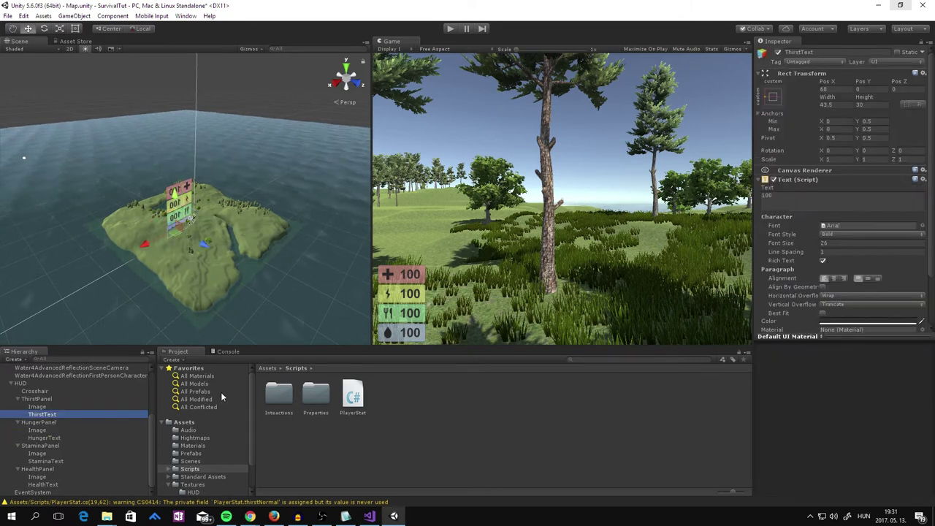
pyautogui.click(34, 416)
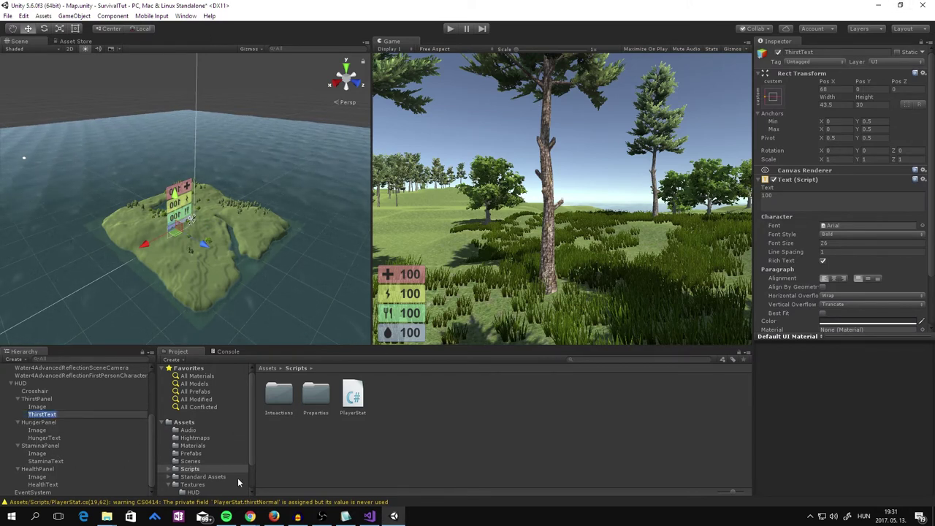
pyautogui.click(448, 462)
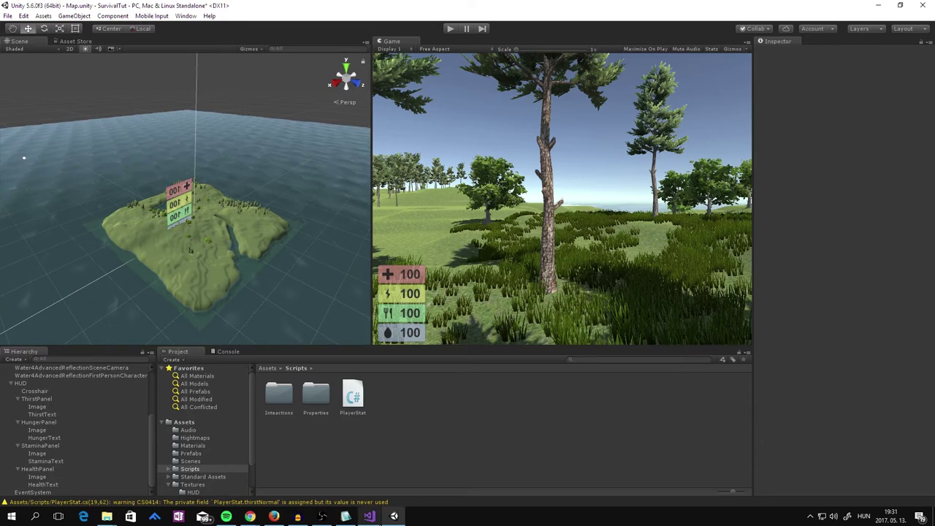
pyautogui.click(370, 517)
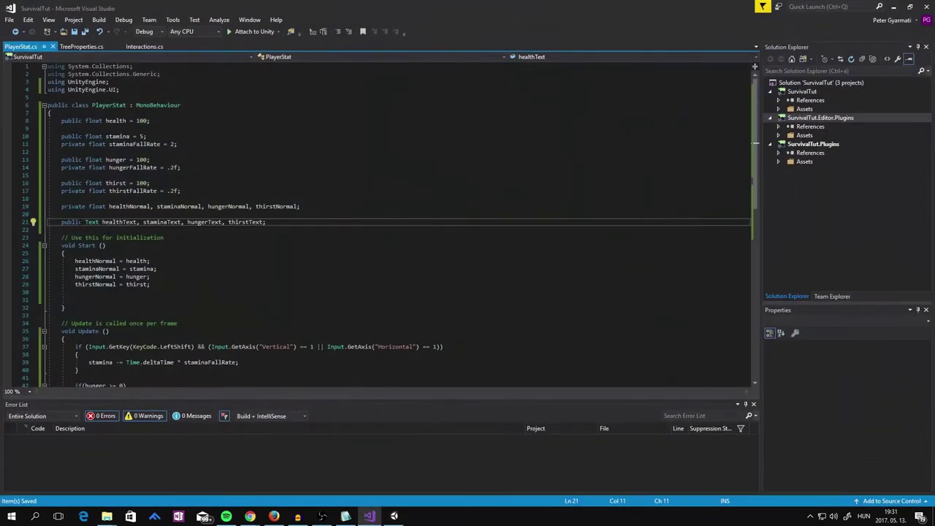
# Step: Change 'public' back to 'private' on line 21's Text field declaration
pyautogui.hotkey('ctrl', 'shift', 'Left')
pyautogui.hotkey('shift', 'Right')
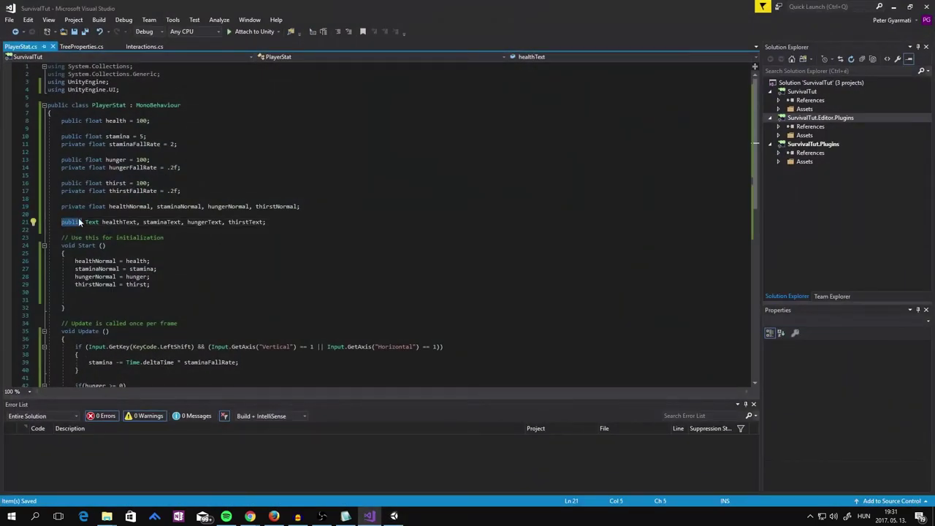
pyautogui.write('private')
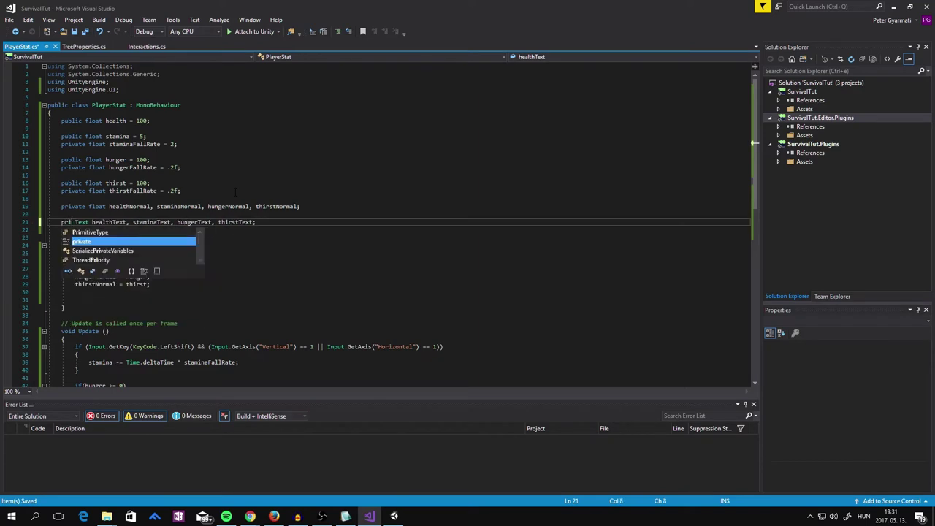
pyautogui.press('Right')
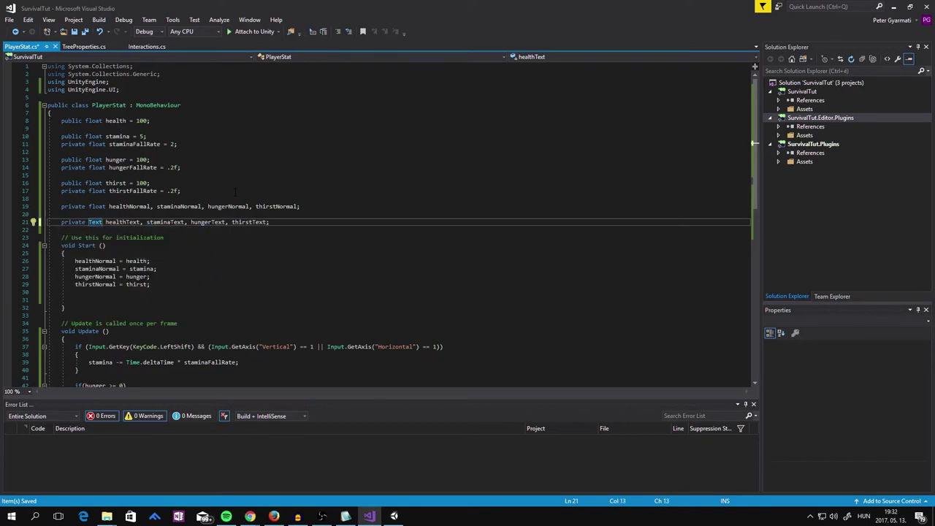
pyautogui.click(88, 299)
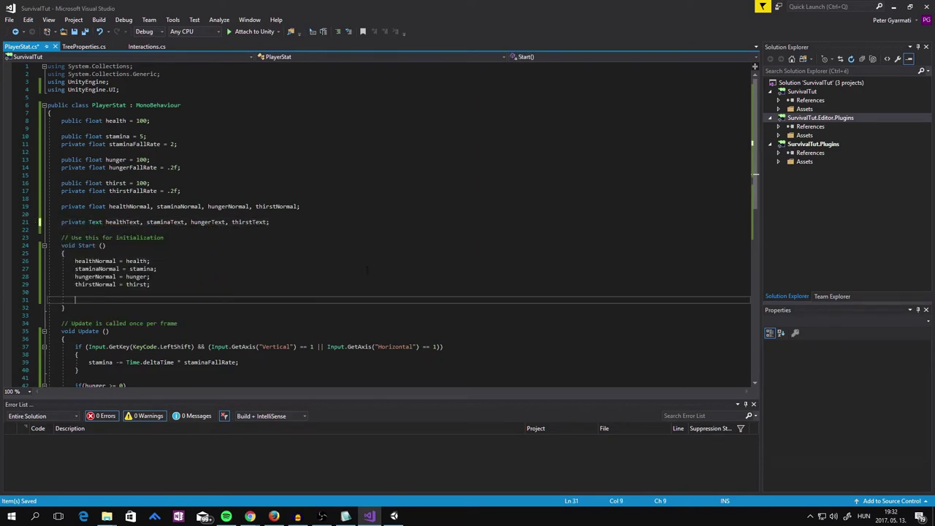
# Step: In Start, add healthText = GameObject.Find("HealthText").GetComponent<Text>(); then save and switch to Unity
pyautogui.write('healthText')
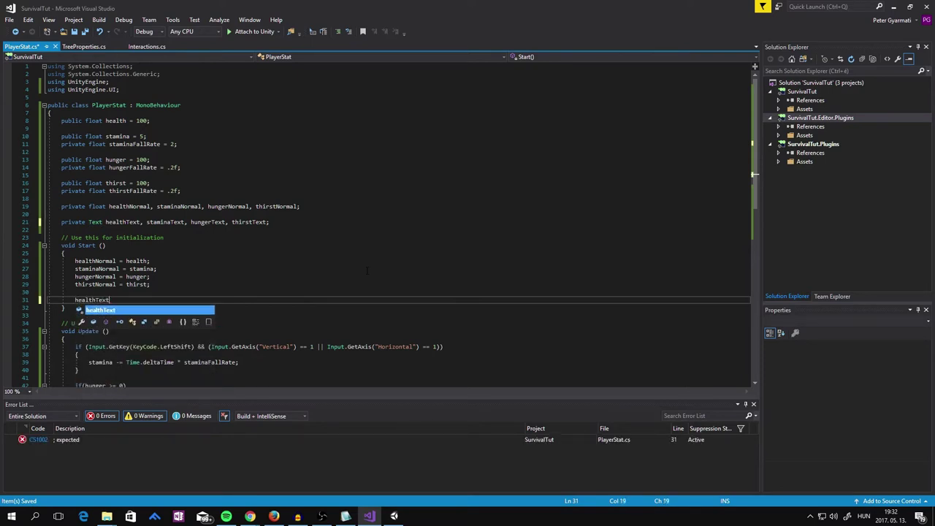
pyautogui.write(' = ')
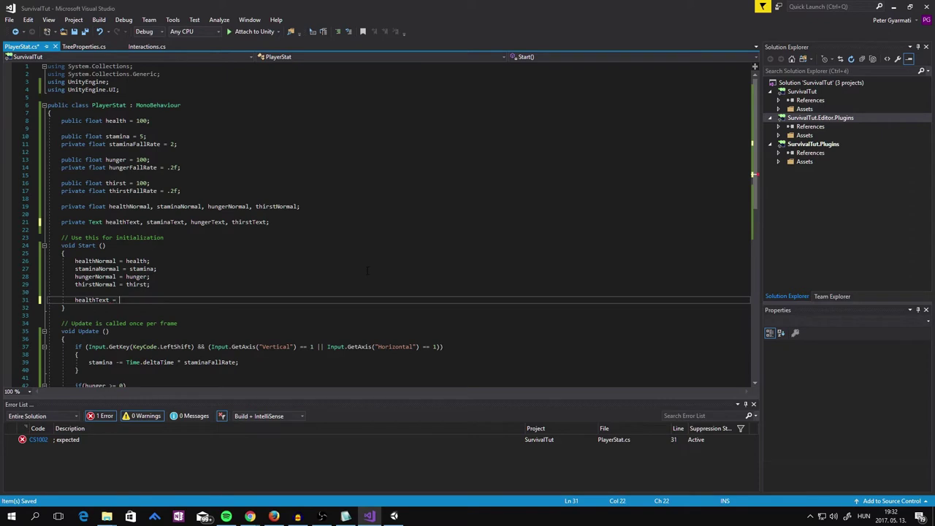
pyautogui.write('Game')
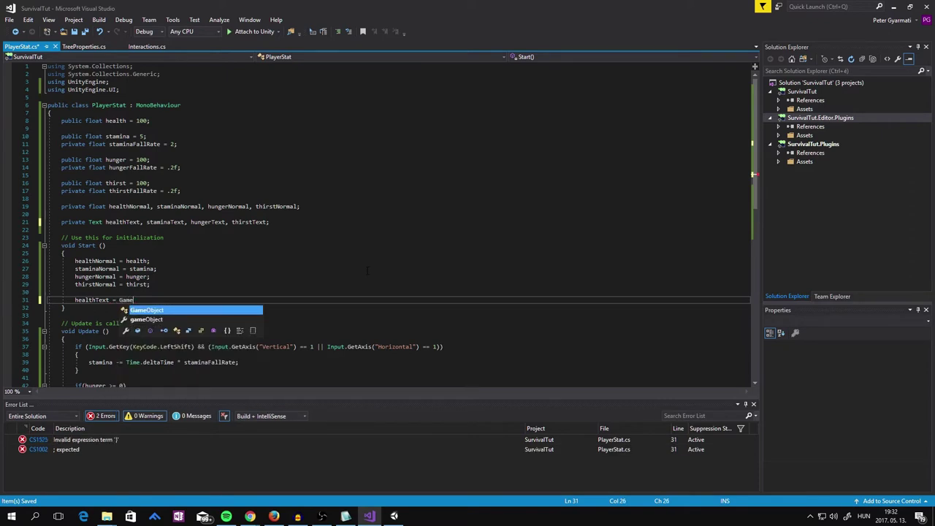
pyautogui.press('Tab')
pyautogui.write('.')
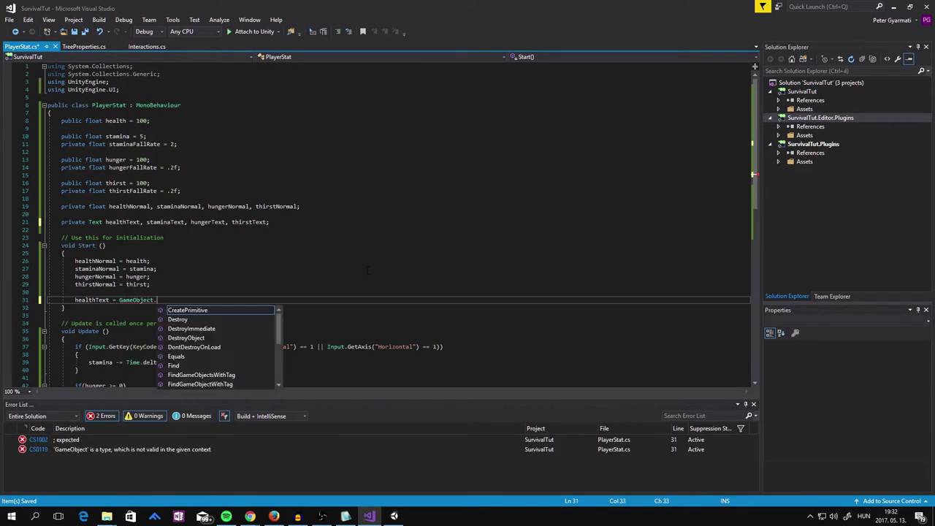
pyautogui.write('F')
pyautogui.press('Tab')
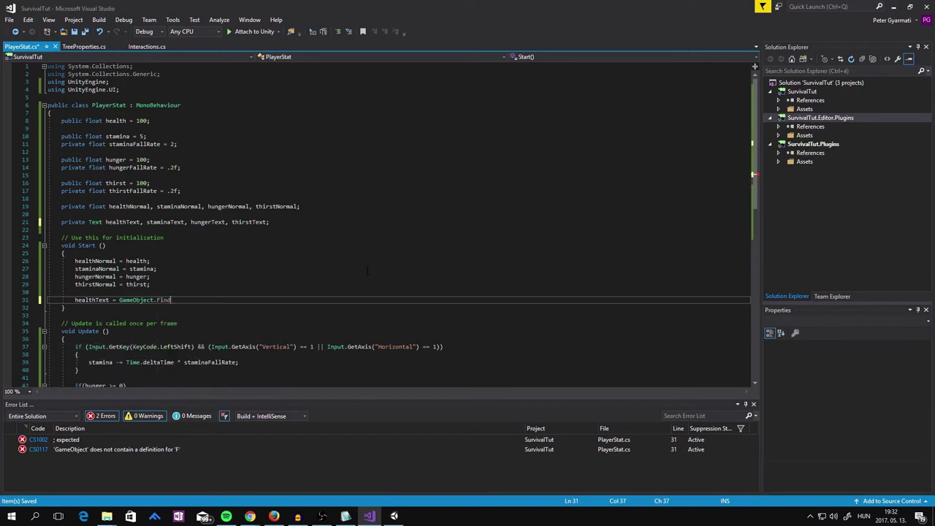
pyautogui.write('(')
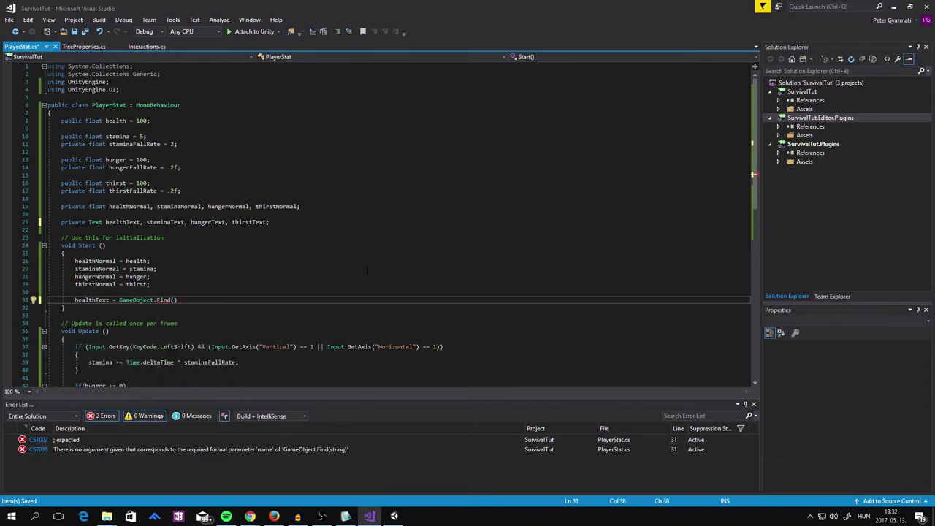
pyautogui.write('""H')
pyautogui.write('ea')
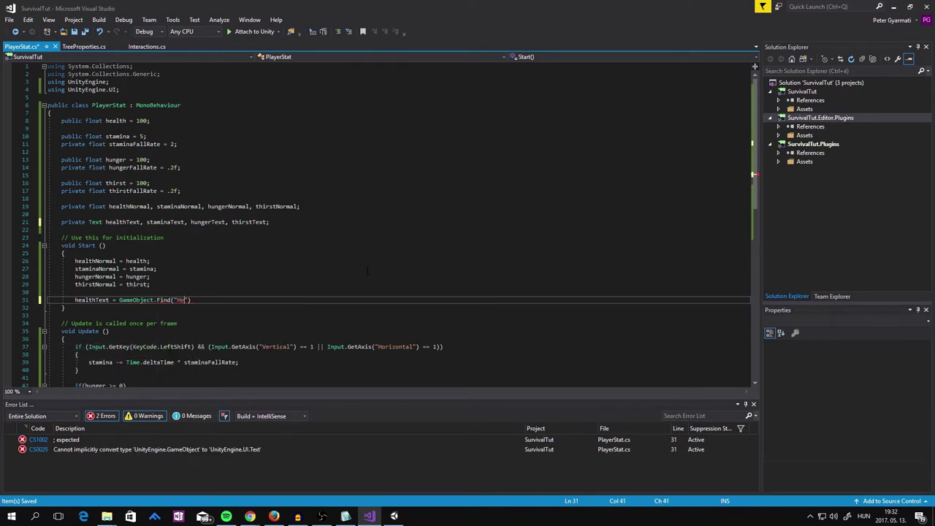
pyautogui.write('lthText')
pyautogui.write('.')
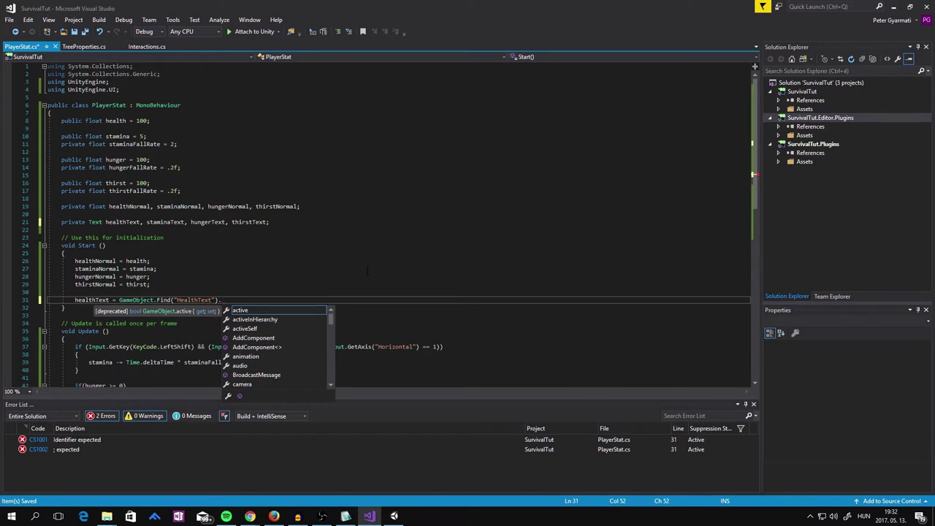
pyautogui.write('Get')
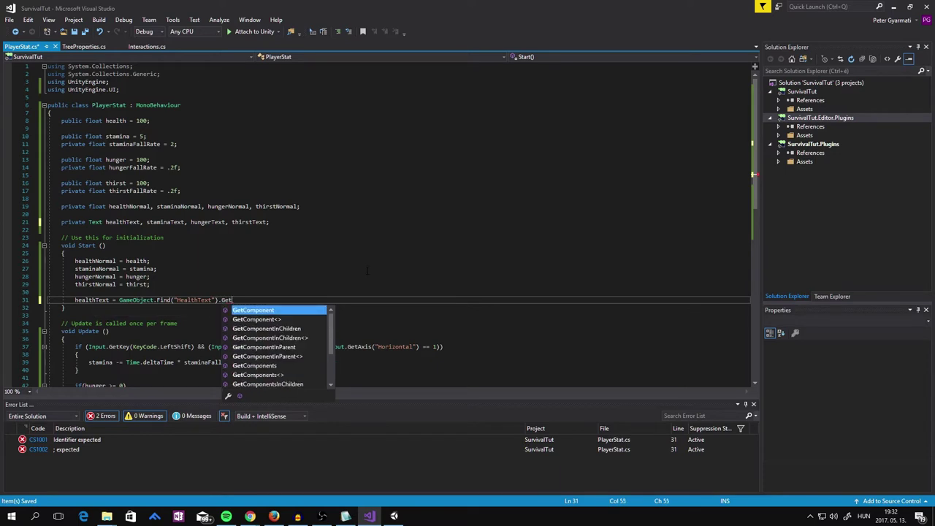
pyautogui.write('Component<')
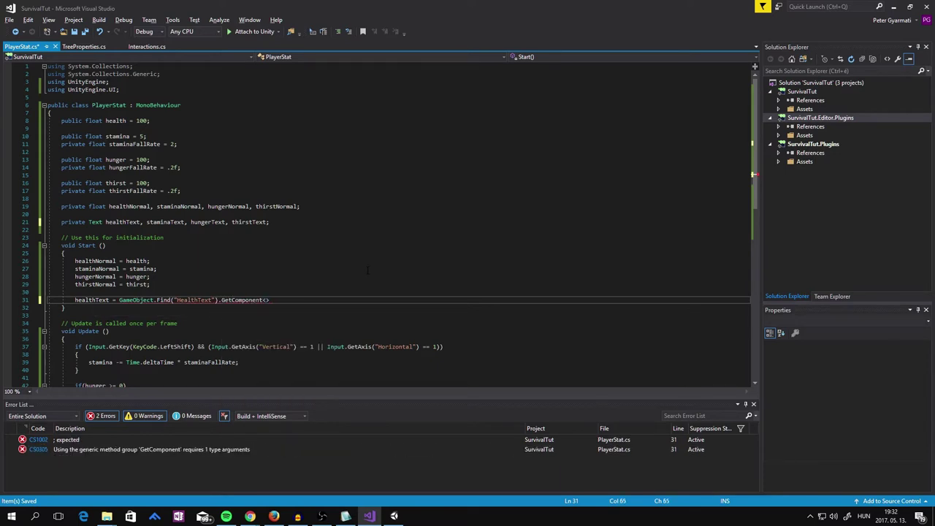
pyautogui.write('Text')
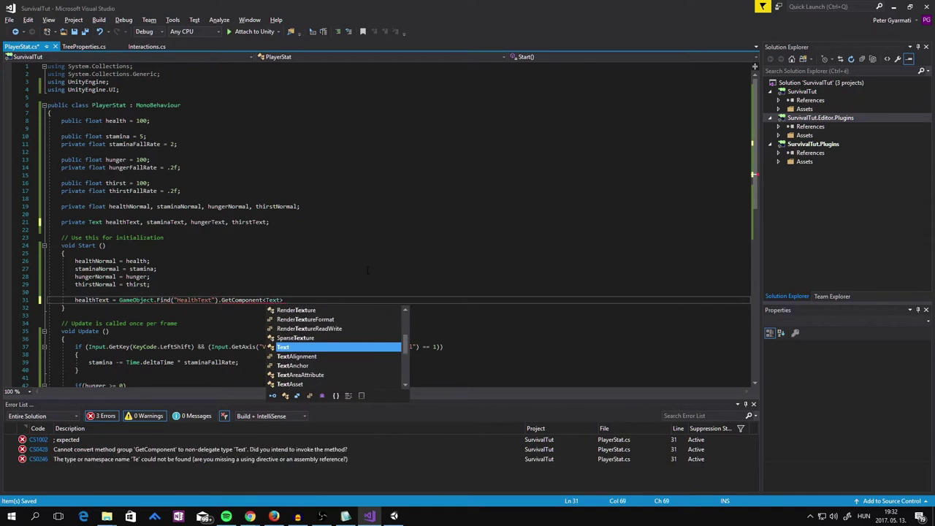
pyautogui.write('>();')
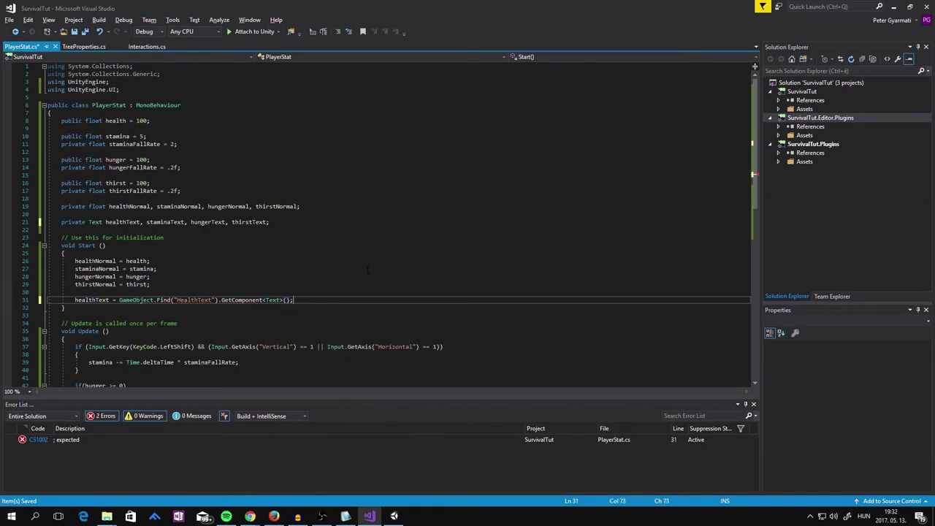
pyautogui.hotkey('ctrl', 's')
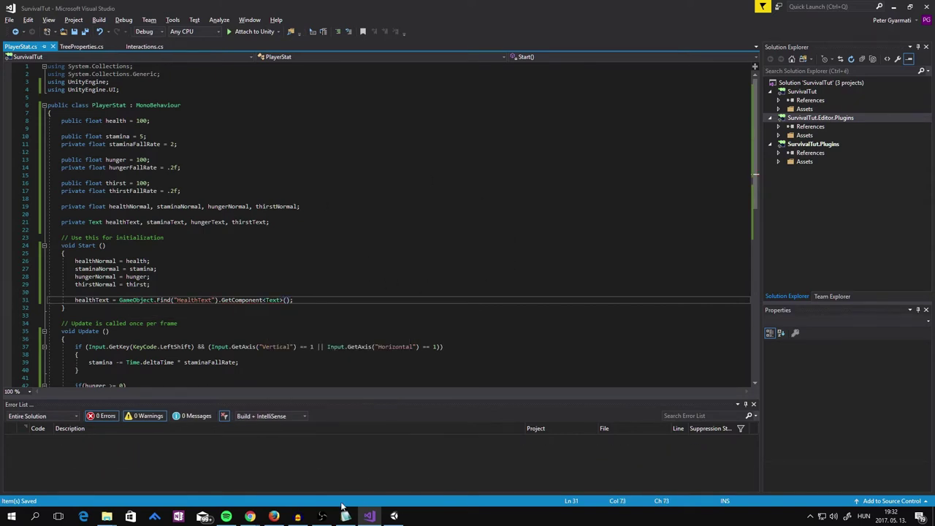
pyautogui.click(394, 516)
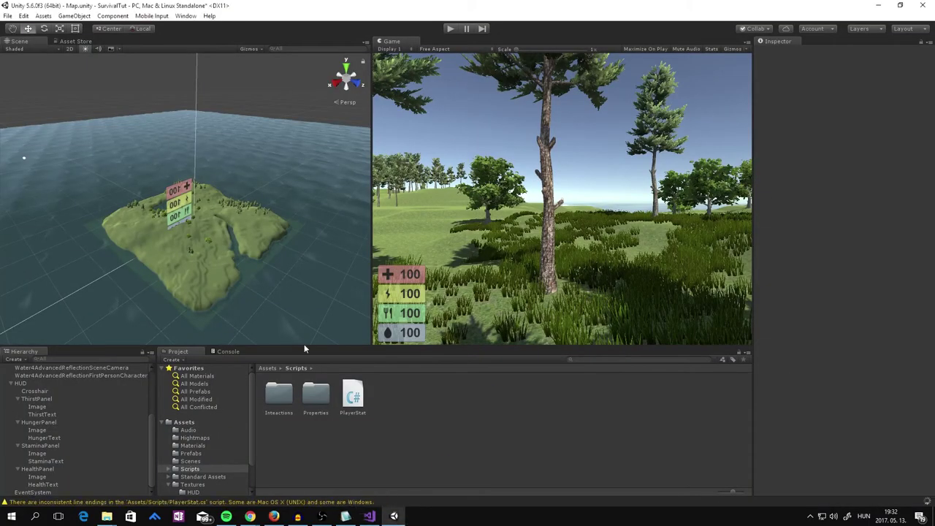
# Step: Select HUD > ThirstPanel > ThirstText and check its exact name in the Inspector's name field
pyautogui.click(27, 384)
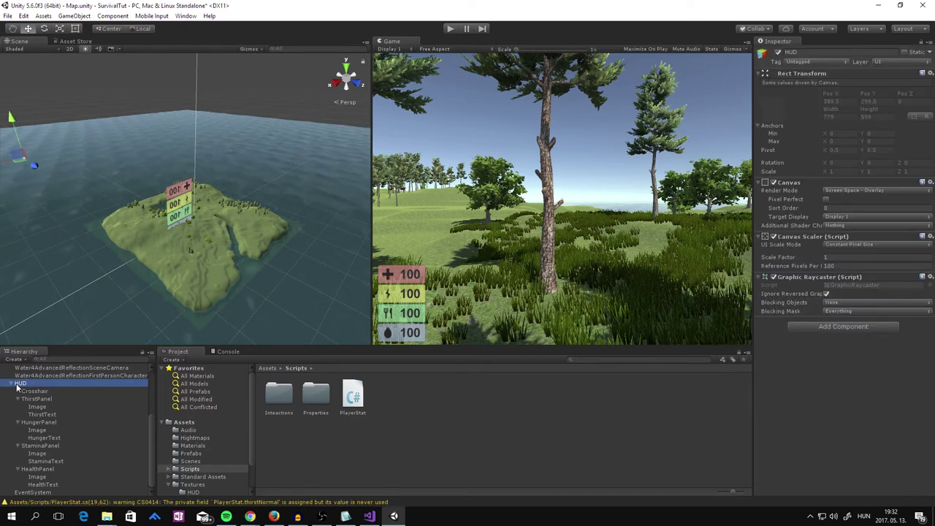
pyautogui.scroll(5, 127, 425)
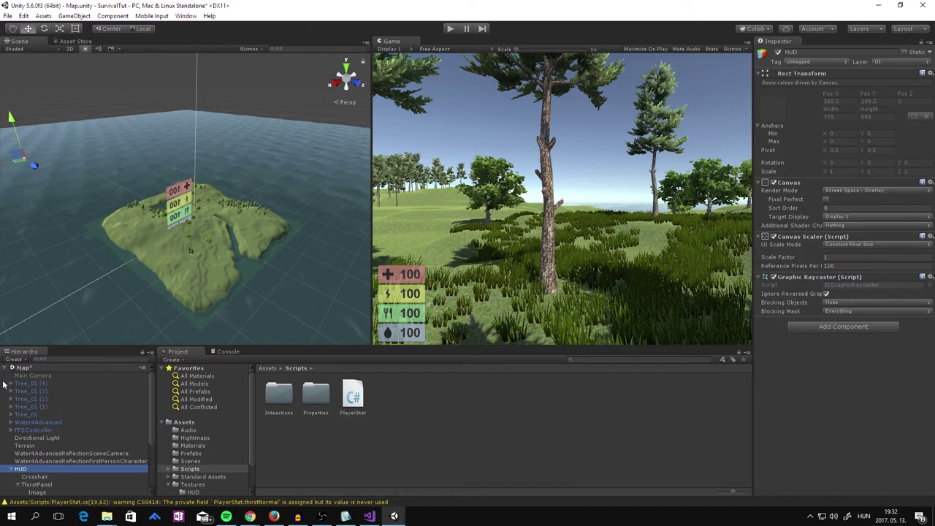
pyautogui.scroll(-4, 47, 381)
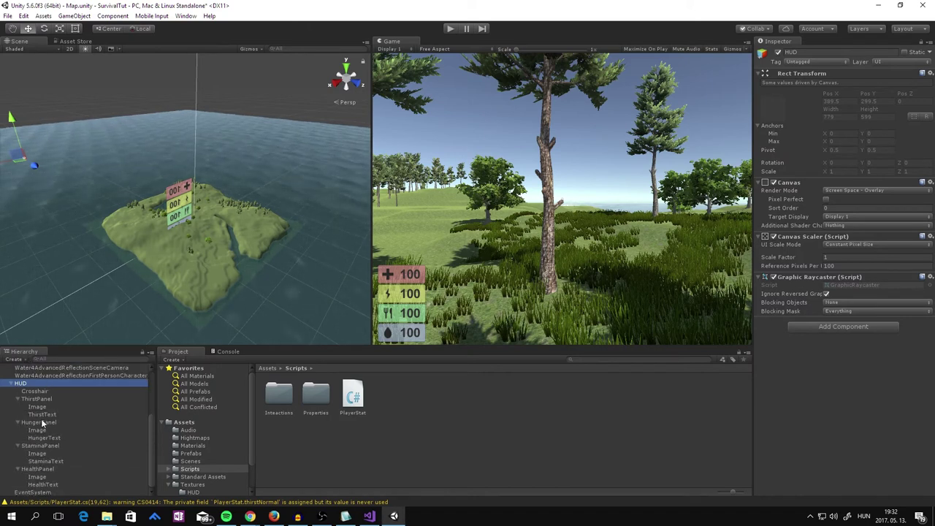
pyautogui.click(47, 414)
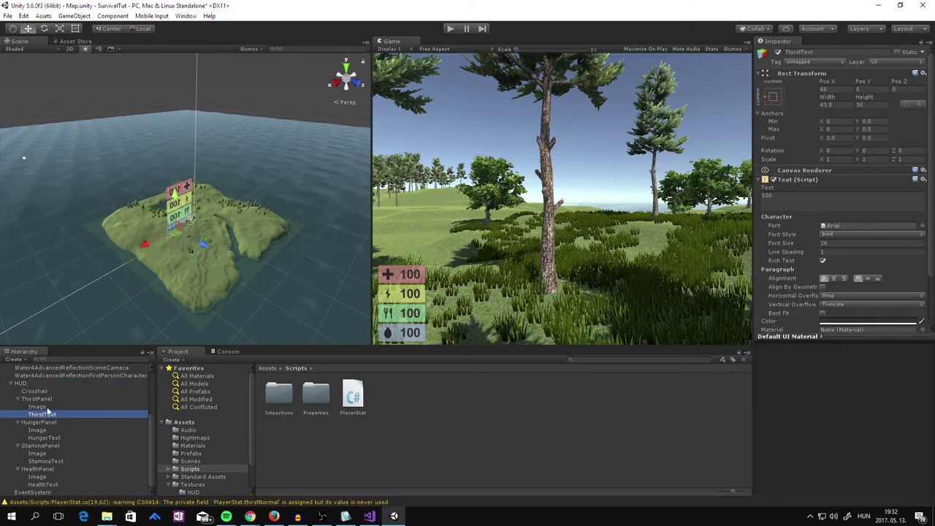
pyautogui.click(783, 53)
pyautogui.click(798, 53)
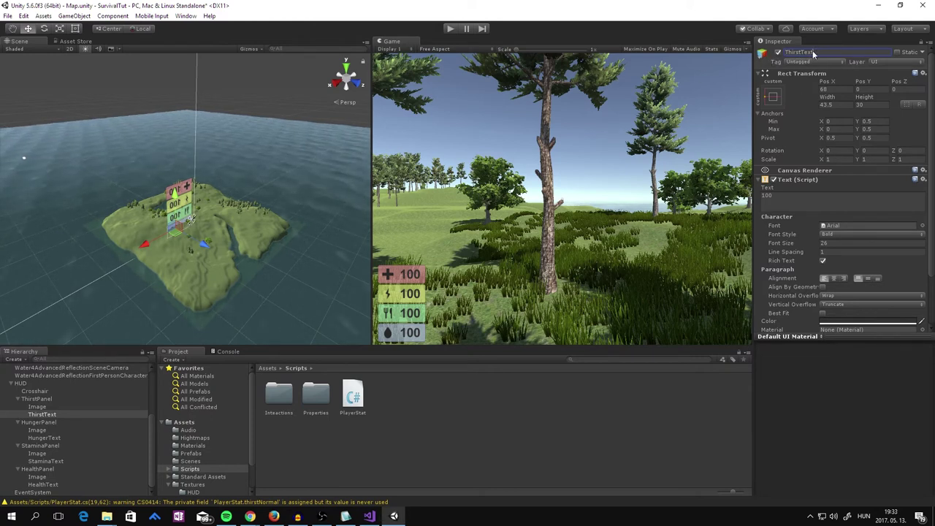
pyautogui.moveTo(817, 52); pyautogui.dragTo(785, 52)
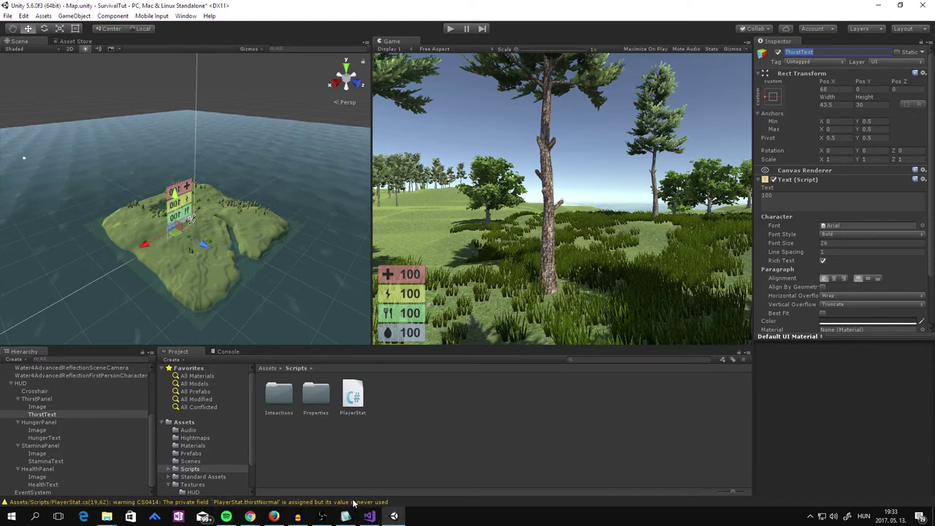
pyautogui.moveTo(368, 517)
# Step: Return to PlayerStat.cs and place the caret at the end of line 31's healthText lookup
pyautogui.click(368, 516)
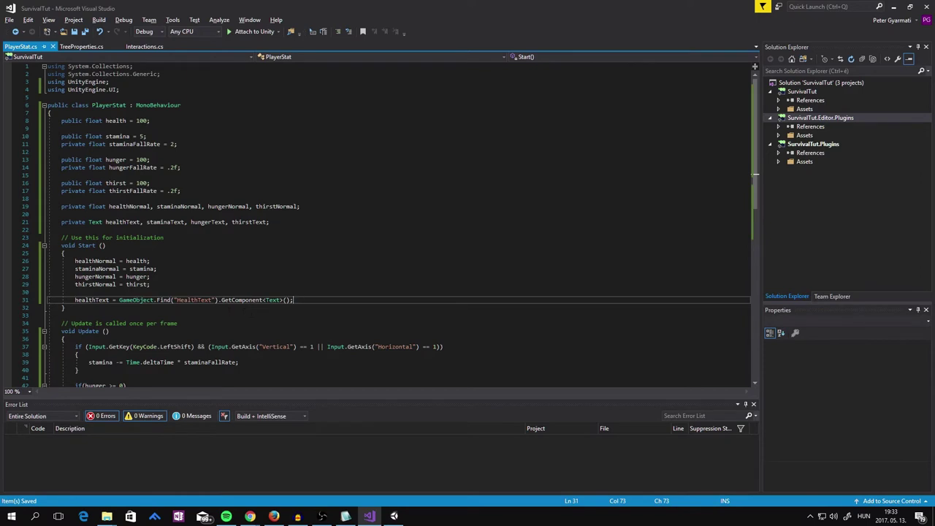
pyautogui.click(314, 300)
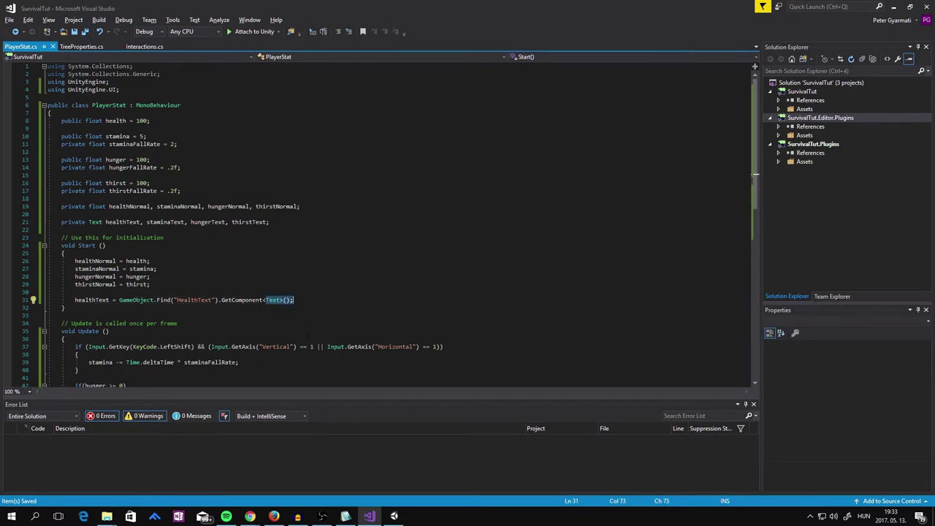
pyautogui.press('Left')
pyautogui.click(433, 304)
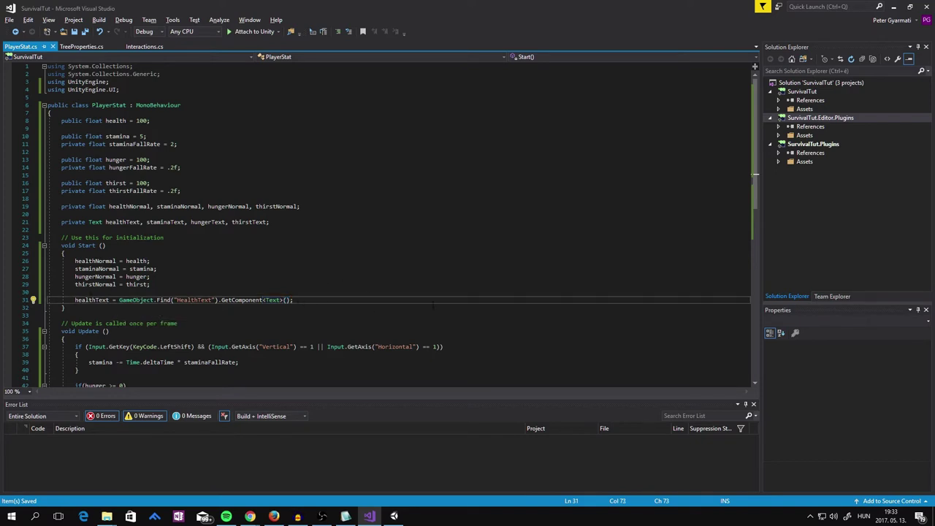
# Step: Add a trial healthText.text line, delete it, and select the line 31 assignment
pyautogui.press('Return')
pyautogui.write('he')
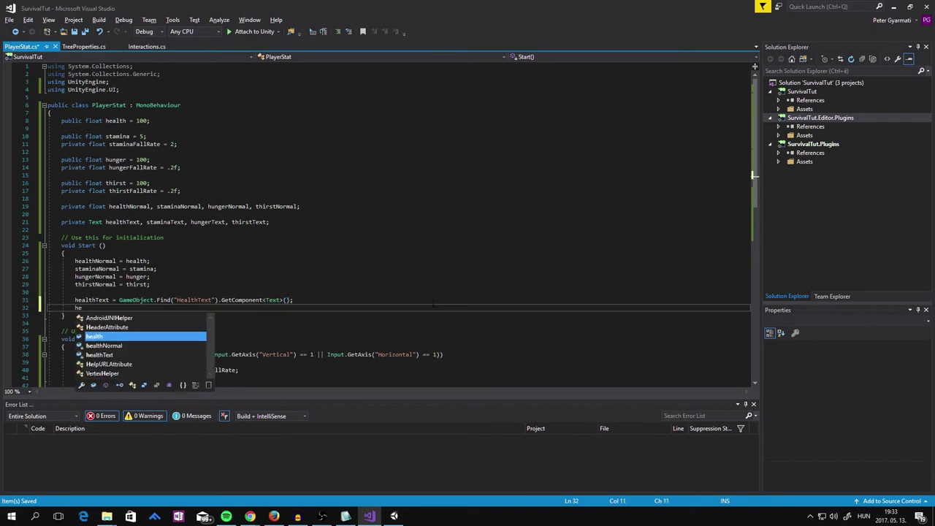
pyautogui.write('alth')
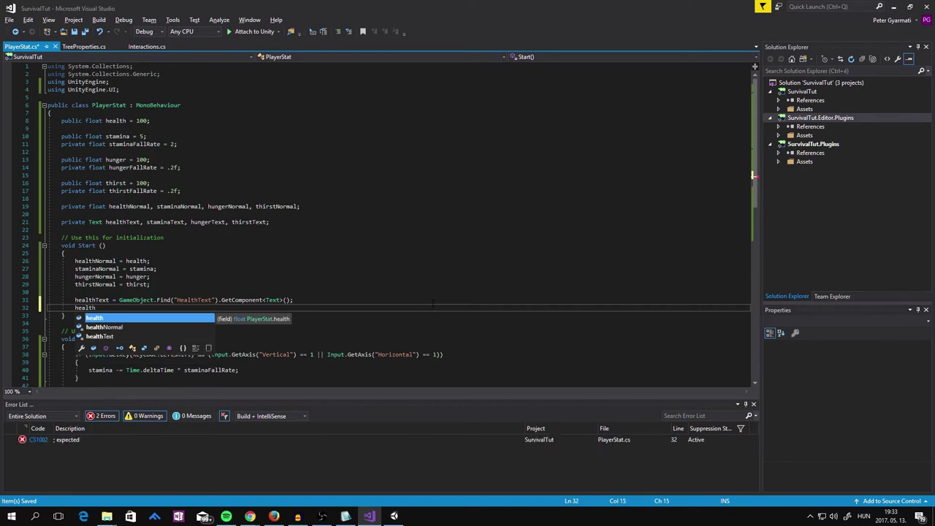
pyautogui.write('T')
pyautogui.press('Tab')
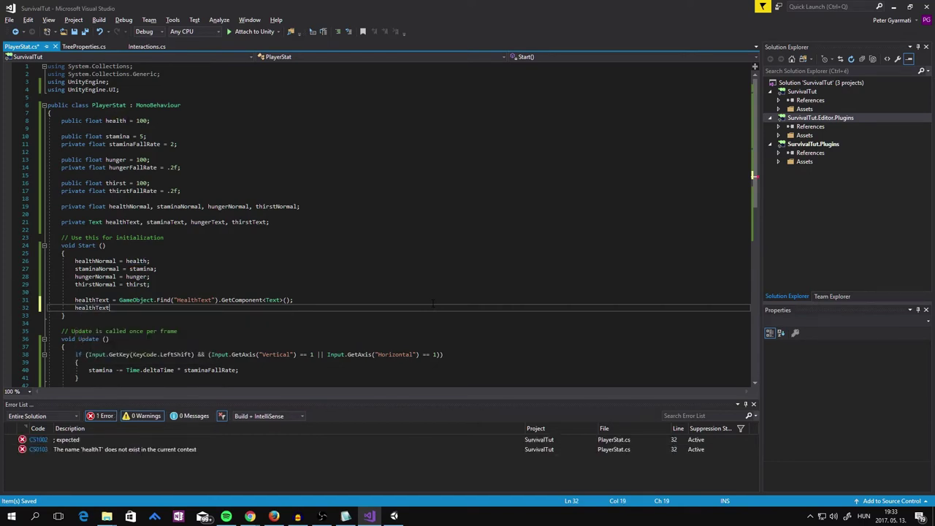
pyautogui.write('.t')
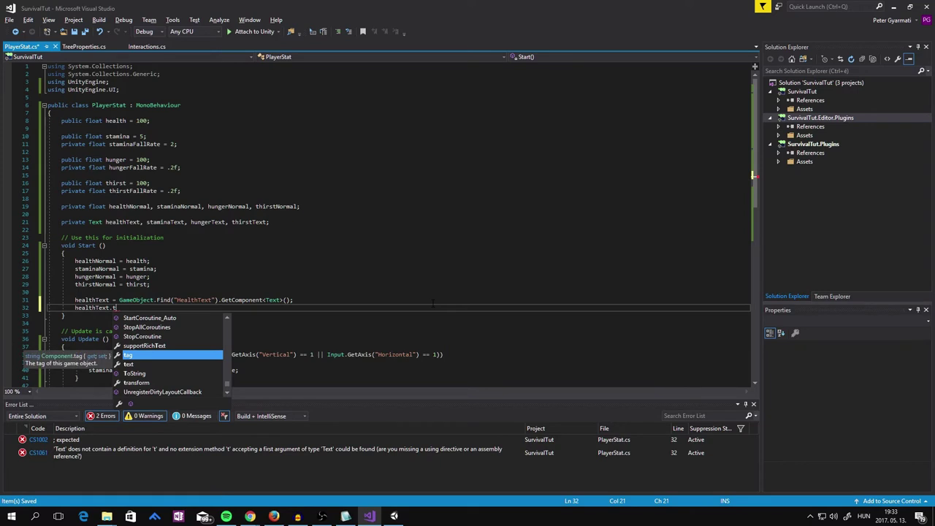
pyautogui.write('ext')
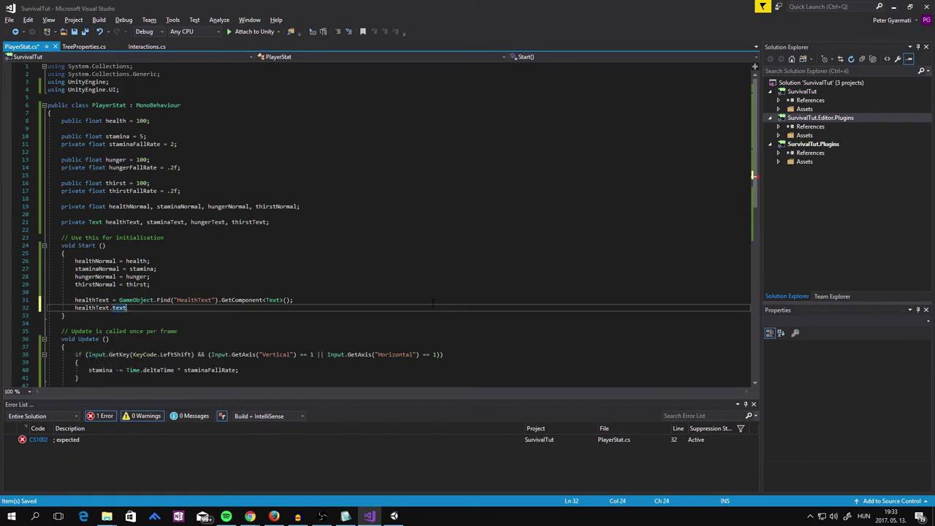
pyautogui.press('BackSpace')
pyautogui.press('BackSpace')
pyautogui.press('BackSpace')
pyautogui.press('BackSpace')
pyautogui.press('BackSpace')
pyautogui.press('BackSpace')
pyautogui.press('BackSpace')
pyautogui.press('BackSpace')
pyautogui.press('BackSpace')
pyautogui.press('BackSpace')
pyautogui.press('BackSpace')
pyautogui.press('BackSpace')
pyautogui.press('BackSpace')
pyautogui.press('BackSpace')
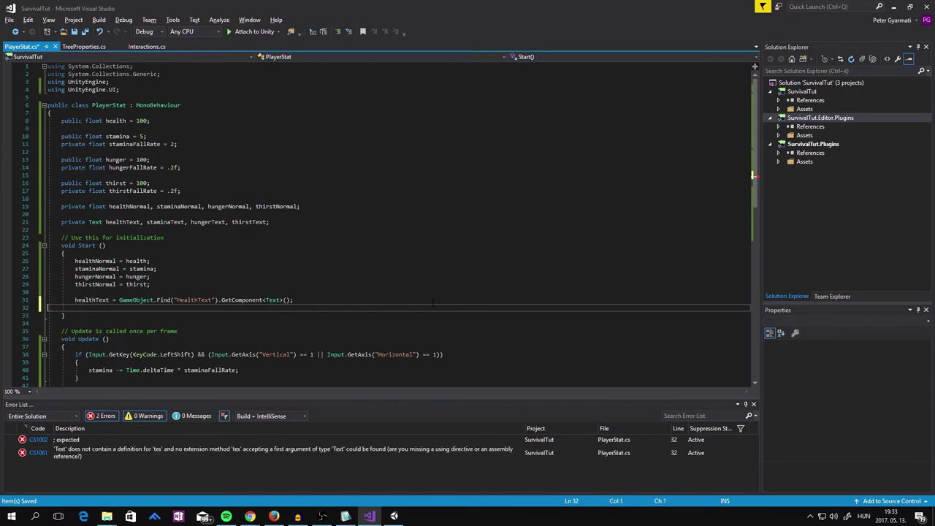
pyautogui.press('BackSpace')
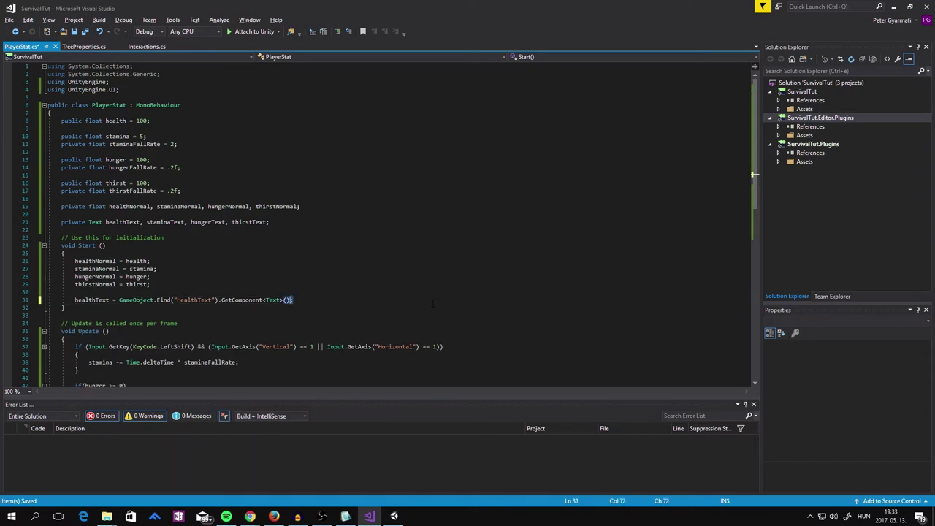
pyautogui.hotkey('shift', 'Left')
pyautogui.hotkey('shift', 'Left')
pyautogui.hotkey('shift', 'Left')
pyautogui.hotkey('shift', 'Left')
pyautogui.hotkey('shift', 'Left')
pyautogui.hotkey('shift', 'Left')
pyautogui.hotkey('shift', 'Left')
pyautogui.hotkey('shift', 'Left')
pyautogui.hotkey('shift', 'Left')
pyautogui.hotkey('shift', 'Left')
pyautogui.hotkey('shift', 'Left')
pyautogui.hotkey('shift', 'Left')
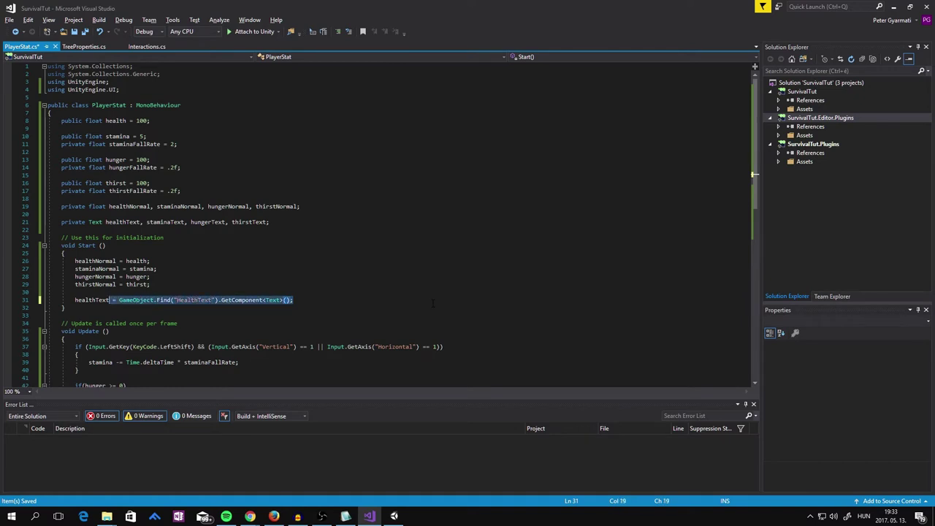
pyautogui.hotkey('shift', 'Left')
pyautogui.hotkey('shift', 'Left')
pyautogui.hotkey('shift', 'Left')
pyautogui.hotkey('shift', 'Left')
pyautogui.hotkey('shift', 'Left')
pyautogui.hotkey('shift', 'Left')
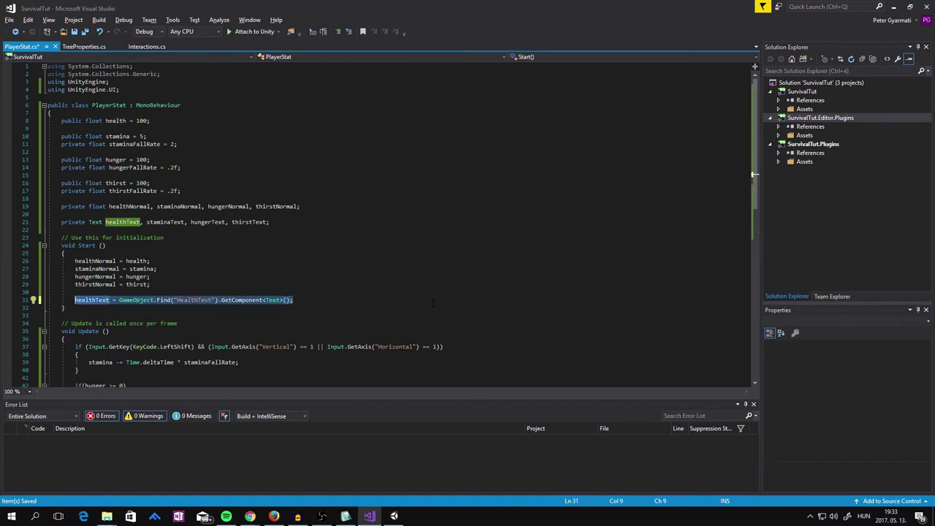
pyautogui.hotkey('ctrl', 'c')
pyautogui.press('End')
pyautogui.press('Return')
pyautogui.hotkey('ctrl', 'v')
pyautogui.press('Return')
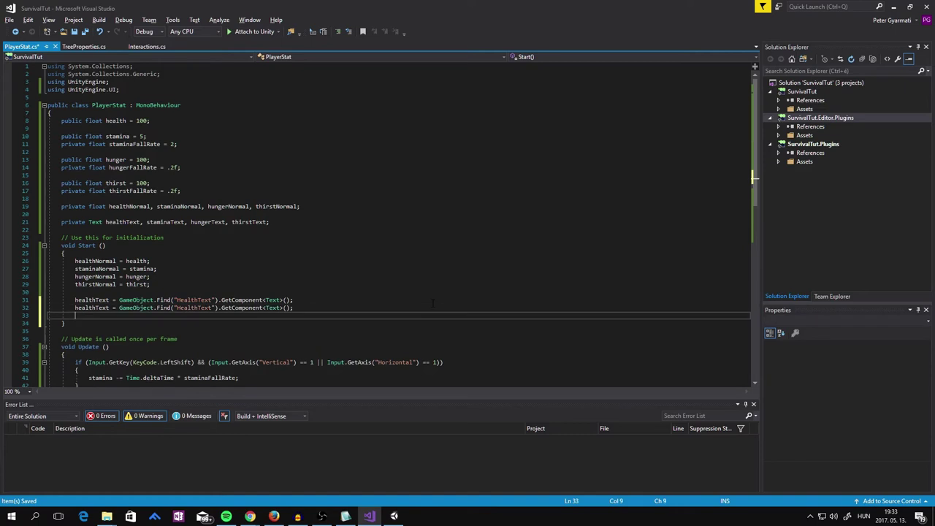
pyautogui.hotkey('ctrl', 'v')
pyautogui.press('Return')
pyautogui.hotkey('ctrl', 'v')
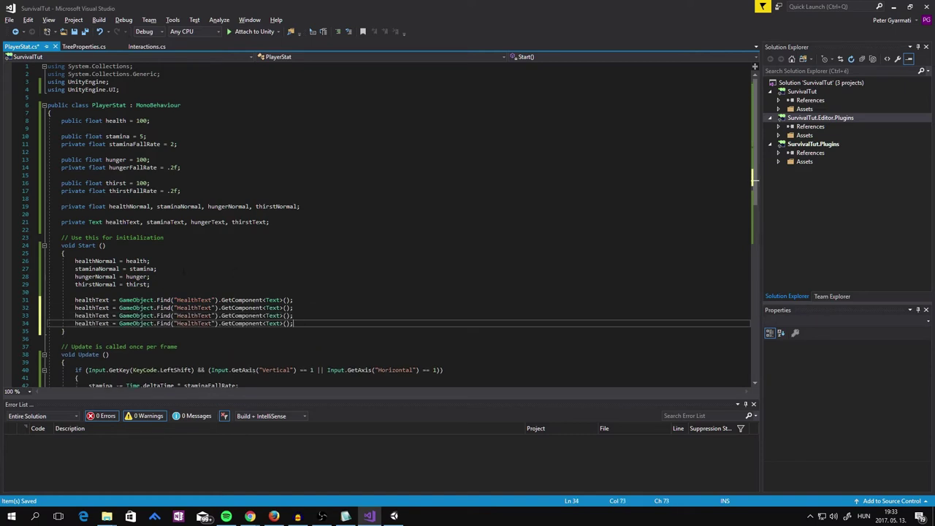
pyautogui.click(75, 308)
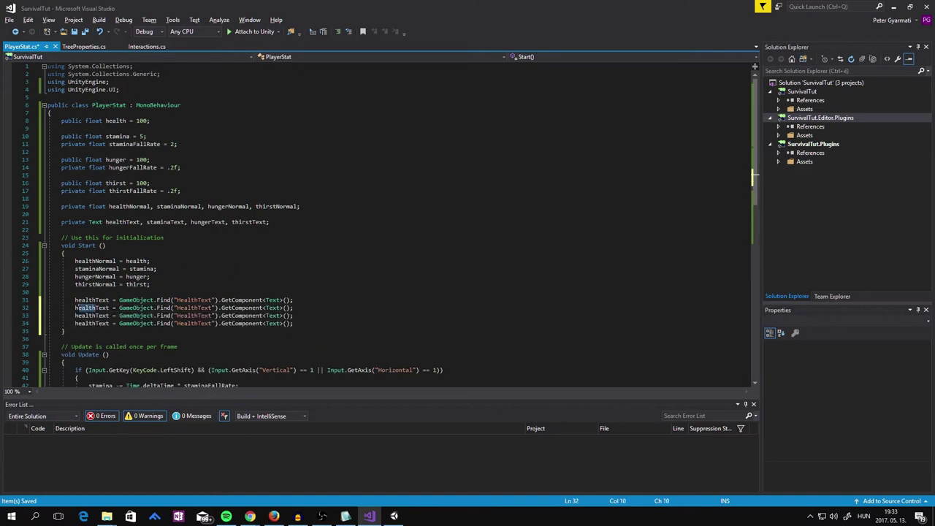
pyautogui.press('Delete')
pyautogui.press('Delete')
pyautogui.press('Delete')
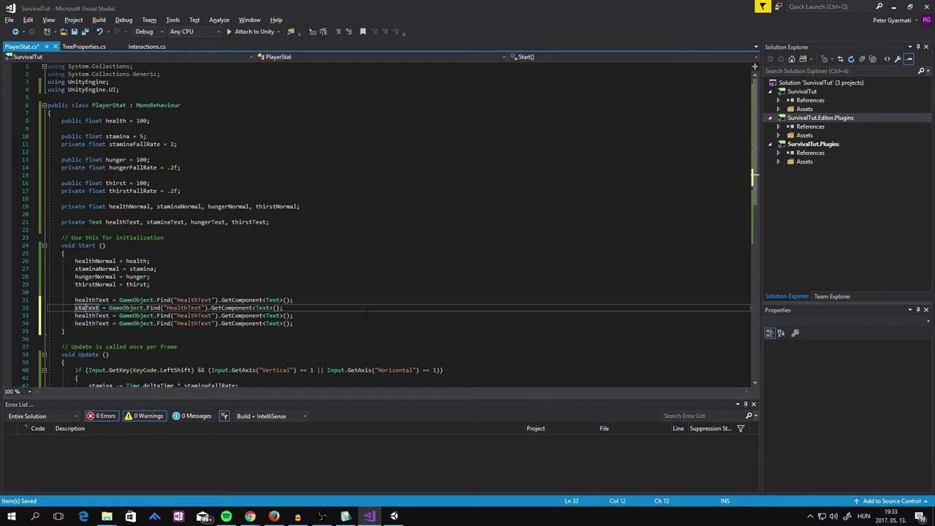
pyautogui.write('stamina')
pyautogui.press('Down')
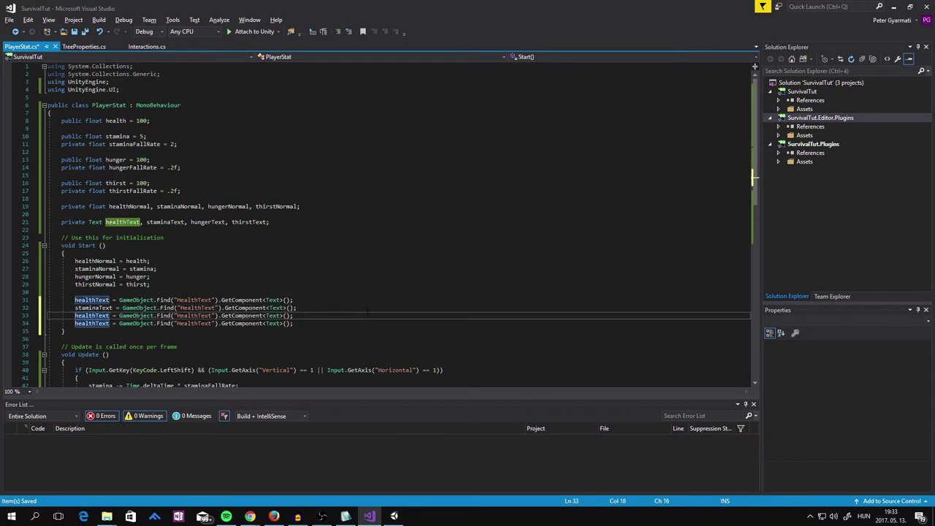
pyautogui.press('Left')
pyautogui.press('BackSpace')
pyautogui.press('BackSpace')
pyautogui.press('BackSpace')
pyautogui.press('BackSpace')
pyautogui.press('BackSpace')
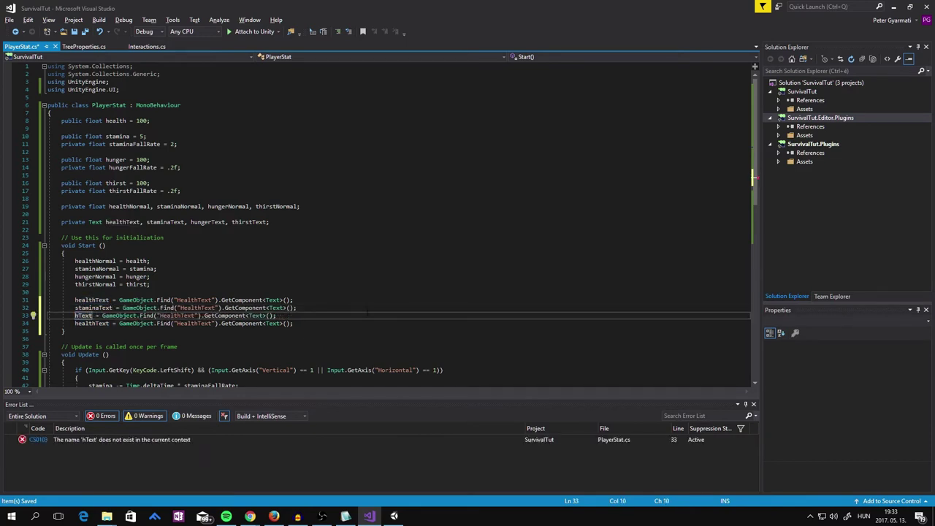
pyautogui.write('unger')
pyautogui.press('Down')
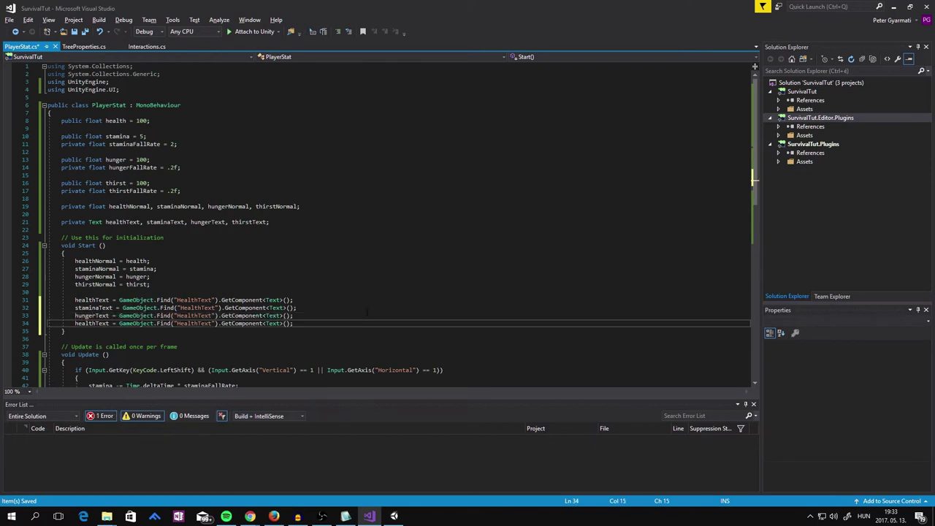
pyautogui.press('BackSpace')
pyautogui.press('BackSpace')
pyautogui.press('BackSpace')
pyautogui.press('BackSpace')
pyautogui.press('BackSpace')
pyautogui.press('BackSpace')
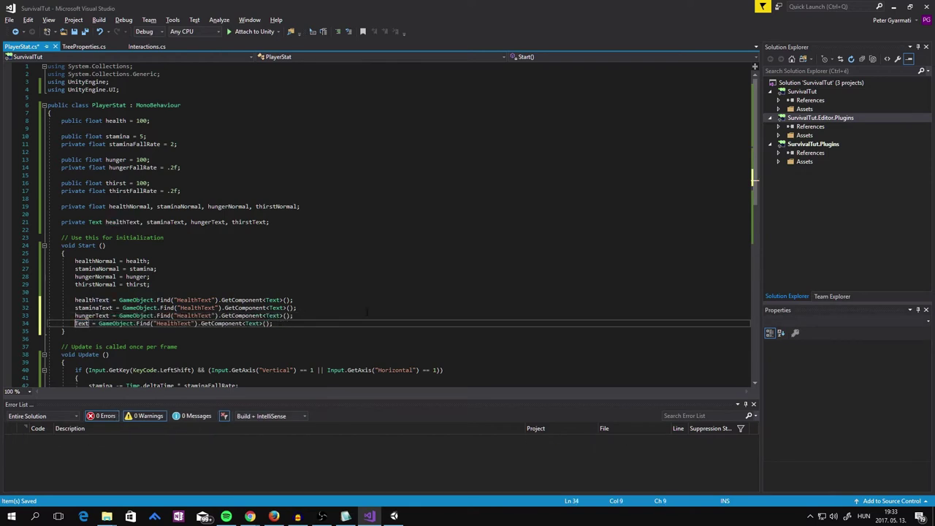
pyautogui.write('thirst')
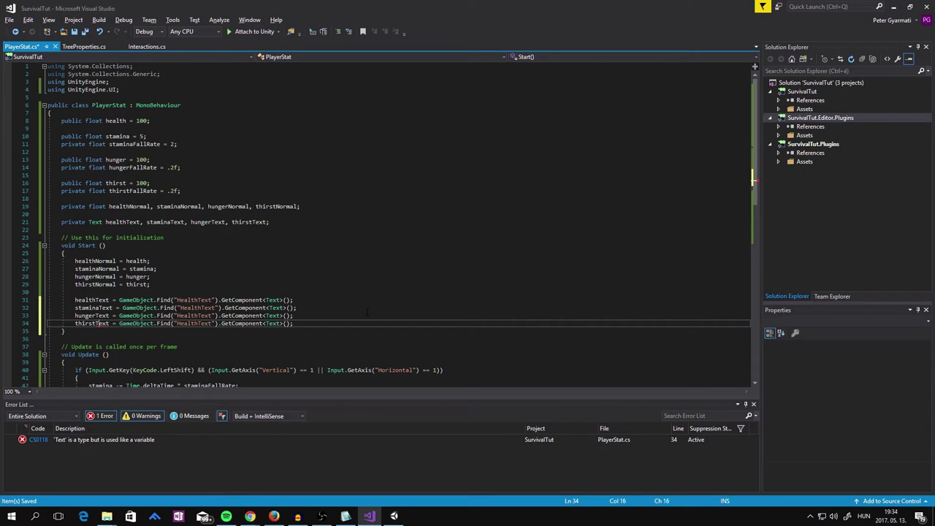
pyautogui.press('Right')
pyautogui.press('Right')
pyautogui.press('Right')
pyautogui.press('Right')
pyautogui.press('Right')
pyautogui.press('Right')
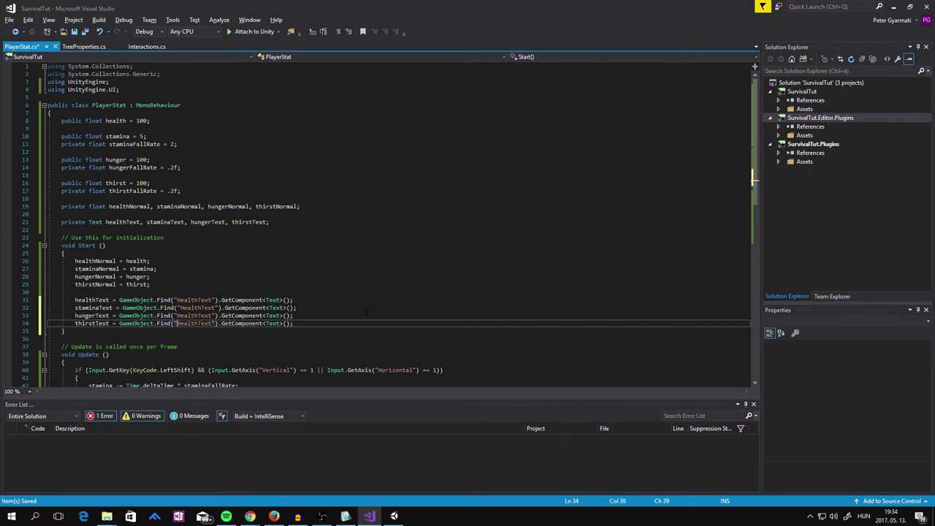
pyautogui.press('Delete')
pyautogui.press('Delete')
pyautogui.press('Delete')
pyautogui.press('Delete')
pyautogui.press('Delete')
pyautogui.press('Delete')
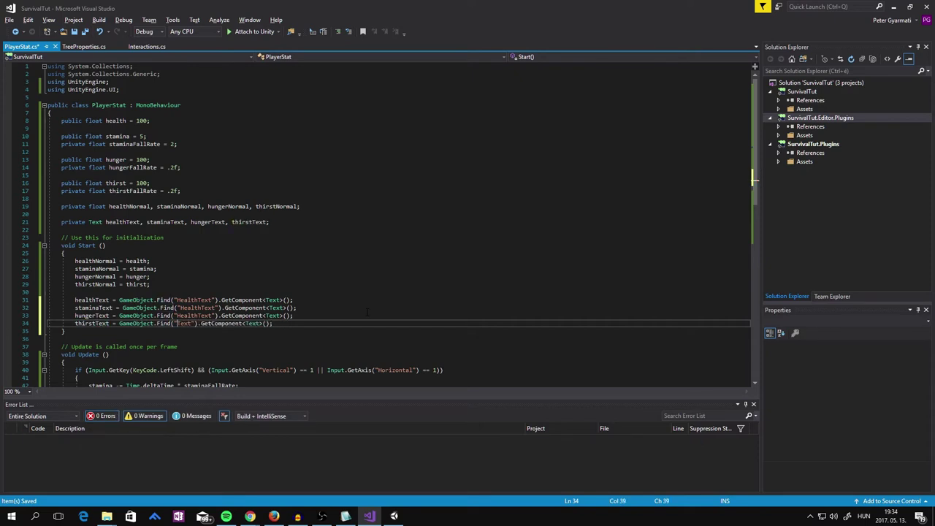
pyautogui.write('Thirst')
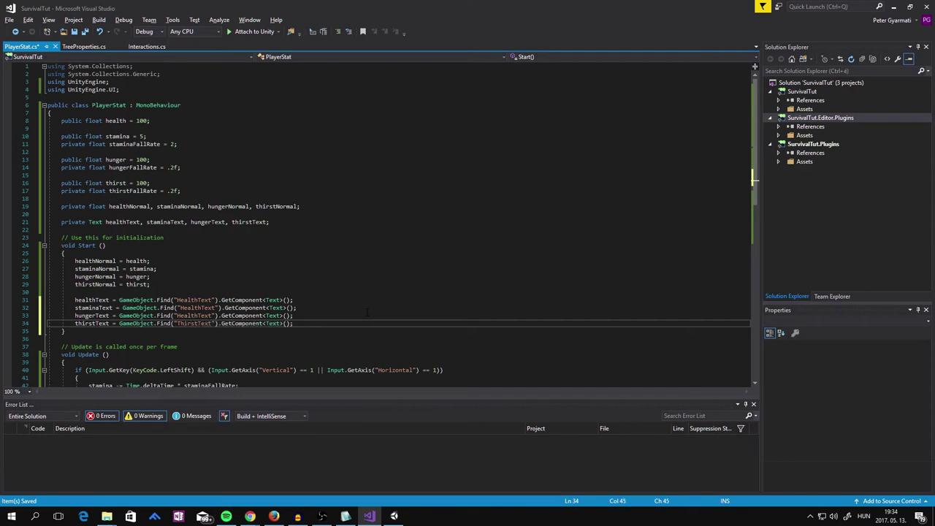
pyautogui.press('Up')
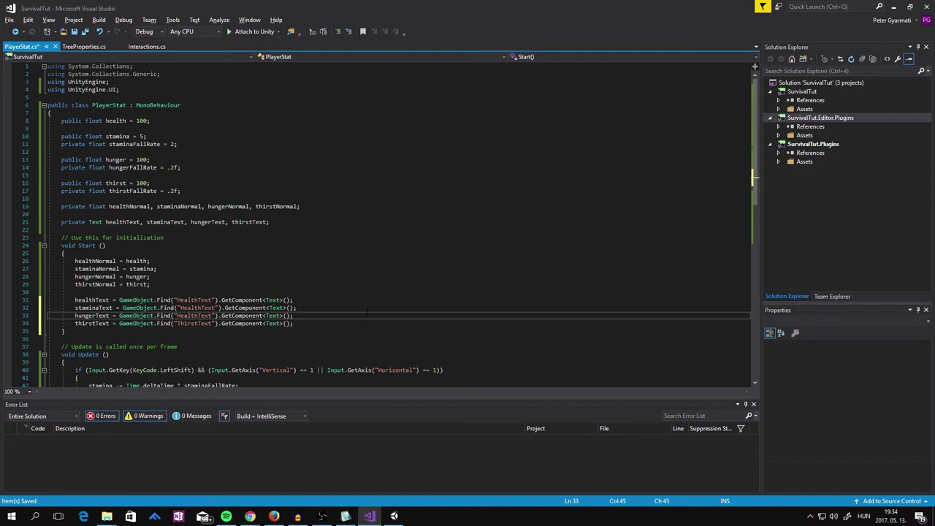
pyautogui.press('BackSpace')
pyautogui.press('BackSpace')
pyautogui.press('BackSpace')
pyautogui.press('BackSpace')
pyautogui.press('BackSpace')
pyautogui.press('BackSpace')
pyautogui.write('Hunger')
pyautogui.press('Up')
pyautogui.press('BackSpace')
pyautogui.press('BackSpace')
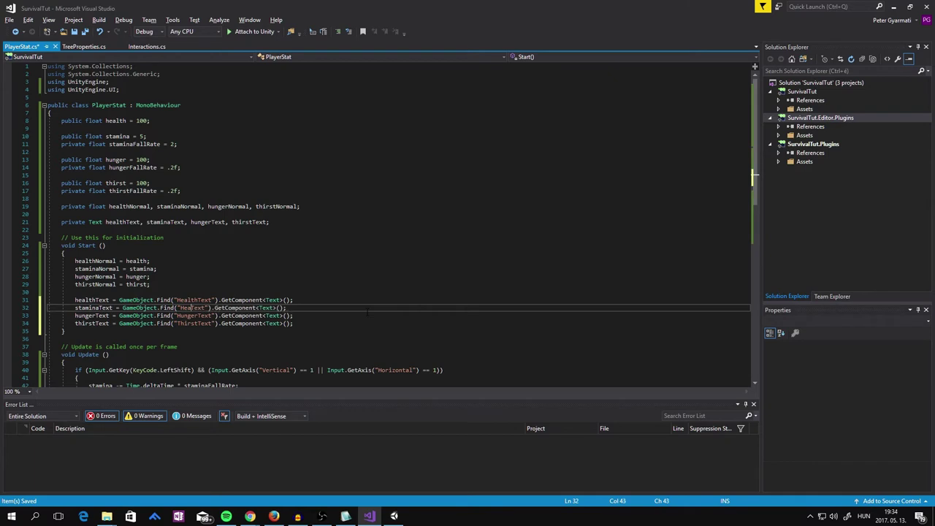
pyautogui.press('BackSpace')
pyautogui.press('BackSpace')
pyautogui.press('BackSpace')
pyautogui.press('BackSpace')
pyautogui.write('st')
pyautogui.write('amina')
pyautogui.click(183, 308)
pyautogui.press('BackSpace')
pyautogui.write('S')
pyautogui.scroll(-2, 248, 263)
pyautogui.scroll(-3, 256, 249)
pyautogui.scroll(-1, 261, 243)
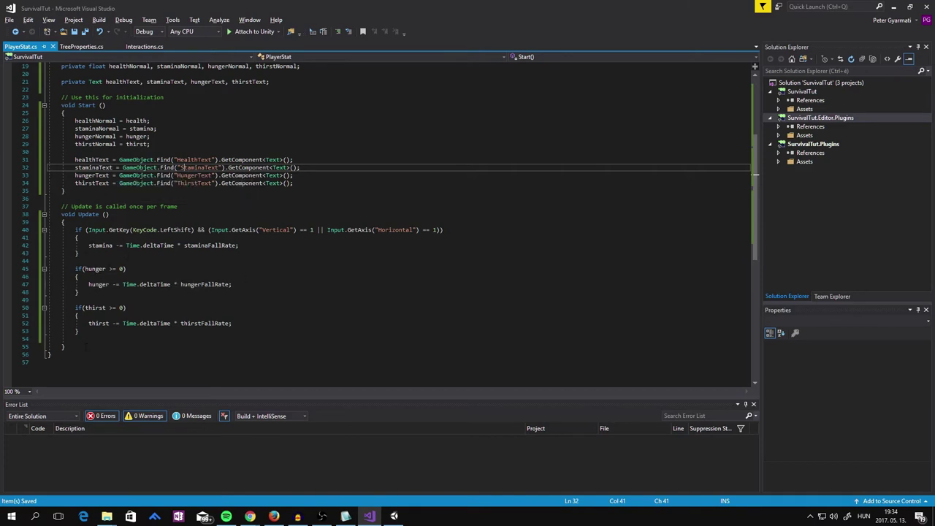
pyautogui.click(124, 331)
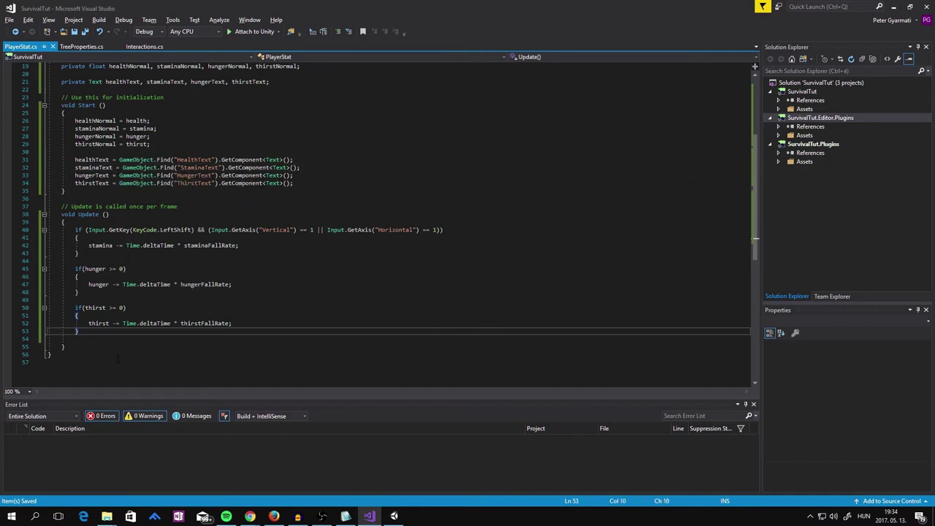
# Step: Start a new line at the end of Update beginning with healthText
pyautogui.click(86, 339)
pyautogui.press('Return')
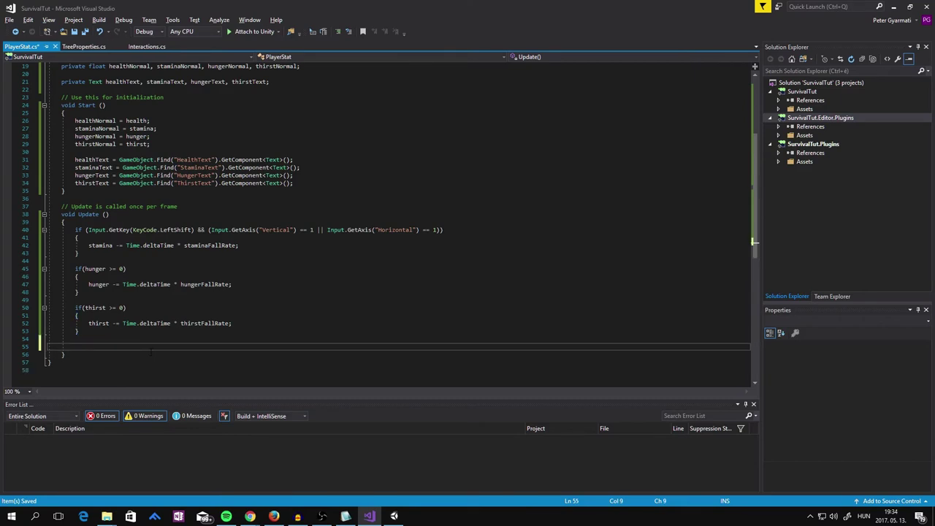
pyautogui.write('helth')
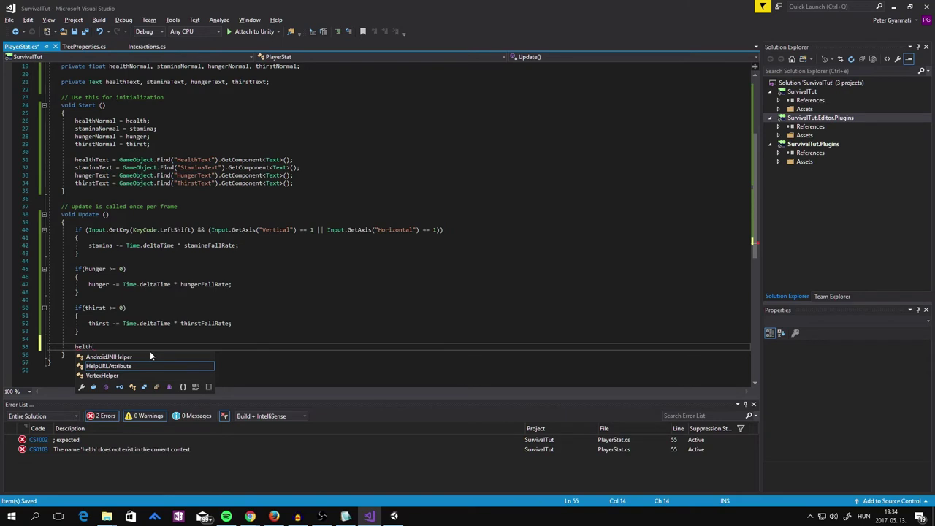
pyautogui.press('BackSpace')
pyautogui.press('BackSpace')
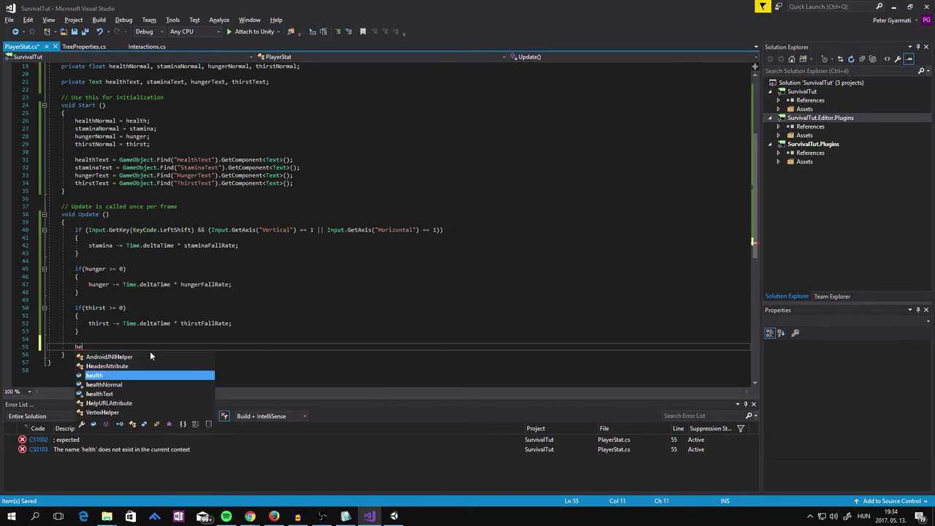
pyautogui.press('BackSpace')
pyautogui.write('a')
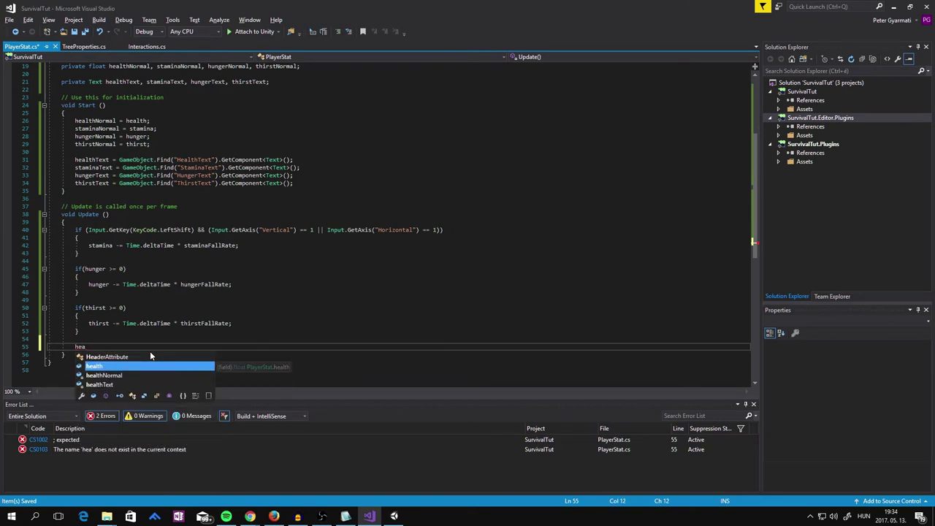
pyautogui.press('Down')
pyautogui.press('Down')
pyautogui.press('Tab')
# Step: Complete it as healthText = Mathf.FloorToInt(health).ToString(); and save the script
pyautogui.write('= ')
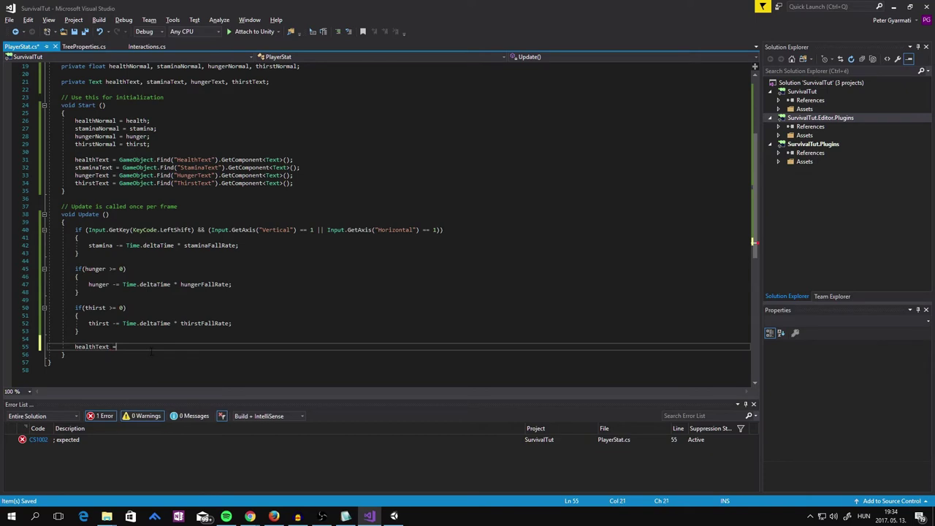
pyautogui.write('Math')
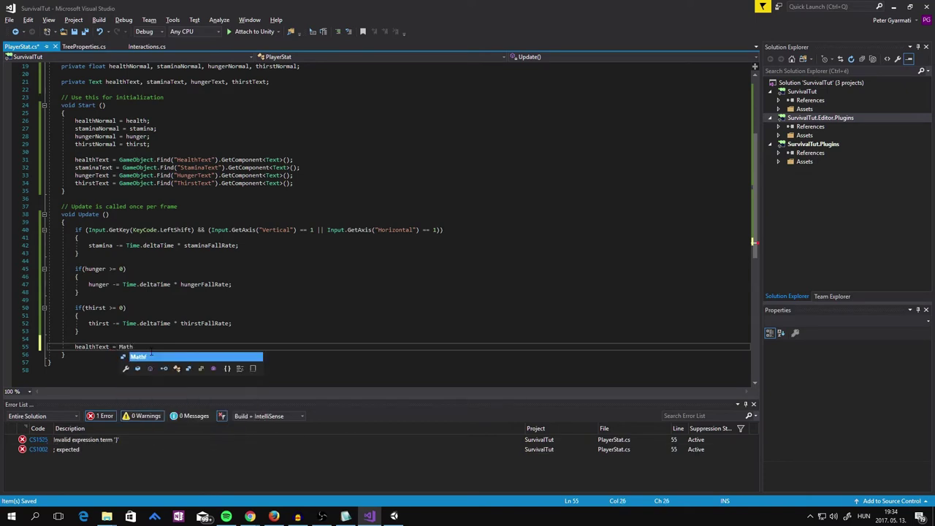
pyautogui.write('f')
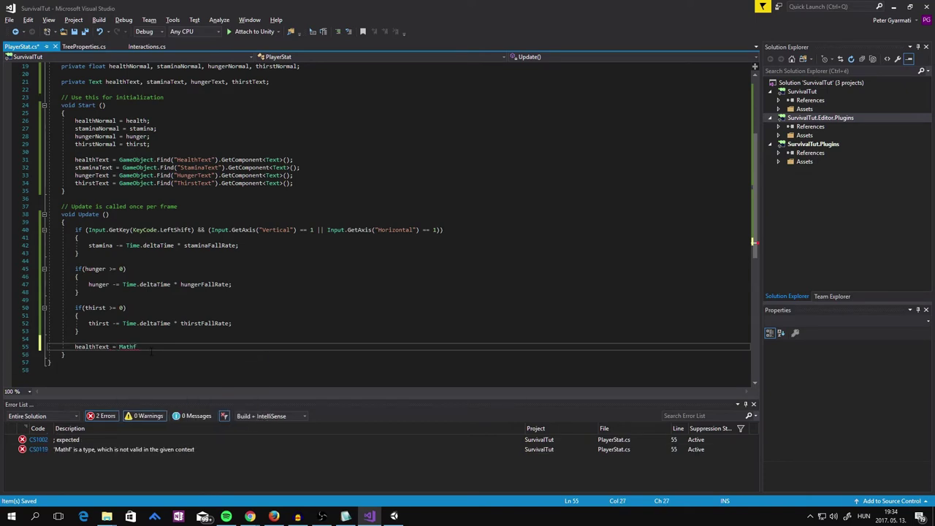
pyautogui.write('.')
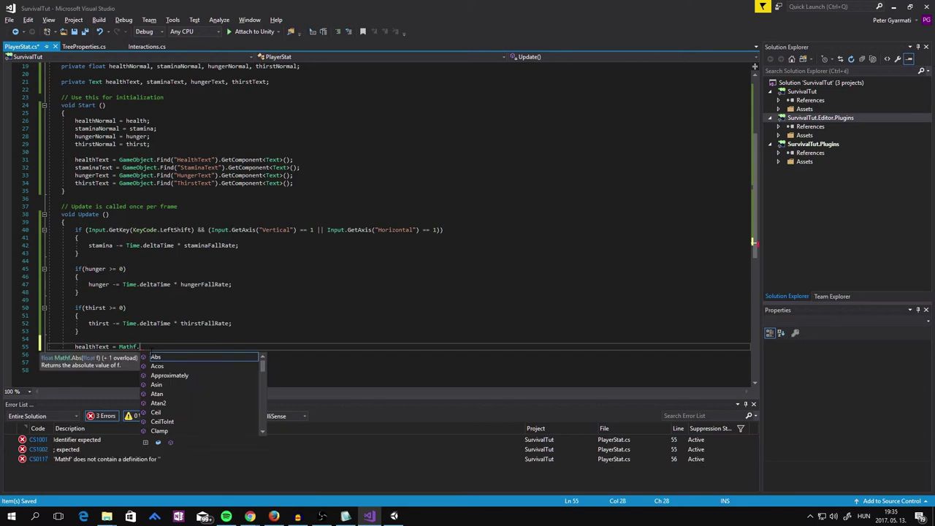
pyautogui.write('Flo')
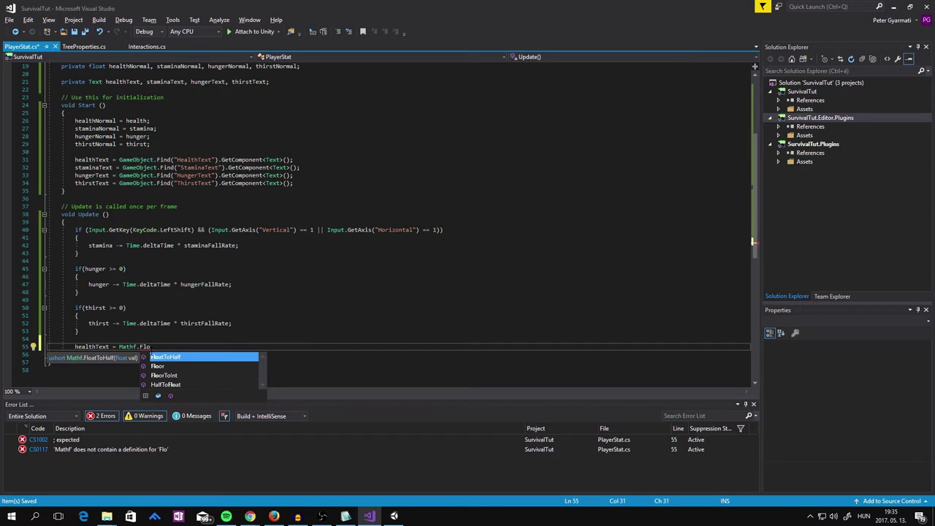
pyautogui.press('Down')
pyautogui.press('Down')
pyautogui.press('Tab')
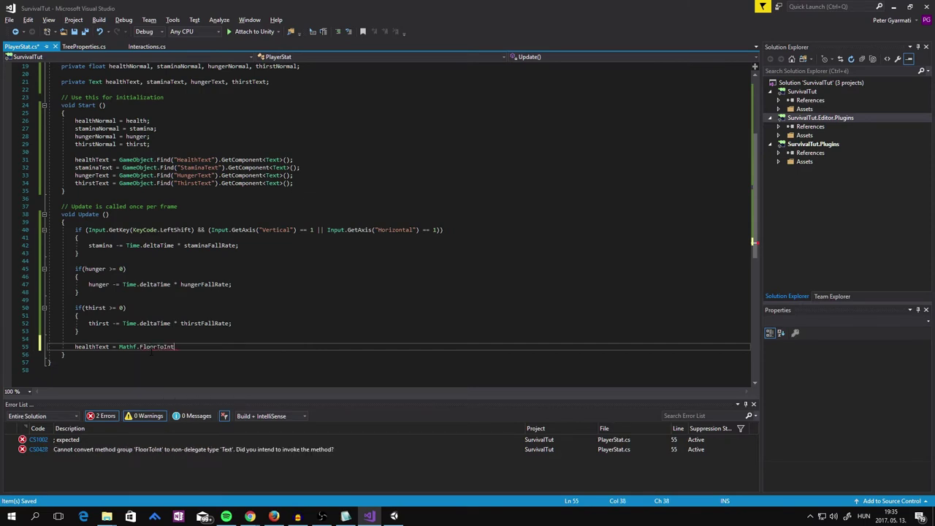
pyautogui.write('(')
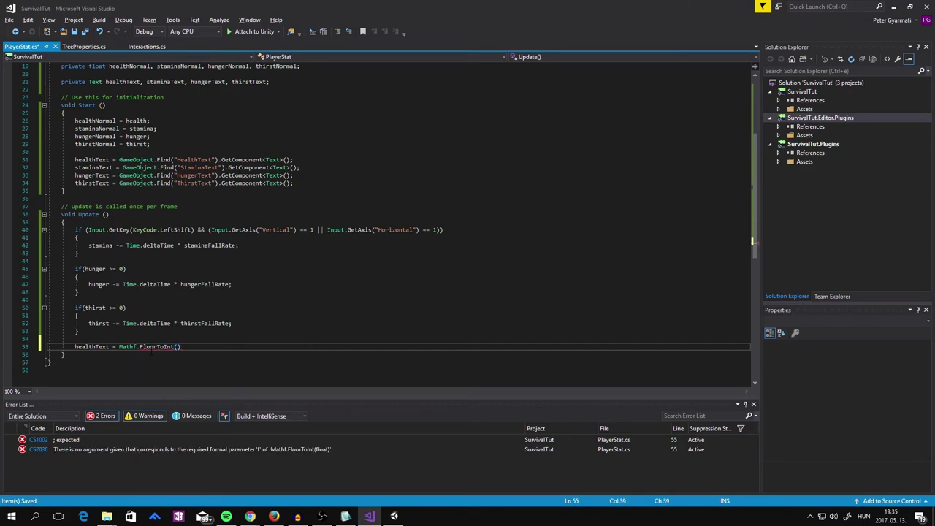
pyautogui.write('he')
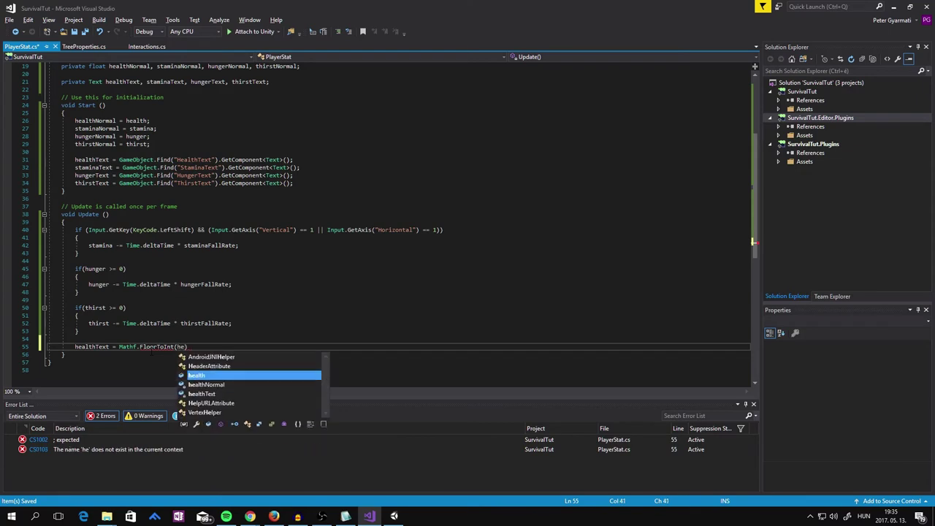
pyautogui.press('Tab')
pyautogui.write(');')
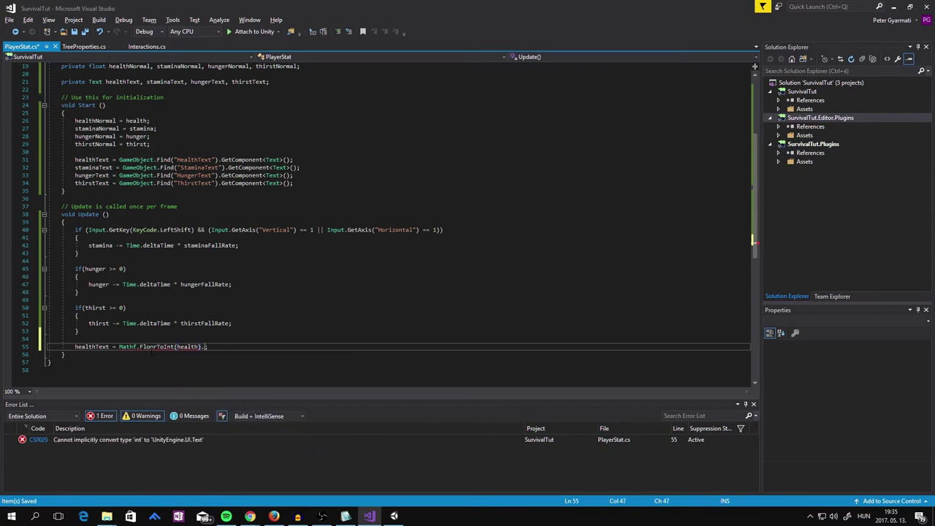
pyautogui.write('tio')
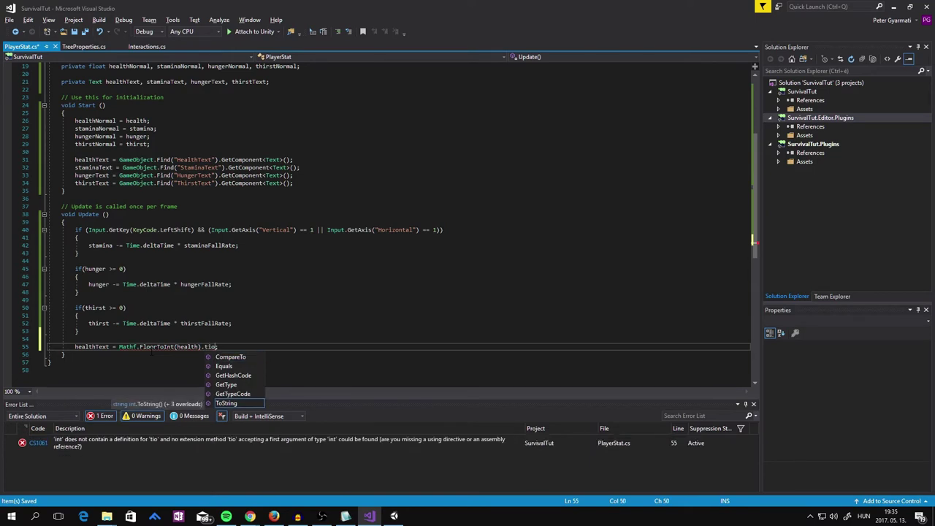
pyautogui.press('Tab')
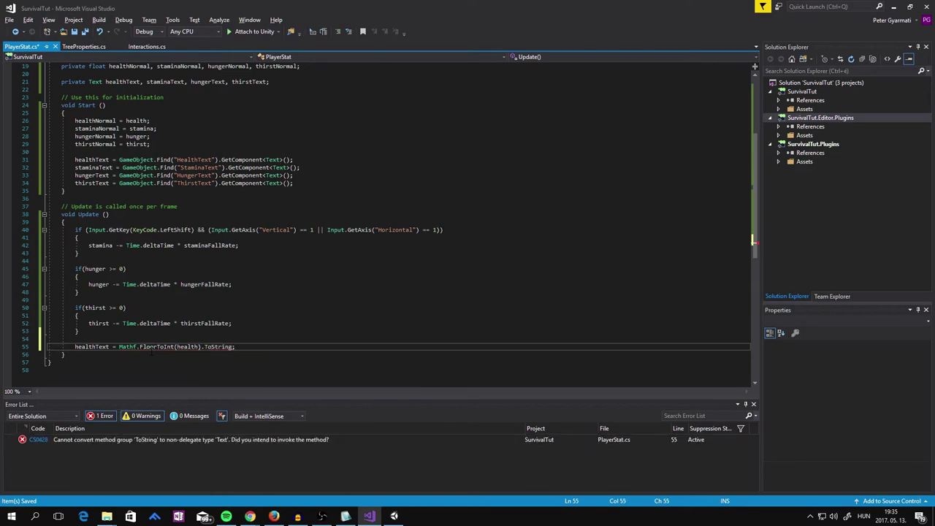
pyautogui.write('()')
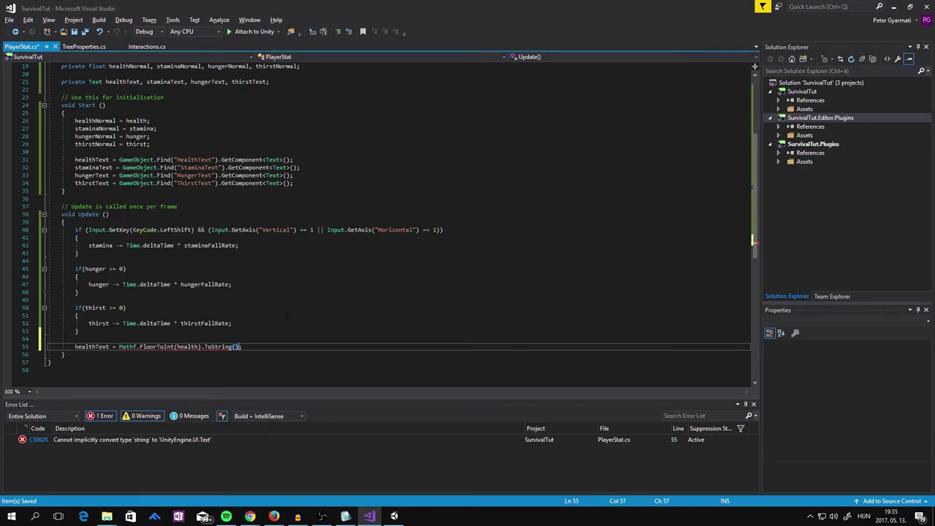
pyautogui.hotkey('ctrl', 's')
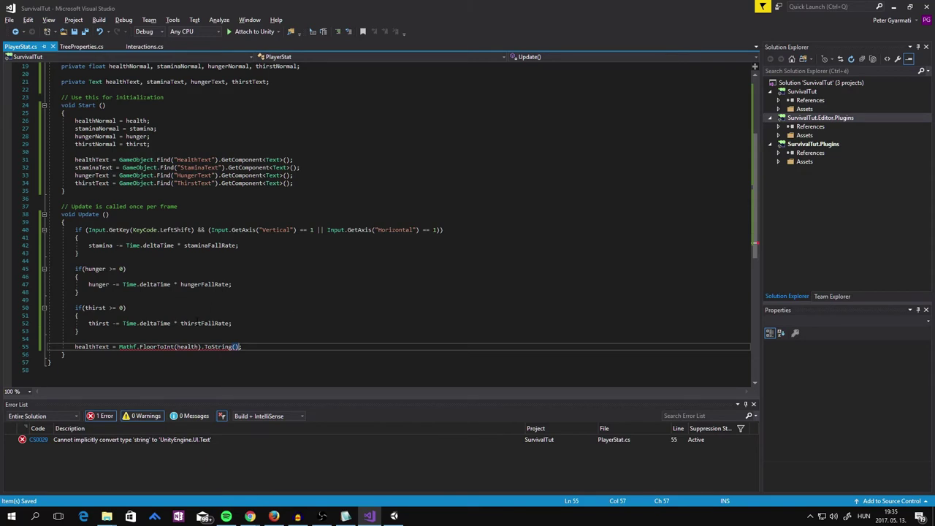
pyautogui.moveTo(166, 347)
# Step: Change the new Update line to assign healthText.text, save, and review the file
pyautogui.click(109, 346)
pyautogui.write('.')
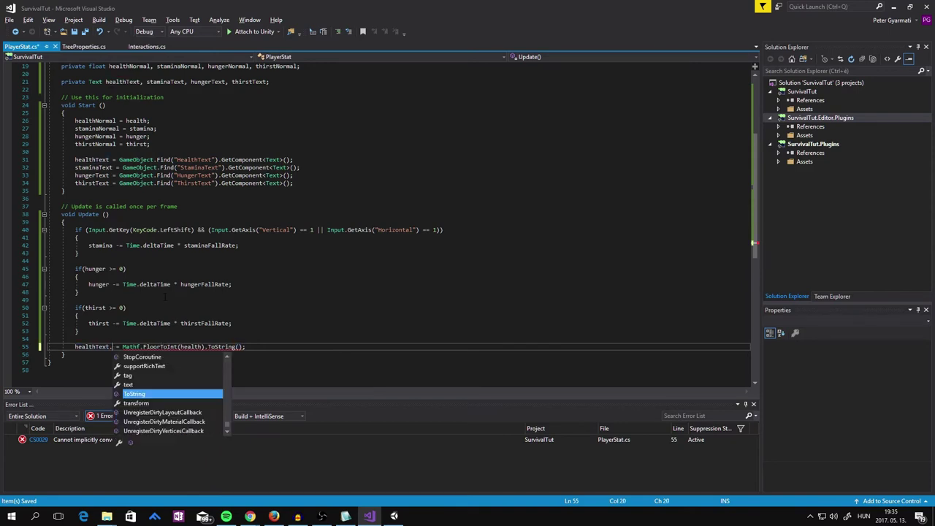
pyautogui.write('text')
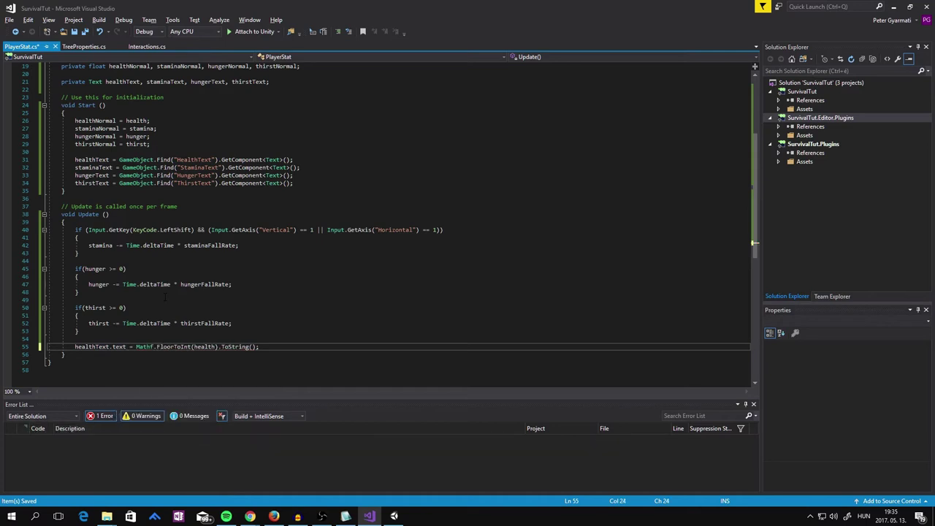
pyautogui.hotkey('ctrl', 's')
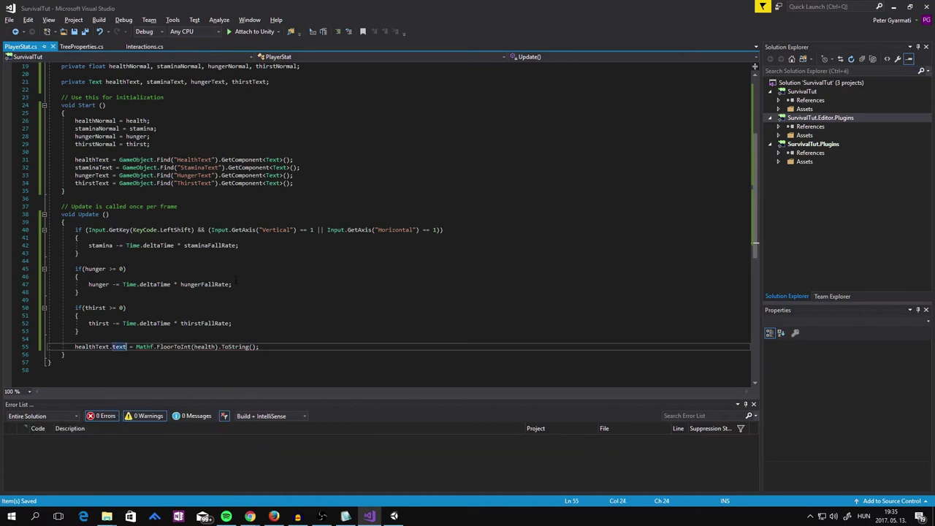
pyautogui.scroll(2, 236, 281)
pyautogui.scroll(4, 220, 274)
pyautogui.scroll(-2, 183, 258)
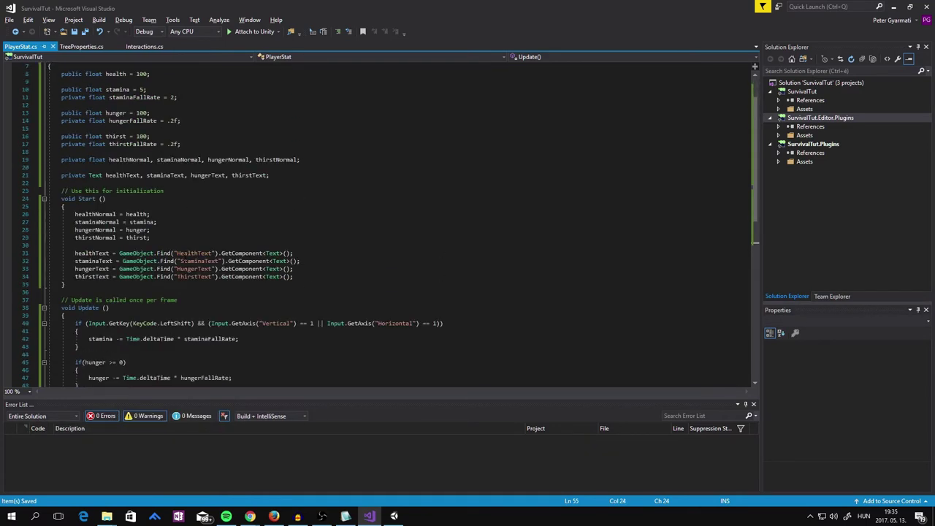
pyautogui.scroll(-3, 184, 257)
pyautogui.scroll(-3, 185, 207)
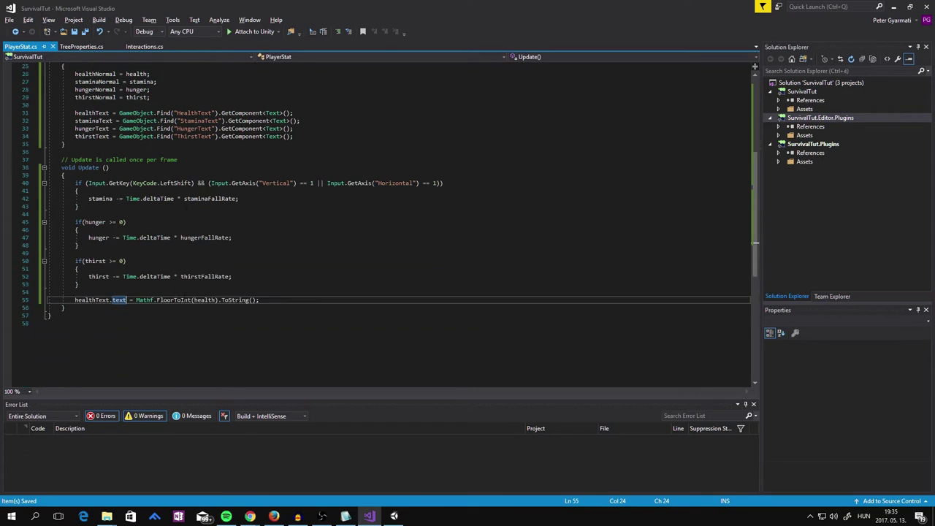
# Step: Inspect FloorToInt on the Update line and check the declared type of health
pyautogui.click(174, 299)
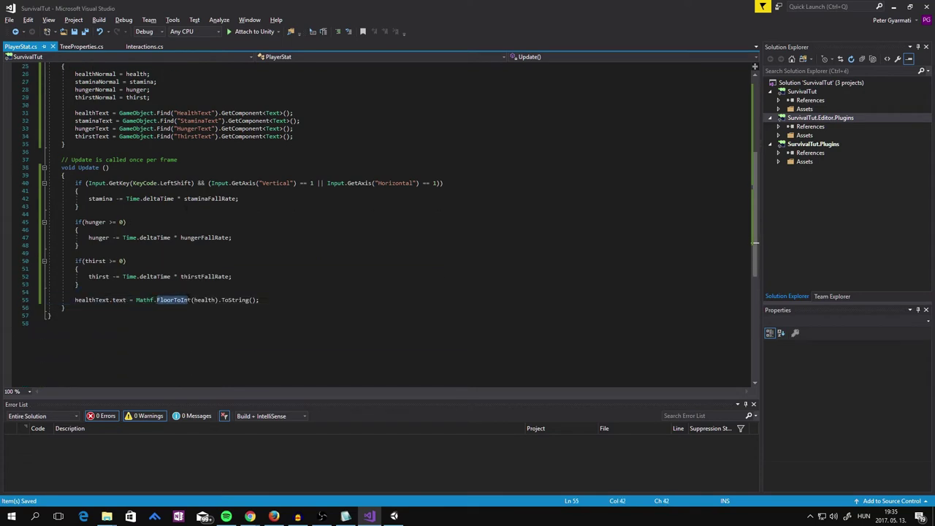
pyautogui.press('Right')
pyautogui.moveTo(190, 299)
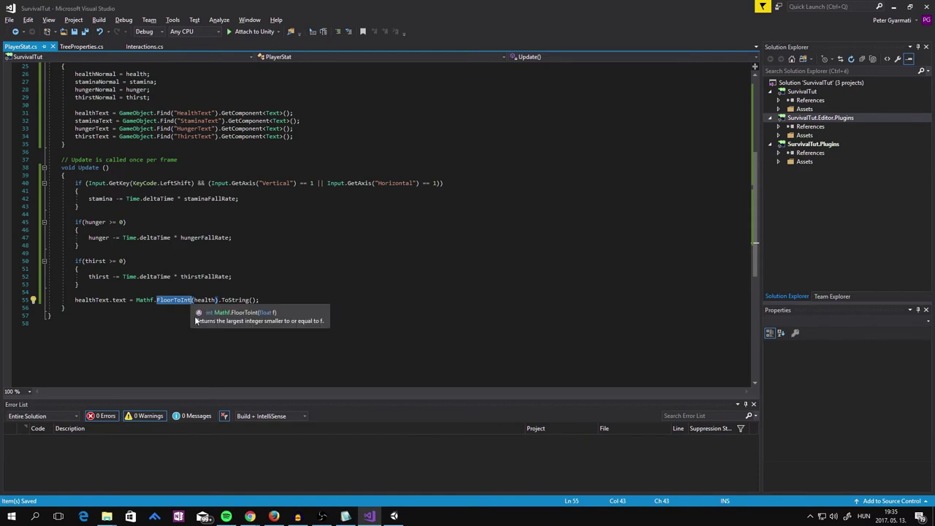
pyautogui.scroll(8, 196, 320)
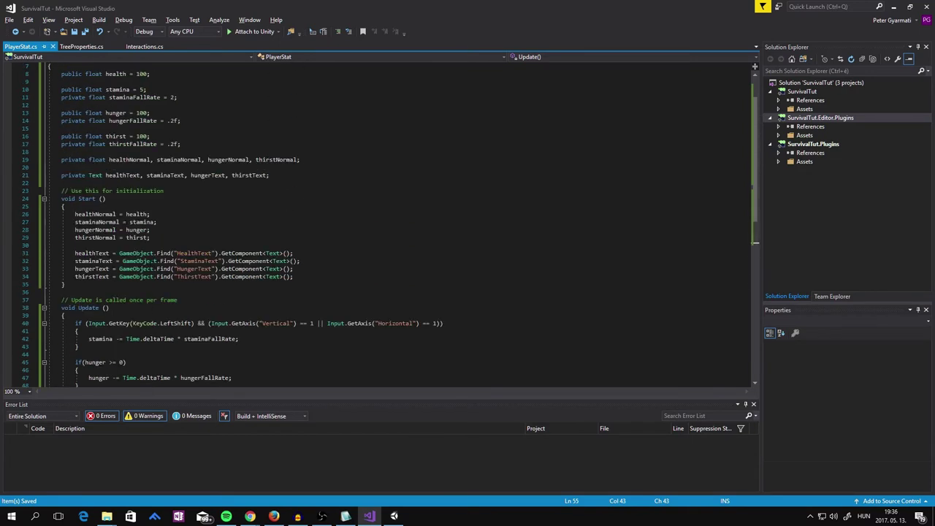
pyautogui.click(104, 121)
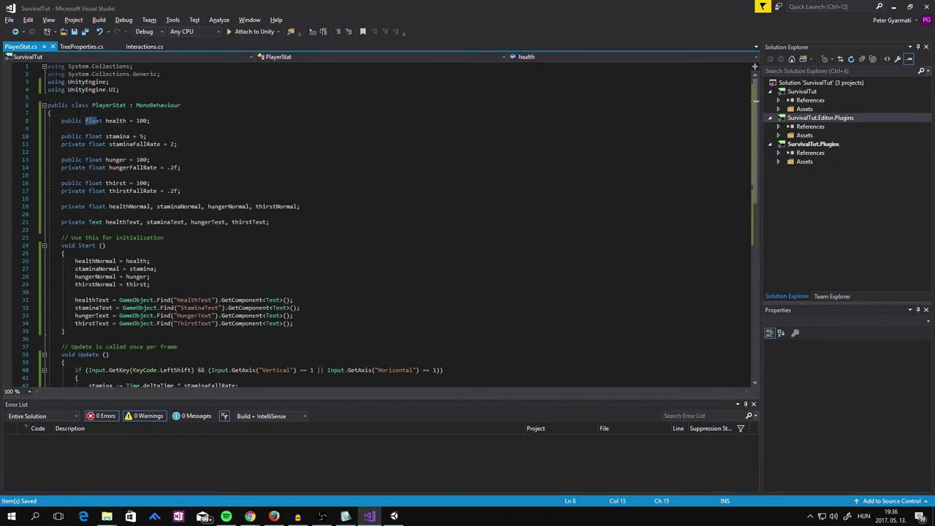
pyautogui.scroll(-6, 104, 123)
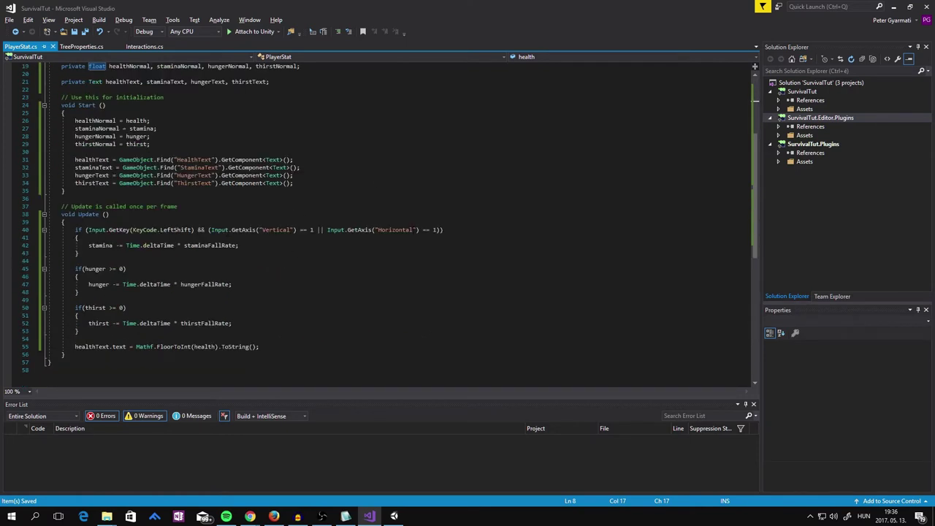
pyautogui.scroll(-1, 167, 149)
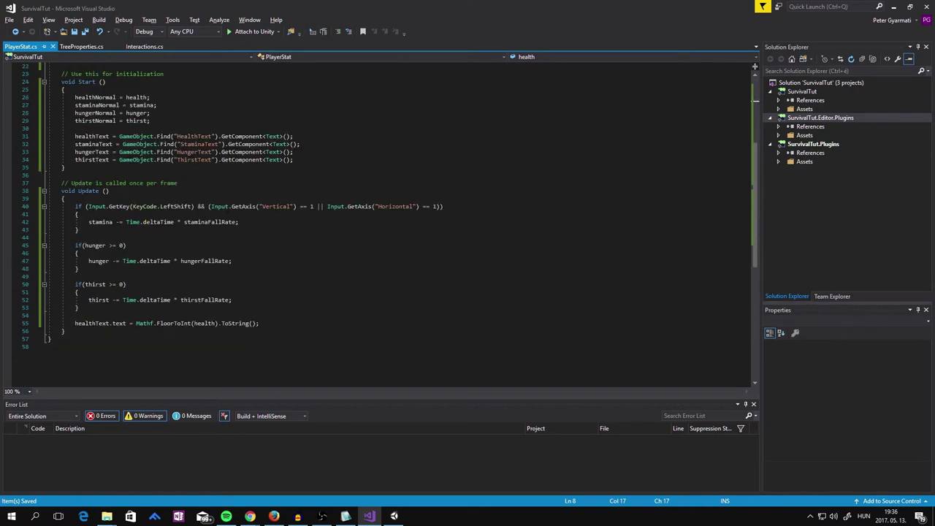
pyautogui.moveTo(132, 222)
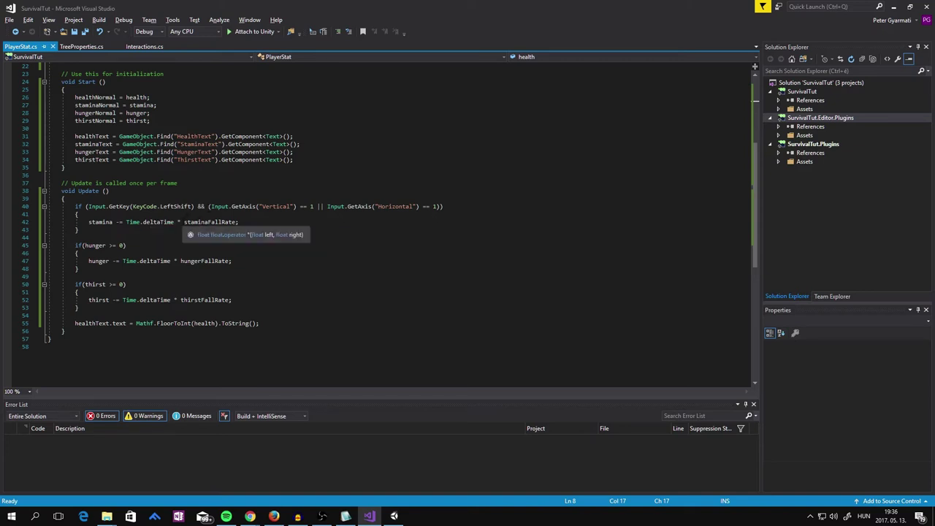
pyautogui.moveTo(181, 222); pyautogui.dragTo(239, 222)
pyautogui.hotkey('shift', 'Left')
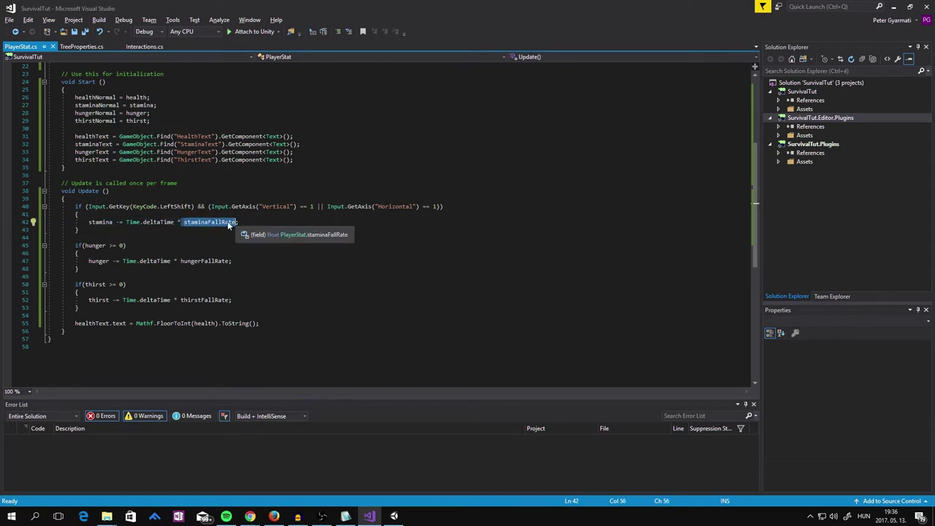
pyautogui.hotkey('ctrl', 'shift', 'Left')
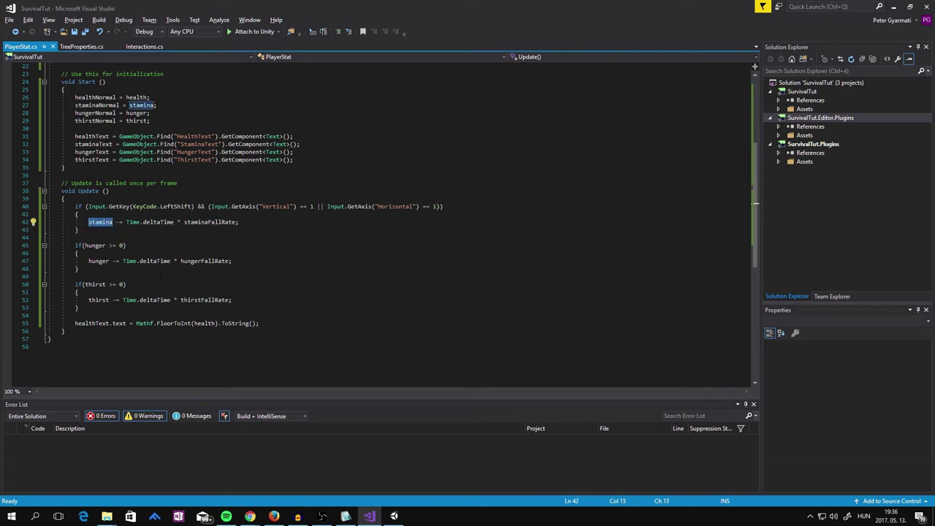
pyautogui.click(128, 222)
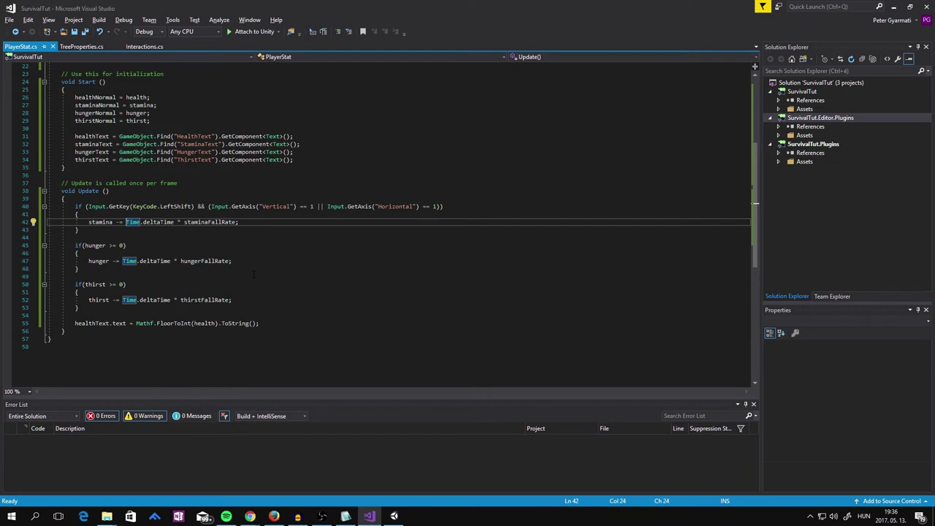
pyautogui.write('Mathf.')
pyautogui.hotkey('ctrl', 'z')
pyautogui.moveTo(259, 322); pyautogui.dragTo(74, 323)
pyautogui.hotkey('ctrl', 'c')
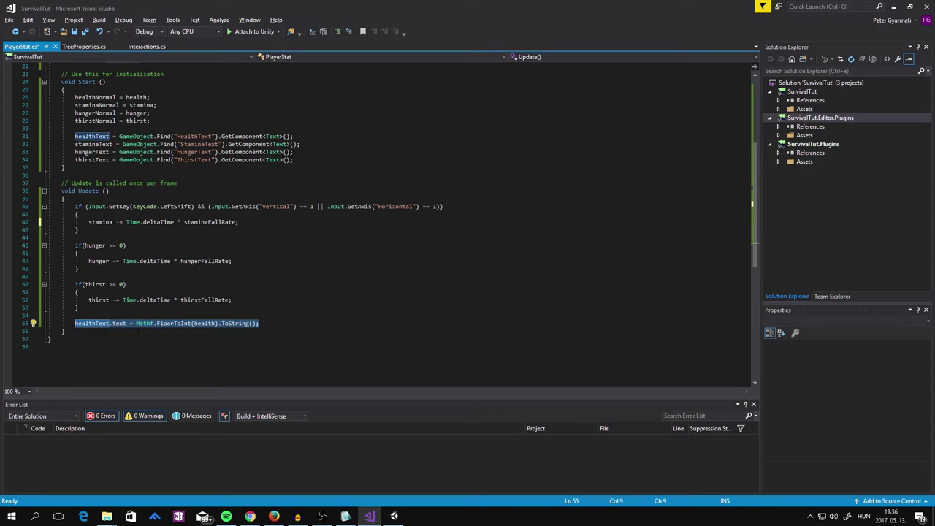
# Step: Paste three copies of the line 55 healthText line below it
pyautogui.click(270, 323)
pyautogui.press('Return')
pyautogui.hotkey('ctrl', 'v')
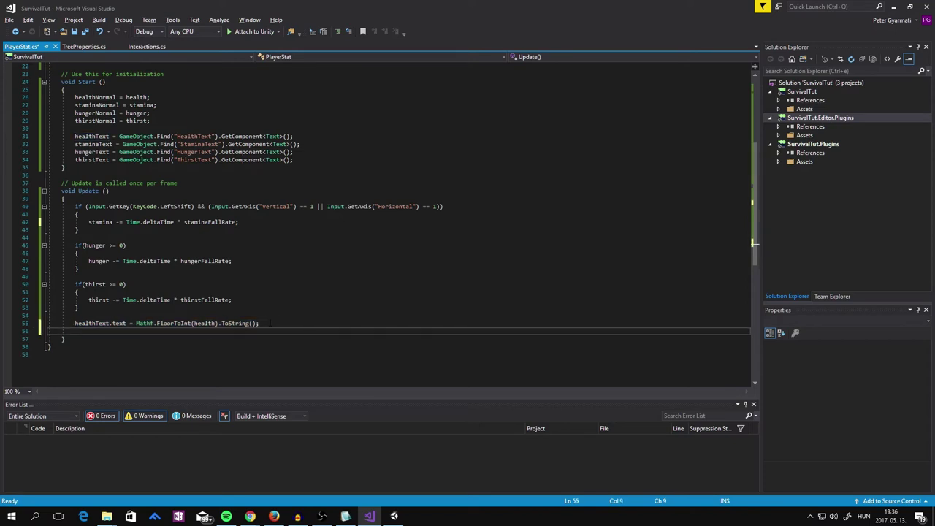
pyautogui.press('Return')
pyautogui.hotkey('ctrl', 'v')
pyautogui.press('Return')
pyautogui.hotkey('ctrl', 'v')
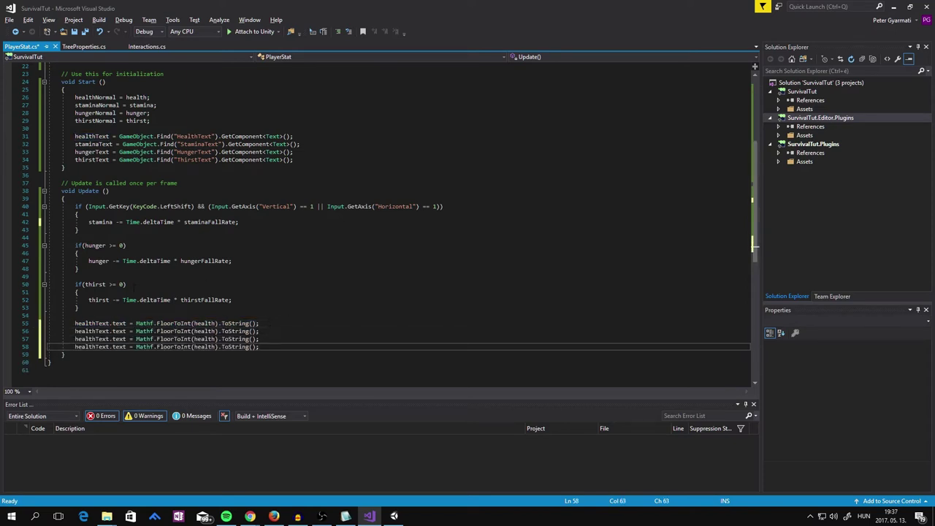
# Step: Change the copies' FloorToInt arguments from health to stamina, hunger and thirst
pyautogui.click(195, 331)
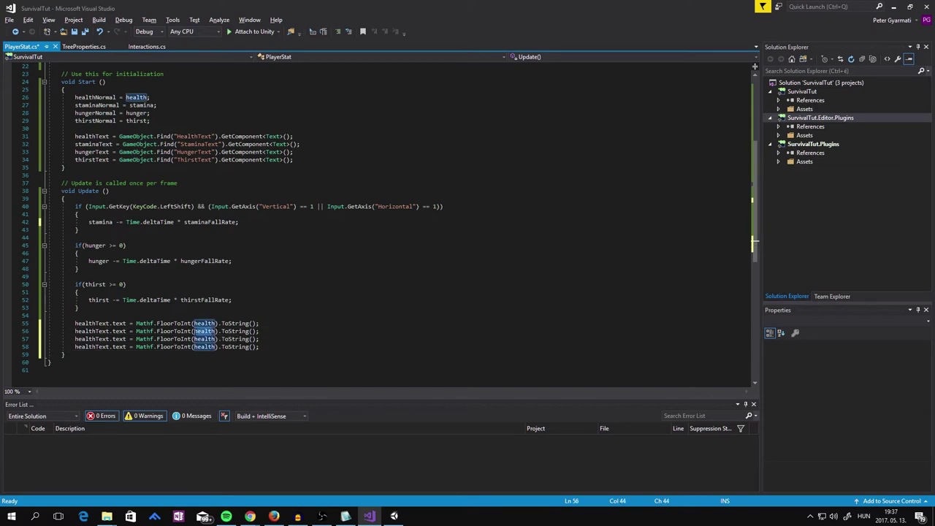
pyautogui.hotkey('ctrl', 'Delete')
pyautogui.write('s')
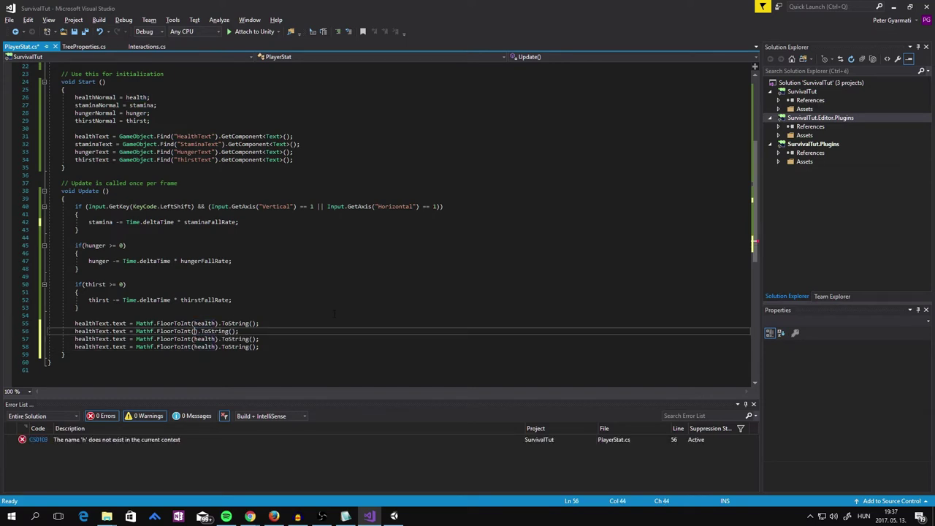
pyautogui.write('tamin')
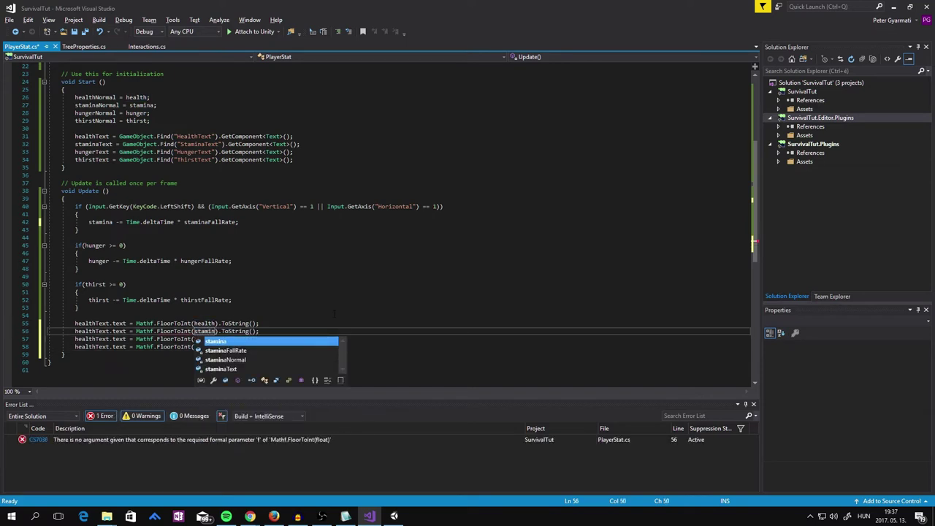
pyautogui.write('a')
pyautogui.press('Down')
pyautogui.press('BackSpace')
pyautogui.press('BackSpace')
pyautogui.press('BackSpace')
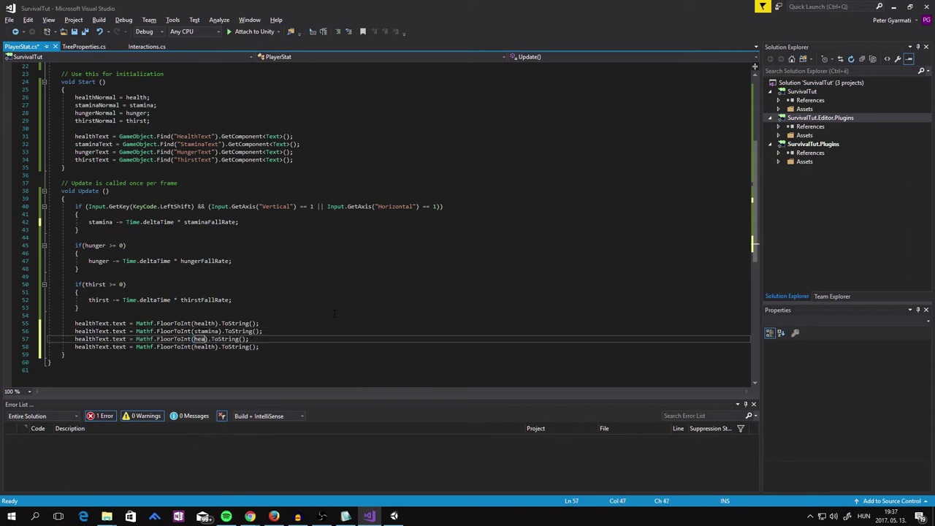
pyautogui.press('BackSpace')
pyautogui.press('BackSpace')
pyautogui.press('BackSpace')
pyautogui.write('hun')
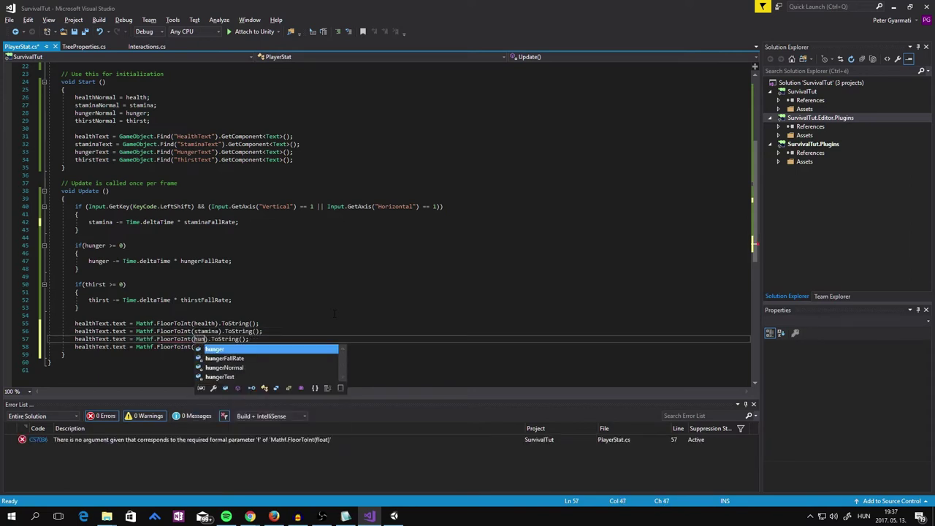
pyautogui.write('ger')
pyautogui.press('Right')
pyautogui.press('Down')
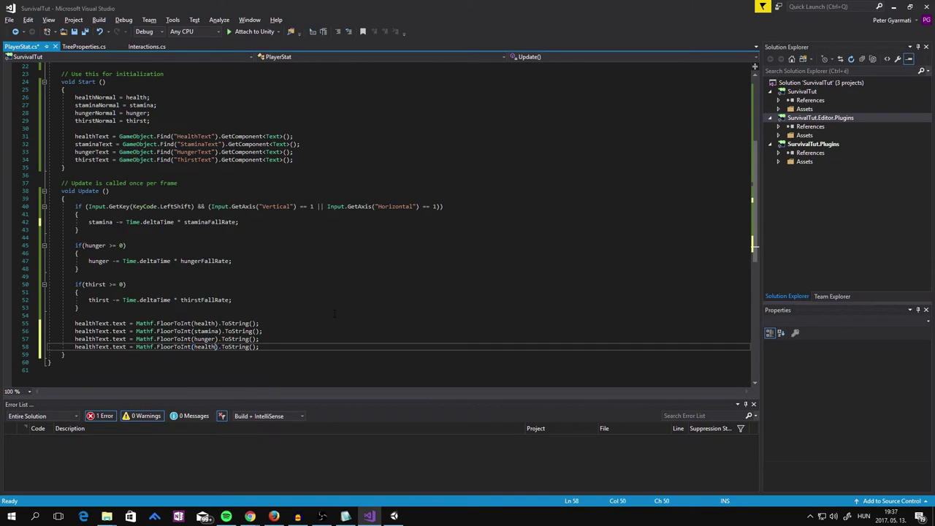
pyautogui.press('BackSpace')
pyautogui.press('BackSpace')
pyautogui.press('BackSpace')
pyautogui.write('thi')
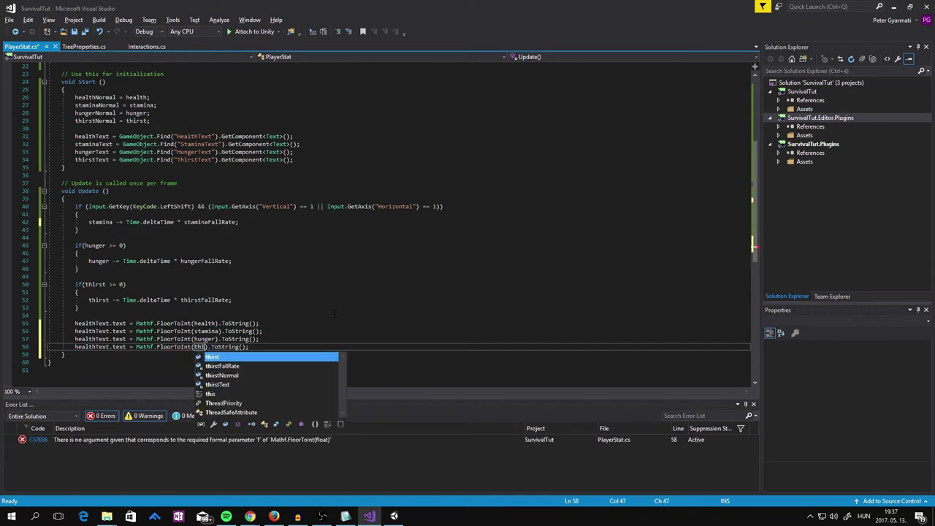
pyautogui.write('rst')
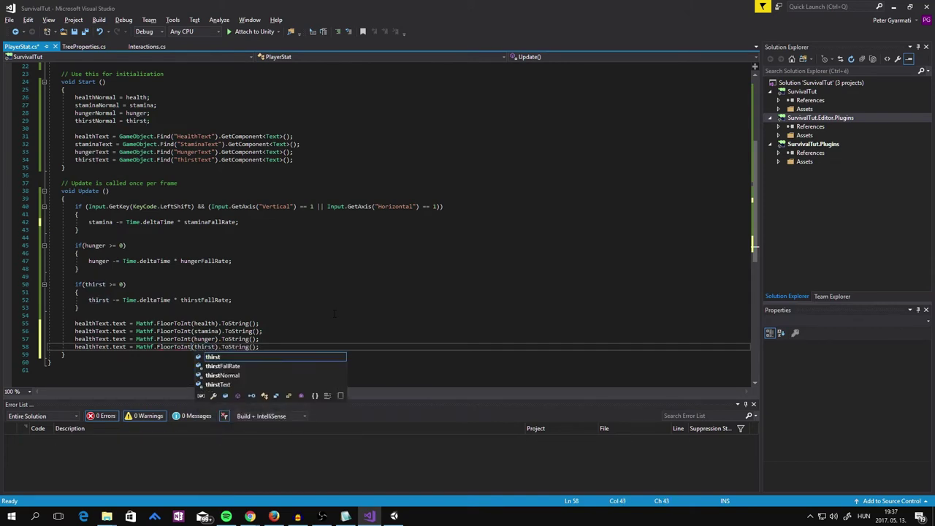
pyautogui.press('Escape')
# Step: Rename the copies' targets to thirstText, hungerText and staminaText, then save PlayerStat.cs
pyautogui.press('Home')
pyautogui.press('Right')
pyautogui.press('Right')
pyautogui.press('Right')
pyautogui.press('BackSpace')
pyautogui.press('BackSpace')
pyautogui.press('BackSpace')
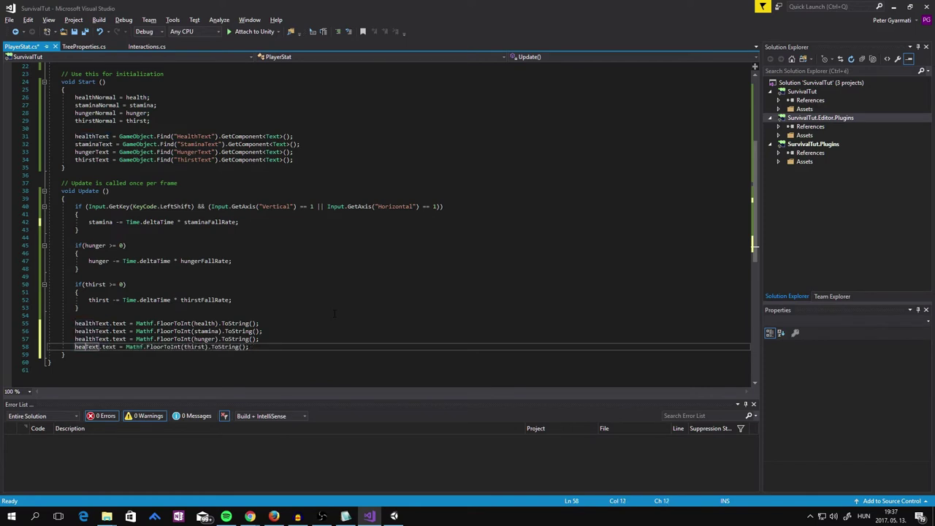
pyautogui.press('BackSpace')
pyautogui.press('BackSpace')
pyautogui.press('BackSpace')
pyautogui.write('this')
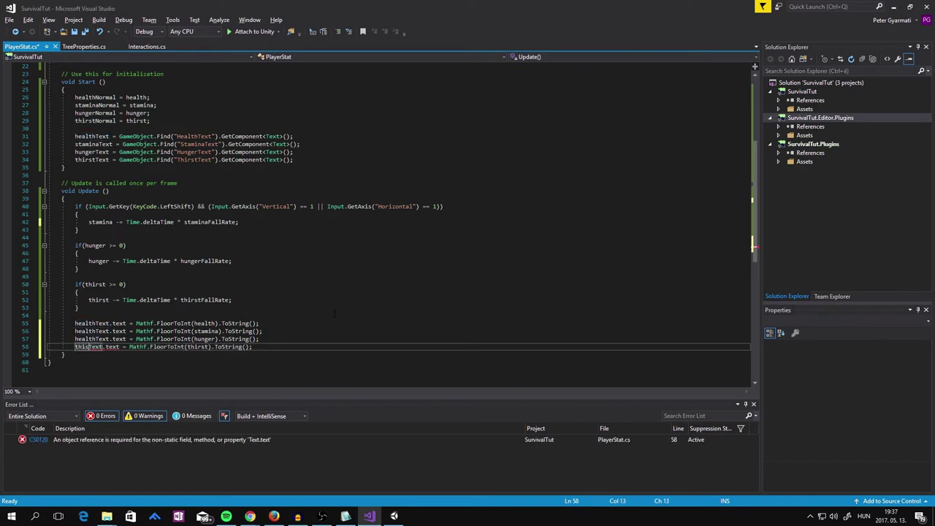
pyautogui.press('Right')
pyautogui.press('Right')
pyautogui.press('Right')
pyautogui.press('Delete')
pyautogui.write('rst')
pyautogui.press('Up')
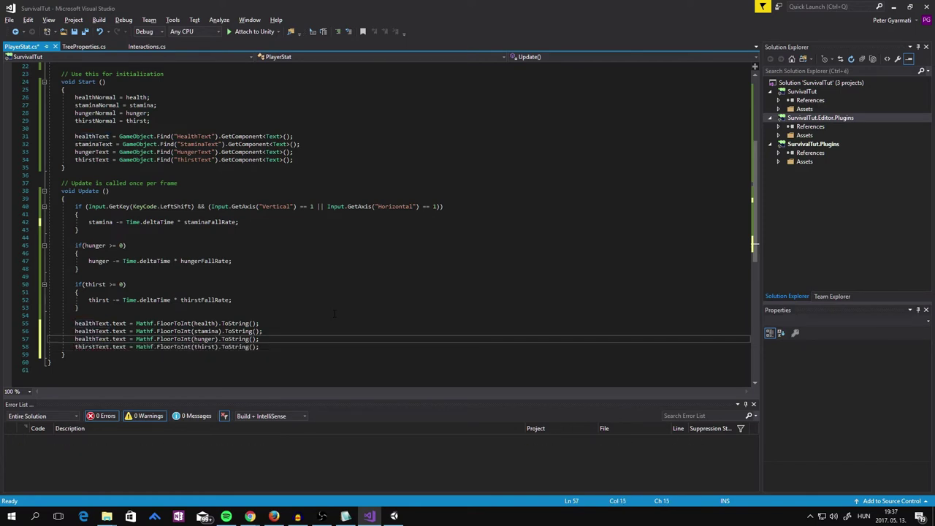
pyautogui.press('BackSpace')
pyautogui.press('BackSpace')
pyautogui.press('BackSpace')
pyautogui.press('BackSpace')
pyautogui.press('BackSpace')
pyautogui.press('BackSpace')
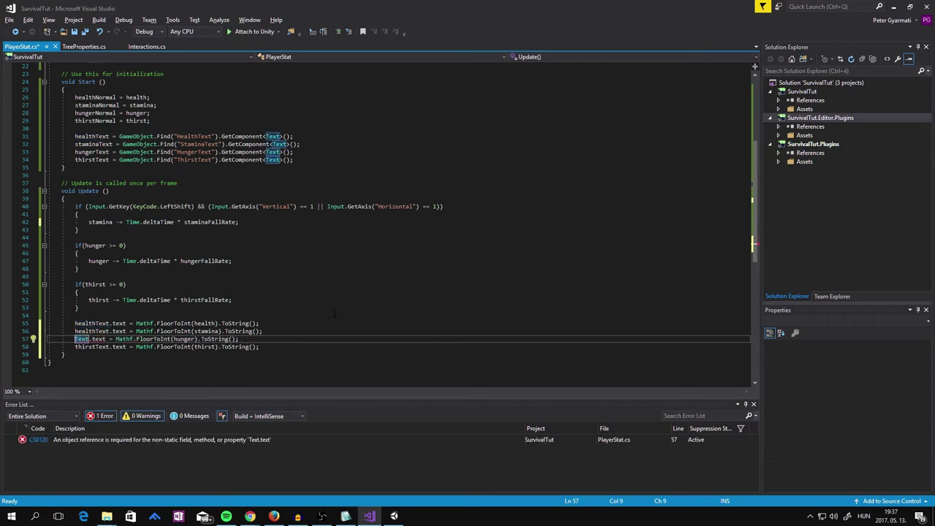
pyautogui.write('hunger')
pyautogui.press('Up')
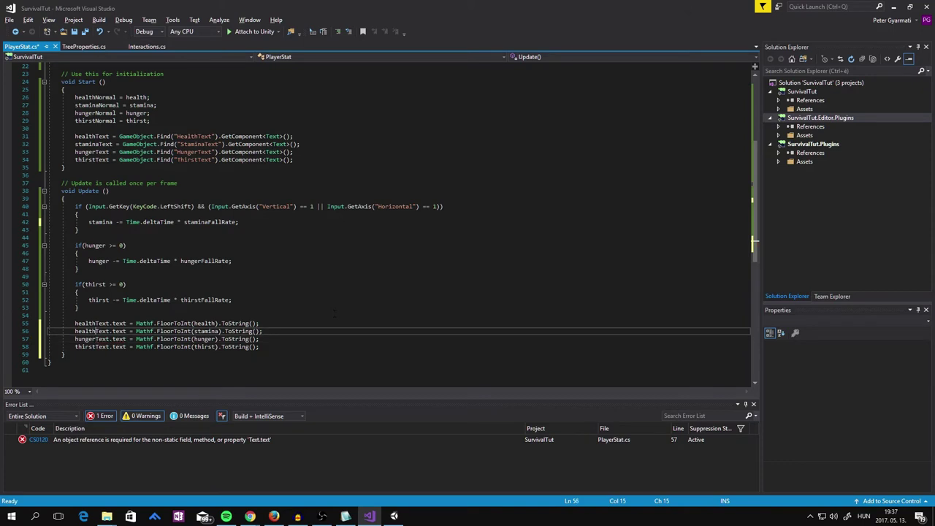
pyautogui.press('BackSpace')
pyautogui.press('BackSpace')
pyautogui.press('BackSpace')
pyautogui.press('BackSpace')
pyautogui.press('BackSpace')
pyautogui.press('BackSpace')
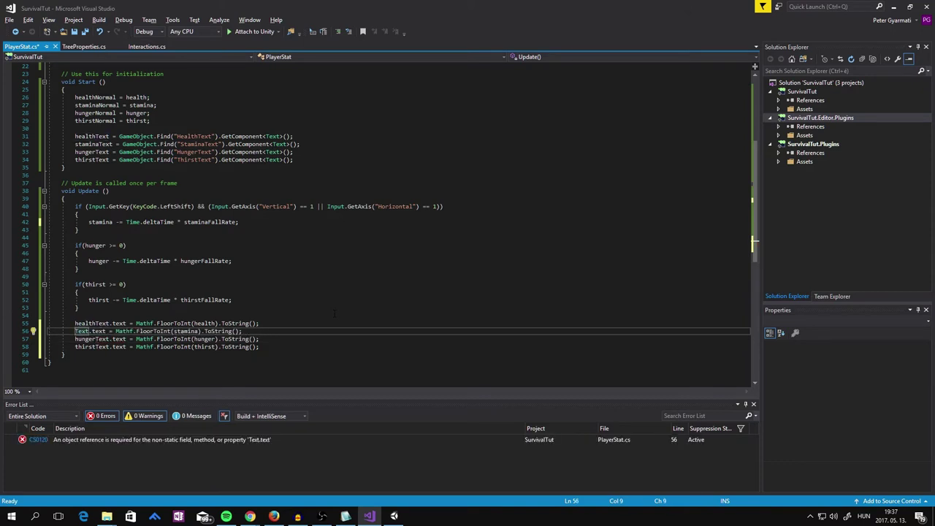
pyautogui.write('stamina')
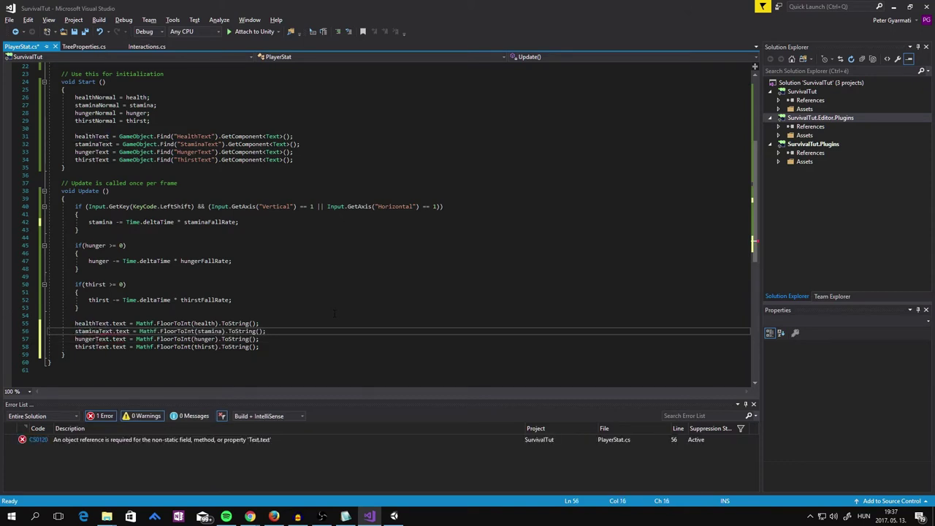
pyautogui.hotkey('ctrl', 's')
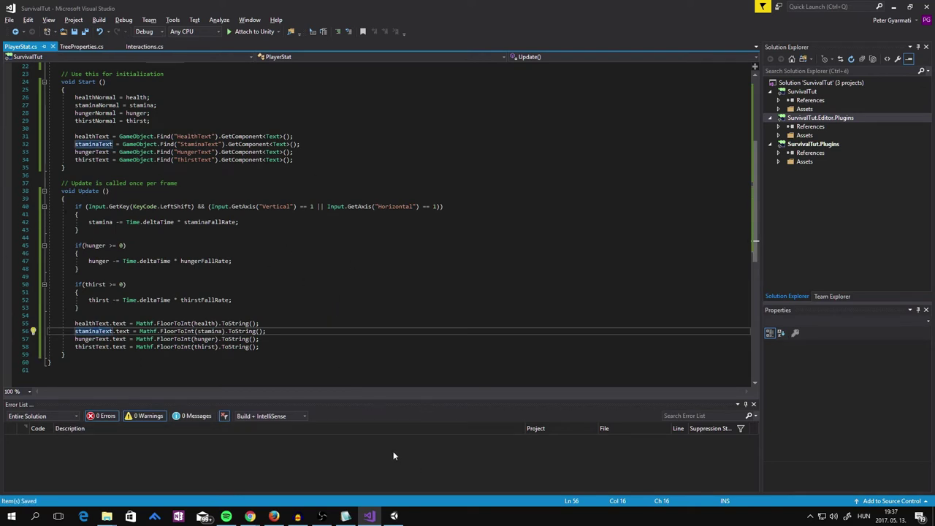
# Step: Start play mode in Unity and sprint forward with Shift+W to drain stamina
pyautogui.click(393, 516)
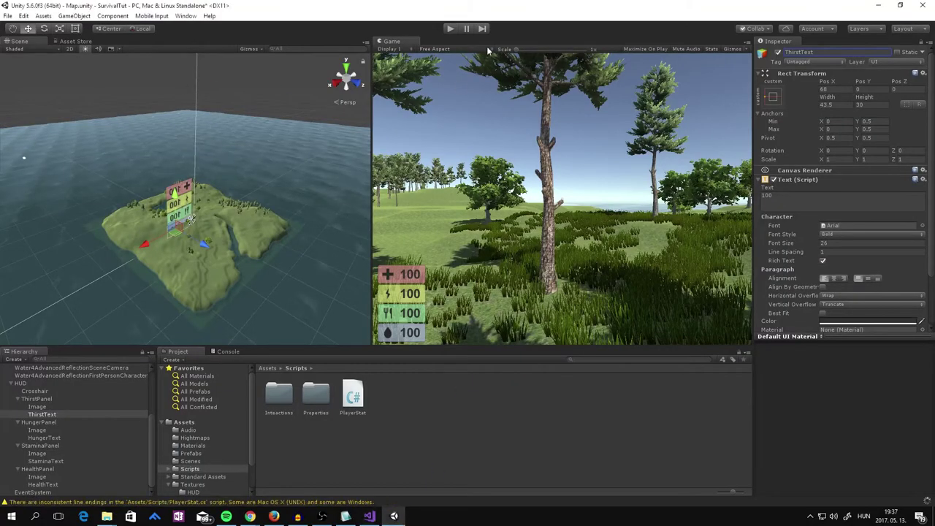
pyautogui.click(450, 29)
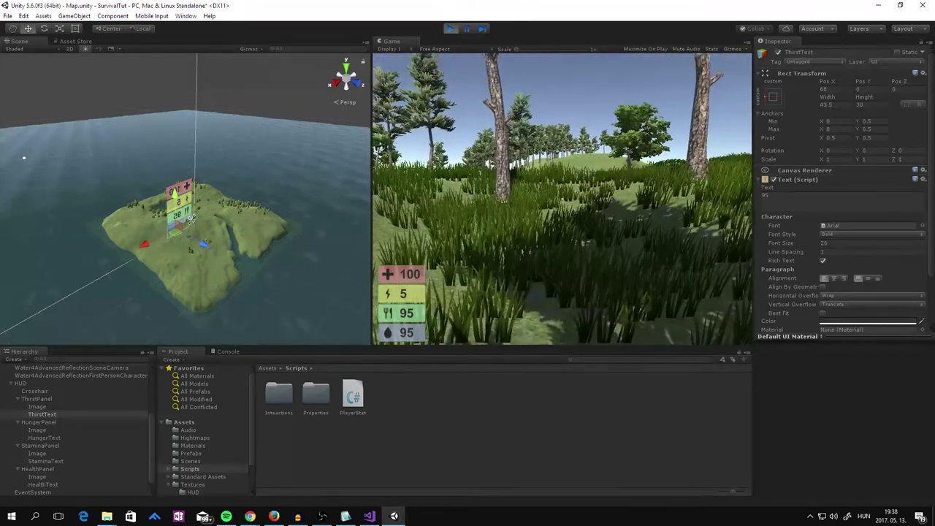
pyautogui.hotkey('shift', 'w')
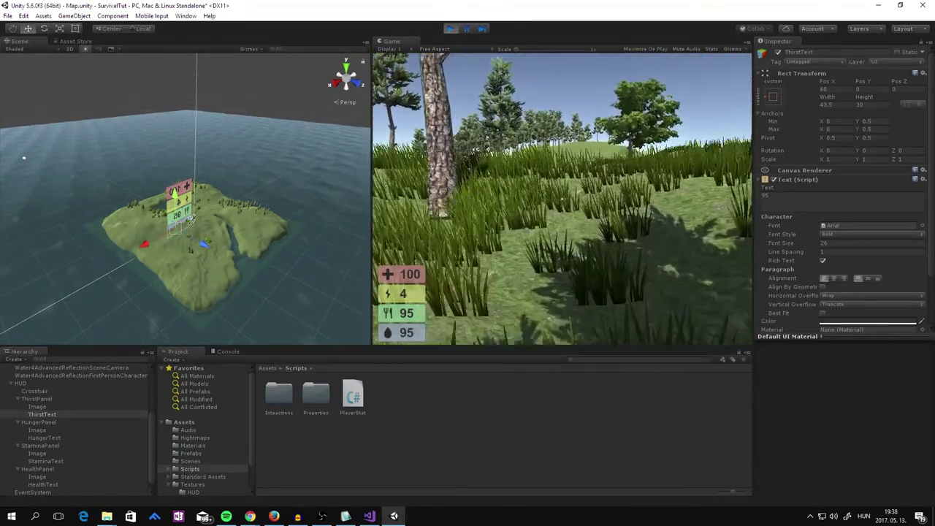
pyautogui.press('w')
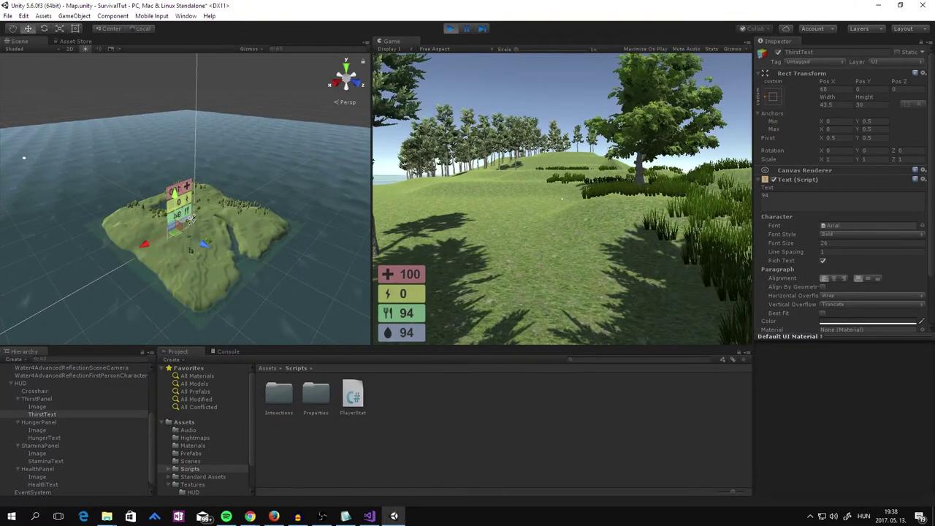
pyautogui.hotkey('shift', 'w')
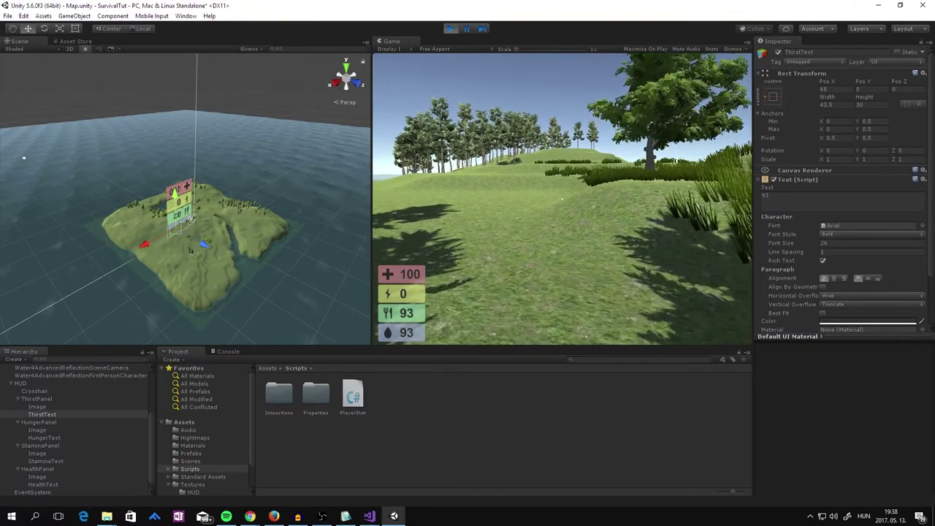
pyautogui.hotkey('shift', 'w')
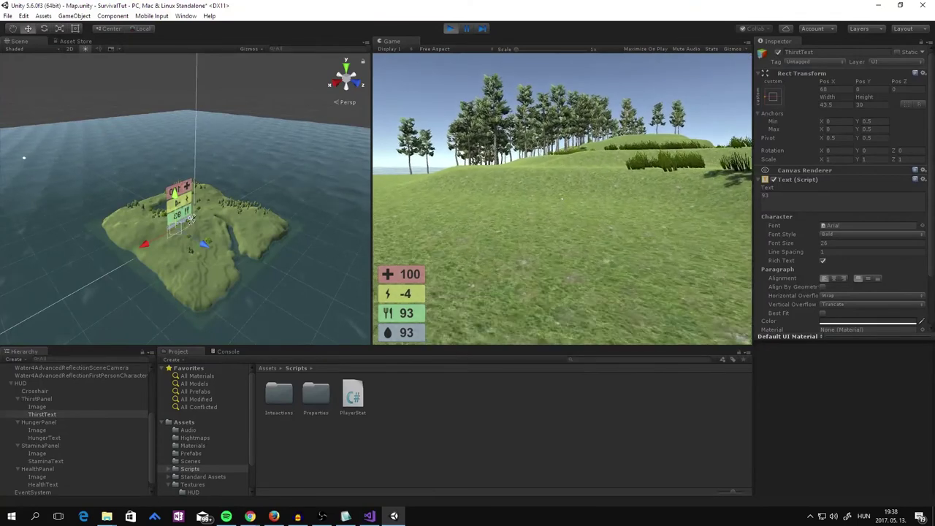
# Step: Stop play mode once HUD stamina reaches -5 and return to Visual Studio
pyautogui.press('Escape')
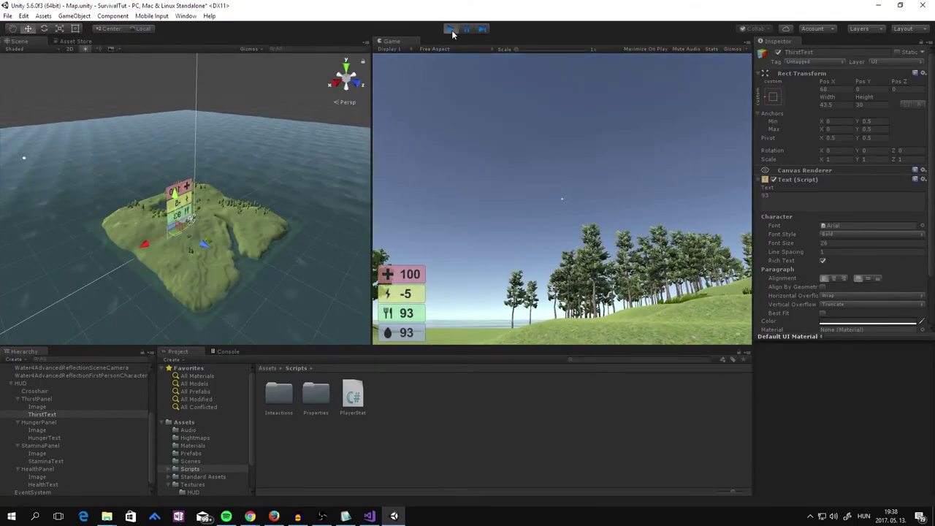
pyautogui.click(452, 30)
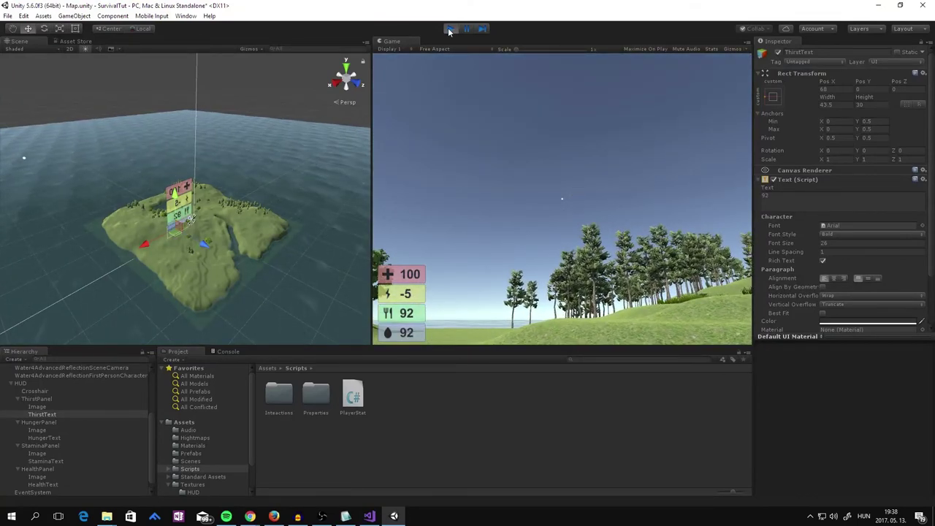
pyautogui.click(370, 516)
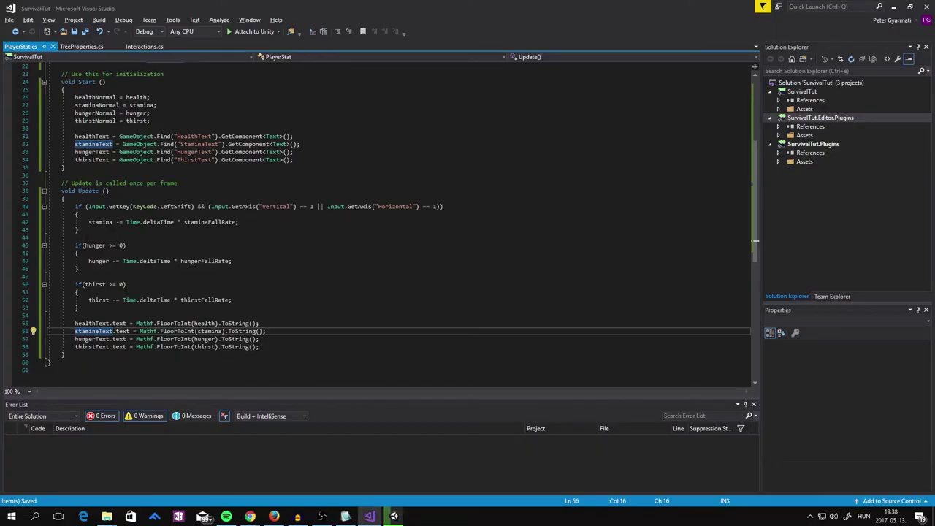
# Step: Add an if(stamina <= 0) block after the stamina-drain block that sets stamina to 0
pyautogui.click(79, 229)
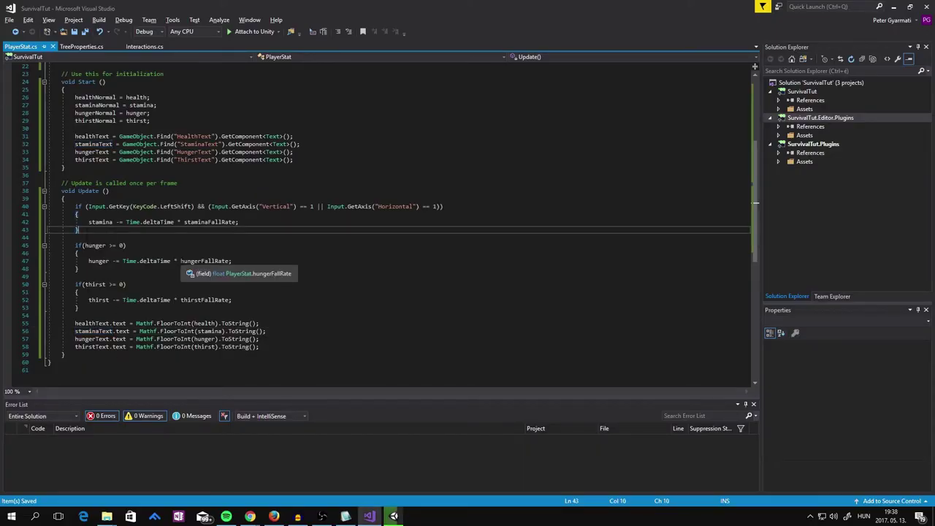
pyautogui.press('Return')
pyautogui.press('Return')
pyautogui.write('i')
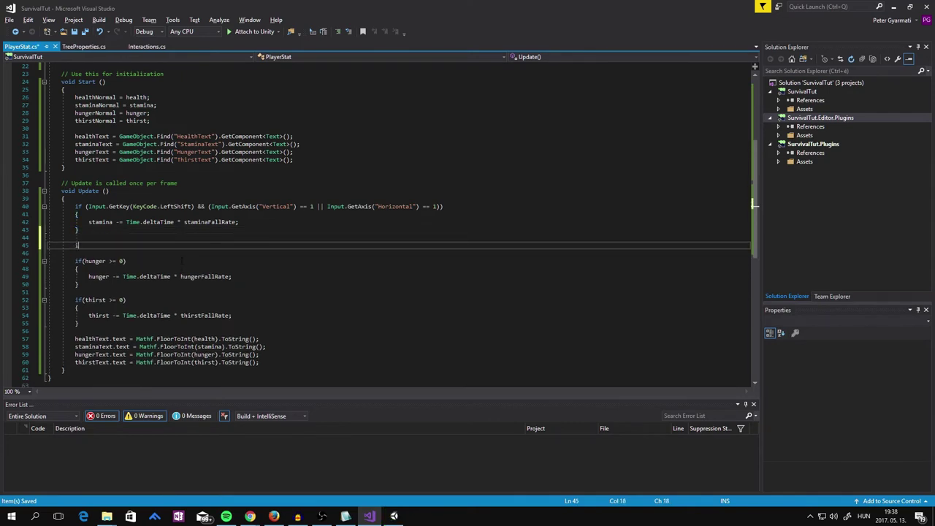
pyautogui.write('f(s')
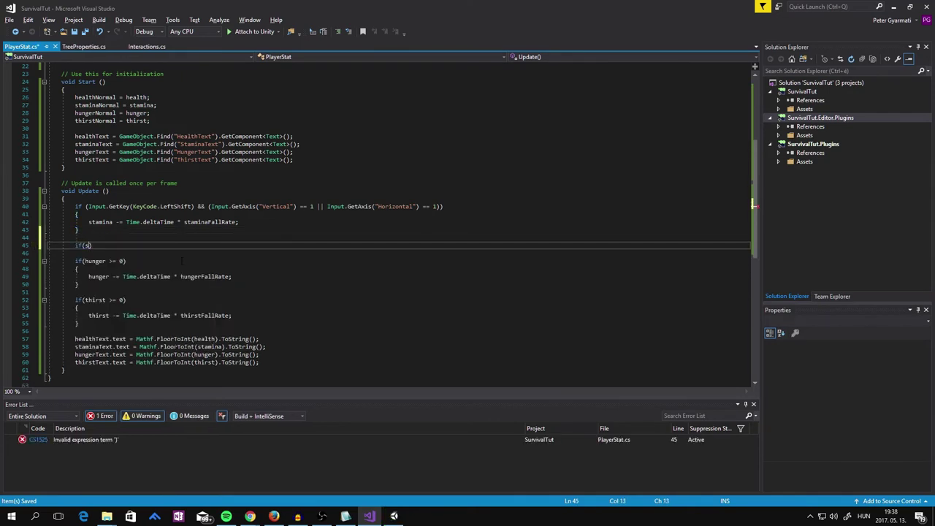
pyautogui.write('tamina')
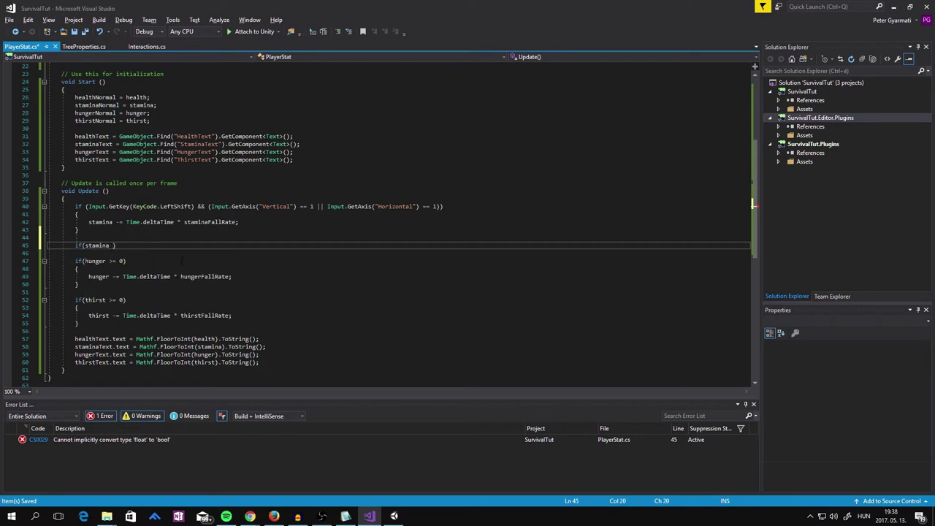
pyautogui.write(' <')
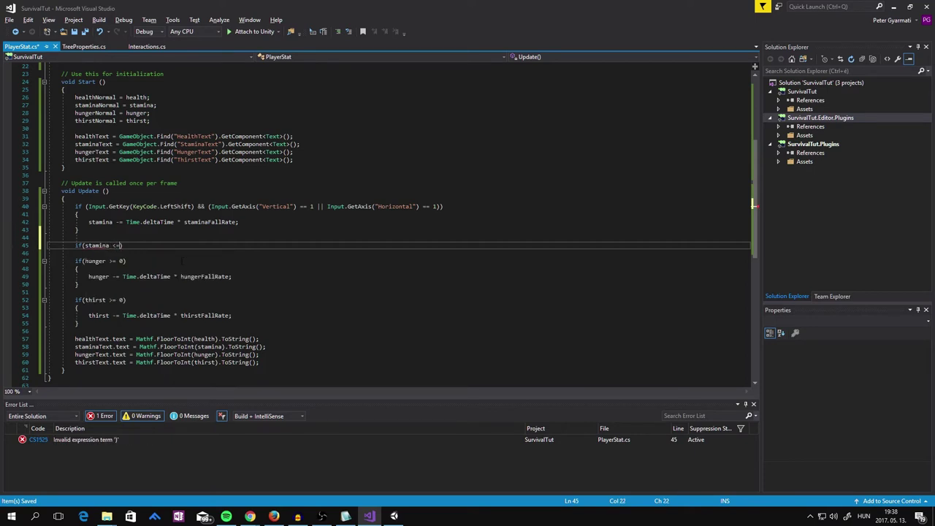
pyautogui.write('= 0)')
pyautogui.press('Return')
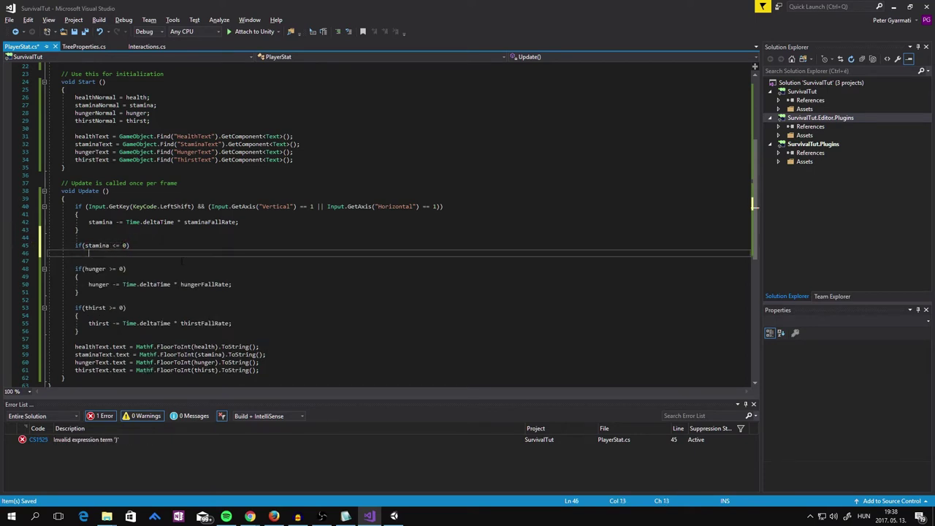
pyautogui.write('{}')
pyautogui.press('Return')
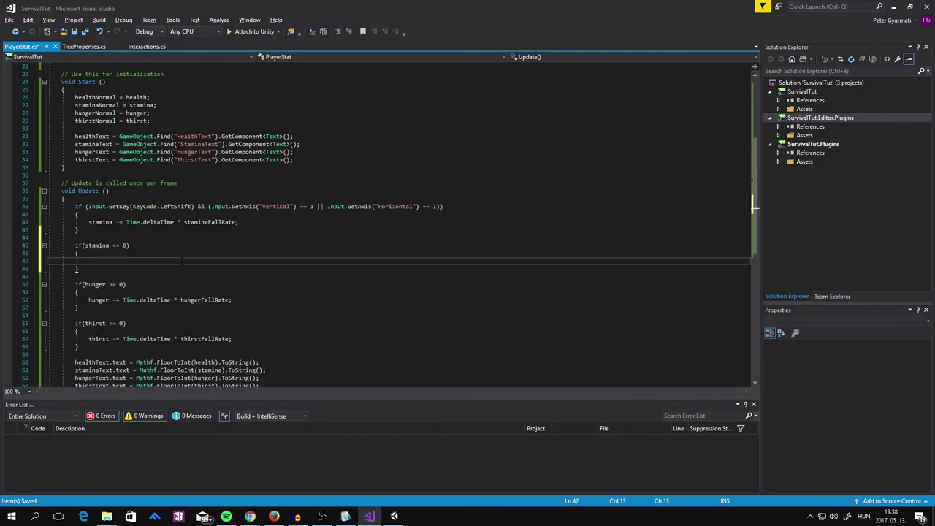
pyautogui.write('stamina = 0;')
pyautogui.click(78, 230)
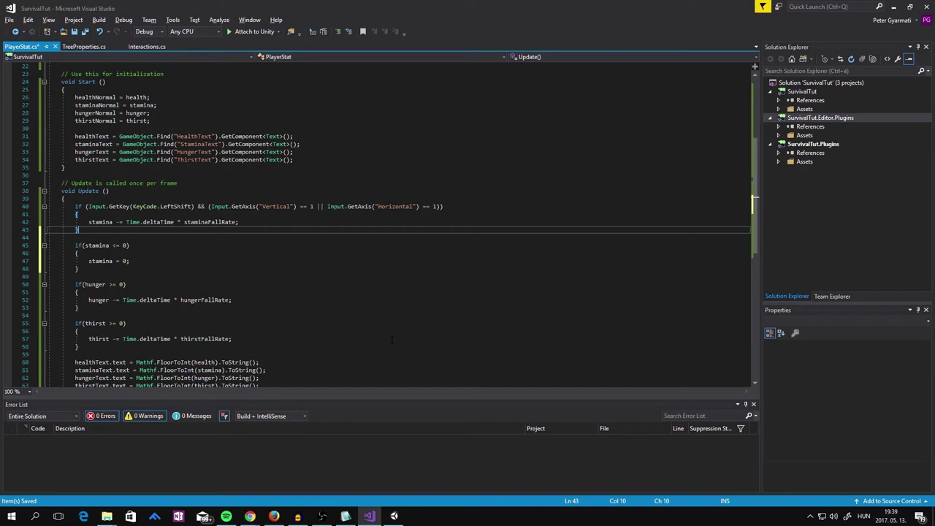
# Step: Add an else branch containing an if(stamina <= staminaNormal) check after the drain block
pyautogui.press('Return')
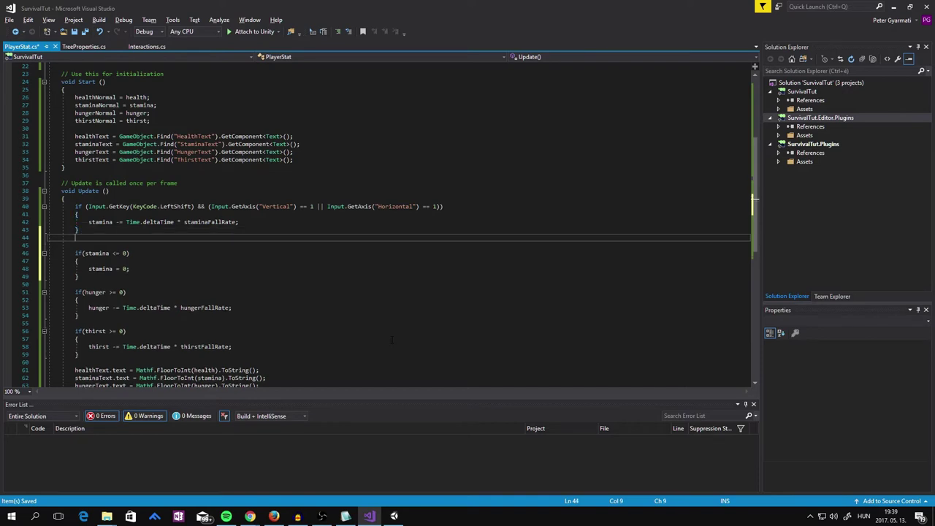
pyautogui.write('else')
pyautogui.press('Return')
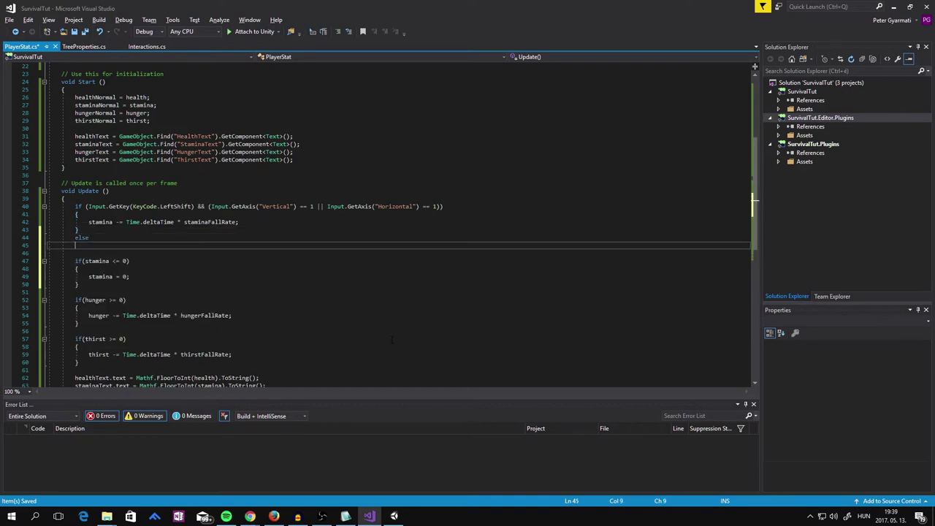
pyautogui.write('{')
pyautogui.press('Return')
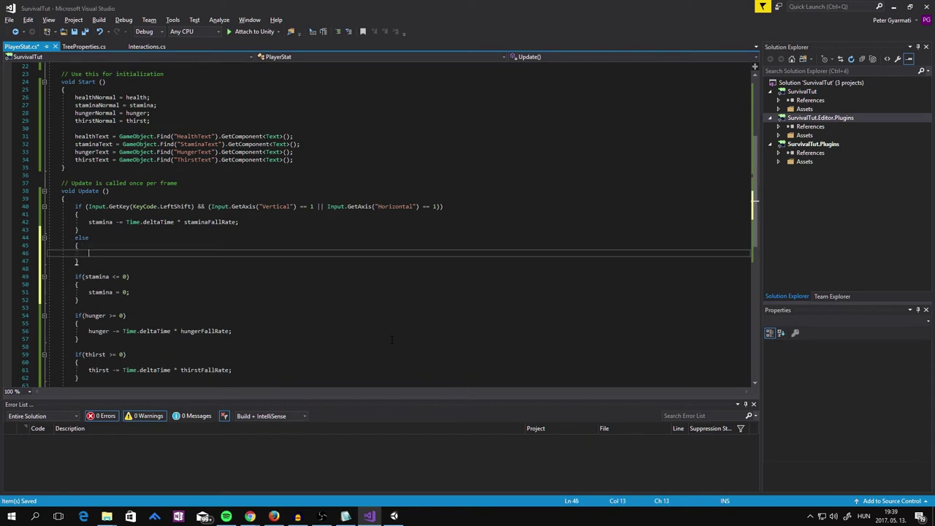
pyautogui.write('if(')
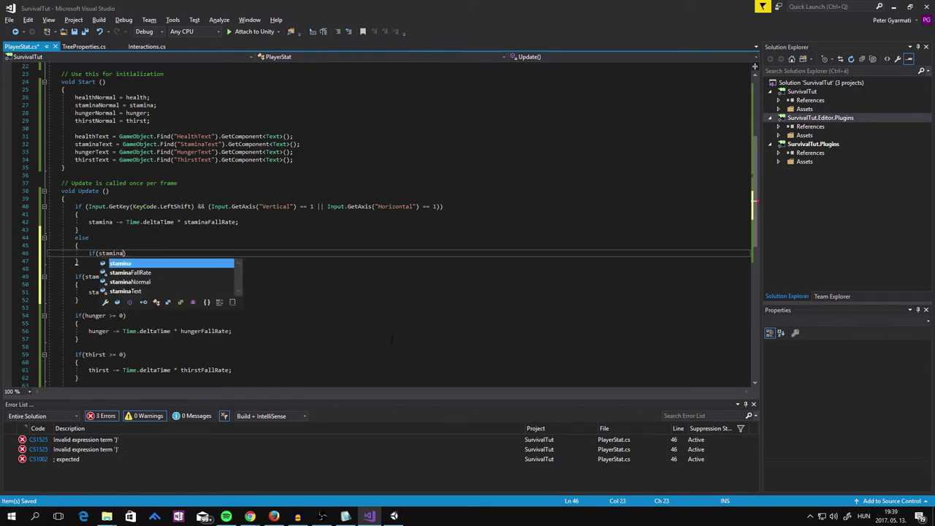
pyautogui.write('stamina <=')
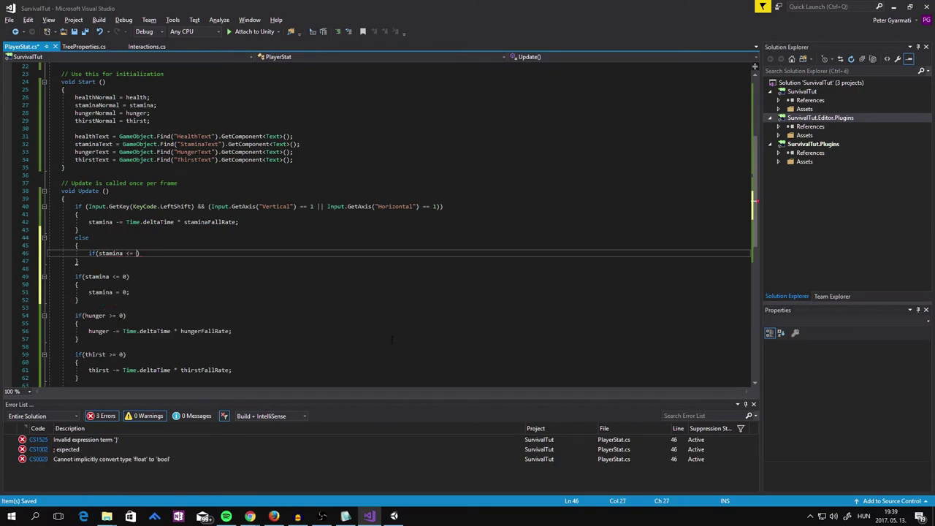
pyautogui.press('BackSpace')
pyautogui.press('BackSpace')
pyautogui.press('BackSpace')
pyautogui.press('BackSpace')
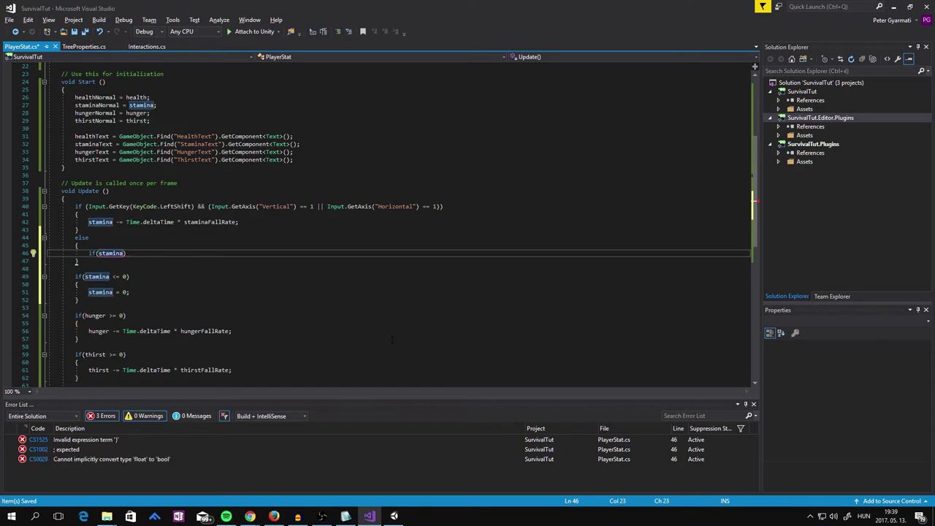
pyautogui.write('<')
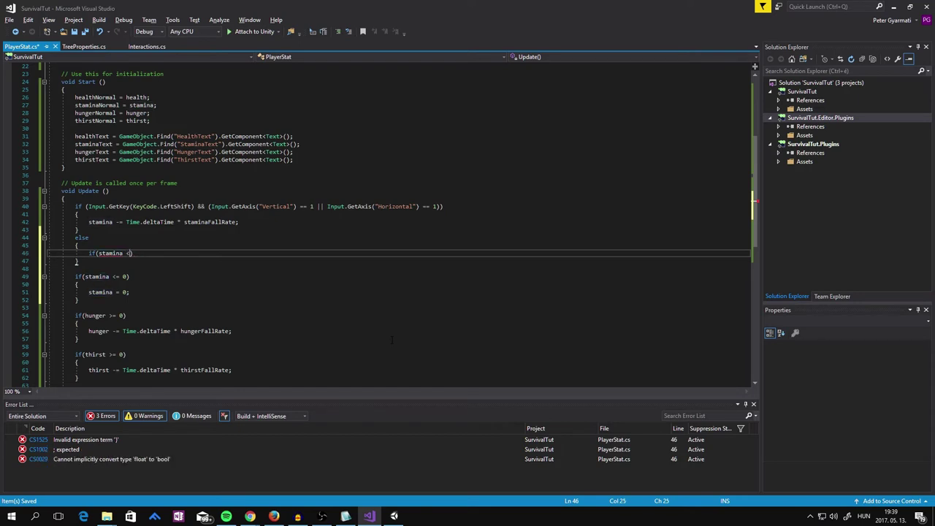
pyautogui.write('= ')
pyautogui.write('st')
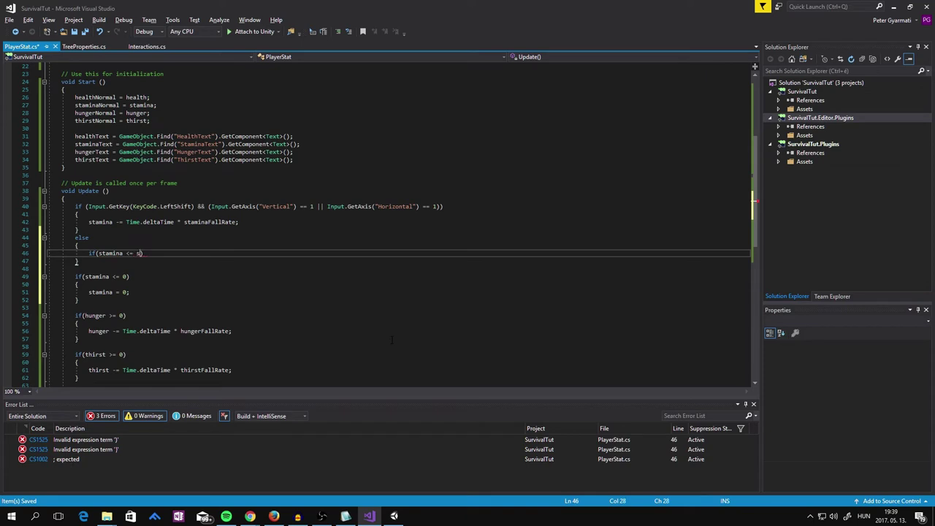
pyautogui.write('a')
pyautogui.press('Down')
pyautogui.press('Tab')
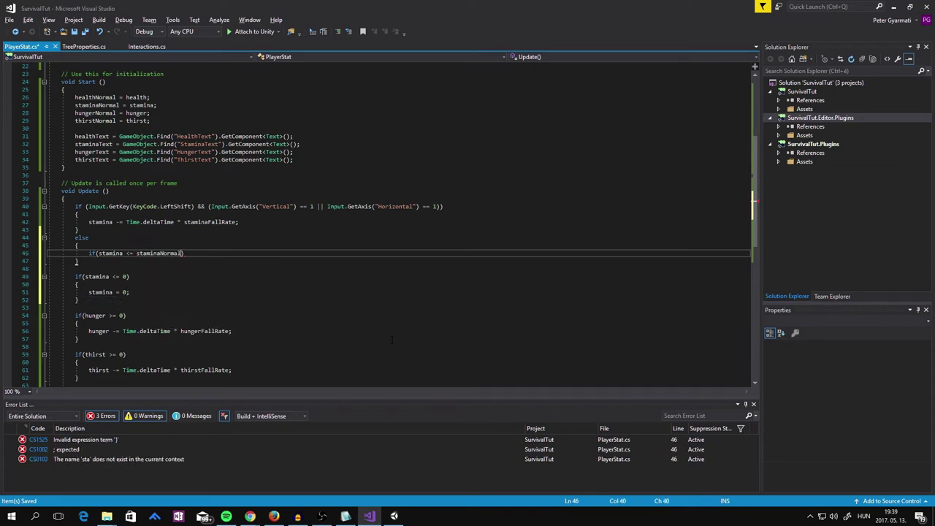
pyautogui.press('Return')
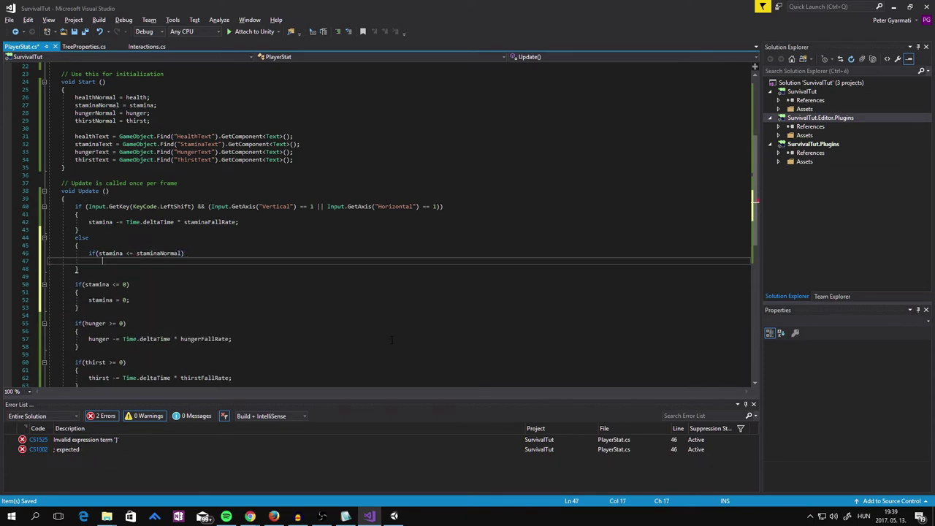
pyautogui.write('{}')
pyautogui.press('Return')
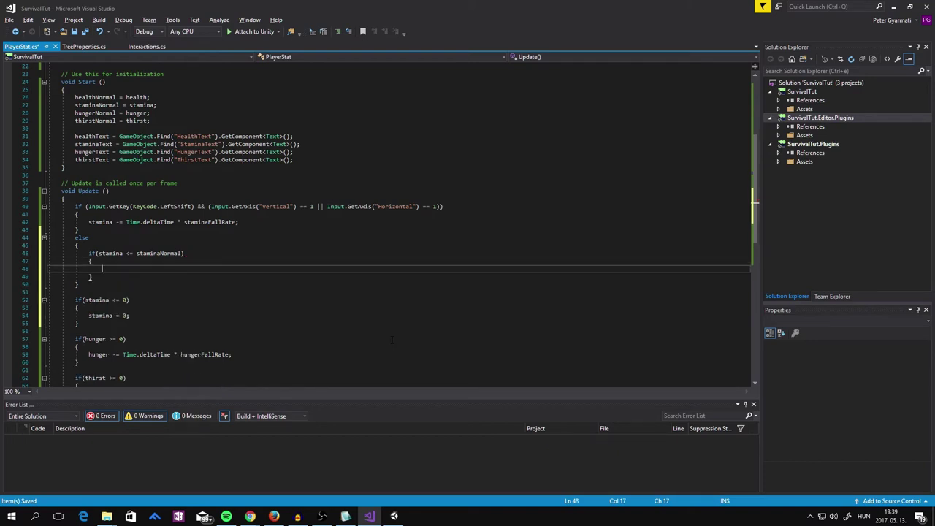
# Step: Regenerate stamina by Time.deltaTime * (staminaFallRate / 2) in that check, then save
pyautogui.write('stamina')
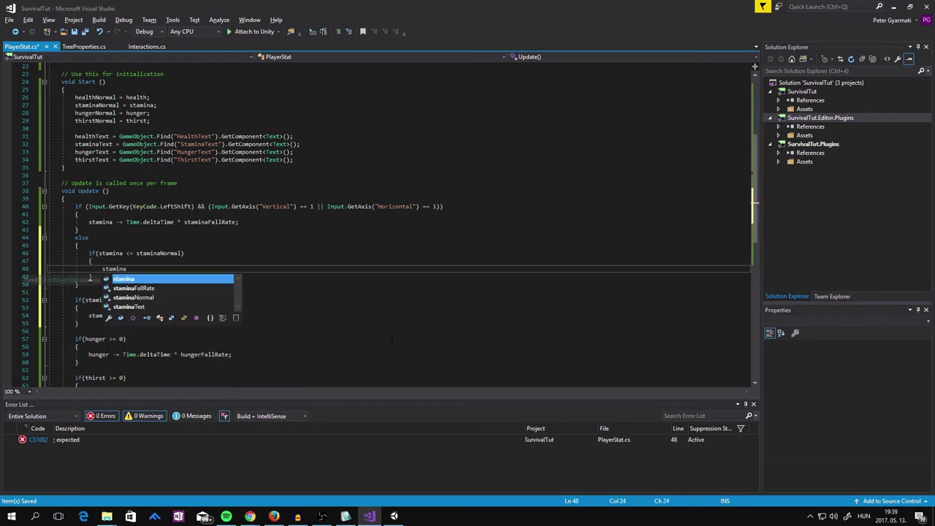
pyautogui.write(' += ')
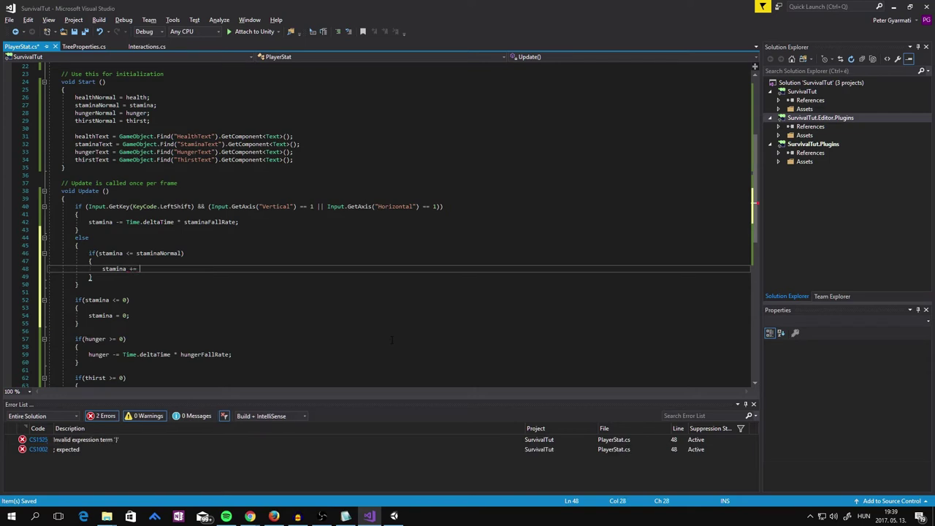
pyautogui.write('Time')
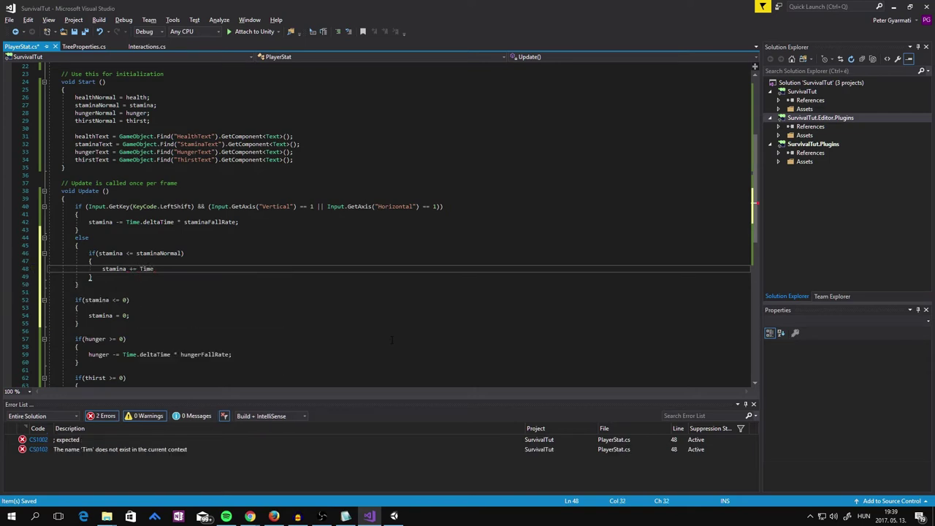
pyautogui.write('.deltaTime')
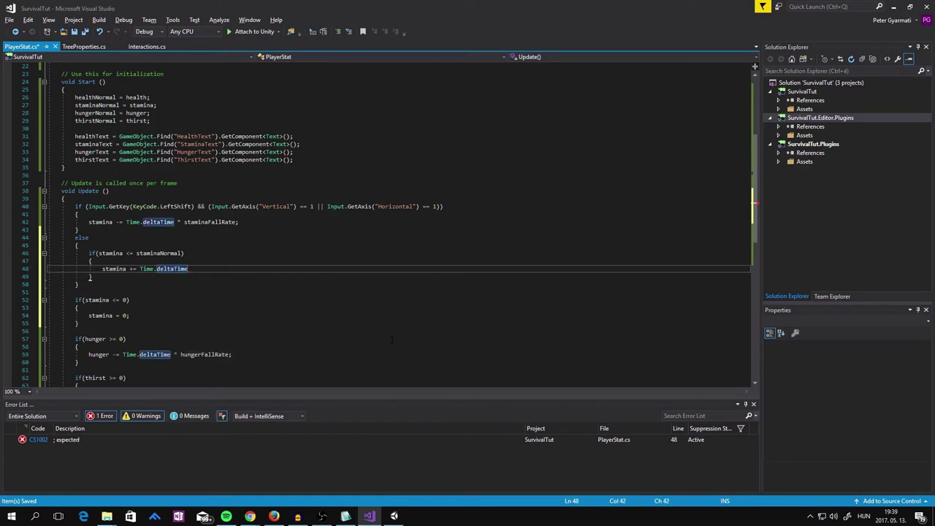
pyautogui.write(' * ')
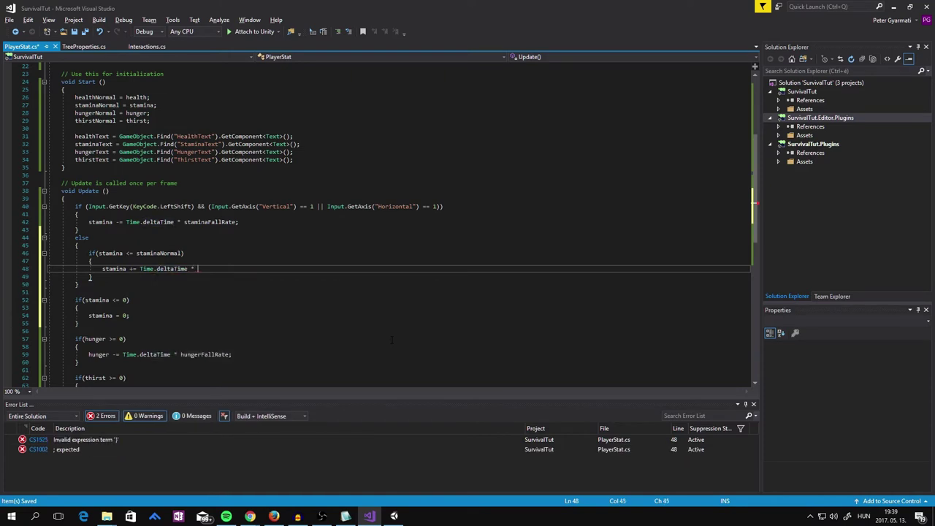
pyautogui.write('(')
pyautogui.write('sta')
pyautogui.press('Tab')
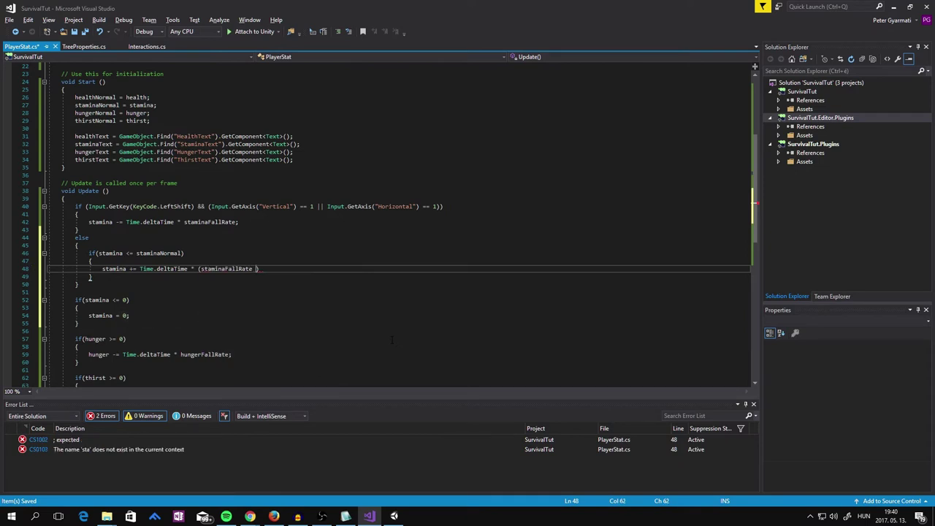
pyautogui.write('/ ')
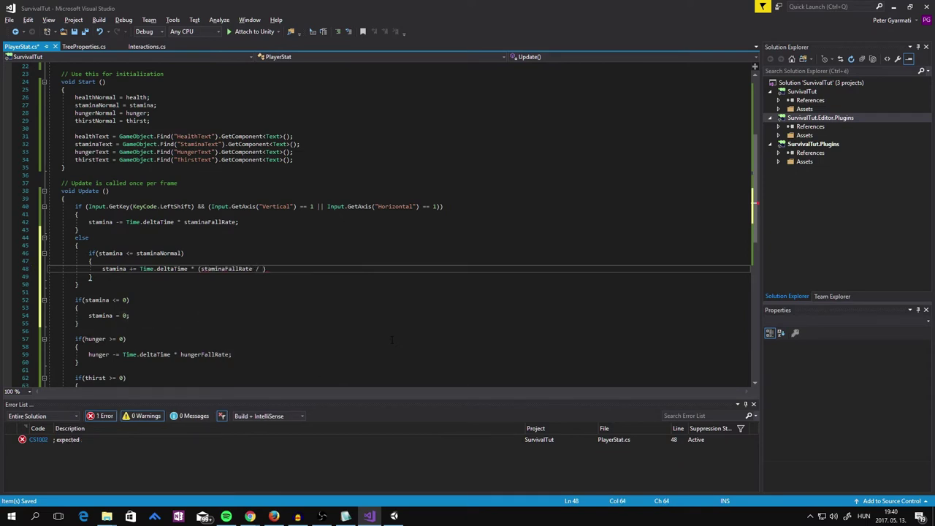
pyautogui.write('2)')
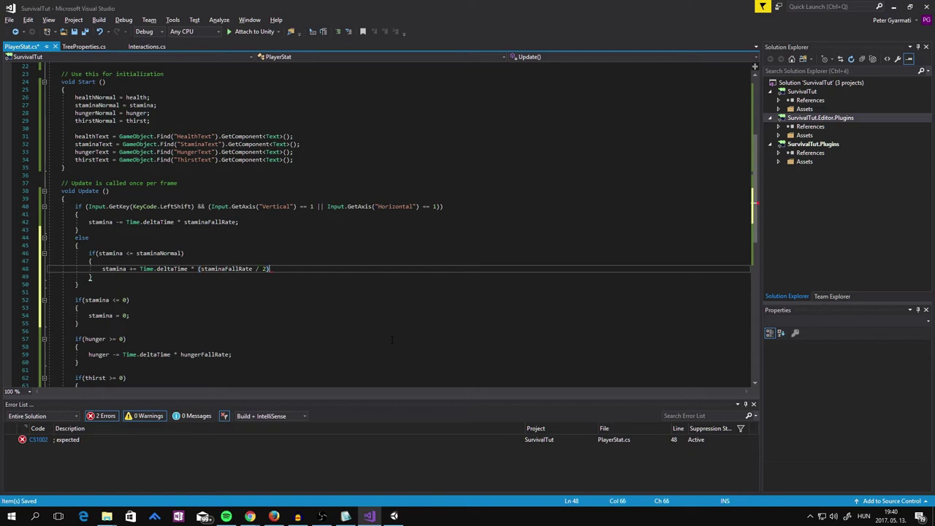
pyautogui.write('; ;')
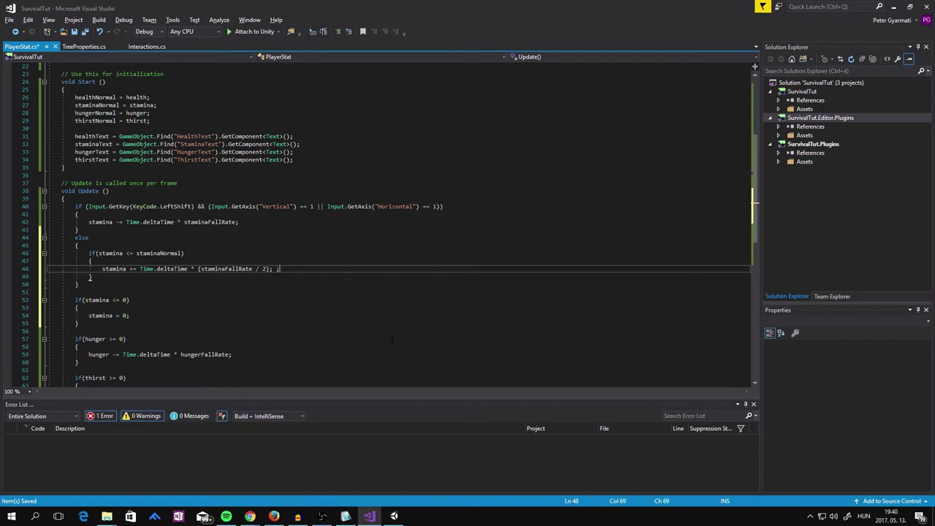
pyautogui.hotkey('ctrl', 's')
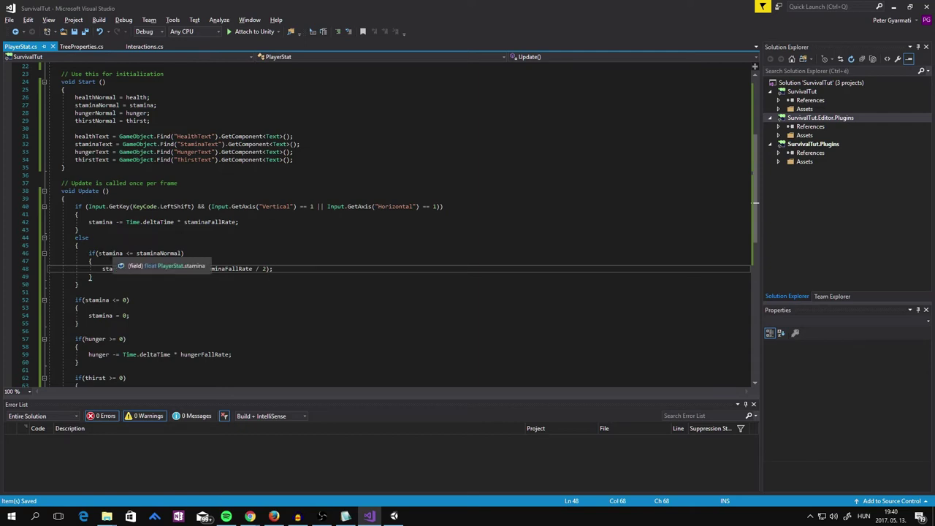
# Step: Remove the stray else typed after the regeneration block
pyautogui.moveTo(98, 253); pyautogui.dragTo(183, 254)
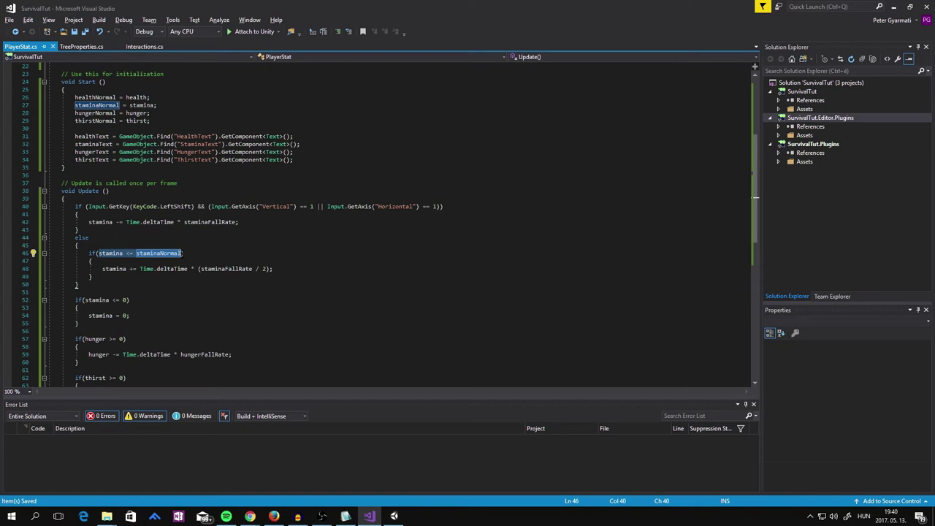
pyautogui.click(100, 277)
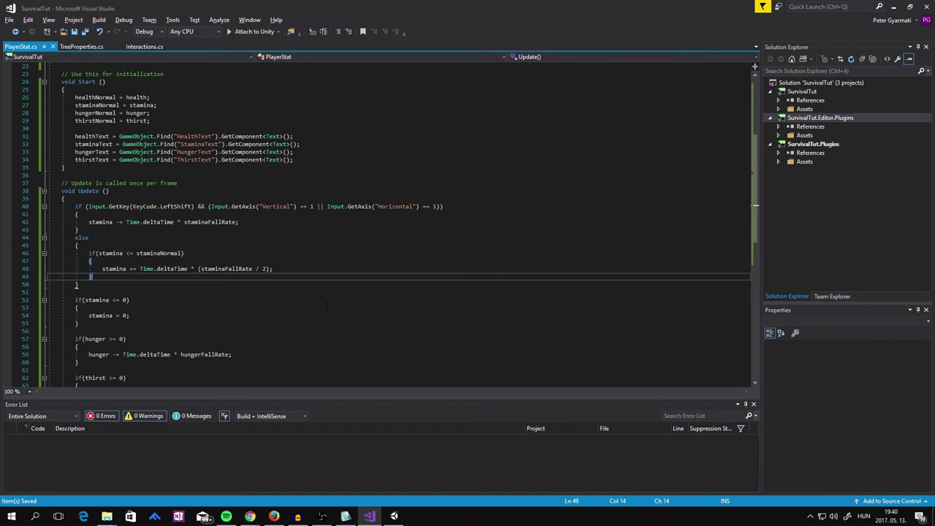
pyautogui.press('Return')
pyautogui.write('else')
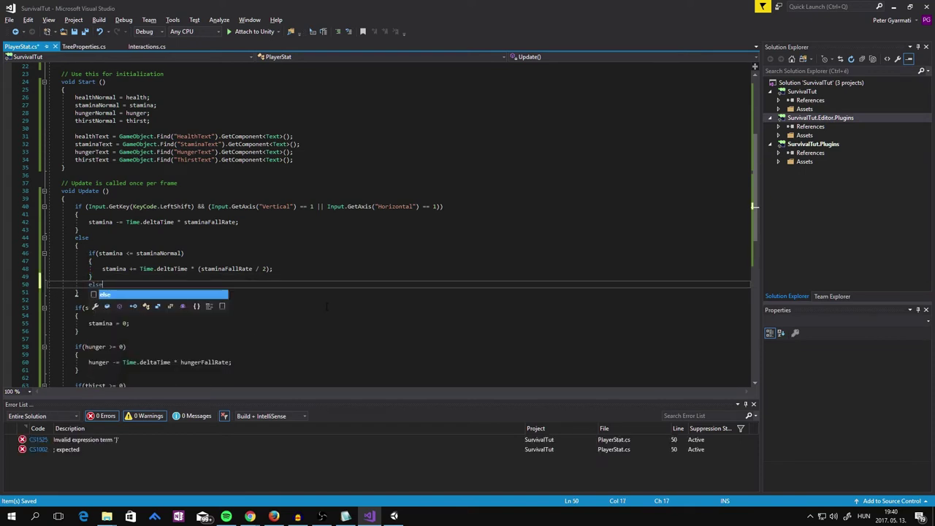
pyautogui.press('Escape')
pyautogui.press('Return')
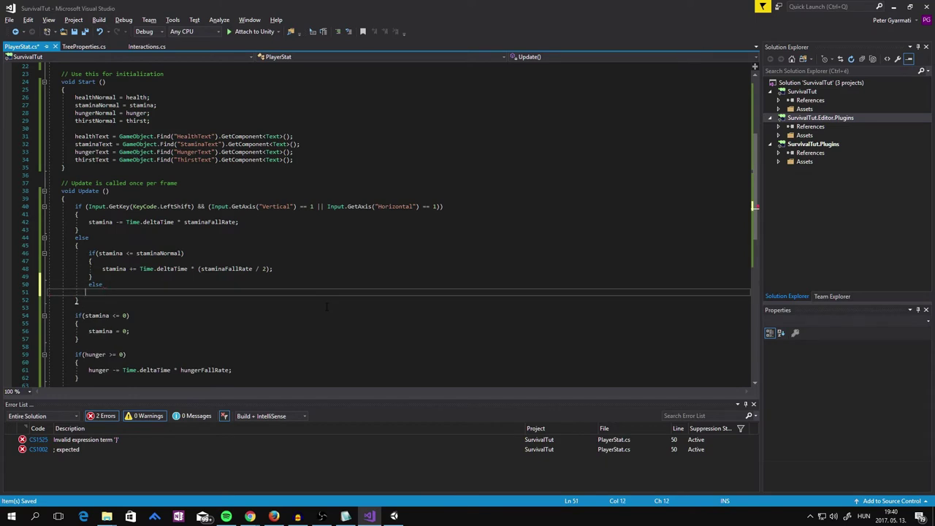
pyautogui.press('BackSpace')
pyautogui.press('BackSpace')
pyautogui.press('BackSpace')
pyautogui.press('BackSpace')
pyautogui.press('BackSpace')
pyautogui.press('BackSpace')
pyautogui.press('BackSpace')
pyautogui.press('BackSpace')
pyautogui.press('BackSpace')
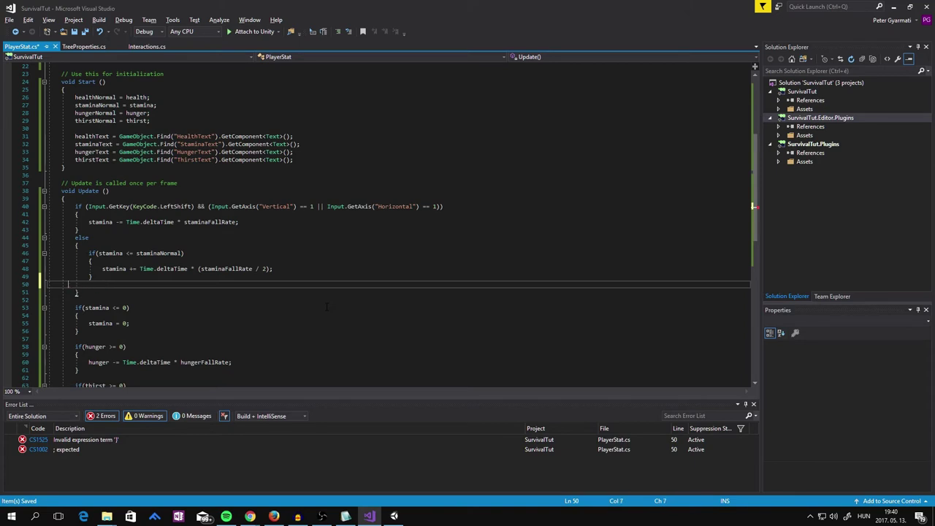
pyautogui.press('BackSpace')
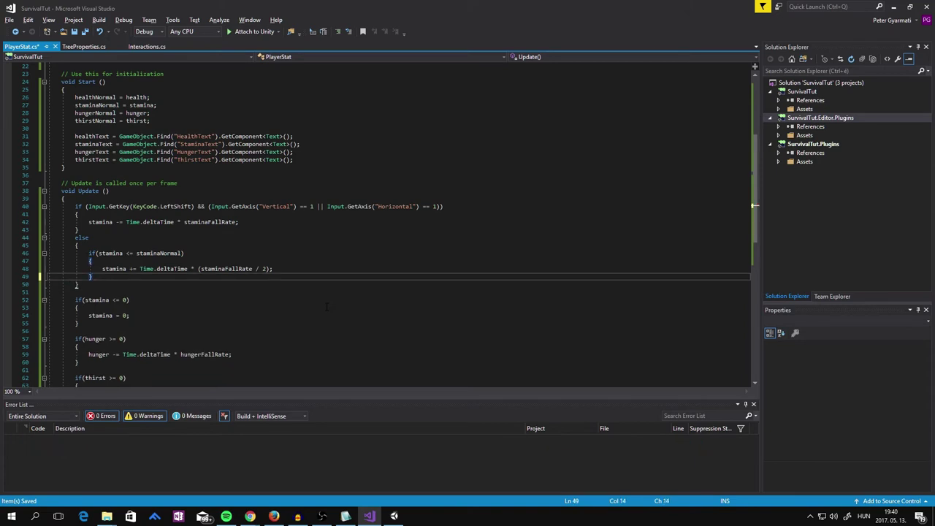
pyautogui.click(170, 322)
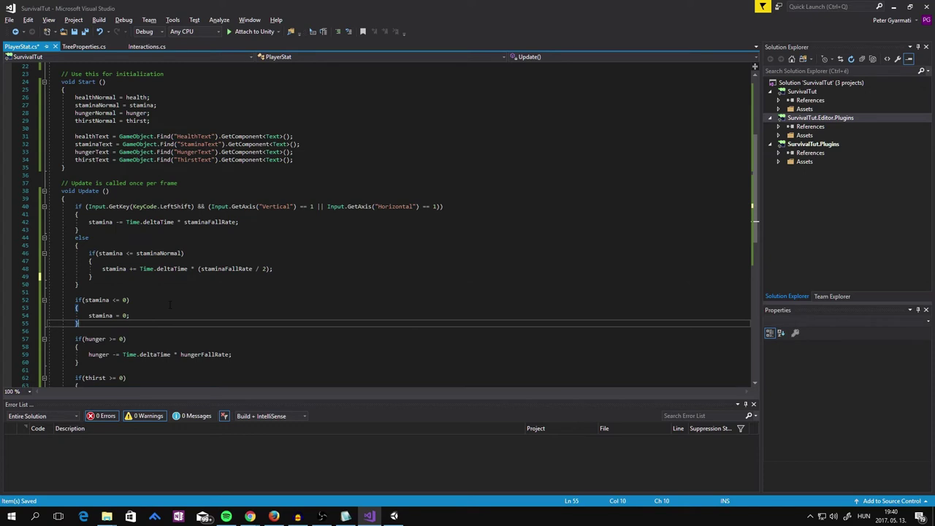
# Step: Add an if(stamina > staminaNormal) condition and change line 52's check to stamina < 0
pyautogui.press('Return')
pyautogui.press('Return')
pyautogui.write('if')
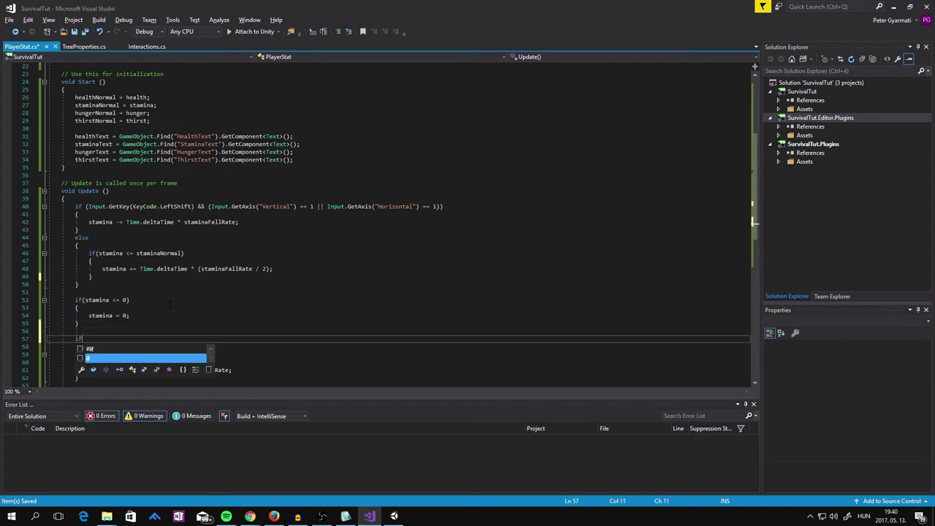
pyautogui.write('(')
pyautogui.write('stamin')
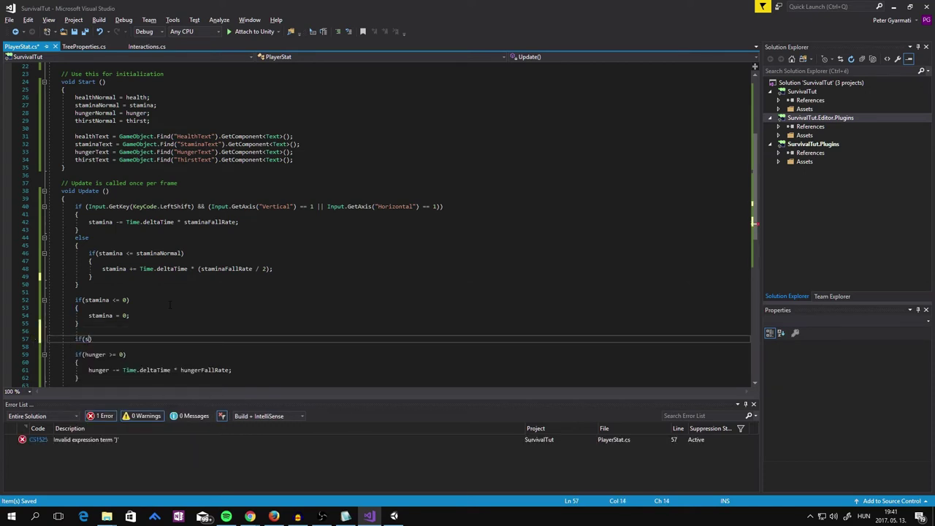
pyautogui.write('a ')
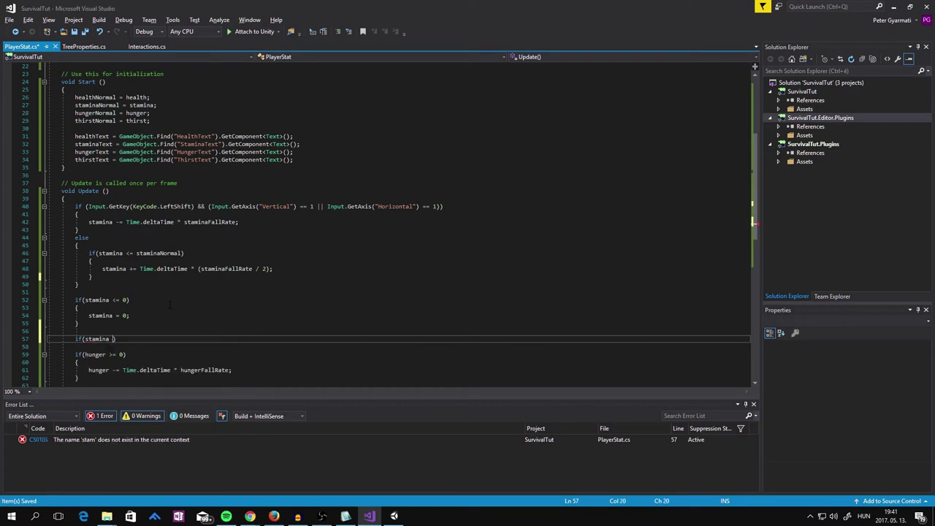
pyautogui.write('>')
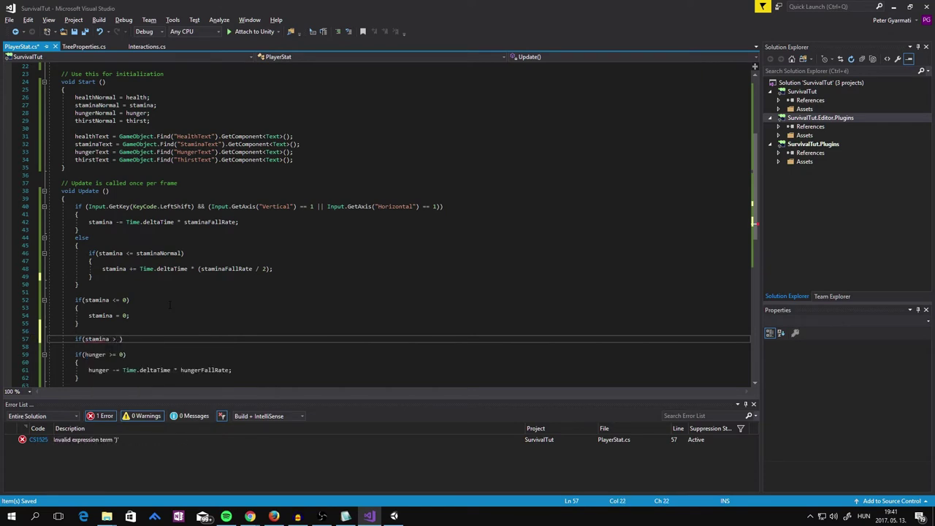
pyautogui.write(' sta')
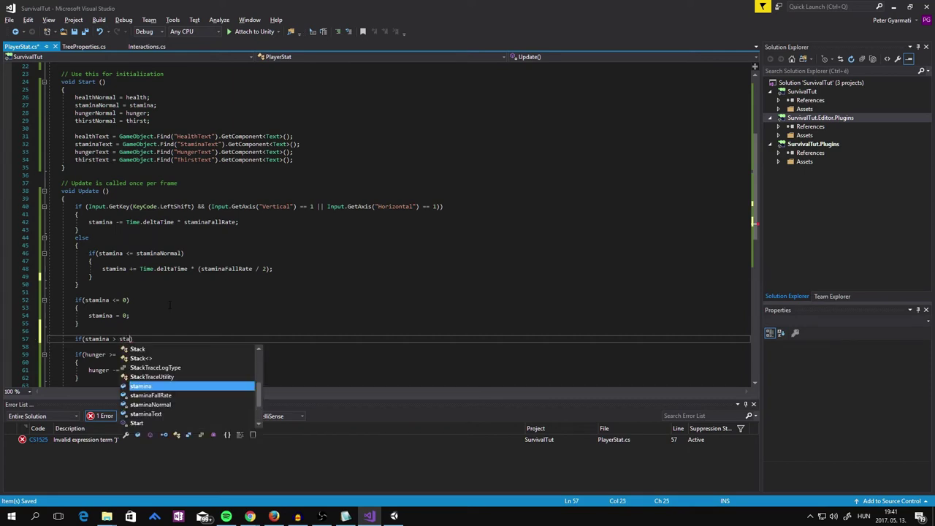
pyautogui.write('min')
pyautogui.press('Down')
pyautogui.press('Down')
pyautogui.press('Return')
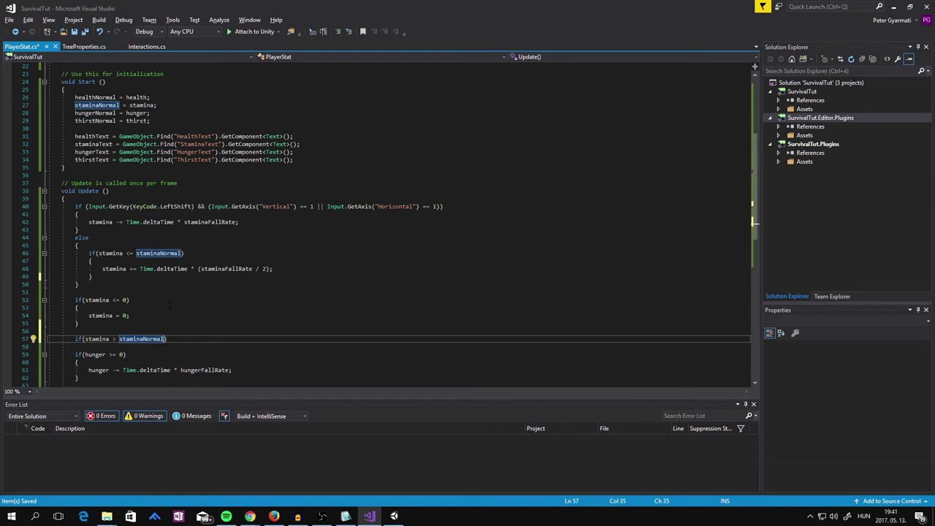
pyautogui.click(119, 299)
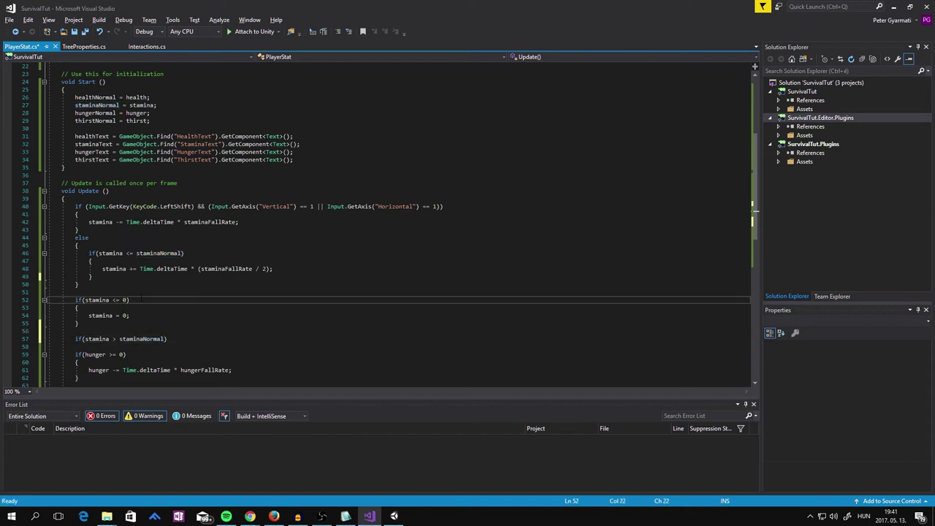
pyautogui.press('BackSpace')
# Step: Give the new block the body stamina = staminaNormal; and save PlayerStat.cs
pyautogui.click(107, 338)
pyautogui.click(165, 338)
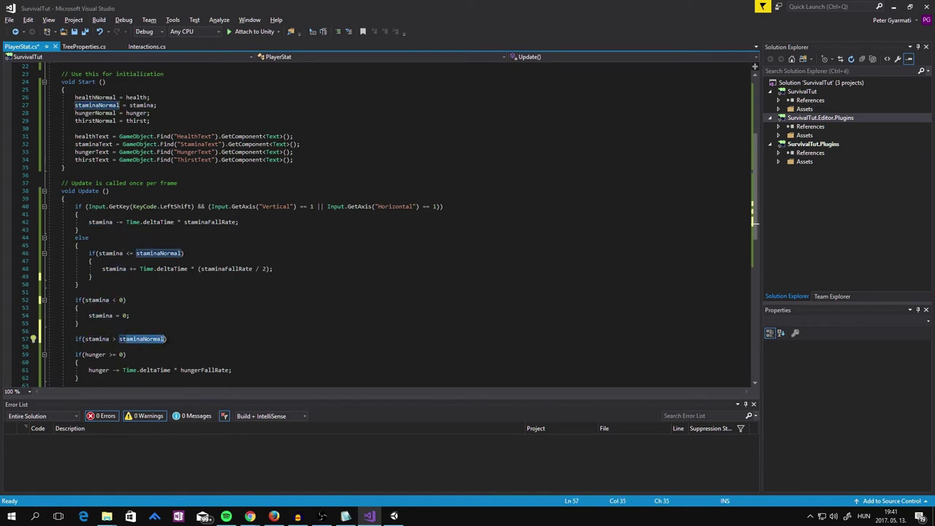
pyautogui.press('End')
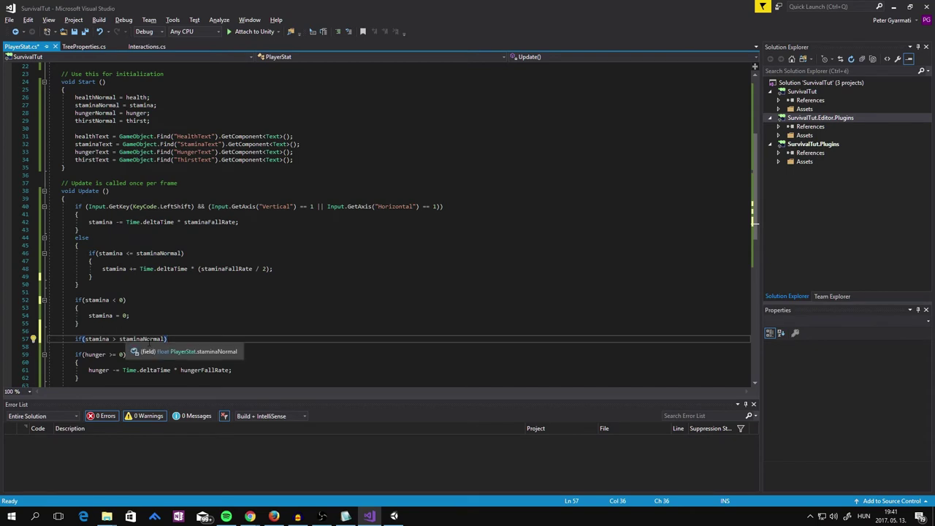
pyautogui.click(121, 338)
pyautogui.press('End')
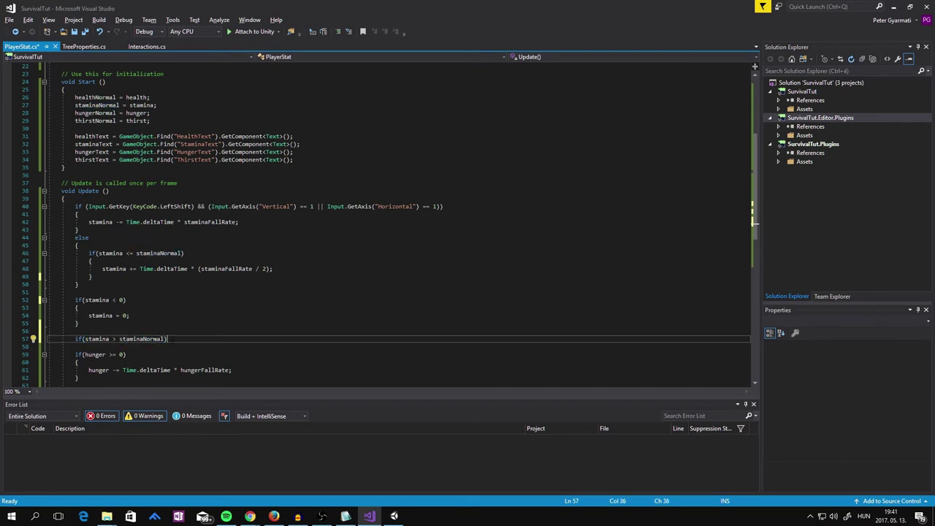
pyautogui.press('Return')
pyautogui.write('{')
pyautogui.press('Return')
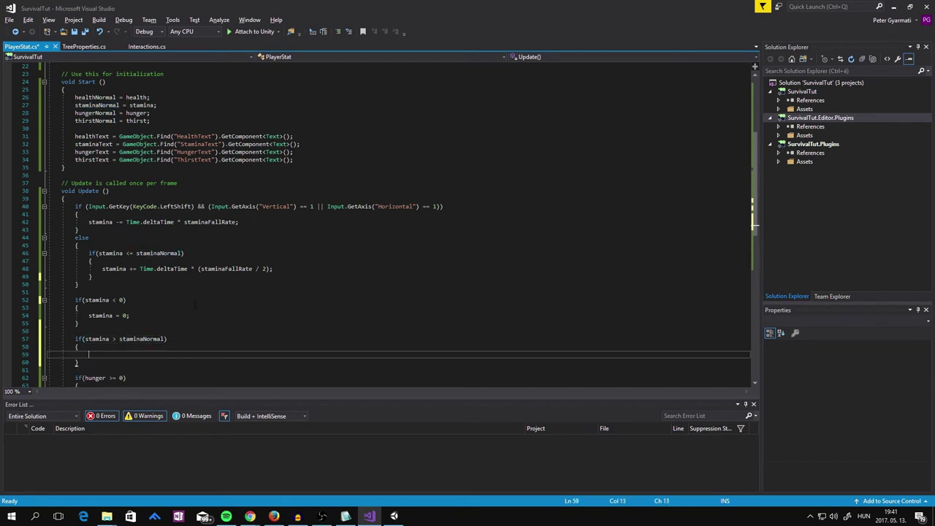
pyautogui.write('sta')
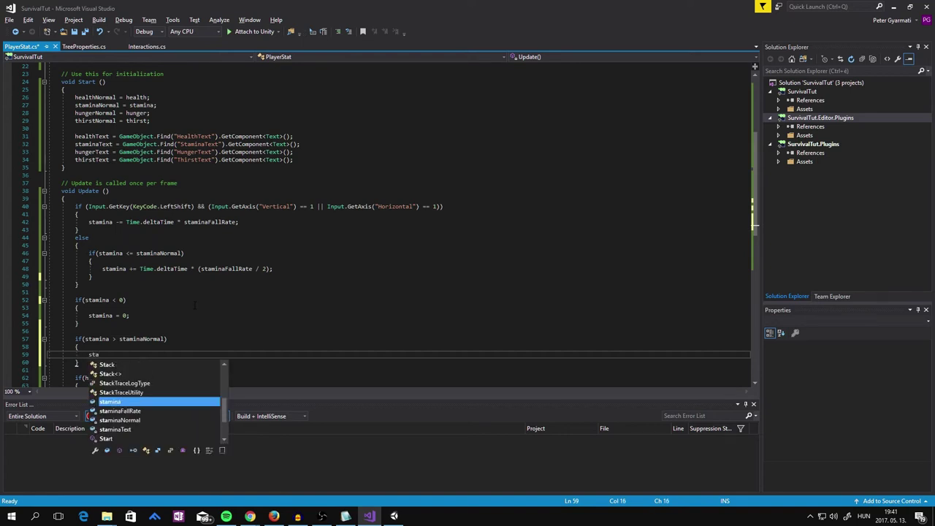
pyautogui.press('space')
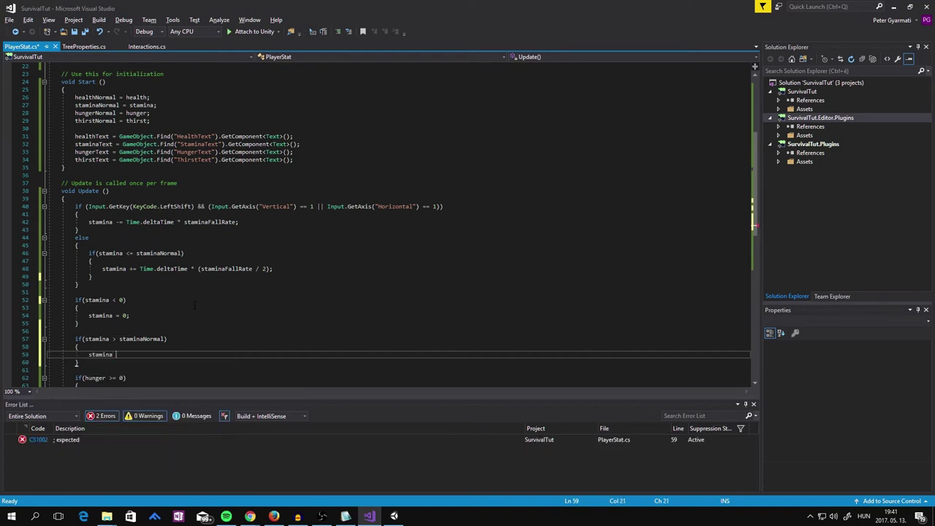
pyautogui.write('= sta')
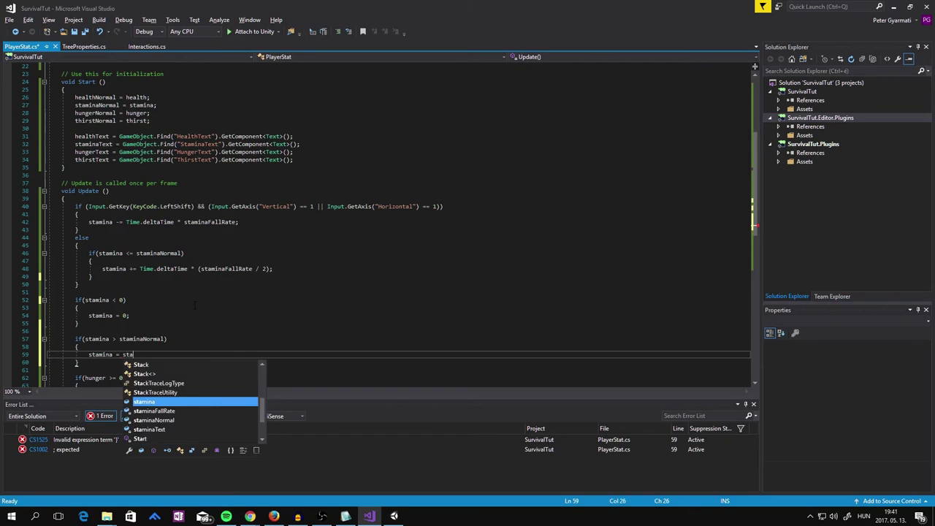
pyautogui.press('Down')
pyautogui.press('Down')
pyautogui.press('Tab')
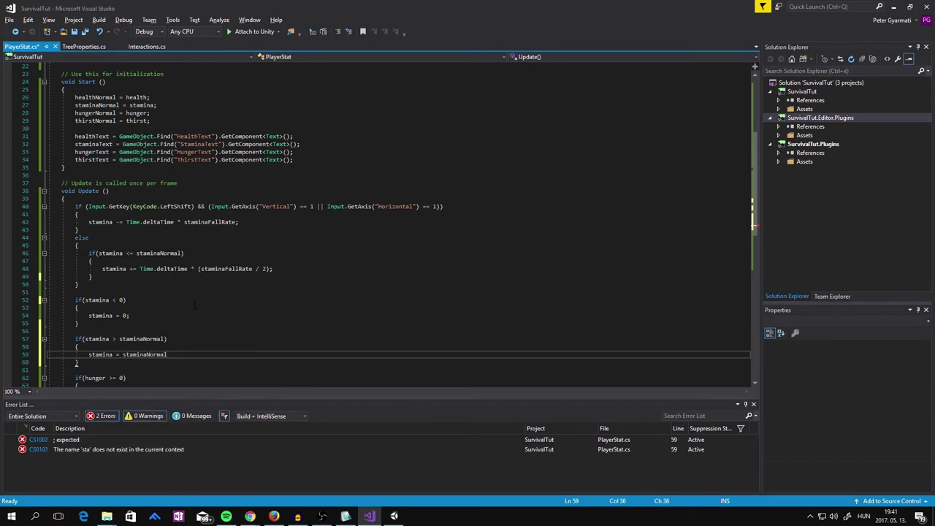
pyautogui.write(';')
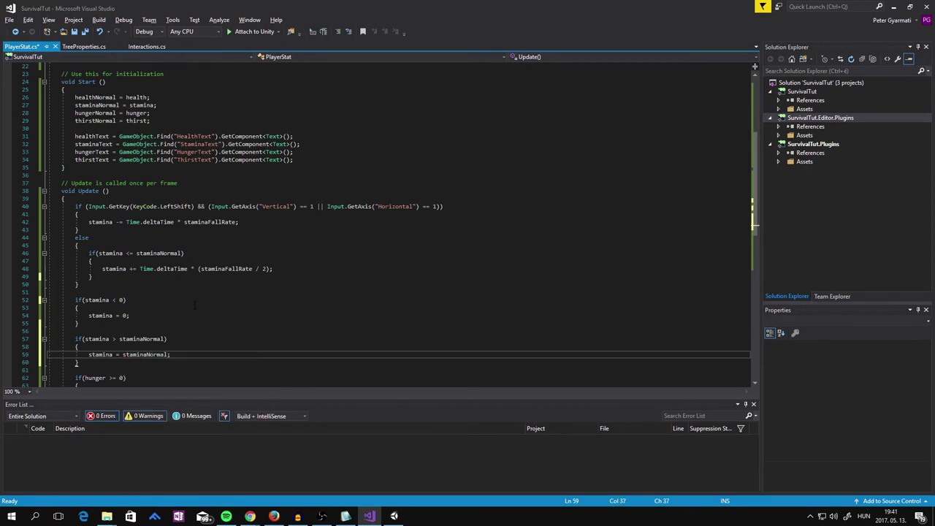
pyautogui.hotkey('ctrl', 's')
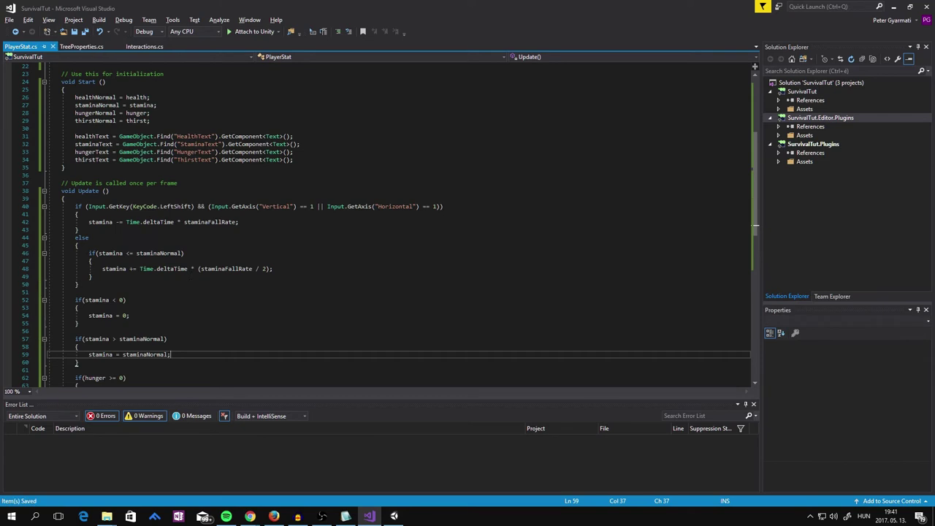
pyautogui.scroll(1, 138, 166)
pyautogui.scroll(3, 139, 166)
pyautogui.scroll(2, 139, 166)
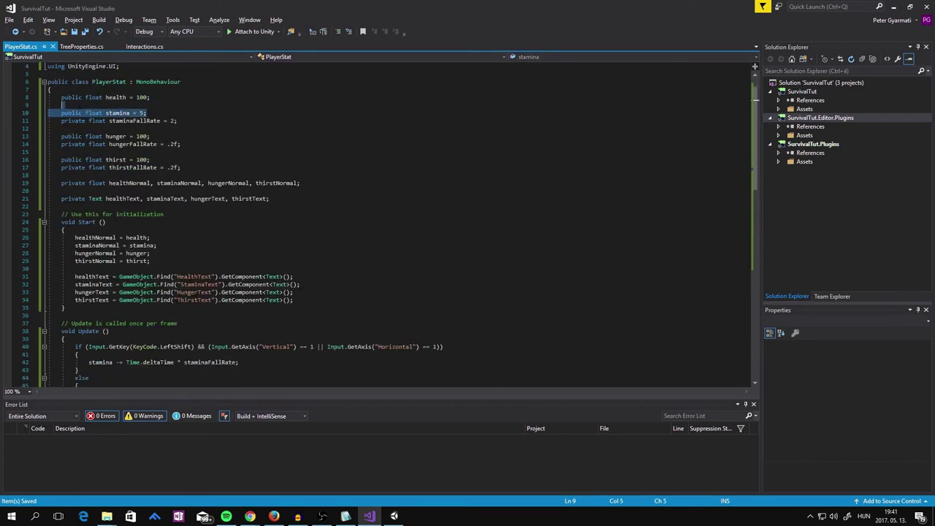
pyautogui.moveTo(146, 112); pyautogui.dragTo(58, 113)
pyautogui.moveTo(157, 246); pyautogui.dragTo(73, 245)
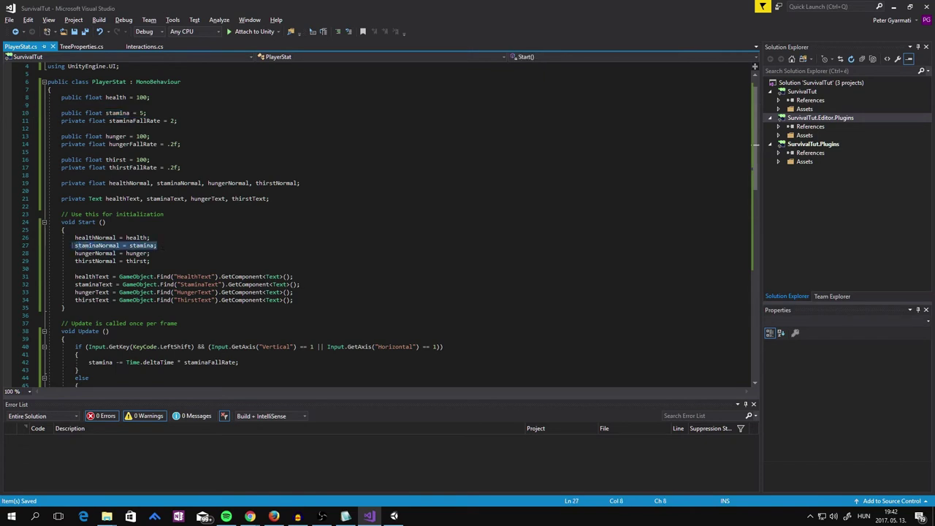
pyautogui.scroll(-2, 64, 391)
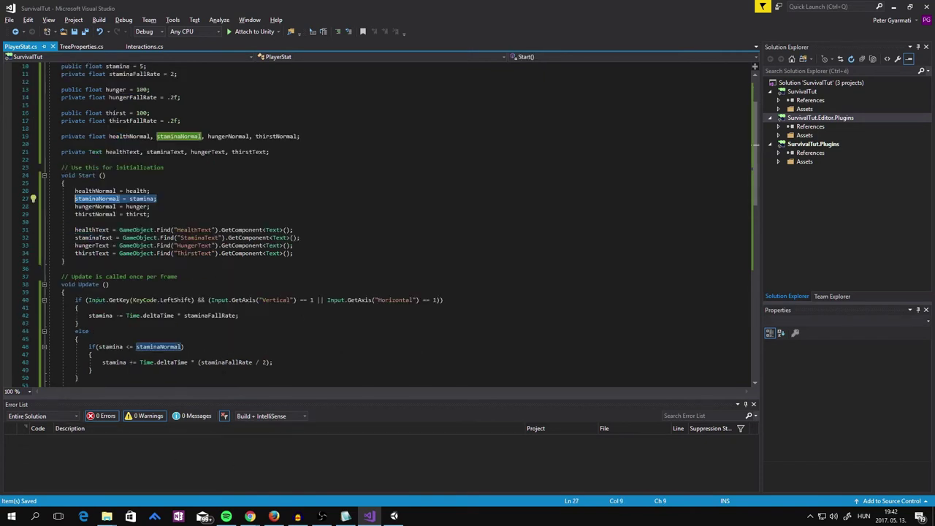
pyautogui.scroll(-3, 380, 219)
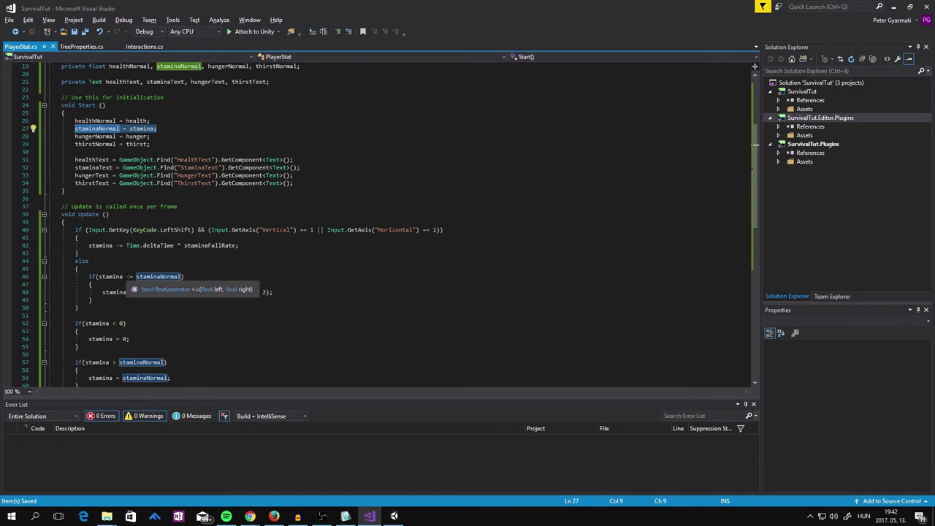
pyautogui.click(129, 277)
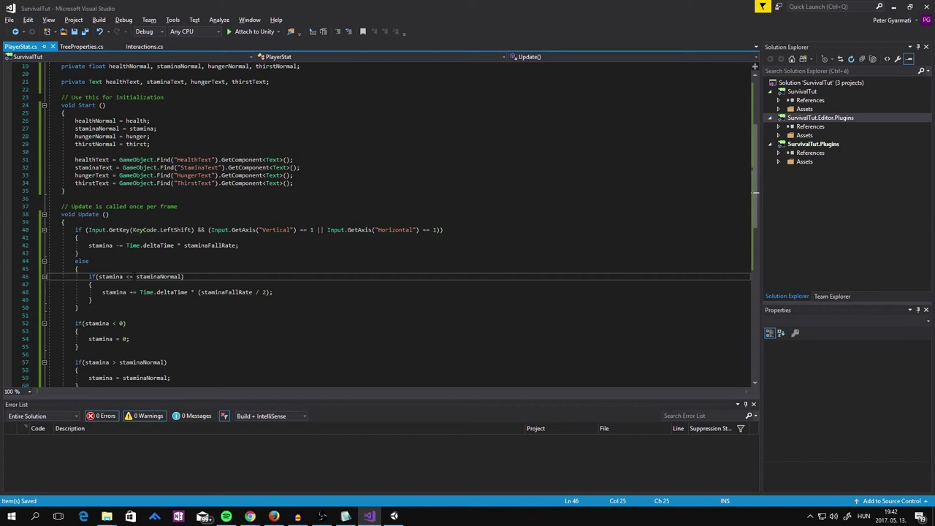
pyautogui.doubleClick(159, 277)
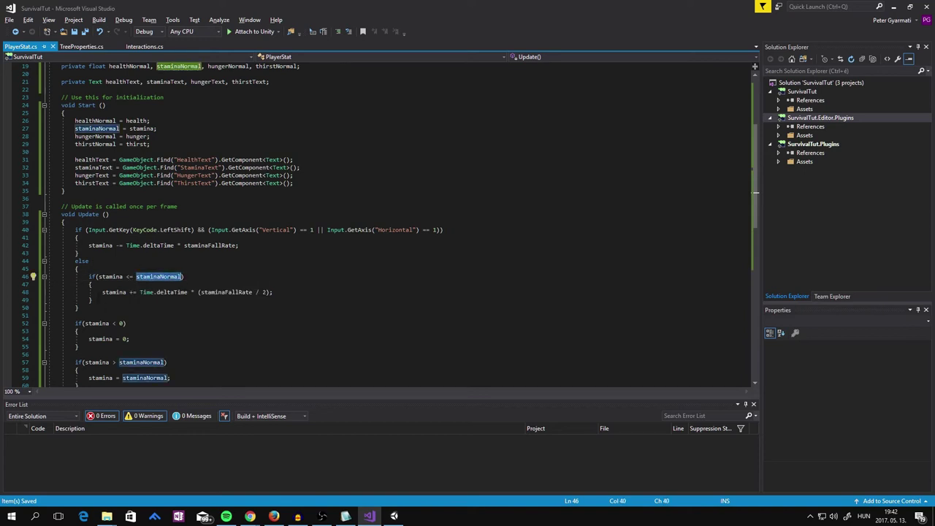
pyautogui.moveTo(102, 293); pyautogui.dragTo(276, 292)
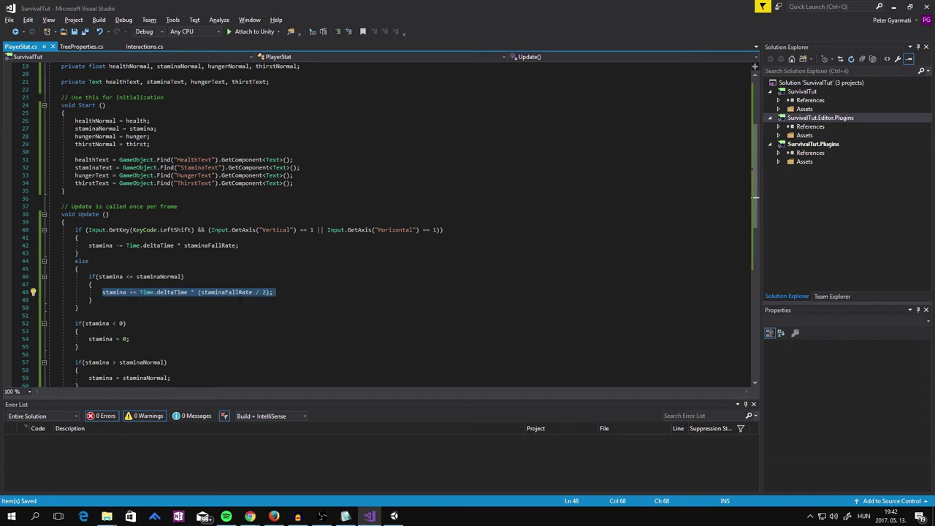
# Step: Review the stamina logic, inspecting the stamina > staminaNormal check and its assignment
pyautogui.scroll(-3, 232, 298)
pyautogui.scroll(-3, 232, 298)
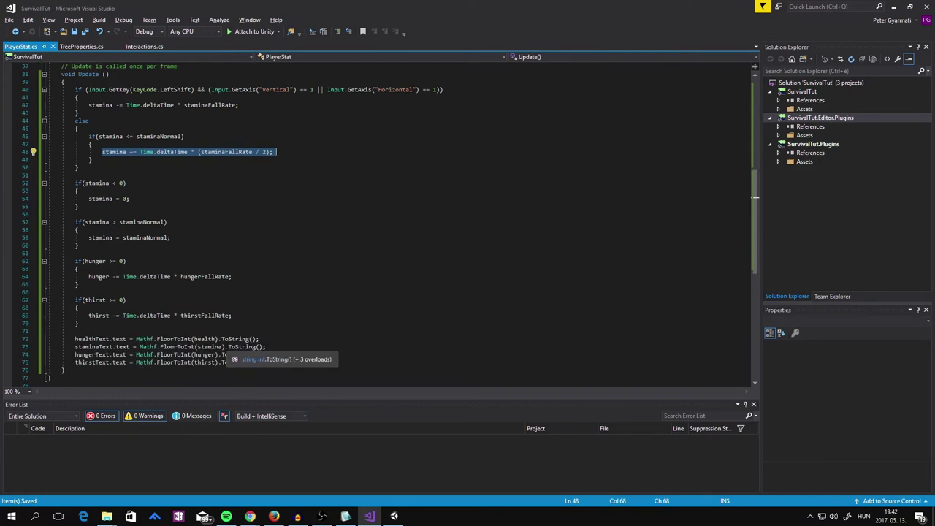
pyautogui.scroll(2, 219, 343)
pyautogui.scroll(3, 218, 342)
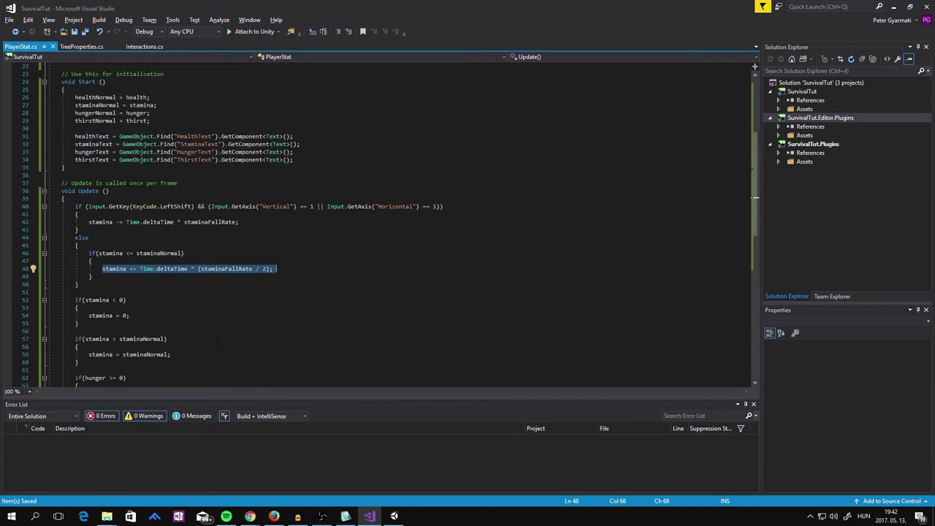
pyautogui.scroll(1, 217, 341)
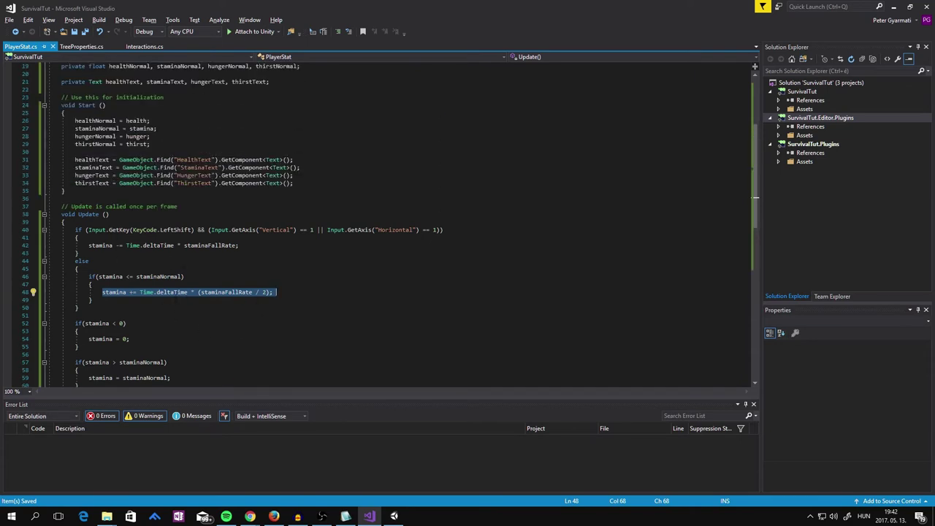
pyautogui.scroll(3, 396, 226)
pyautogui.scroll(-1, 108, 331)
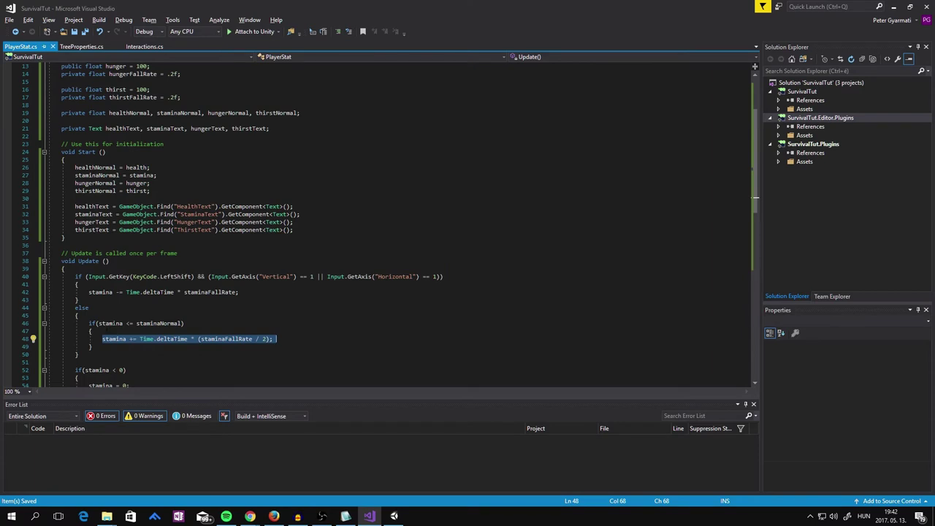
pyautogui.scroll(-1, 97, 319)
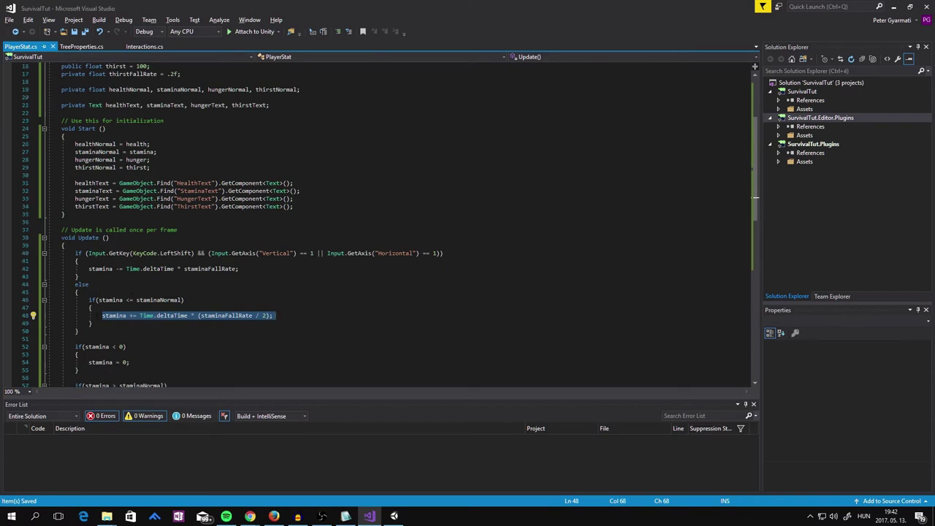
pyautogui.scroll(-3, 97, 318)
pyautogui.scroll(-1, 97, 318)
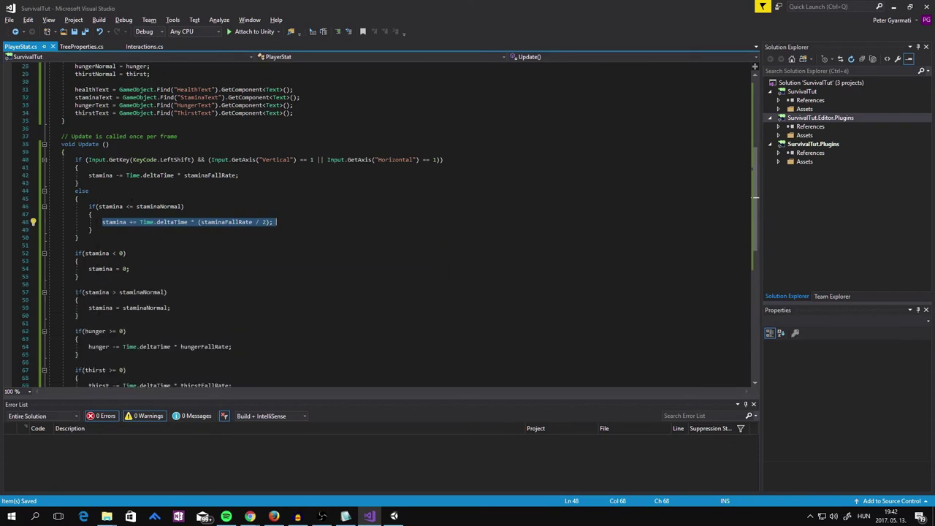
pyautogui.moveTo(75, 292); pyautogui.dragTo(166, 293)
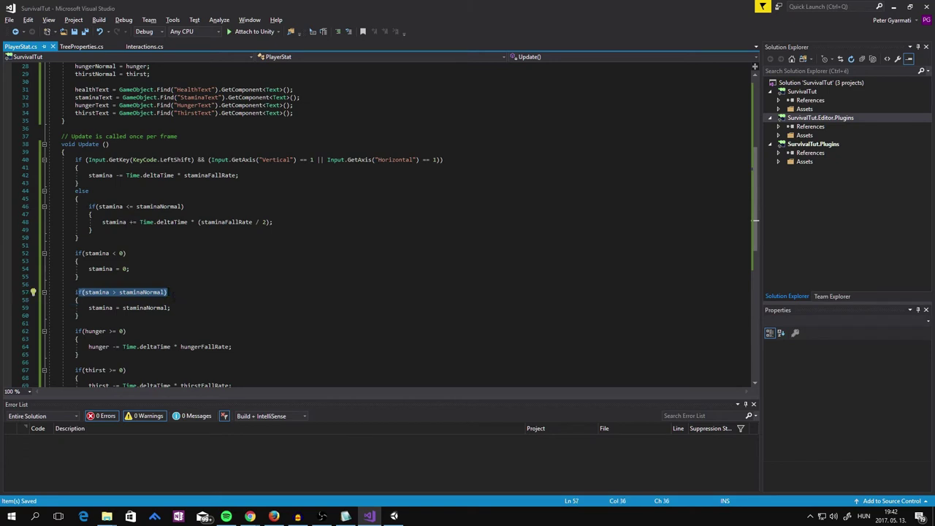
pyautogui.click(147, 292)
pyautogui.press('Right')
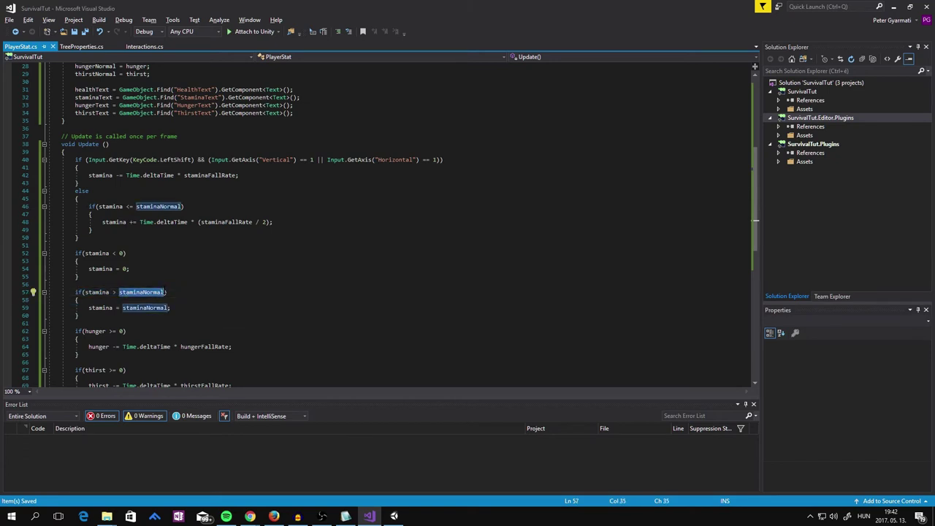
pyautogui.moveTo(89, 308); pyautogui.dragTo(170, 308)
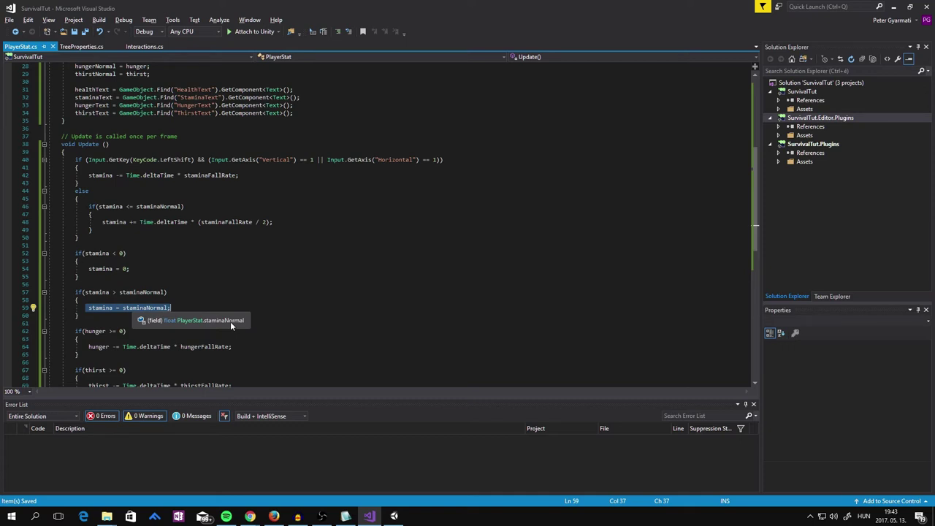
pyautogui.press('Right')
# Step: Scroll back to the top and highlight every use of the stamina field
pyautogui.scroll(-2, 220, 322)
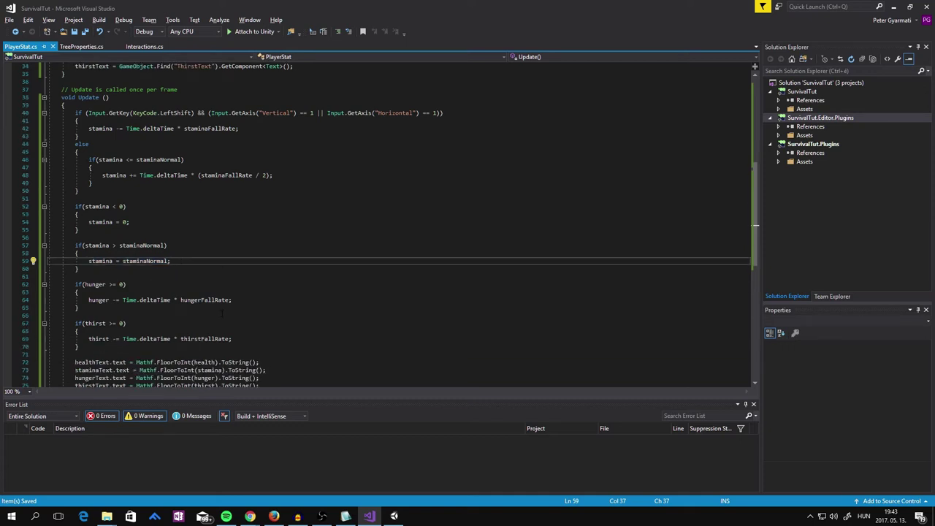
pyautogui.scroll(-1, 222, 314)
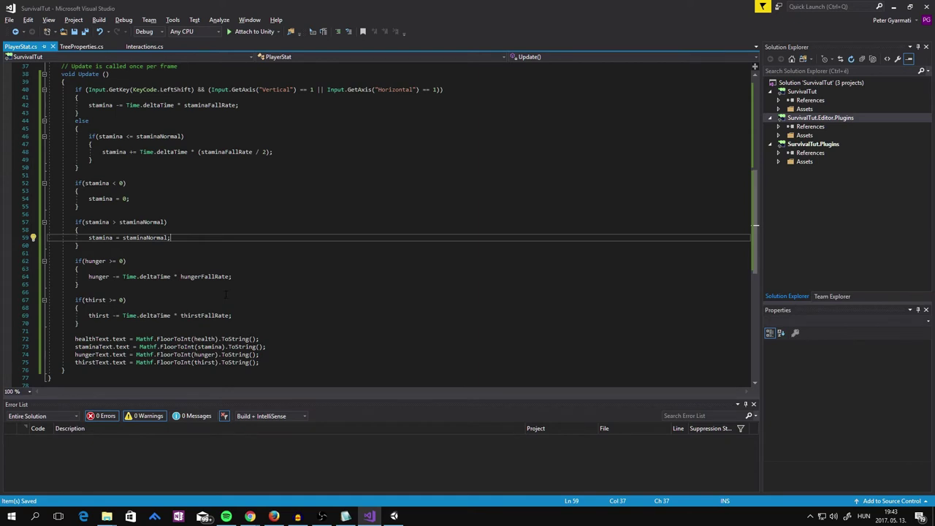
pyautogui.scroll(2, 226, 293)
pyautogui.scroll(1, 225, 293)
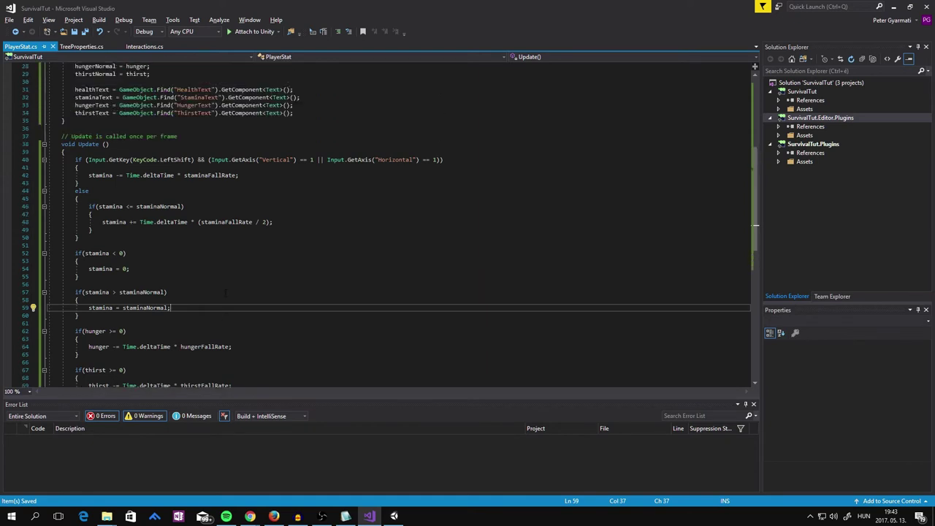
pyautogui.scroll(3, 225, 294)
pyautogui.scroll(3, 226, 294)
pyautogui.scroll(3, 226, 293)
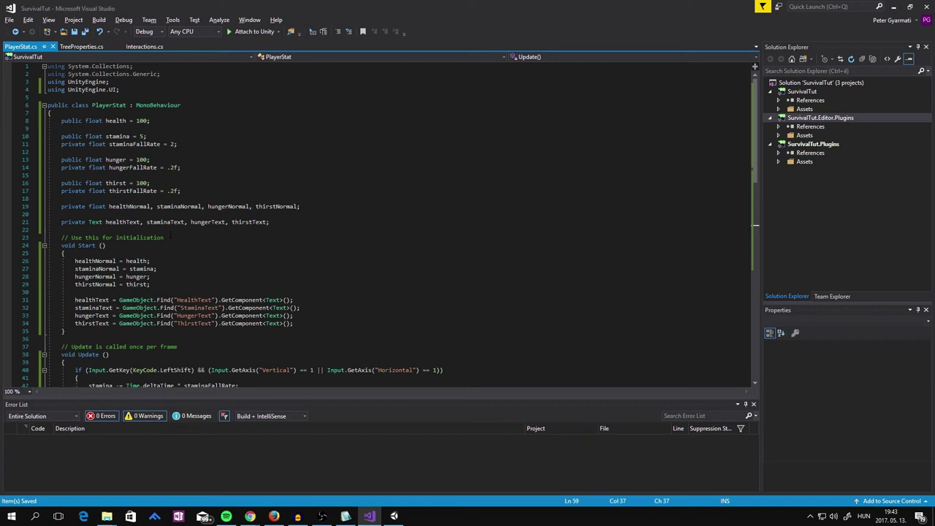
pyautogui.click(106, 136)
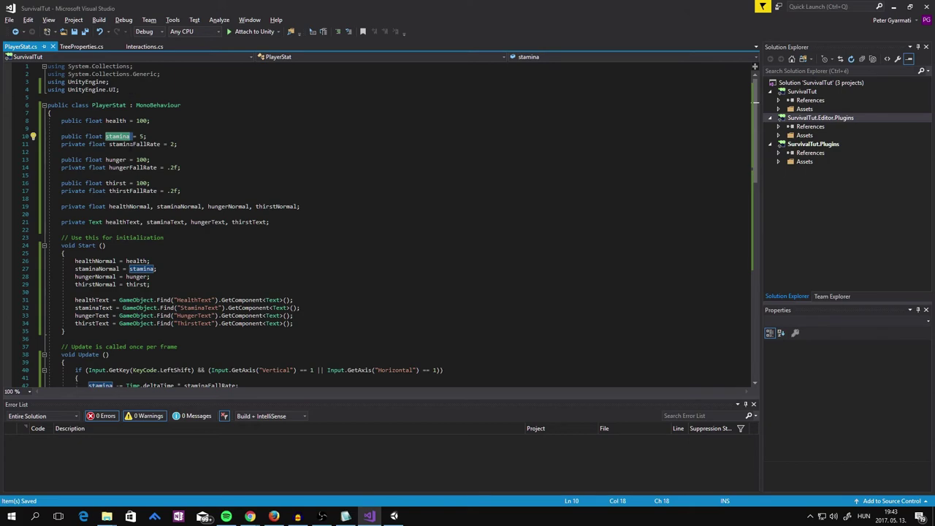
# Step: In Unity, select FPSController and expand its First Person Controller (Script) settings
pyautogui.click(394, 517)
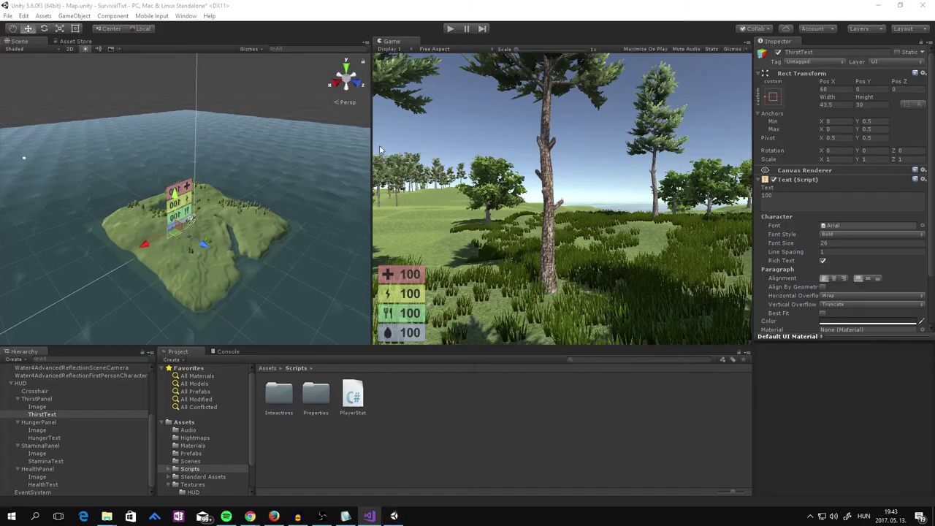
pyautogui.scroll(2, 30, 412)
pyautogui.scroll(2, 29, 412)
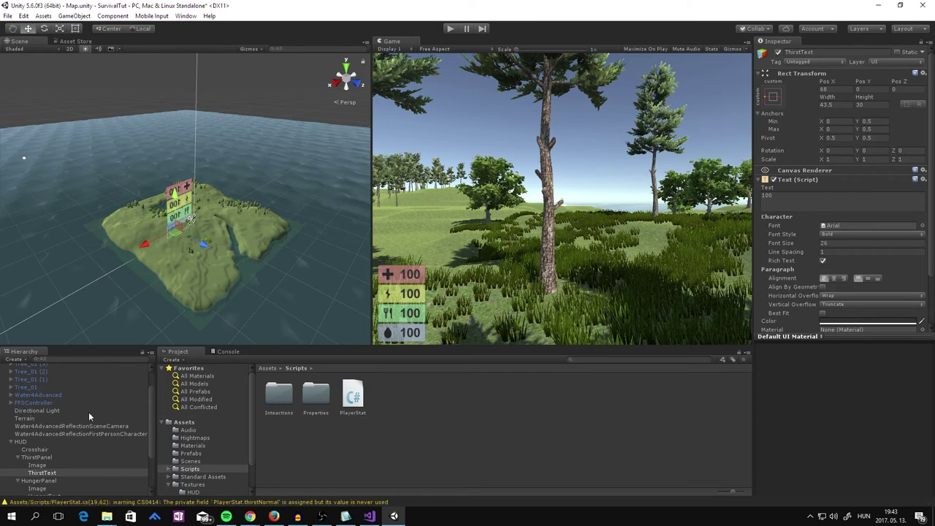
pyautogui.click(32, 402)
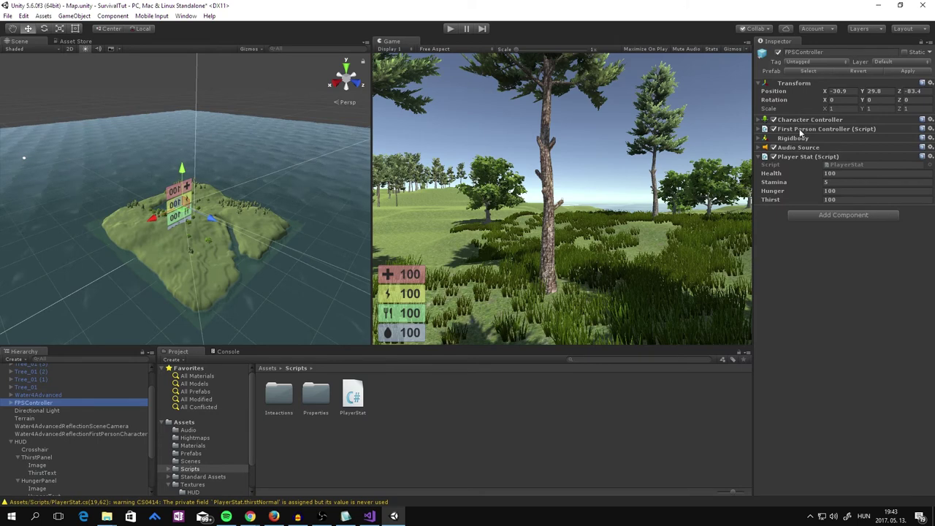
pyautogui.click(760, 130)
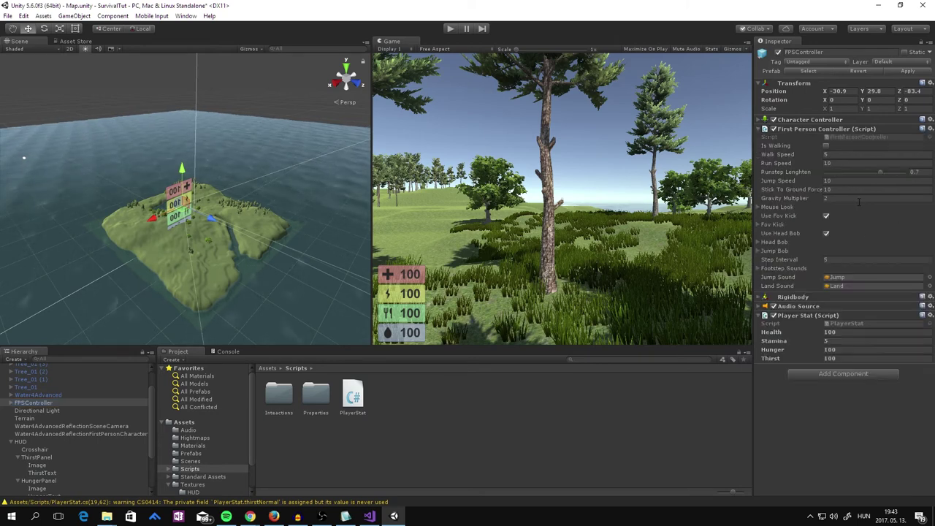
# Step: Open FirstPersonController.cs from the Script field and scroll to its m_WalkSpeed and m_RunSpeed fields
pyautogui.doubleClick(846, 136)
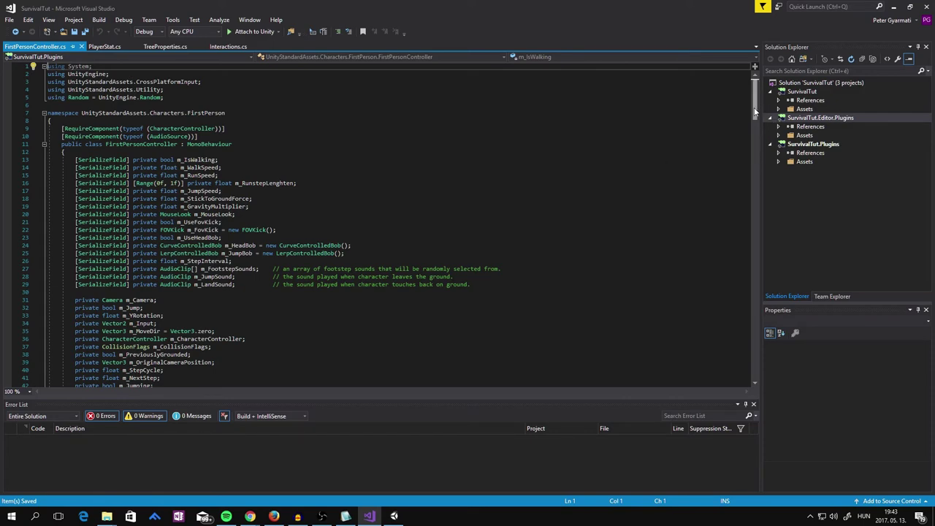
pyautogui.moveTo(760, 105)
pyautogui.mouseDown()
pyautogui.moveTo(768, 320)
pyautogui.moveTo(739, 173)
pyautogui.moveTo(771, 311)
pyautogui.moveTo(763, 333)
pyautogui.mouseUp()
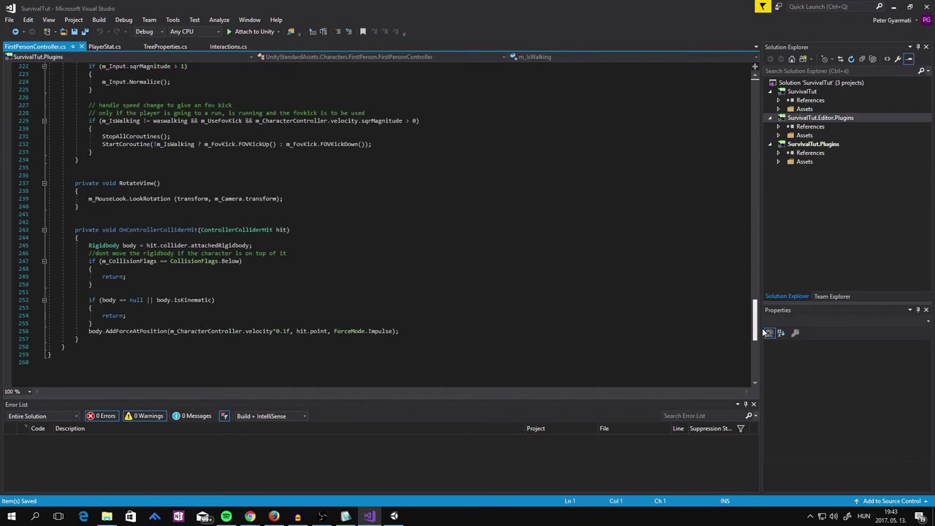
pyautogui.moveTo(764, 333); pyautogui.dragTo(742, 93)
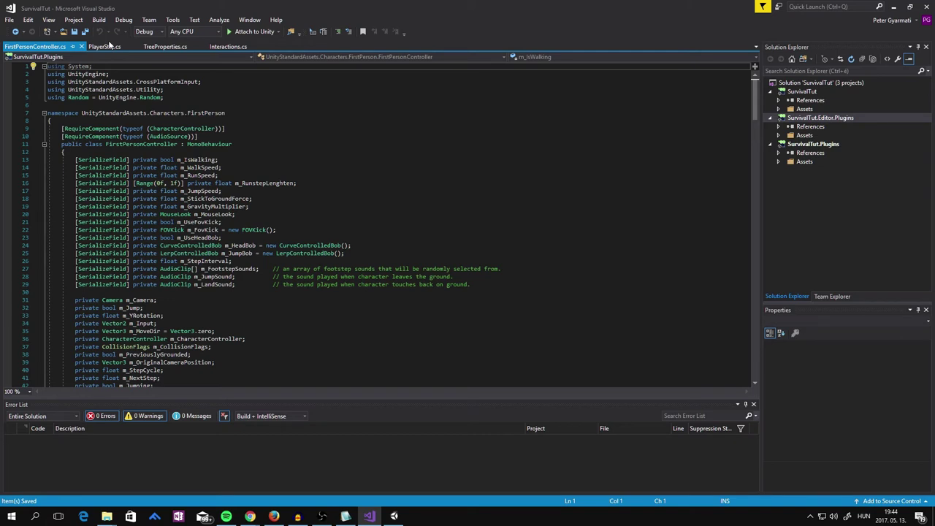
pyautogui.scroll(-3, 269, 276)
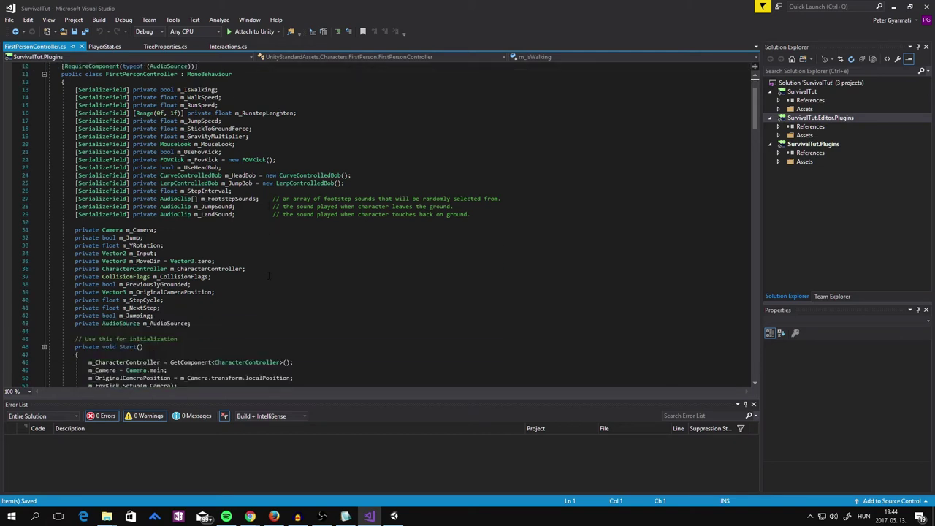
pyautogui.scroll(-1, 269, 275)
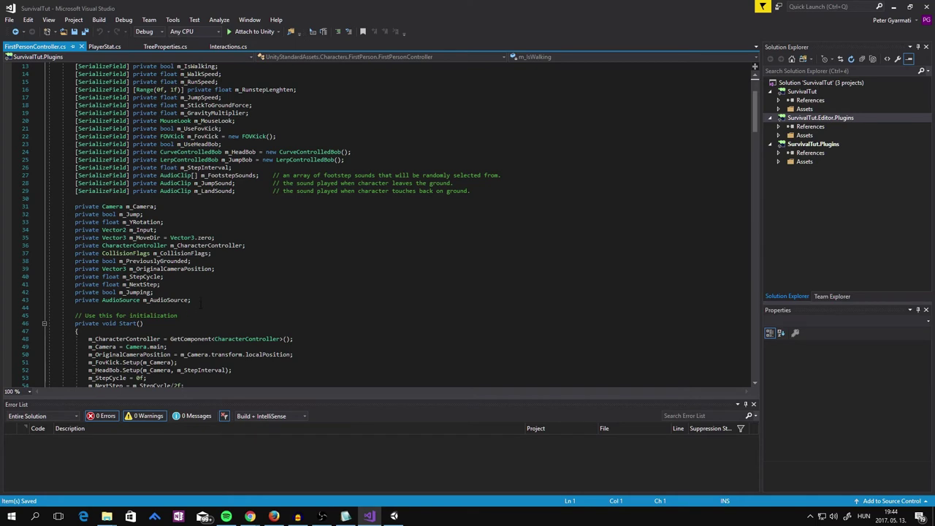
# Step: Add 'private bool m_CanRun = true;' on a new line below the m_AudioSource field
pyautogui.click(199, 299)
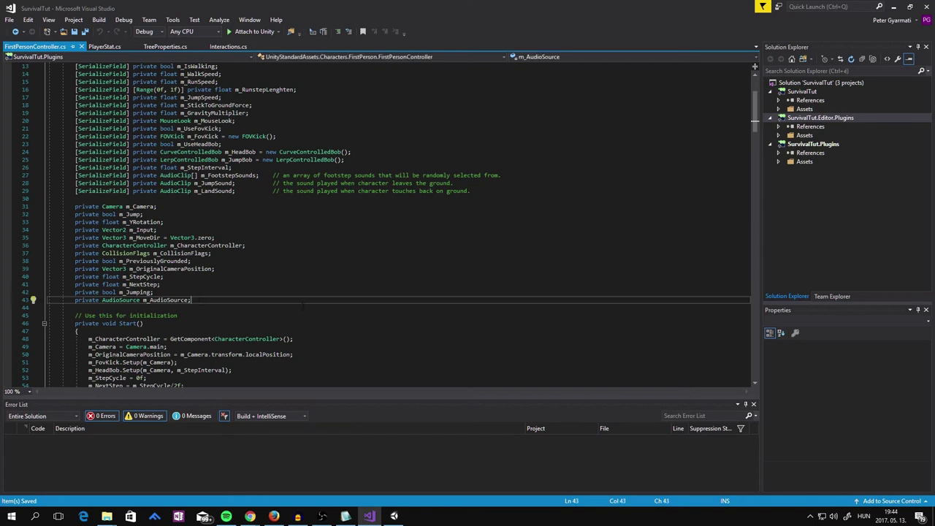
pyautogui.press('Return')
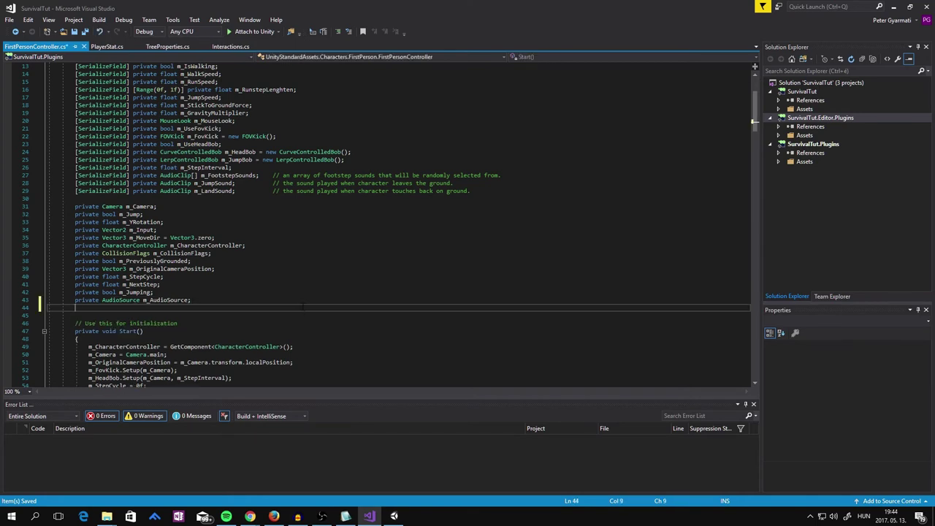
pyautogui.write('private')
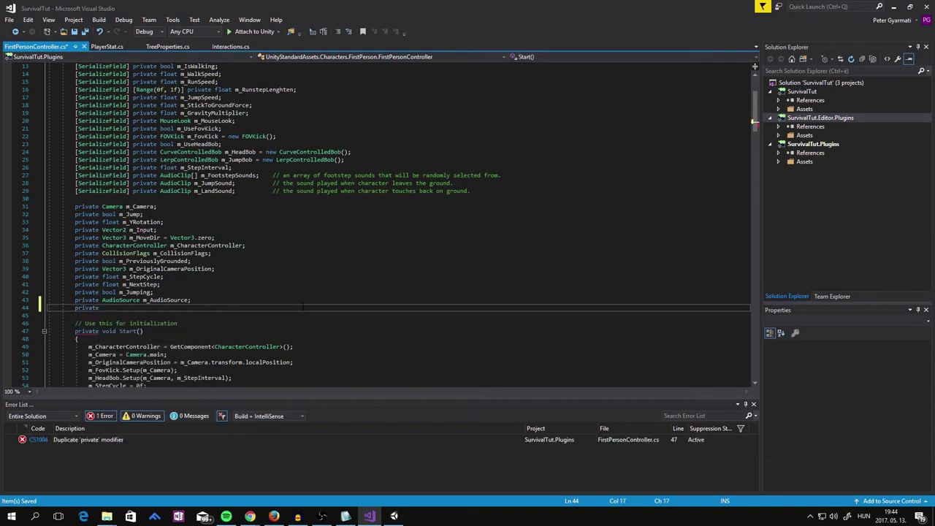
pyautogui.write(' bo')
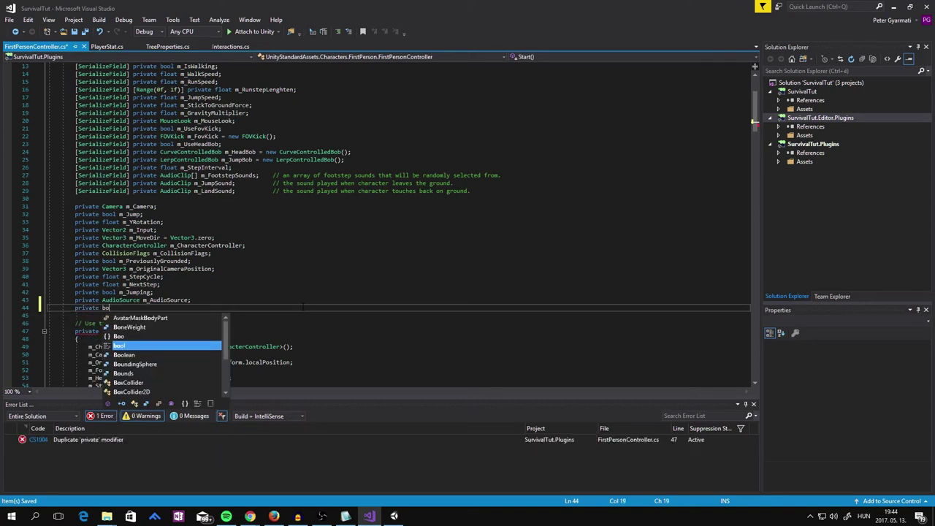
pyautogui.press('Tab')
pyautogui.write('m')
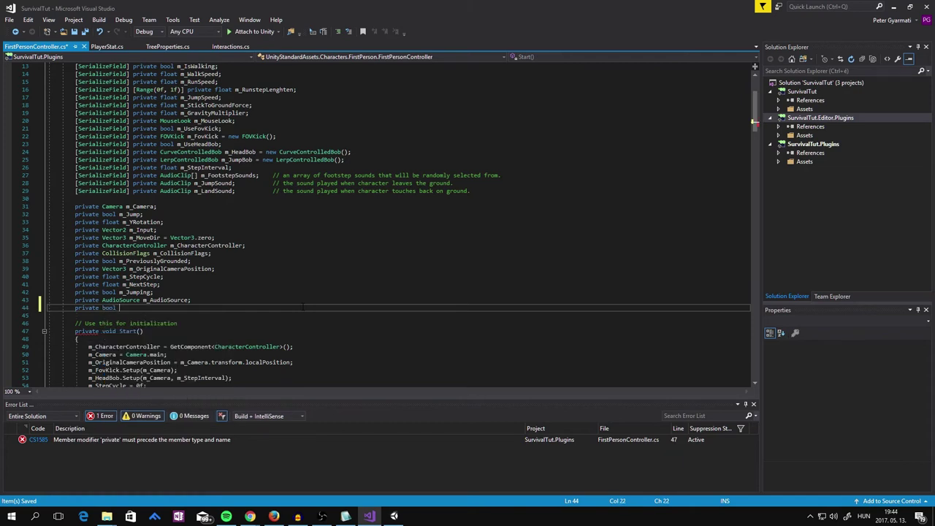
pyautogui.write('_C')
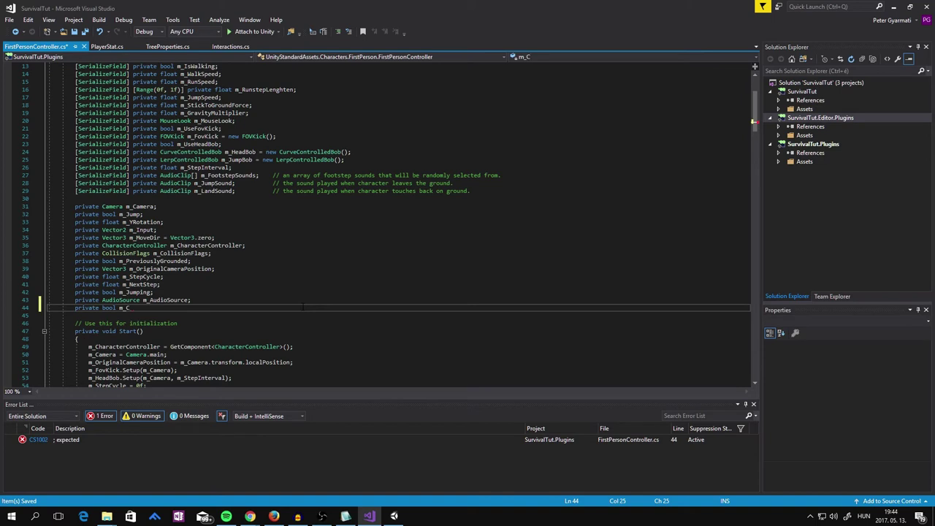
pyautogui.write('anRun ')
pyautogui.write('= tr')
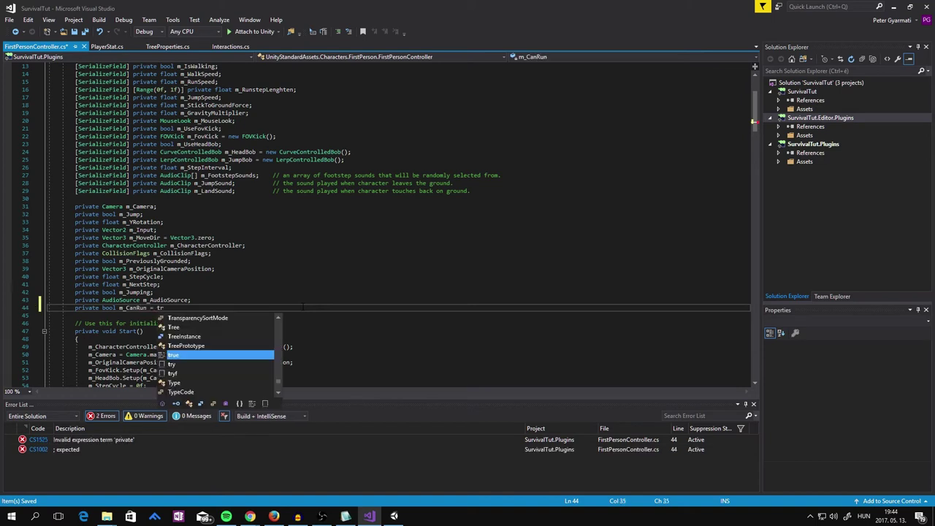
pyautogui.write('ue;')
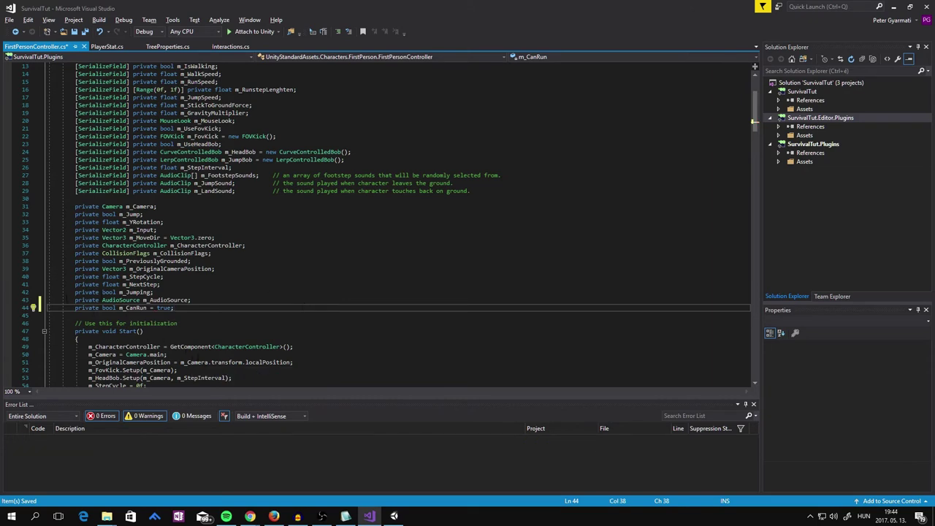
# Step: Select the whole m_CanRun declaration line
pyautogui.hotkey('shift', 'Home')
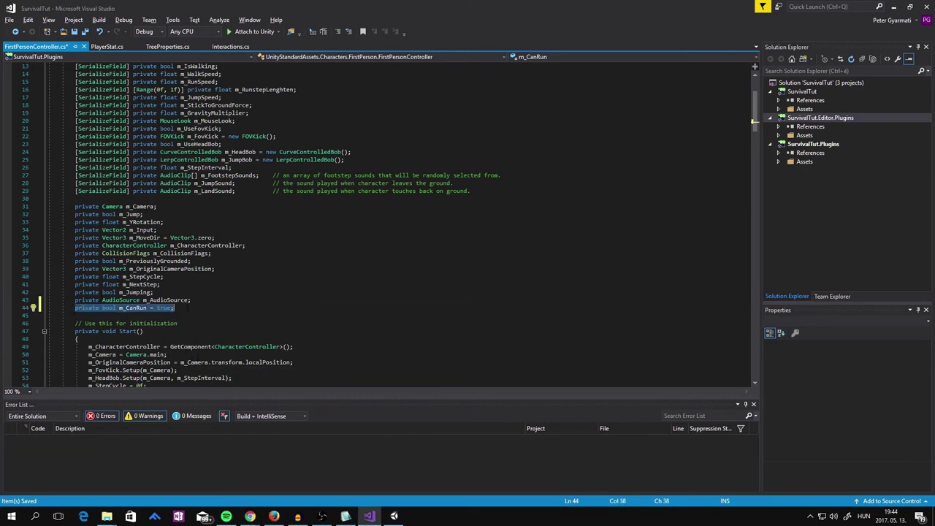
pyautogui.rightClick(187, 307)
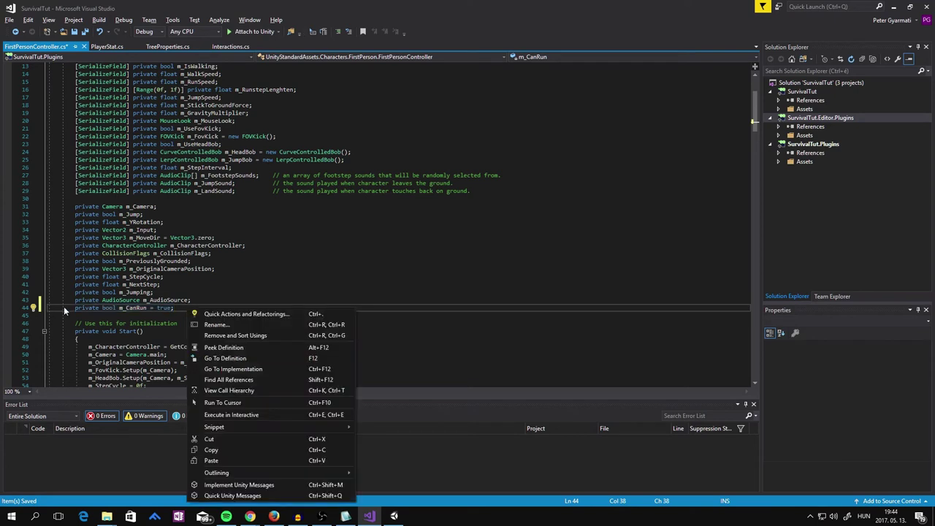
pyautogui.click(91, 308)
pyautogui.press('End')
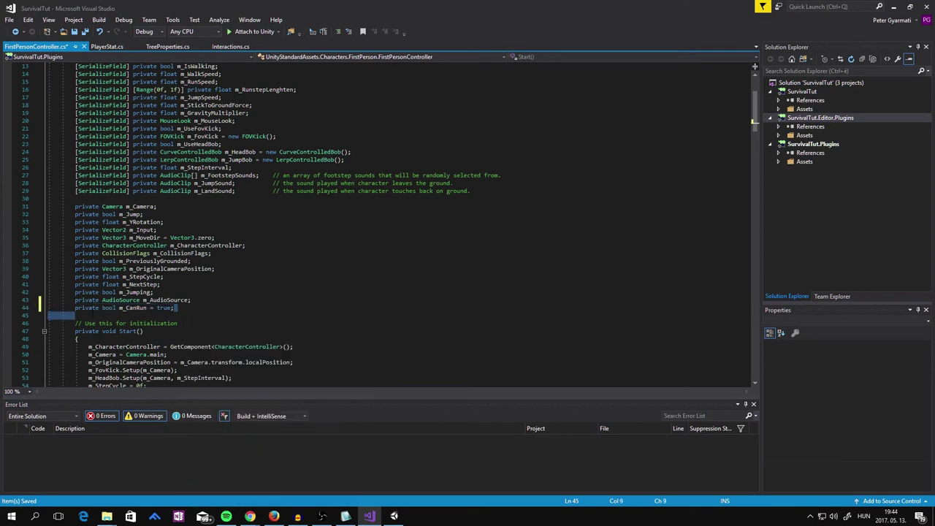
pyautogui.hotkey('shift', 'Home')
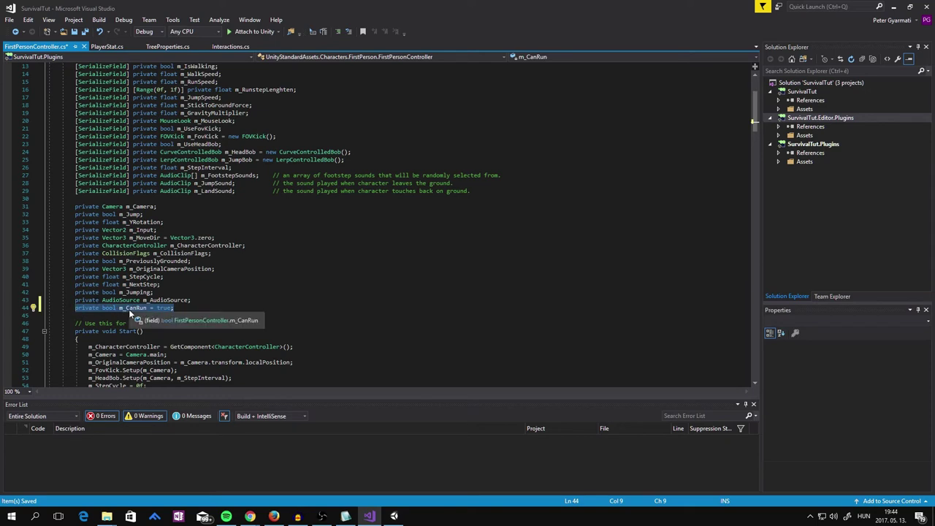
pyautogui.scroll(-5, 212, 339)
pyautogui.scroll(-3, 212, 339)
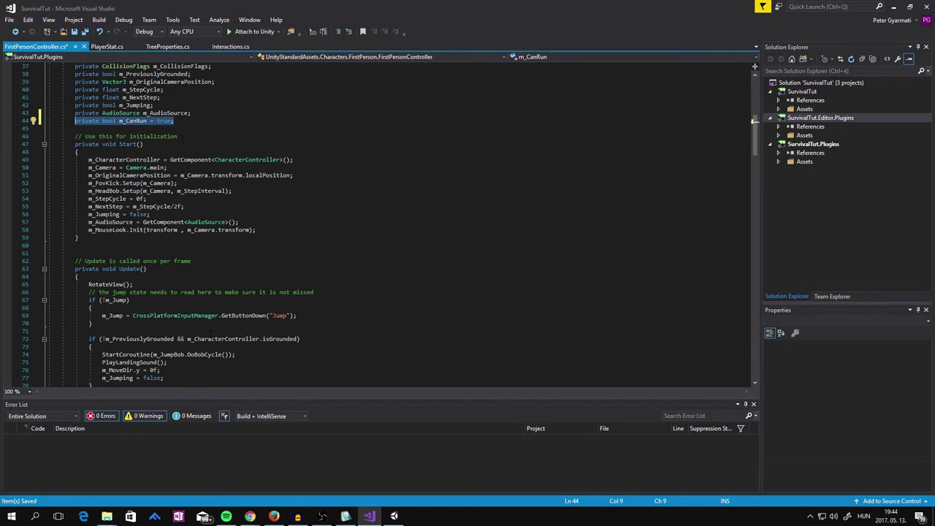
pyautogui.click(175, 121)
pyautogui.moveTo(175, 121); pyautogui.dragTo(75, 122)
pyautogui.scroll(-1, 181, 122)
pyautogui.scroll(-4, 181, 123)
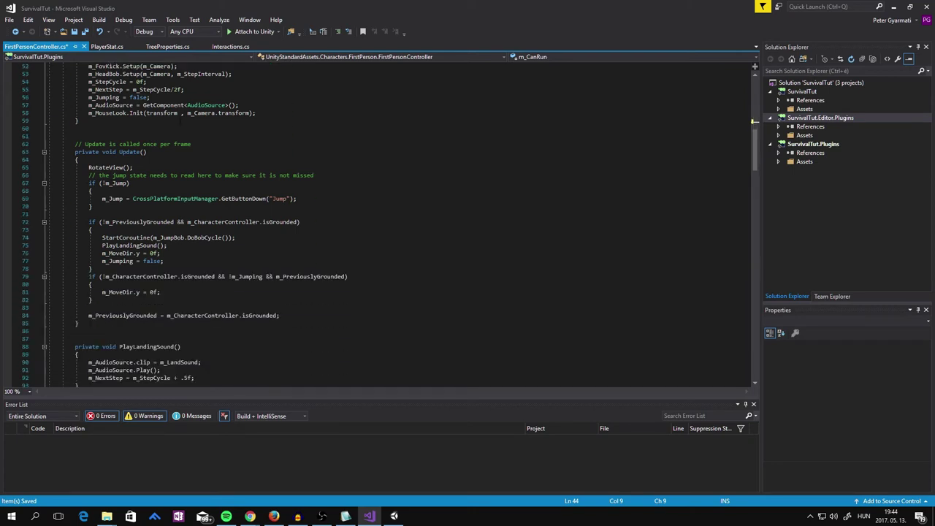
pyautogui.scroll(-2, 180, 123)
pyautogui.scroll(-1, 181, 123)
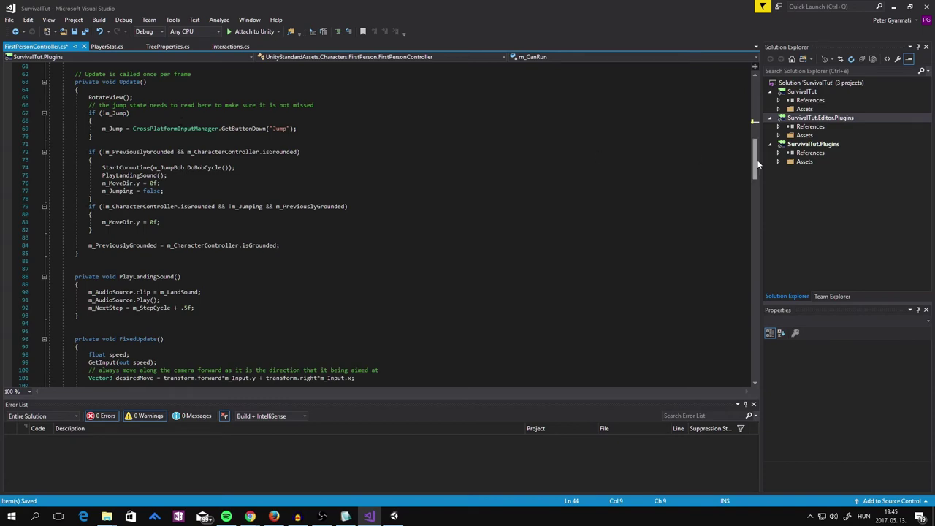
pyautogui.moveTo(754, 168); pyautogui.dragTo(754, 342)
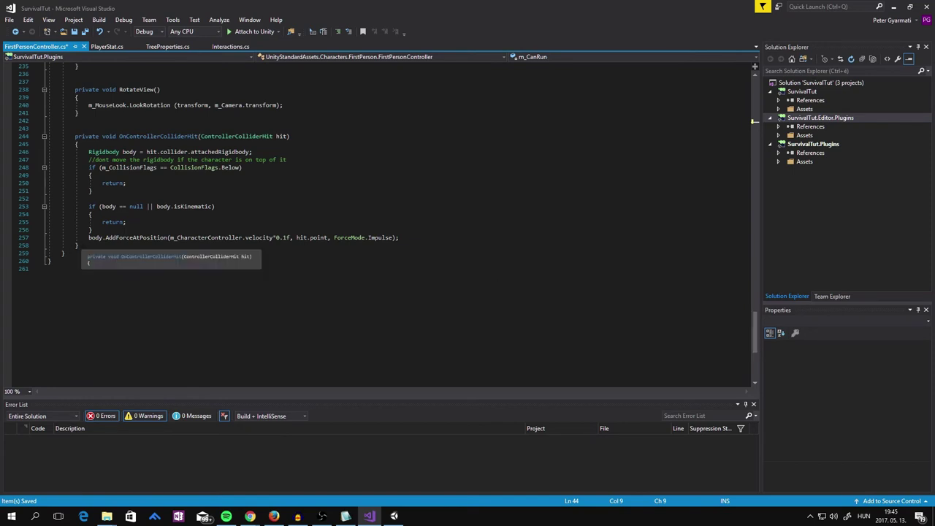
# Step: Start a public bool CanRun property after OnControllerColliderHit with set and get lines for m_CanRun
pyautogui.click(292, 246)
pyautogui.press('Return')
pyautogui.press('Return')
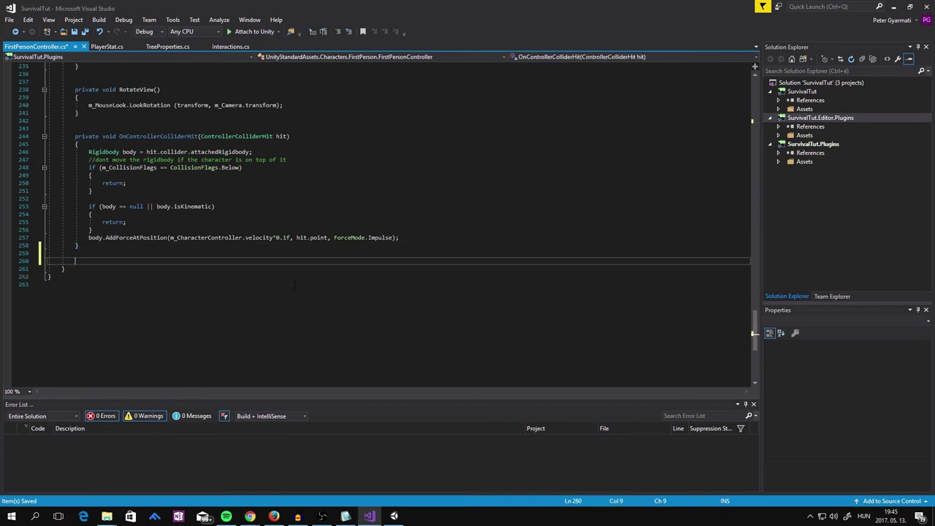
pyautogui.write('pu')
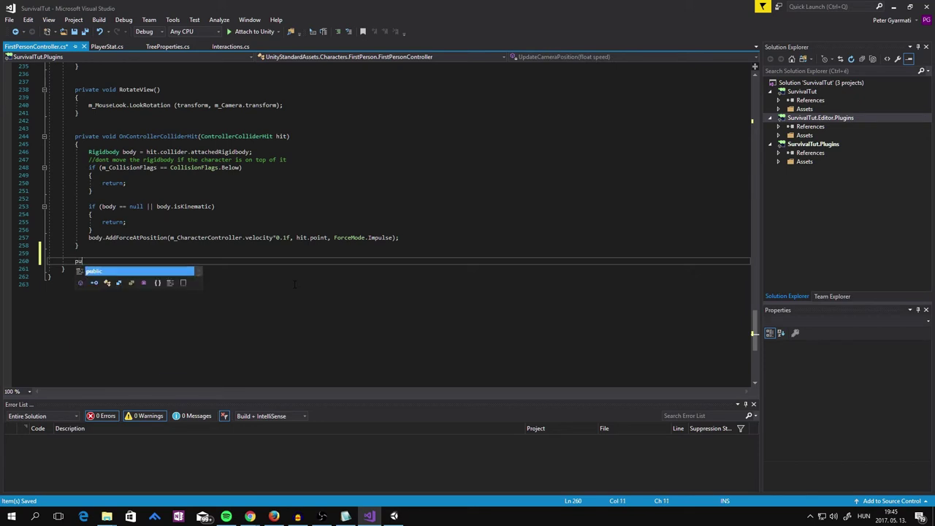
pyautogui.write('blic b')
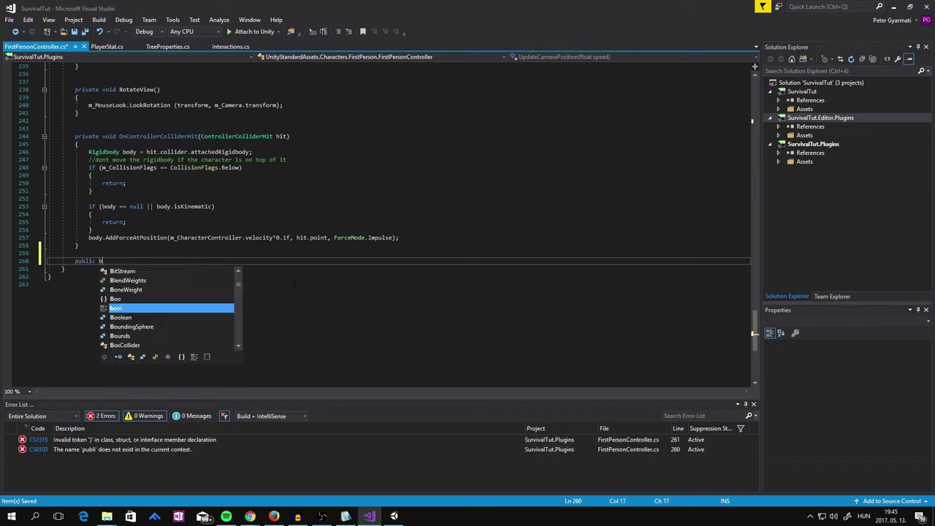
pyautogui.write('ool ')
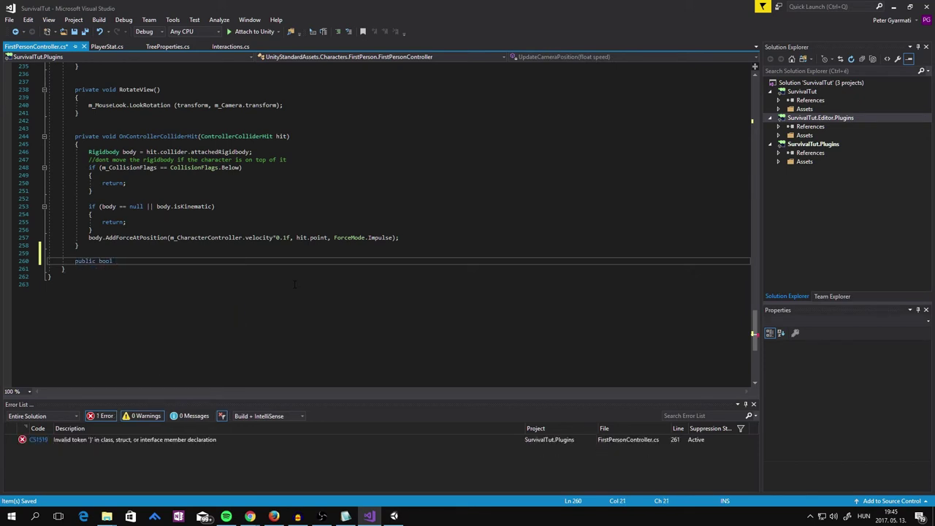
pyautogui.write('Can')
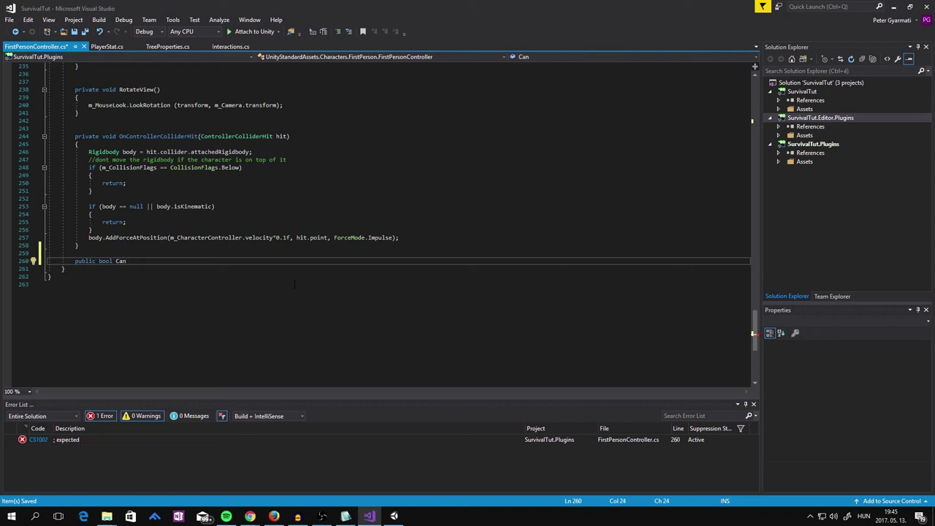
pyautogui.write('R')
pyautogui.write(' {')
pyautogui.press('Return')
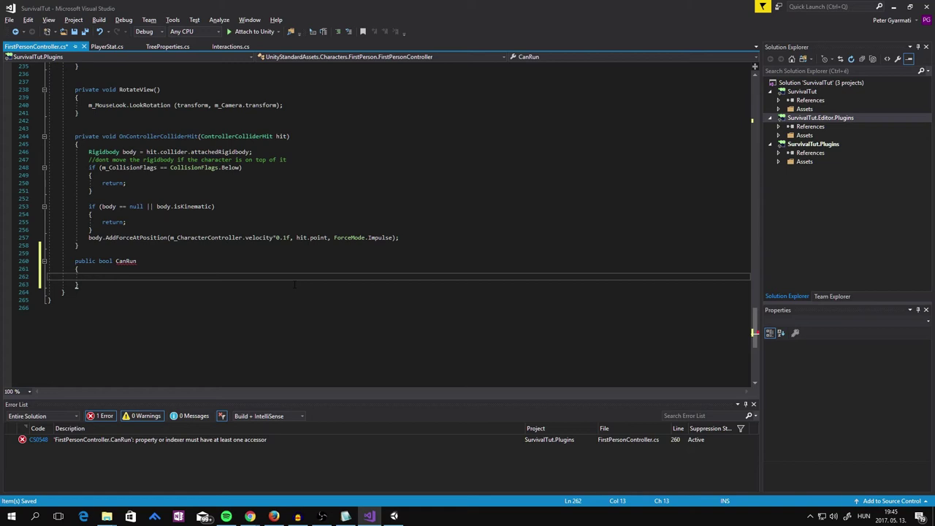
pyautogui.write('set m_')
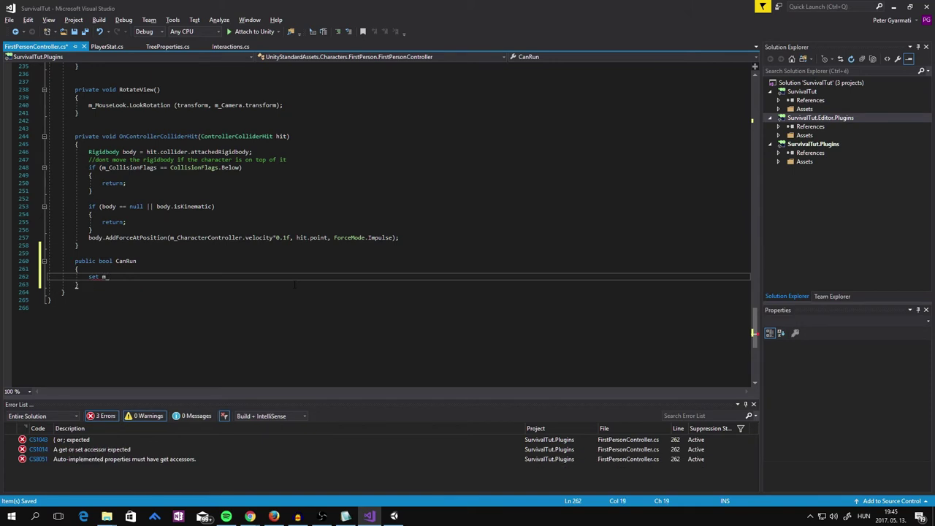
pyautogui.write(' CanRun;')
pyautogui.press('Return')
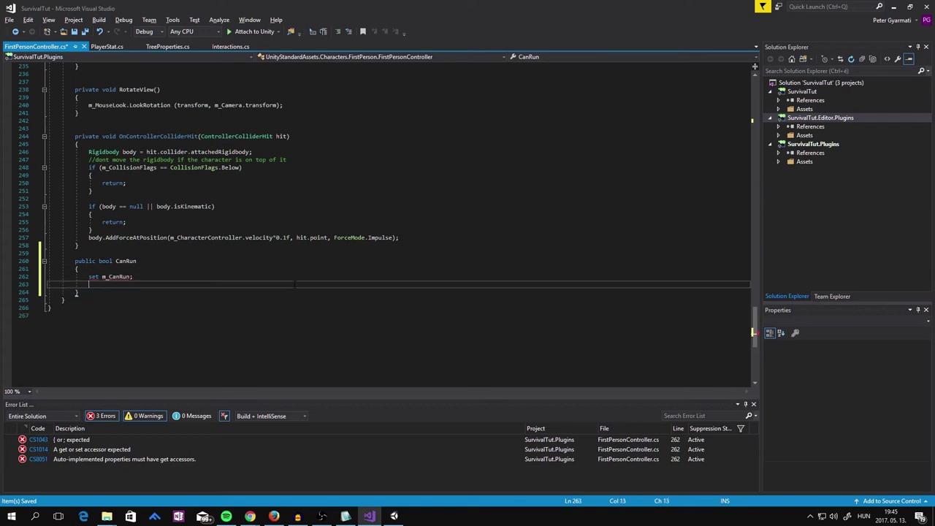
pyautogui.write('get ')
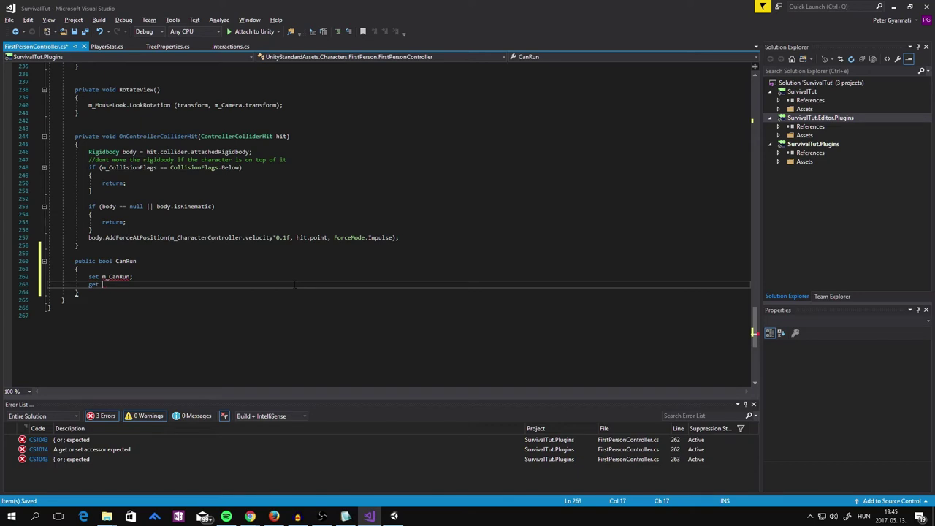
pyautogui.write('m_')
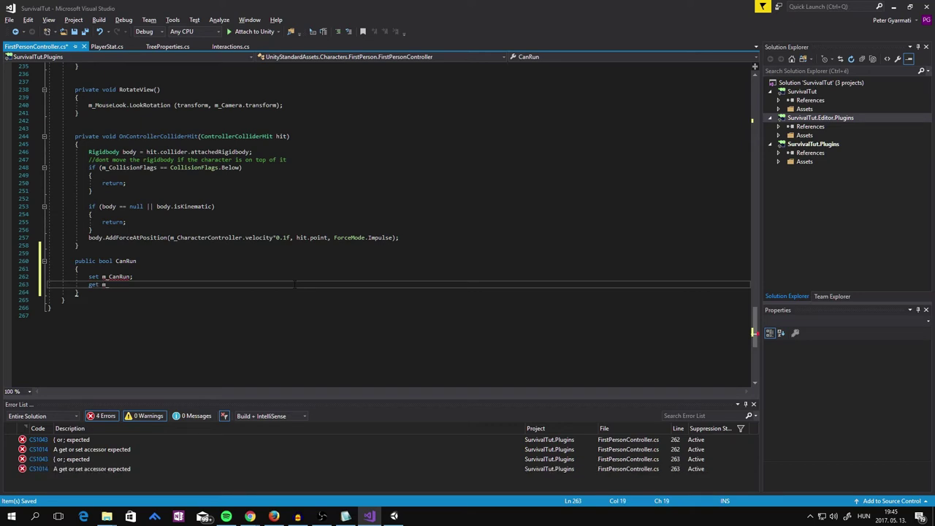
pyautogui.write('CanRu')
pyautogui.write('n;')
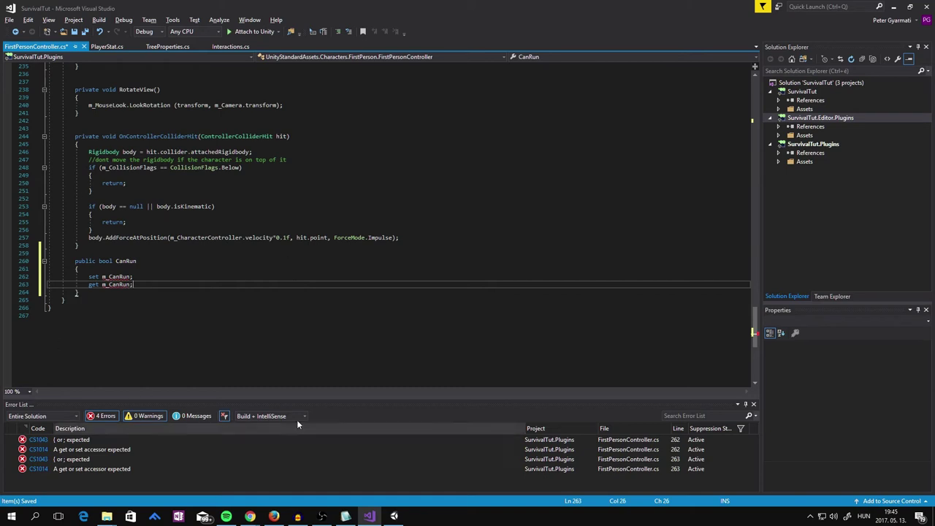
# Step: Wrap m_CanRun in braces in both the set and get accessors
pyautogui.moveTo(321, 517)
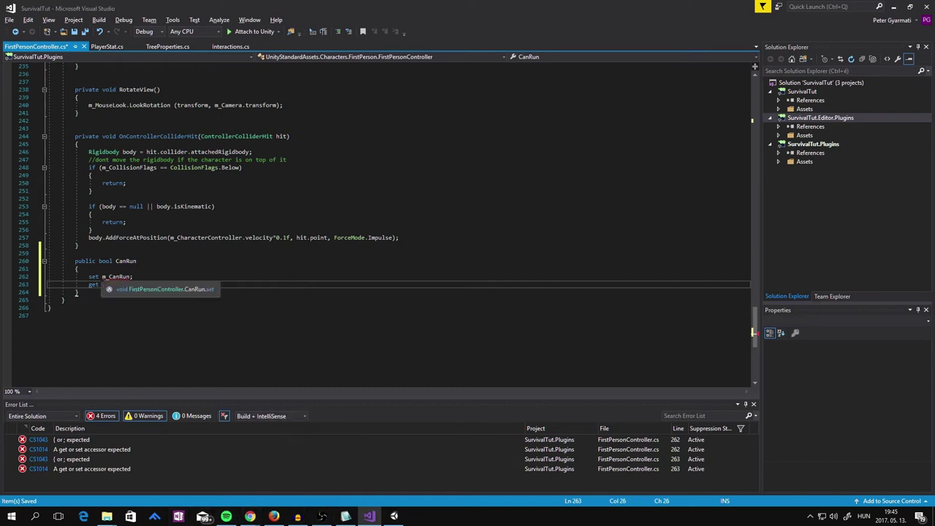
pyautogui.click(102, 276)
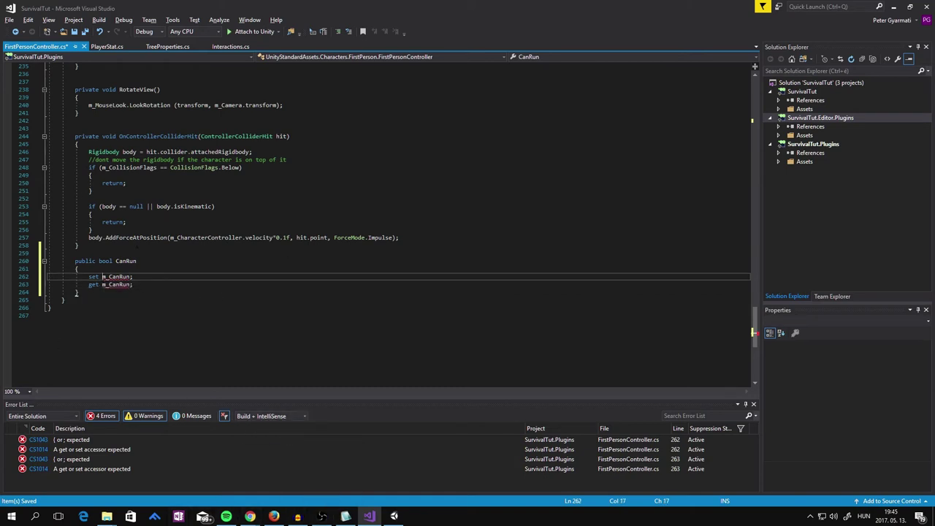
pyautogui.write('{')
pyautogui.hotkey('ctrl', 'Right')
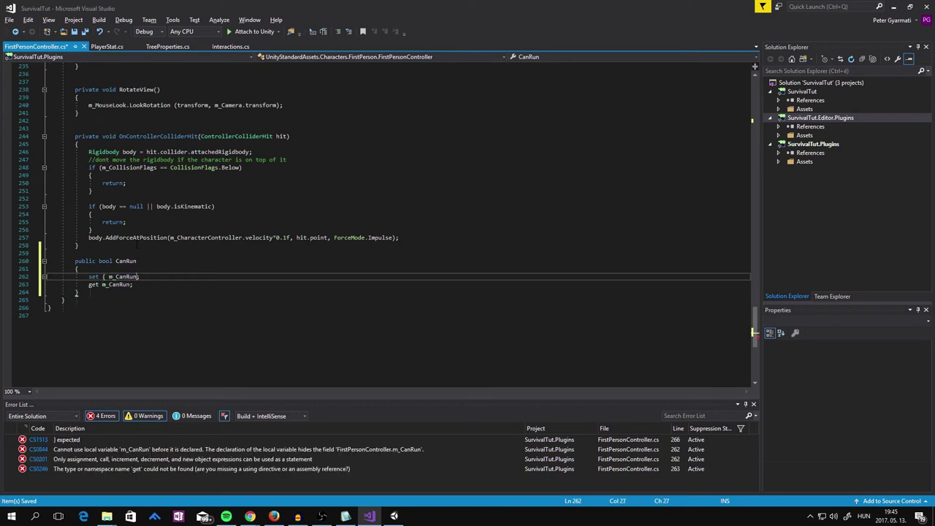
pyautogui.write('}')
pyautogui.press('Down')
pyautogui.press('Left')
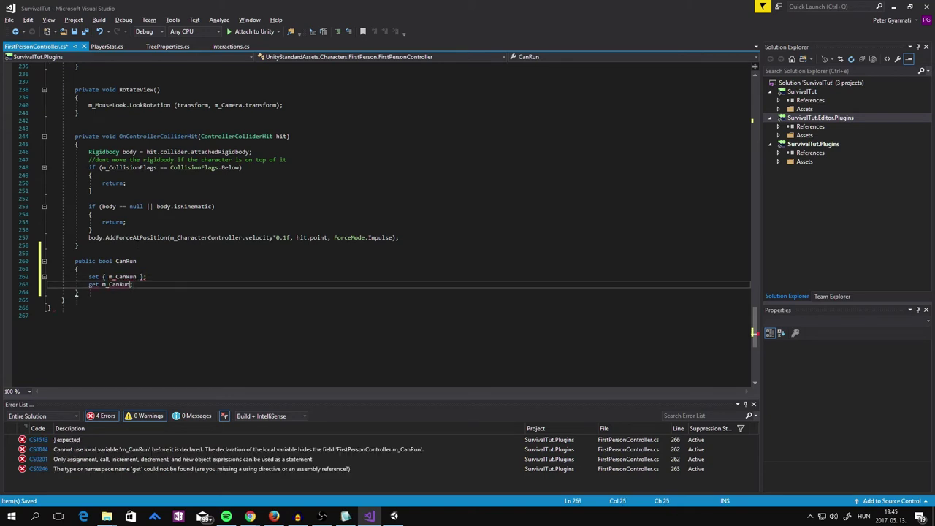
pyautogui.hotkey('ctrl', 'Left')
pyautogui.press('Left')
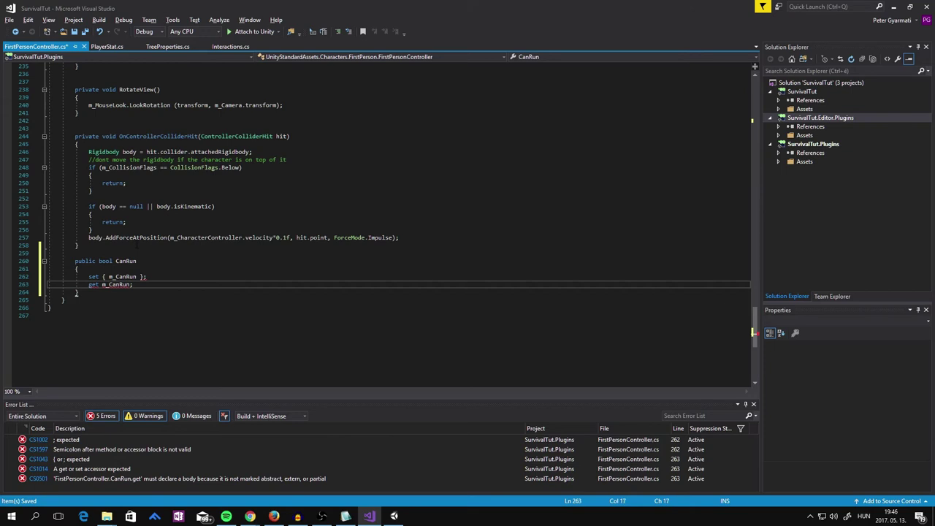
pyautogui.write('{')
pyautogui.hotkey('ctrl', 'Right')
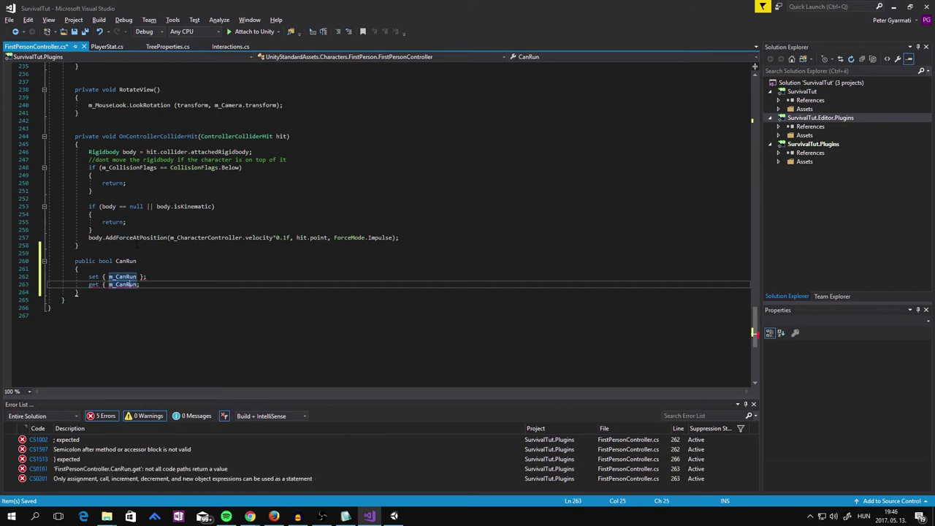
pyautogui.write('}')
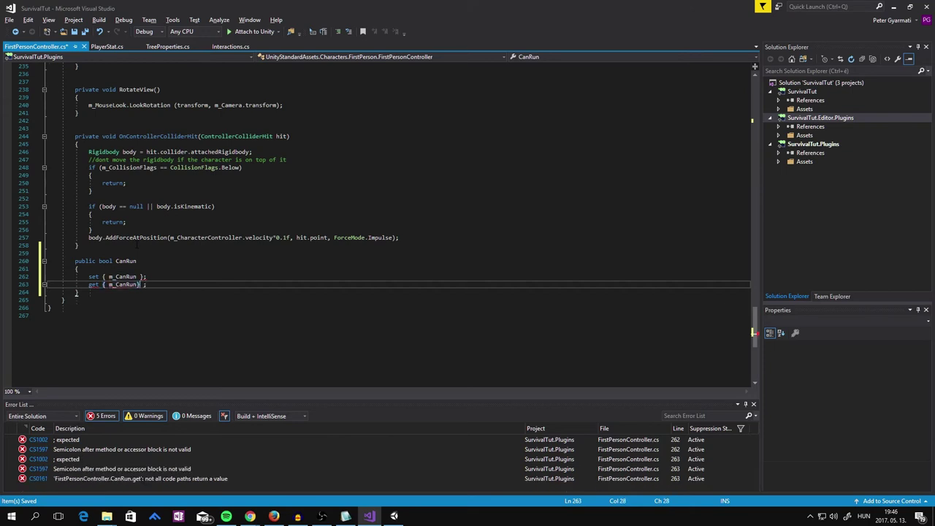
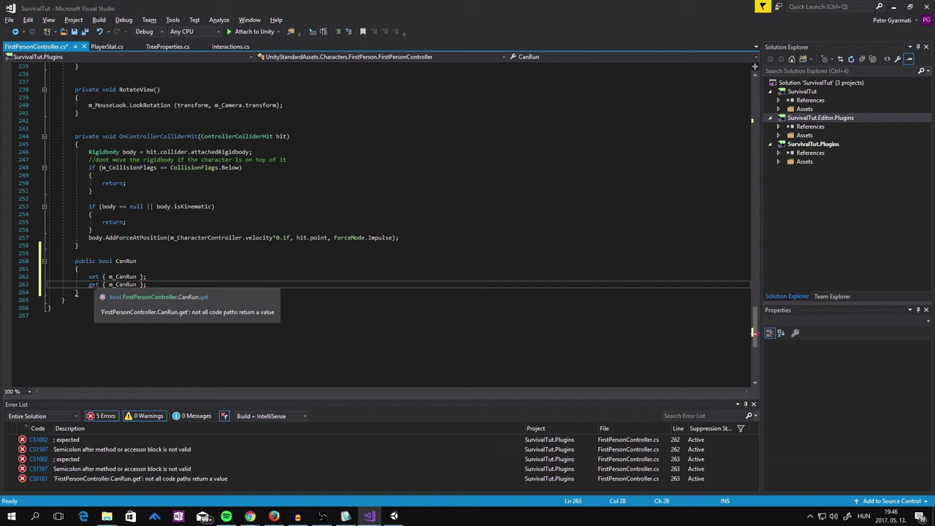
# Step: Move the 'return' keyword from CanRun's setter line to its getter line
pyautogui.click(118, 277)
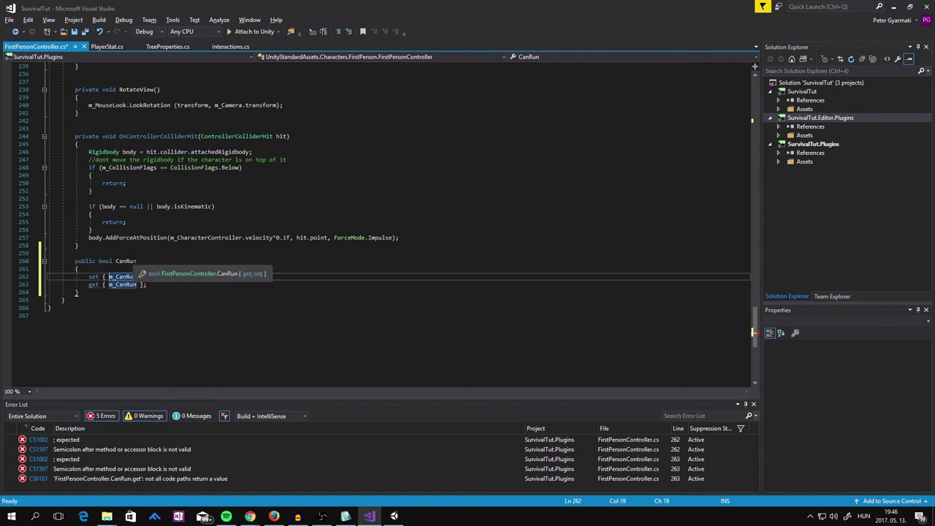
pyautogui.write('return')
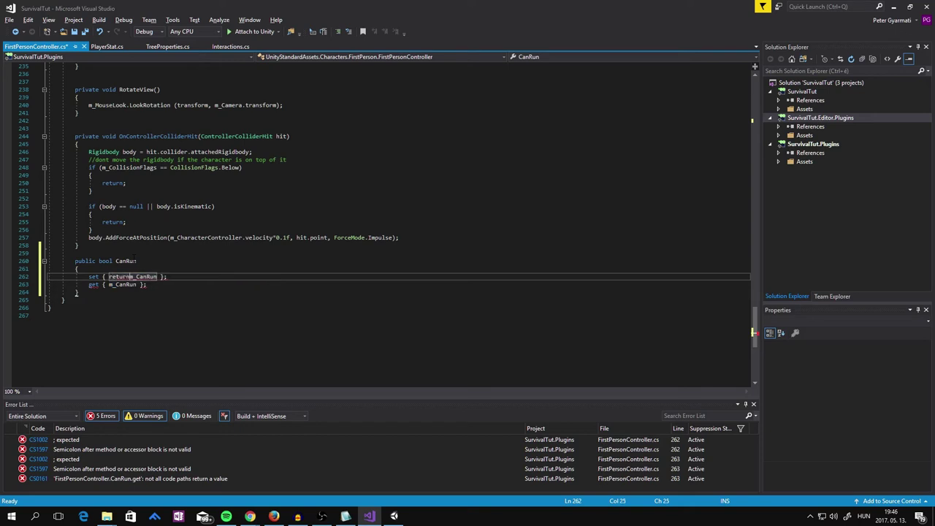
pyautogui.press('BackSpace')
pyautogui.press('BackSpace')
pyautogui.press('BackSpace')
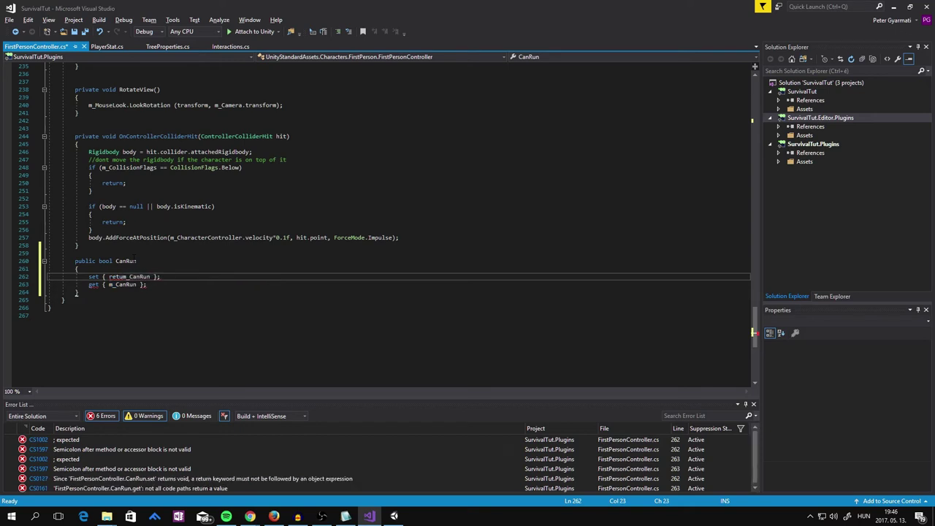
pyautogui.press('BackSpace')
pyautogui.press('BackSpace')
pyautogui.press('BackSpace')
pyautogui.press('BackSpace')
pyautogui.press('Down')
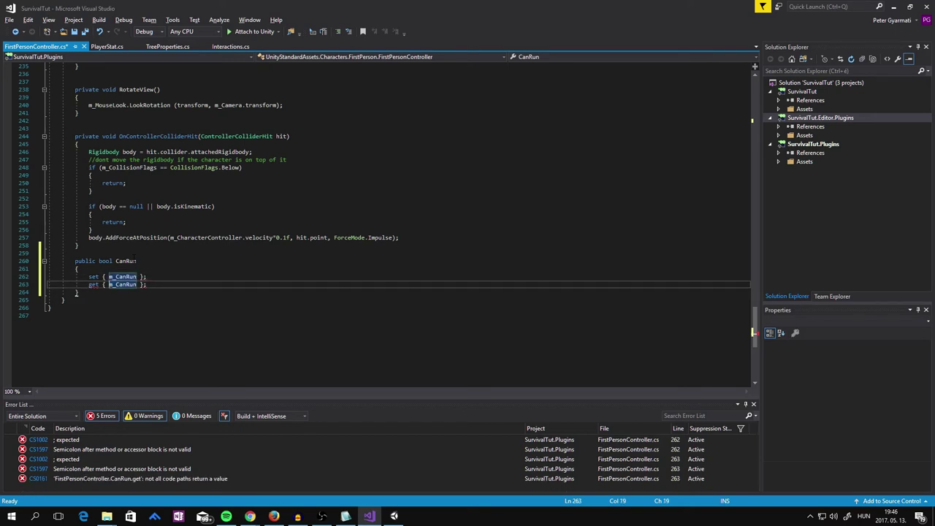
pyautogui.write('return')
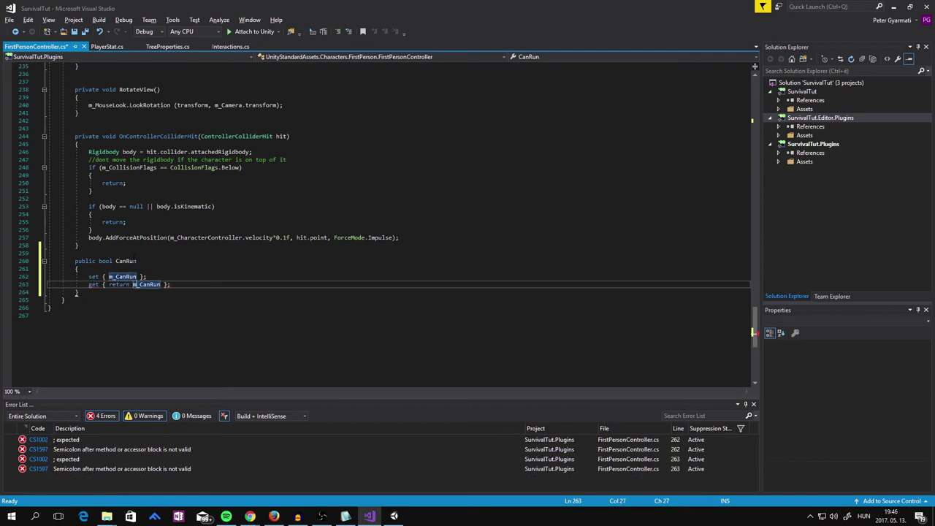
# Step: Delete the trailing semicolons from both CanRun accessor lines and save FirstPersonController.cs
pyautogui.press('Up')
pyautogui.press('End')
pyautogui.press('BackSpace')
pyautogui.press('Down')
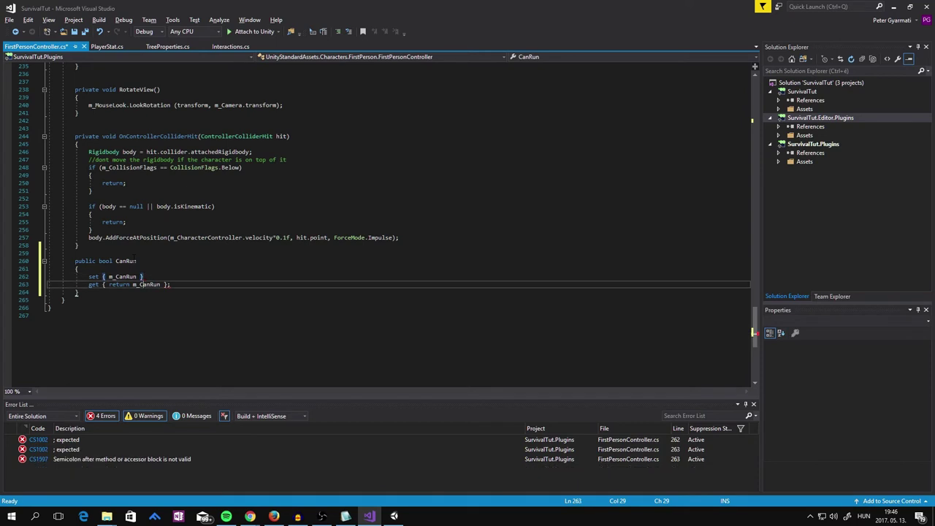
pyautogui.press('Down')
pyautogui.press('Home')
pyautogui.press('Home')
pyautogui.press('Up')
pyautogui.press('End')
pyautogui.press('BackSpace')
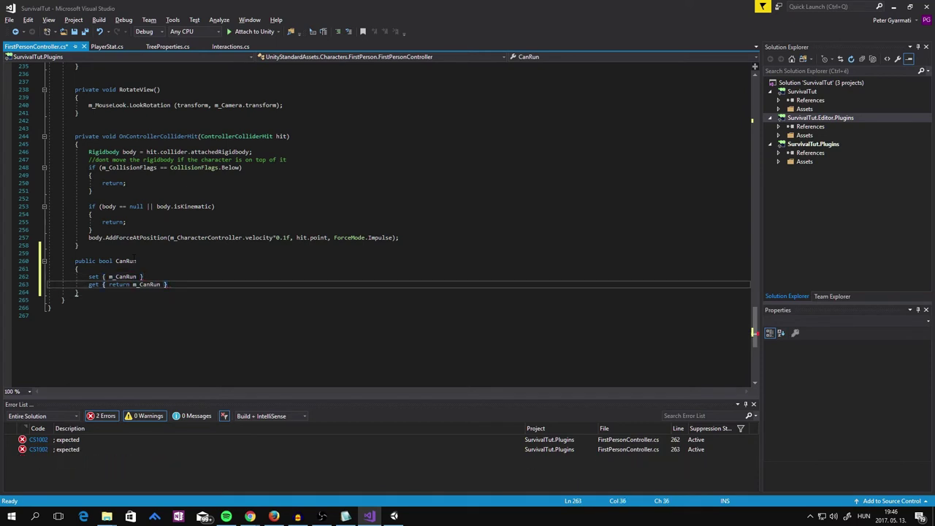
pyautogui.hotkey('ctrl', 's')
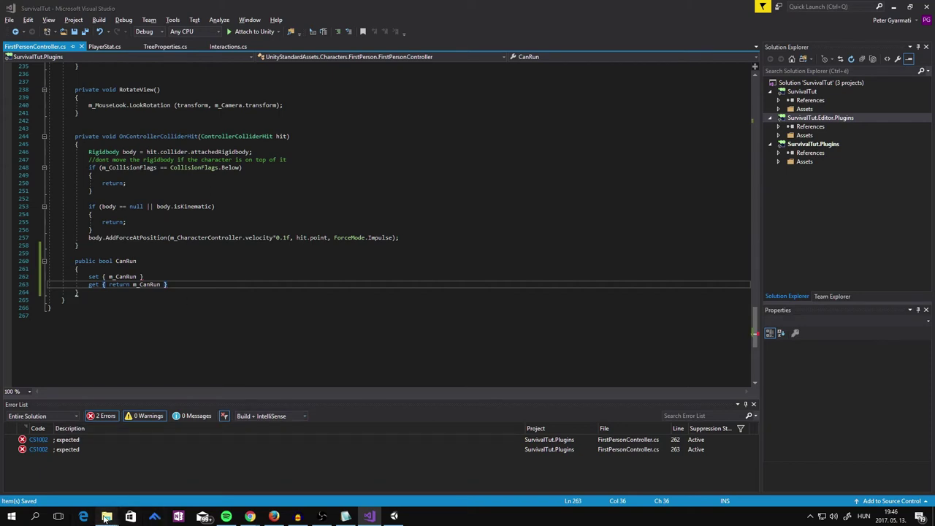
# Step: In File Explorer, go from the Build folder to SurvivalSandbox's Assets folder
pyautogui.moveTo(107, 517)
pyautogui.click(147, 489)
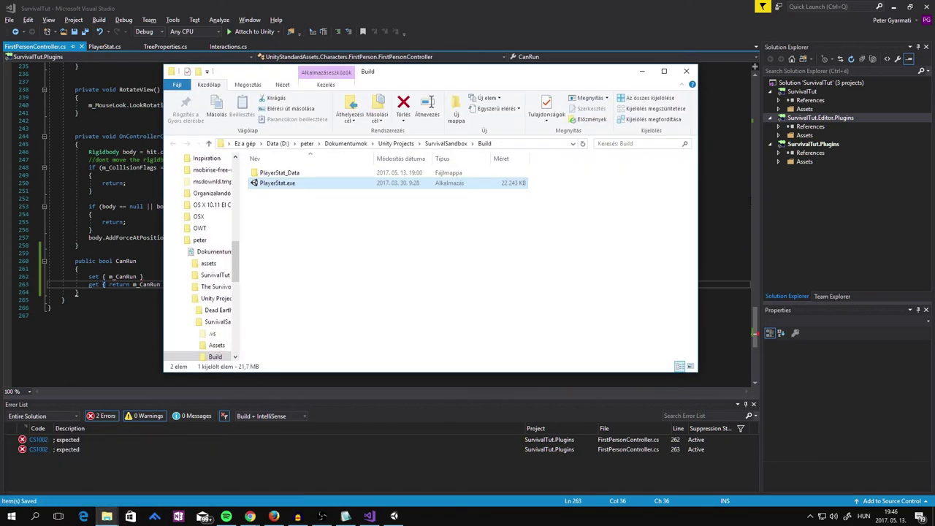
pyautogui.click(444, 143)
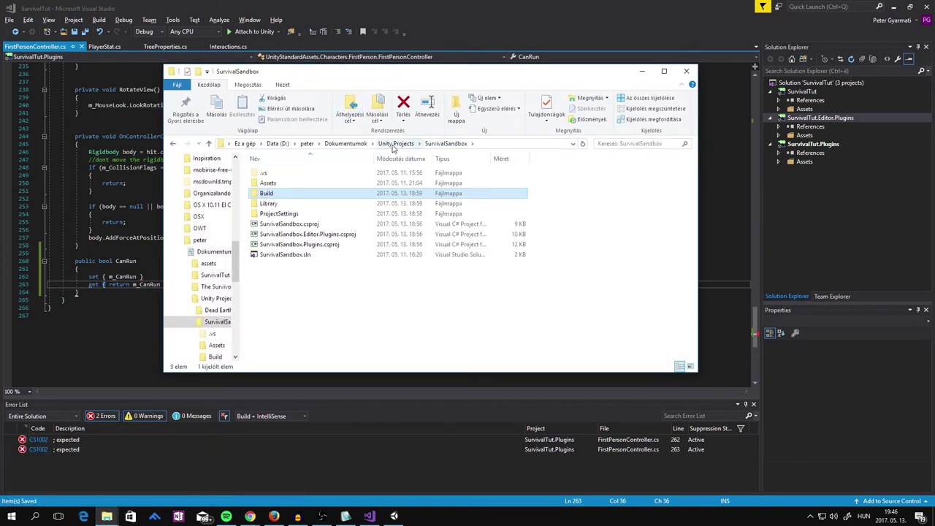
pyautogui.click(393, 144)
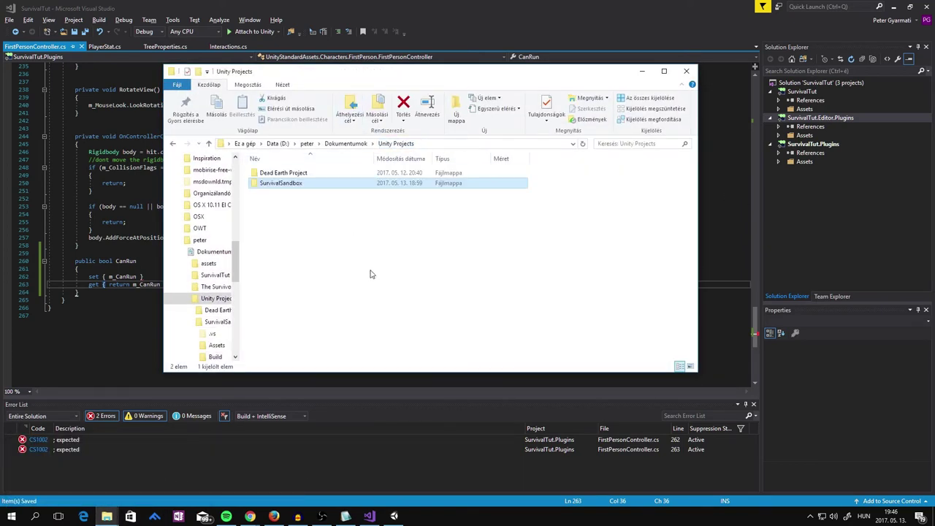
pyautogui.doubleClick(295, 184)
pyautogui.doubleClick(296, 184)
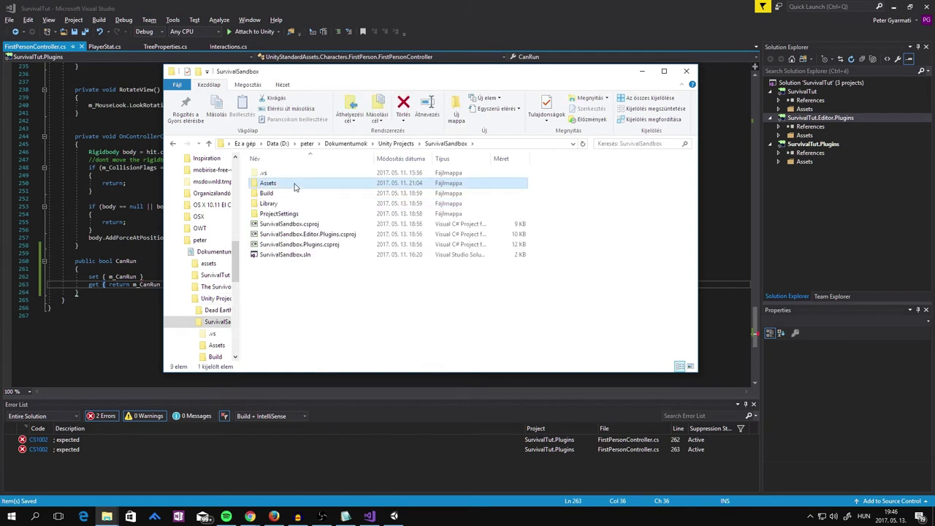
# Step: Browse Standard Assets > Characters > FirstPersonCharacter > Scripts and open FirstPersonController.cs in a text editor
pyautogui.click(270, 225)
pyautogui.doubleClick(270, 225)
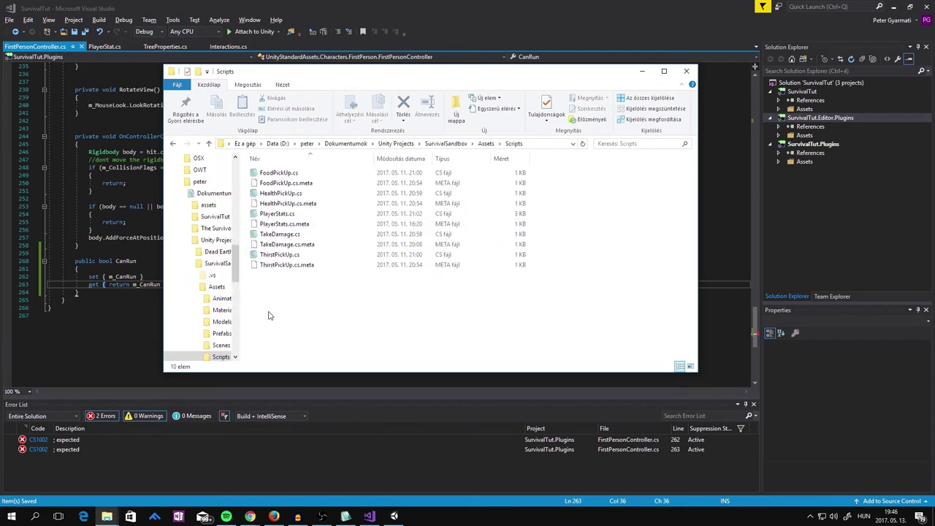
pyautogui.click(485, 144)
pyautogui.doubleClick(284, 235)
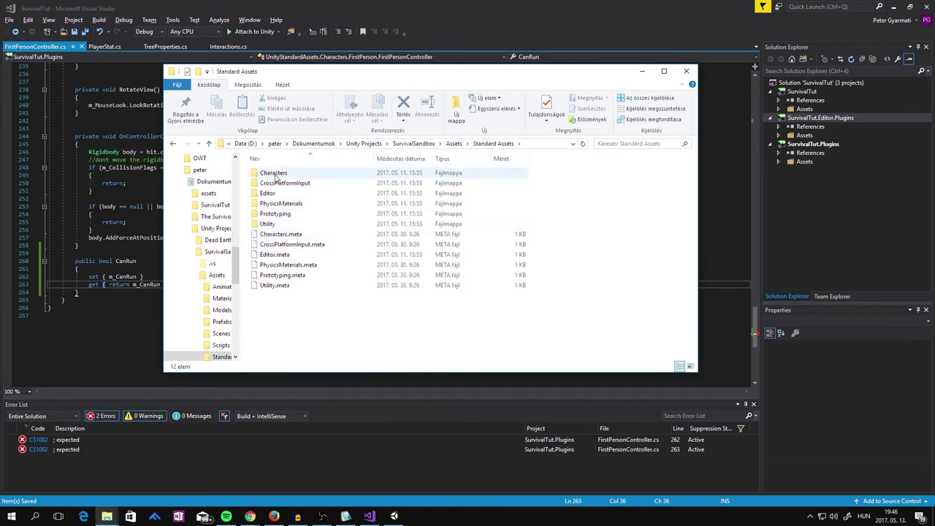
pyautogui.doubleClick(276, 173)
pyautogui.doubleClick(280, 175)
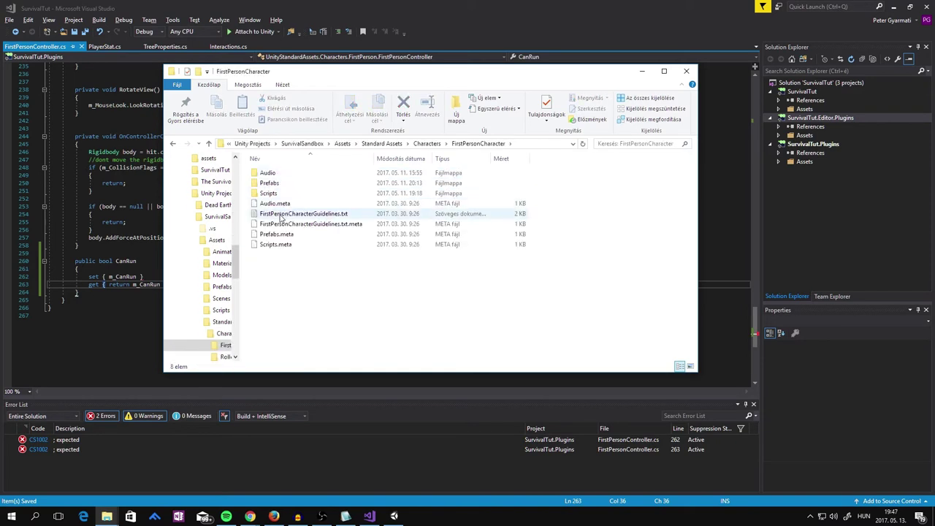
pyautogui.doubleClick(280, 193)
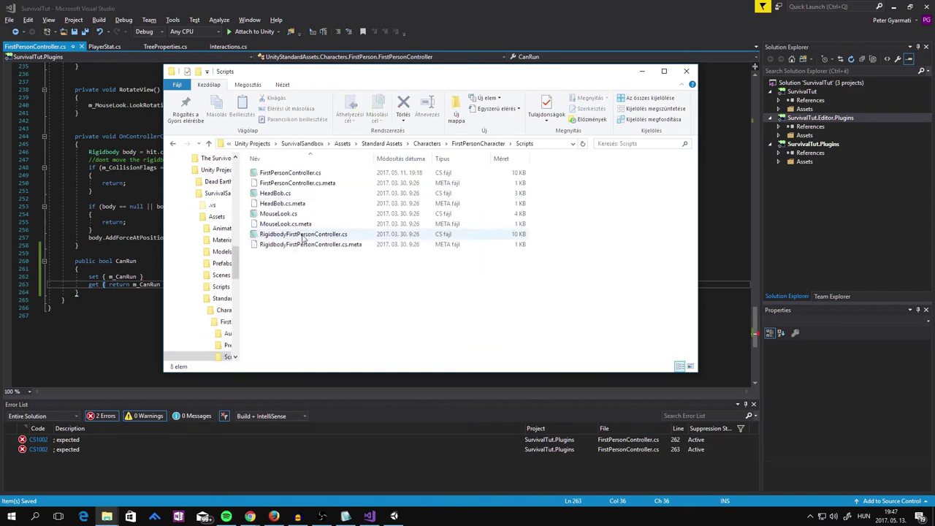
pyautogui.doubleClick(313, 176)
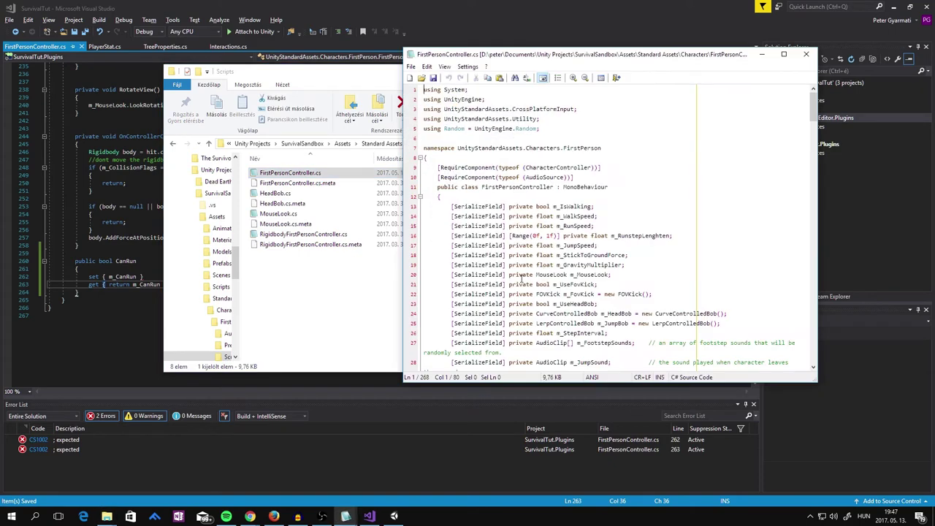
# Step: In Visual Studio, make CanRun's setter assign '= value;' to m_CanRun
pyautogui.click(641, 71)
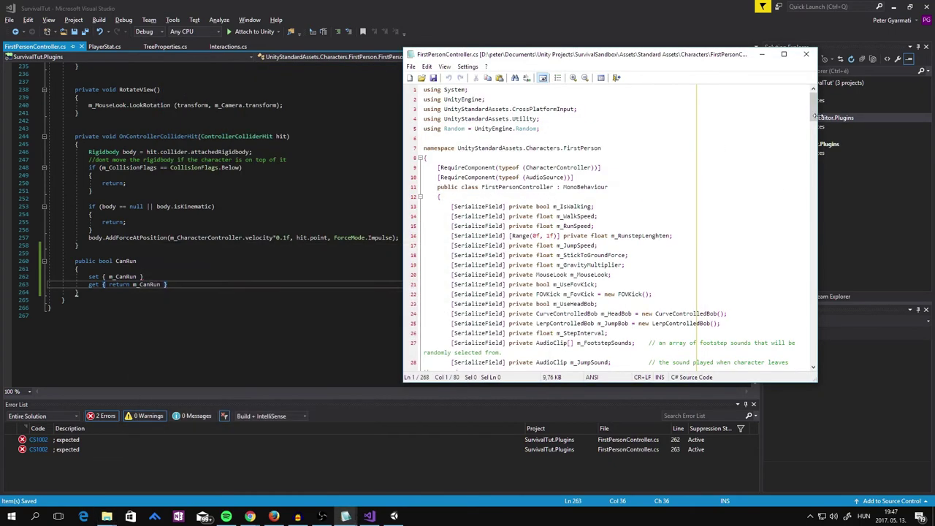
pyautogui.moveTo(813, 106); pyautogui.dragTo(819, 359)
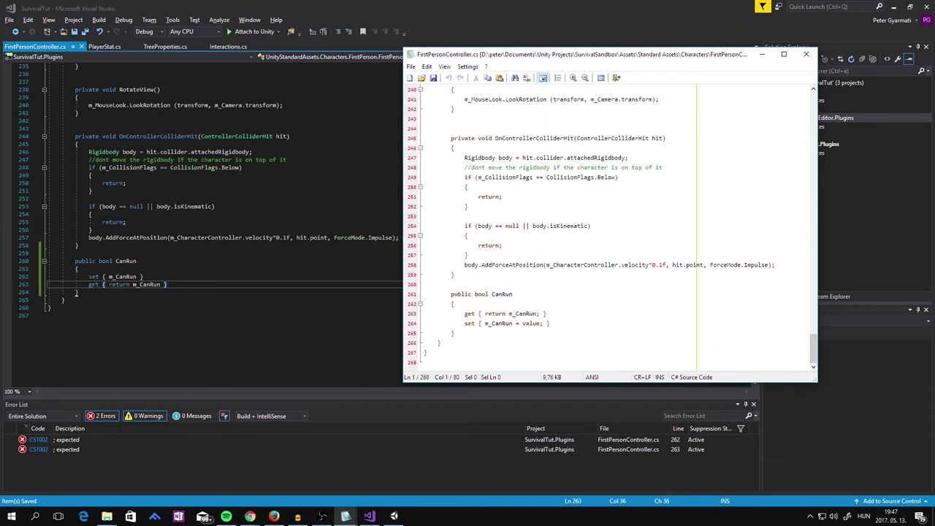
pyautogui.click(137, 277)
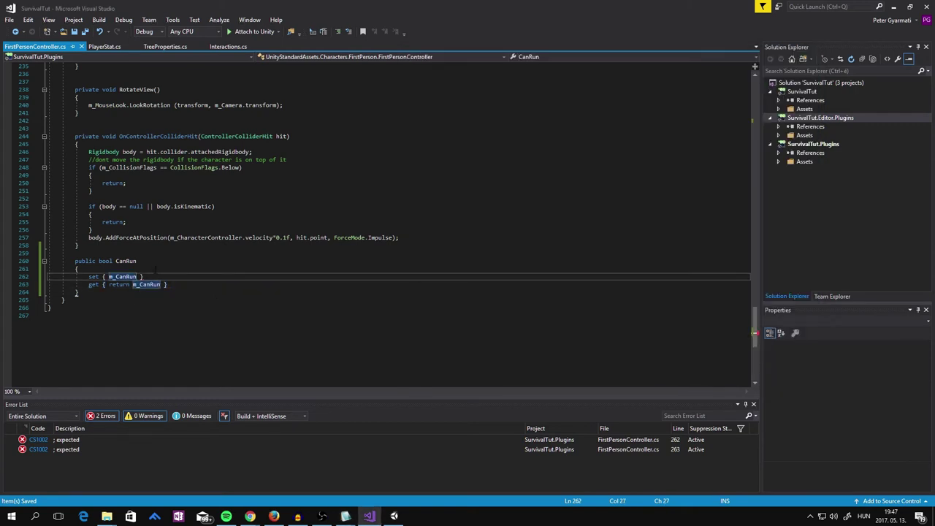
pyautogui.write('=  ')
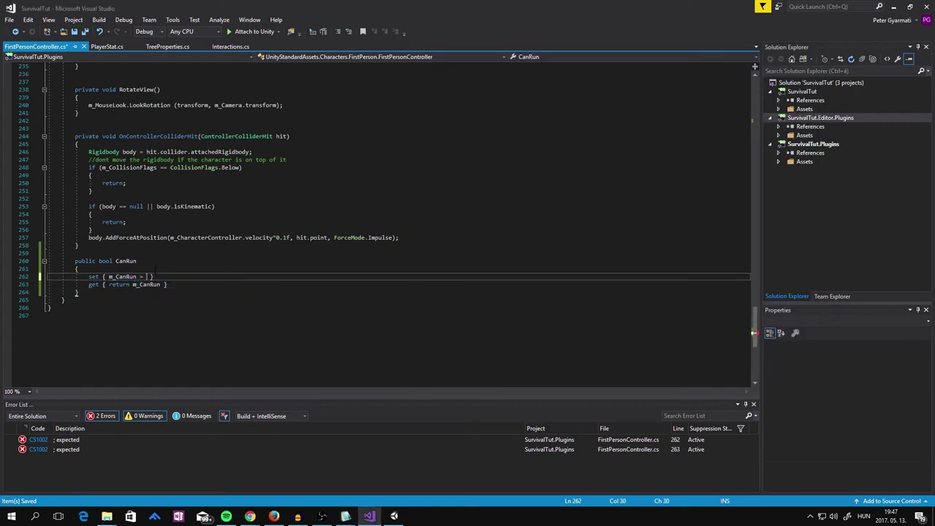
pyautogui.write('value')
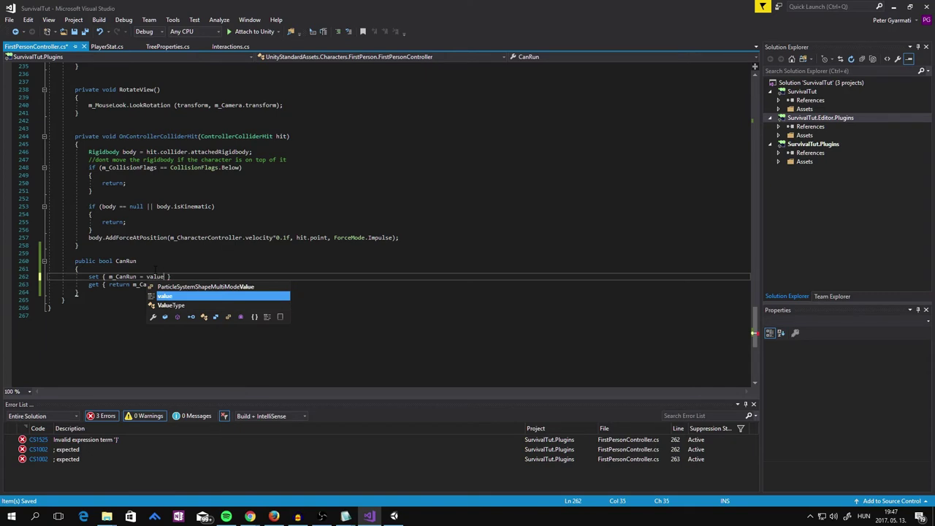
pyautogui.press('End')
pyautogui.write(';')
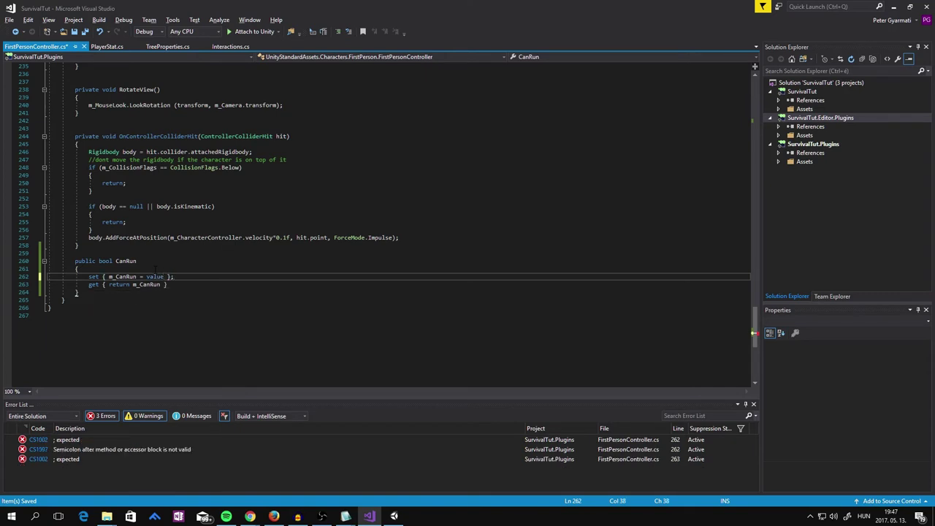
# Step: In the Notepad2 reference copy, scroll to GetInput and select the run/walk speed line
pyautogui.moveTo(346, 516)
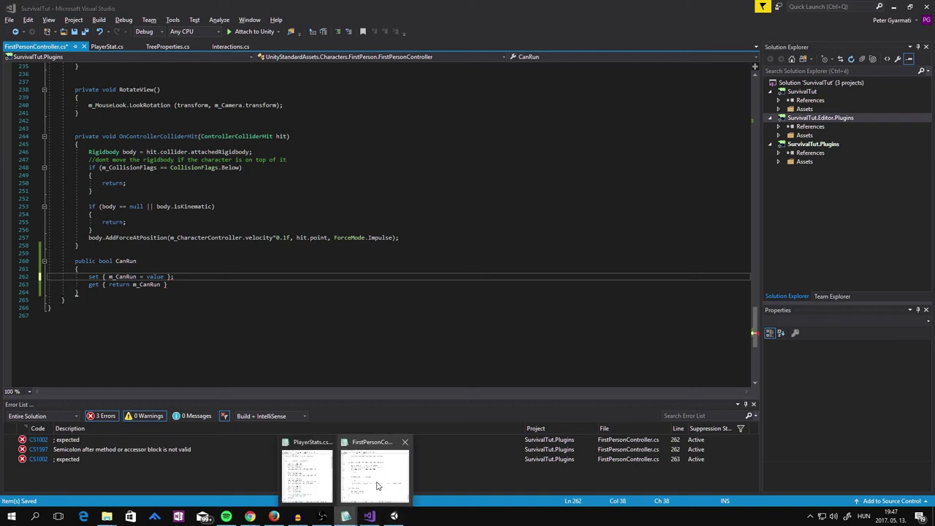
pyautogui.click(378, 486)
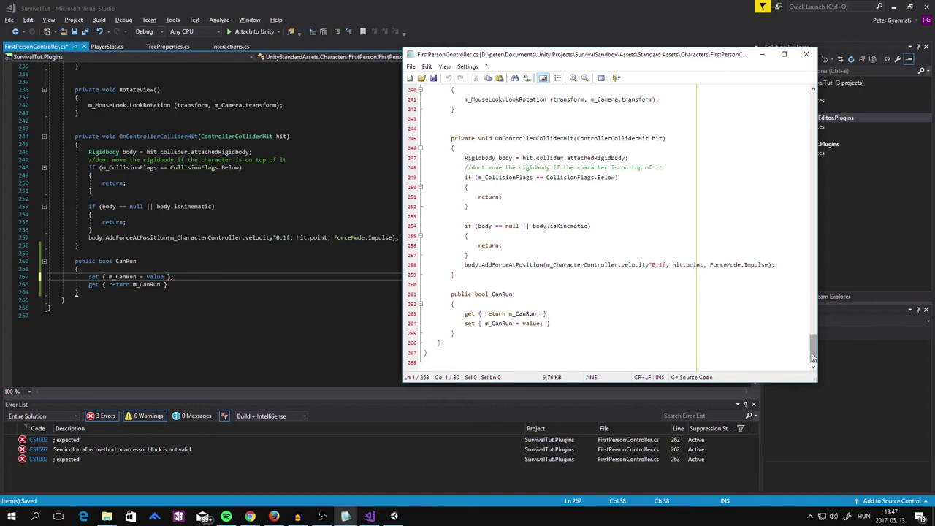
pyautogui.moveTo(812, 357); pyautogui.dragTo(809, 321)
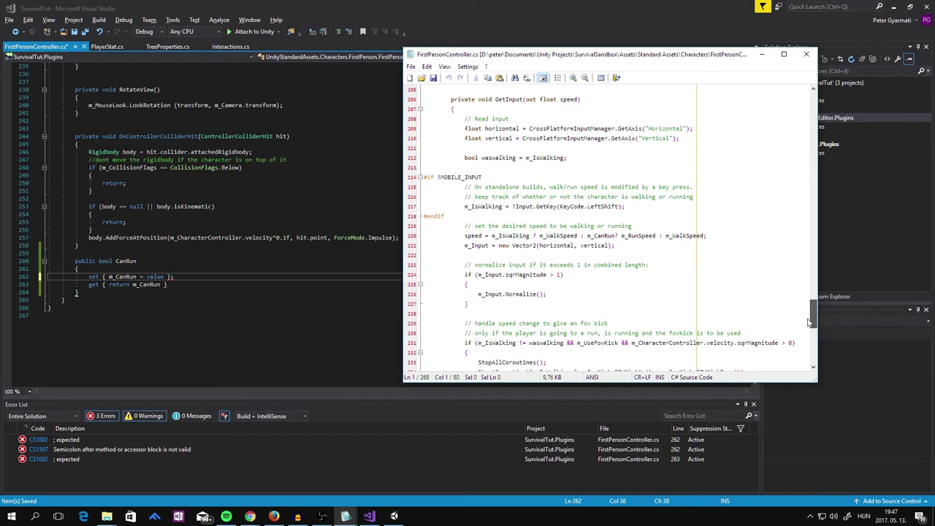
pyautogui.moveTo(809, 321); pyautogui.dragTo(809, 320)
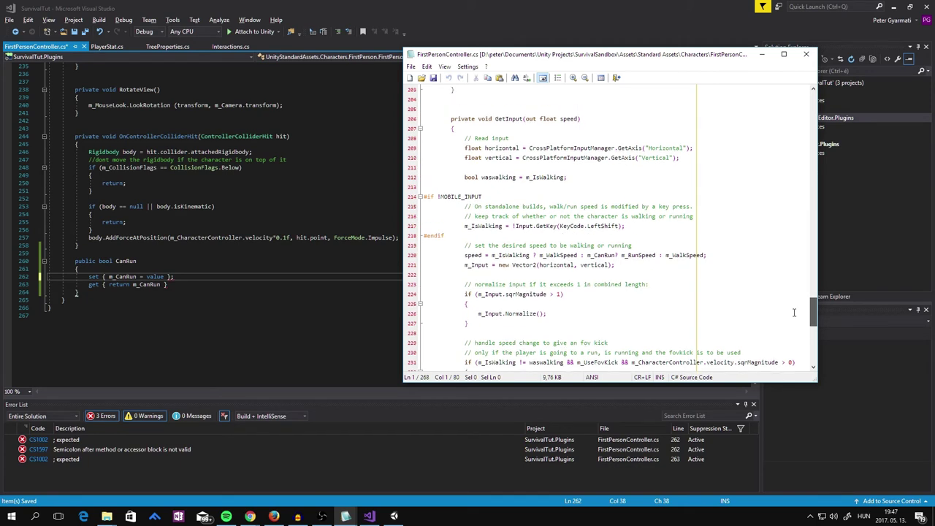
pyautogui.moveTo(465, 255); pyautogui.dragTo(707, 255)
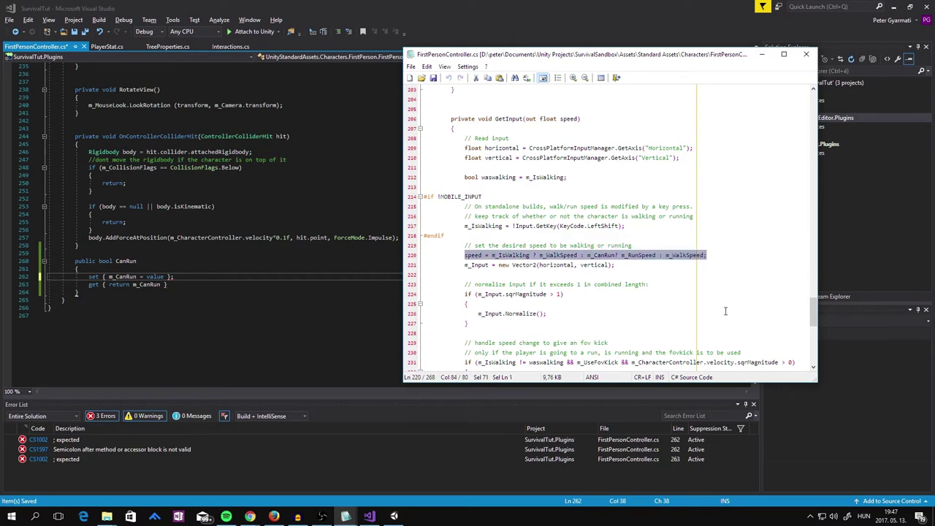
# Step: Add the missing semicolons to CanRun's setter and getter statements
pyautogui.click(762, 54)
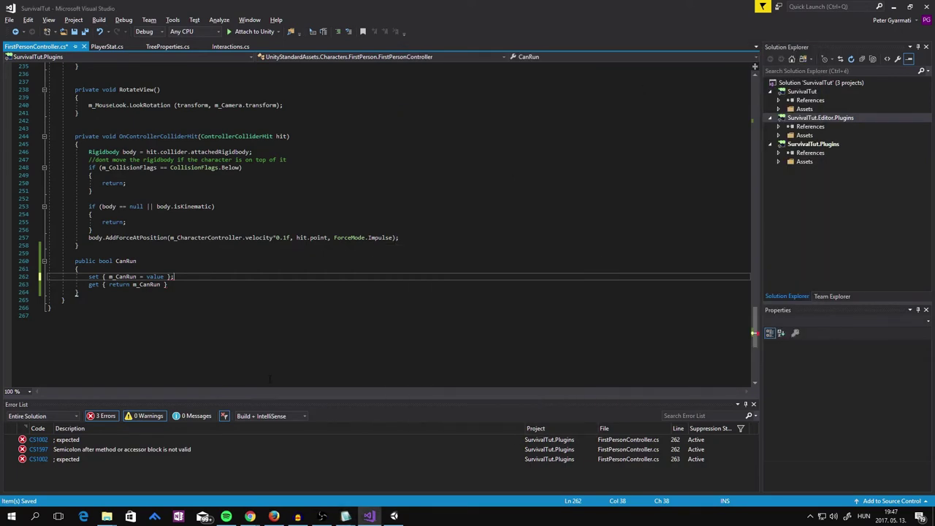
pyautogui.press('Left')
pyautogui.press('Left')
pyautogui.press('Left')
pyautogui.write(';')
pyautogui.press('Down')
pyautogui.press('Left')
pyautogui.press('Left')
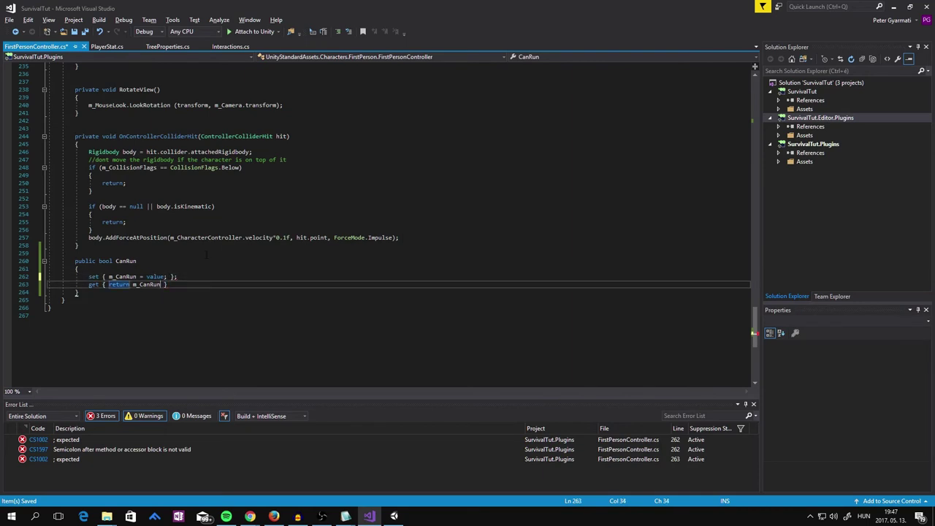
pyautogui.write(';')
pyautogui.press('Up')
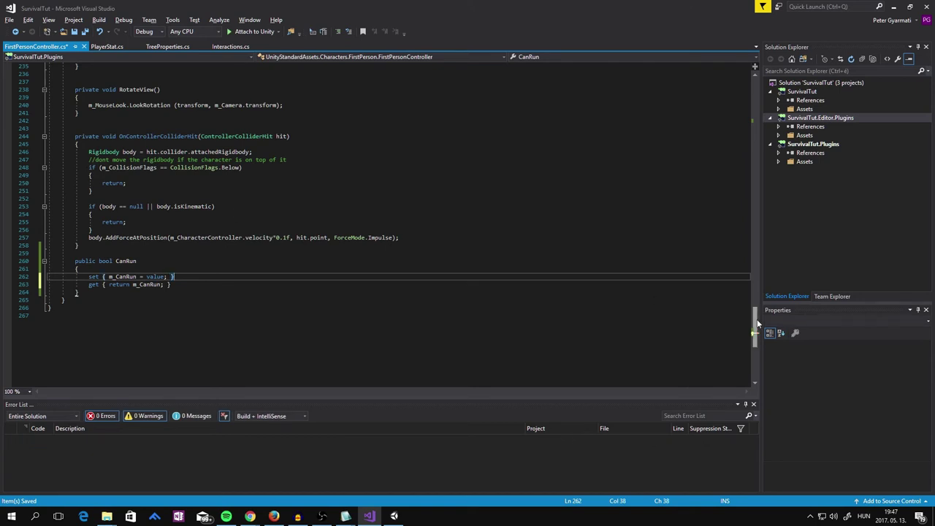
# Step: Change line 219's speed assignment to m_CanRun ? m_RunSpeed : m_WalkSpeed
pyautogui.moveTo(755, 332); pyautogui.dragTo(757, 287)
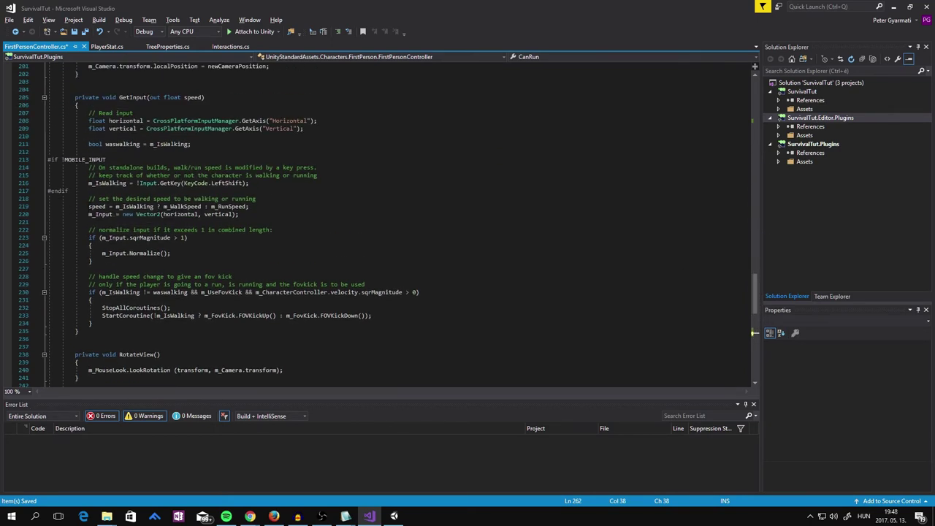
pyautogui.moveTo(89, 206); pyautogui.dragTo(250, 207)
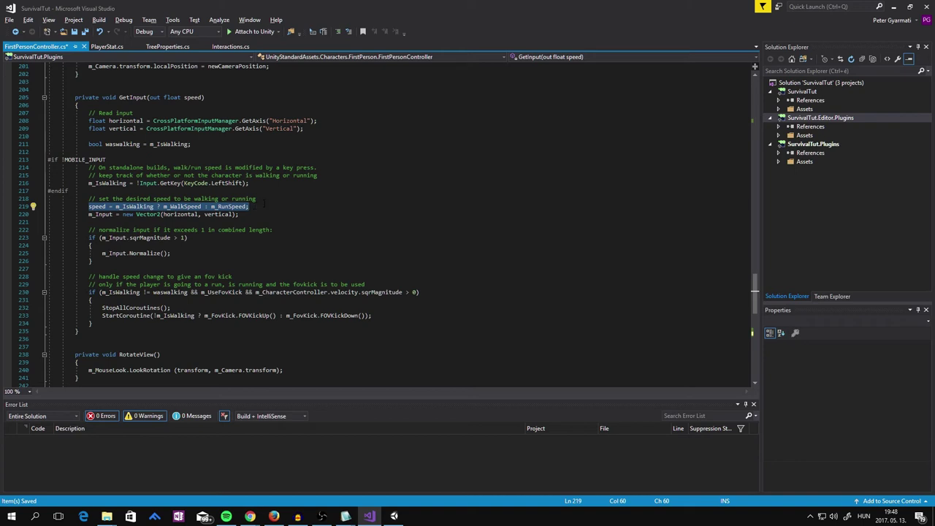
pyautogui.write('speed = m_IsWalking ? m_WalkSpeed : m_CanRun ? m_RunSpeed : m_WalkSpeed;')
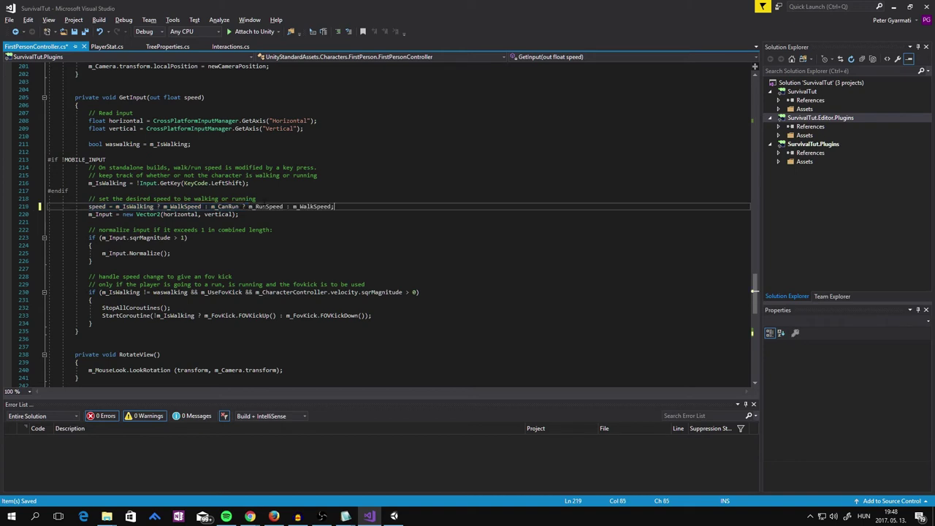
pyautogui.moveTo(116, 206); pyautogui.dragTo(200, 206)
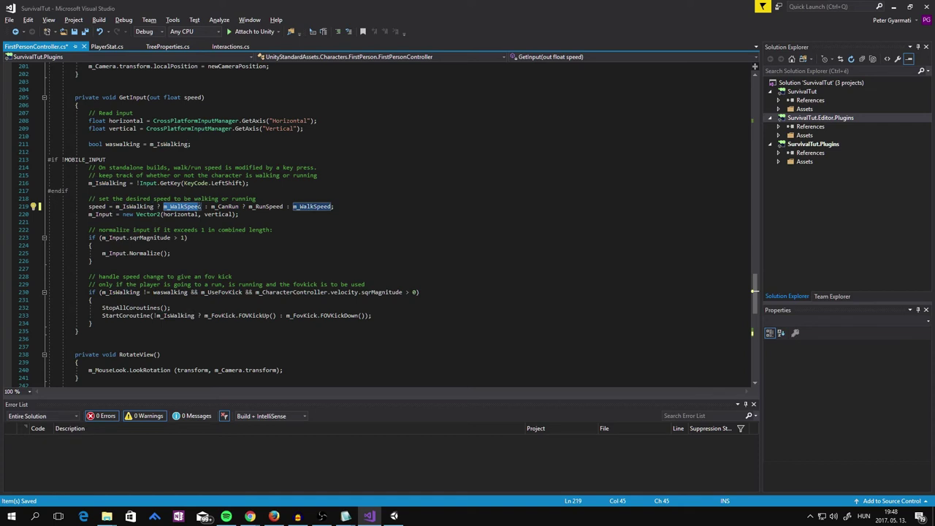
pyautogui.moveTo(211, 207); pyautogui.dragTo(240, 206)
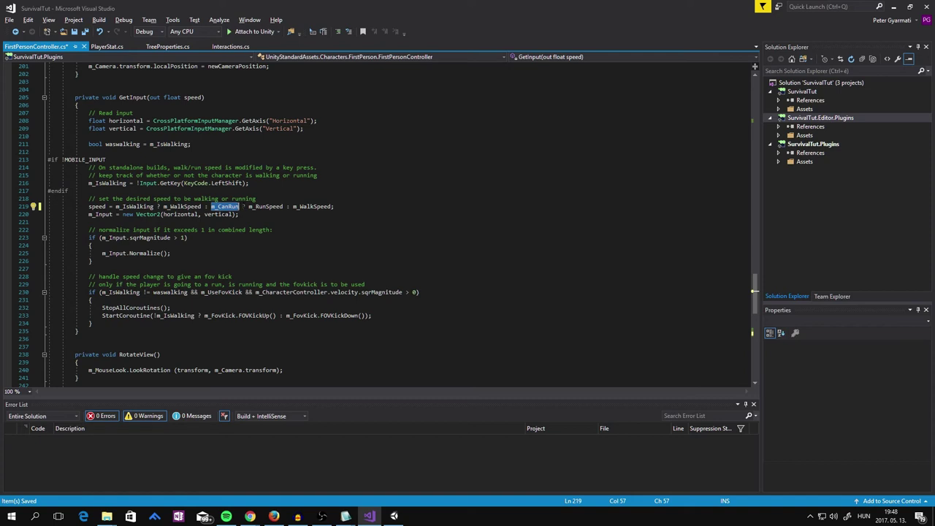
pyautogui.moveTo(249, 207); pyautogui.dragTo(284, 207)
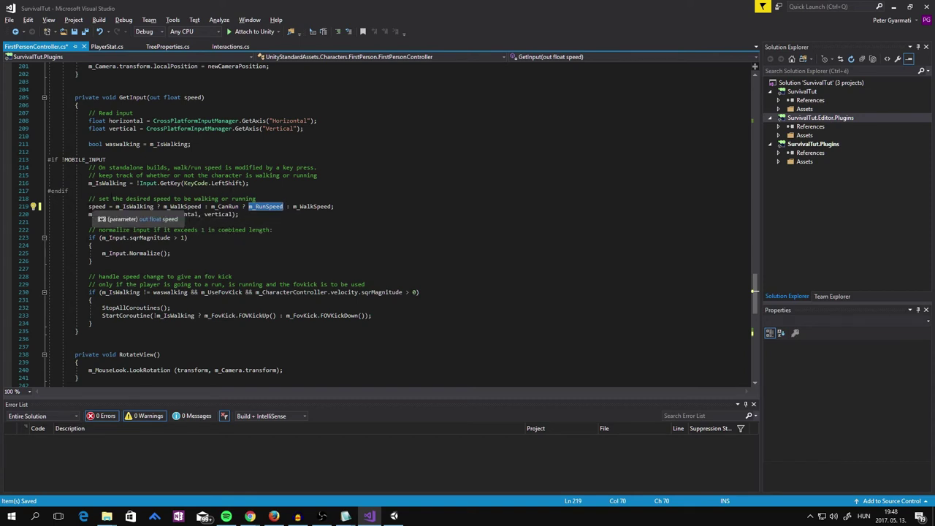
pyautogui.click(140, 206)
pyautogui.moveTo(140, 206); pyautogui.dragTo(155, 207)
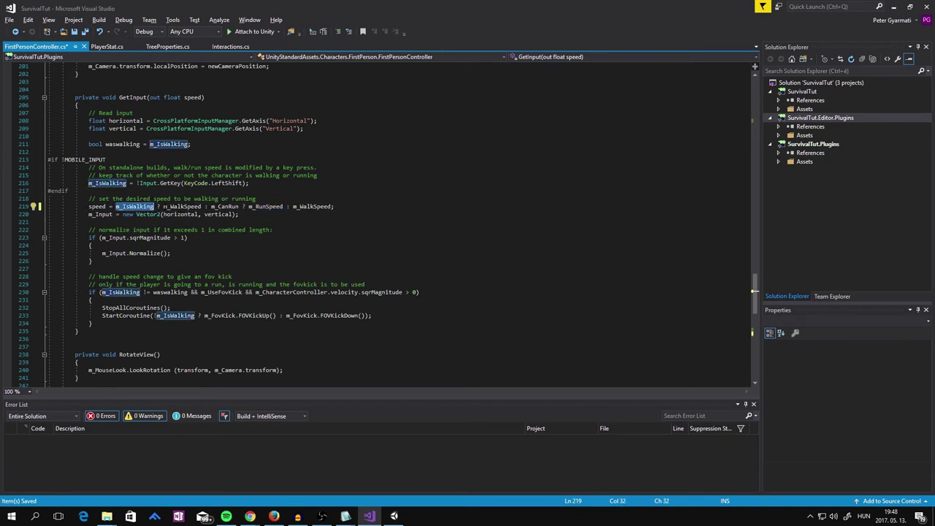
pyautogui.moveTo(162, 207); pyautogui.dragTo(282, 207)
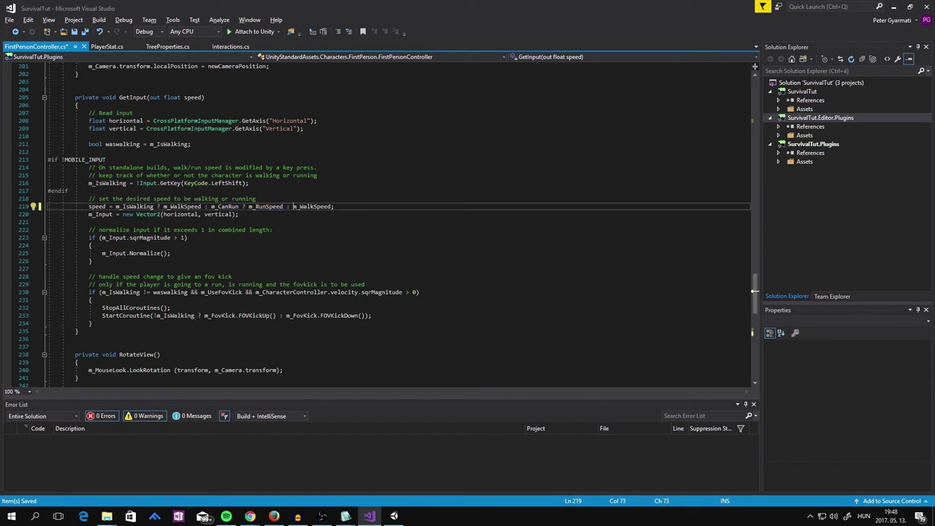
pyautogui.moveTo(292, 207); pyautogui.dragTo(332, 207)
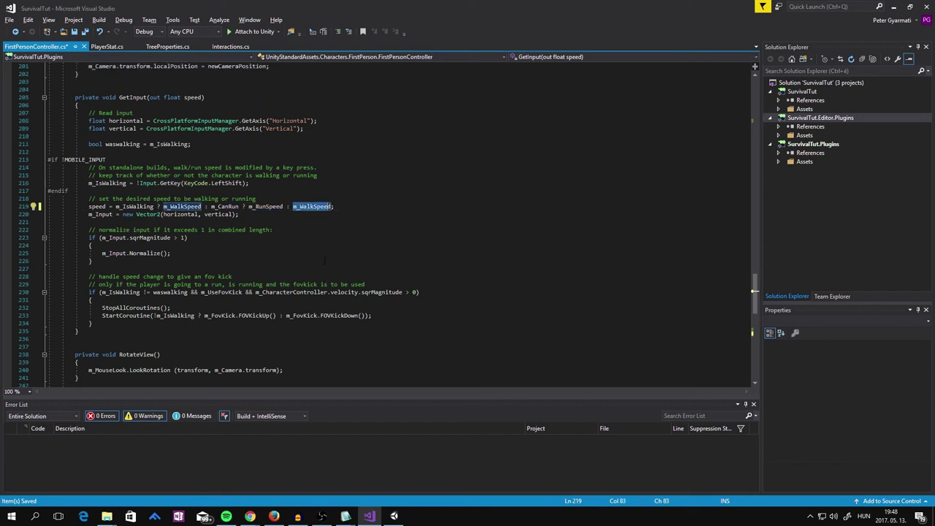
# Step: Move 'get { return m_CanRun; }' above the setter and save FirstPersonController.cs
pyautogui.scroll(-2, 328, 250)
pyautogui.scroll(-6, 292, 255)
pyautogui.scroll(-5, 224, 266)
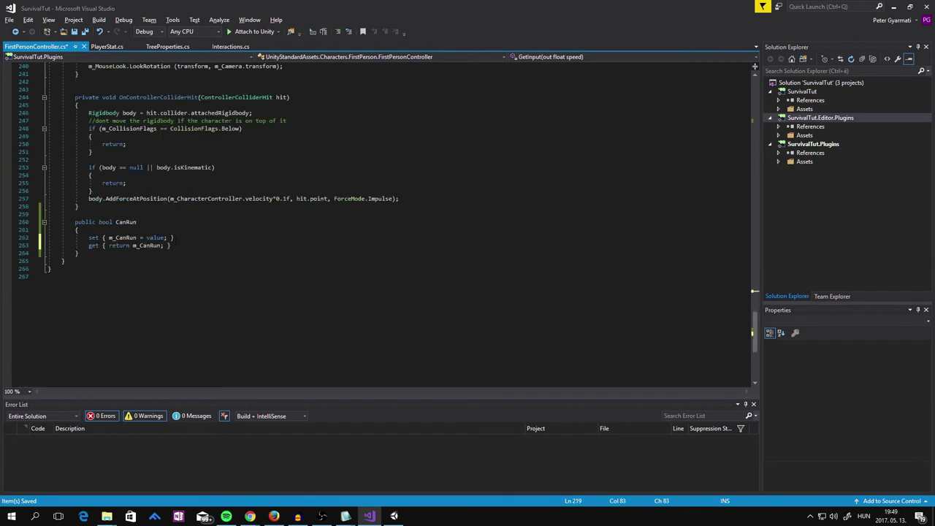
pyautogui.moveTo(171, 245); pyautogui.dragTo(92, 246)
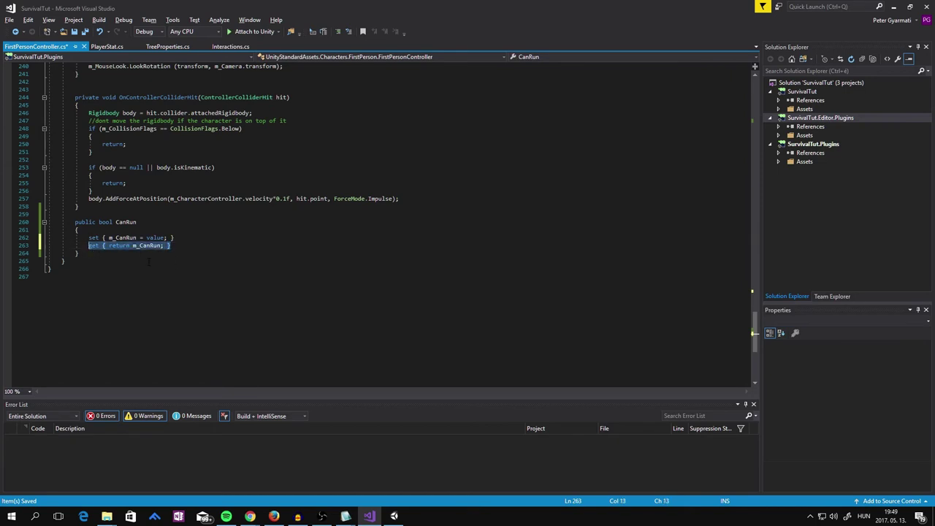
pyautogui.press('Delete')
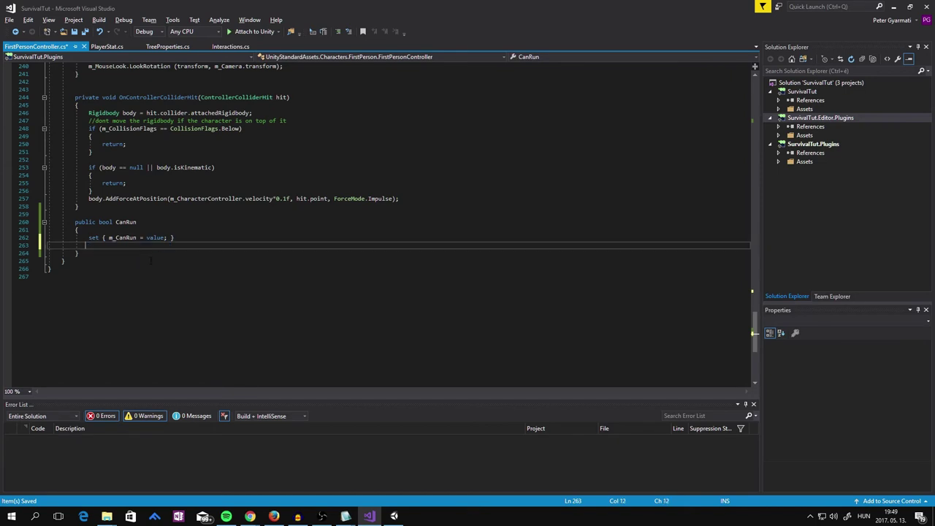
pyautogui.press('BackSpace')
pyautogui.press('BackSpace')
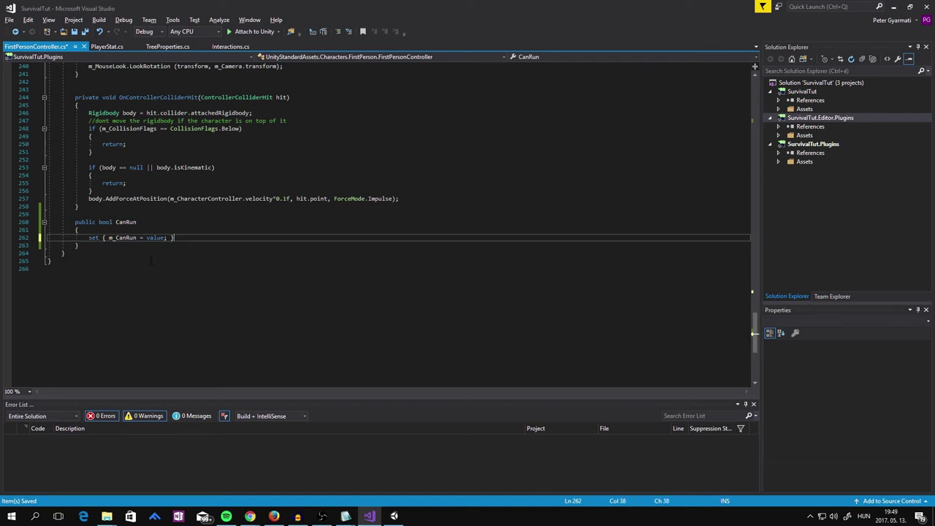
pyautogui.hotkey('ctrl', 'Return')
pyautogui.write('get { return m_CanRun; }')
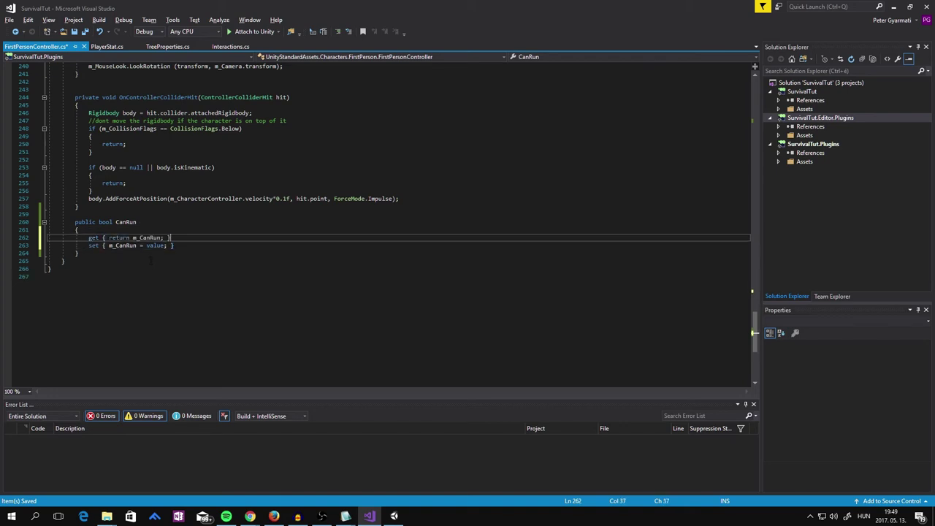
pyautogui.hotkey('ctrl', 's')
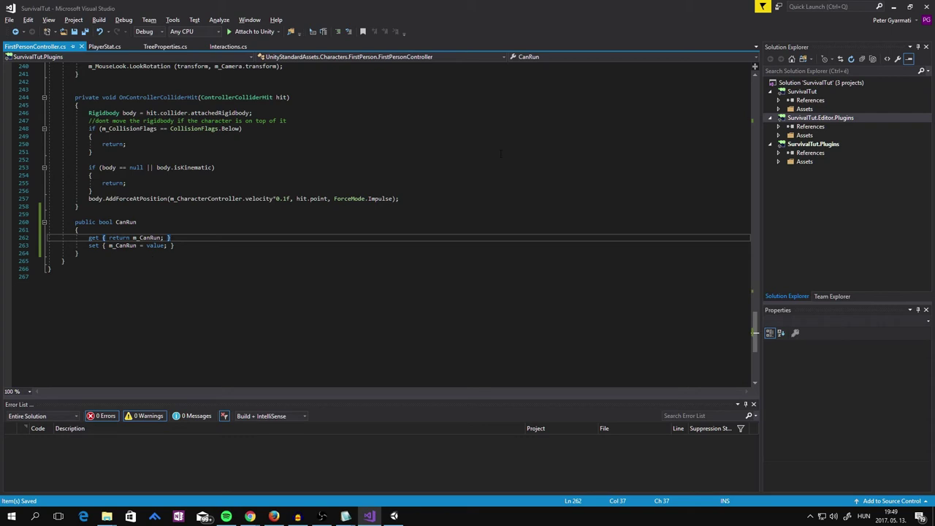
# Step: Add 'using UnityStandardAssets.Characters.FirstPerson;' to PlayerStat.cs's using directives
pyautogui.click(104, 47)
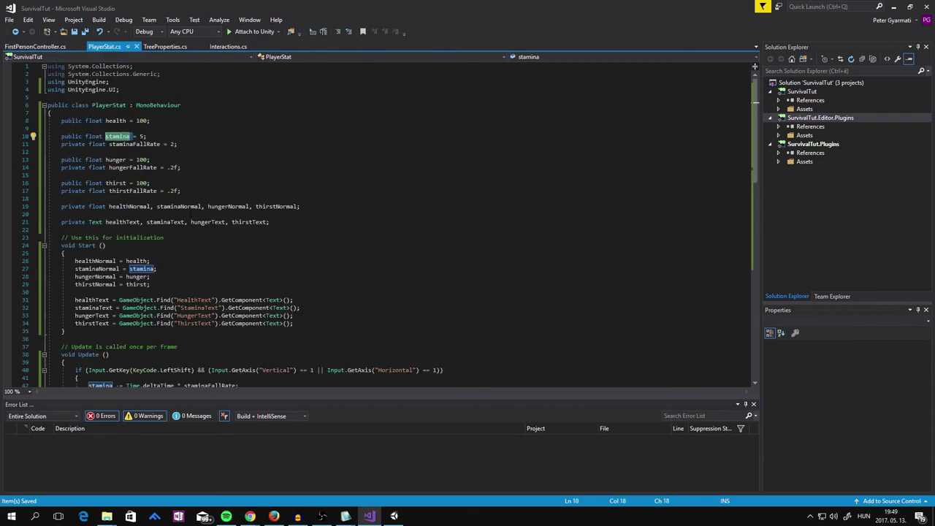
pyautogui.click(250, 89)
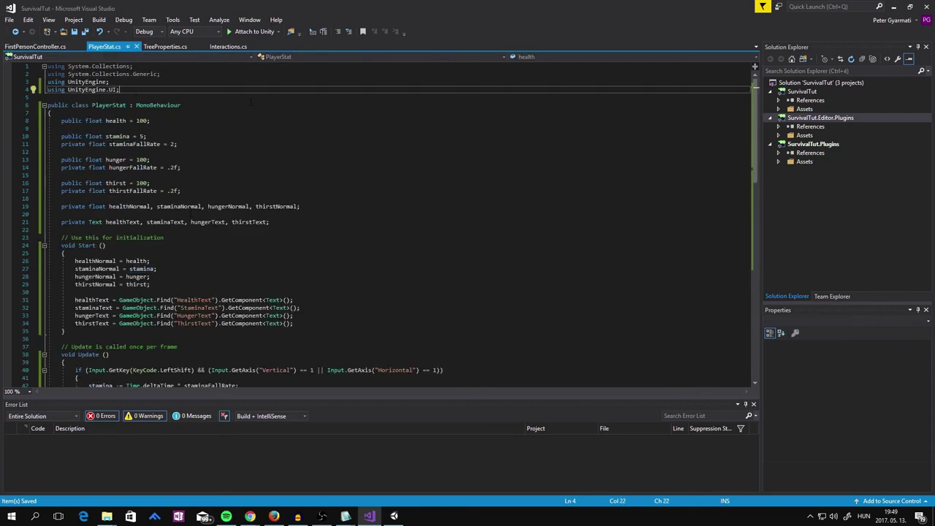
pyautogui.press('Return')
pyautogui.press('Return')
pyautogui.write('usi')
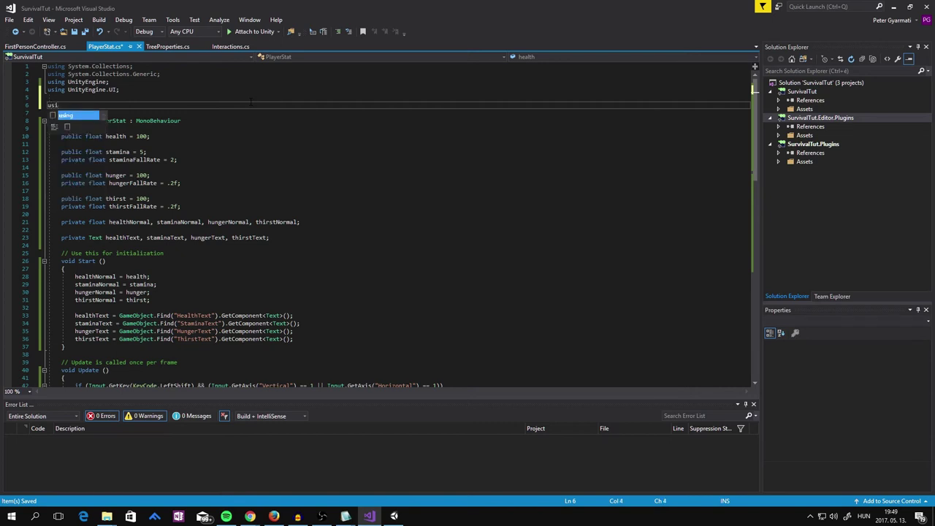
pyautogui.write('ng U')
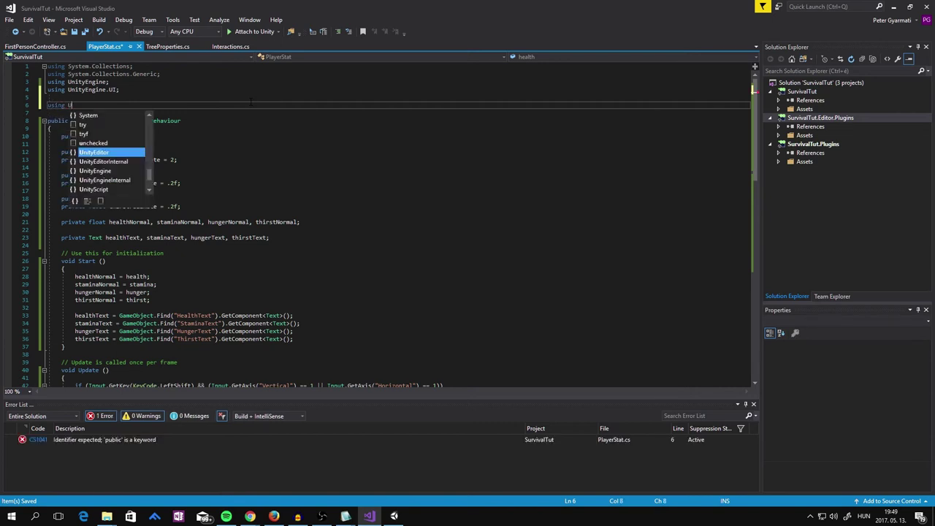
pyautogui.write('nm')
pyautogui.press('Down')
pyautogui.press('Down')
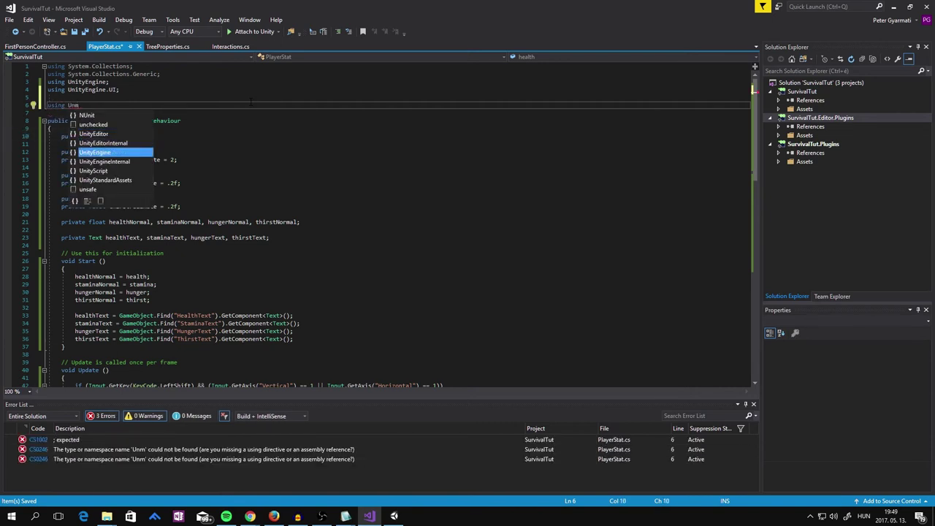
pyautogui.press('Down')
pyautogui.press('Down')
pyautogui.press('Down')
pyautogui.press('Tab')
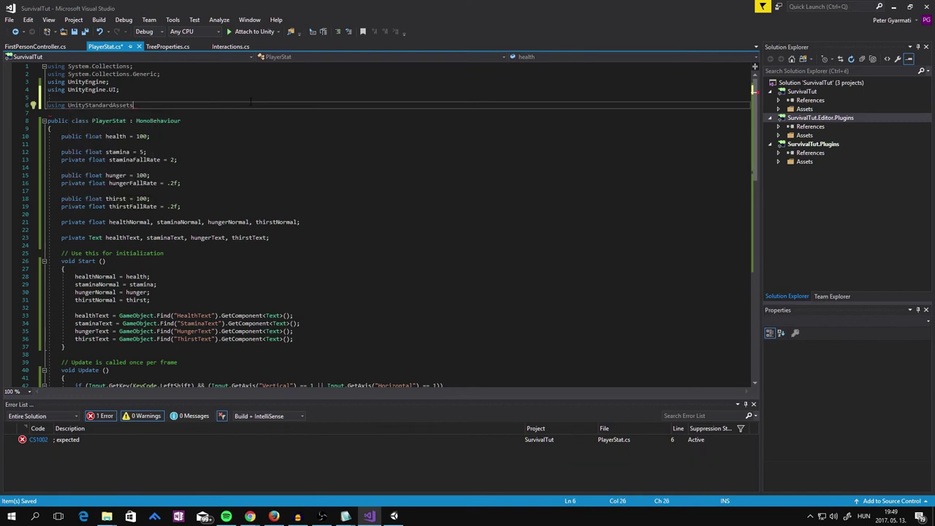
pyautogui.write('.')
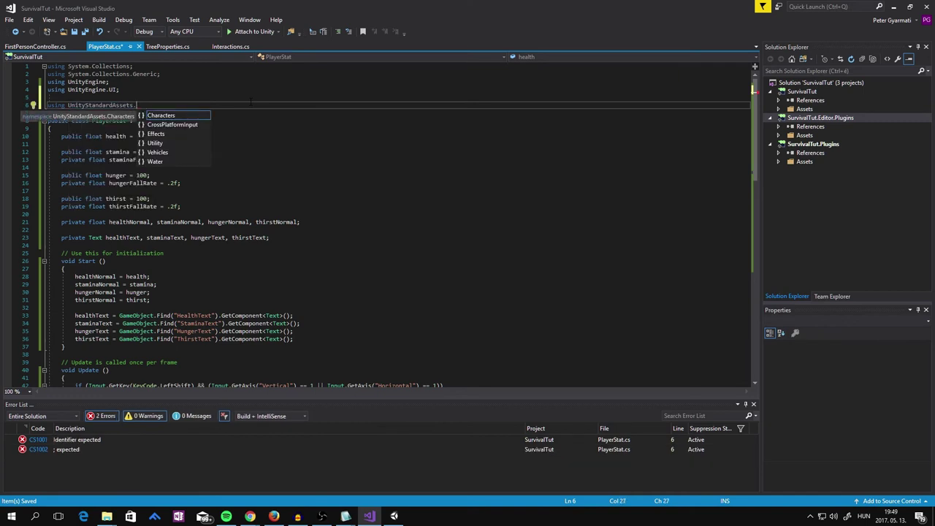
pyautogui.press('Tab')
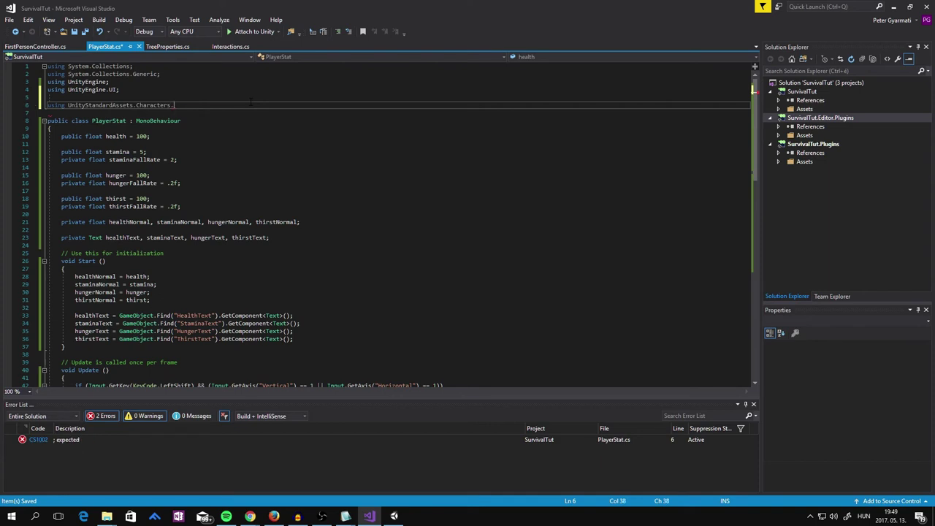
pyautogui.write('.')
pyautogui.press('Tab')
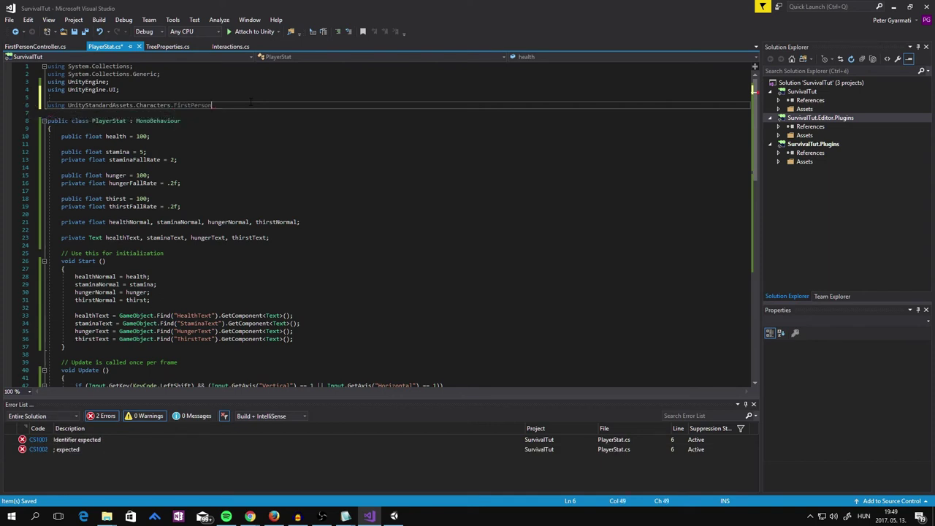
pyautogui.write(';')
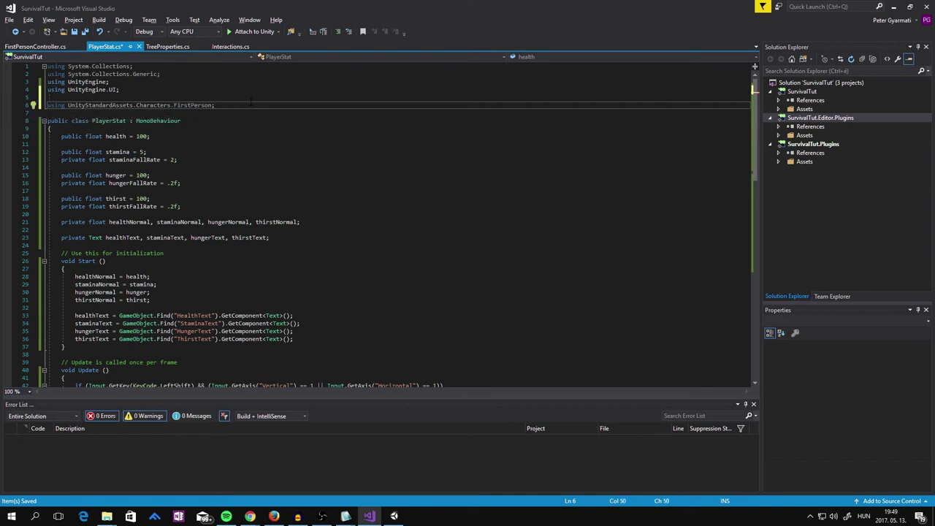
# Step: Save PlayerStat.cs from the toolbar
pyautogui.scroll(-6, 157, 252)
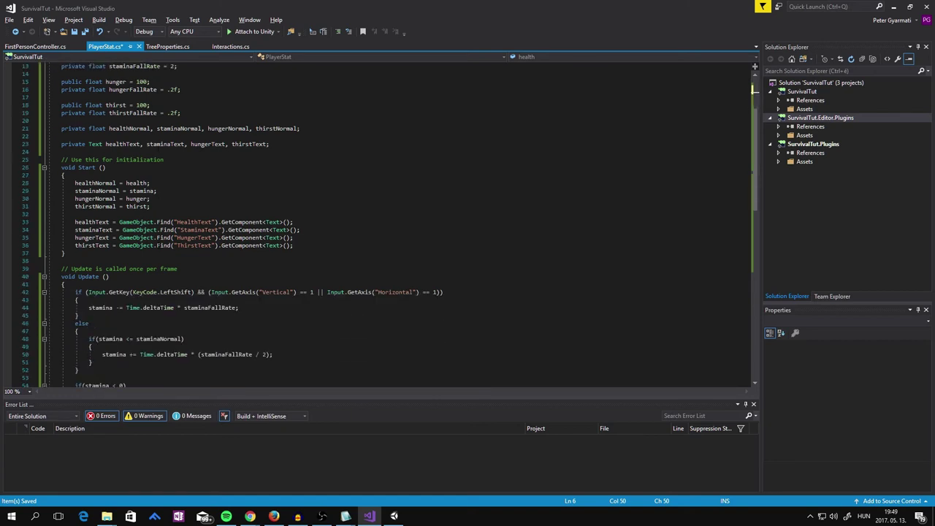
pyautogui.scroll(-1, 157, 243)
pyautogui.scroll(-3, 157, 243)
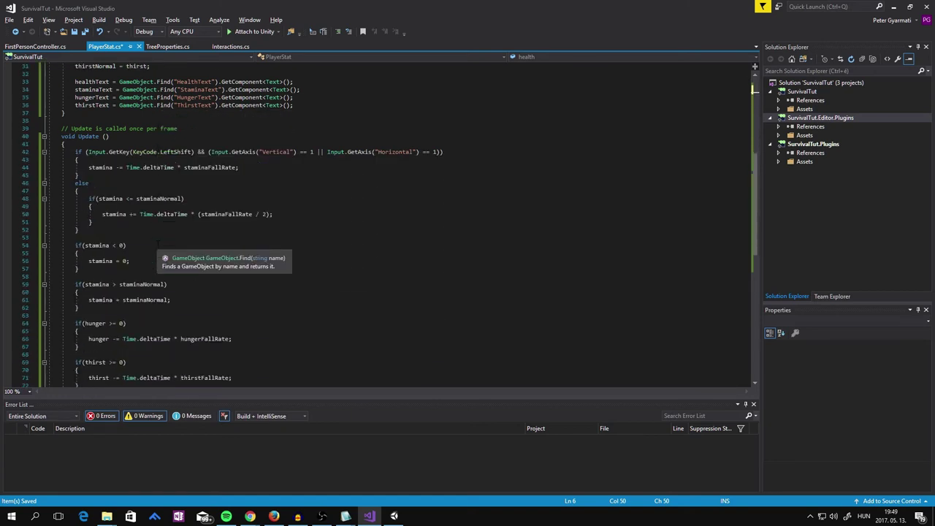
pyautogui.scroll(-1, 157, 243)
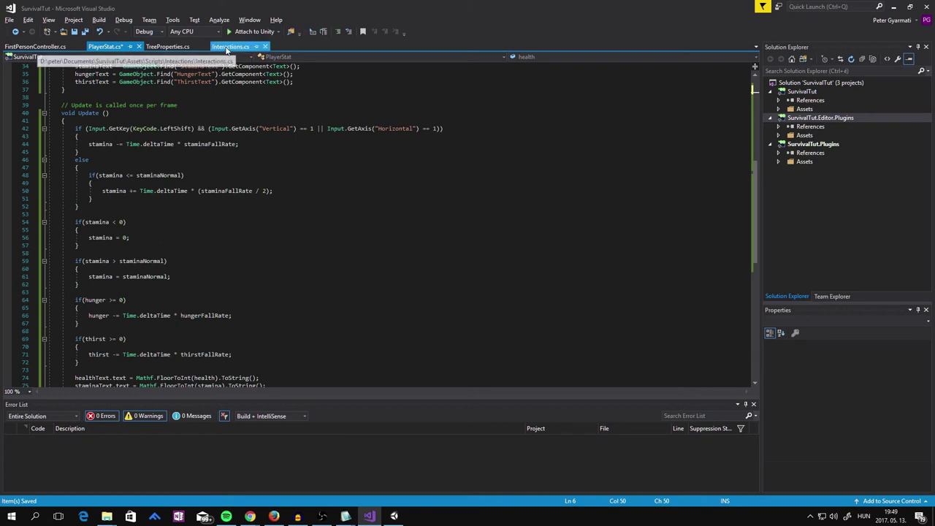
pyautogui.click(71, 32)
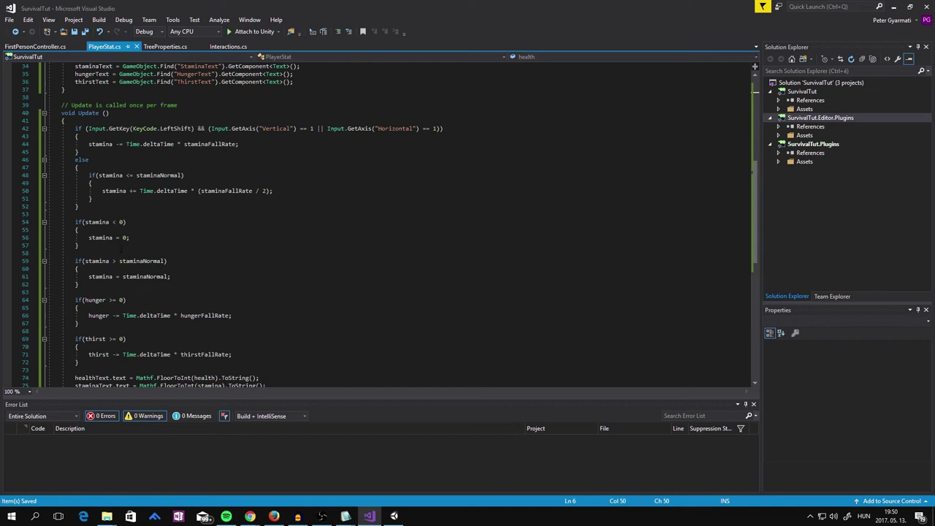
# Step: Insert an empty line inside Update's if(stamina < 0) block
pyautogui.click(125, 229)
pyautogui.press('Return')
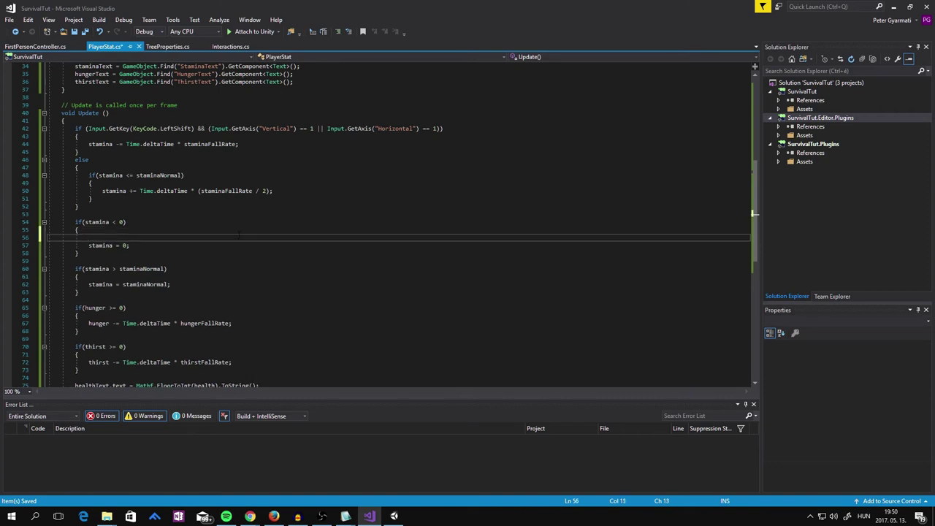
pyautogui.scroll(4, 239, 234)
pyautogui.scroll(4, 206, 219)
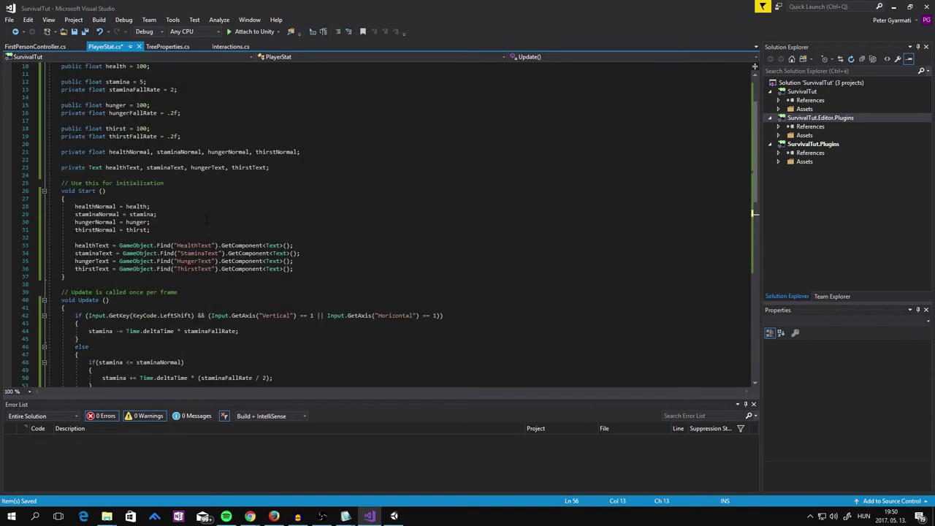
# Step: Declare 'private FirstPersonController player;' after the Text field declarations on line 23
pyautogui.click(288, 168)
pyautogui.press('Return')
pyautogui.press('Return')
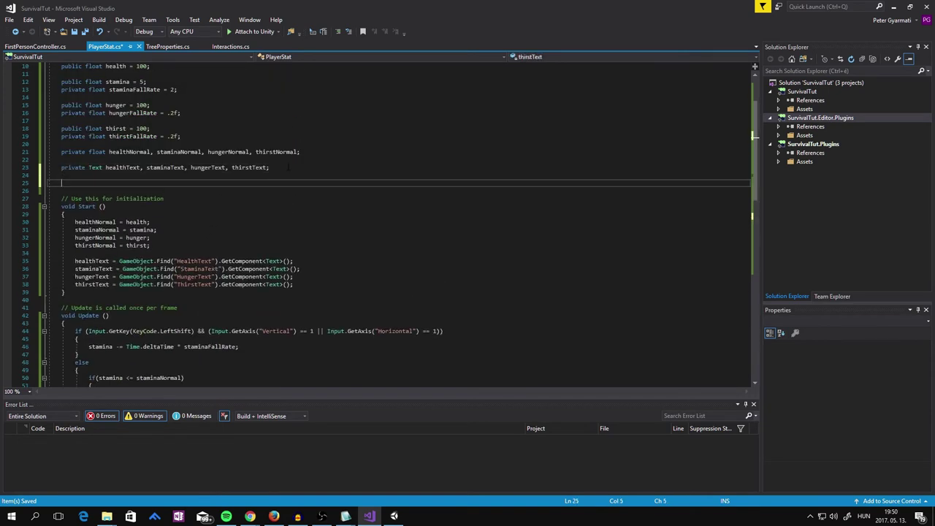
pyautogui.write('priva')
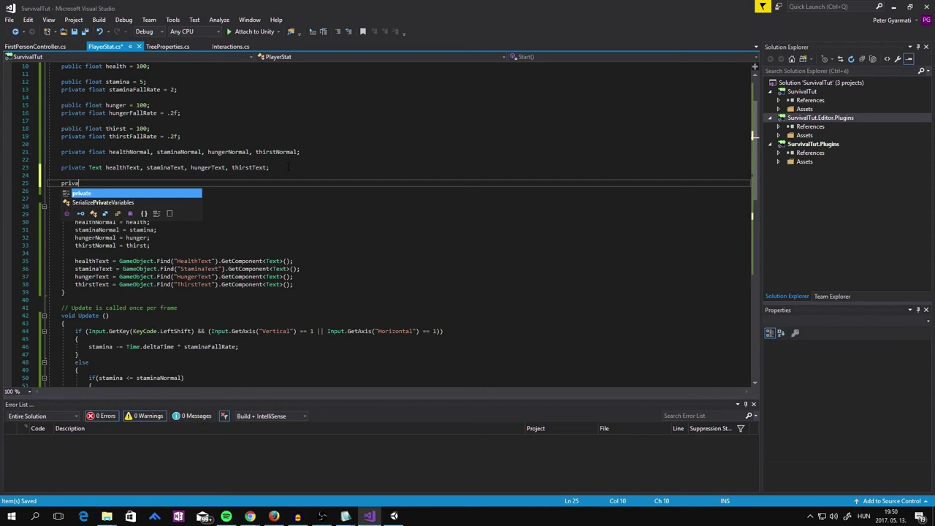
pyautogui.press('Tab')
pyautogui.write('F')
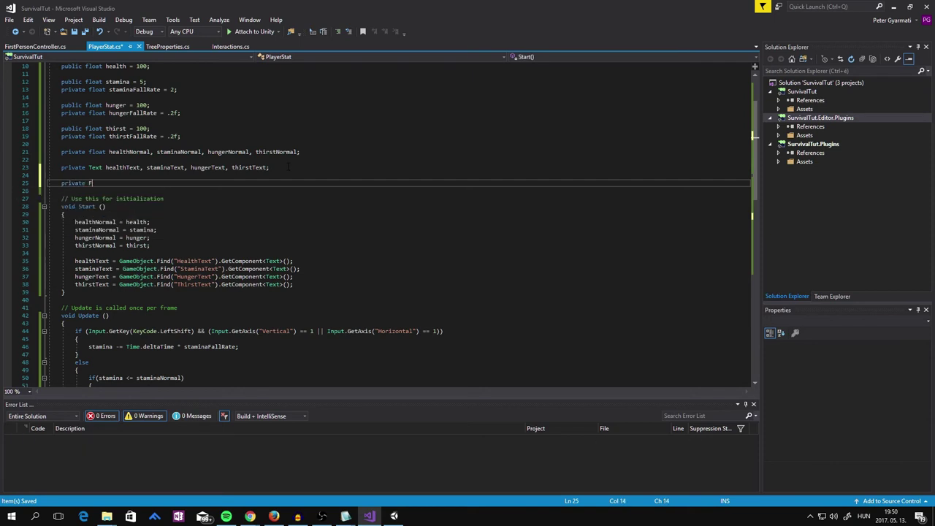
pyautogui.write('ir')
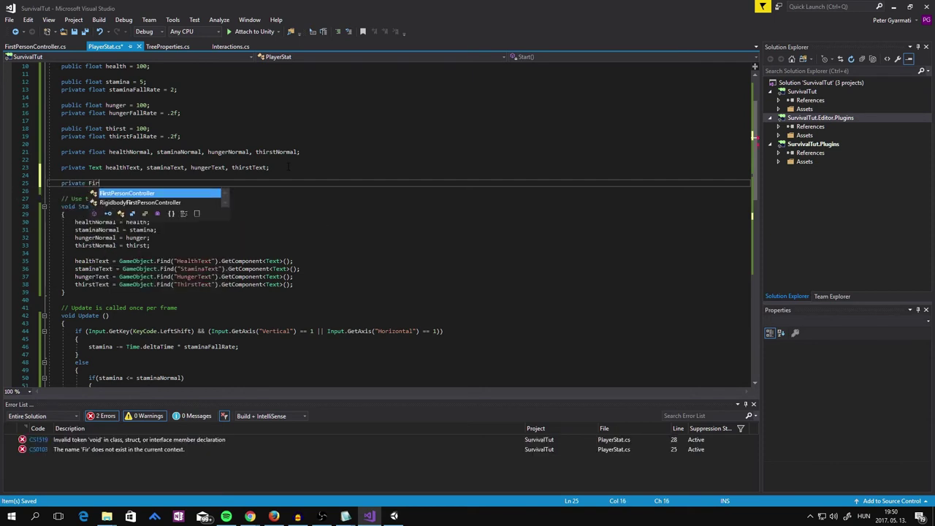
pyautogui.press('Tab')
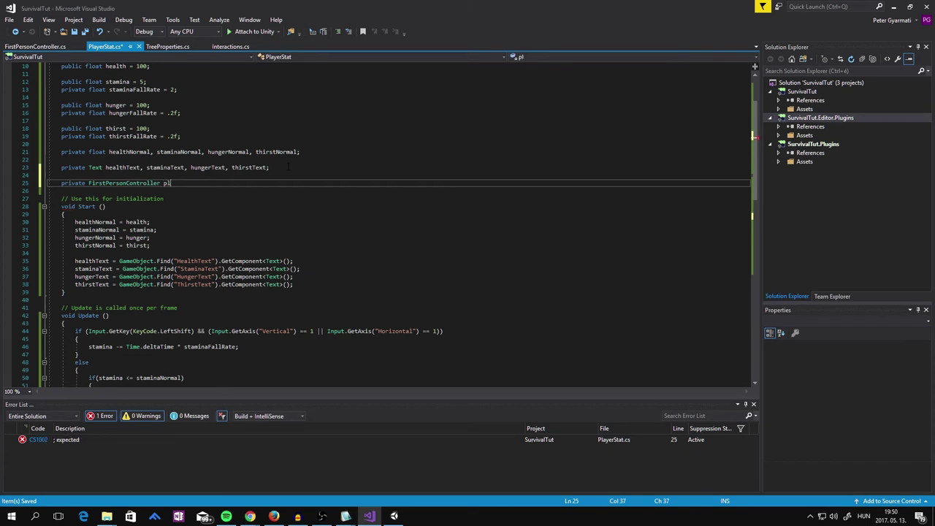
pyautogui.write('ayer')
pyautogui.write(';')
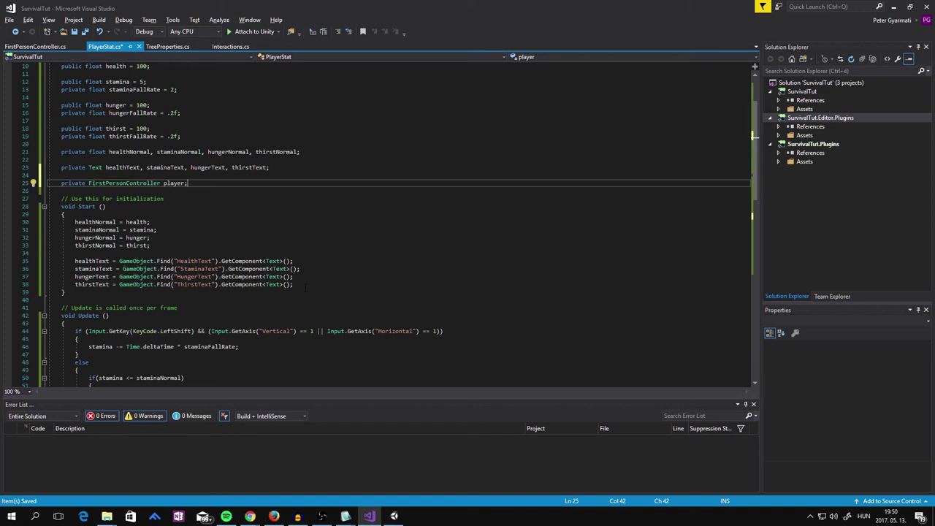
pyautogui.scroll(-1, 305, 287)
pyautogui.scroll(-4, 305, 287)
pyautogui.scroll(-1, 305, 287)
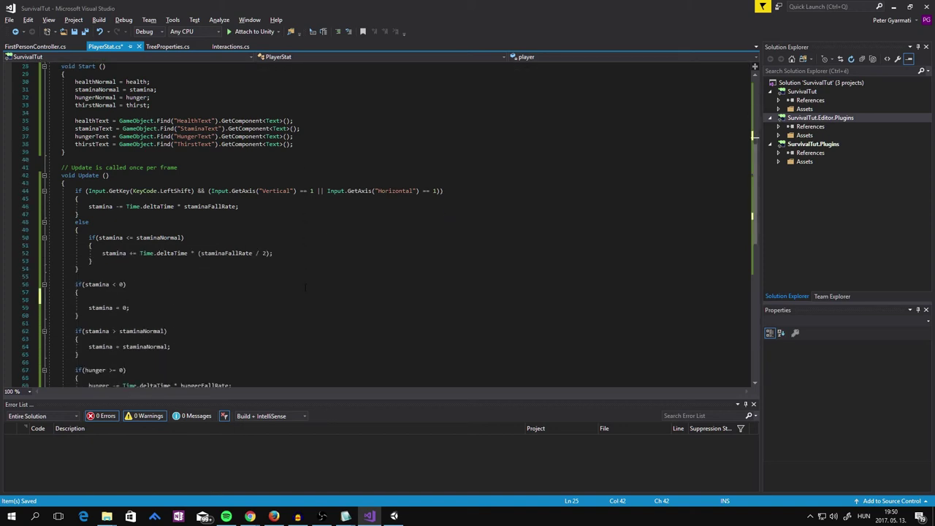
pyautogui.scroll(-2, 306, 287)
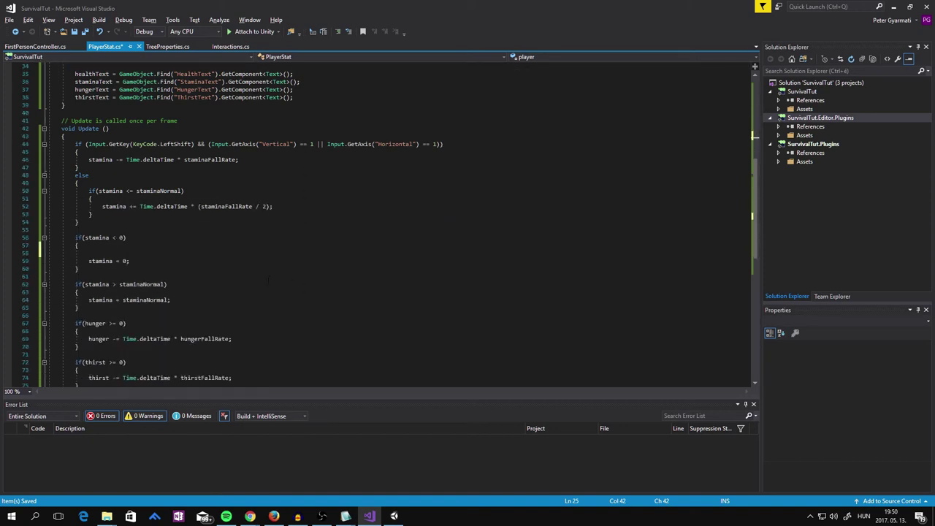
# Step: Set player.CanRun = false inside the if(stamina < 0) block
pyautogui.click(89, 253)
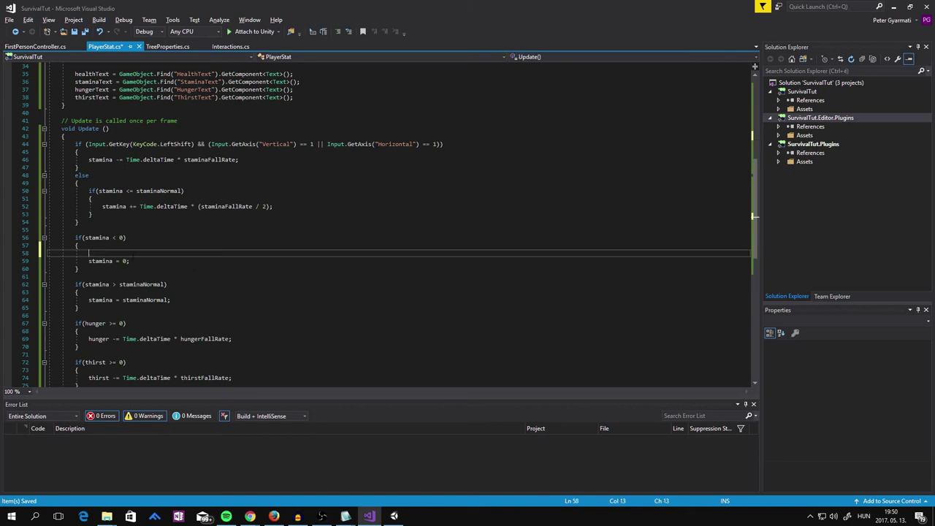
pyautogui.write('player')
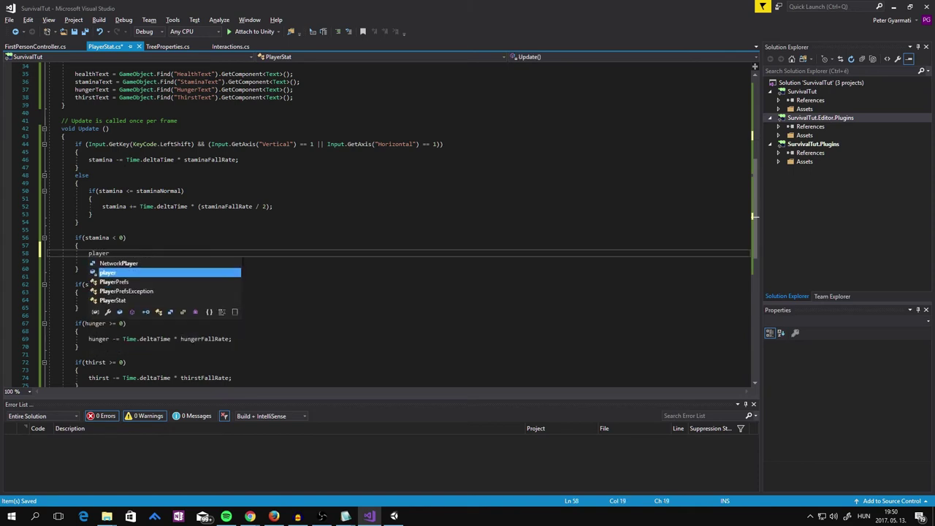
pyautogui.write('.')
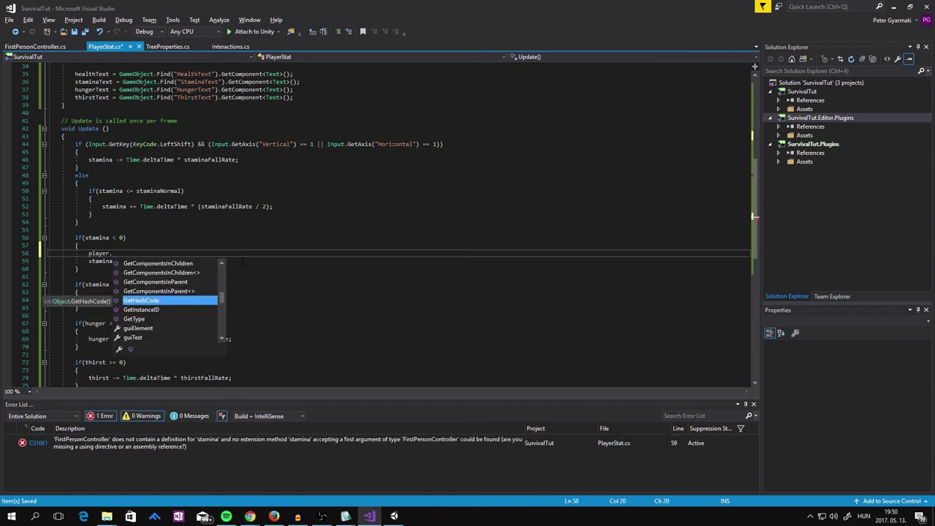
pyautogui.write('CanRun')
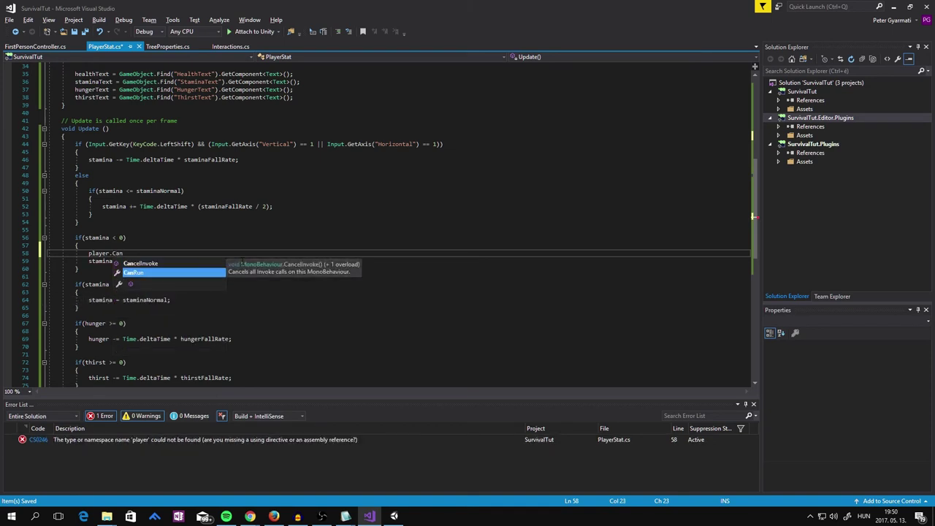
pyautogui.press('Escape')
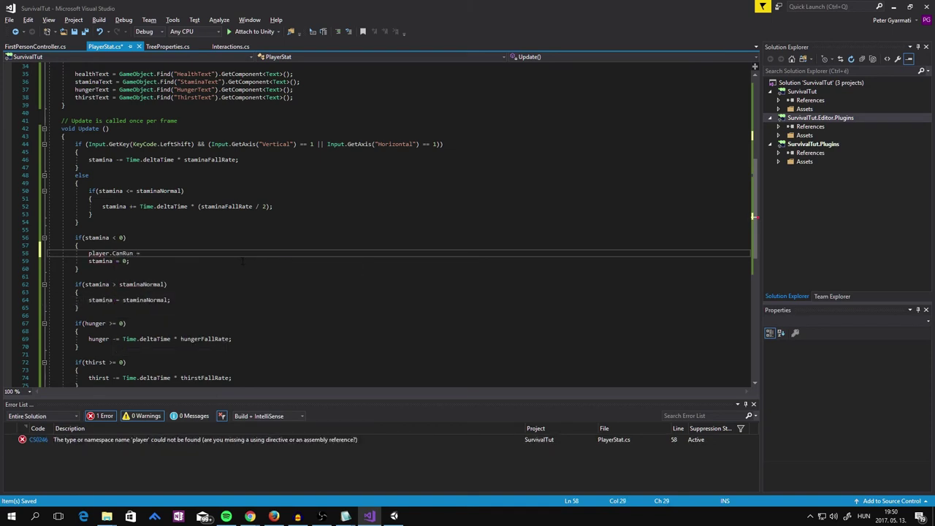
pyautogui.write('fa')
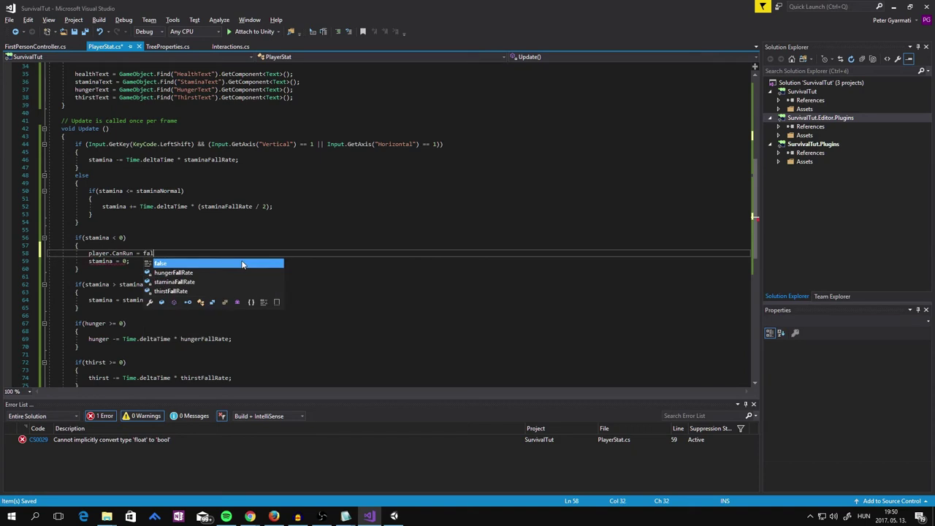
pyautogui.press('Tab')
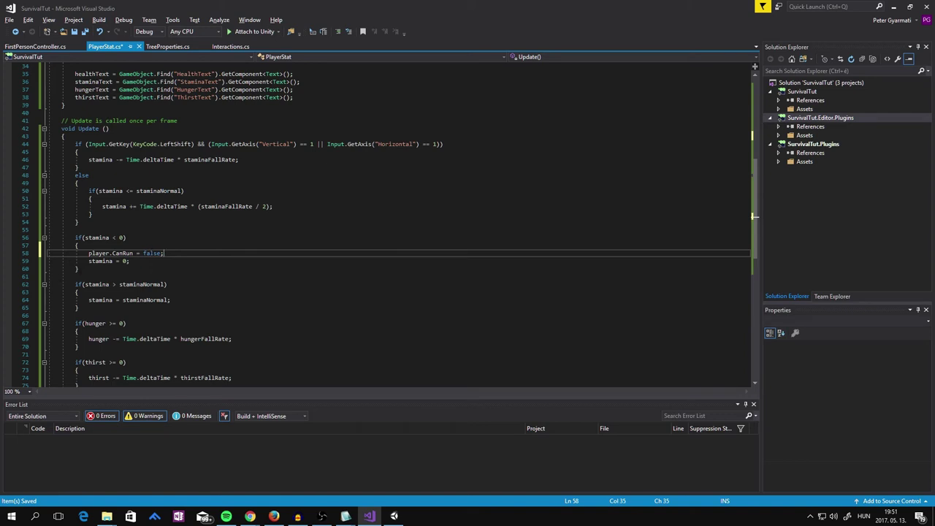
# Step: Add an empty else block after the stamina check's closing brace
pyautogui.click(78, 269)
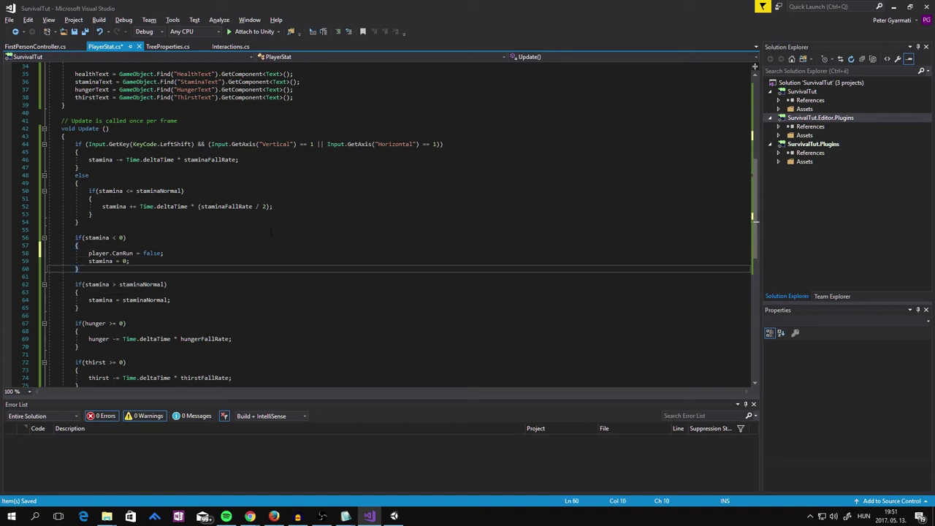
pyautogui.press('Return')
pyautogui.write('else')
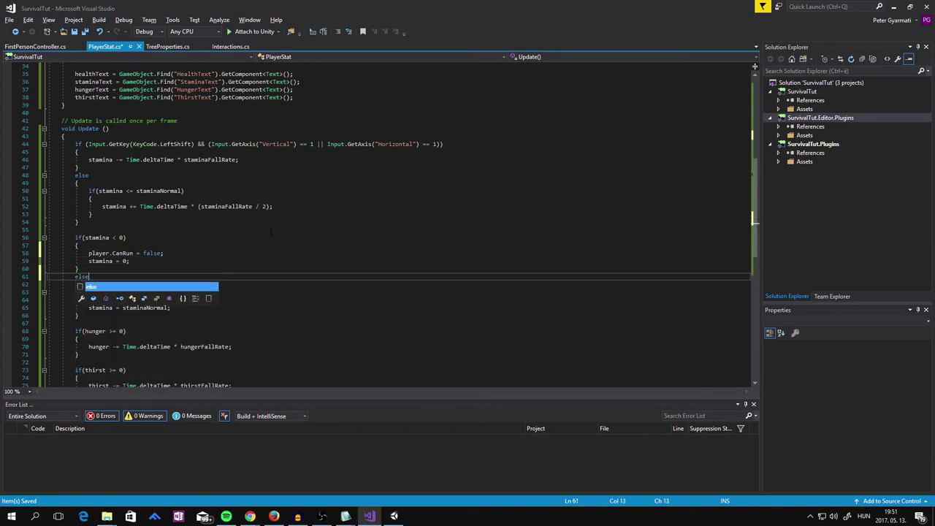
pyautogui.press('Return')
pyautogui.press('Return')
pyautogui.write('{')
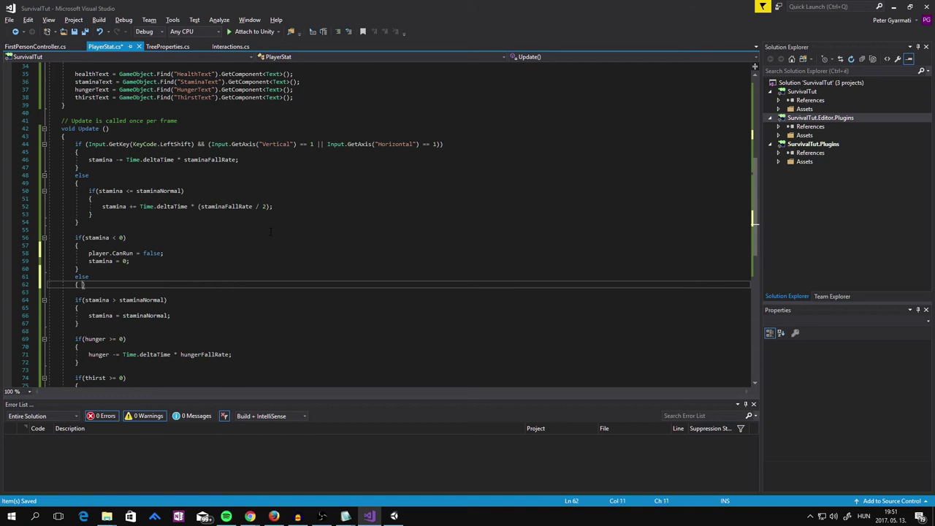
pyautogui.write('}')
pyautogui.press('Return')
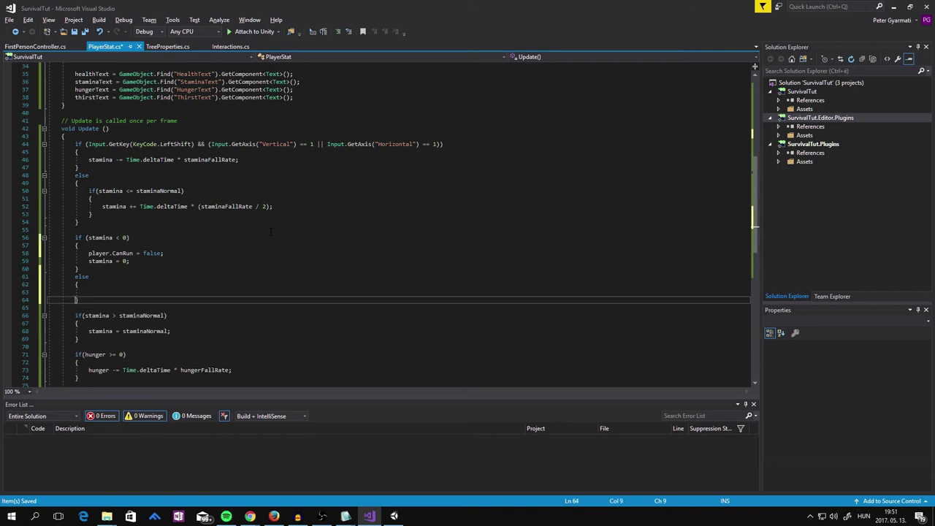
pyautogui.press('Tab')
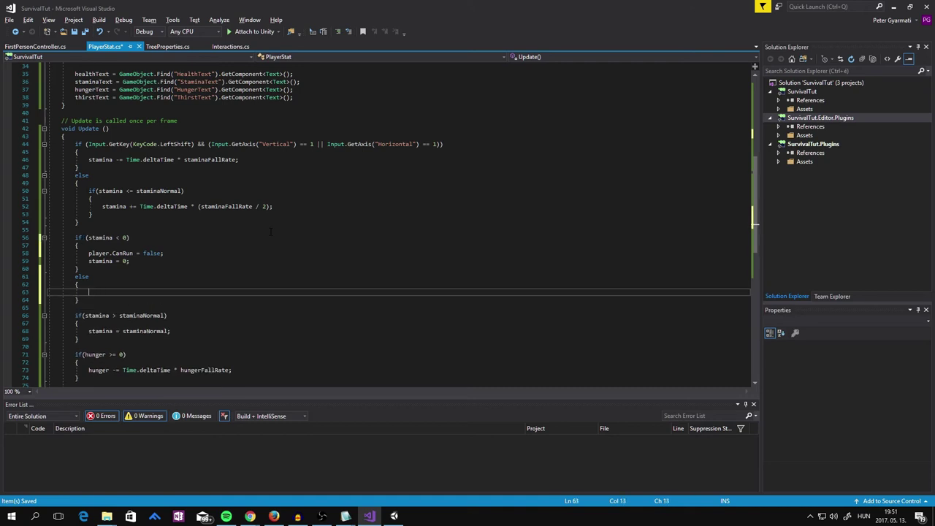
pyautogui.press('Tab')
# Step: Write player.CanRun = true; in the else block and save PlayerStat.cs
pyautogui.write('pla')
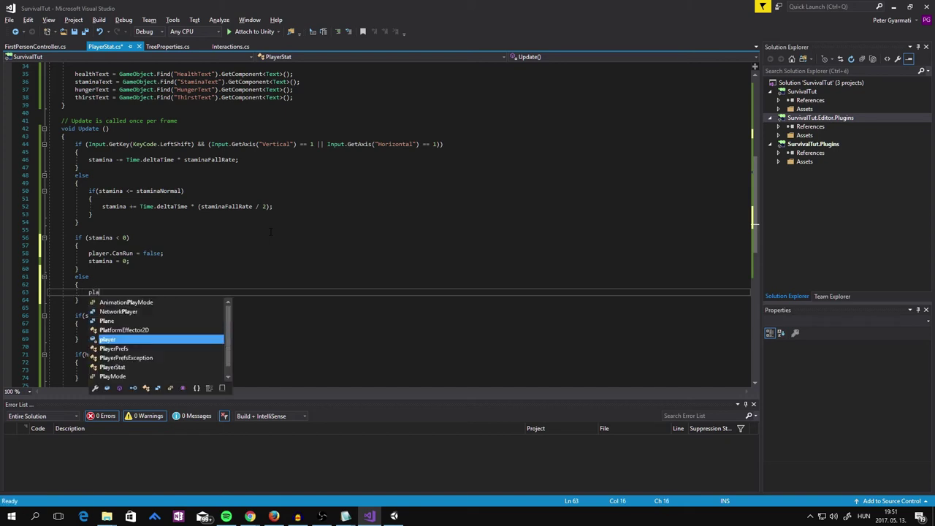
pyautogui.press('Escape')
pyautogui.write('yer.')
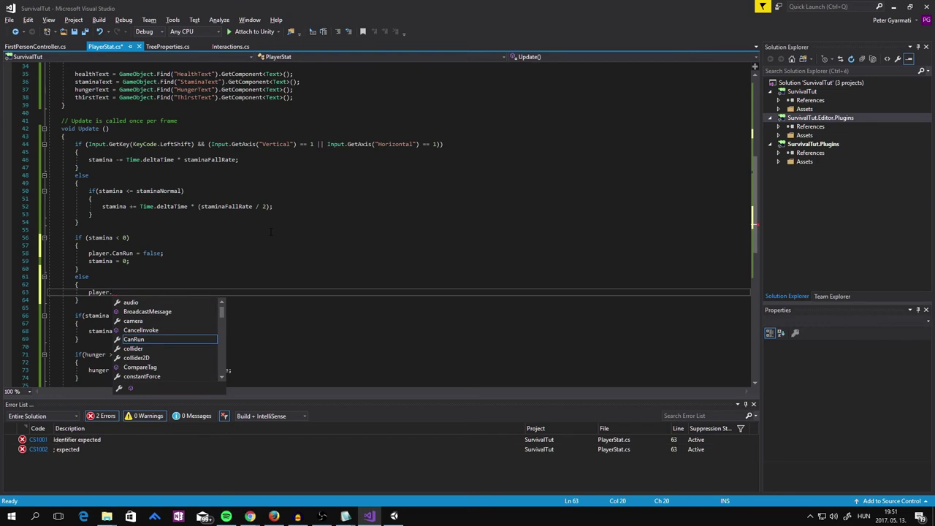
pyautogui.press('Return')
pyautogui.press('BackSpace')
pyautogui.press('BackSpace')
pyautogui.press('BackSpace')
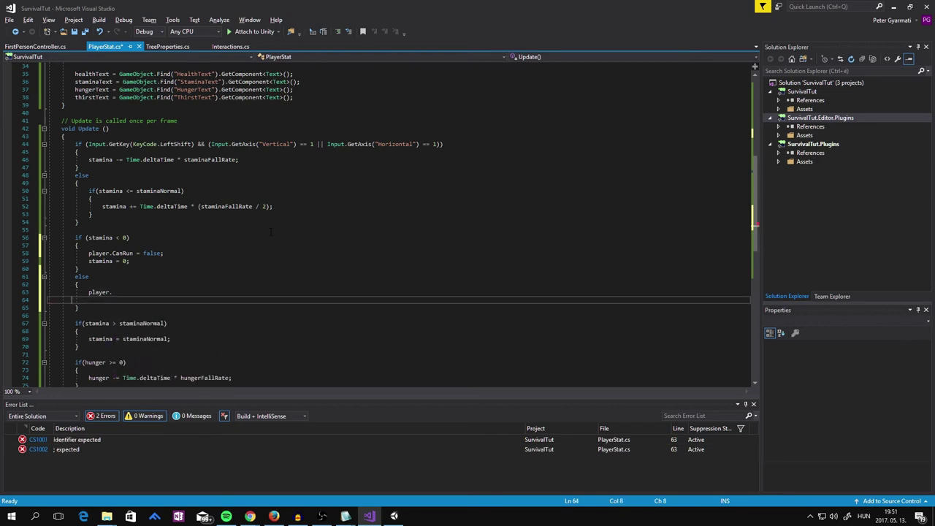
pyautogui.press('BackSpace')
pyautogui.press('BackSpace')
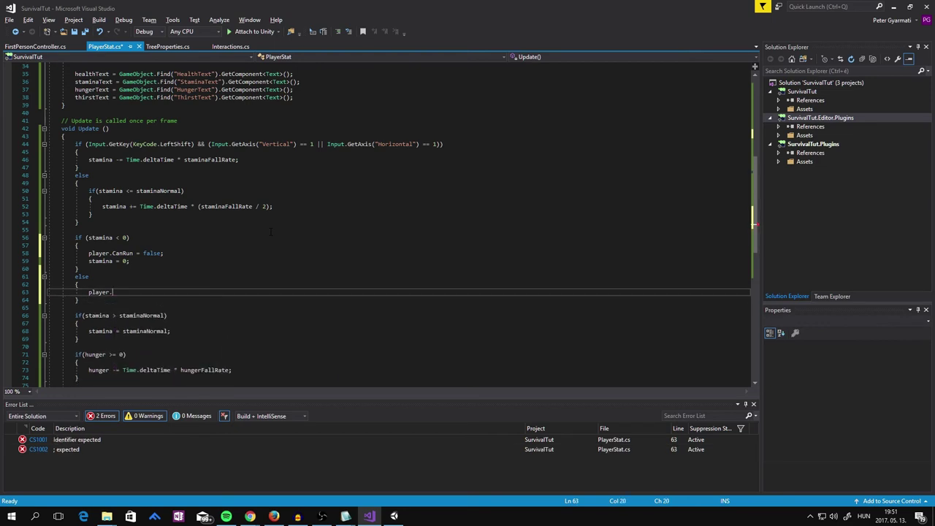
pyautogui.write('.')
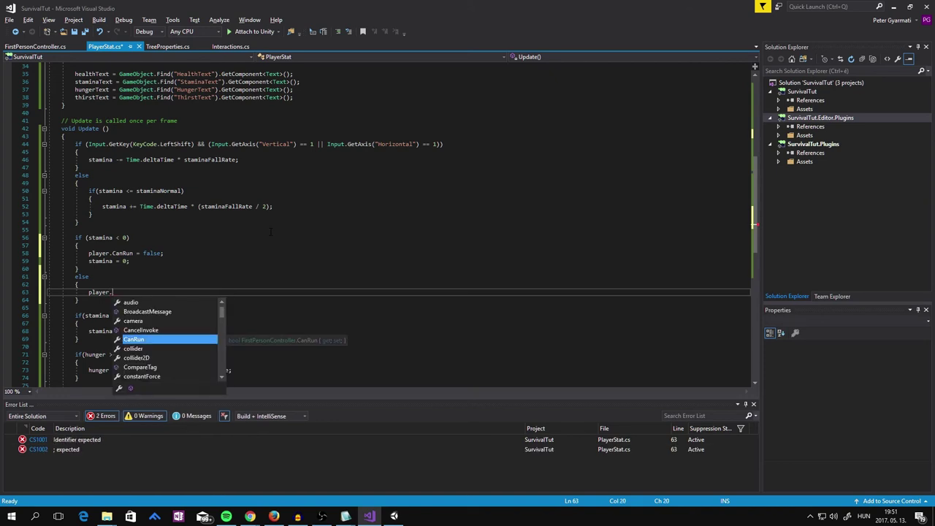
pyautogui.press('Tab')
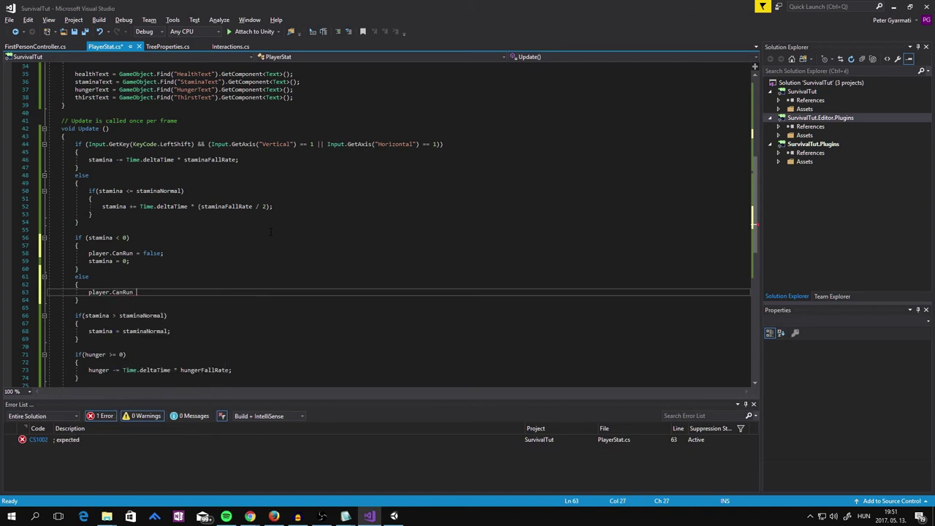
pyautogui.write('= true')
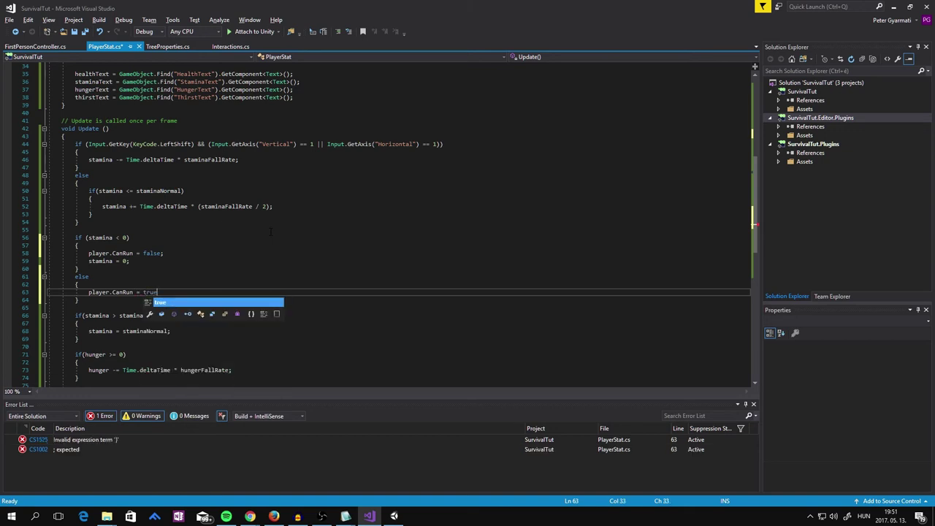
pyautogui.write(';')
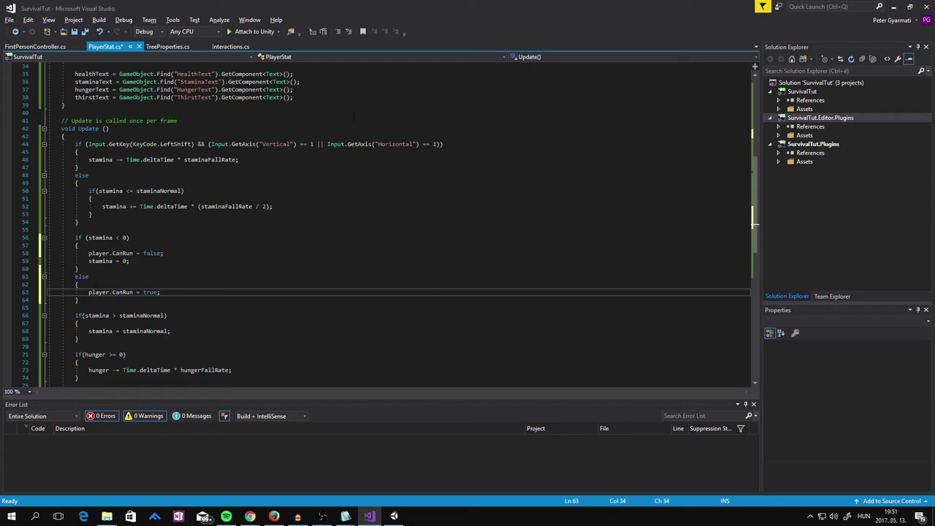
pyautogui.hotkey('ctrl', 's')
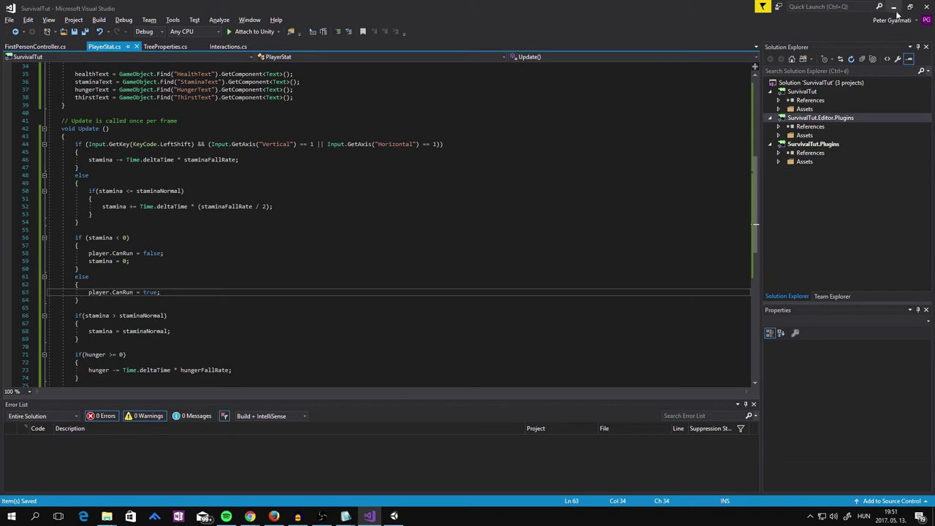
# Step: Minimize Visual Studio, then start and stop a Play-mode test in Unity
pyautogui.click(893, 7)
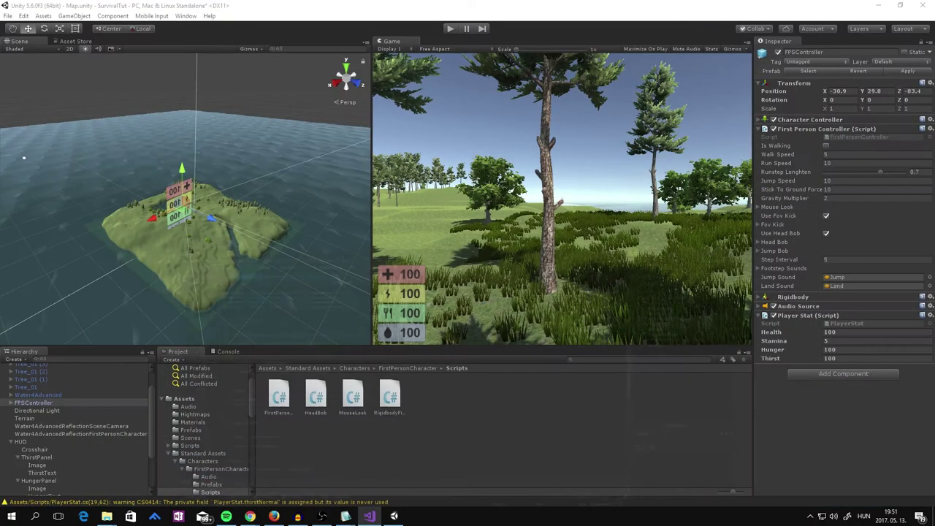
pyautogui.click(450, 29)
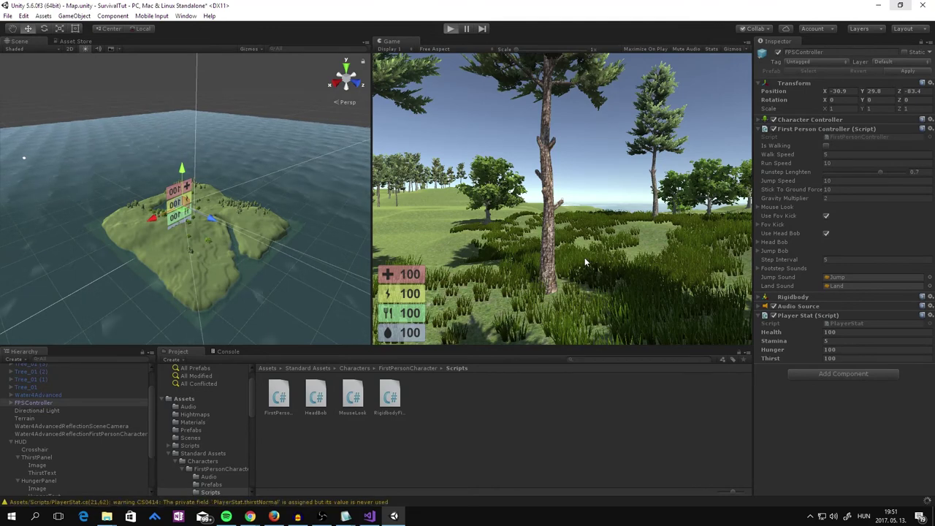
pyautogui.click(450, 29)
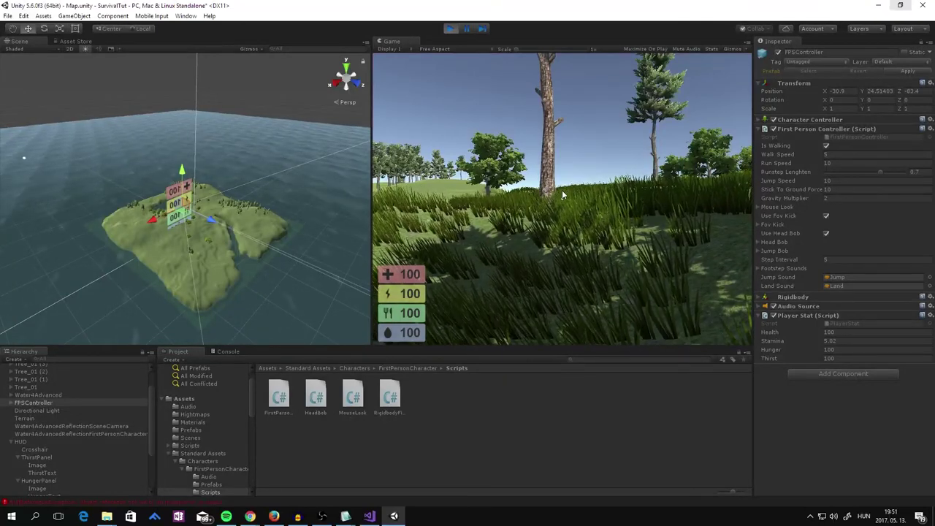
pyautogui.press('Escape')
pyautogui.click(450, 28)
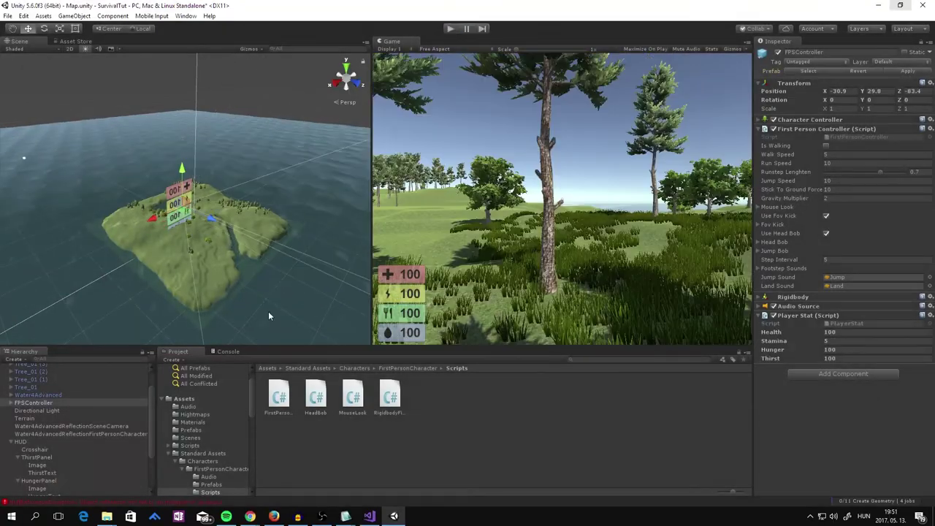
# Step: Open the Console's NullReferenceException to jump to PlayerStat.cs line 63
pyautogui.click(228, 352)
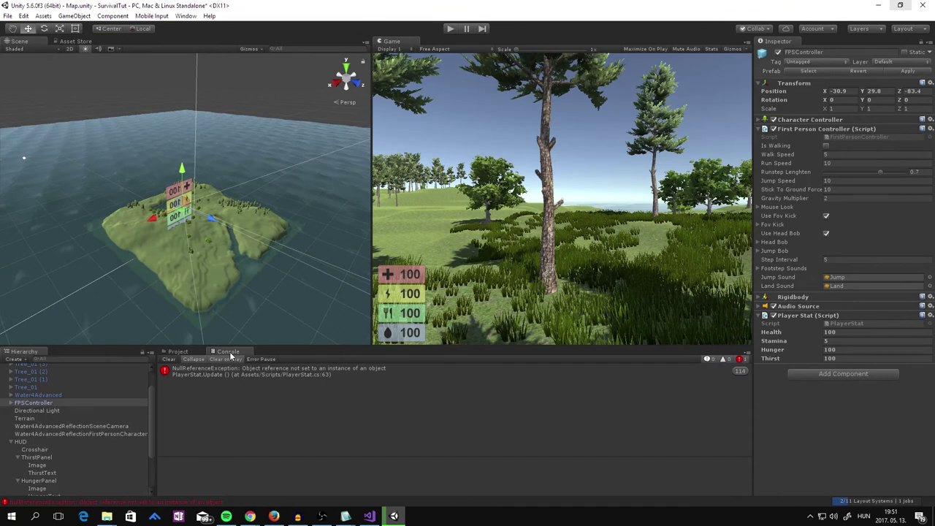
pyautogui.click(281, 371)
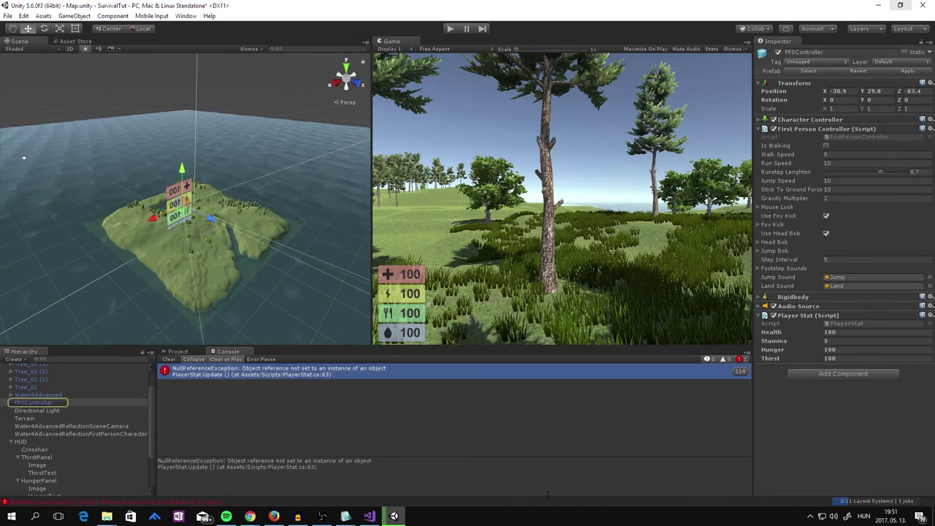
pyautogui.doubleClick(239, 374)
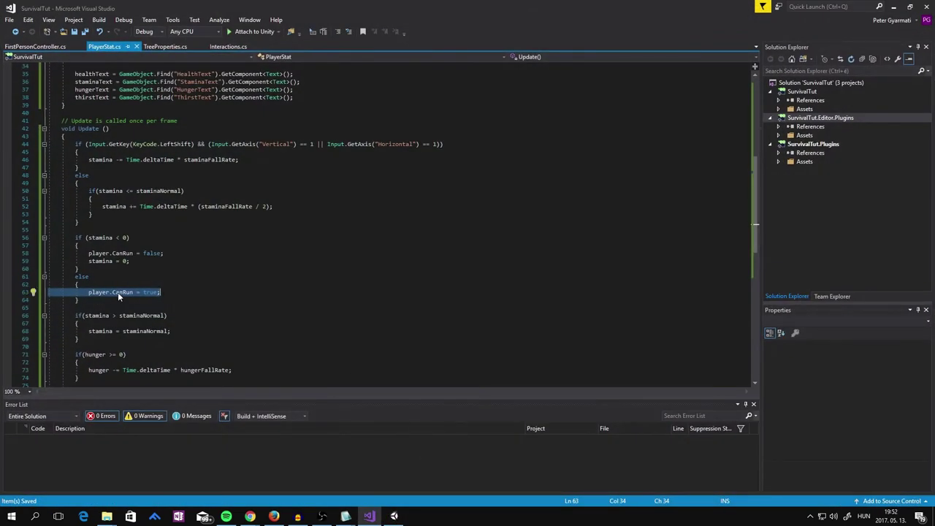
# Step: Add player = GetComponent<FirstPersonController>(); after the ThirstText lookup in Start(), then save
pyautogui.scroll(4, 95, 292)
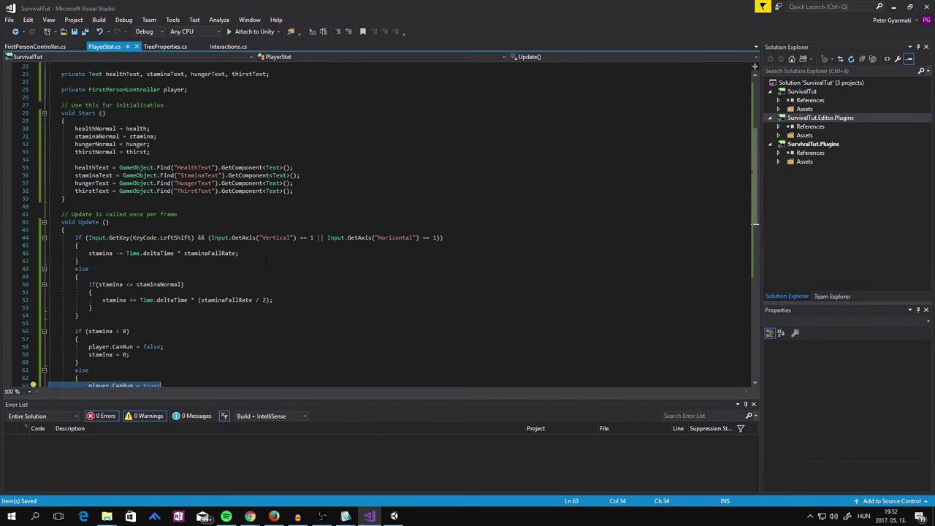
pyautogui.click(313, 191)
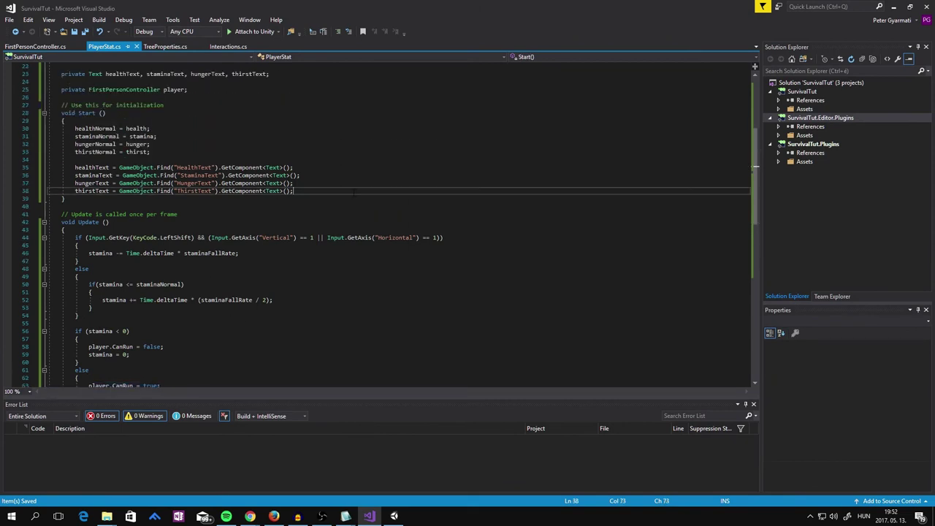
pyautogui.press('Return')
pyautogui.press('Return')
pyautogui.write('playe')
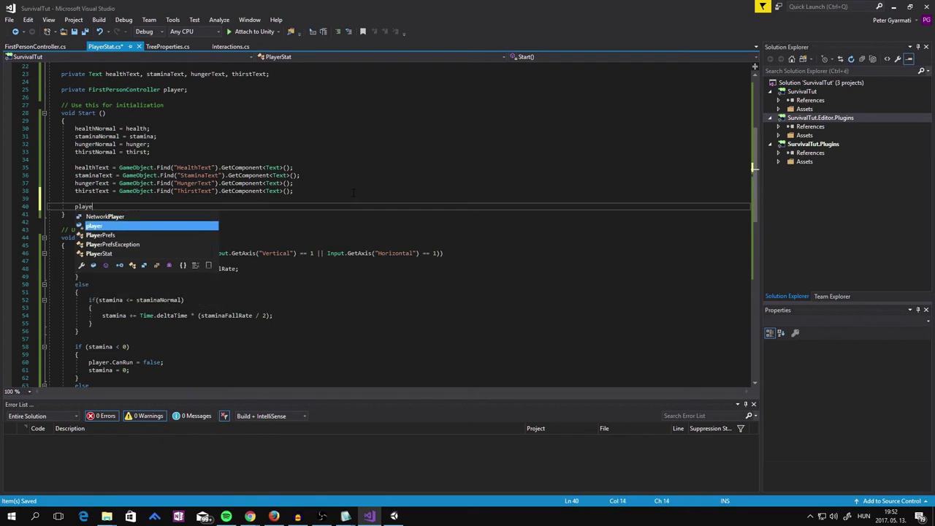
pyautogui.write('r.')
pyautogui.press('BackSpace')
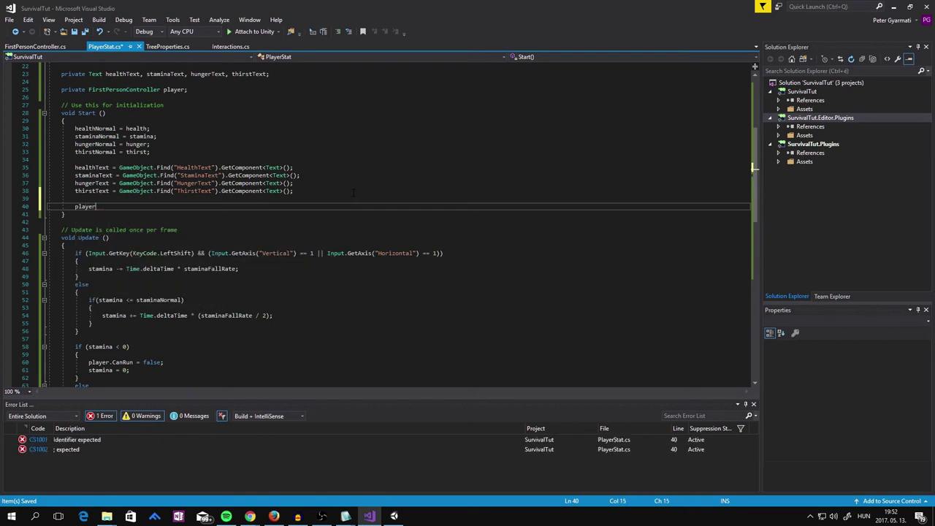
pyautogui.write('= Get')
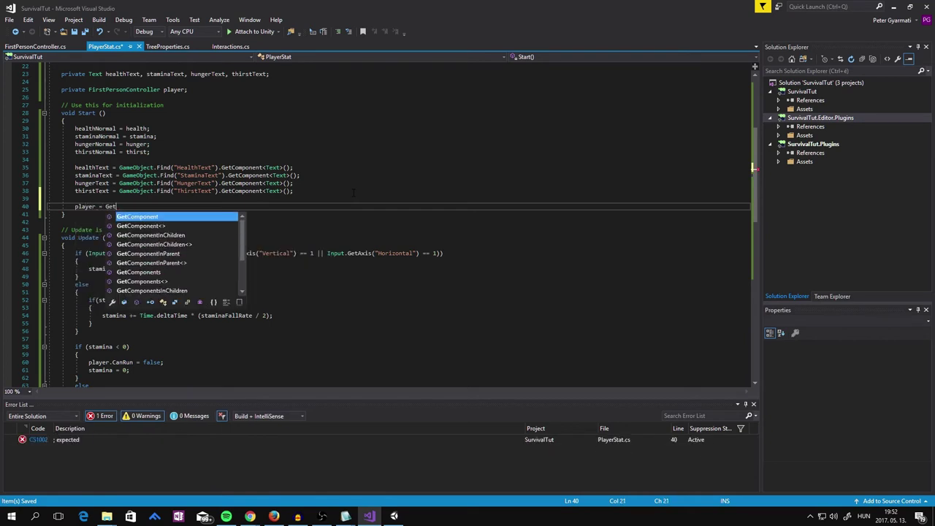
pyautogui.press('Tab')
pyautogui.write('<')
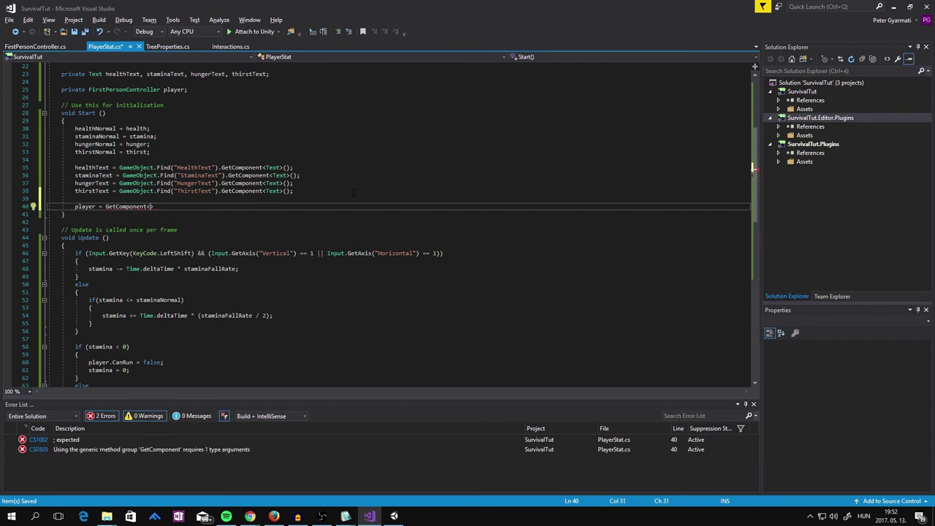
pyautogui.write('Fir')
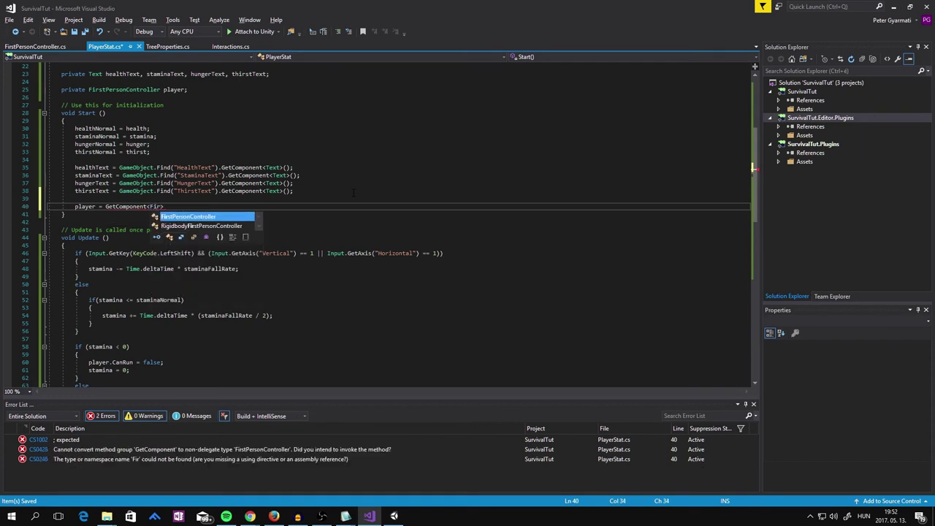
pyautogui.write('>')
pyautogui.write(';')
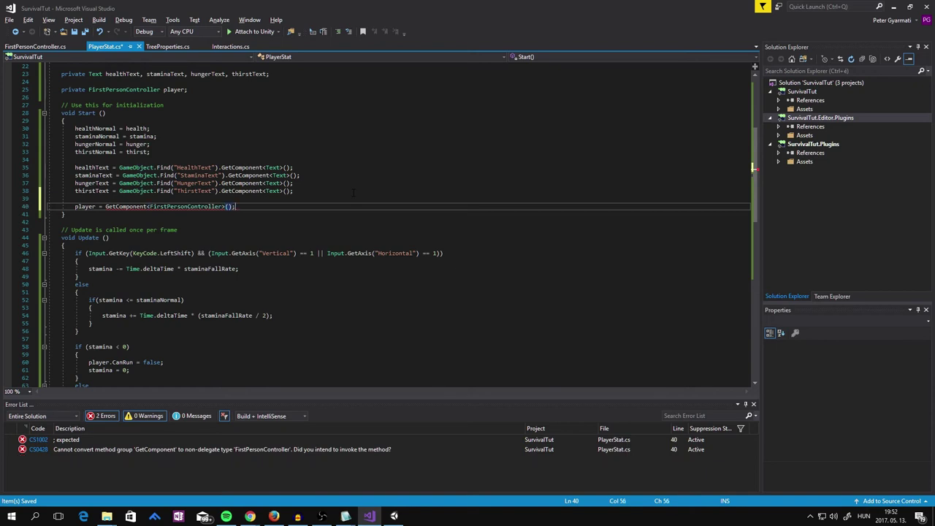
pyautogui.hotkey('ctrl', 's')
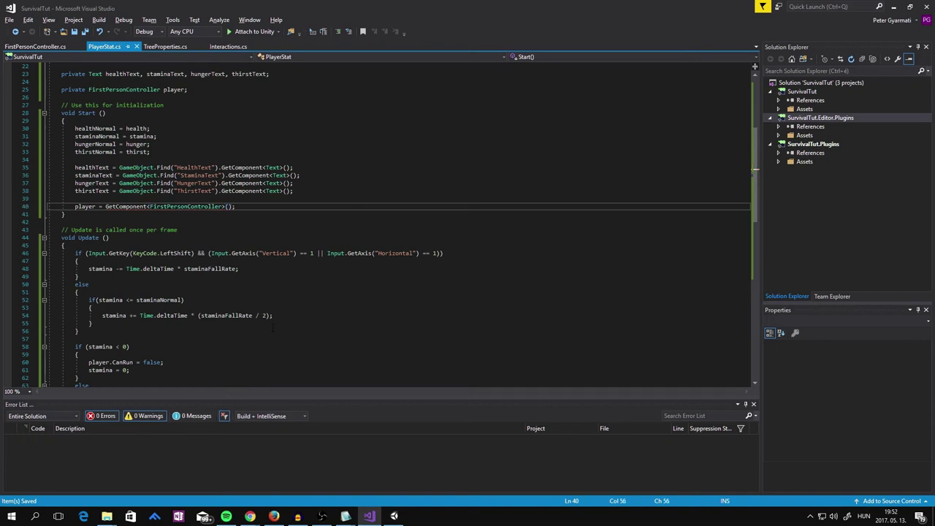
# Step: Enter Unity play mode, sprint until stamina hits 0, then walk to let it refill
pyautogui.click(393, 516)
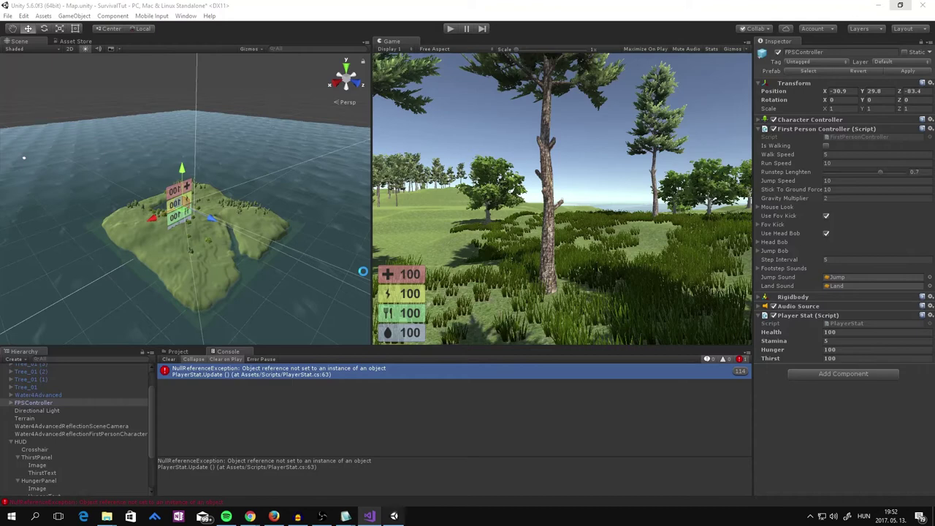
pyautogui.click(449, 28)
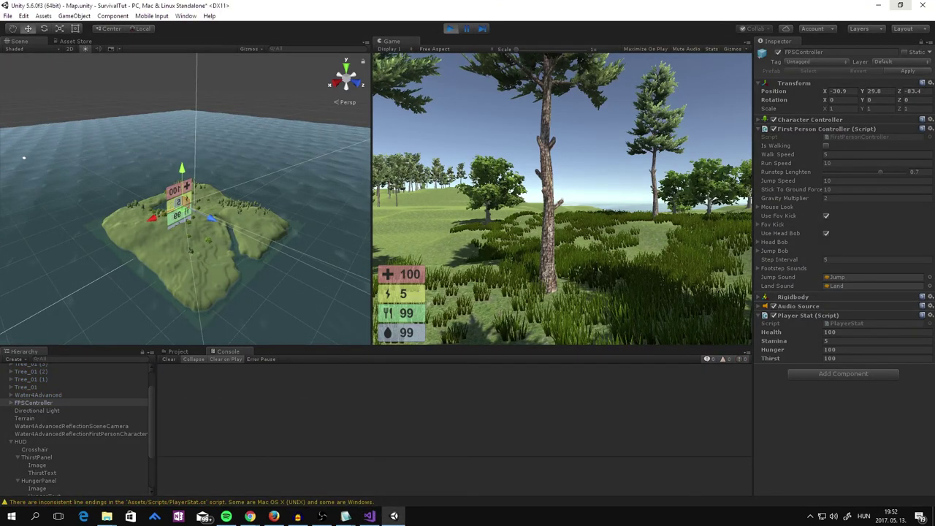
pyautogui.press('w')
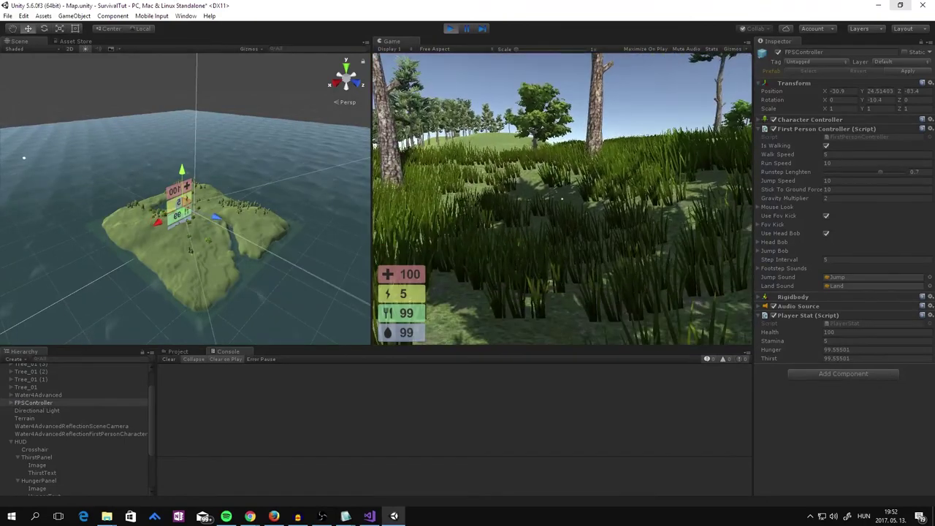
pyautogui.hotkey('shift', 'w')
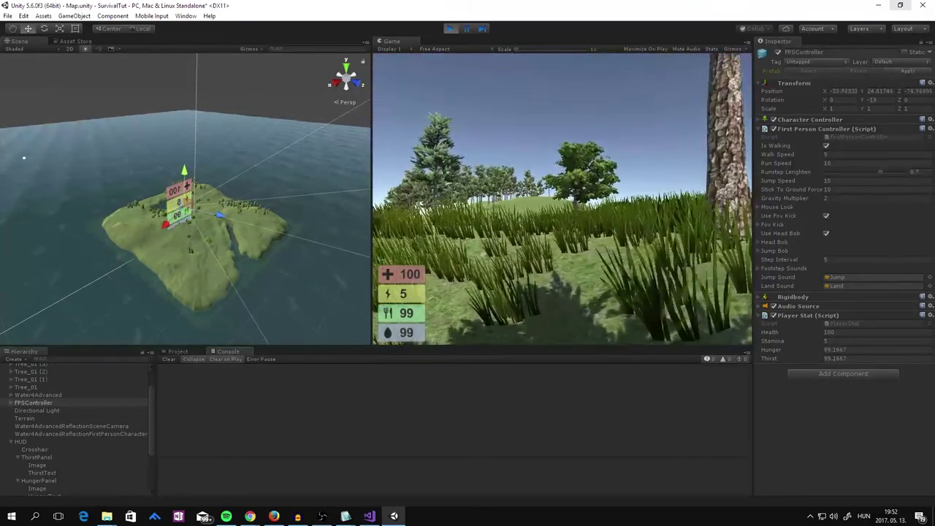
pyautogui.hotkey('shift', 'w')
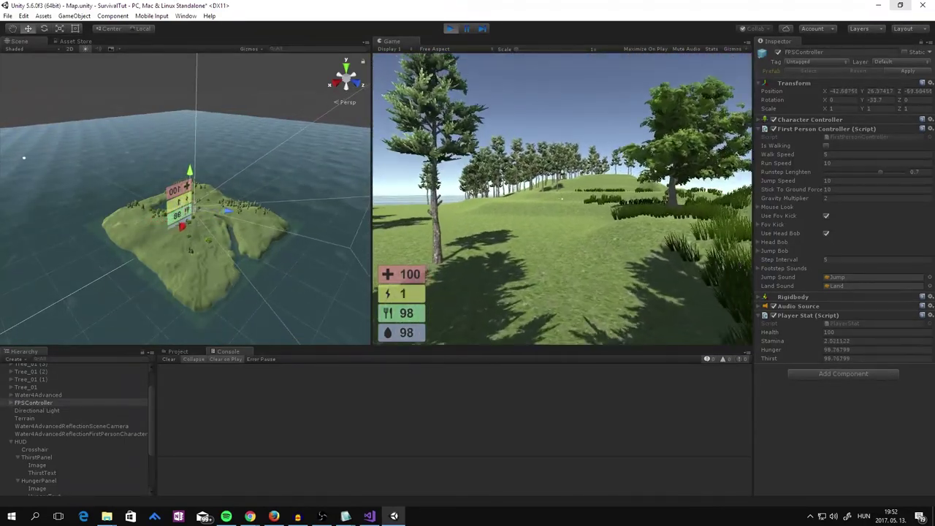
pyautogui.press('w')
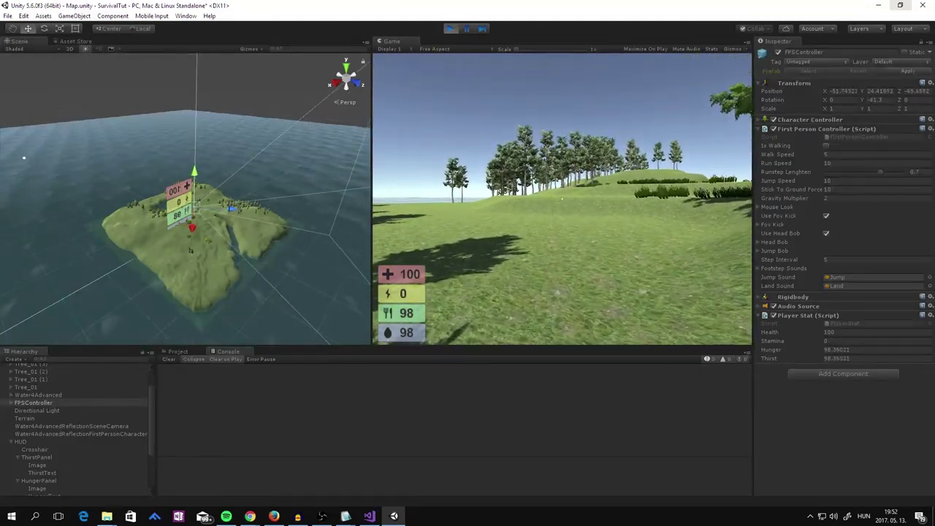
pyautogui.press('w')
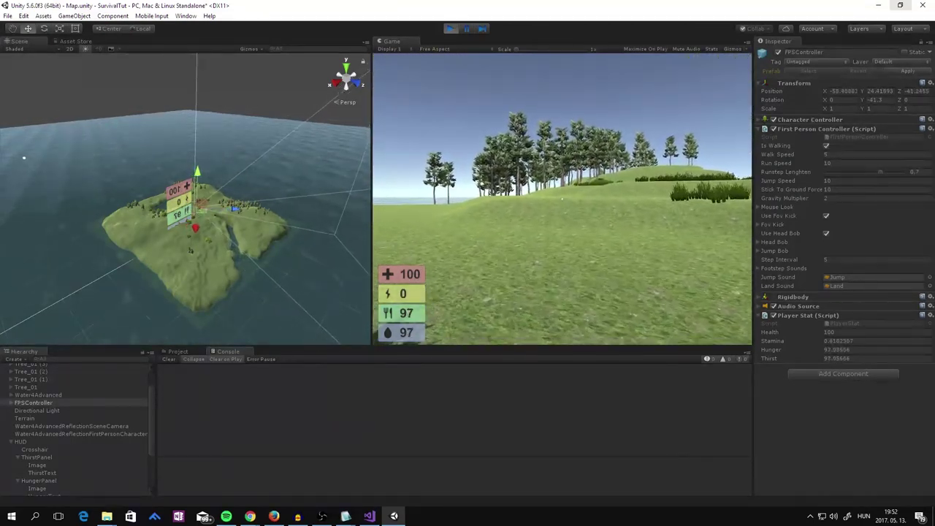
# Step: Repeat sprint-and-walk cycles, watching stamina empty and recover while hunger and thirst fall toward 90
pyautogui.hotkey('shift', 'w')
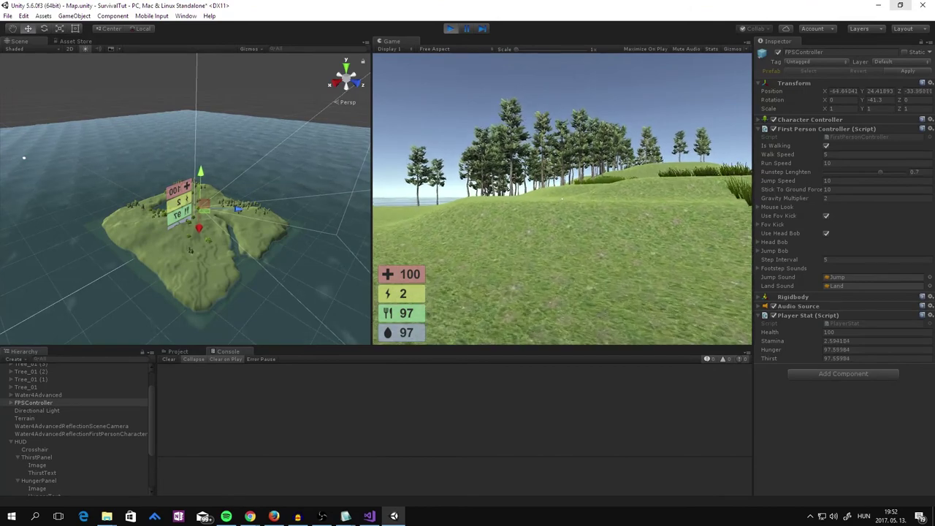
pyautogui.hotkey('shift', 'w')
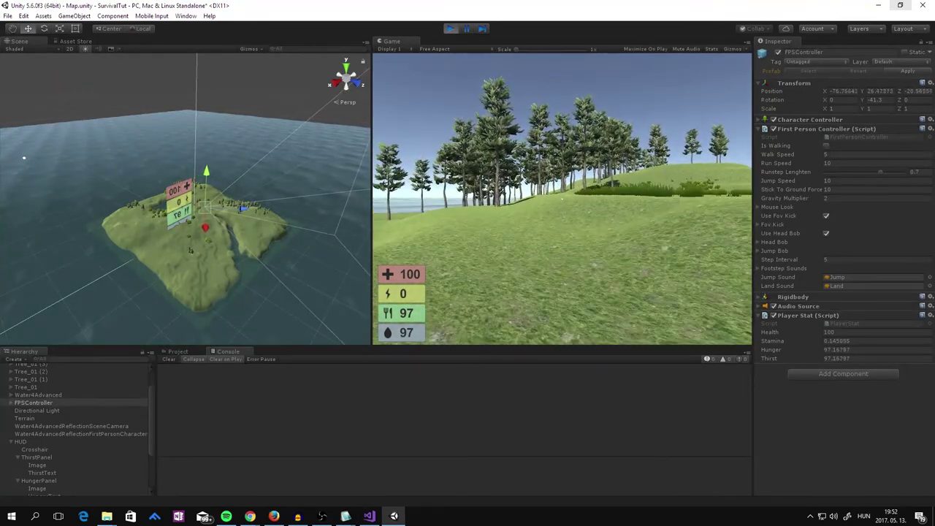
pyautogui.press('w')
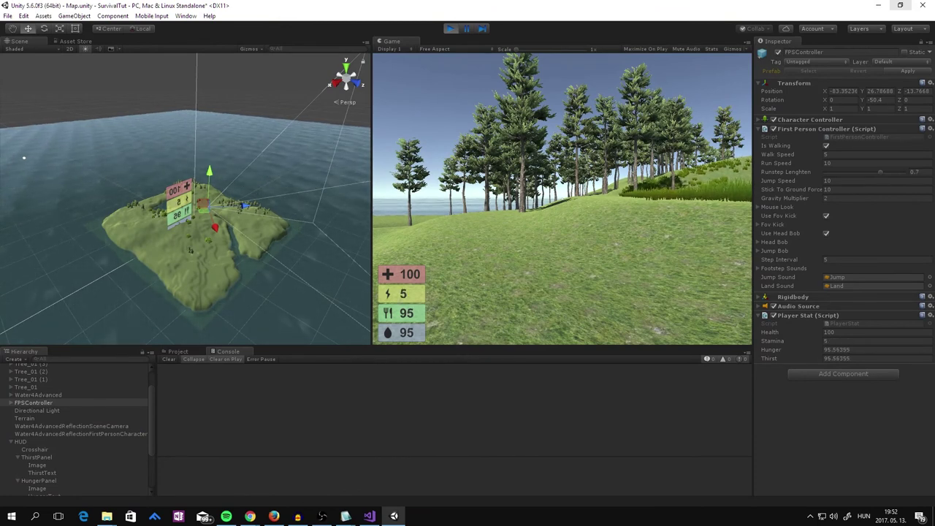
pyautogui.press('w')
pyautogui.hotkey('shift', 'w')
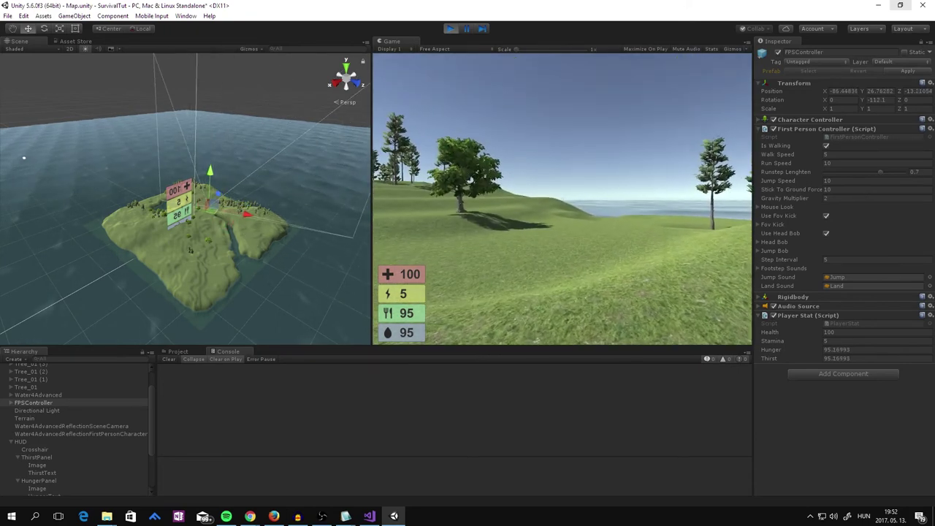
pyautogui.hotkey('shift', 'w')
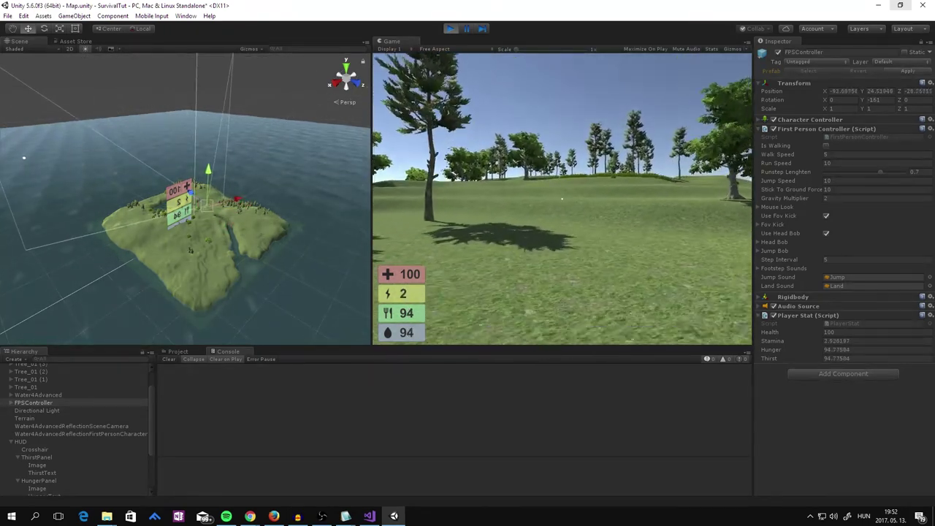
pyautogui.press('w')
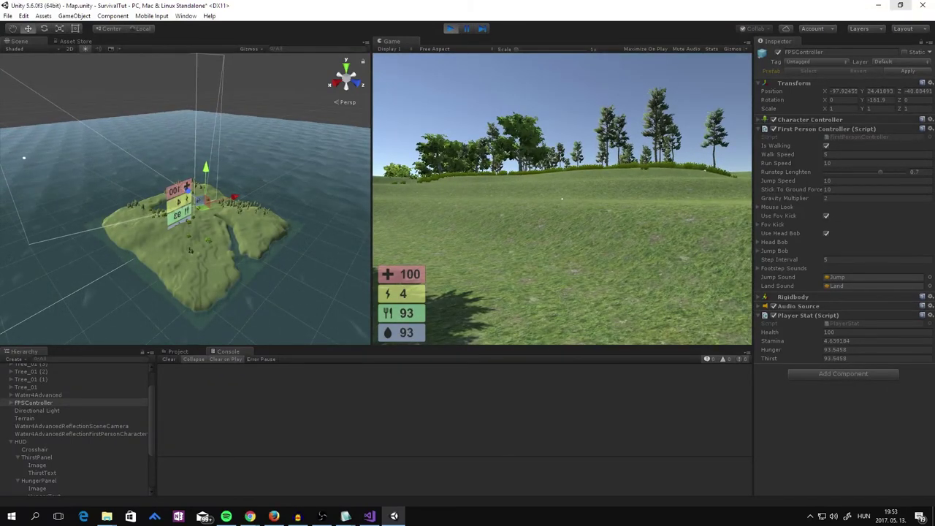
# Step: Sprint once more and walk, then exit play mode and return to PlayerStat.cs
pyautogui.hotkey('shift', 'w')
pyautogui.hotkey('shift', 'w')
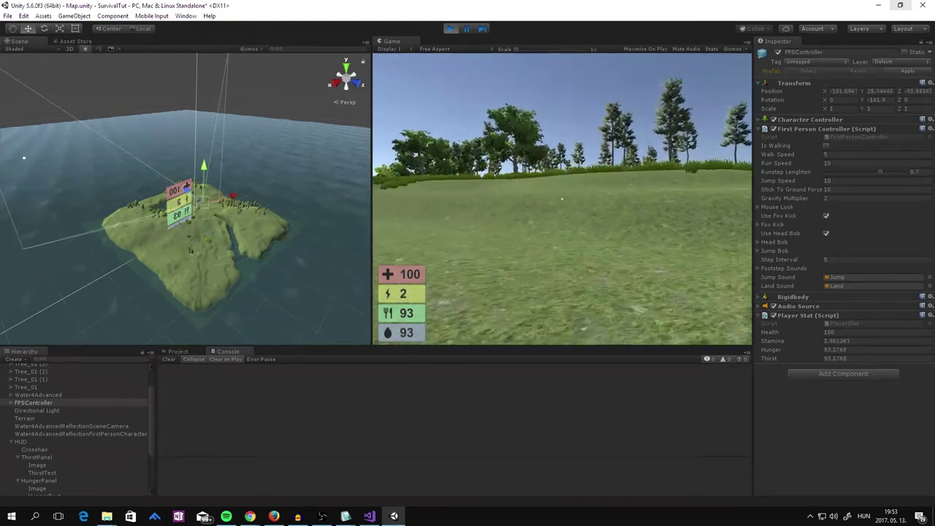
pyautogui.press('w')
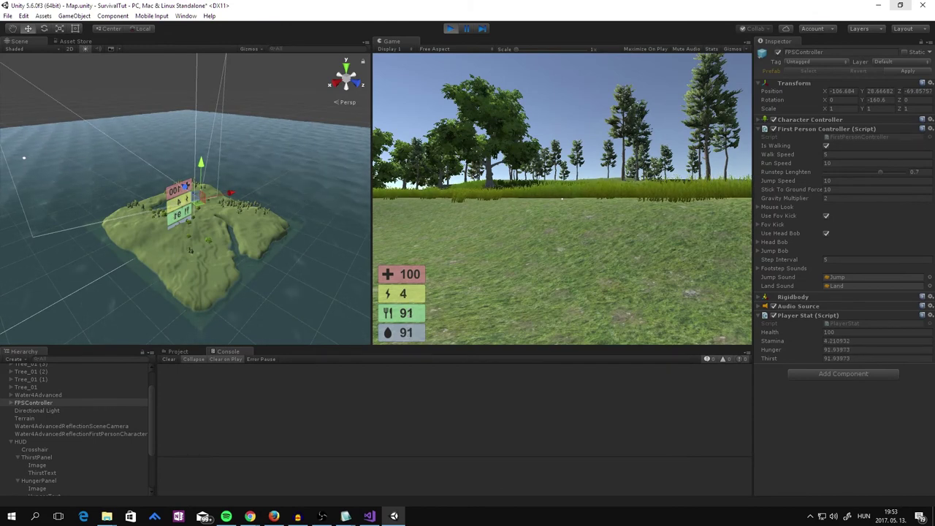
pyautogui.moveTo(561, 199)
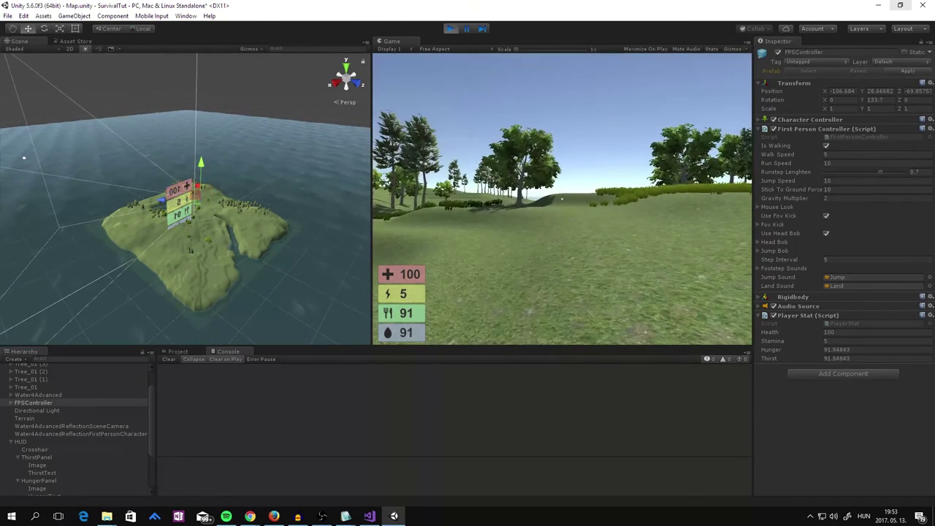
pyautogui.press('w')
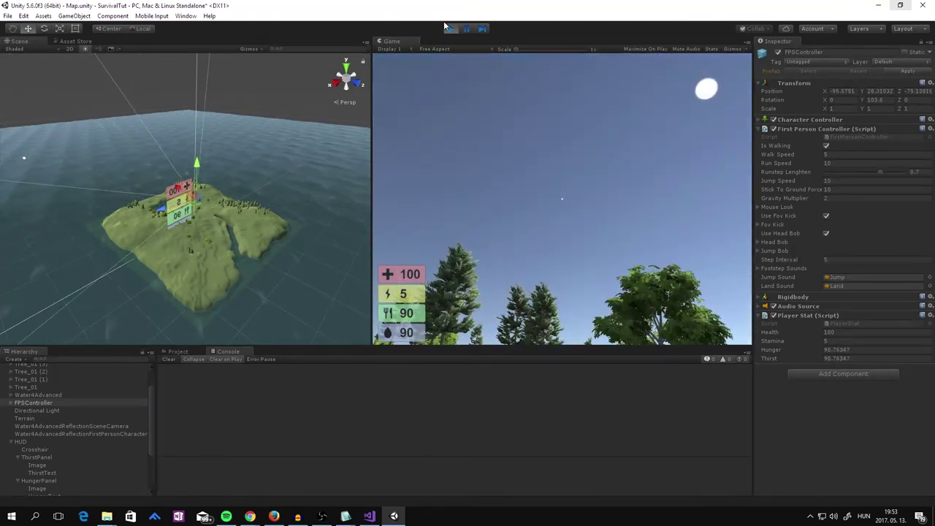
pyautogui.hotkey('ctrl', 'p')
pyautogui.click(369, 517)
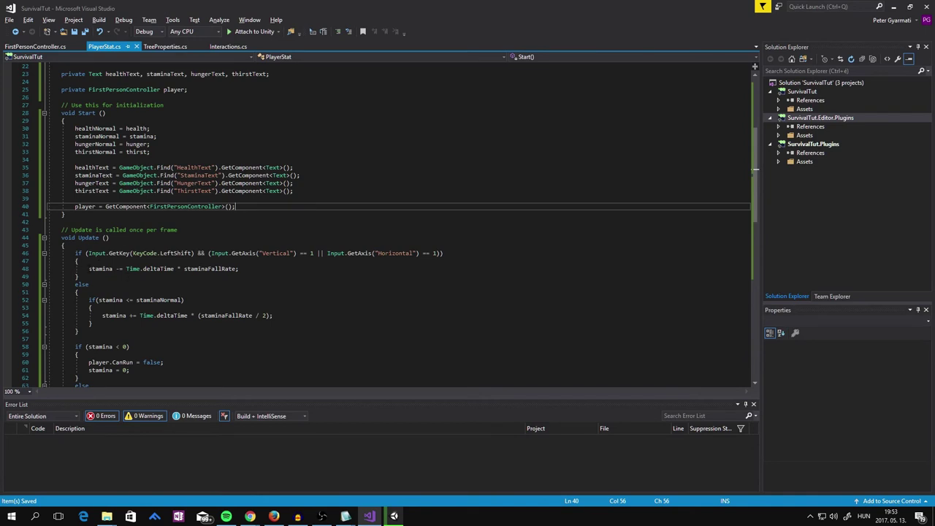
# Step: Start a new line beneath the stamina drain line in the sprint branch
pyautogui.moveTo(88, 268); pyautogui.dragTo(280, 276)
pyautogui.scroll(4, 276, 321)
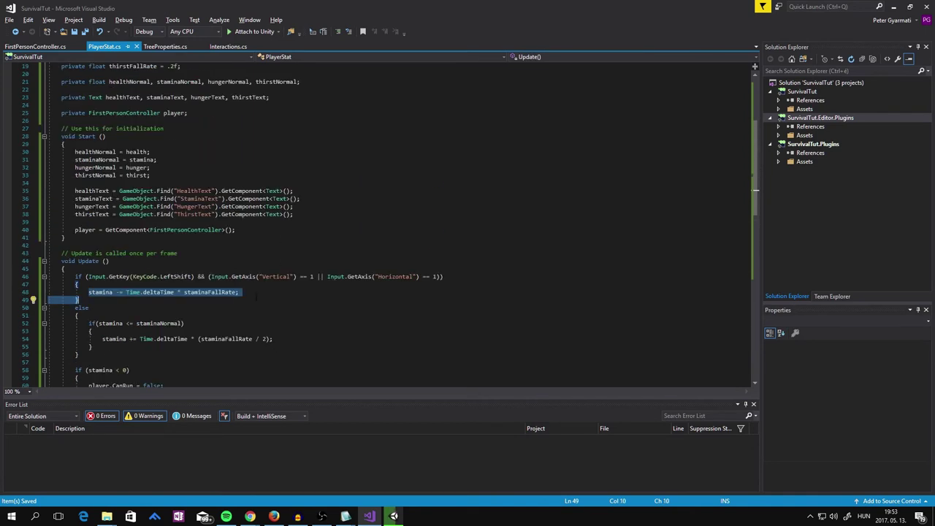
pyautogui.click(315, 292)
pyautogui.press('Return')
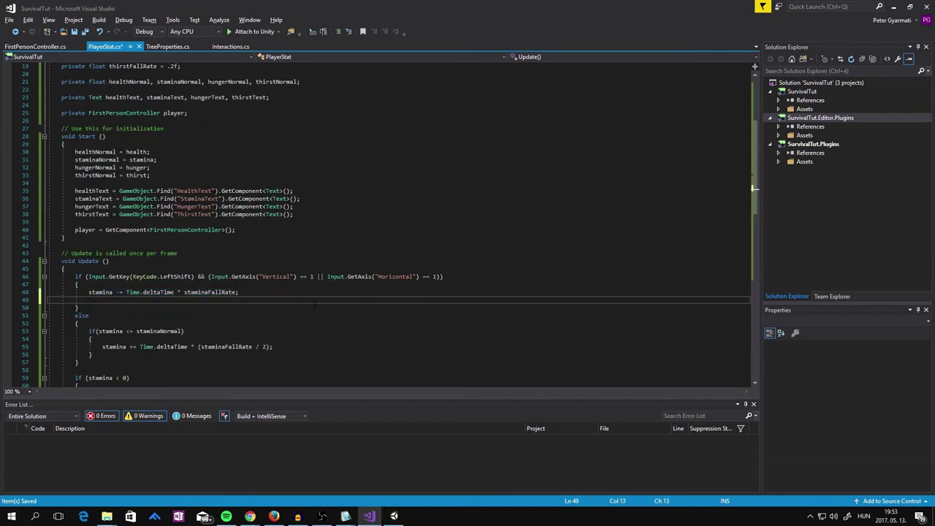
# Step: Write 'hunger -= Time.deltaTime * hungerFallRate * 2;' there using autocomplete, then select the hunger line
pyautogui.write('hun')
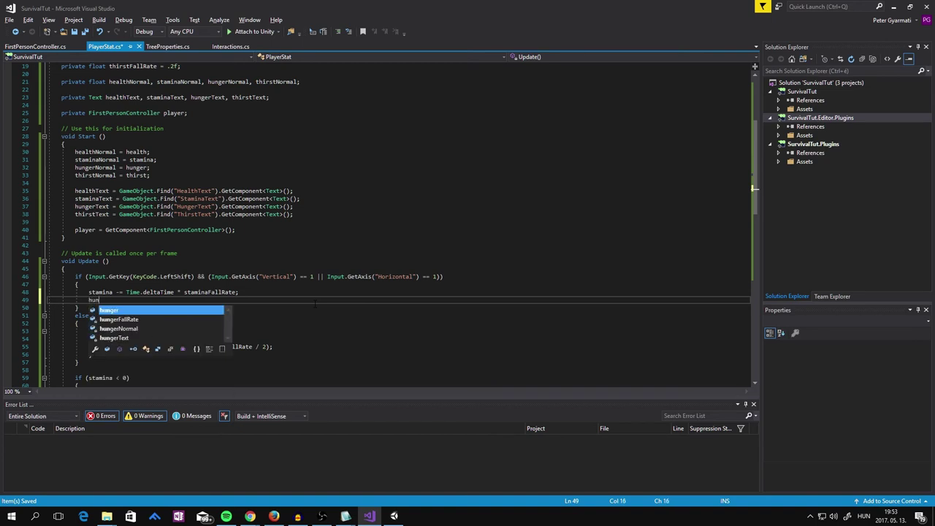
pyautogui.write('ger -=')
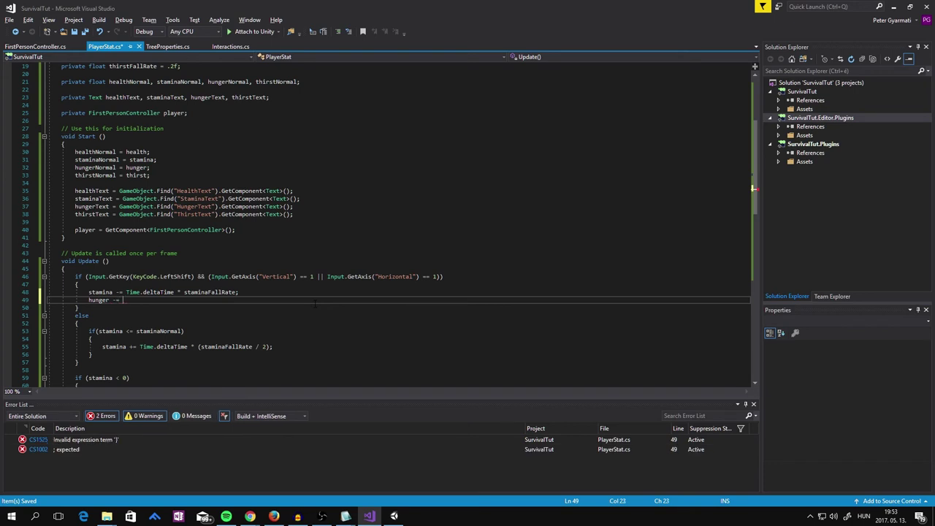
pyautogui.write(' T')
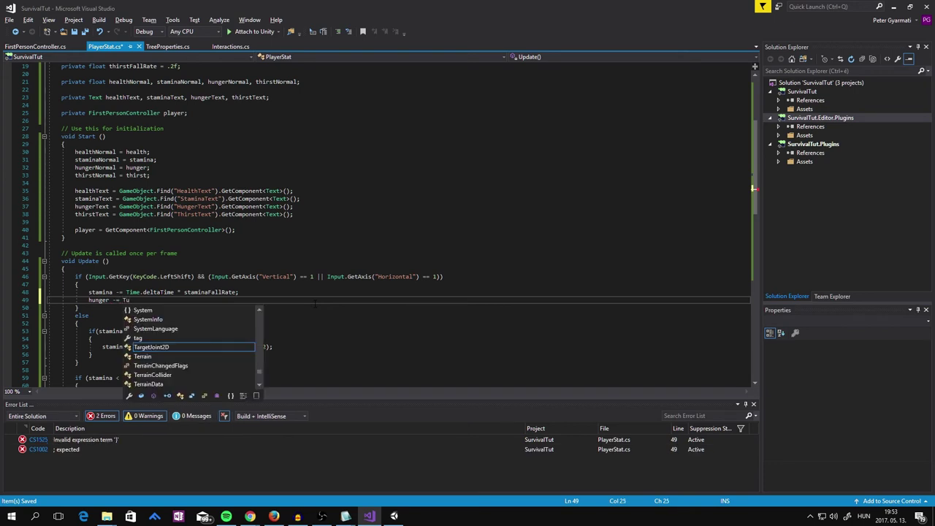
pyautogui.write('ime.')
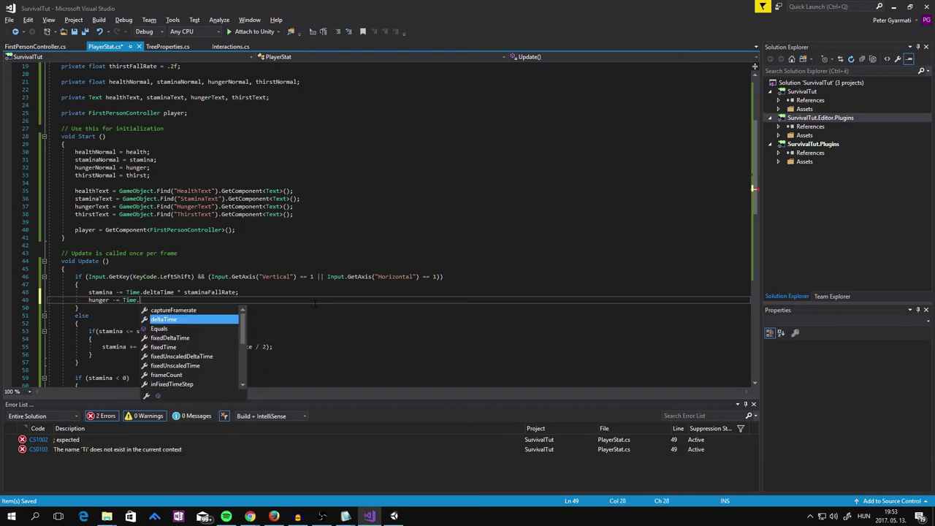
pyautogui.write('dw')
pyautogui.press('BackSpace')
pyautogui.press('Tab')
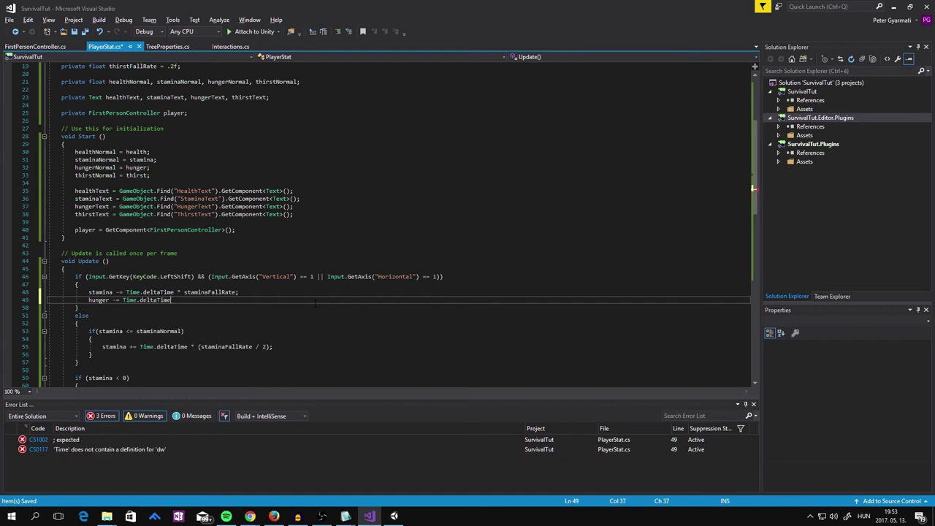
pyautogui.write('* ')
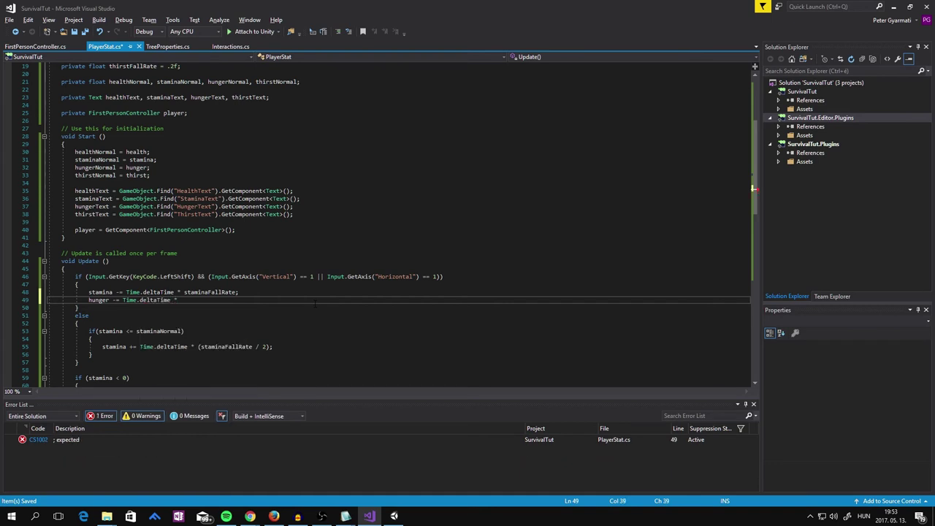
pyautogui.write('hu')
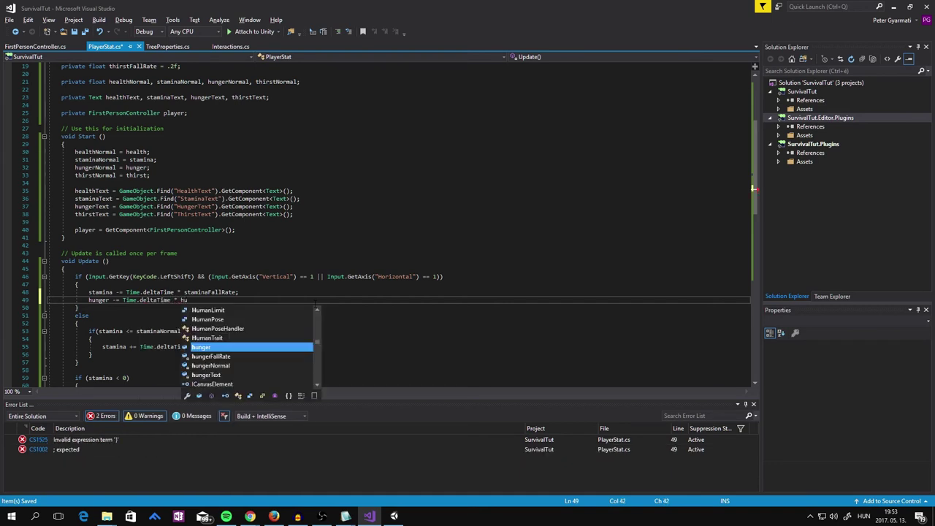
pyautogui.write('nger')
pyautogui.press('Down')
pyautogui.press('space')
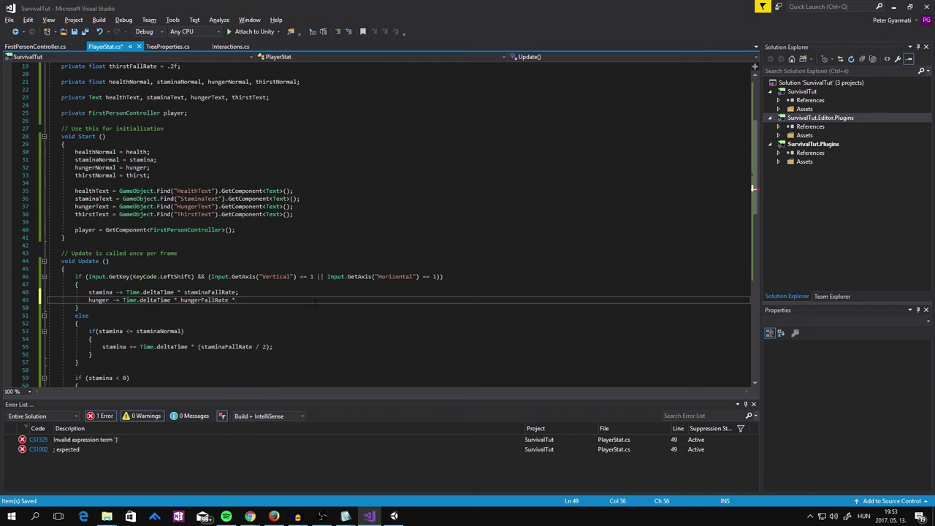
pyautogui.write('2;')
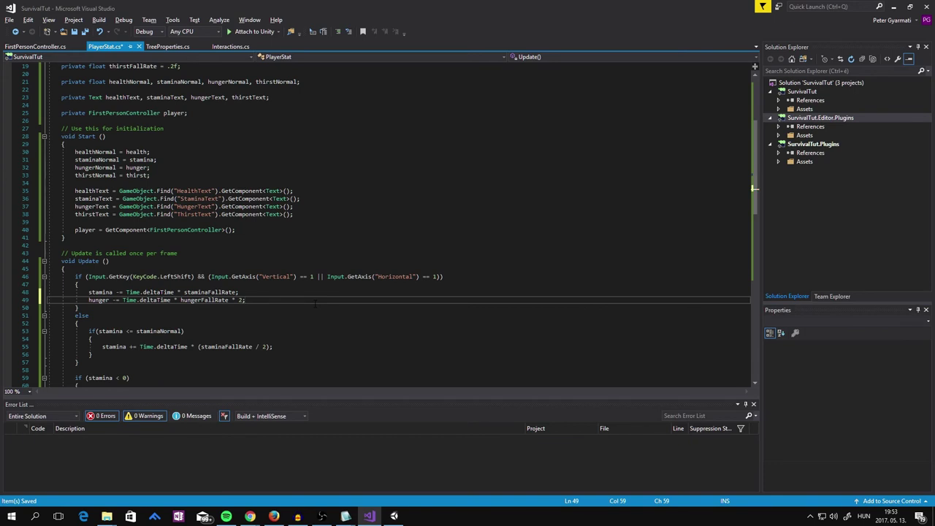
pyautogui.press('Left')
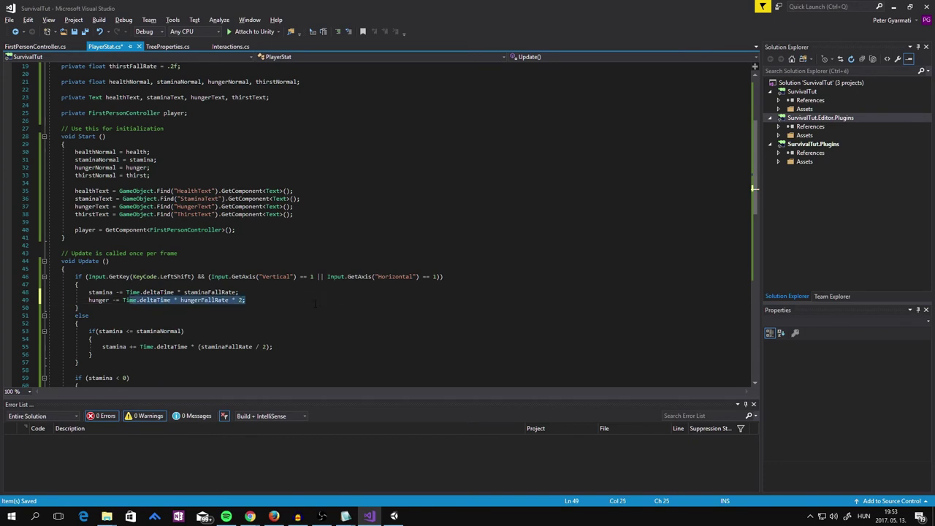
pyautogui.hotkey('shift', 'Left')
pyautogui.hotkey('shift', 'Left')
pyautogui.hotkey('shift', 'Left')
pyautogui.hotkey('shift', 'Left')
pyautogui.hotkey('shift', 'Left')
pyautogui.hotkey('shift', 'Left')
# Step: Paste the hunger line below and edit it into 'thirst -= Time.deltaTime * thirstFallRate * 2;'
pyautogui.press('End')
pyautogui.press('Return')
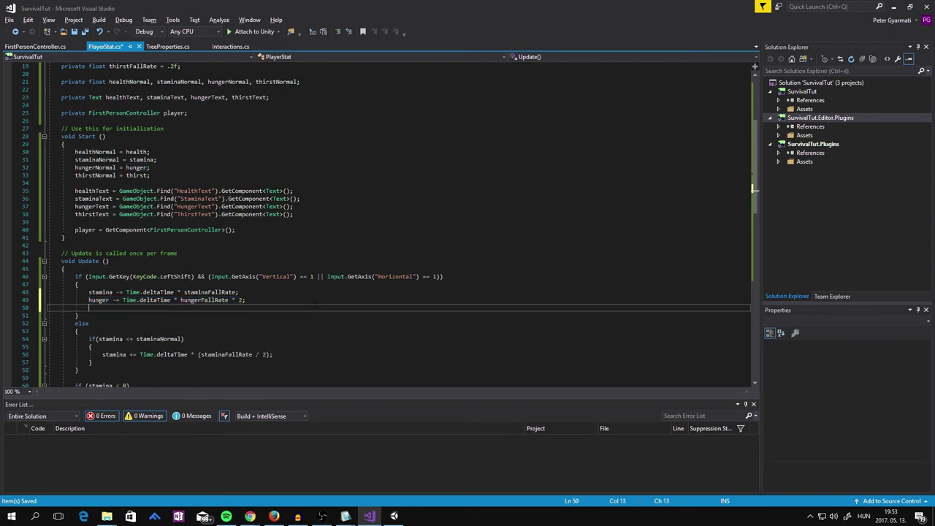
pyautogui.write('hunger -= Time.deltaTime * hungerFallRate * 2;')
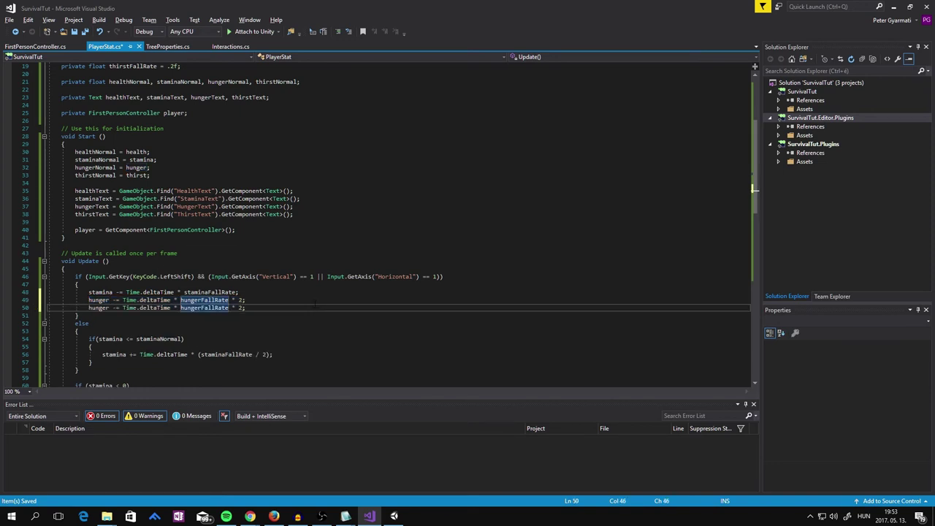
pyautogui.press('Left')
pyautogui.press('BackSpace')
pyautogui.press('BackSpace')
pyautogui.press('BackSpace')
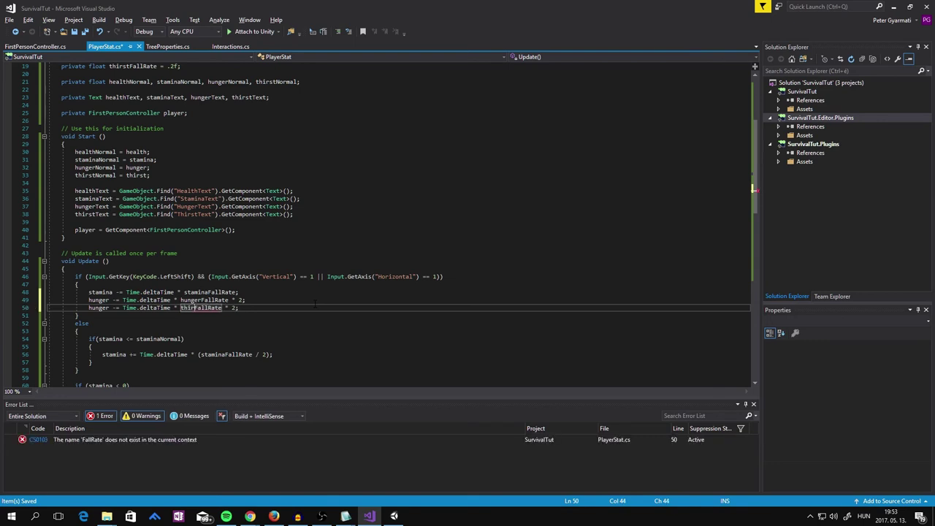
pyautogui.write('st')
pyautogui.press('Left')
pyautogui.press('Left')
pyautogui.press('Left')
pyautogui.press('Left')
pyautogui.press('Left')
pyautogui.press('Left')
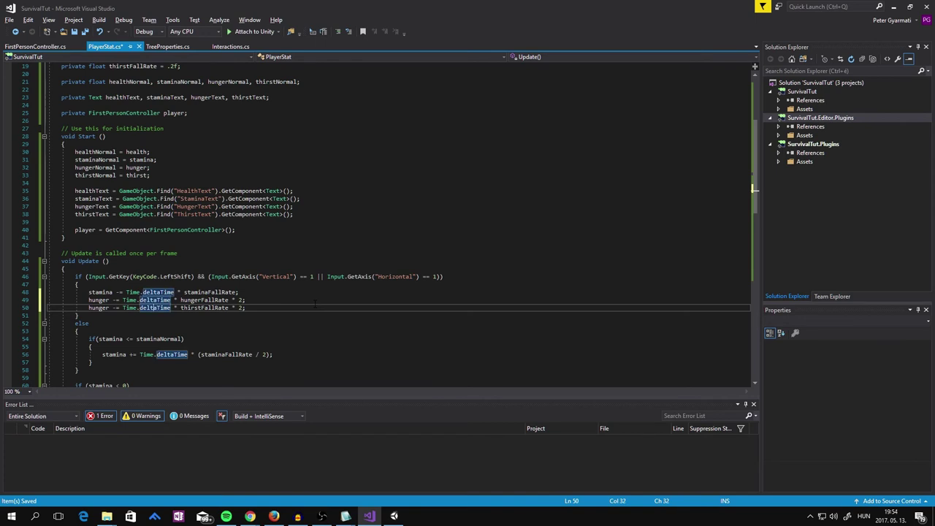
pyautogui.press('Left')
pyautogui.press('Left')
pyautogui.press('Left')
pyautogui.press('BackSpace')
pyautogui.press('BackSpace')
pyautogui.press('BackSpace')
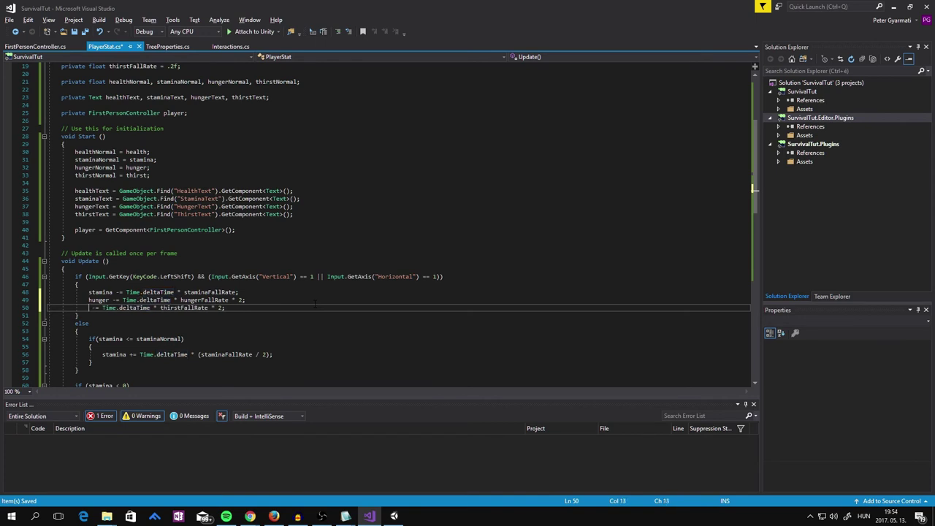
pyautogui.write('thirst')
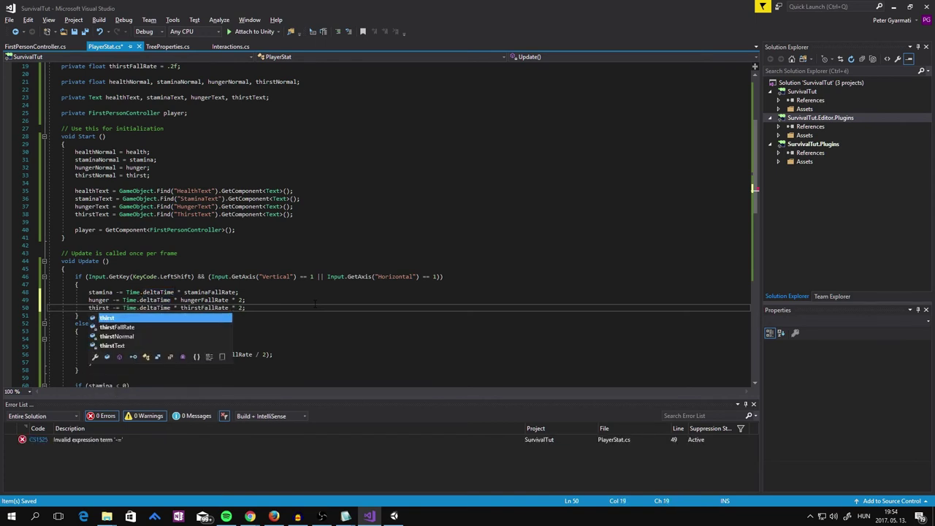
pyautogui.press('Escape')
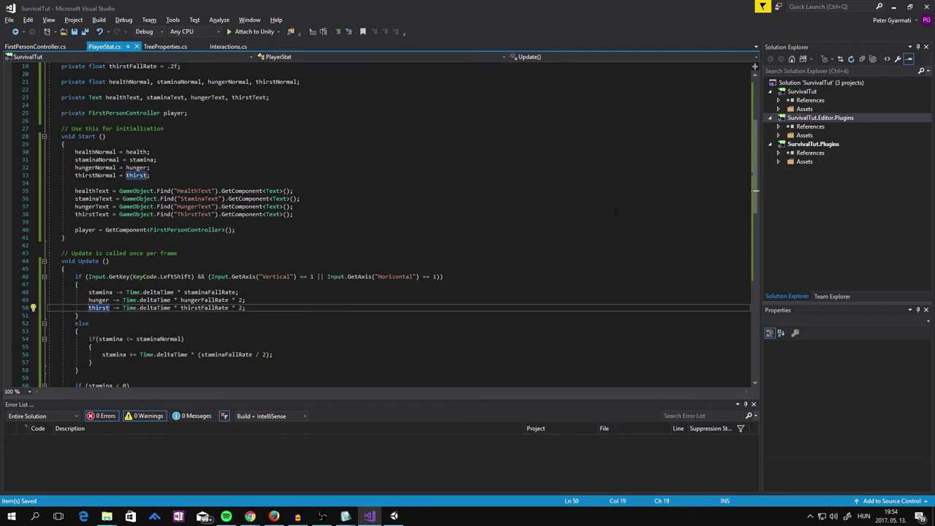
# Step: Play-test in Unity, sprinting until stamina empties and walking to recover while hunger and thirst drop
pyautogui.click(893, 6)
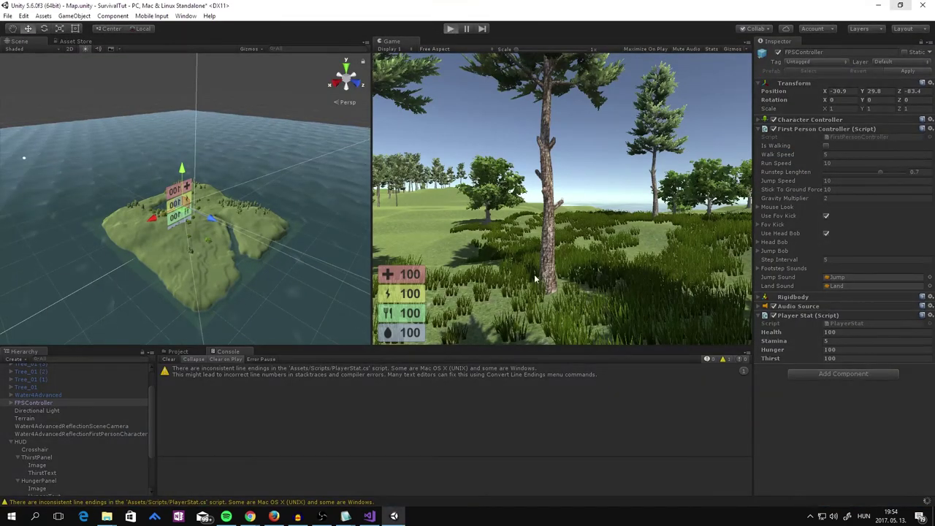
pyautogui.hotkey('ctrl', 'p')
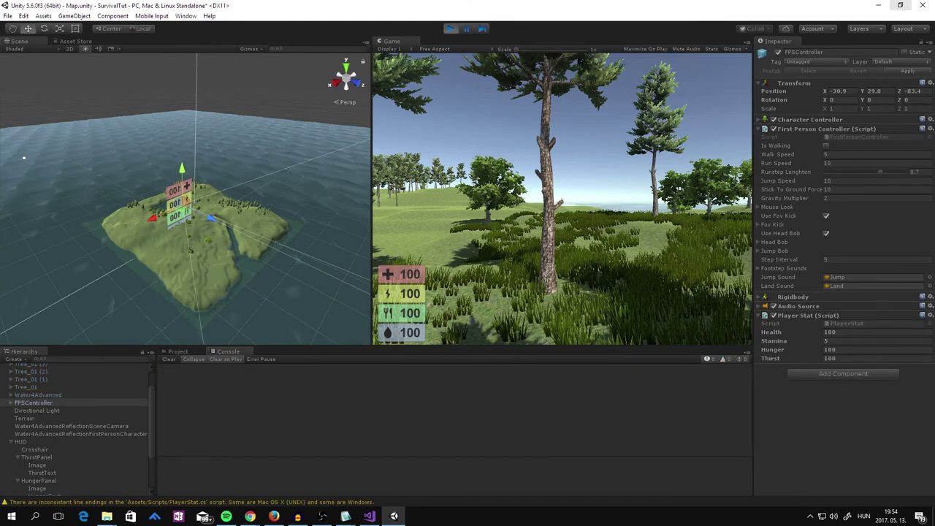
pyautogui.hotkey('shift', 'w')
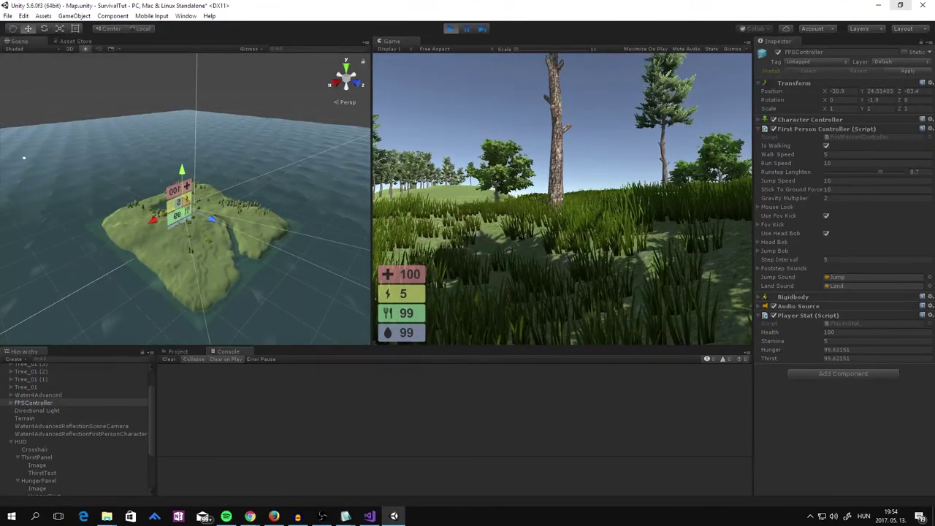
pyautogui.hotkey('shift', 'w')
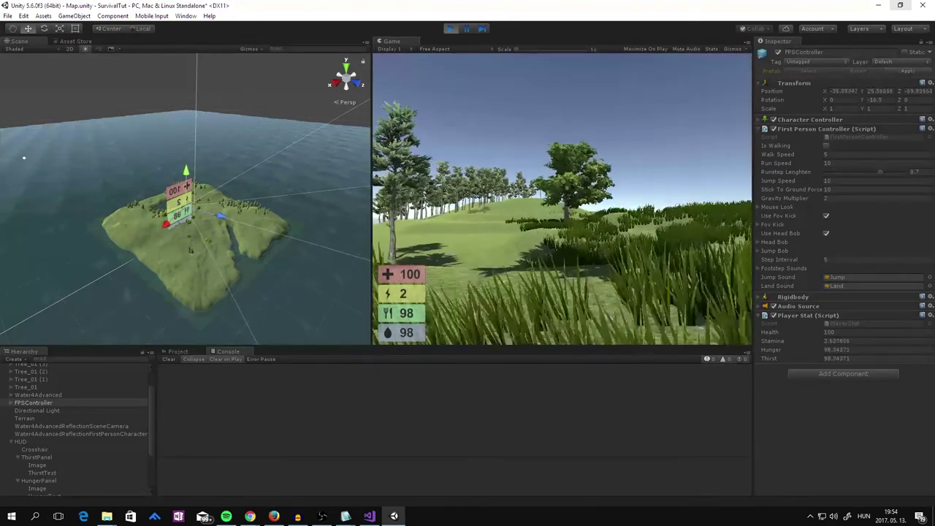
pyautogui.press('w')
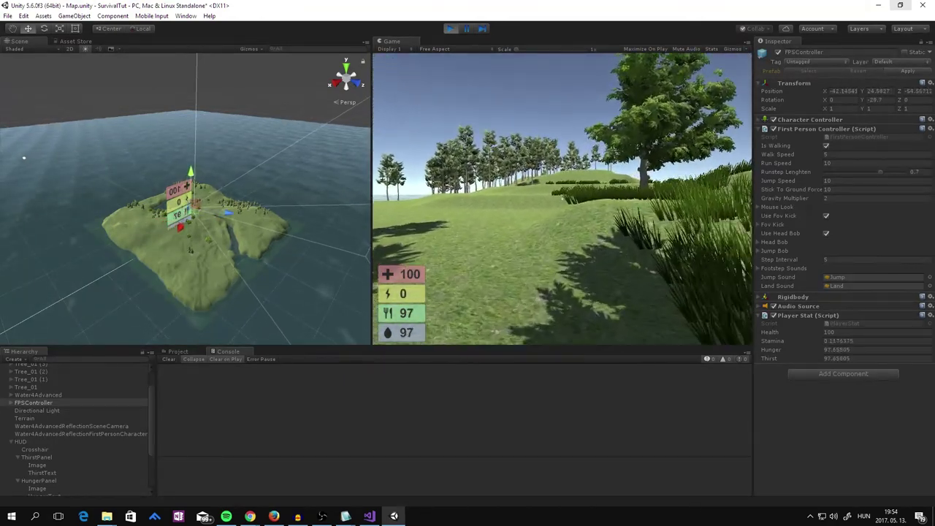
pyautogui.press('w')
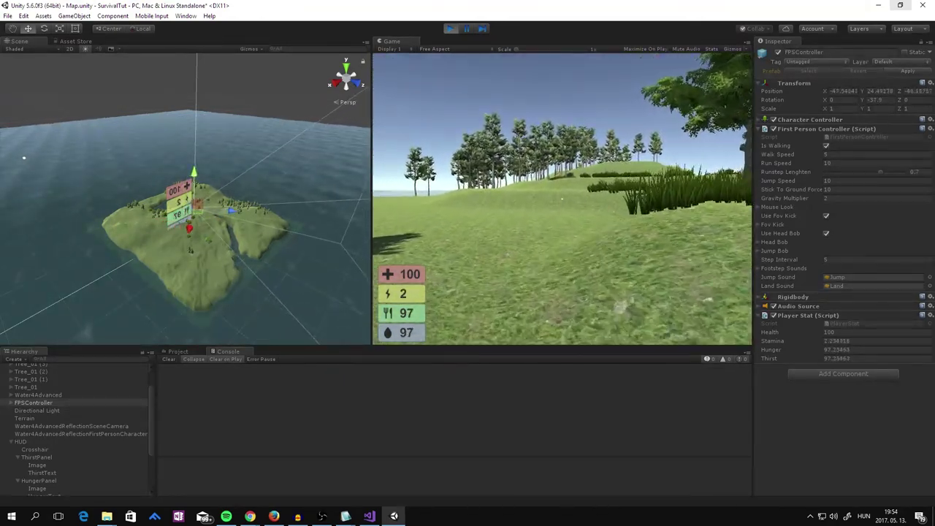
pyautogui.press('w')
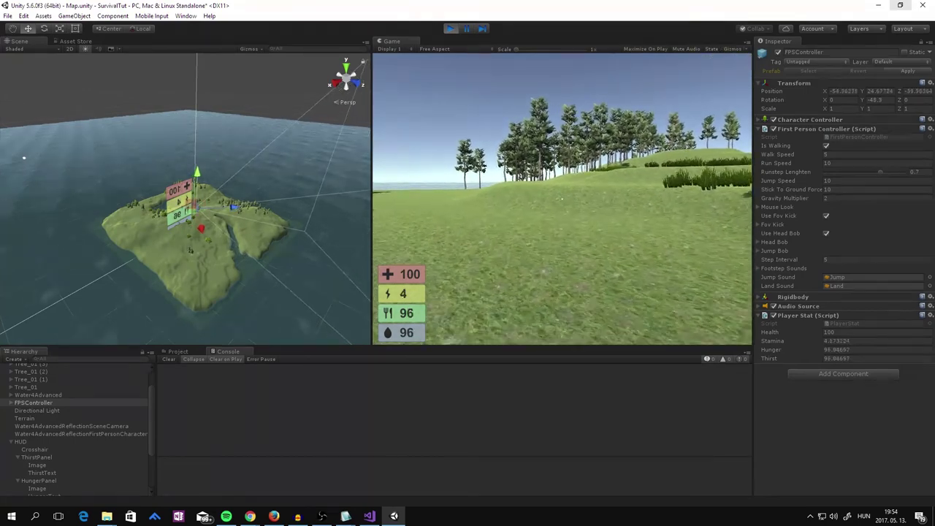
pyautogui.press('w')
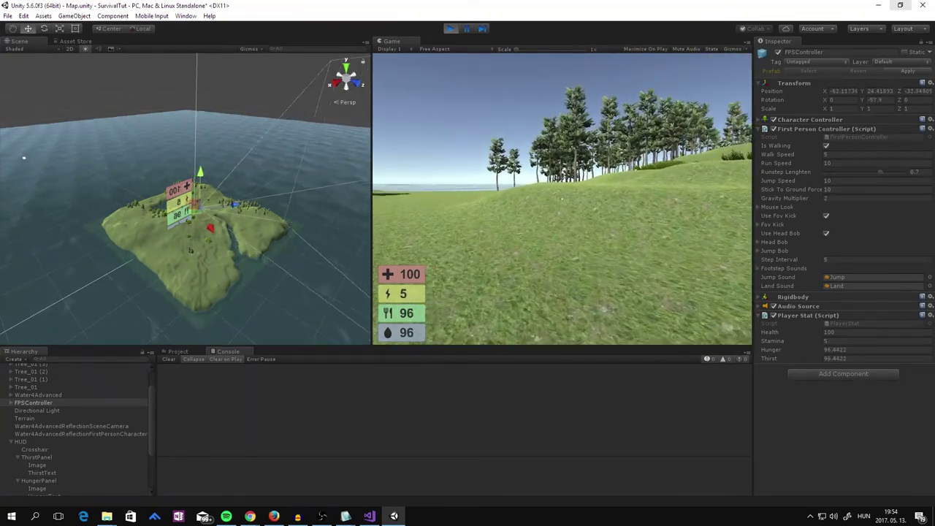
pyautogui.press('w')
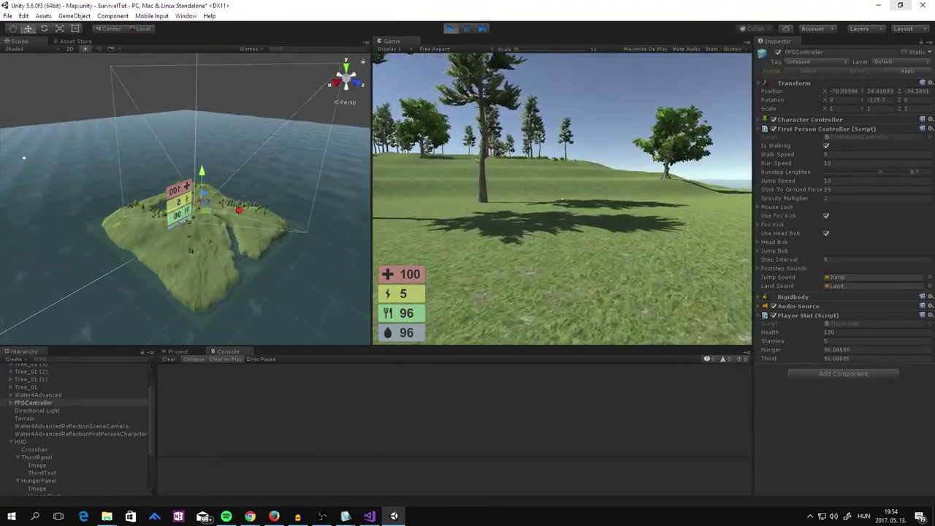
pyautogui.hotkey('shift', 'w')
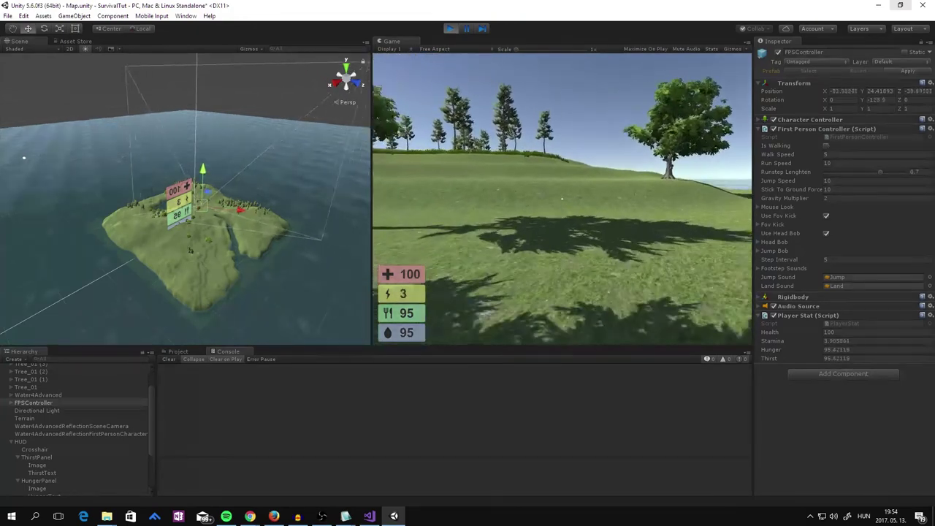
pyautogui.press('w')
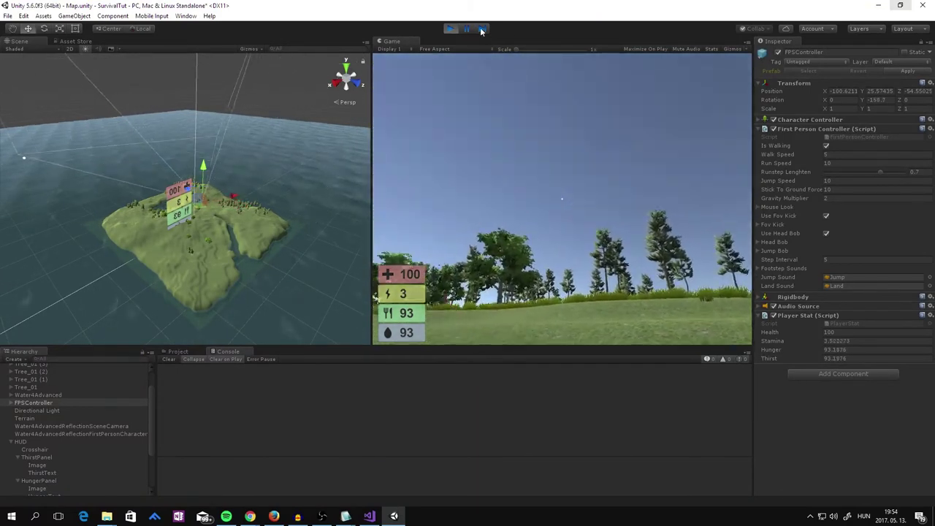
# Step: Stop play mode, set Player Stat Stamina to 20, and start play again
pyautogui.click(451, 29)
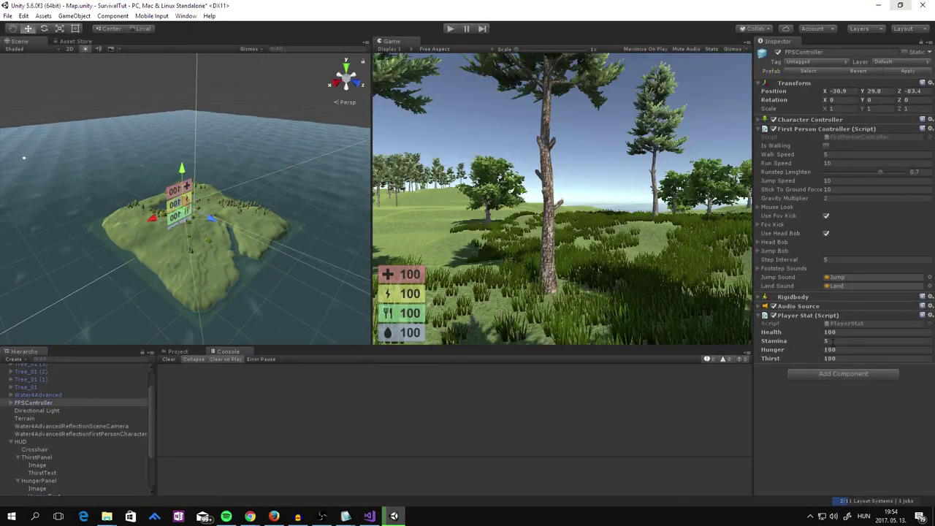
pyautogui.click(836, 340)
pyautogui.write('20')
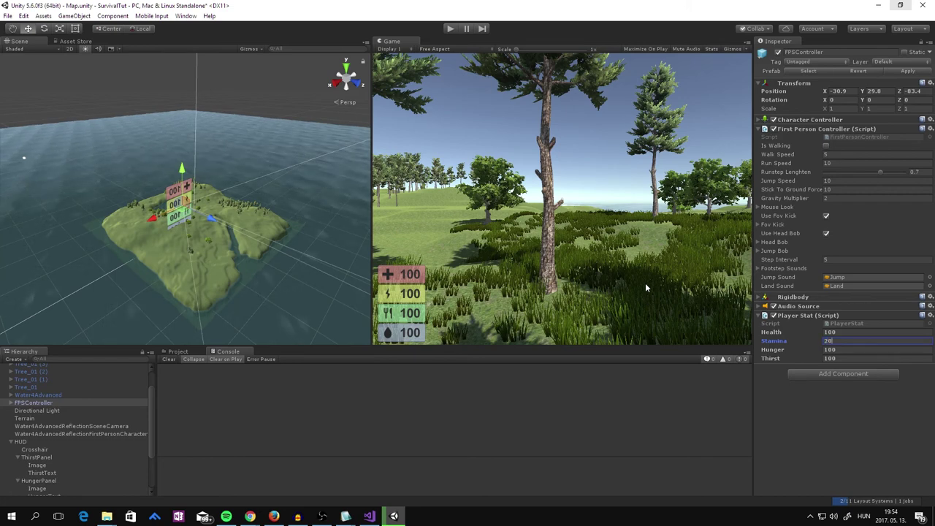
pyautogui.click(448, 30)
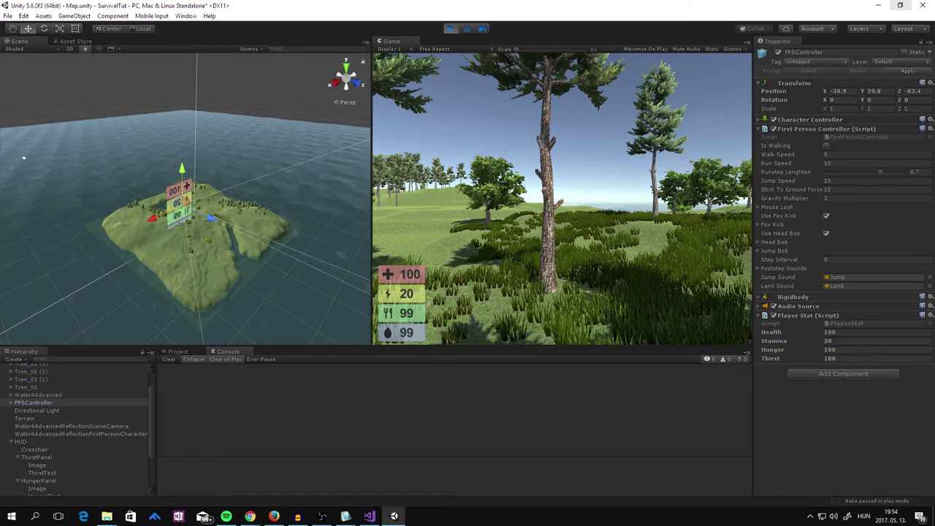
# Step: Walk, then sprint until stamina drops to 2 and hunger and thirst reach 91; stop play mode
pyautogui.press('w')
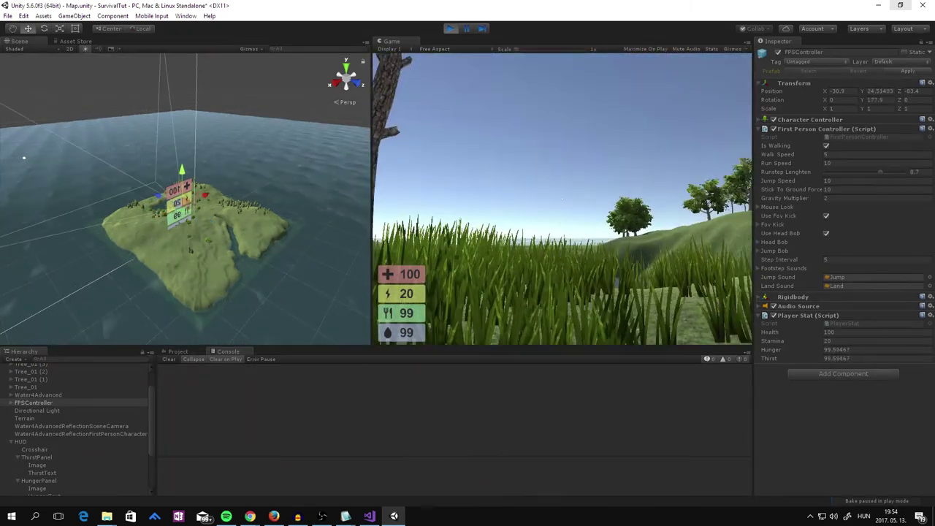
pyautogui.moveTo(561, 198)
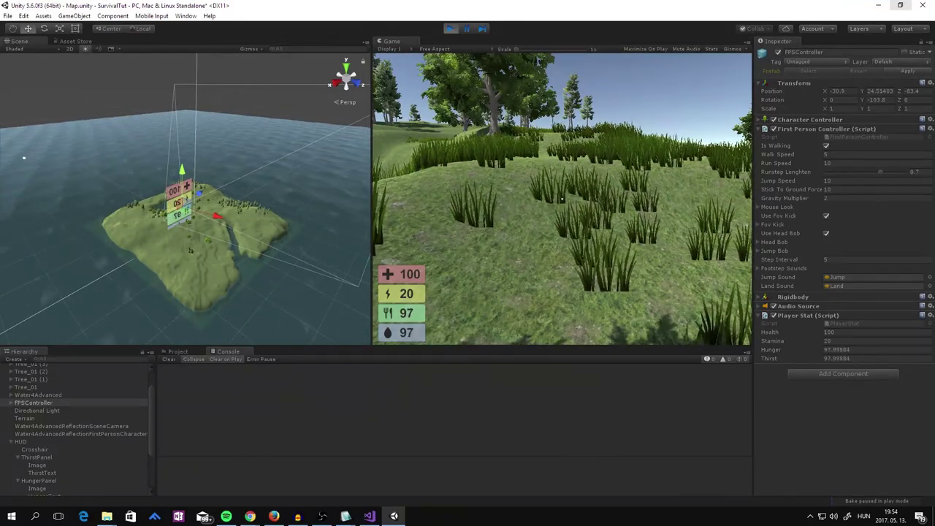
pyautogui.hotkey('shift', 'w')
pyautogui.hotkey('shift', 'w')
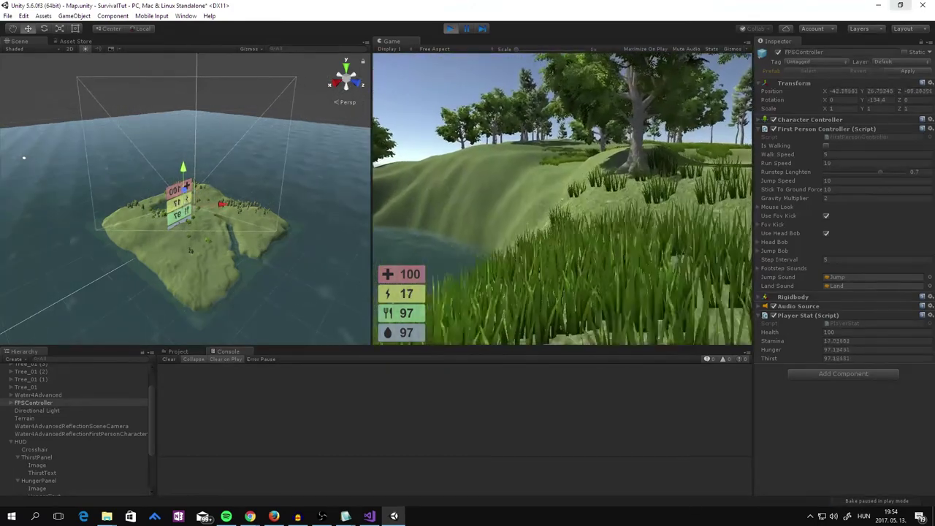
pyautogui.hotkey('shift', 'w')
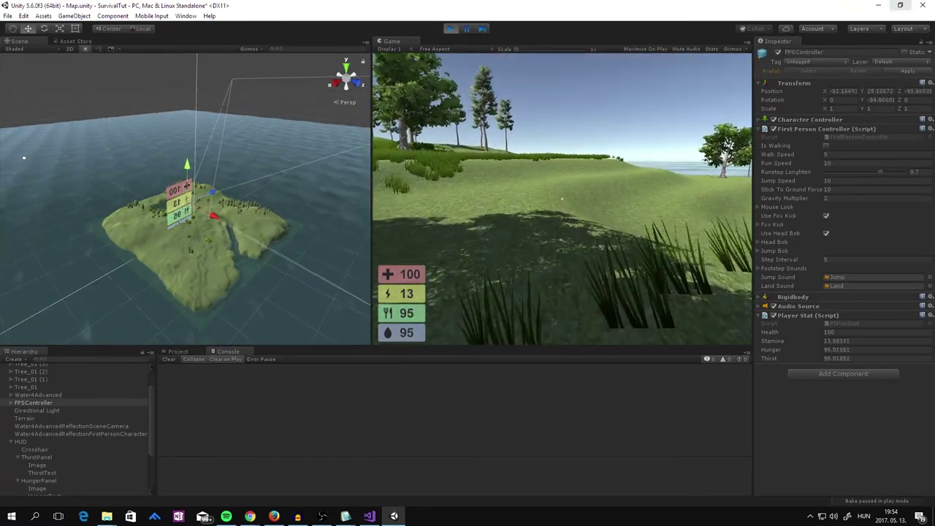
pyautogui.hotkey('shift', 'w')
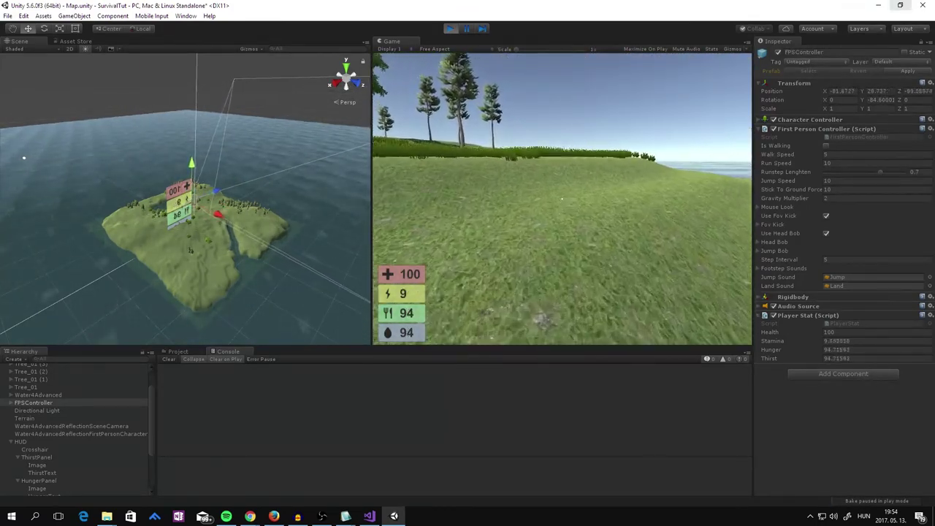
pyautogui.hotkey('shift', 'w')
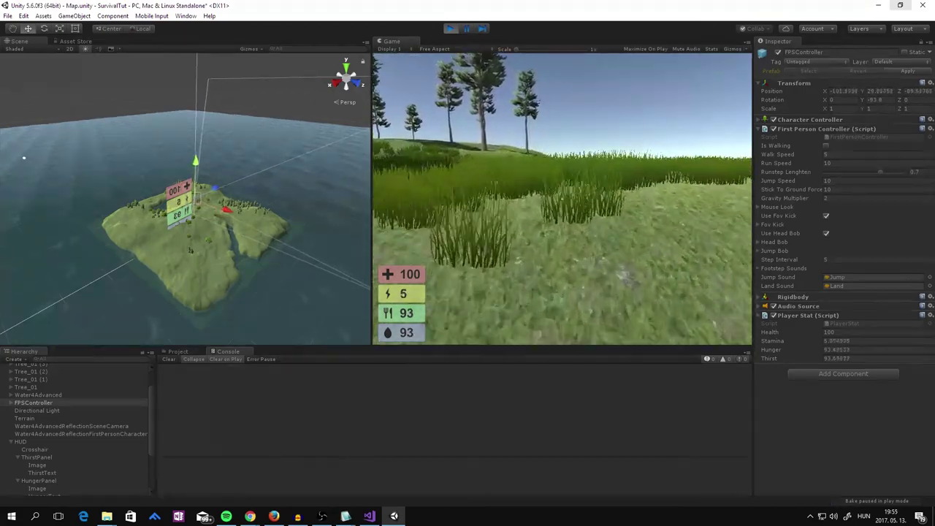
pyautogui.hotkey('shift', 'w')
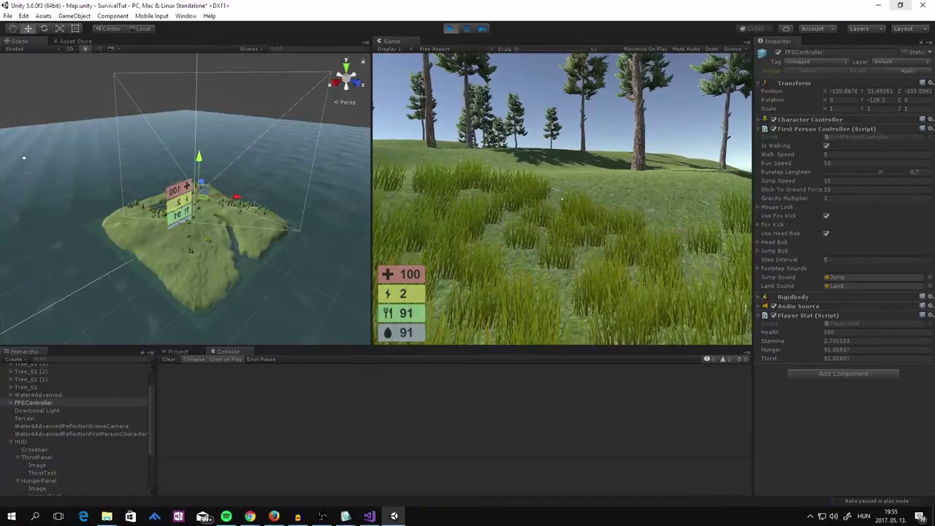
pyautogui.hotkey('ctrl', 'p')
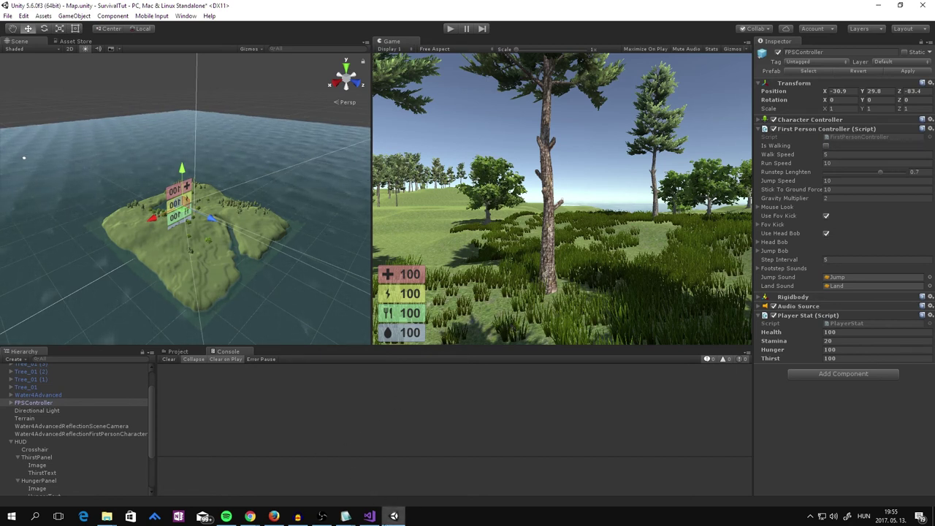
pyautogui.moveTo(393, 515)
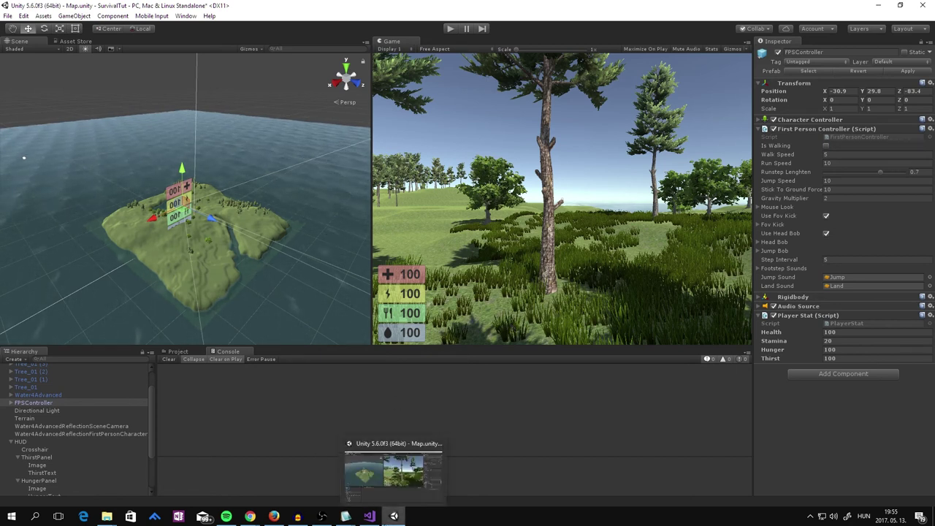
pyautogui.click(369, 516)
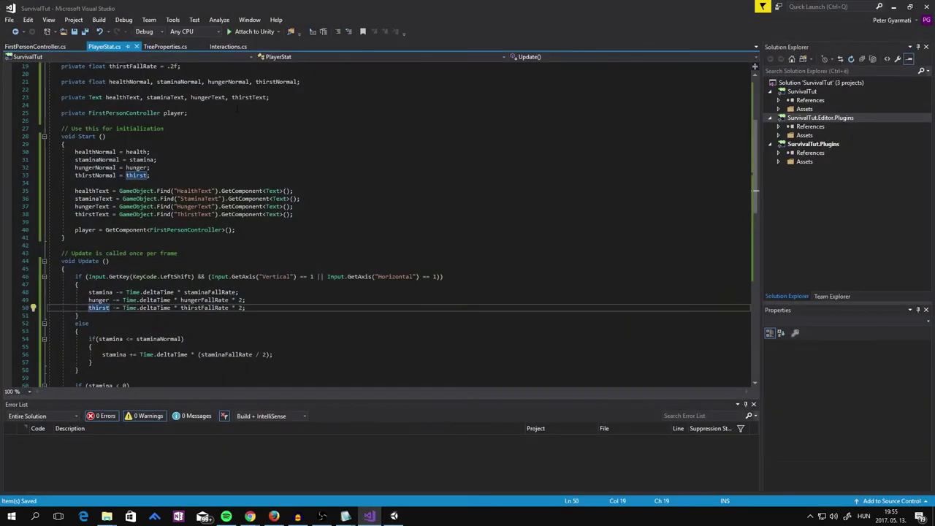
pyautogui.click(394, 516)
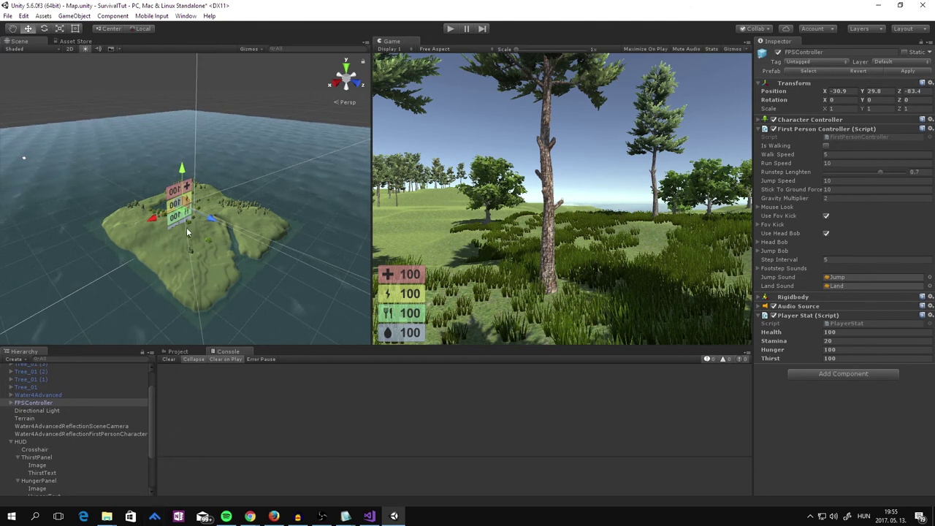
# Step: Zoom the Scene view in on the island and pan toward the HUD panels
pyautogui.scroll(2, 186, 227)
pyautogui.scroll(2, 186, 227)
pyautogui.scroll(2, 192, 237)
pyautogui.scroll(2, 204, 250)
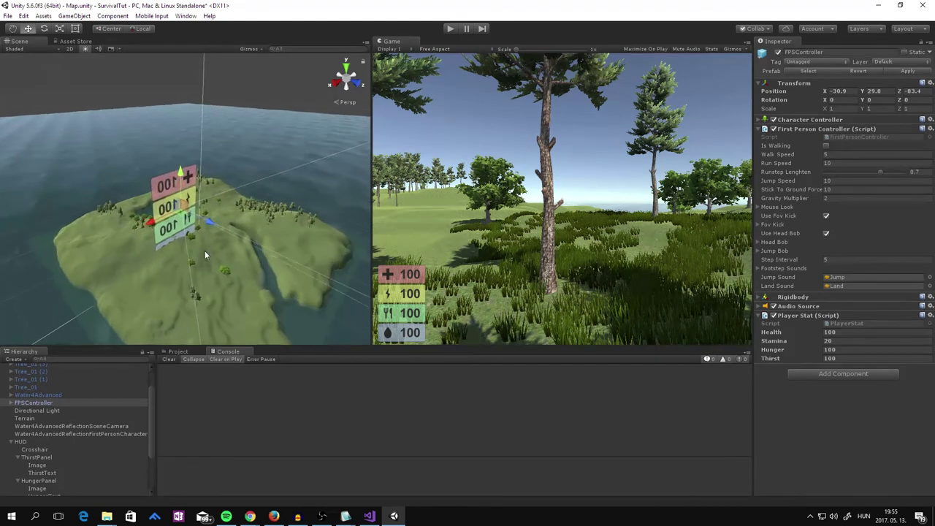
pyautogui.scroll(2, 204, 254)
pyautogui.scroll(1, 203, 256)
pyautogui.scroll(1, 201, 256)
pyautogui.moveTo(199, 255); pyautogui.dragTo(197, 252, button='middle')
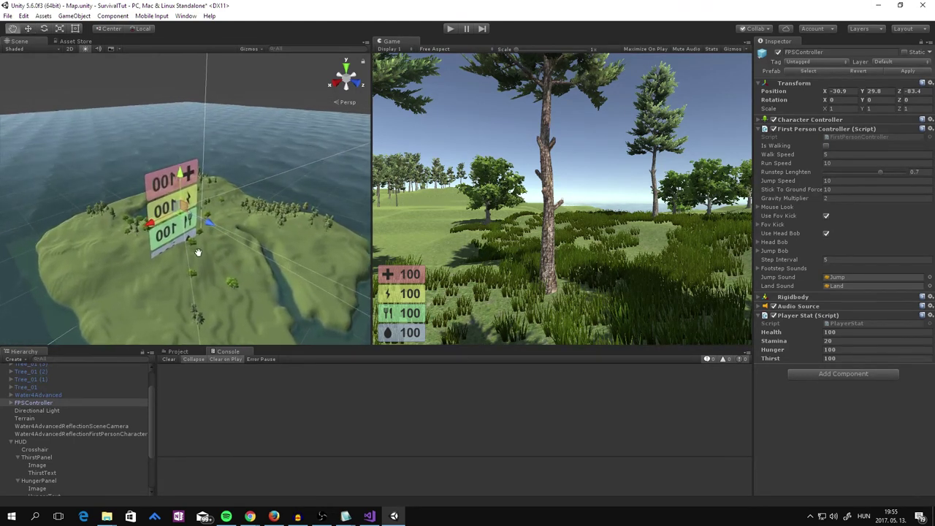
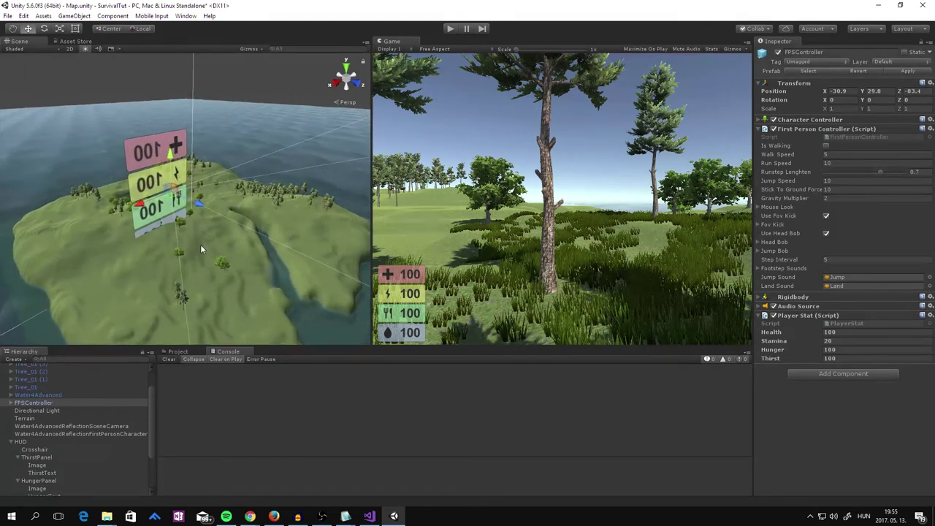
# Step: Align the FPSController with the Scene view, placing it at 214.489, 199.212, 208.519 above the island
pyautogui.scroll(1, 201, 243)
pyautogui.scroll(1, 200, 244)
pyautogui.scroll(1, 198, 245)
pyautogui.scroll(1, 197, 245)
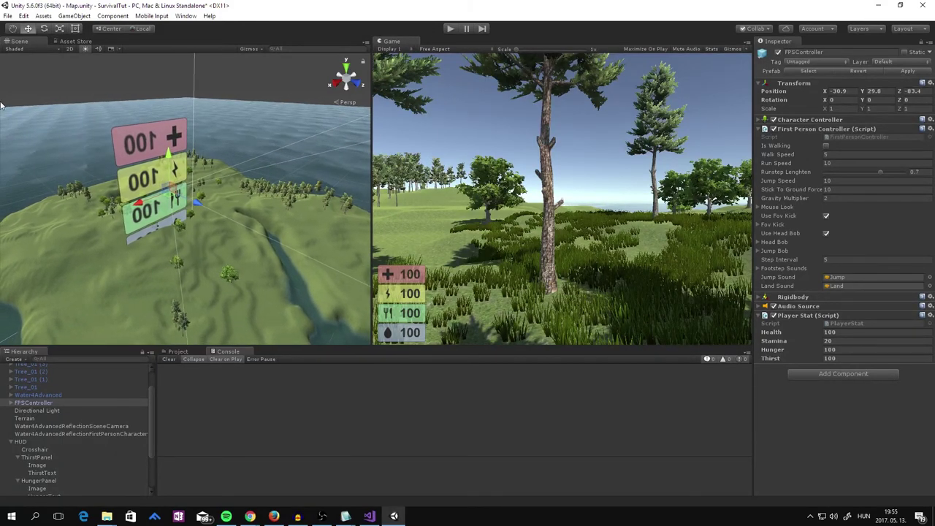
pyautogui.click(34, 404)
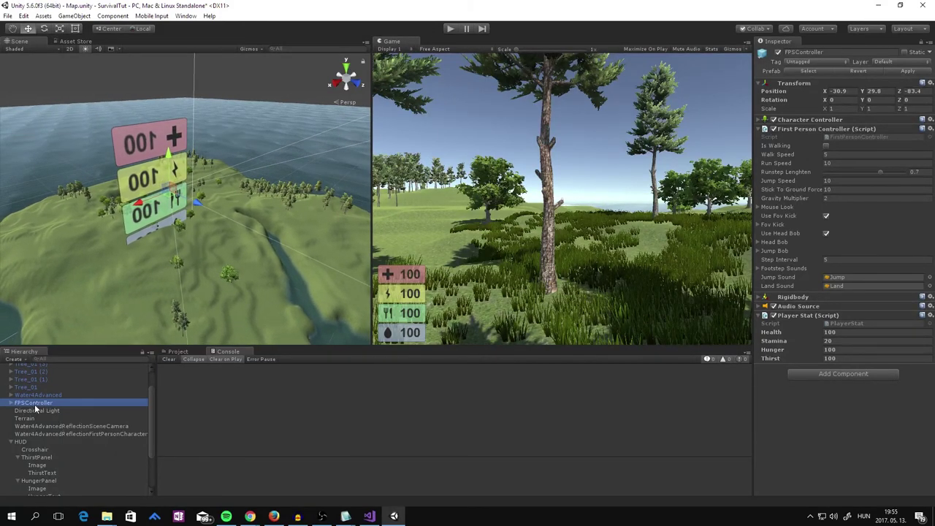
pyautogui.click(46, 16)
pyautogui.click(56, 232)
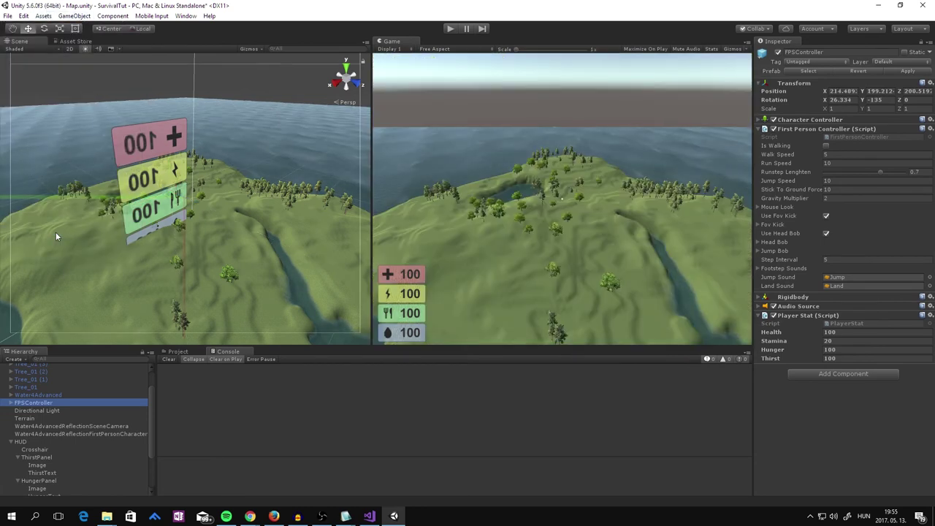
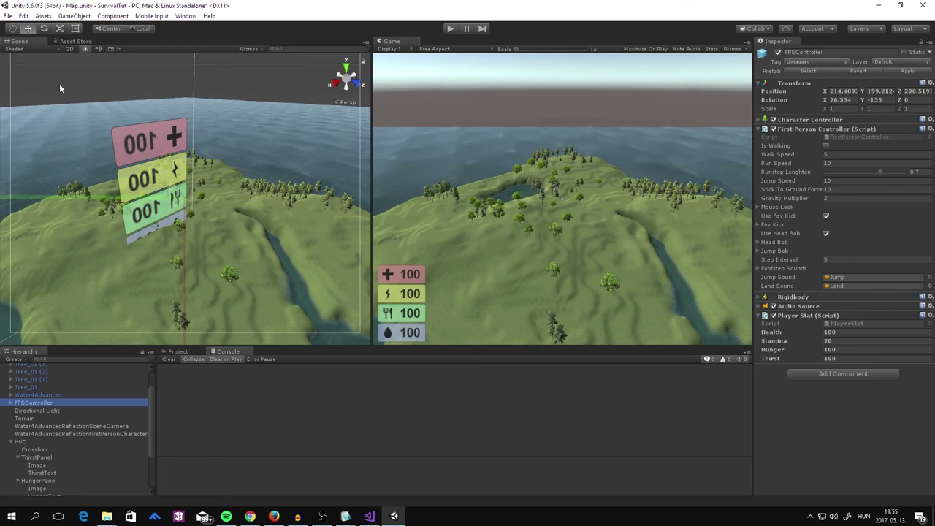
# Step: Undo the FPSController's last move, then frame and orbit the Scene view on it among the trees
pyautogui.hotkey('ctrl', 'z')
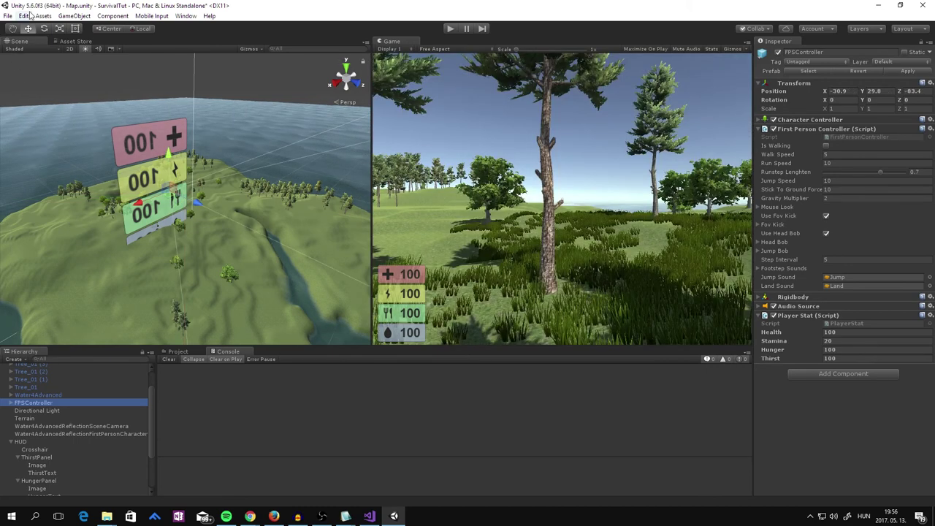
pyautogui.scroll(2, 19, 406)
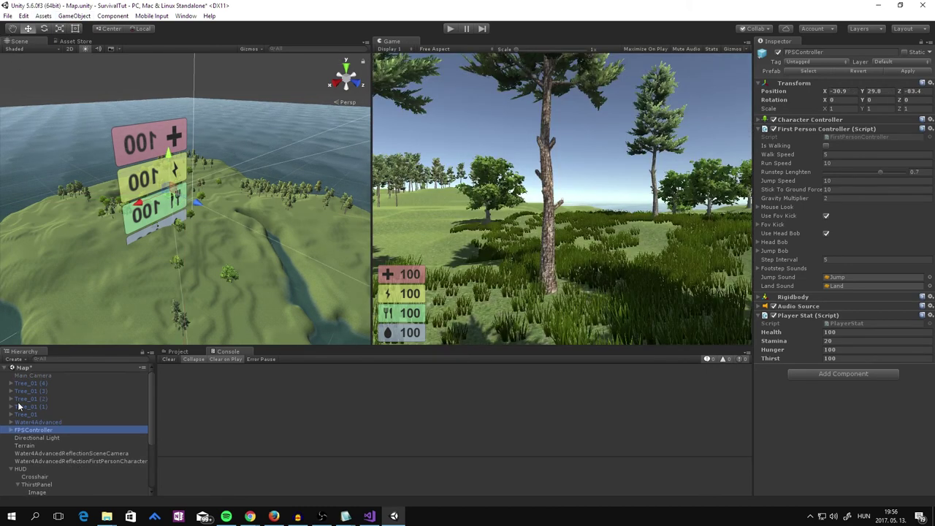
pyautogui.click(75, 16)
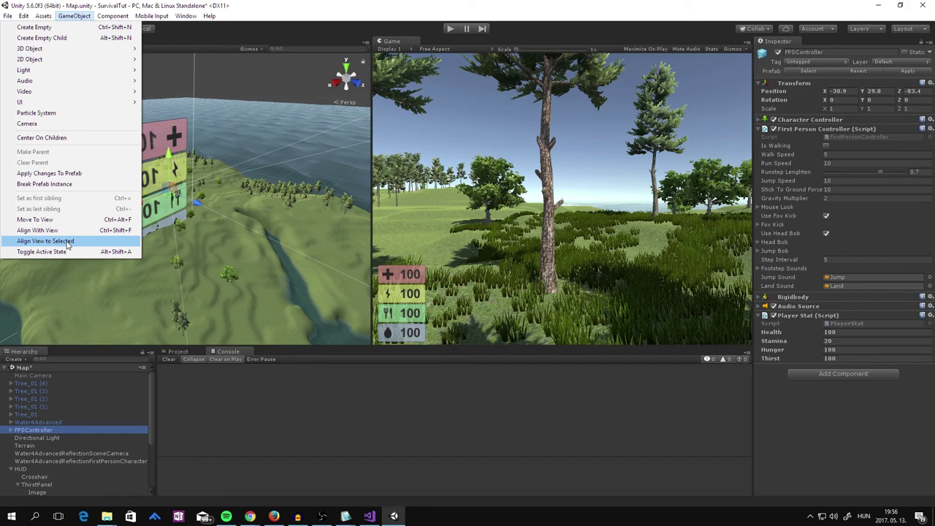
pyautogui.click(67, 242)
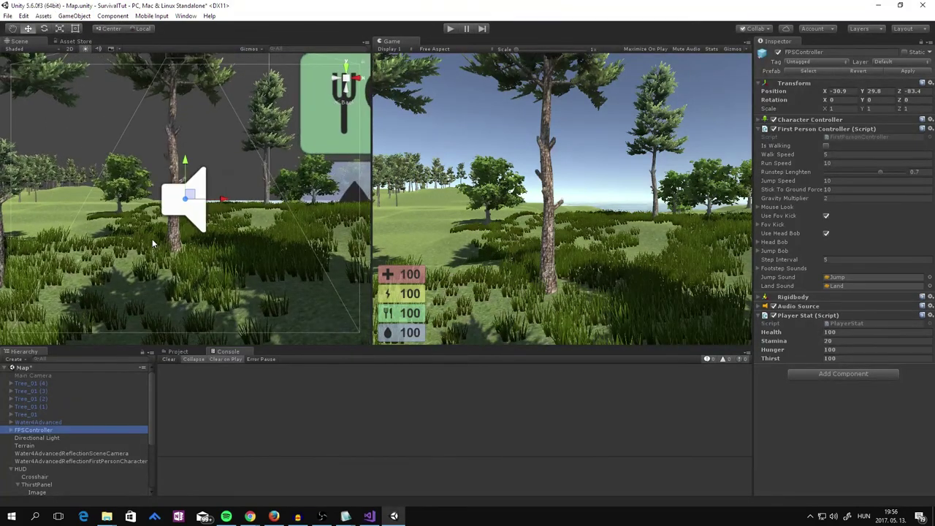
pyautogui.moveTo(151, 239)
pyautogui.mouseDown(button='right')
pyautogui.moveTo(162, 354)
pyautogui.moveTo(152, 321)
pyautogui.mouseUp(button='right')
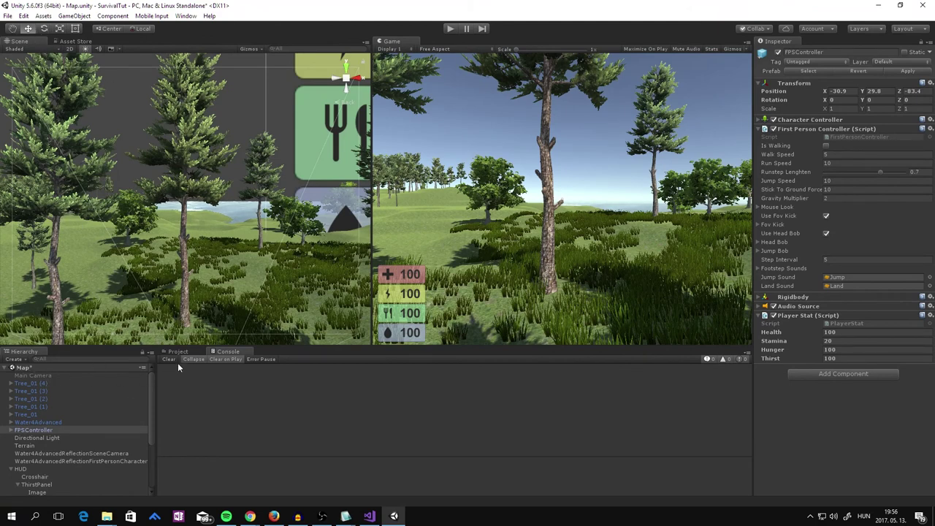
pyautogui.click(21, 360)
# Step: Add a Cube, lower it to Y 28.82, and scale it to 0.5 on X, Y and Z
pyautogui.moveTo(44, 392)
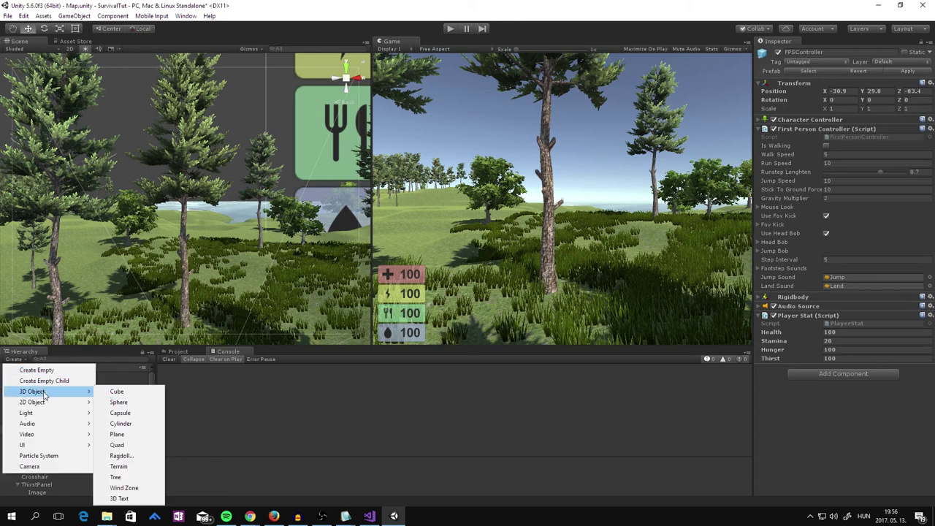
pyautogui.click(131, 394)
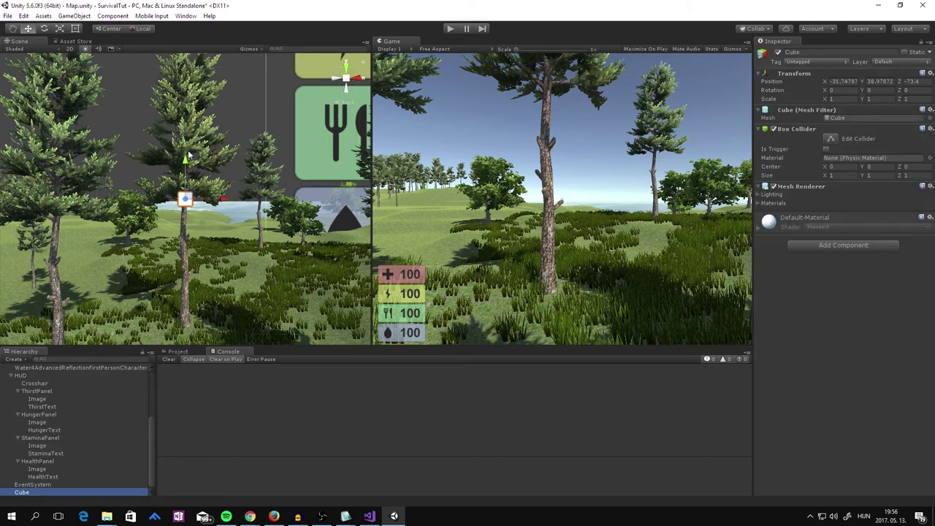
pyautogui.moveTo(185, 161)
pyautogui.mouseDown()
pyautogui.moveTo(236, 303)
pyautogui.moveTo(291, 309)
pyautogui.mouseUp()
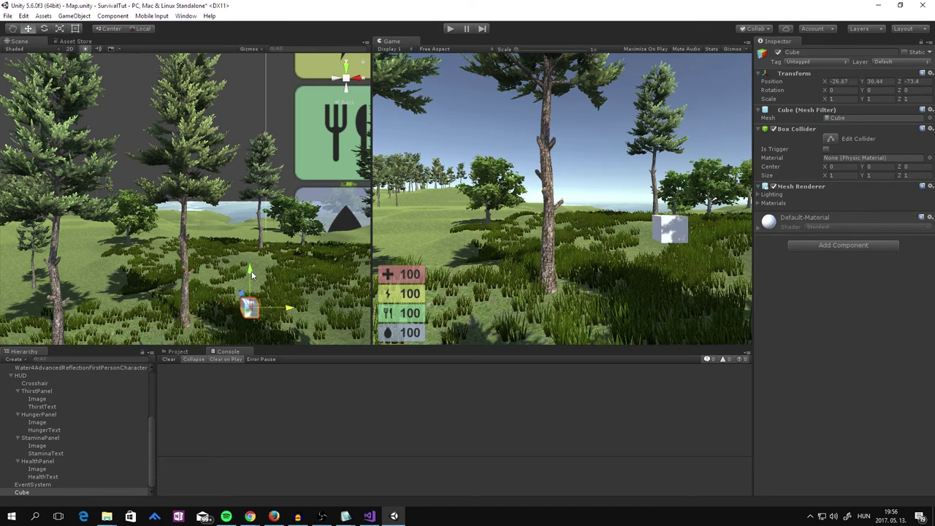
pyautogui.moveTo(249, 272); pyautogui.dragTo(249, 291)
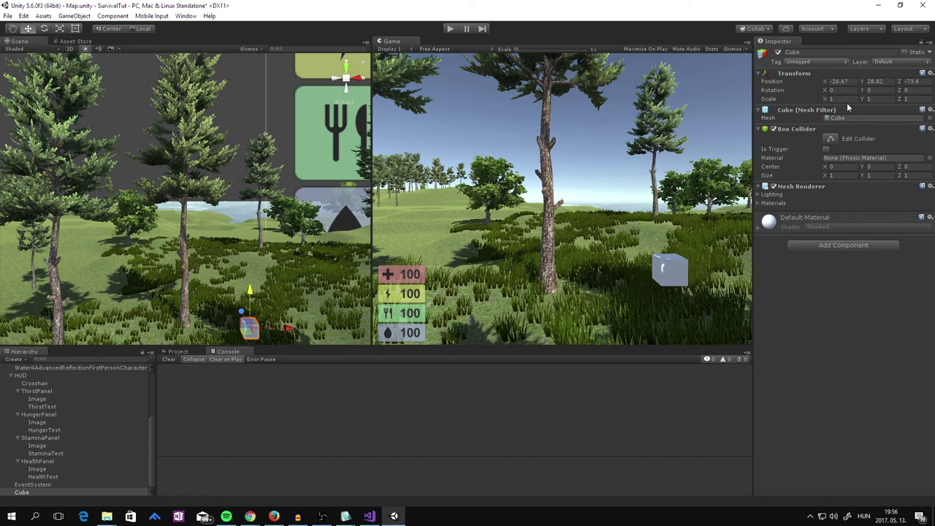
pyautogui.write('.')
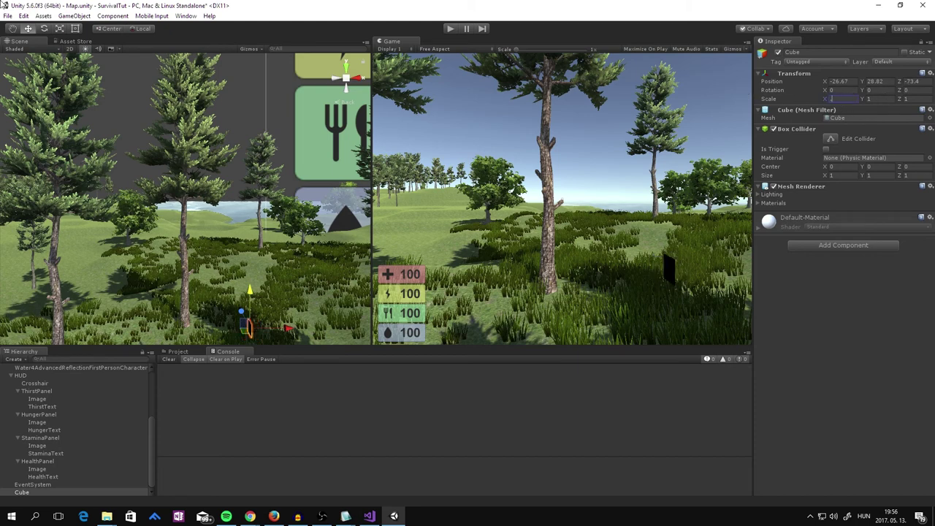
pyautogui.write('5')
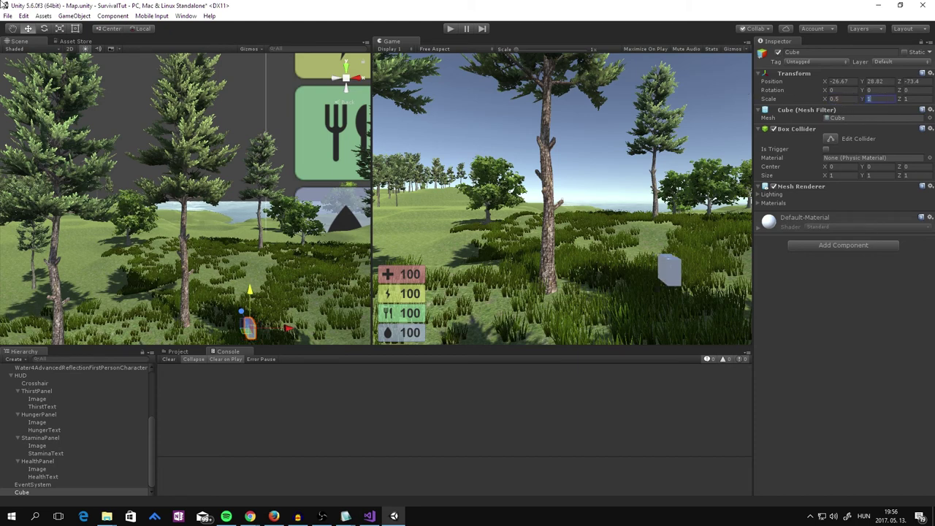
pyautogui.write('.5.5')
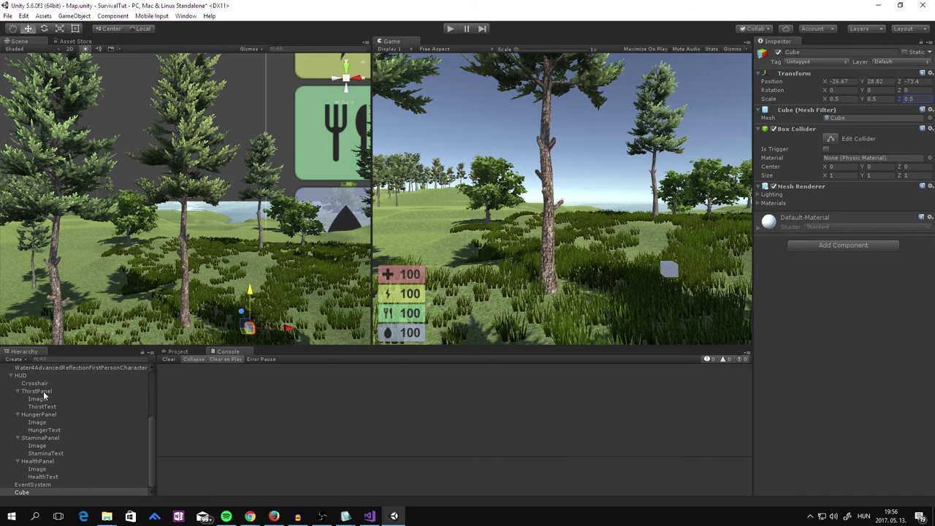
# Step: Create a new material named WaterItem in the Materials folder
pyautogui.click(178, 351)
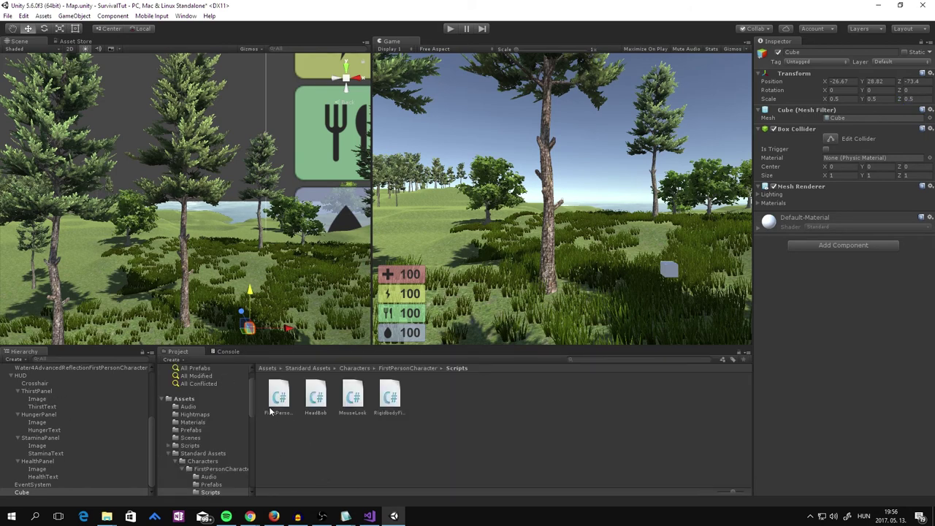
pyautogui.click(193, 422)
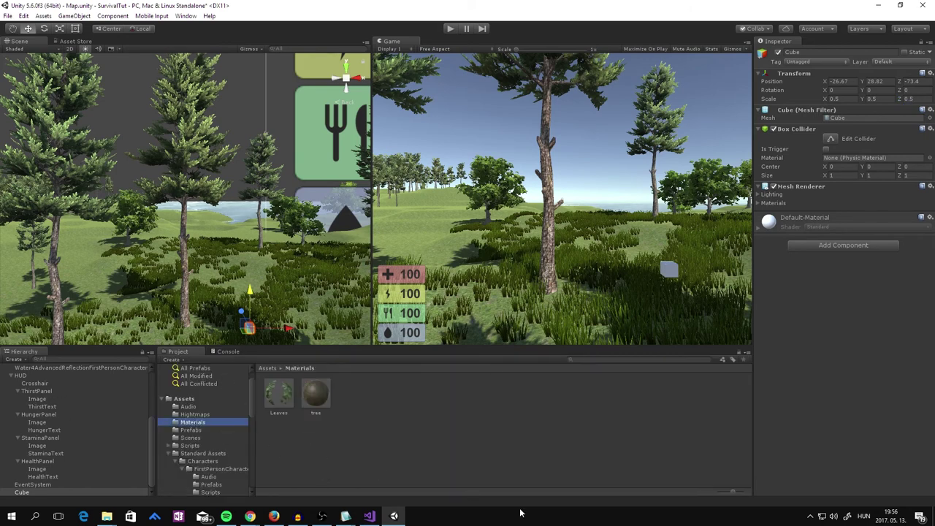
pyautogui.rightClick(378, 425)
pyautogui.moveTo(420, 248)
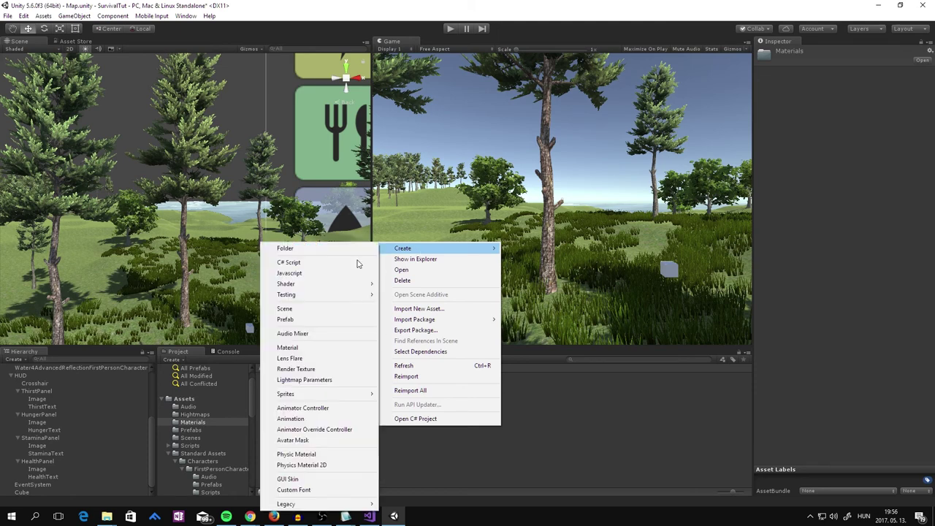
pyautogui.click(310, 352)
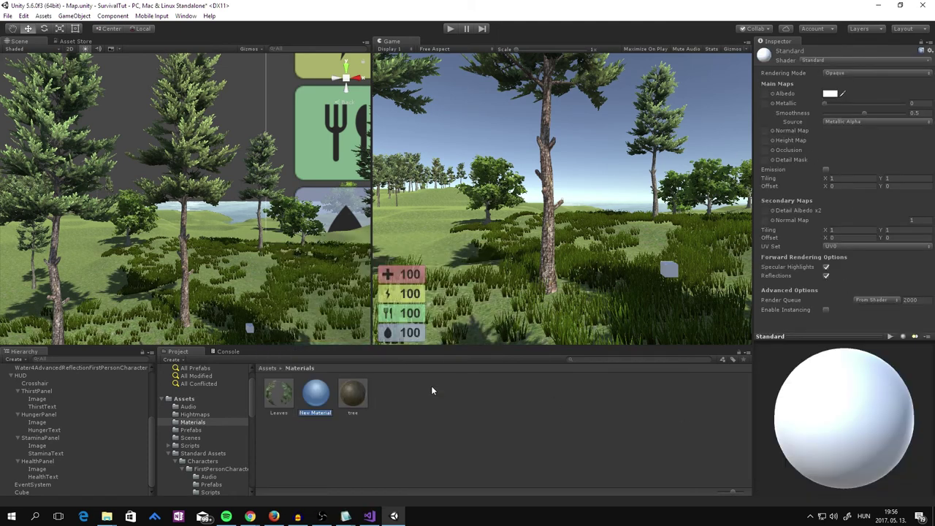
pyautogui.write('Water')
pyautogui.write('Item')
pyautogui.press('Return')
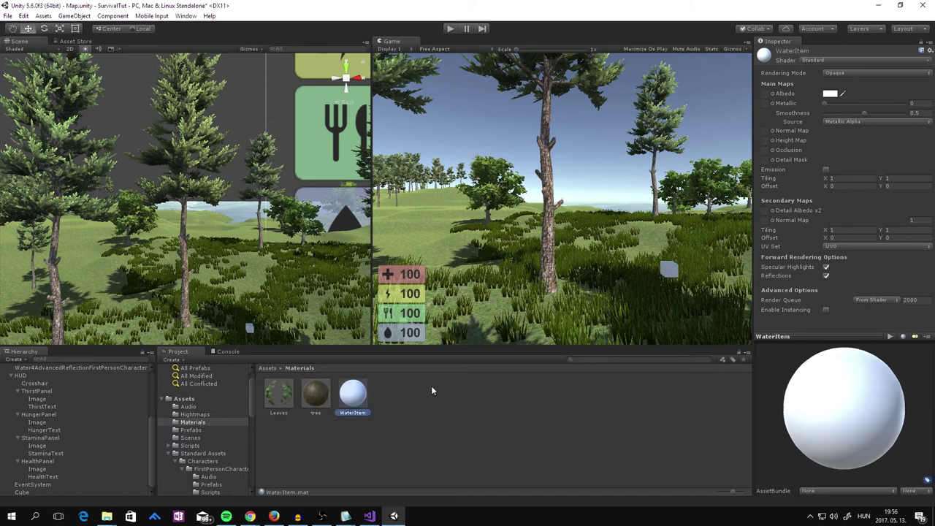
# Step: Give WaterItem a blue albedo with Metallic and Smoothness at 1, and apply it to the cube
pyautogui.click(830, 94)
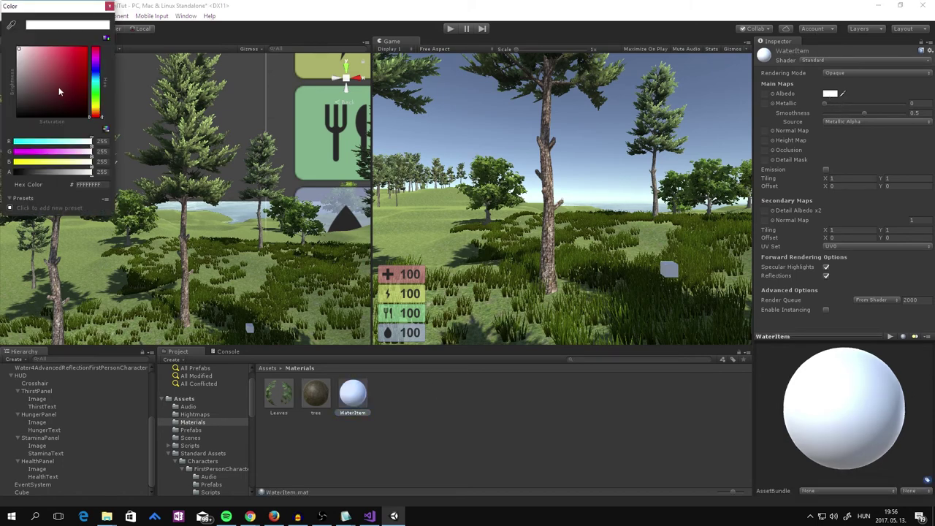
pyautogui.moveTo(96, 87)
pyautogui.mouseDown()
pyautogui.moveTo(98, 75)
pyautogui.moveTo(81, 58)
pyautogui.mouseUp()
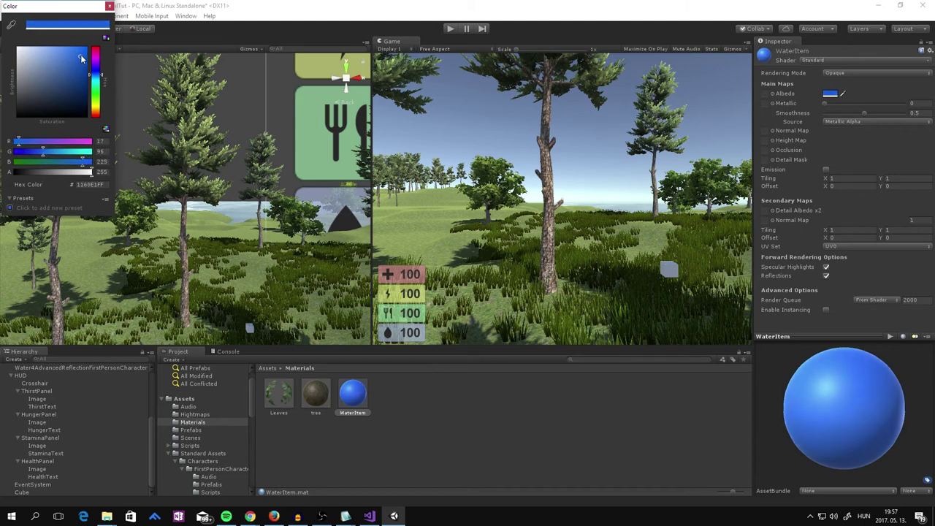
pyautogui.click(111, 6)
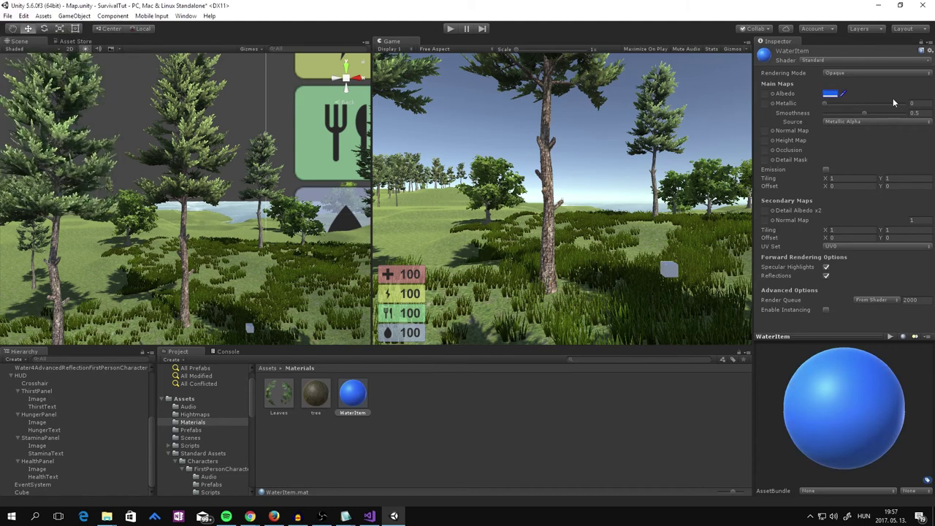
pyautogui.moveTo(893, 103); pyautogui.dragTo(909, 113)
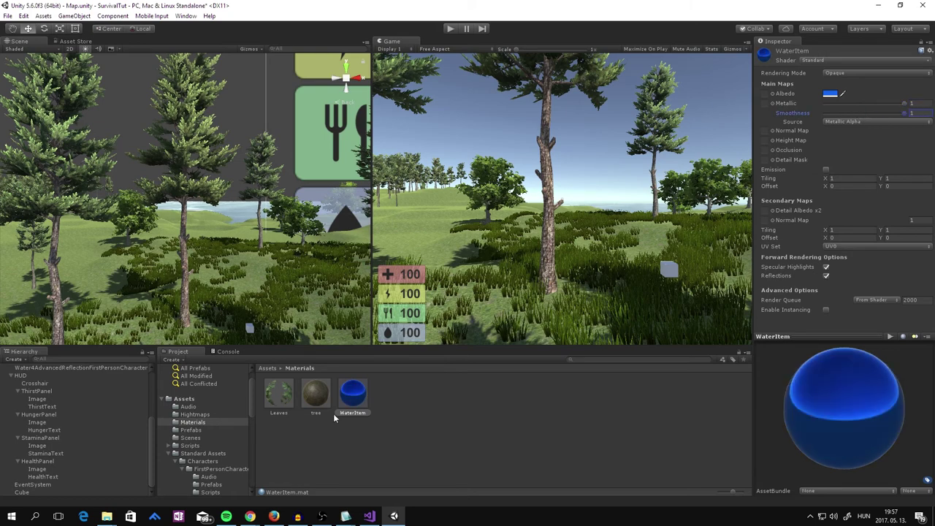
pyautogui.click(356, 402)
pyautogui.moveTo(620, 278); pyautogui.dragTo(249, 328)
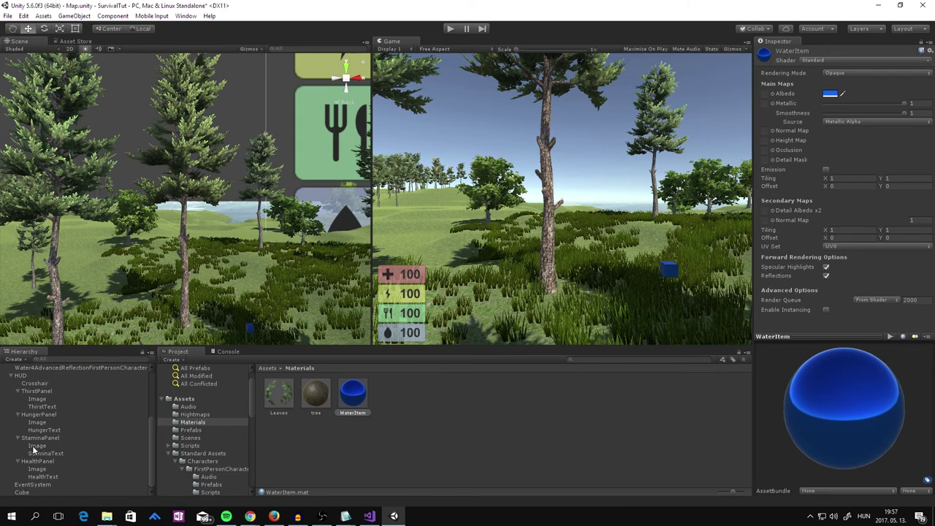
# Step: Rename the Cube to BottledWater and tick Is Trigger on its Box Collider
pyautogui.click(21, 494)
pyautogui.rightClick(27, 493)
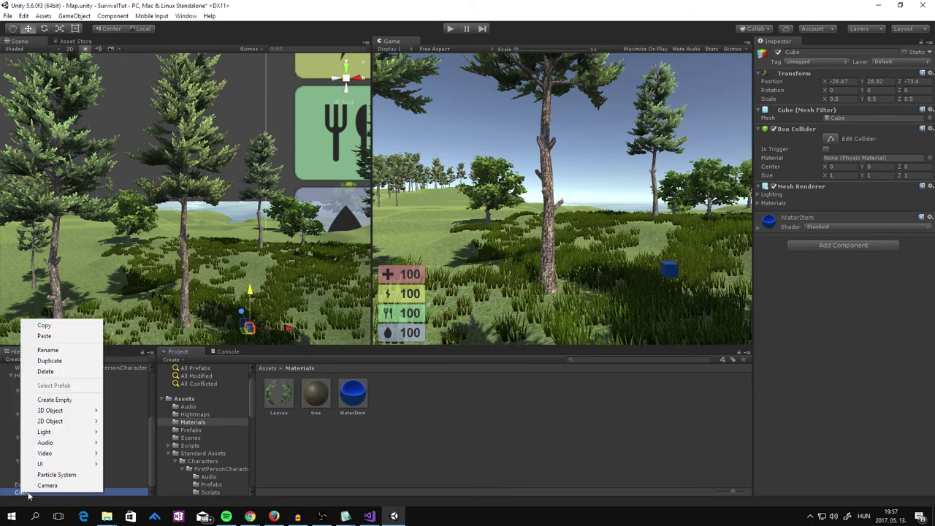
pyautogui.click(60, 350)
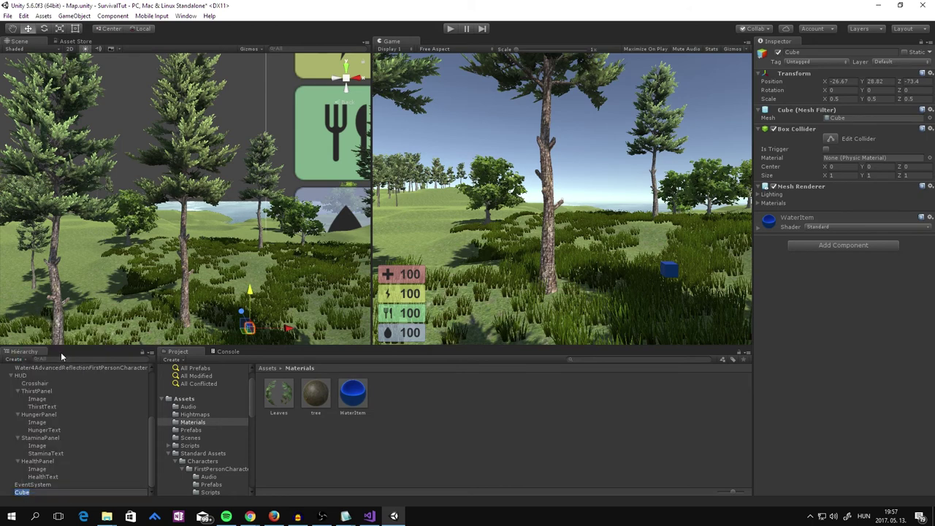
pyautogui.write('Water')
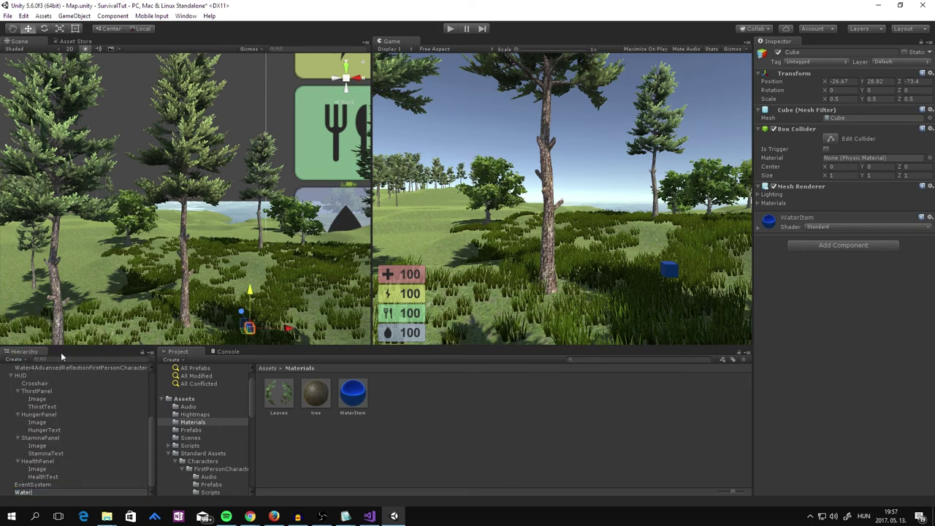
pyautogui.press('BackSpace')
pyautogui.press('BackSpace')
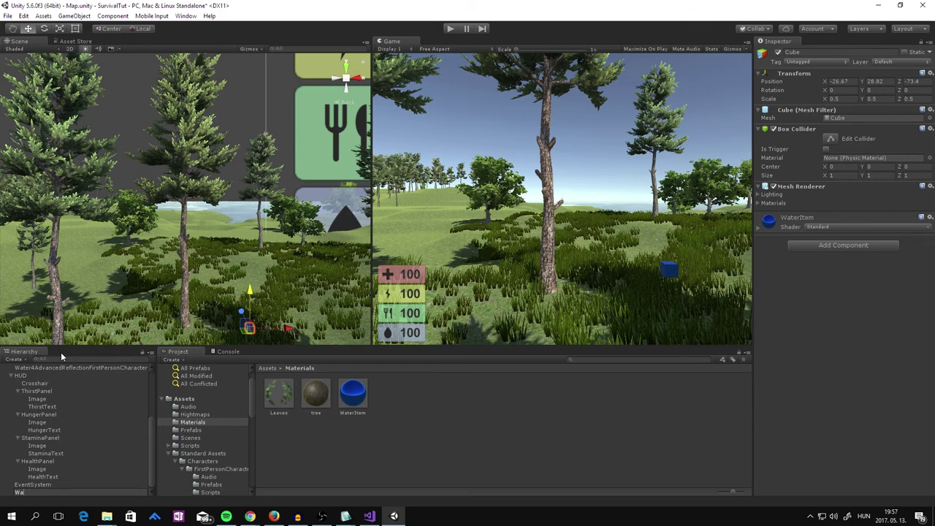
pyautogui.press('BackSpace')
pyautogui.press('BackSpace')
pyautogui.write('Bott')
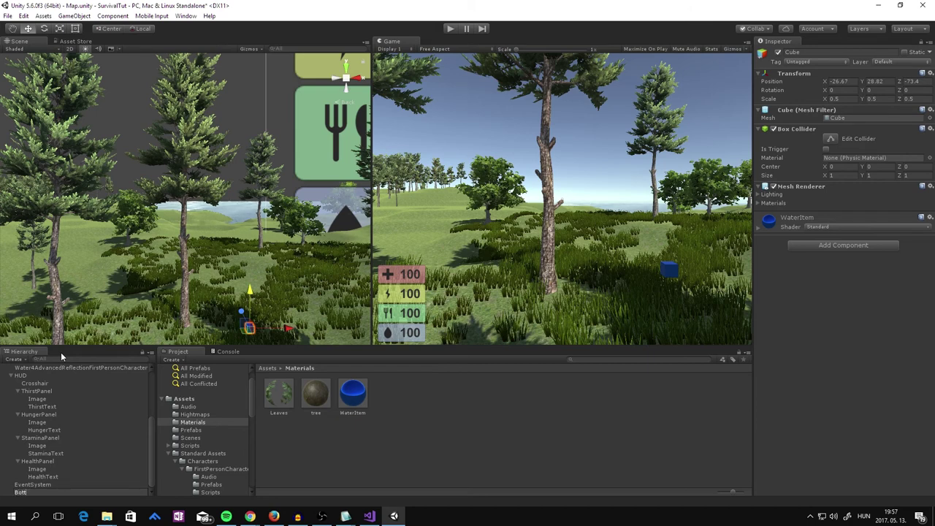
pyautogui.write('ledWa')
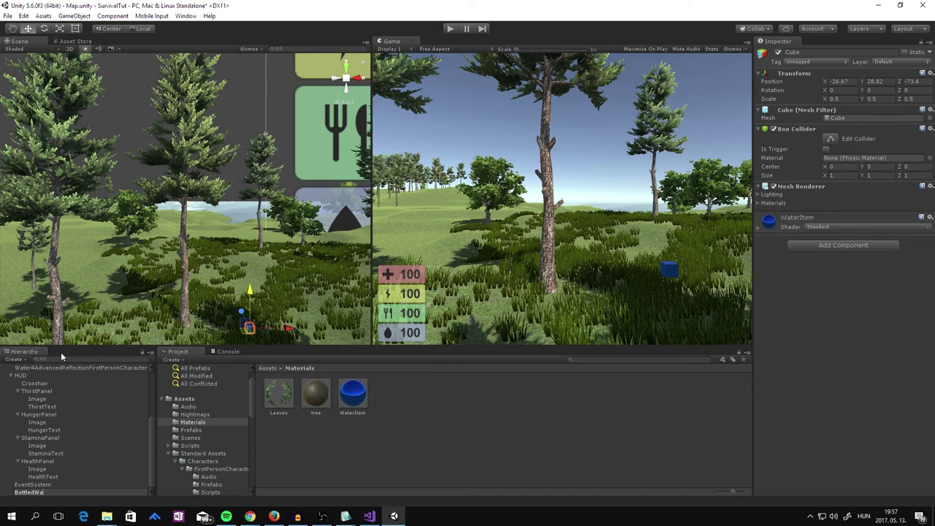
pyautogui.write('ter')
pyautogui.press('Return')
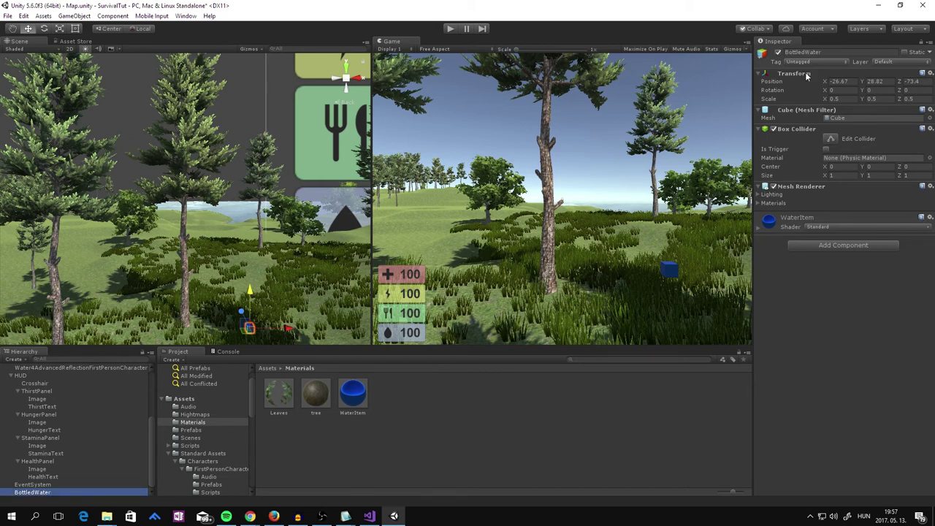
pyautogui.click(826, 150)
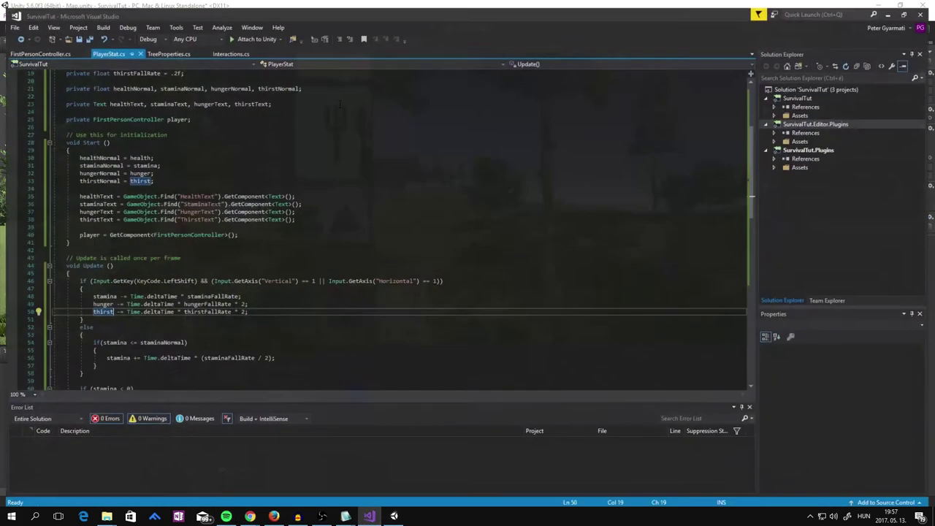
pyautogui.click(369, 517)
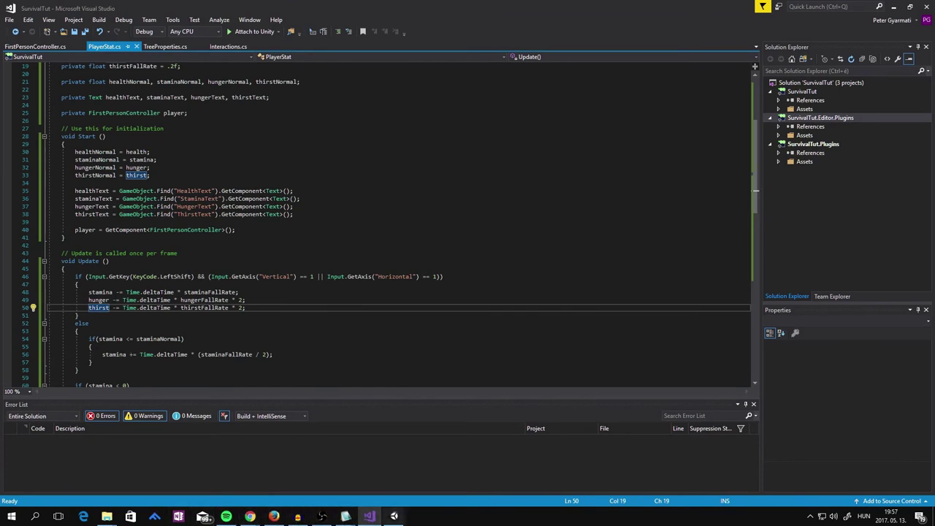
pyautogui.click(394, 516)
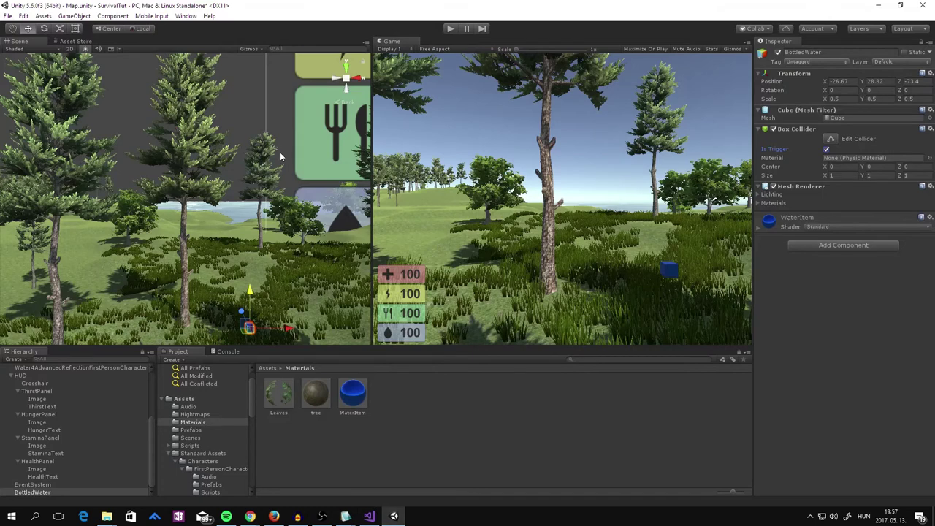
# Step: In the Scripts folder, create a new C# script called AddWater
pyautogui.click(190, 445)
pyautogui.rightClick(421, 409)
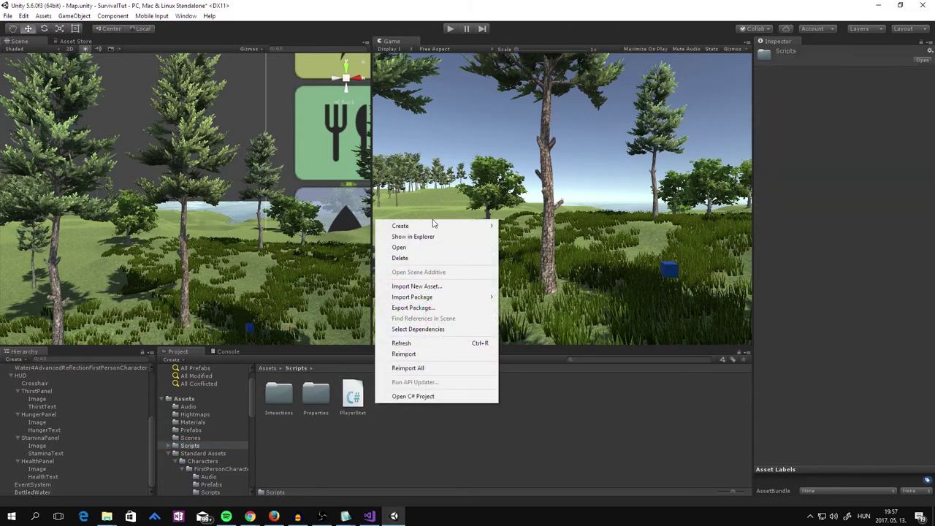
pyautogui.moveTo(434, 226)
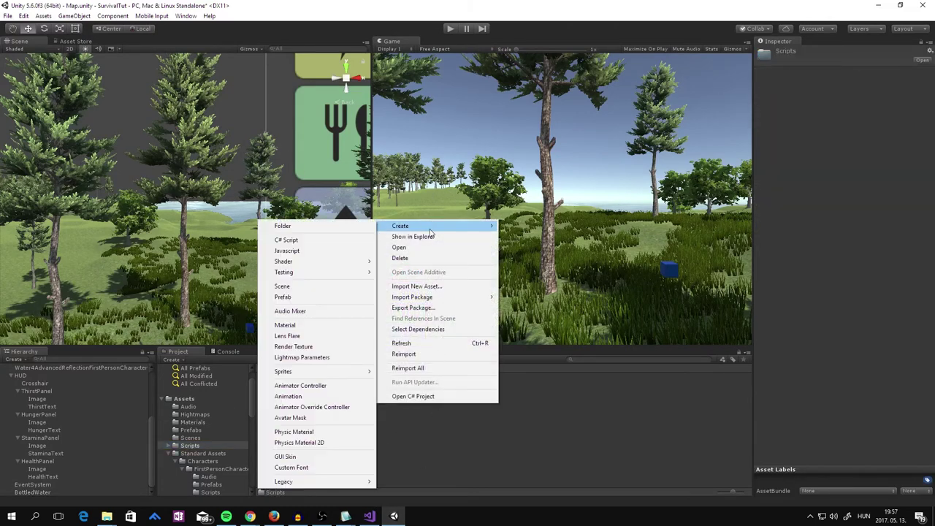
pyautogui.click(286, 240)
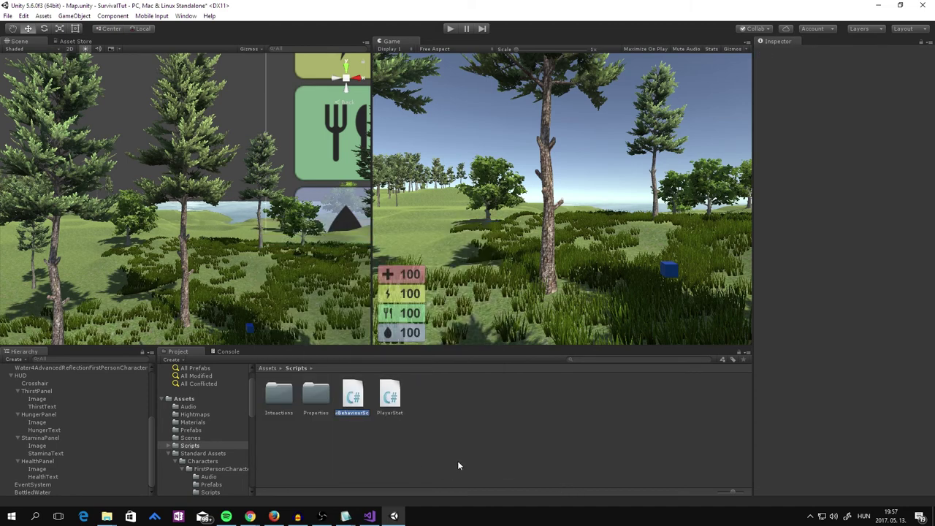
pyautogui.write('AddWater')
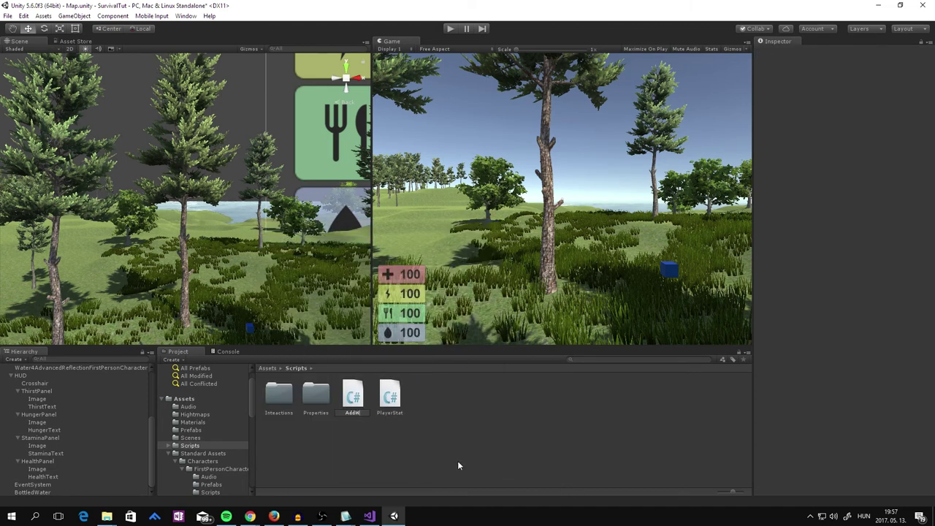
pyautogui.press('Return')
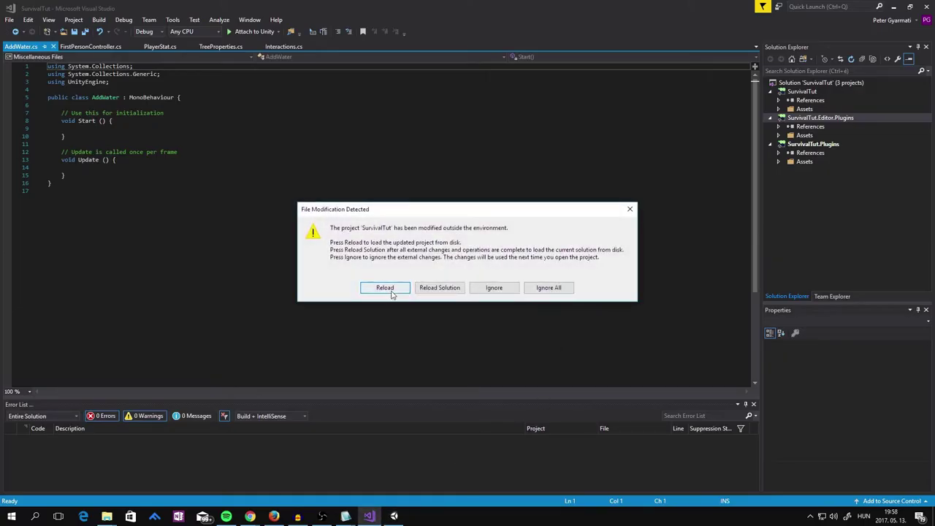
# Step: Reload the project in Visual Studio and delete AddWater's default Start and Update methods
pyautogui.click(388, 291)
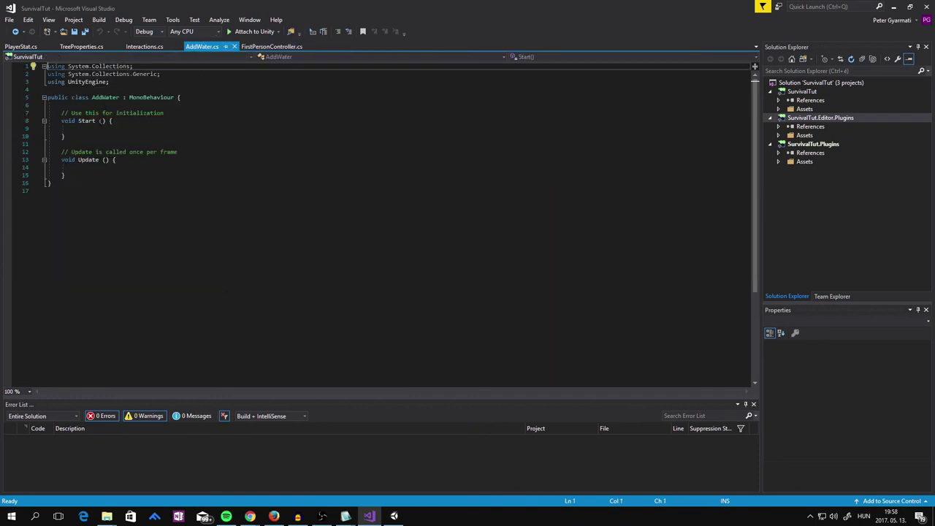
pyautogui.click(231, 121)
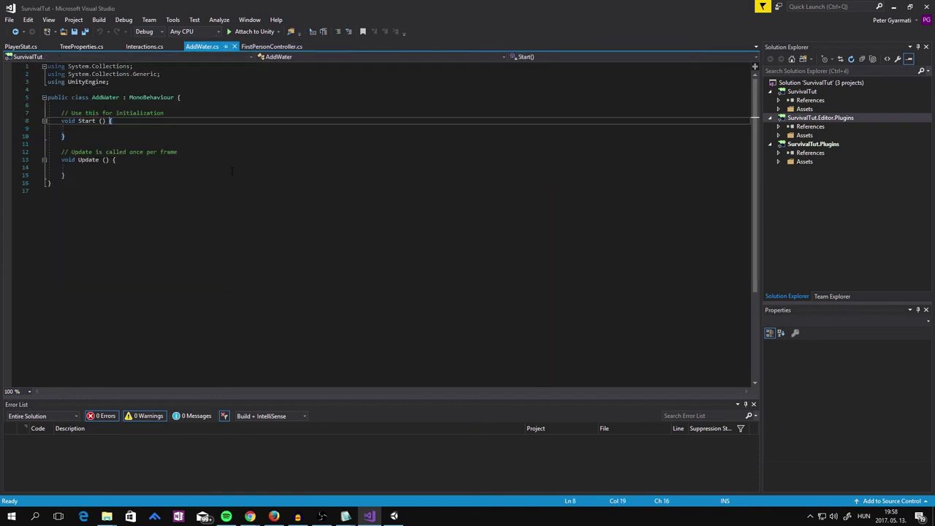
pyautogui.press('Return')
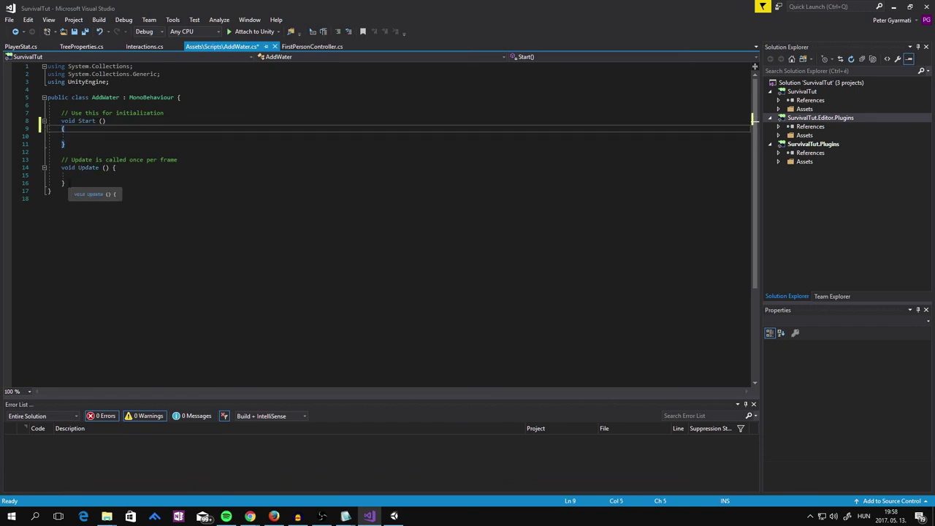
pyautogui.moveTo(65, 183); pyautogui.dragTo(20, 114)
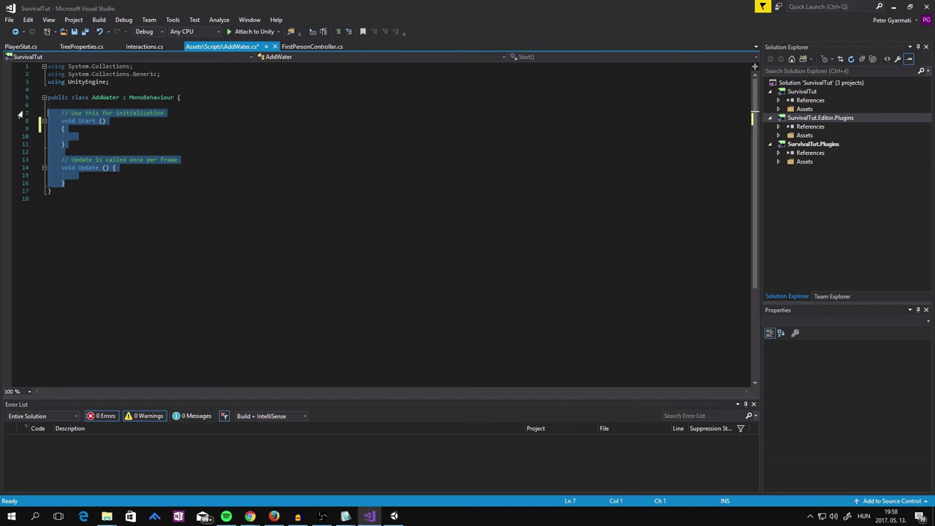
pyautogui.press('Delete')
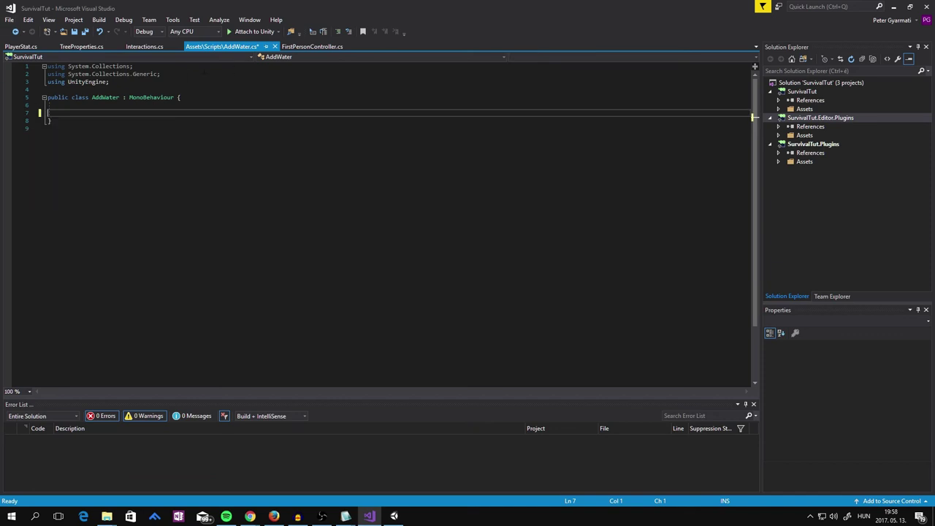
pyautogui.click(178, 97)
# Step: Add an OnTriggerEnter method stub to the empty AddWater class
pyautogui.press('Return')
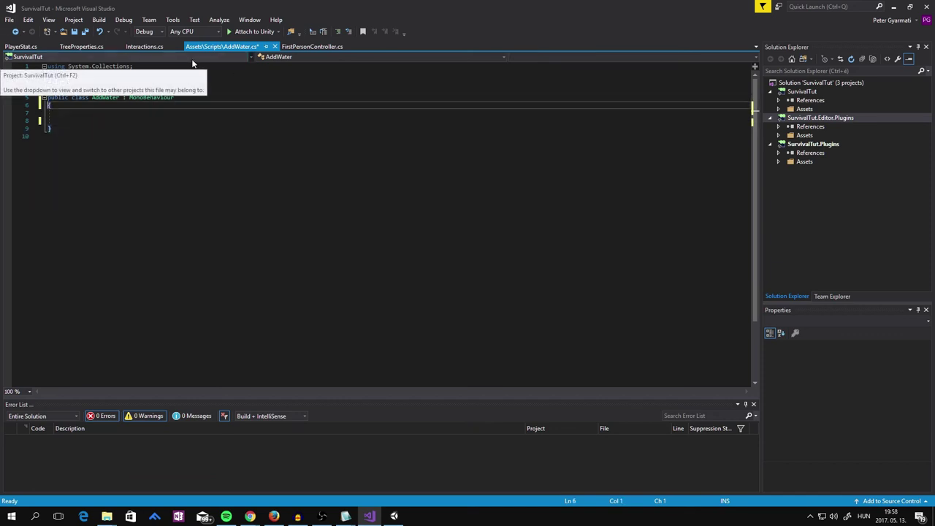
pyautogui.press('Down')
pyautogui.press('Delete')
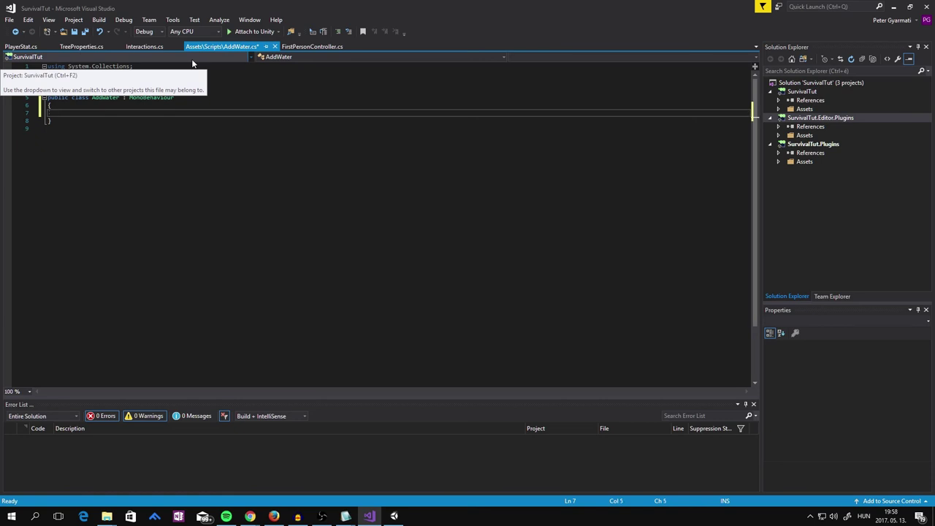
pyautogui.write('voi')
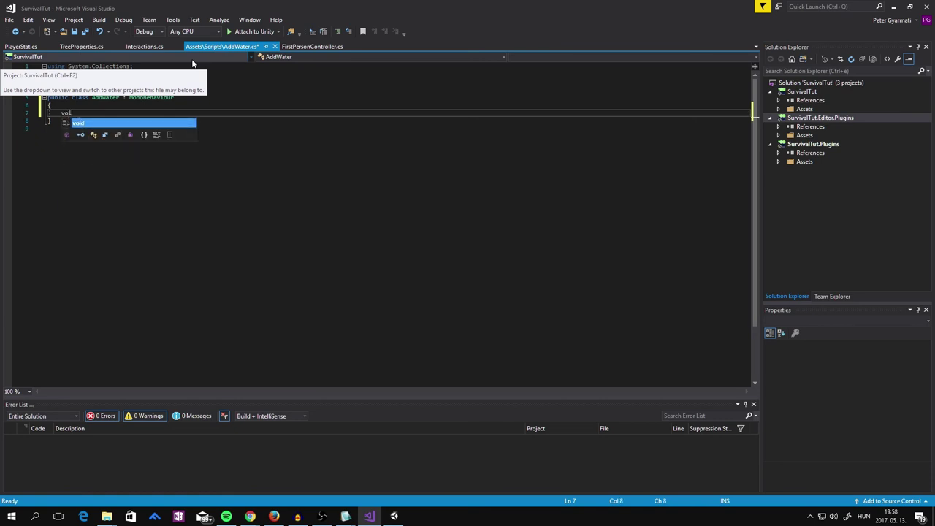
pyautogui.write('d On')
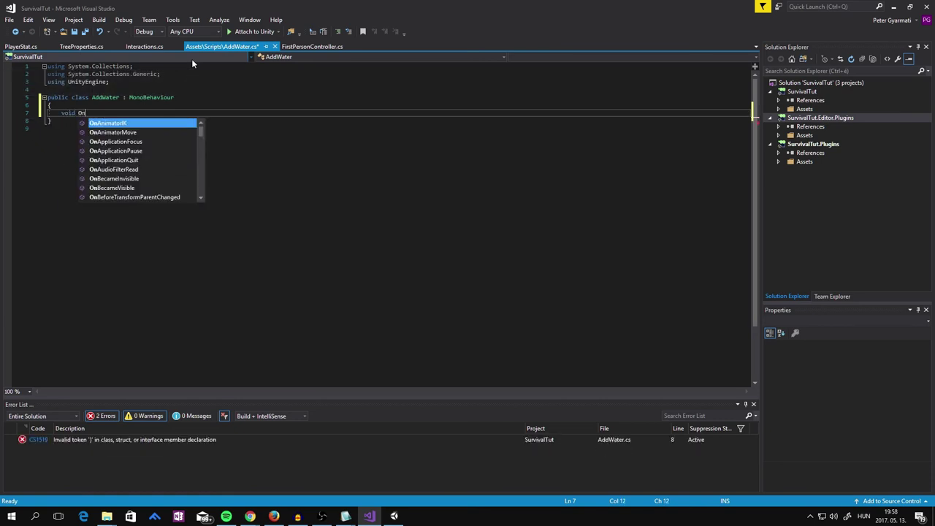
pyautogui.write('Trig')
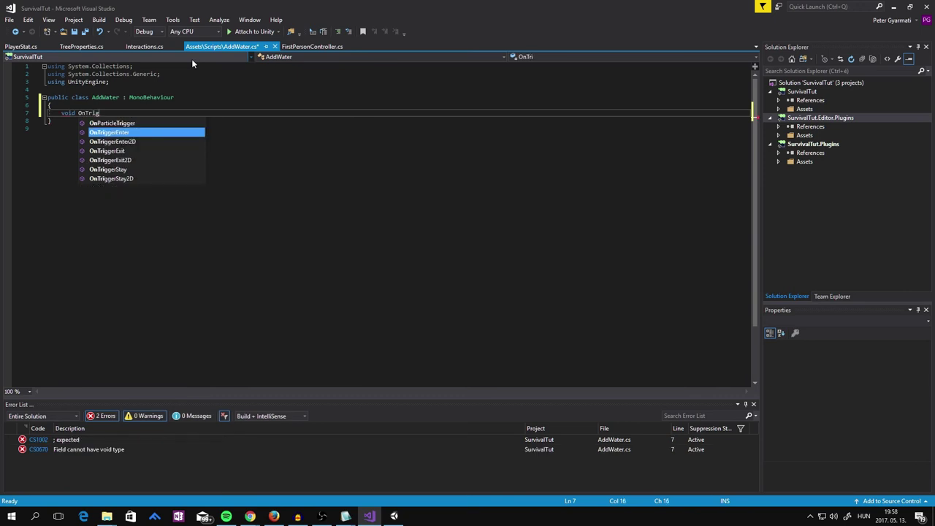
pyautogui.write('ger')
pyautogui.press('Return')
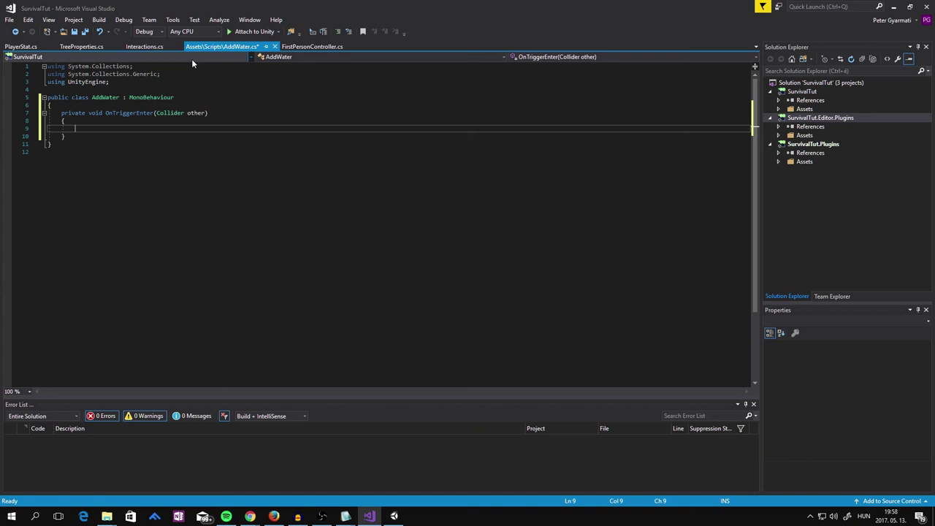
# Step: Add an if (other.tag == "Player") block with an //Adjál vizet! comment, and save
pyautogui.write('if(')
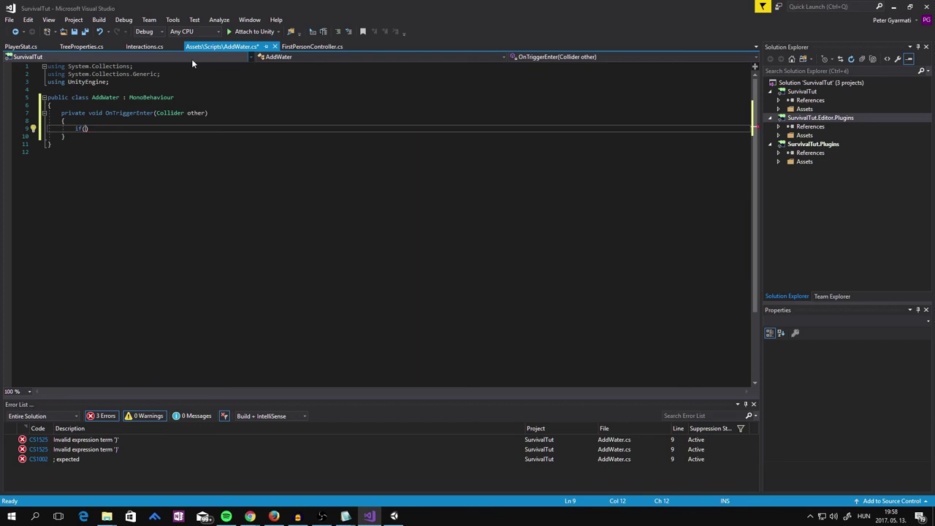
pyautogui.write('other')
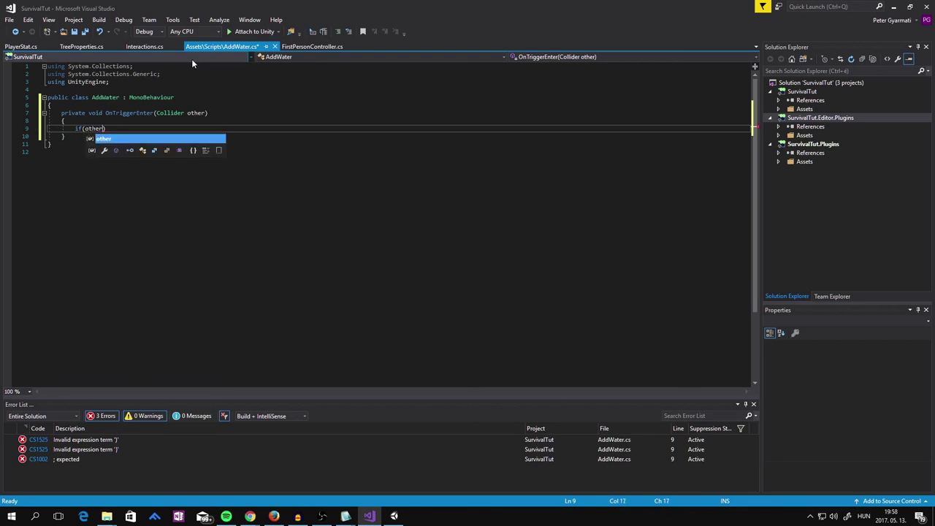
pyautogui.write('.')
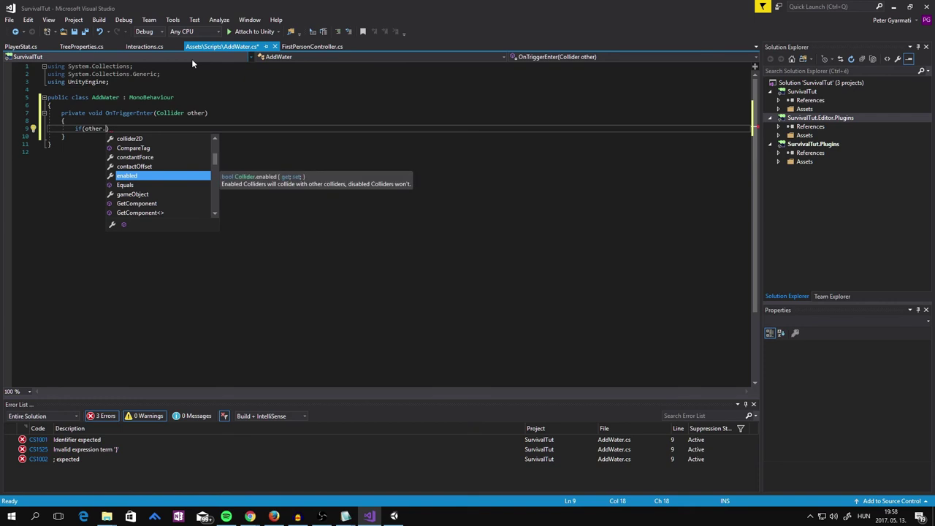
pyautogui.write('name')
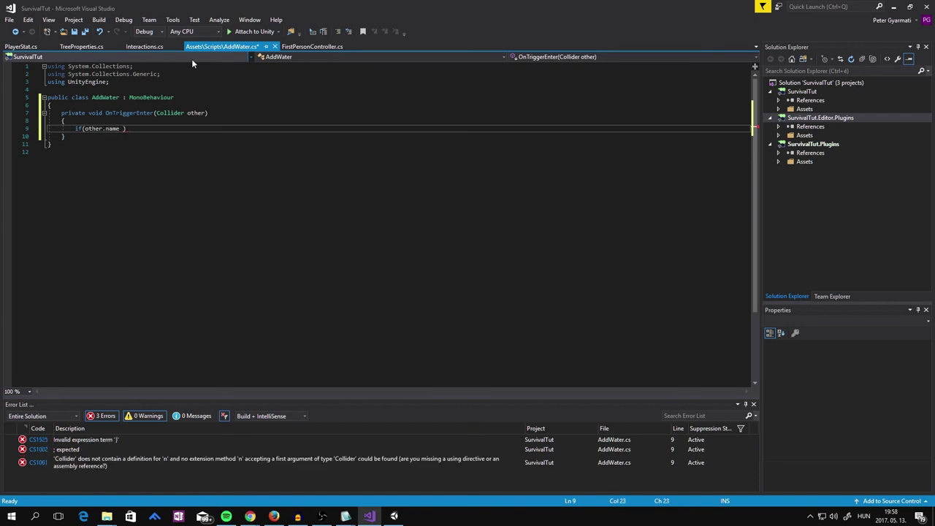
pyautogui.press('BackSpace')
pyautogui.press('BackSpace')
pyautogui.press('BackSpace')
pyautogui.press('BackSpace')
pyautogui.press('BackSpace')
pyautogui.press('BackSpace')
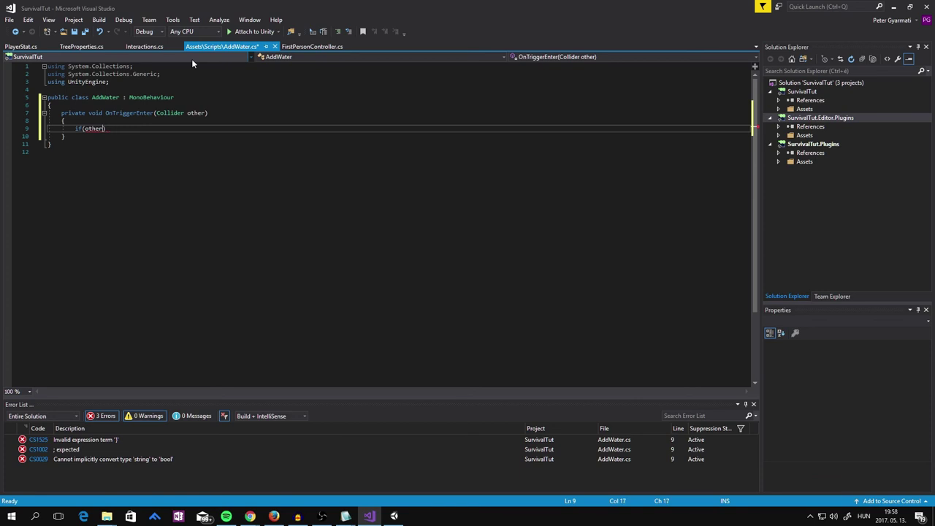
pyautogui.write('.tag ')
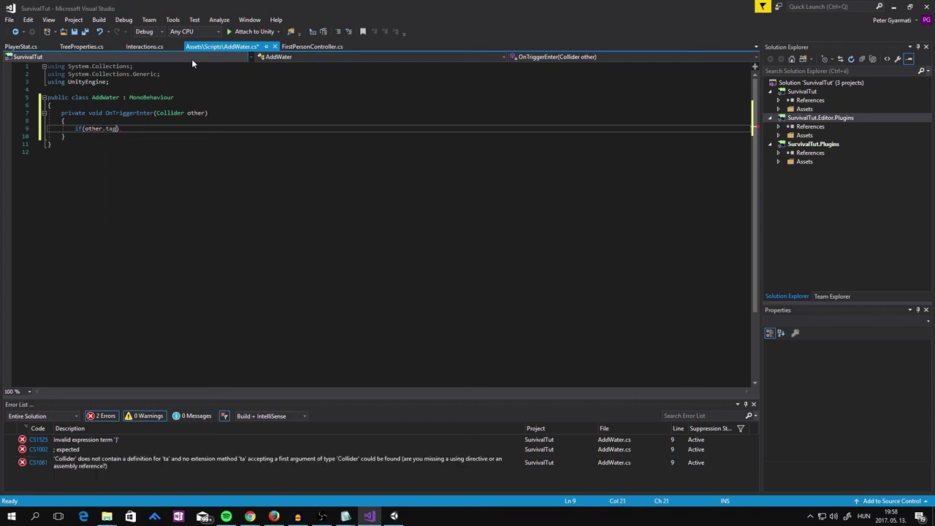
pyautogui.write('== ""')
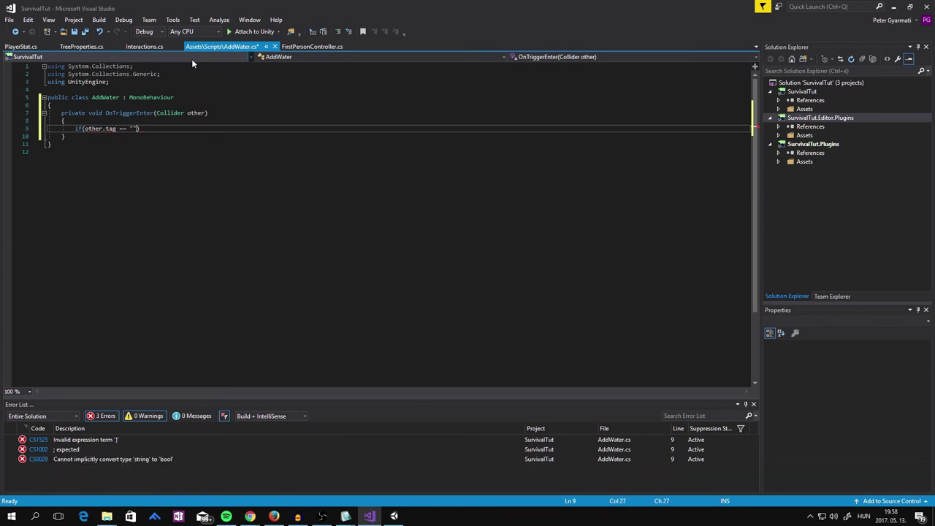
pyautogui.write('Player')
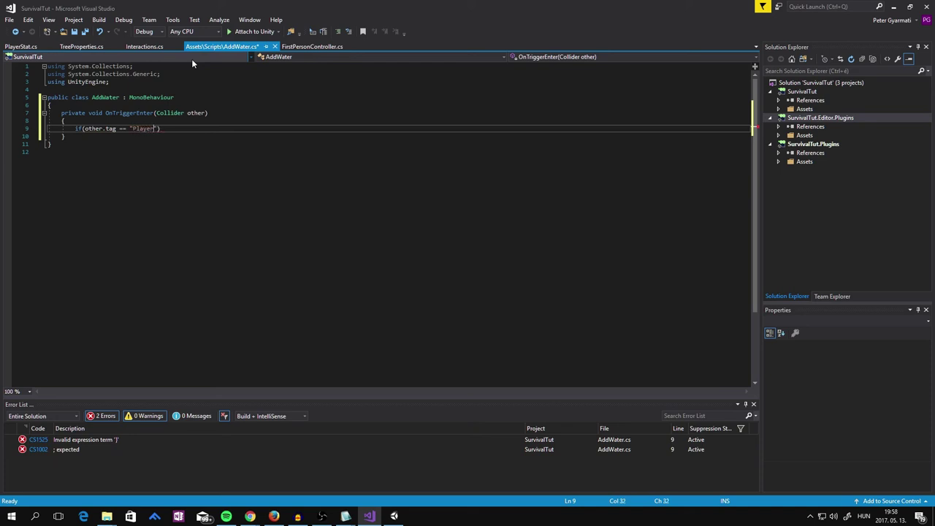
pyautogui.press('End')
pyautogui.press('Return')
pyautogui.write('{')
pyautogui.press('Return')
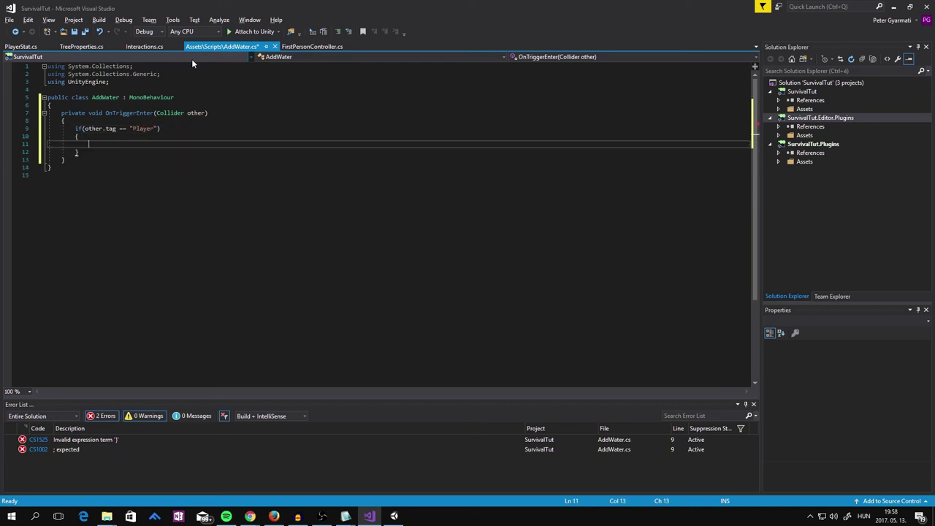
pyautogui.write('//')
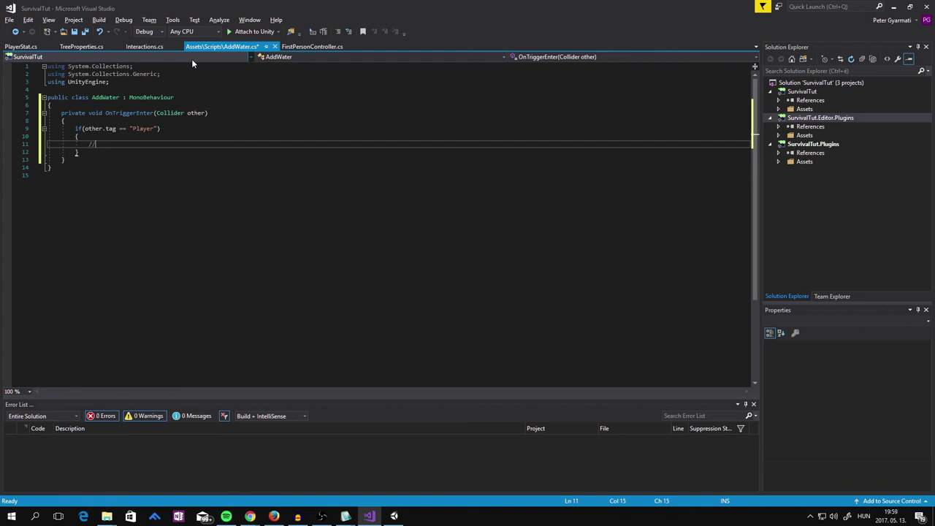
pyautogui.write('A')
pyautogui.write('djál ')
pyautogui.write('vizet!')
pyautogui.hotkey('ctrl', 's')
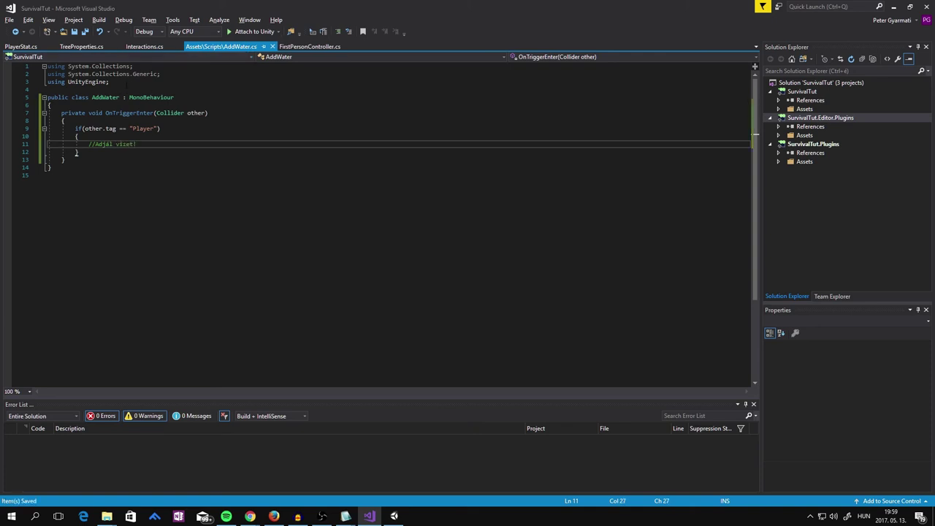
# Step: Declare a private PlayerStat playerstat; field at the top of the AddWater class
pyautogui.click(127, 83)
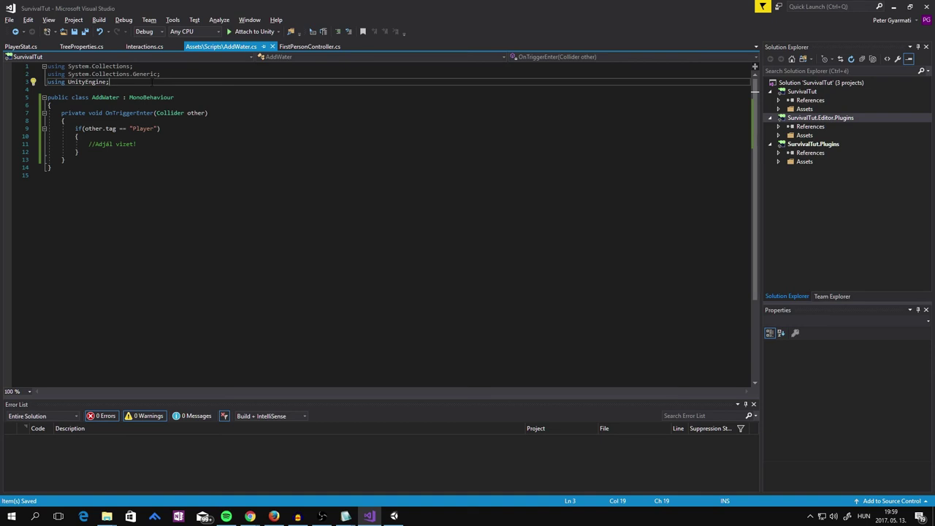
pyautogui.press('Return')
pyautogui.press('Return')
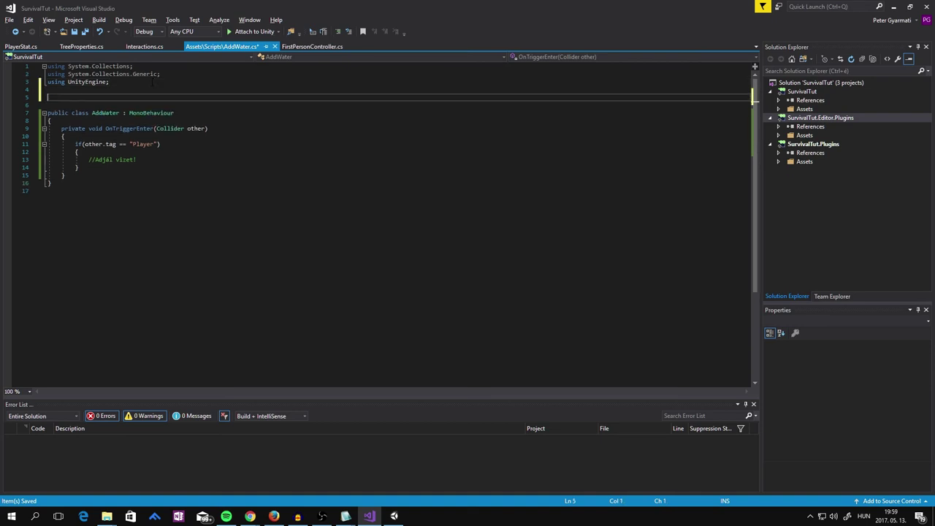
pyautogui.press('BackSpace')
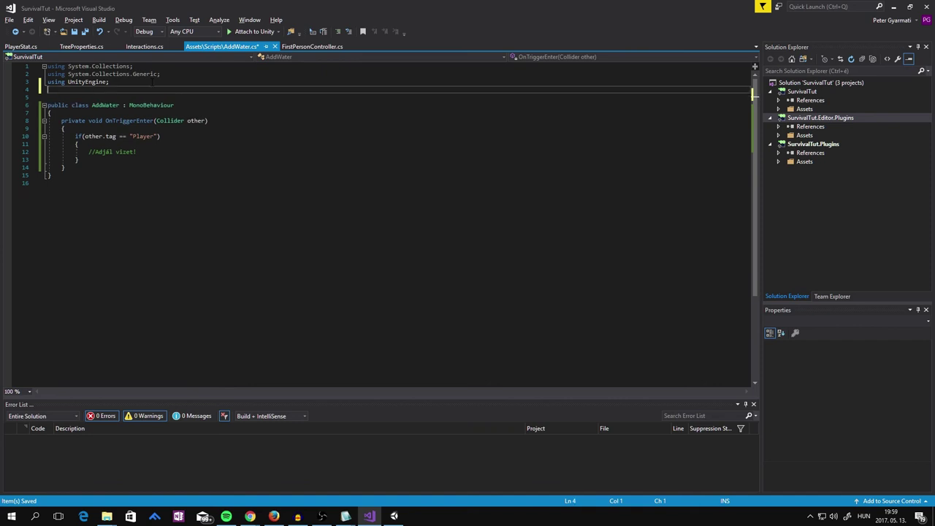
pyautogui.press('BackSpace')
pyautogui.press('BackSpace')
pyautogui.write(';')
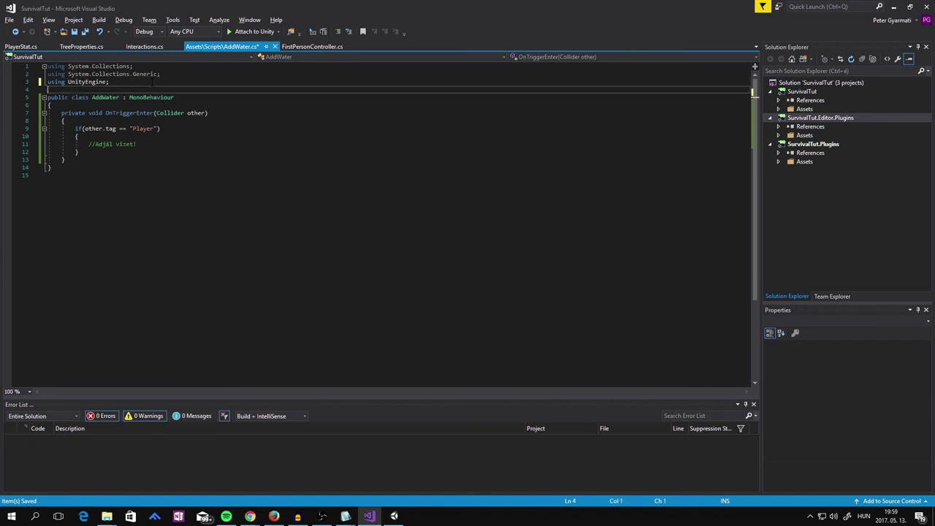
pyautogui.press('Down')
pyautogui.press('Down')
pyautogui.press('Down')
pyautogui.press('Return')
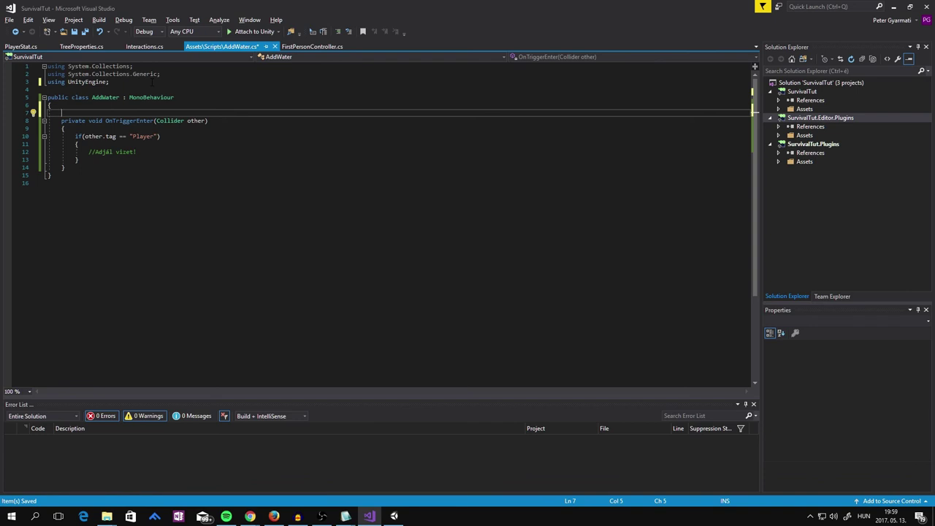
pyautogui.write('p')
pyautogui.write('rivate ')
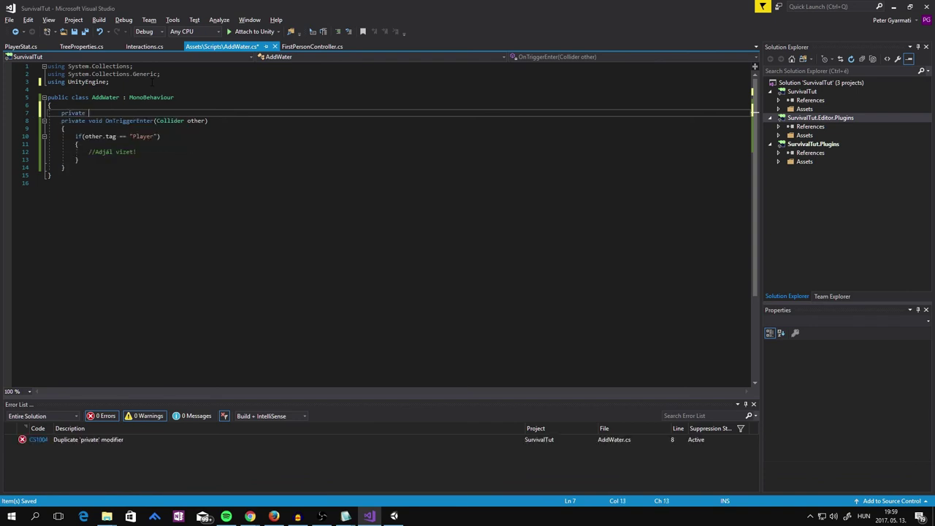
pyautogui.write('Player')
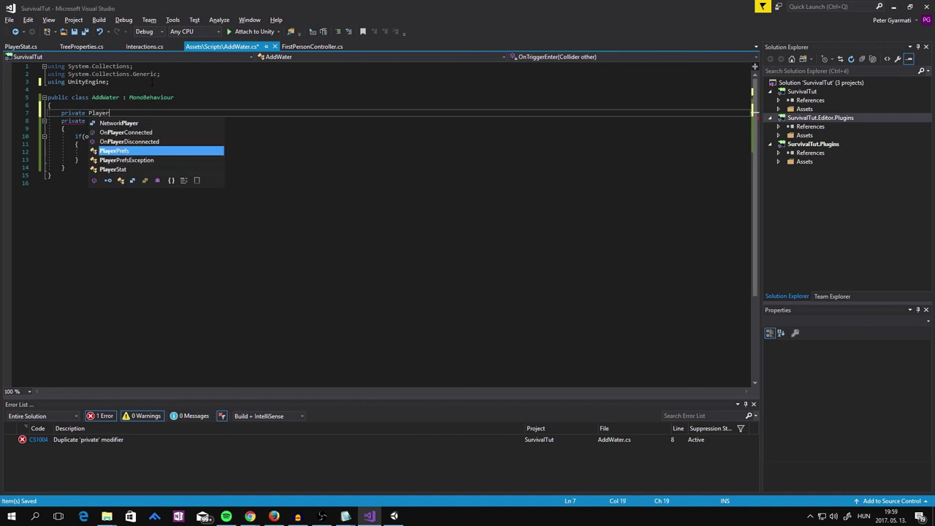
pyautogui.write('Stat')
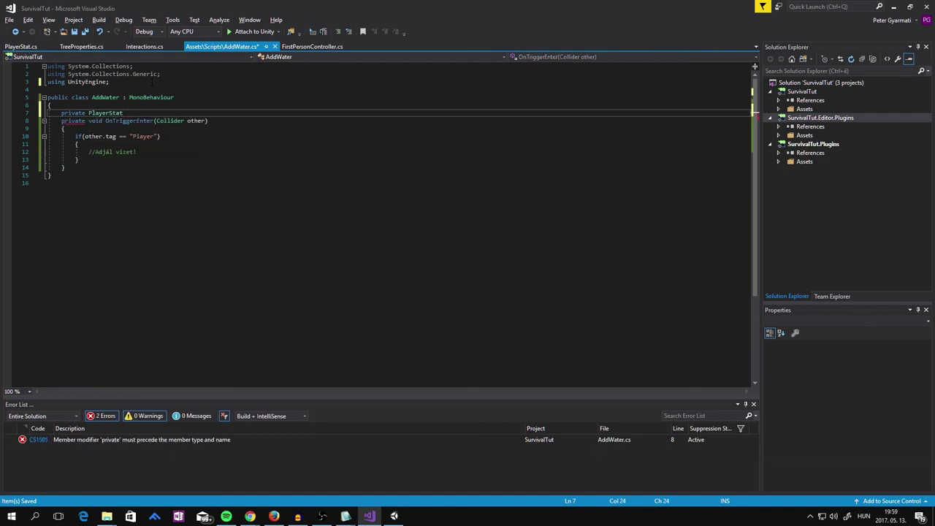
pyautogui.write(' play')
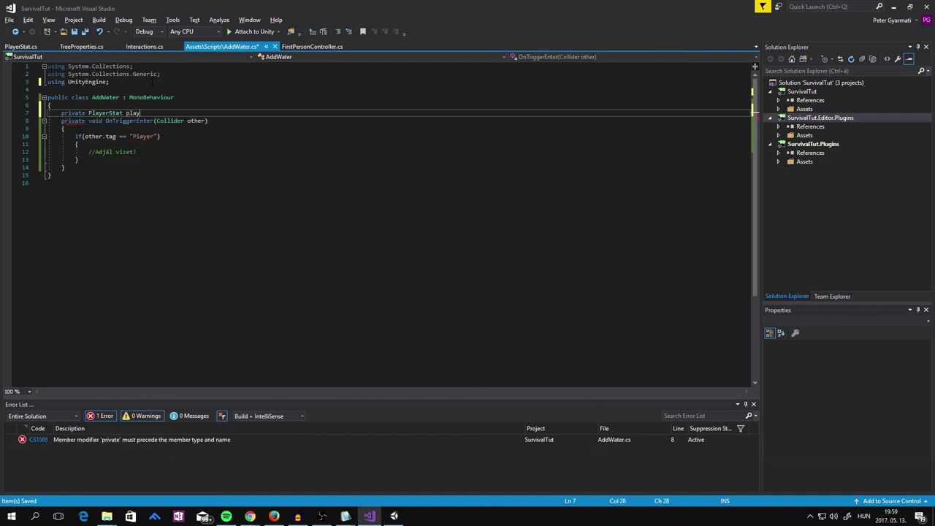
pyautogui.write('erstat;')
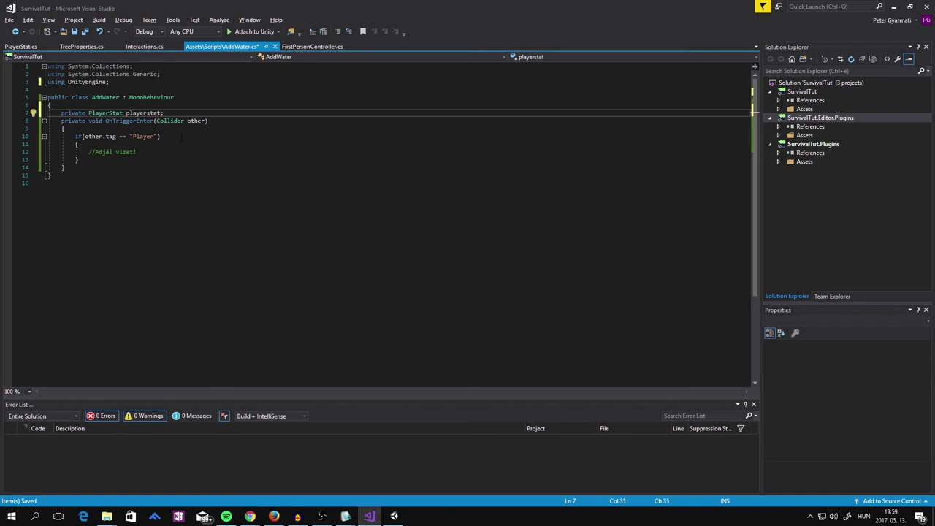
pyautogui.press('Return')
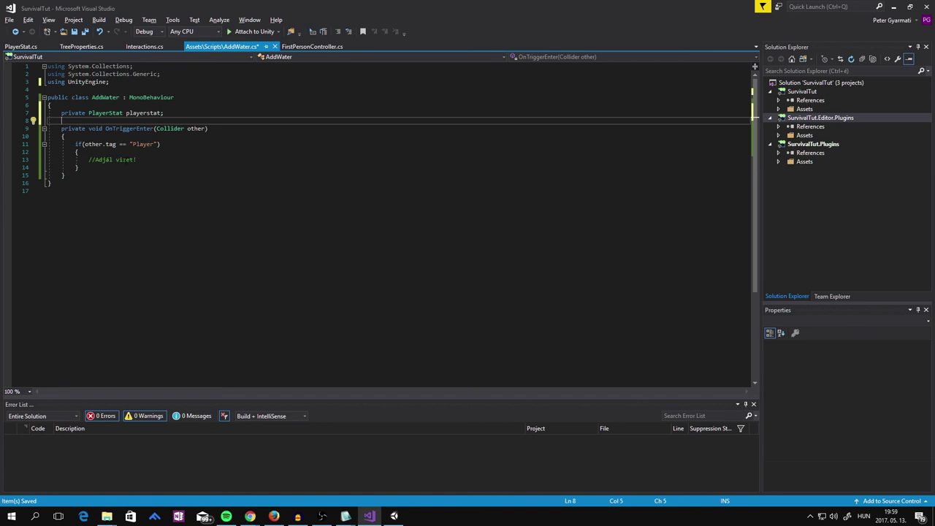
# Step: Write playerstat.thirst += 10; inside the trigger's if block and save the script
pyautogui.click(175, 159)
pyautogui.press('Return')
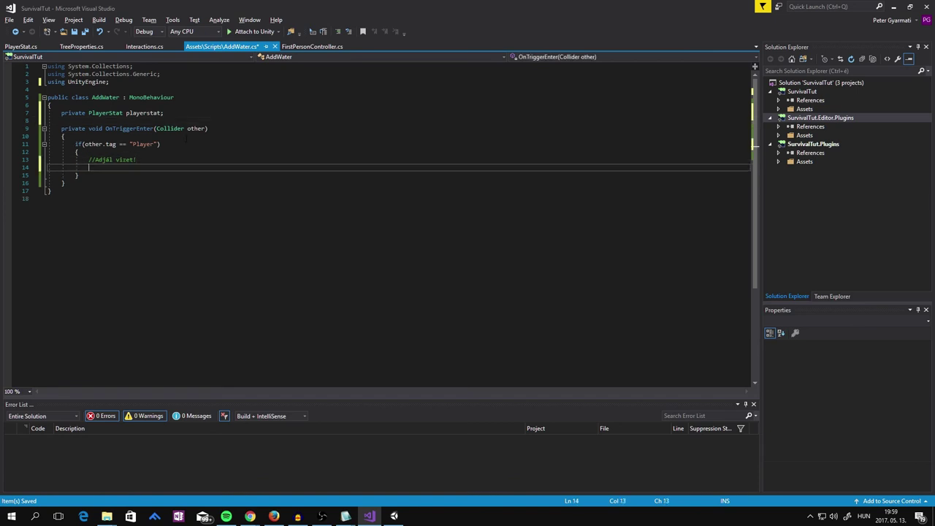
pyautogui.write('player')
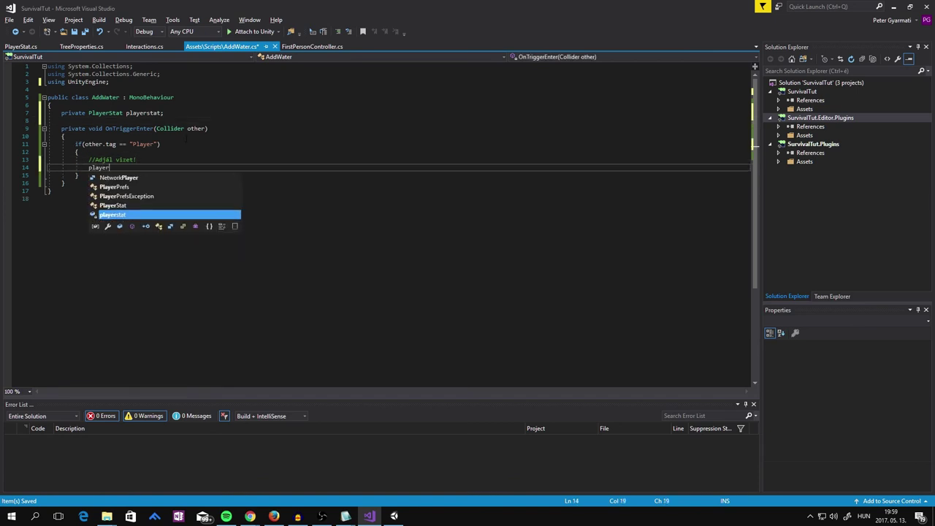
pyautogui.press('Tab')
pyautogui.write('.')
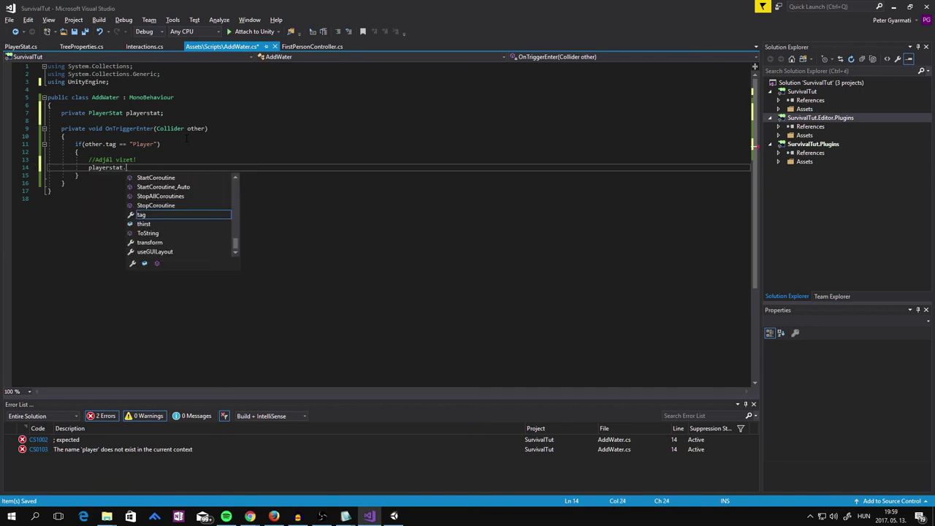
pyautogui.press('Escape')
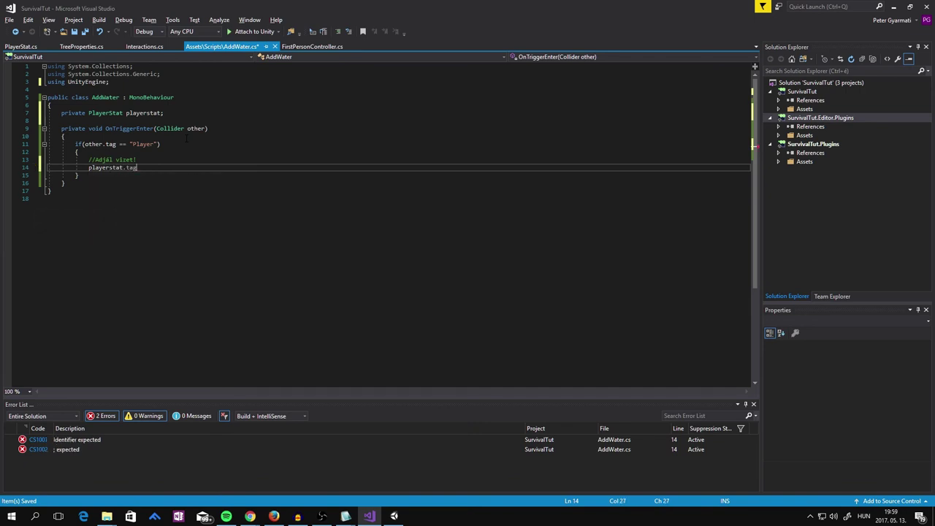
pyautogui.write('.')
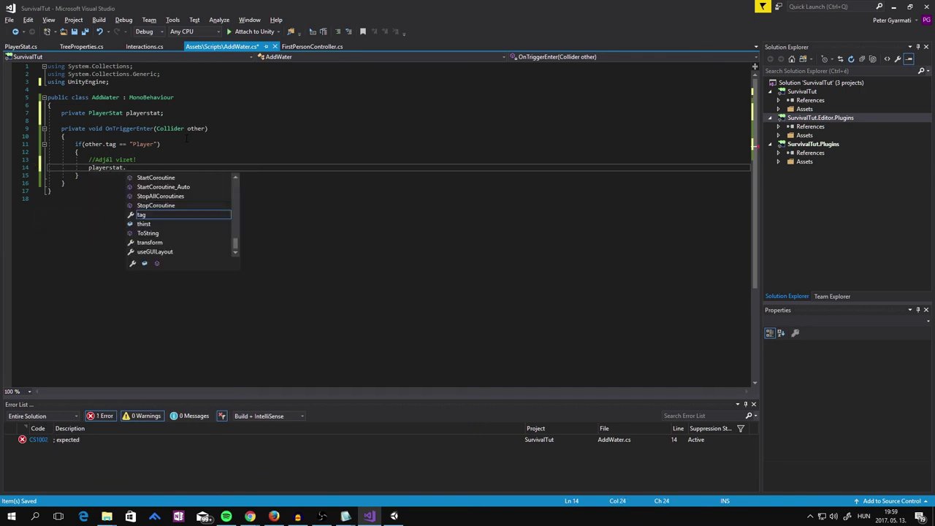
pyautogui.write('thu')
pyautogui.press('Return')
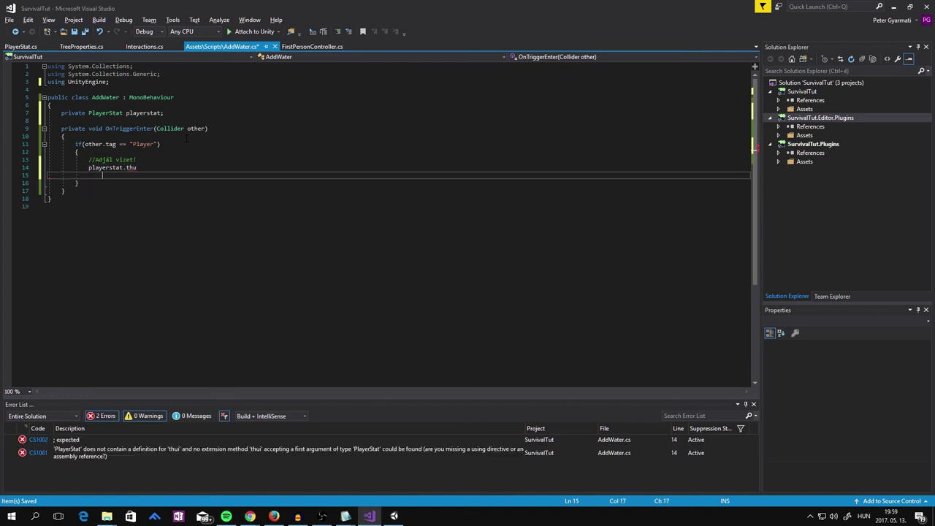
pyautogui.press('Left')
pyautogui.press('Left')
pyautogui.press('Left')
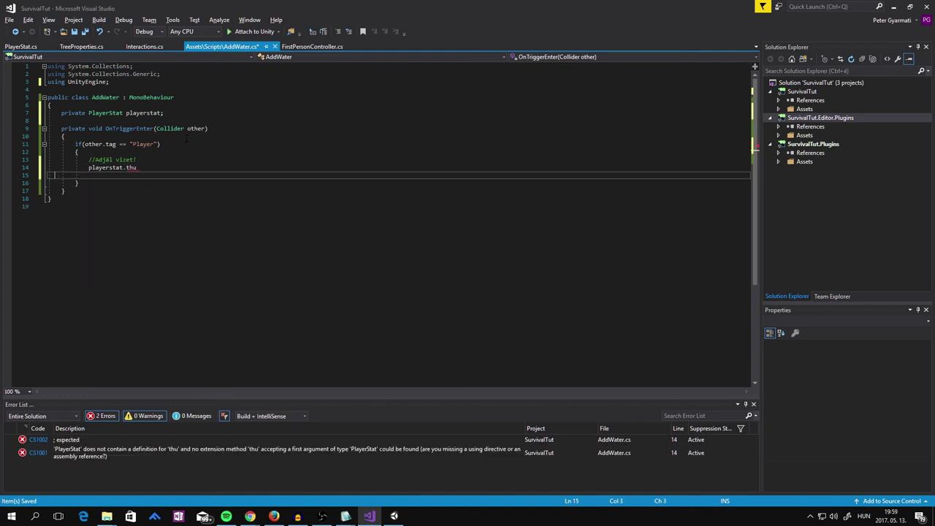
pyautogui.press('BackSpace')
pyautogui.press('BackSpace')
pyautogui.press('BackSpace')
pyautogui.press('BackSpace')
pyautogui.press('BackSpace')
pyautogui.press('BackSpace')
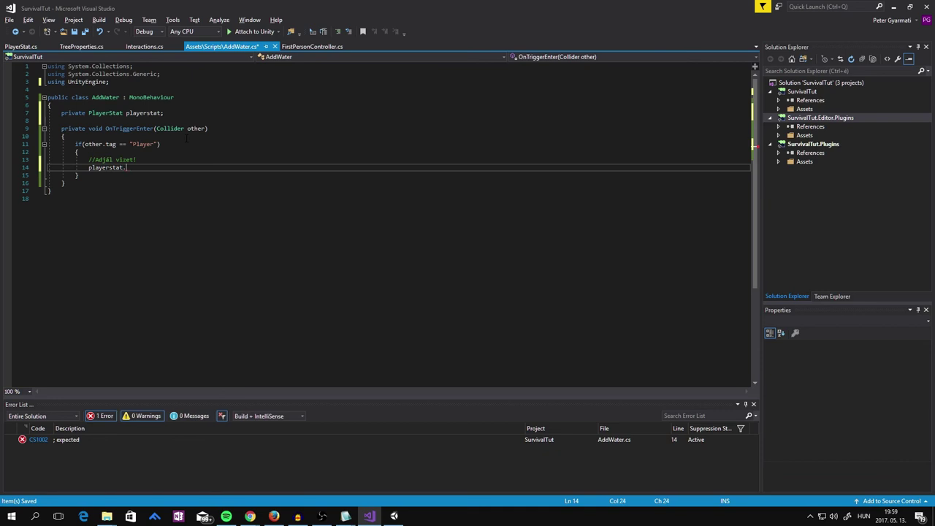
pyautogui.write('.thirst +=')
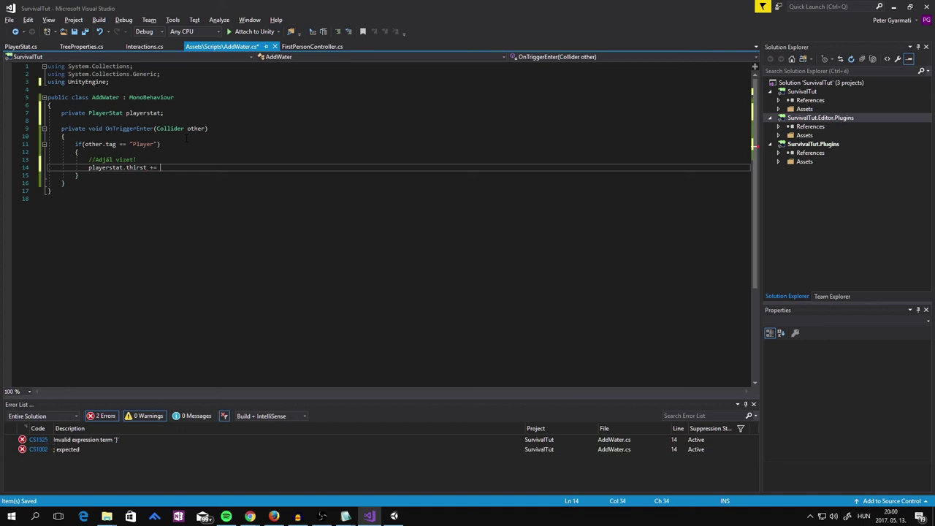
pyautogui.write('0;')
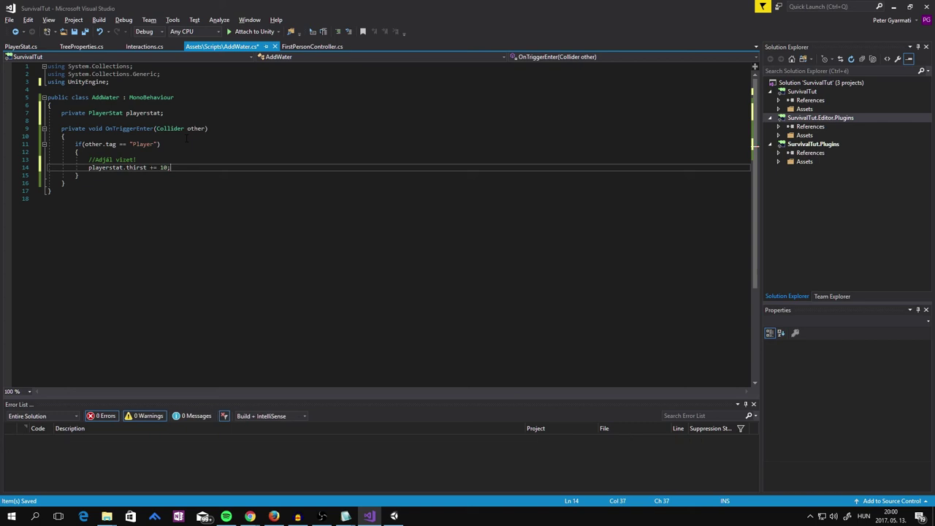
pyautogui.hotkey('ctrl', 's')
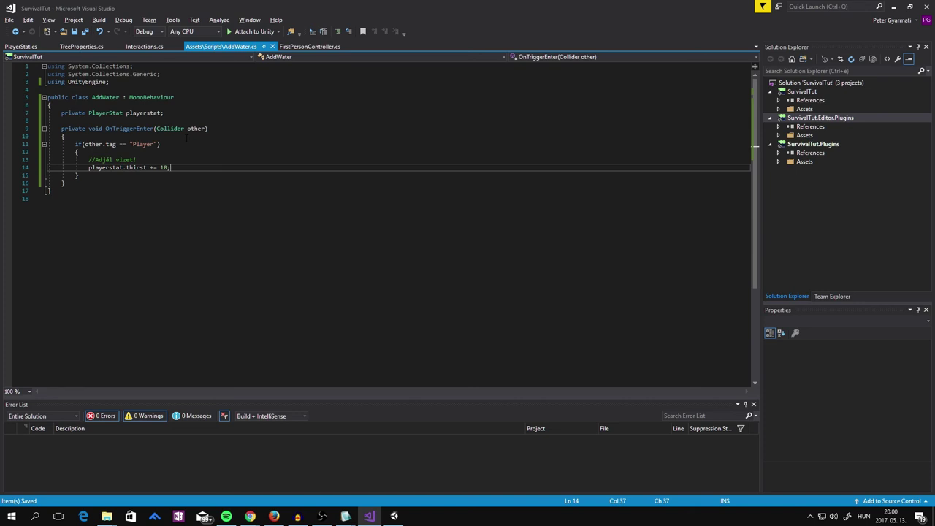
# Step: Add a blank line above the comment, save again, and run the game in Unity
pyautogui.press('Up')
pyautogui.press('Up')
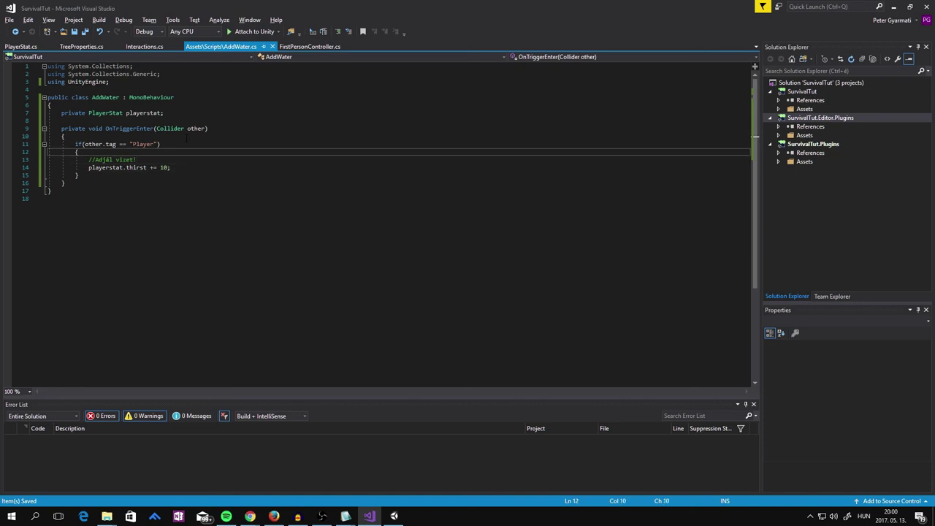
pyautogui.press('Return')
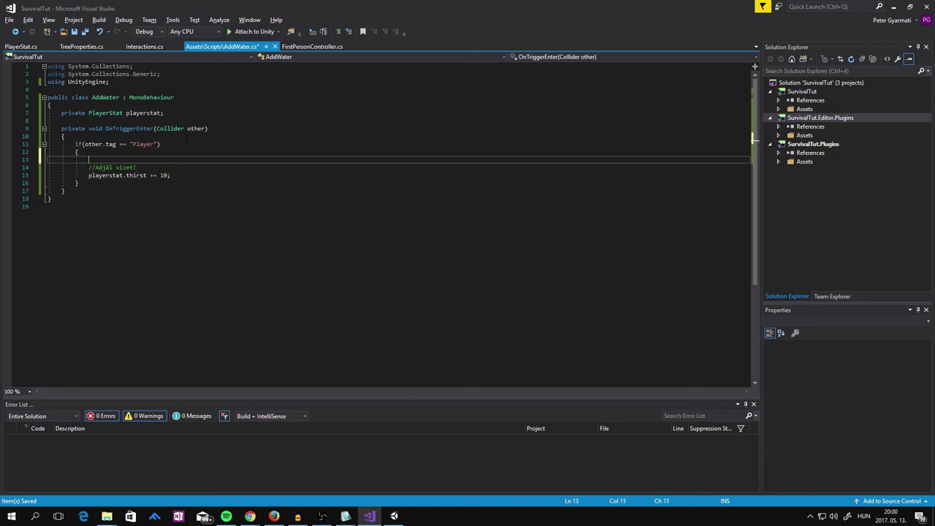
pyautogui.press('BackSpace')
pyautogui.press('BackSpace')
pyautogui.press('BackSpace')
pyautogui.press('BackSpace')
pyautogui.press('BackSpace')
pyautogui.hotkey('ctrl', 's')
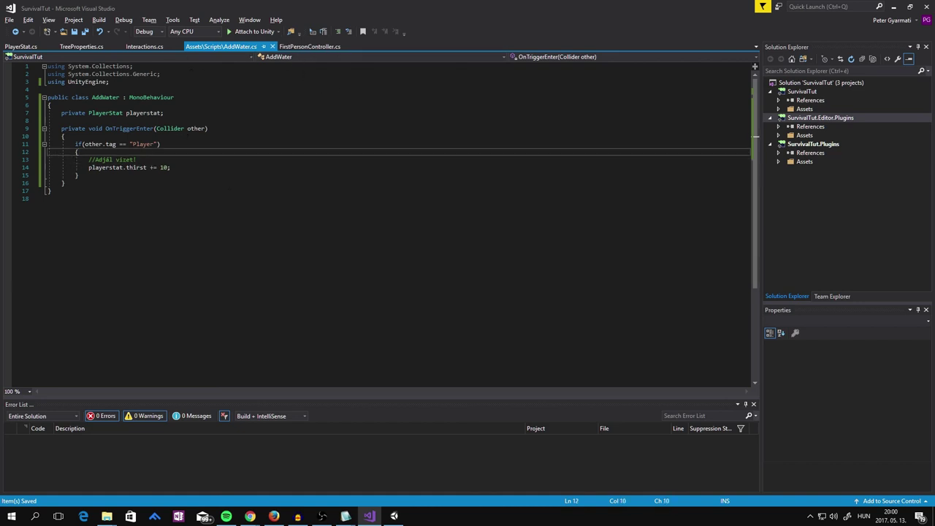
pyautogui.click(893, 6)
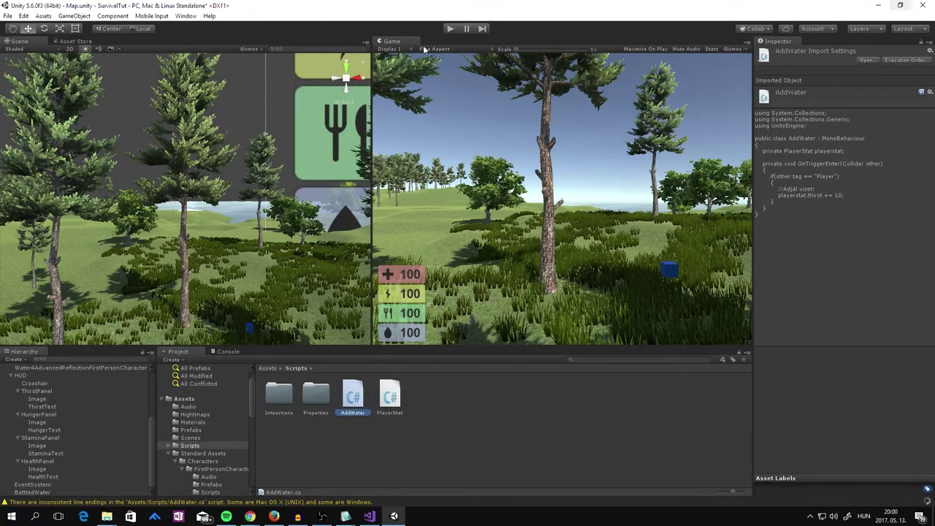
pyautogui.click(450, 27)
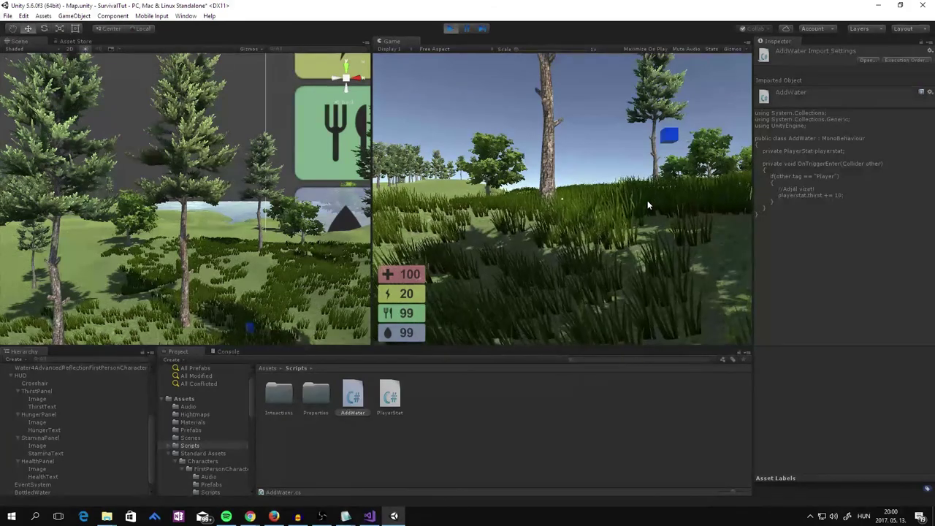
# Step: Walk the player around the blue BottledWater cube in the running game
pyautogui.click(721, 189)
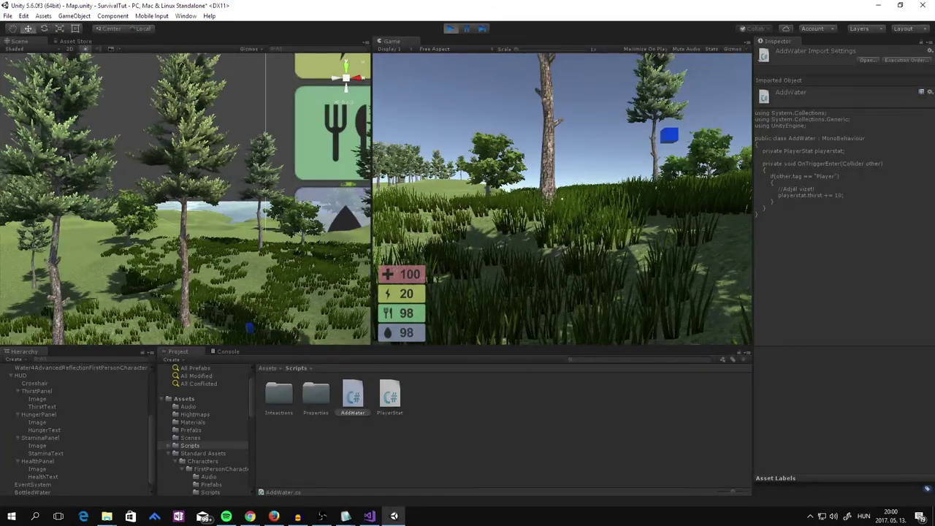
pyautogui.press('w')
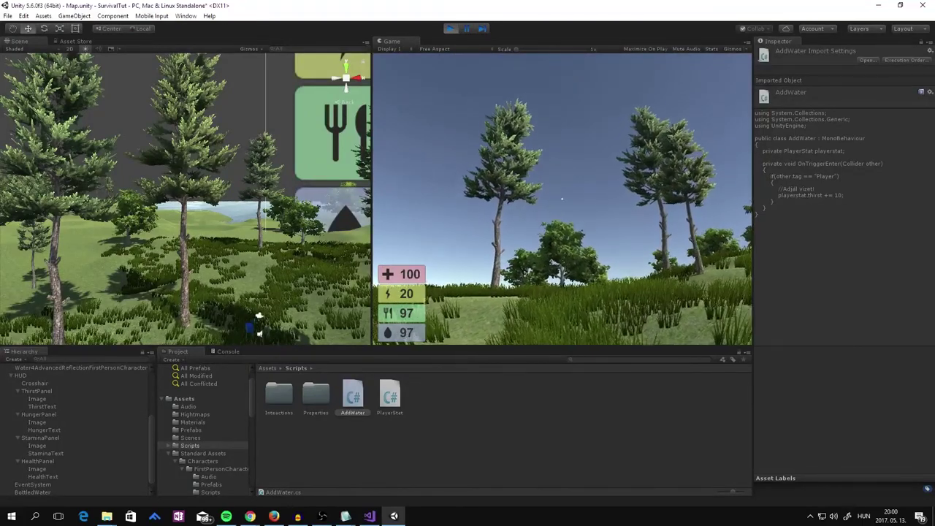
pyautogui.press('w')
pyautogui.press('w')
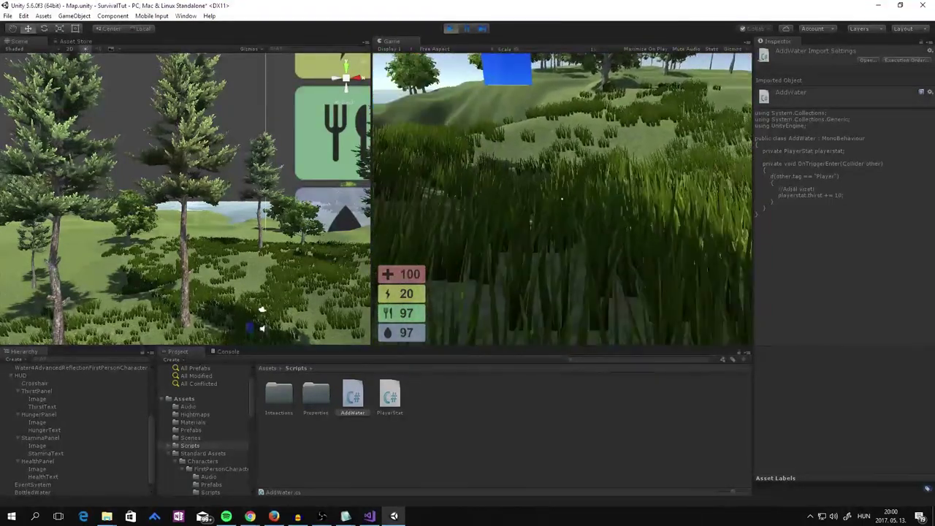
pyautogui.press('w')
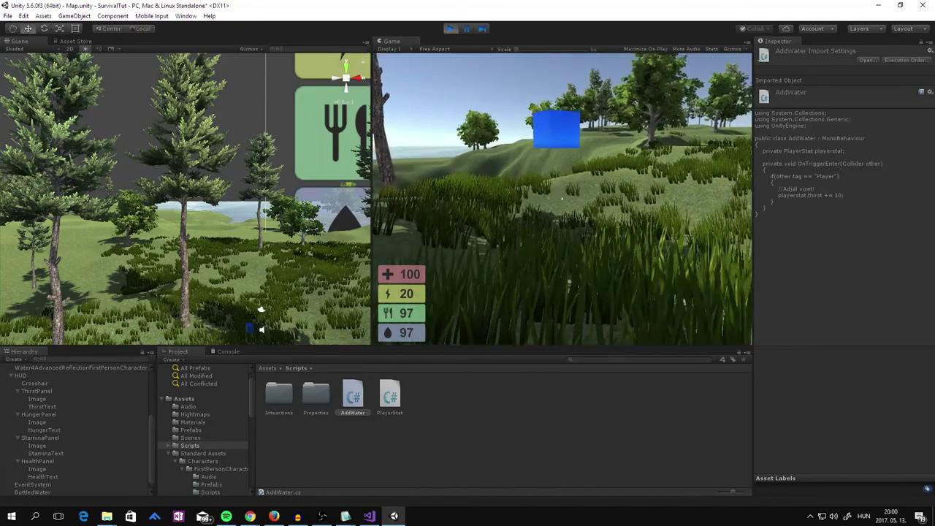
pyautogui.press('w')
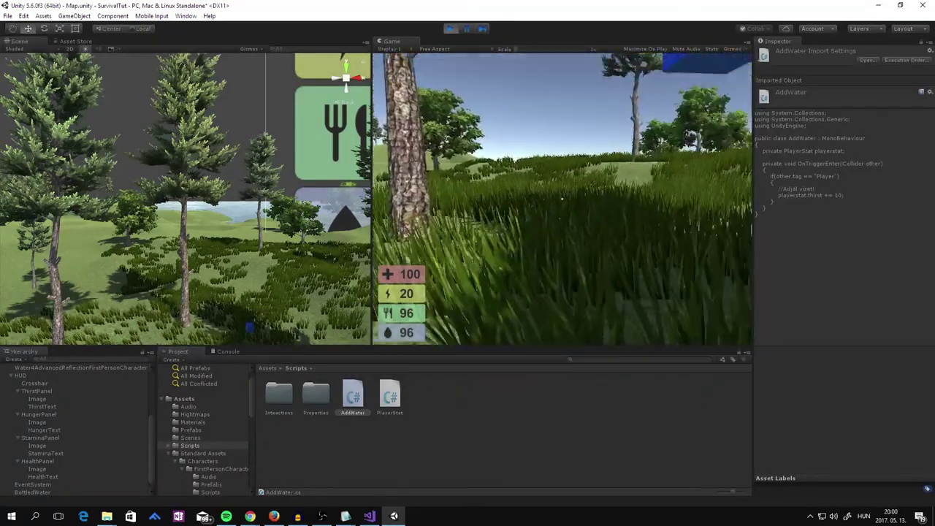
# Step: Stop the game and lower the BottledWater cube closer to the ground
pyautogui.click(450, 29)
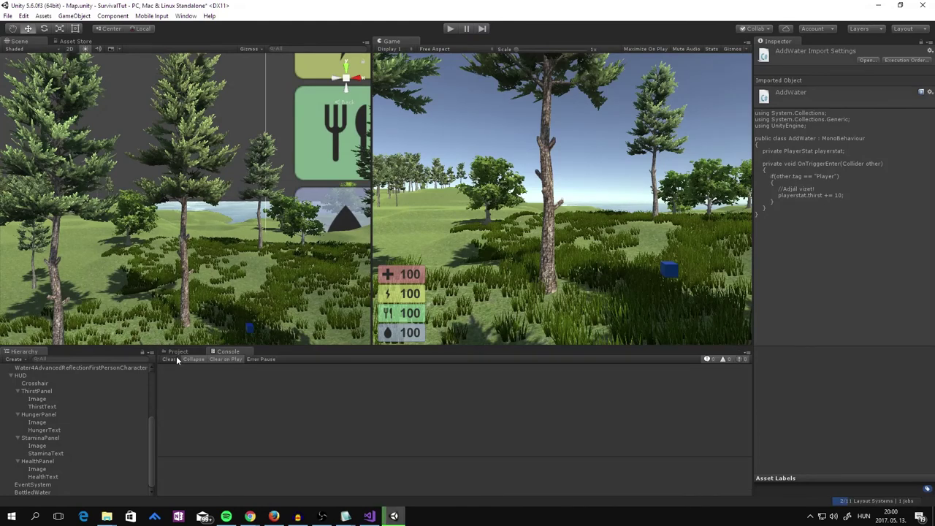
pyautogui.click(249, 328)
pyautogui.moveTo(250, 292)
pyautogui.mouseDown()
pyautogui.moveTo(248, 319)
pyautogui.moveTo(248, 310)
pyautogui.mouseUp()
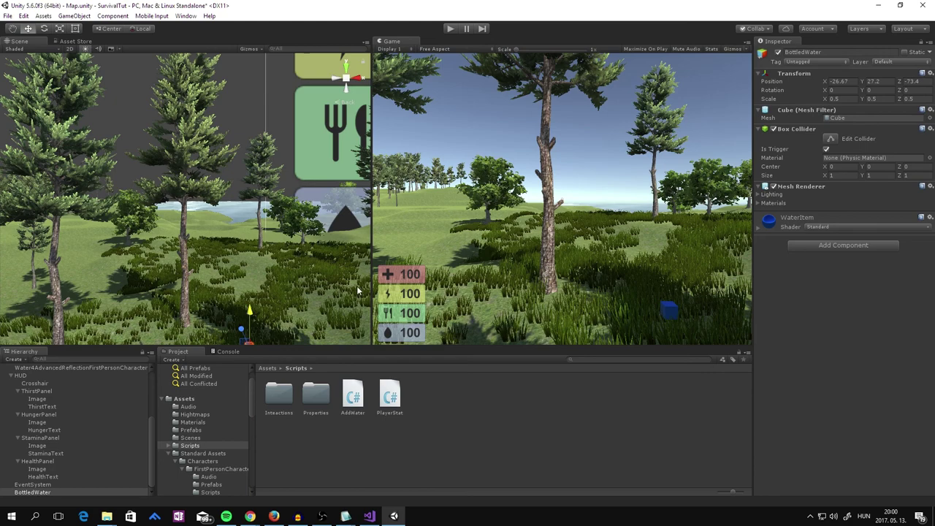
# Step: Play again, walk the player through the blue cube into the grass, then stop
pyautogui.click(451, 28)
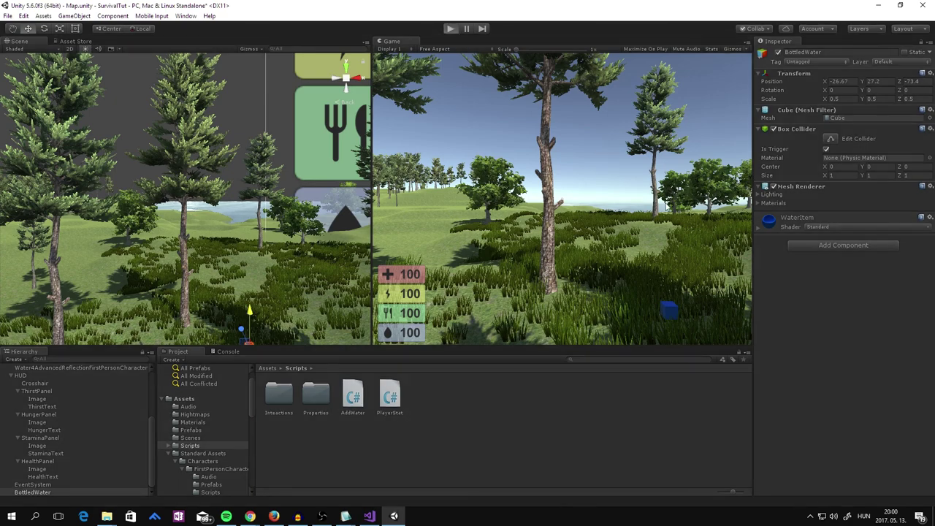
pyautogui.press('w')
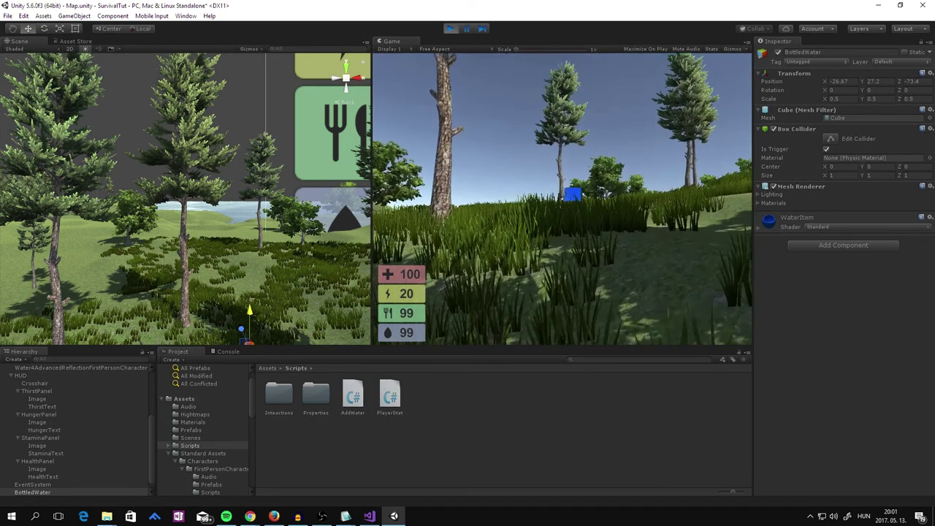
pyautogui.press('w')
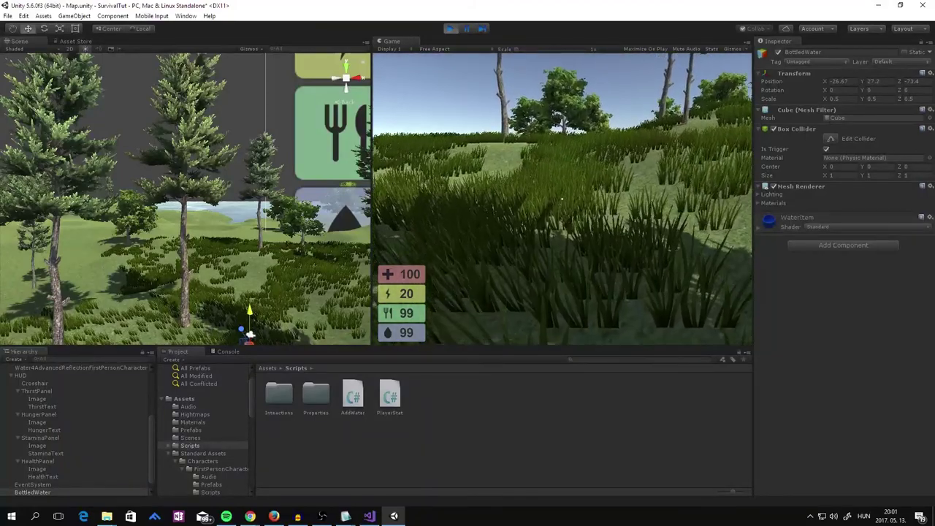
pyautogui.press('w')
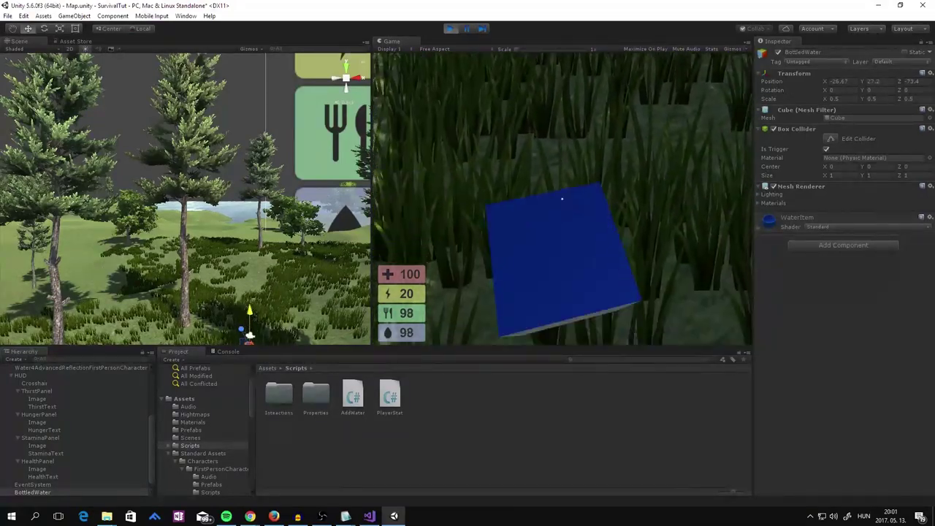
pyautogui.press('w')
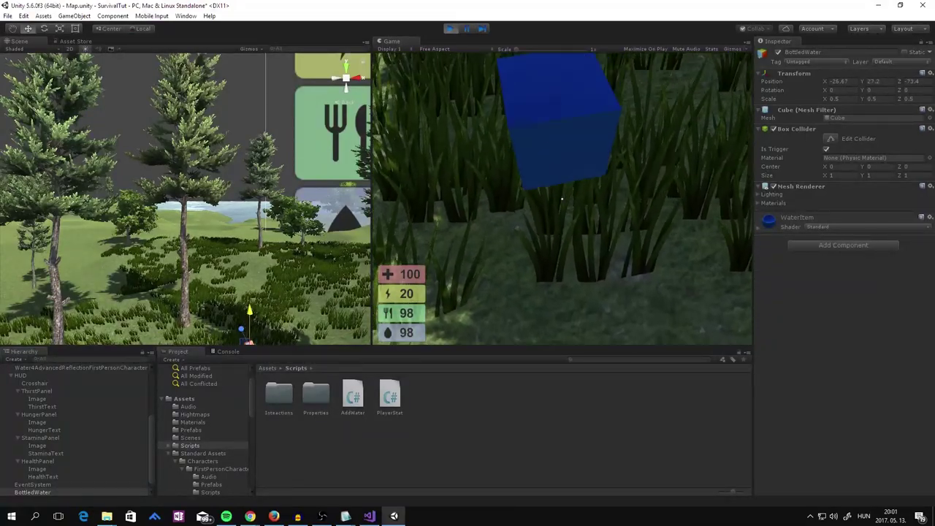
pyautogui.press('Escape')
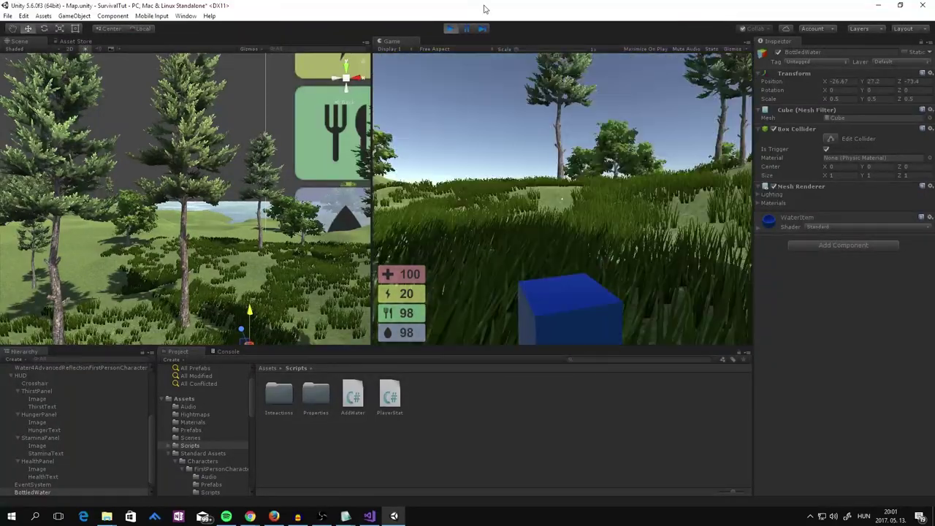
pyautogui.click(455, 30)
# Step: In AddWater.cs, tidy the stray blank line and open a new line below the playerstat field
pyautogui.click(369, 516)
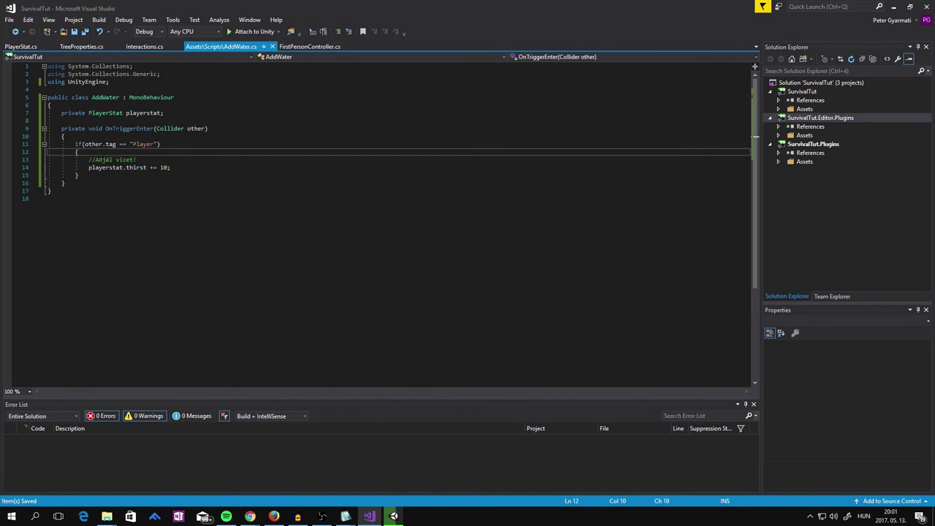
pyautogui.press('Return')
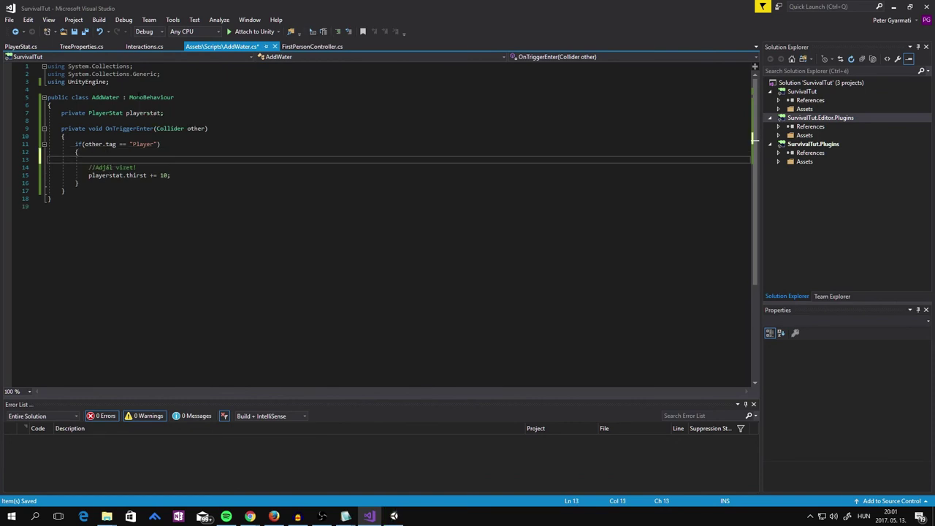
pyautogui.write('Deb')
pyautogui.press('BackSpace')
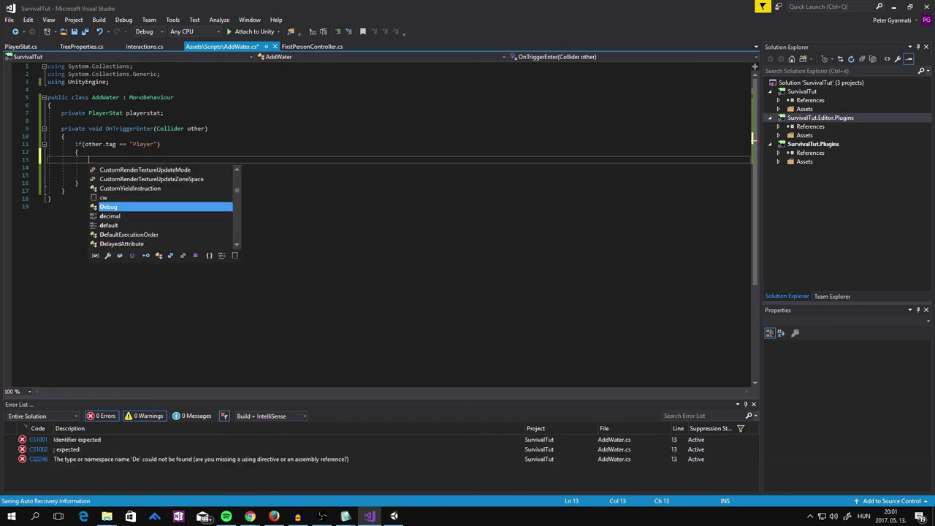
pyautogui.press('BackSpace')
pyautogui.press('BackSpace')
pyautogui.press('BackSpace')
pyautogui.press('BackSpace')
pyautogui.press('BackSpace')
pyautogui.press('BackSpace')
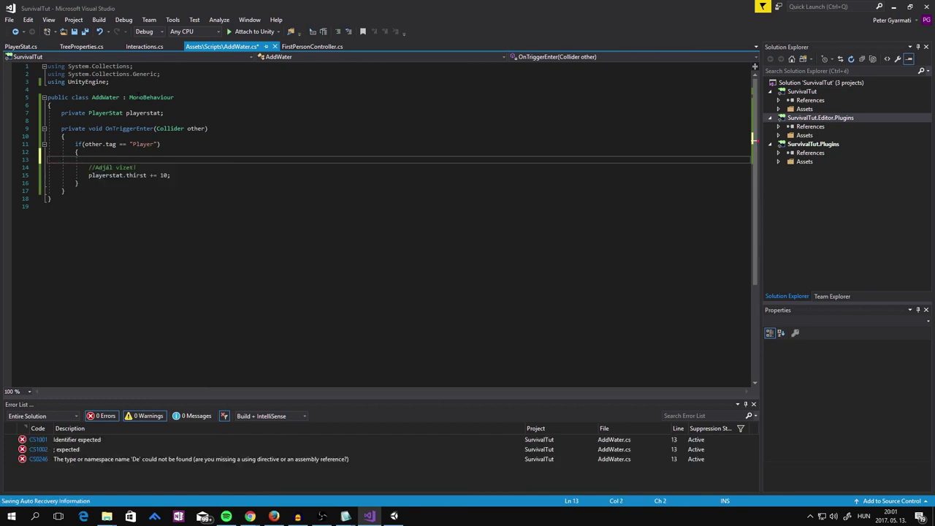
pyautogui.press('BackSpace')
pyautogui.press('BackSpace')
pyautogui.press('Up')
pyautogui.press('Up')
pyautogui.press('Up')
pyautogui.press('Up')
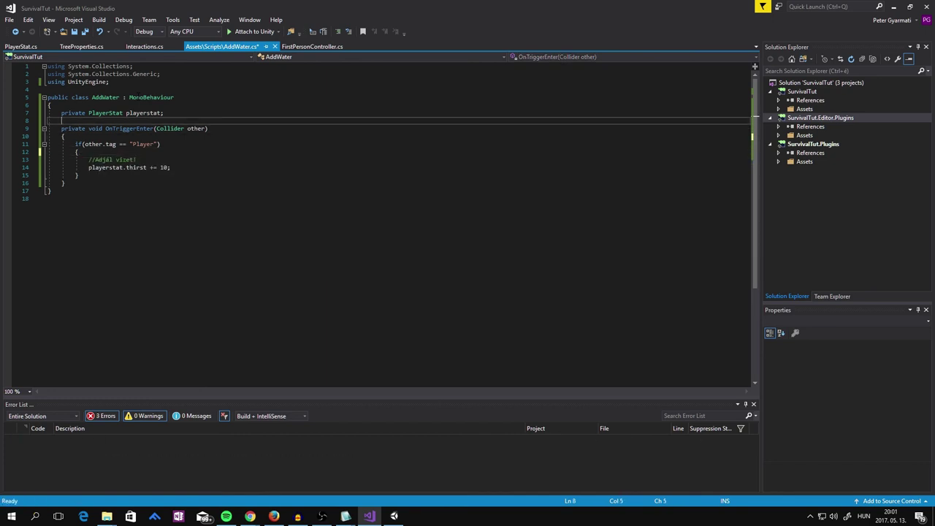
pyautogui.press('Return')
# Step: Write a Start method assigning playerstat = GameObject.Find("FPSController").GetComponent
pyautogui.write('voi')
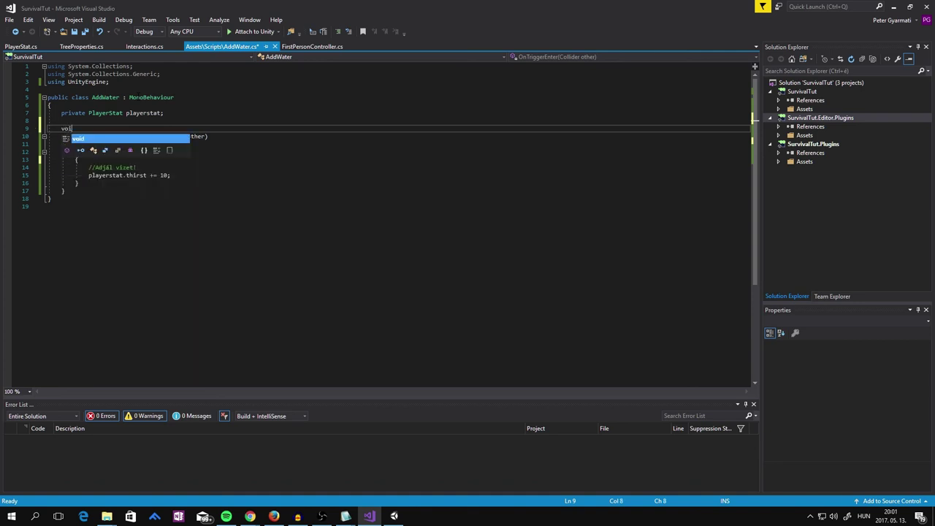
pyautogui.write('d Start')
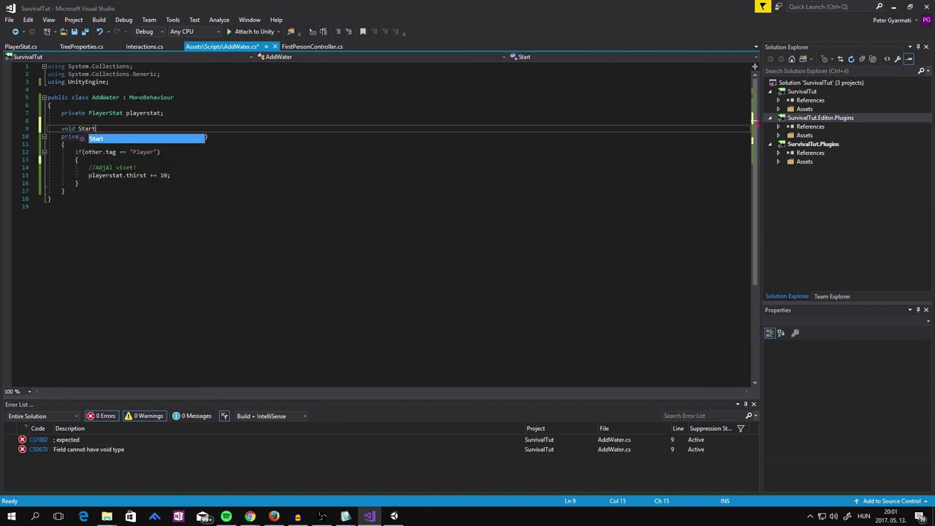
pyautogui.press('Tab')
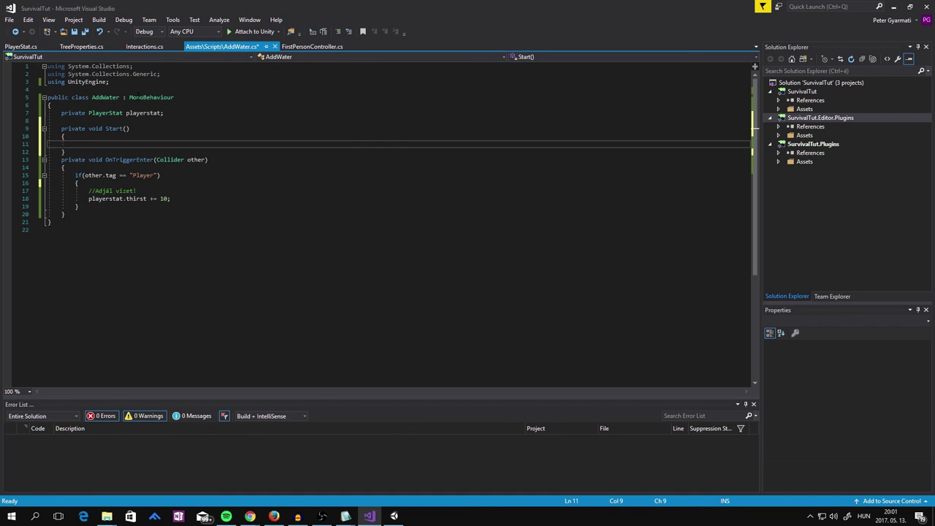
pyautogui.write('pla')
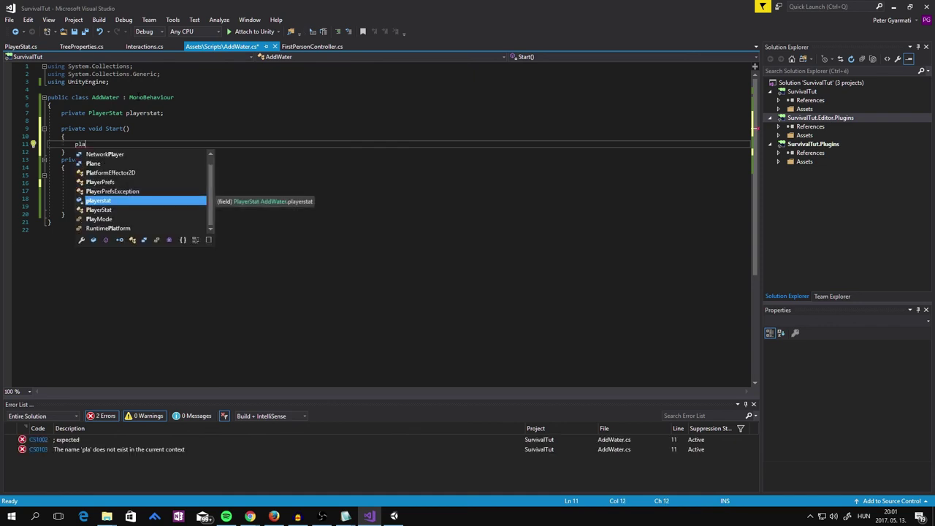
pyautogui.press('Tab')
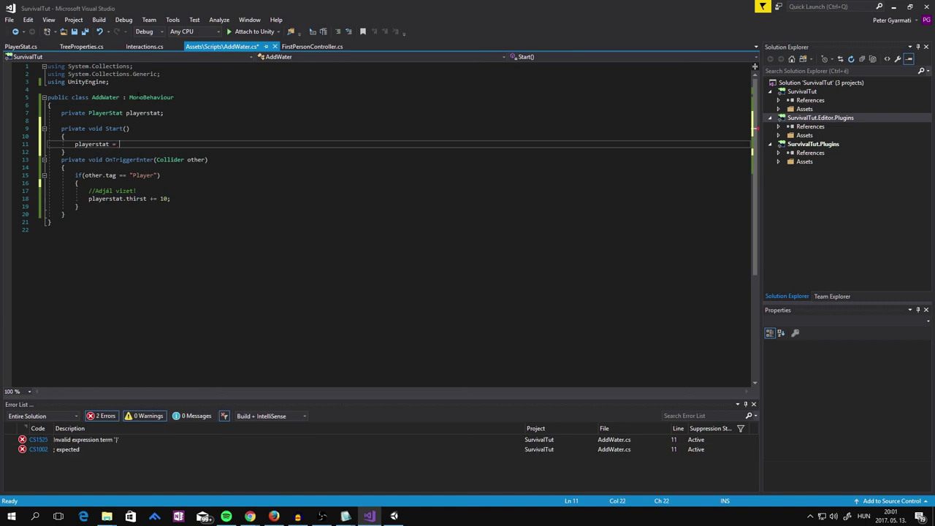
pyautogui.write('Game')
pyautogui.press('Tab')
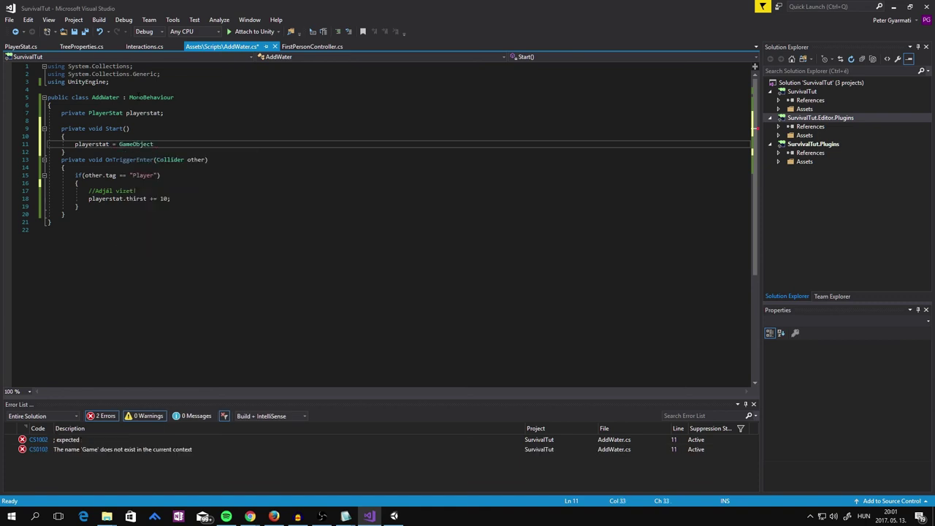
pyautogui.write('.')
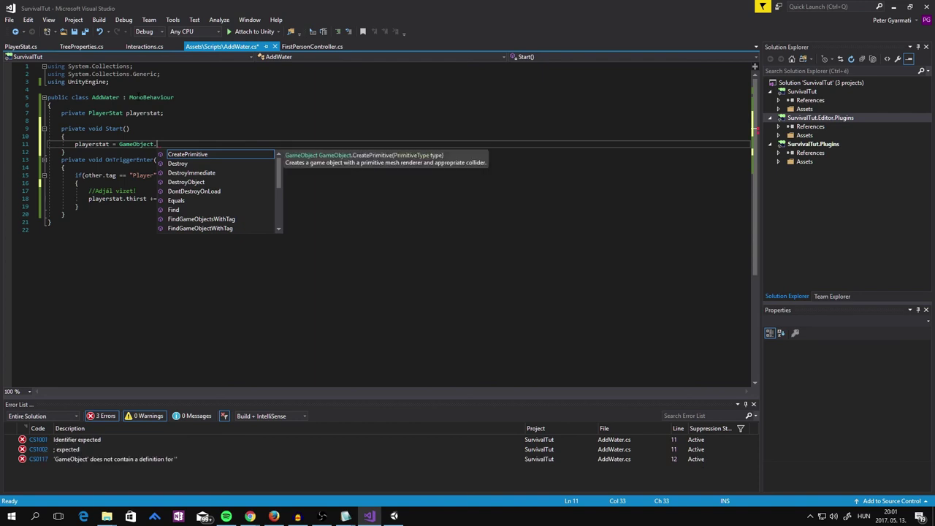
pyautogui.write('F')
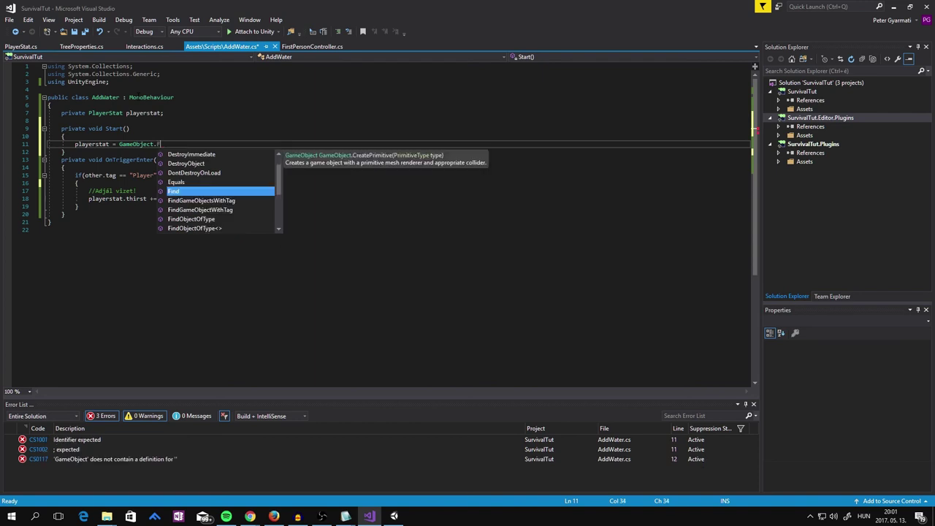
pyautogui.write('i')
pyautogui.press('Tab')
pyautogui.write('()')
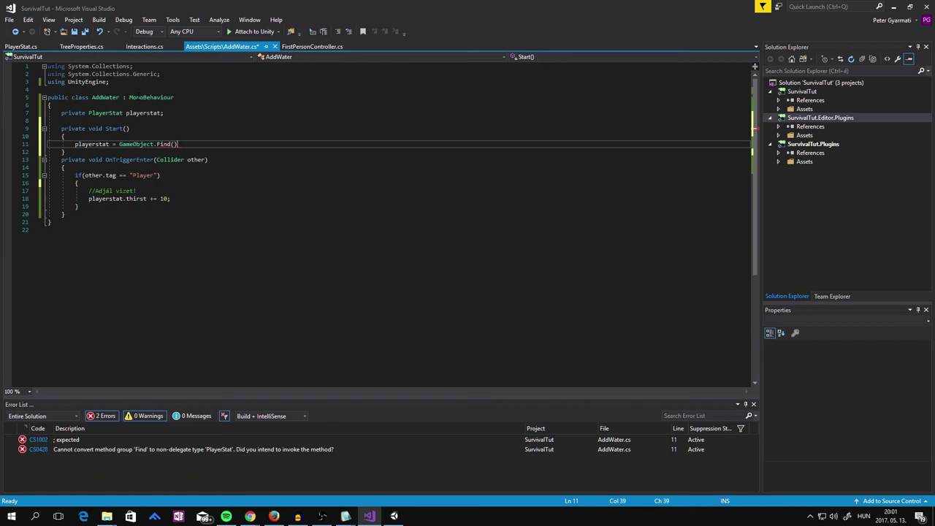
pyautogui.write('""')
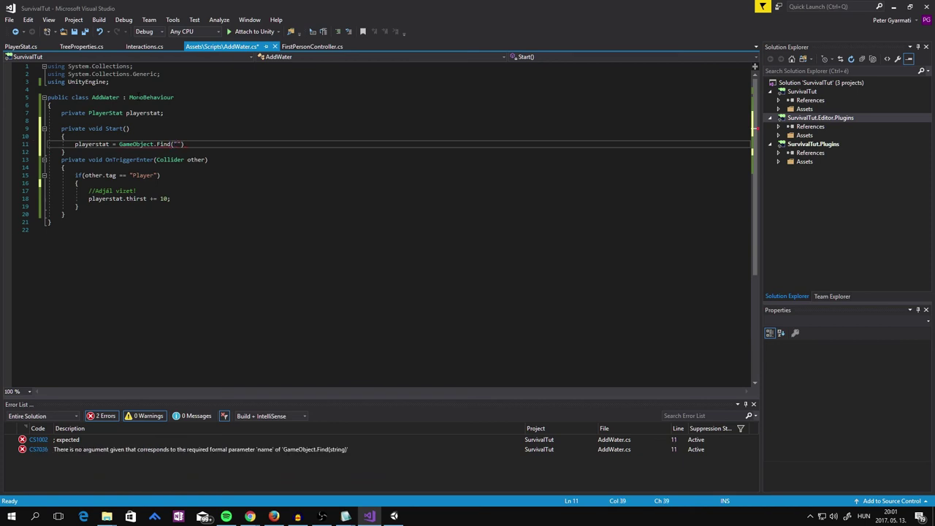
pyautogui.write('P')
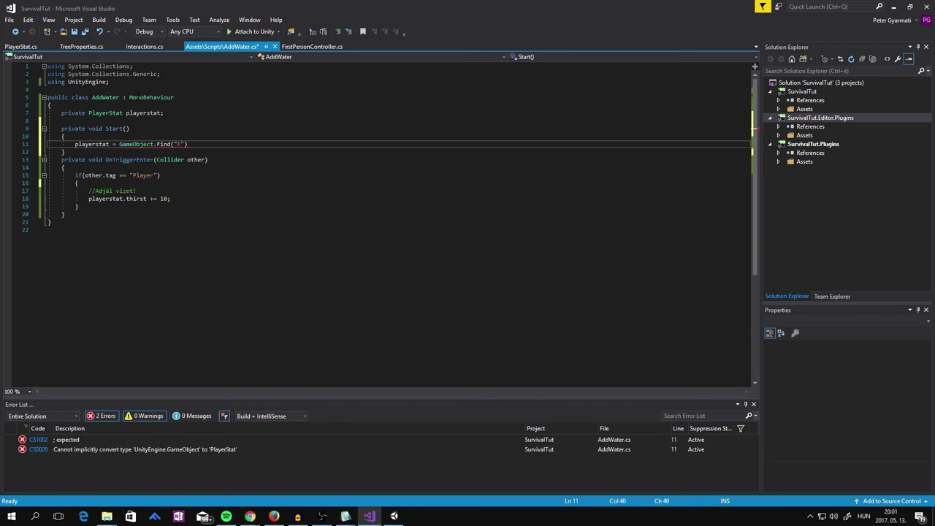
pyautogui.write('PS')
pyautogui.write('Con')
pyautogui.write('tro')
pyautogui.write('ller')
pyautogui.write('.')
pyautogui.write('.')
pyautogui.write('Get')
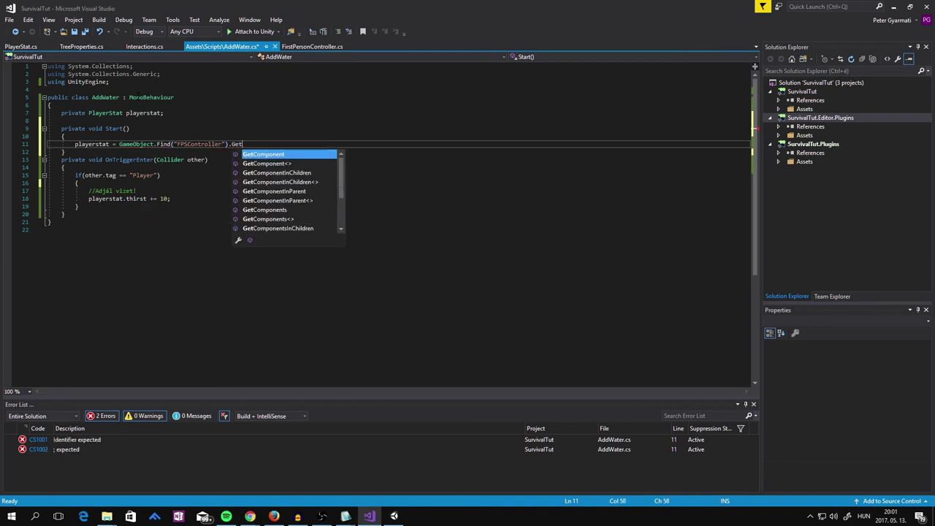
pyautogui.press('Tab')
# Step: Complete the call as GetComponent<PlayerStat>() and save AddWater.cs
pyautogui.write('<')
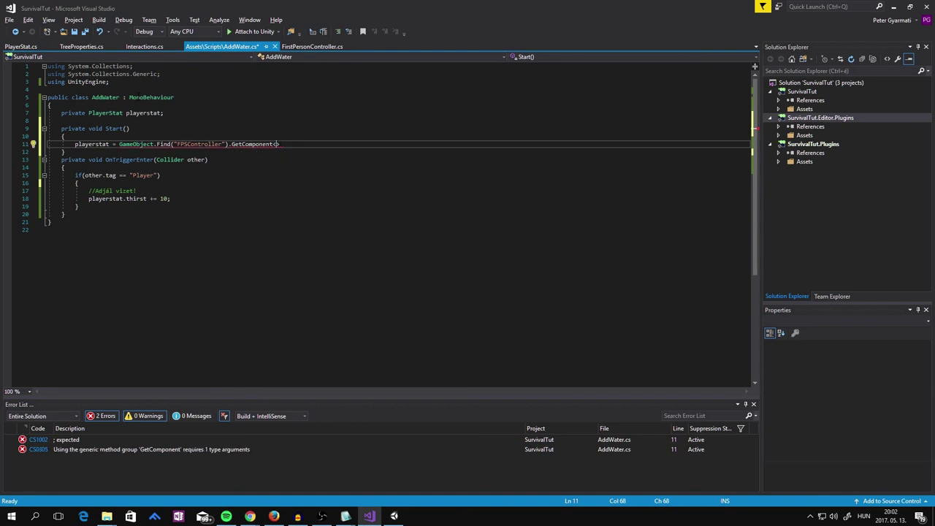
pyautogui.write('Péla')
pyautogui.press('Return')
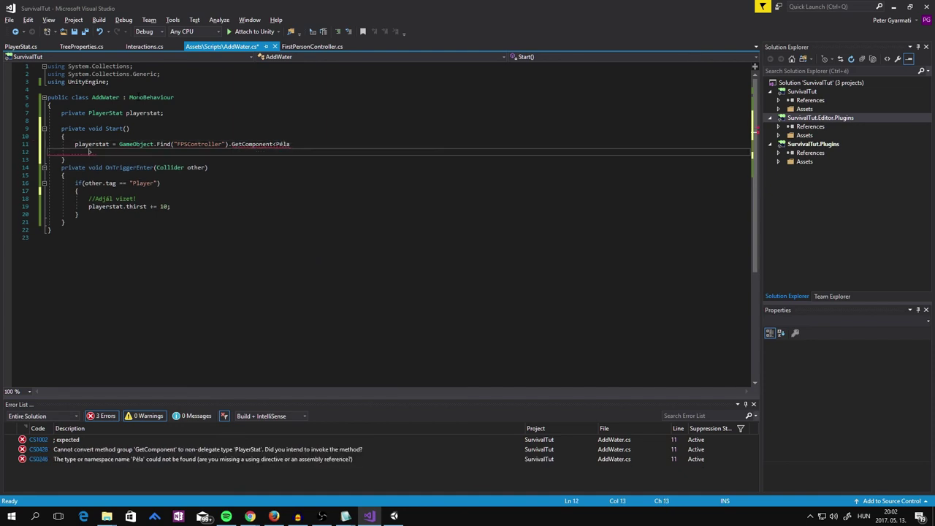
pyautogui.press('BackSpace')
pyautogui.press('BackSpace')
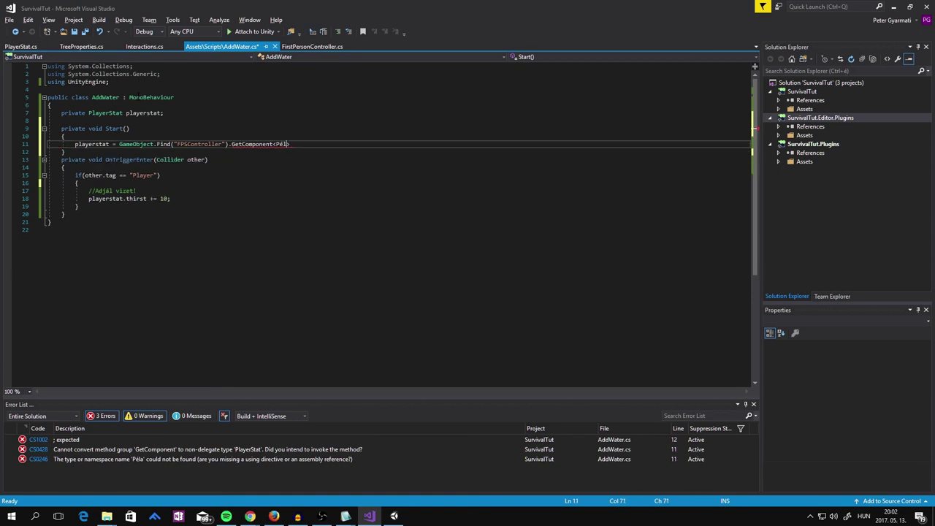
pyautogui.press('BackSpace')
pyautogui.press('BackSpace')
pyautogui.press('BackSpace')
pyautogui.write('lay')
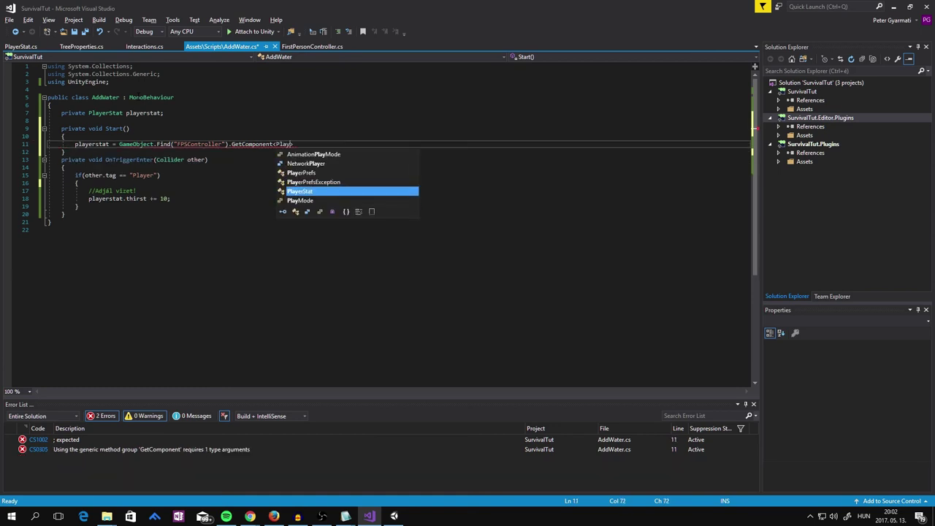
pyautogui.write('erStat>')
pyautogui.press('Right')
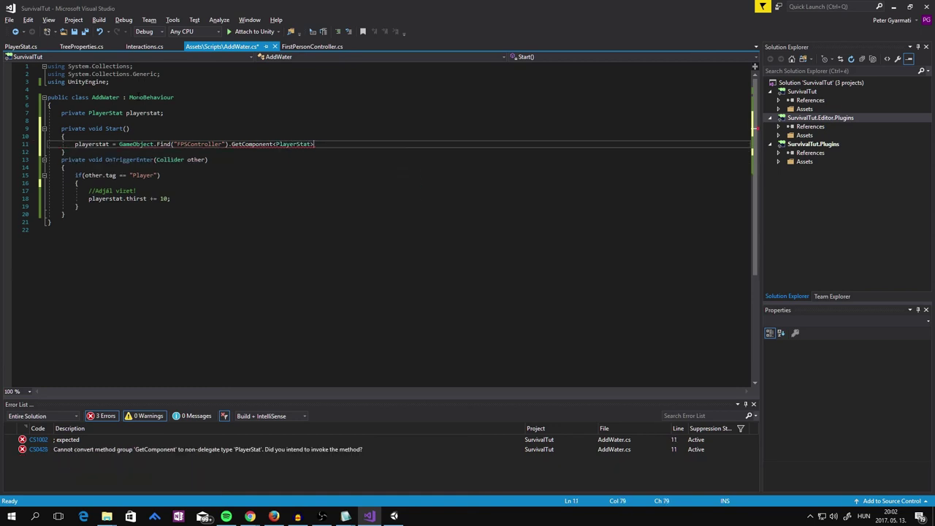
pyautogui.write('();')
pyautogui.hotkey('ctrl', 's')
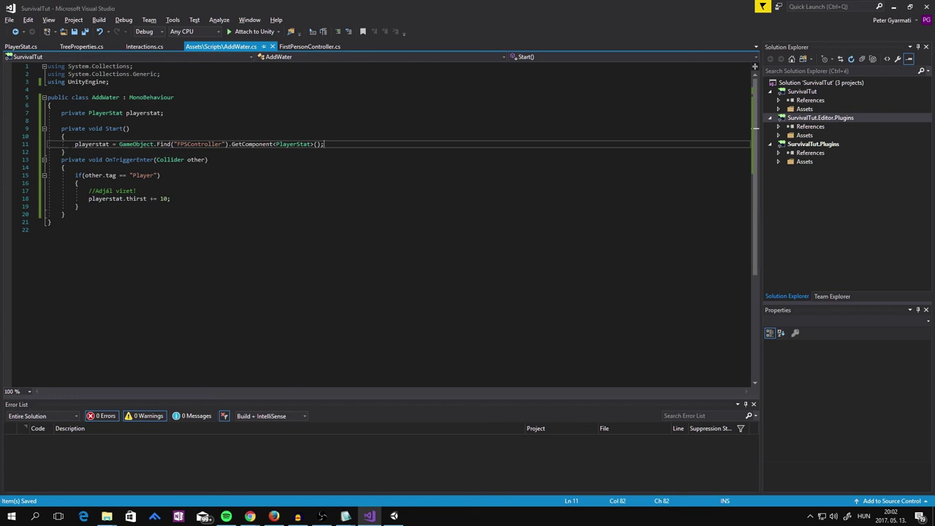
pyautogui.press('Down')
pyautogui.press('Return')
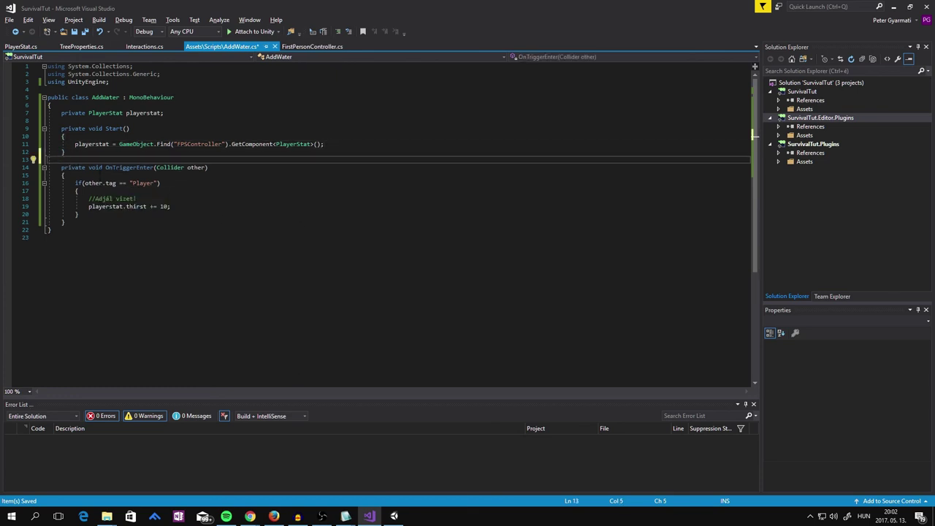
# Step: Attach the AddWater script to the BottledWater cube and start Play mode
pyautogui.click(395, 516)
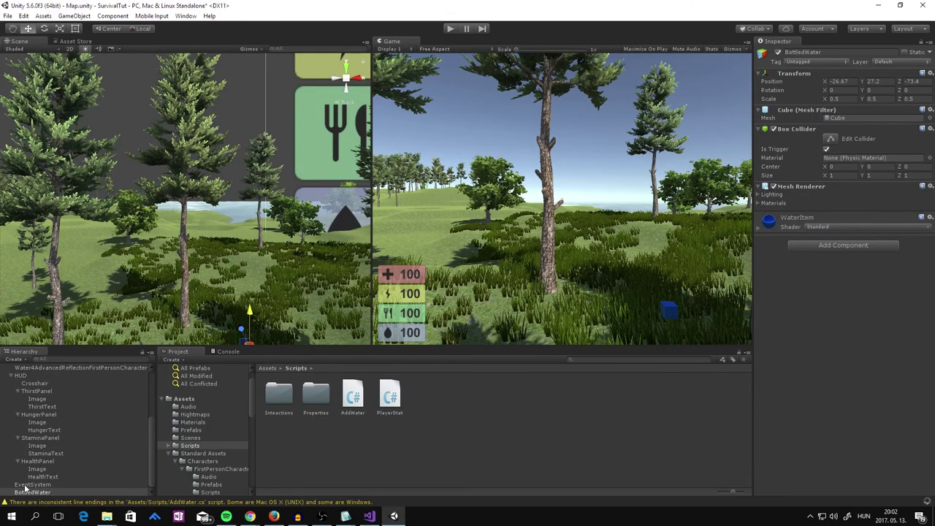
pyautogui.click(467, 401)
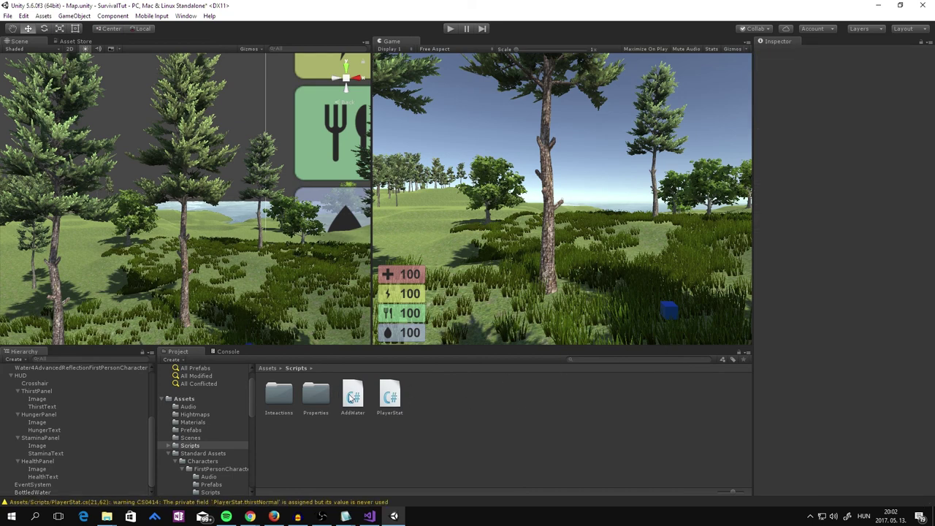
pyautogui.click(50, 493)
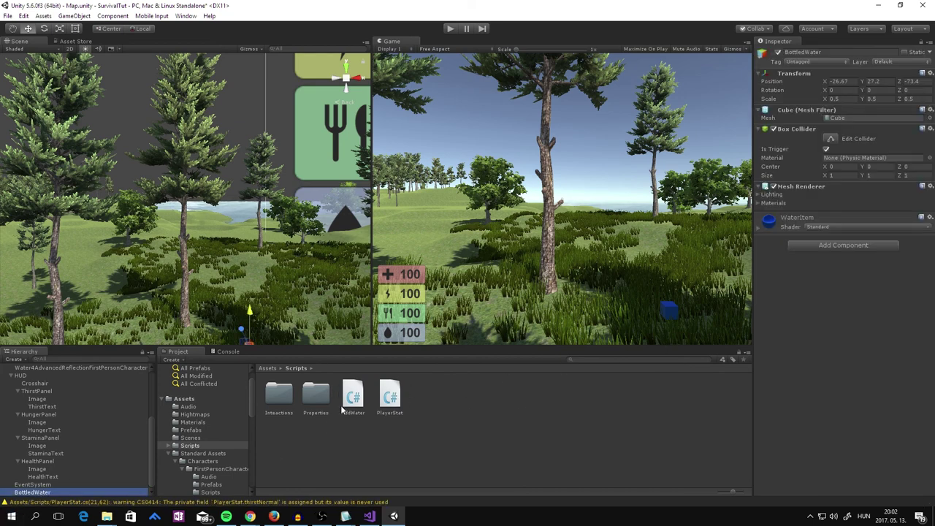
pyautogui.moveTo(349, 401); pyautogui.dragTo(844, 234)
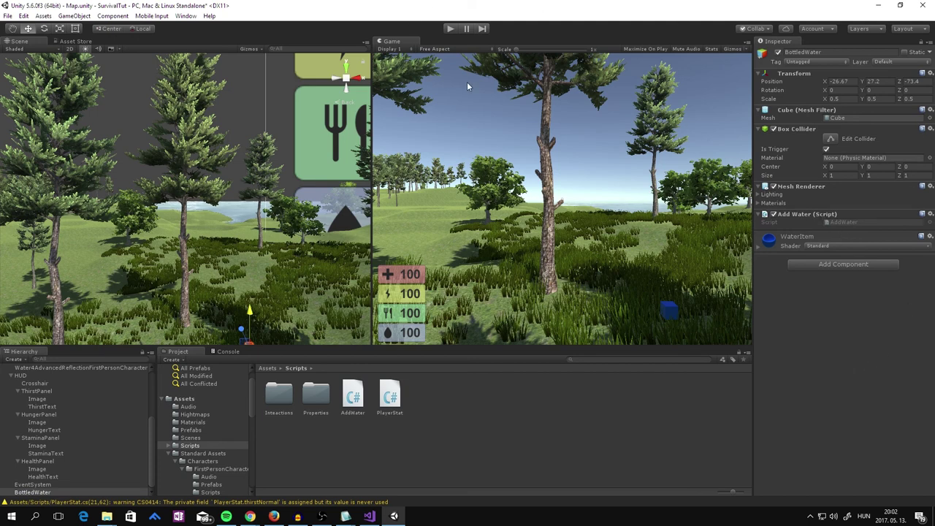
pyautogui.click(450, 28)
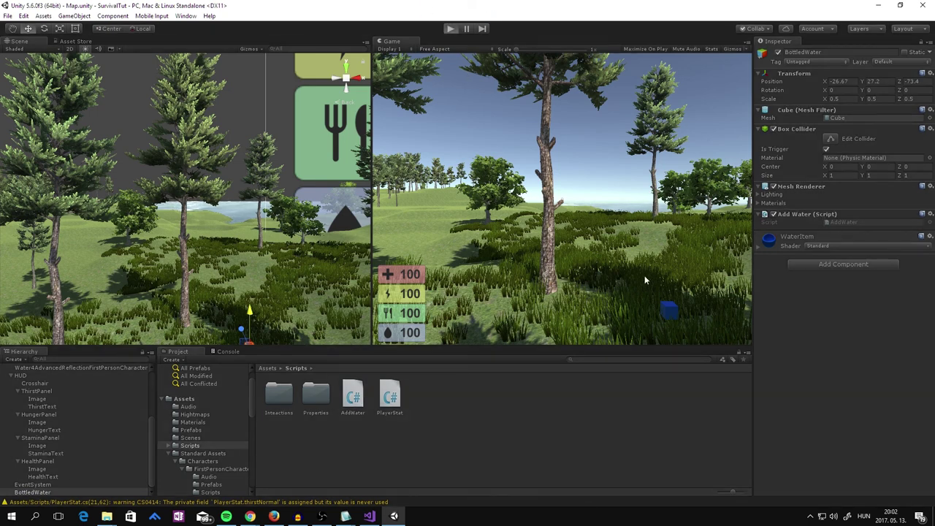
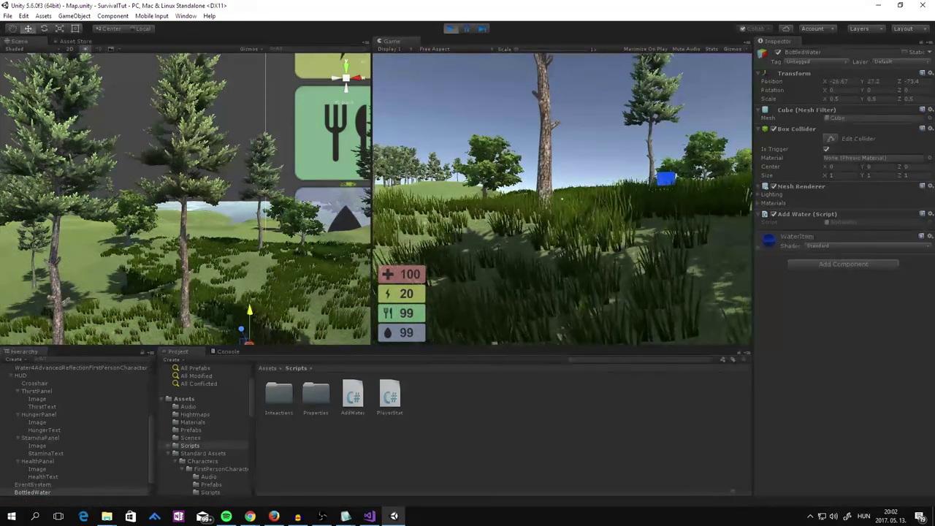
# Step: Walk the player toward and around the blue cube, then stop the play test
pyautogui.press('w')
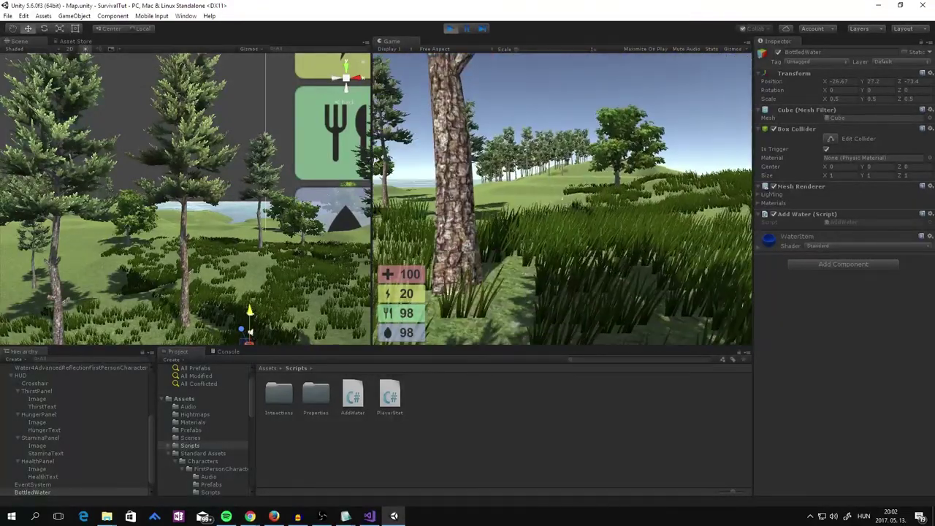
pyautogui.press('w')
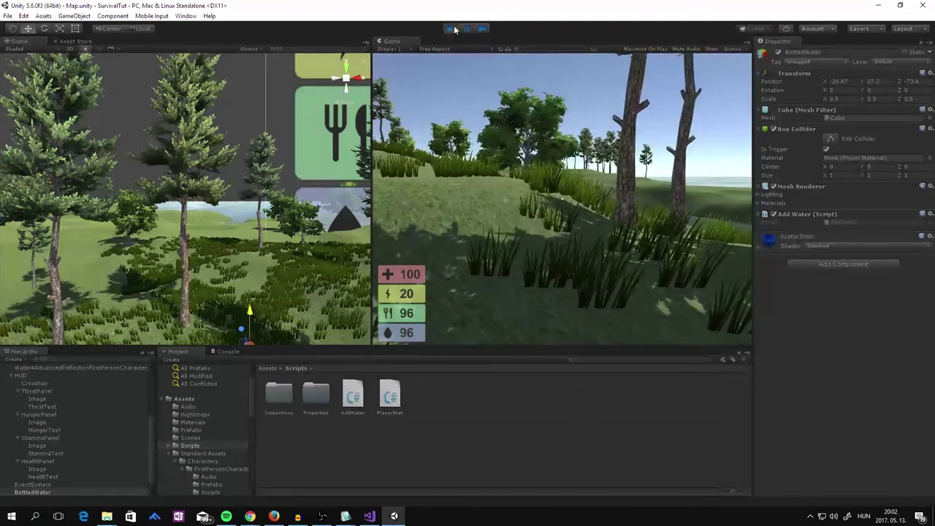
pyautogui.hotkey('ctrl', 'p')
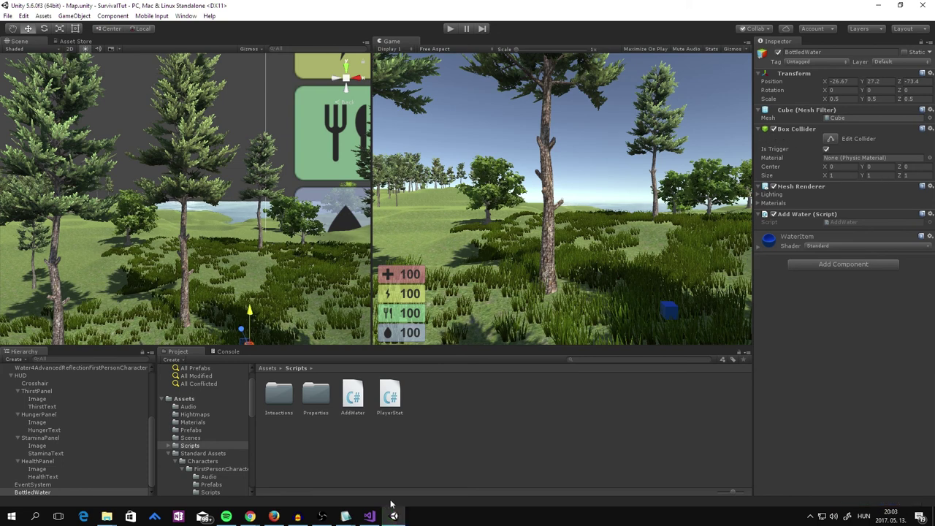
# Step: Inspect FPSController's Character Controller and Rigidbody settings
pyautogui.scroll(4, 58, 409)
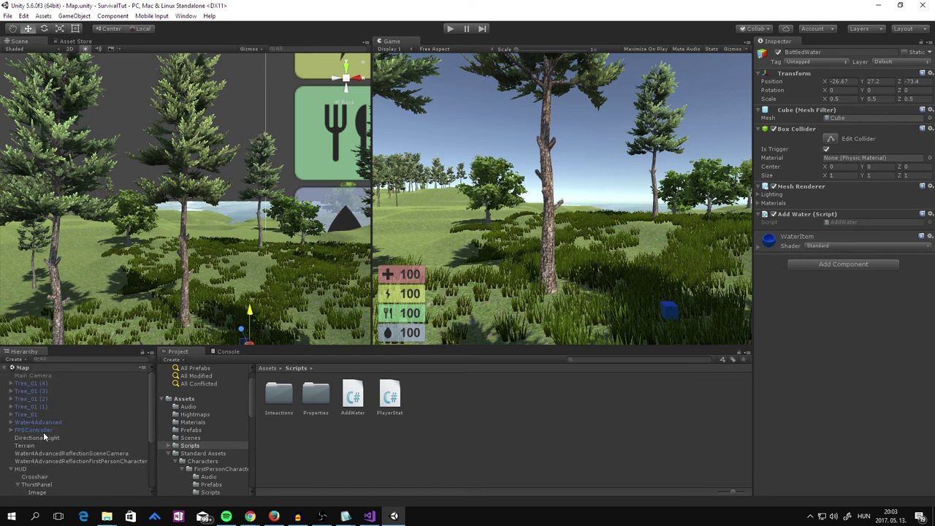
pyautogui.click(41, 430)
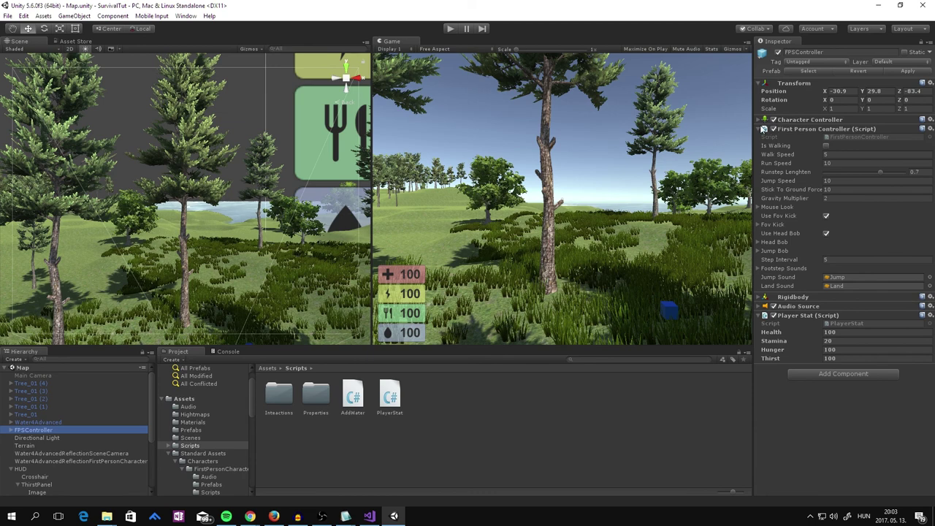
pyautogui.click(796, 123)
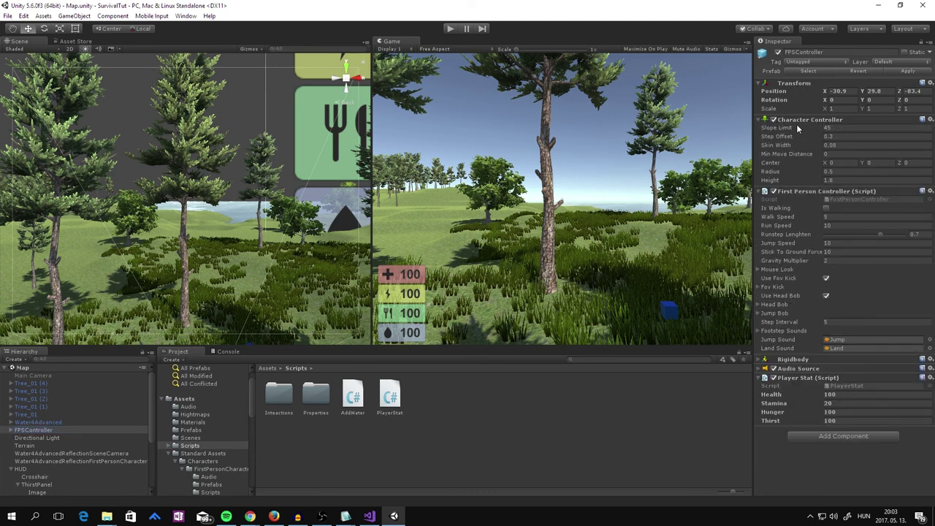
pyautogui.click(759, 361)
pyautogui.scroll(-2, 803, 293)
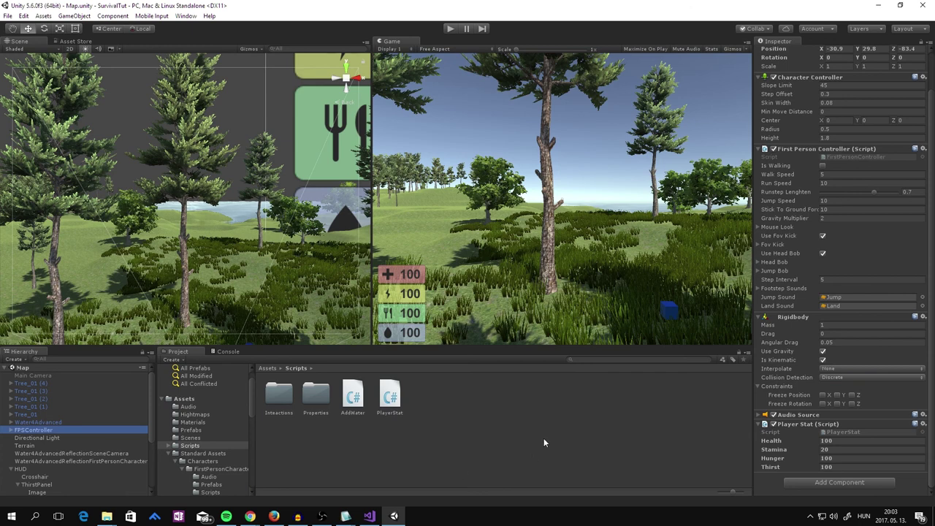
pyautogui.scroll(3, 845, 221)
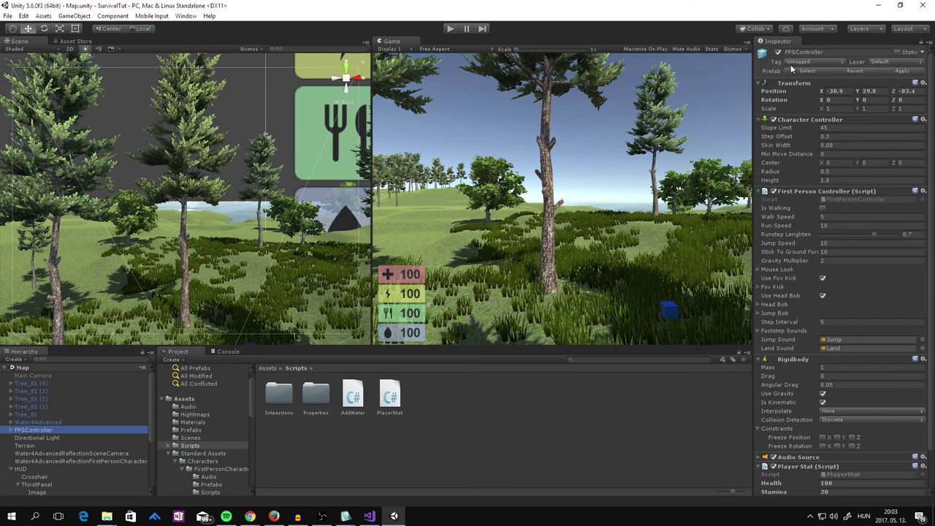
# Step: Tag FPSController as Player and bring the AddWater script up in Visual Studio
pyautogui.click(805, 61)
pyautogui.click(788, 126)
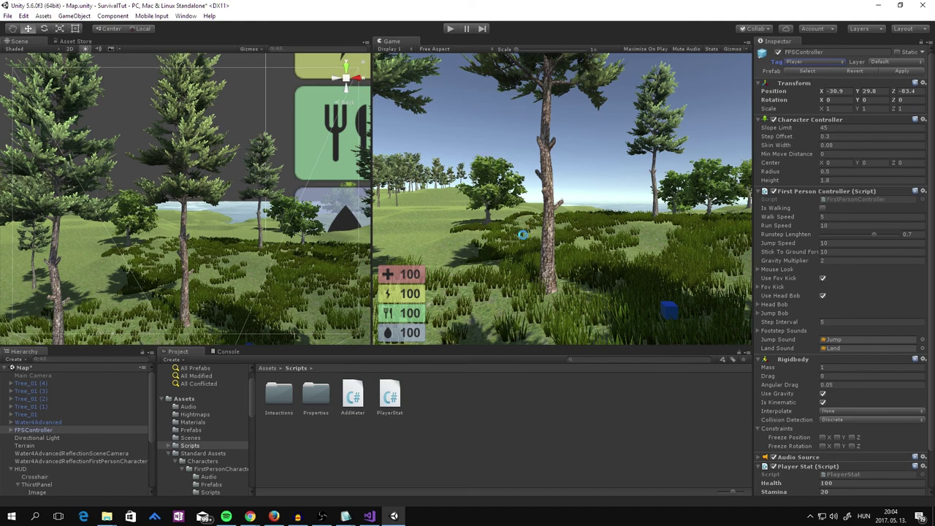
pyautogui.click(372, 501)
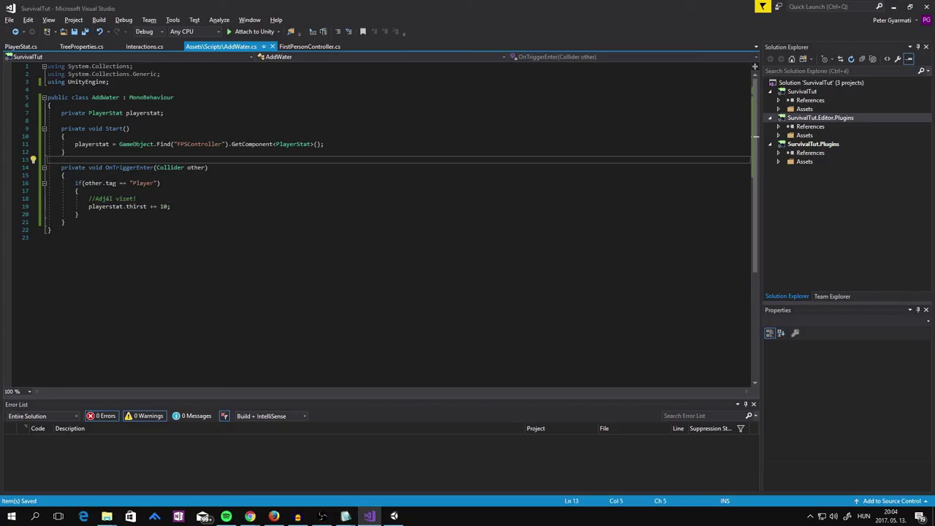
# Step: Change line 16 to check other.gameObject.tag == "Player", save AddWater, and return to Unity
pyautogui.click(104, 182)
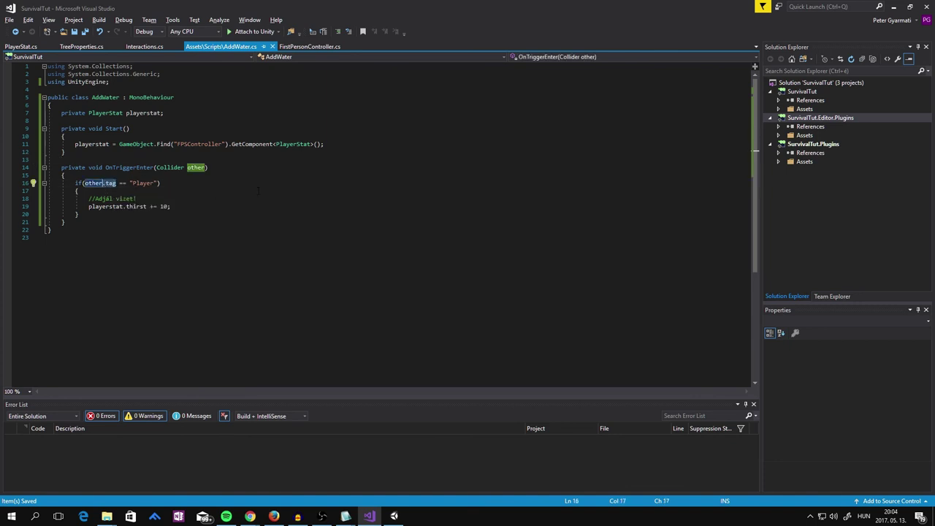
pyautogui.write('ga')
pyautogui.write('.')
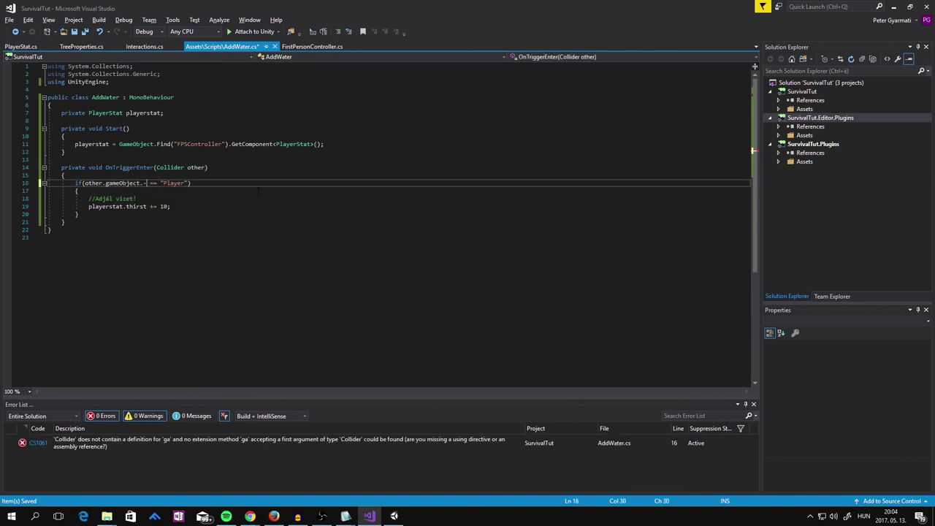
pyautogui.press('BackSpace')
pyautogui.hotkey('ctrl', 'space')
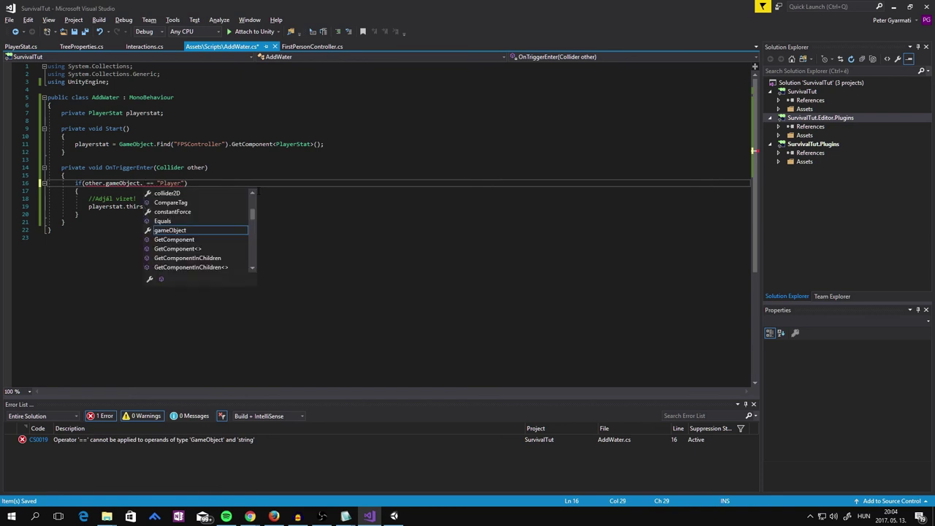
pyautogui.write('ta')
pyautogui.press('Tab')
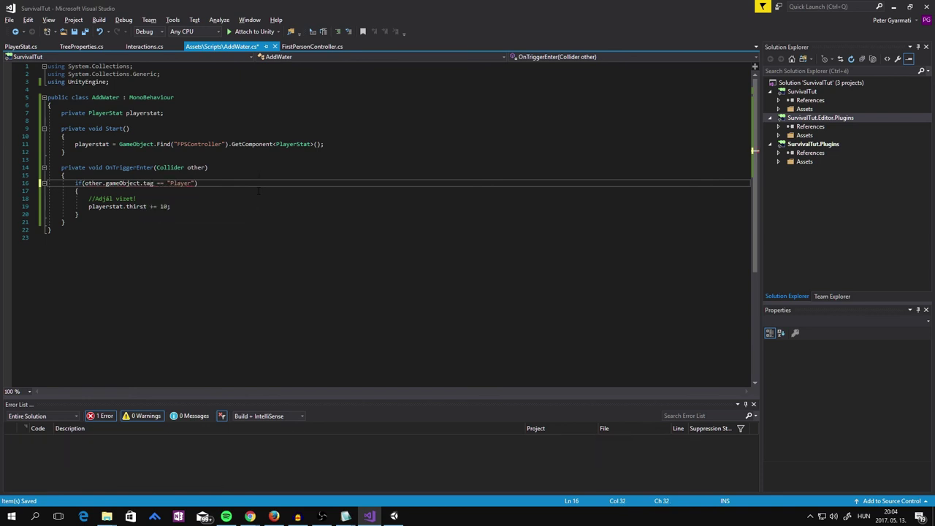
pyautogui.hotkey('ctrl', 's')
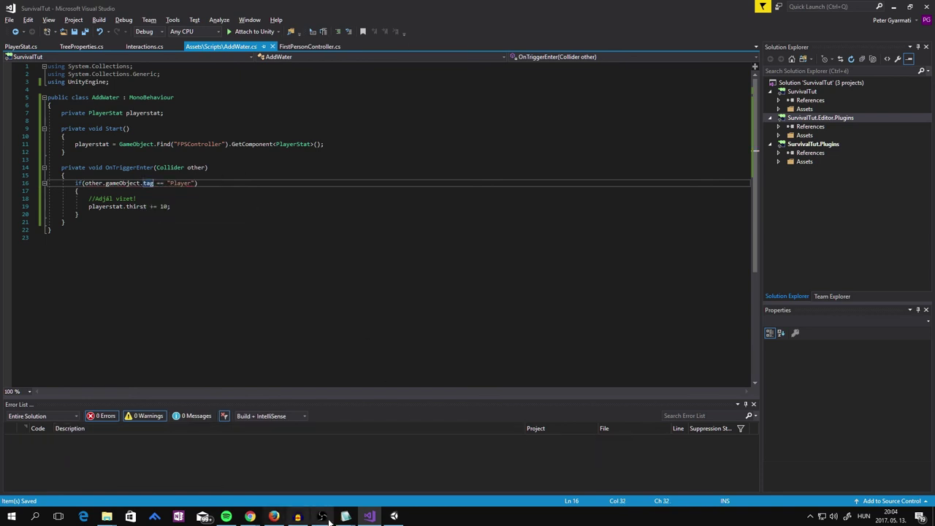
pyautogui.click(394, 517)
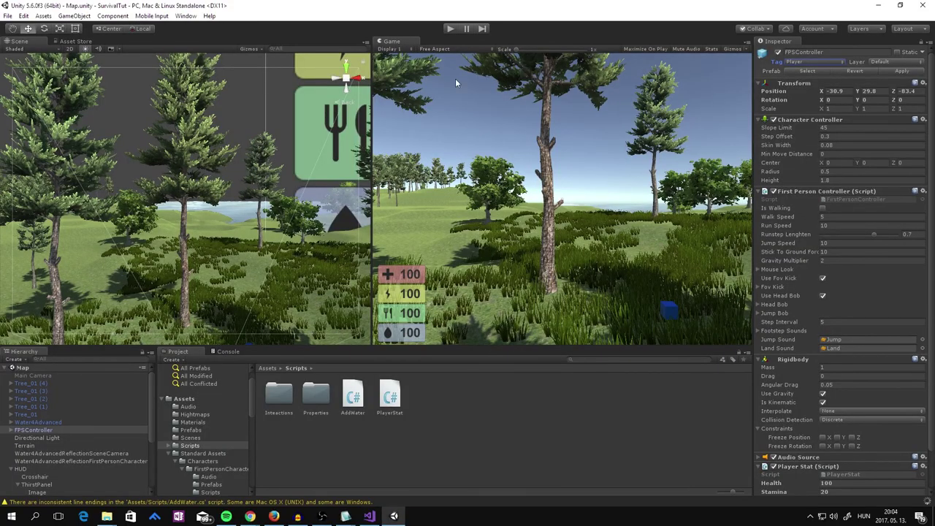
# Step: Play-test walking into several blue cubes, watching water climb to 157, then stop and reopen AddWater.cs
pyautogui.click(450, 28)
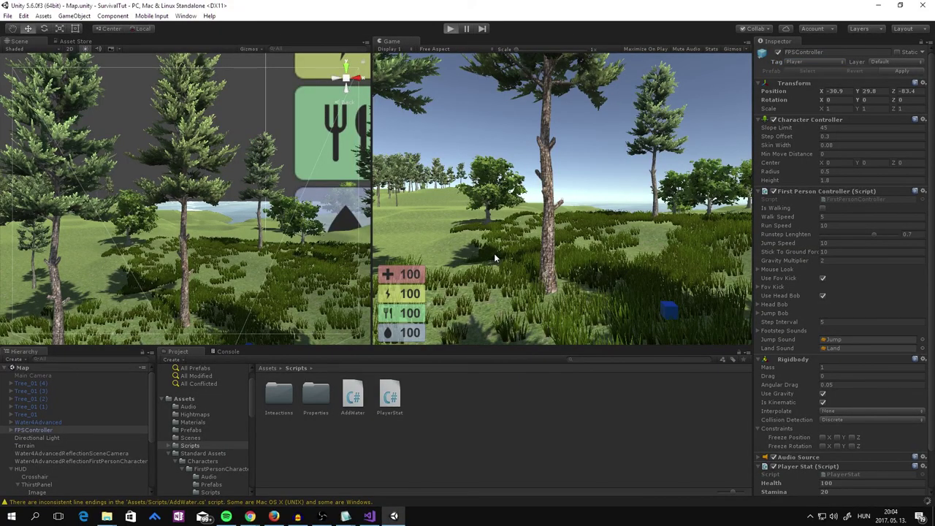
pyautogui.hotkey('shift', 'w')
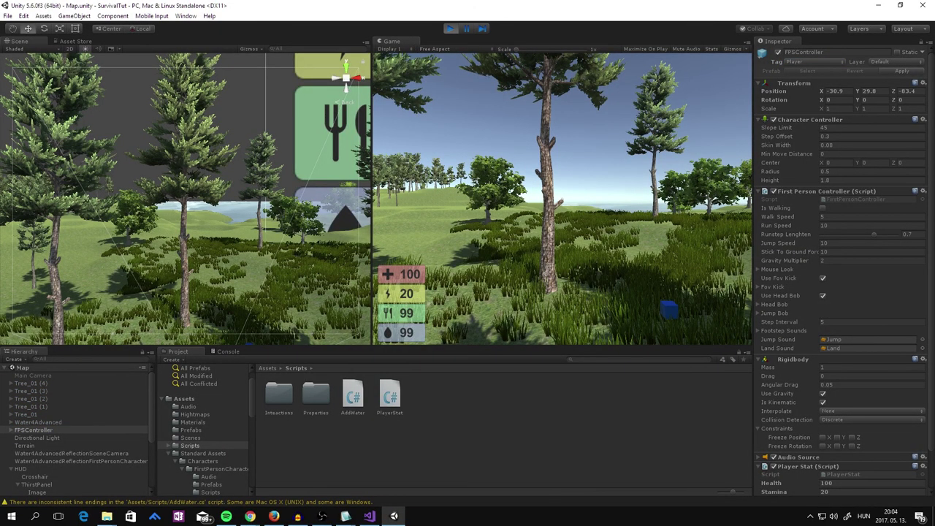
pyautogui.press('w')
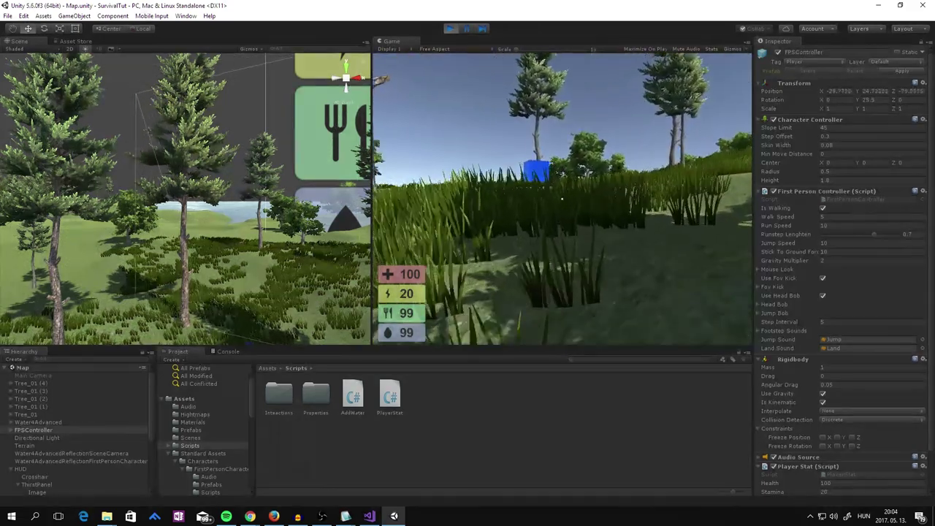
pyautogui.press('w')
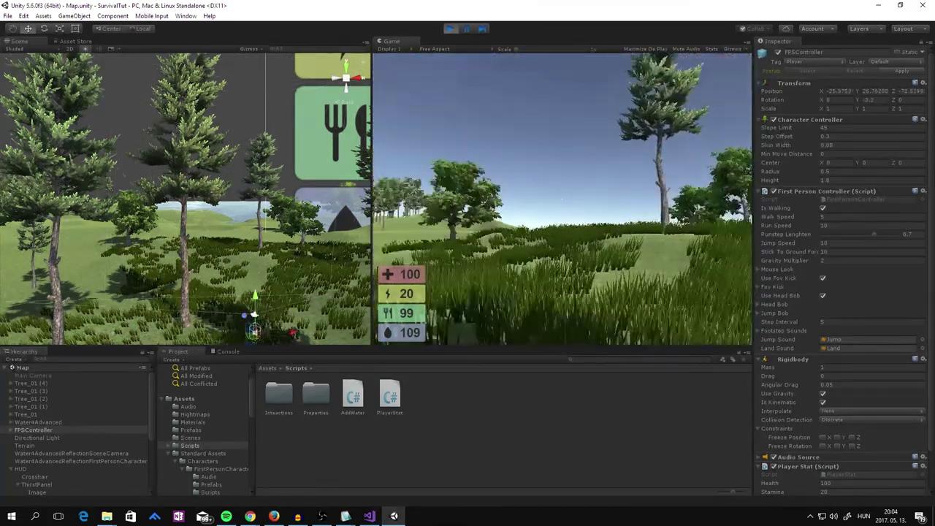
pyautogui.press('w')
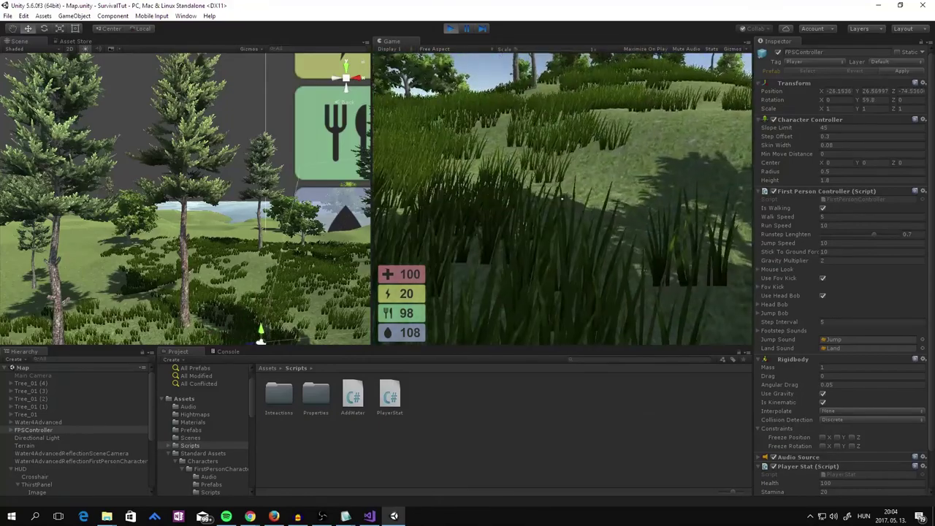
pyautogui.press('w')
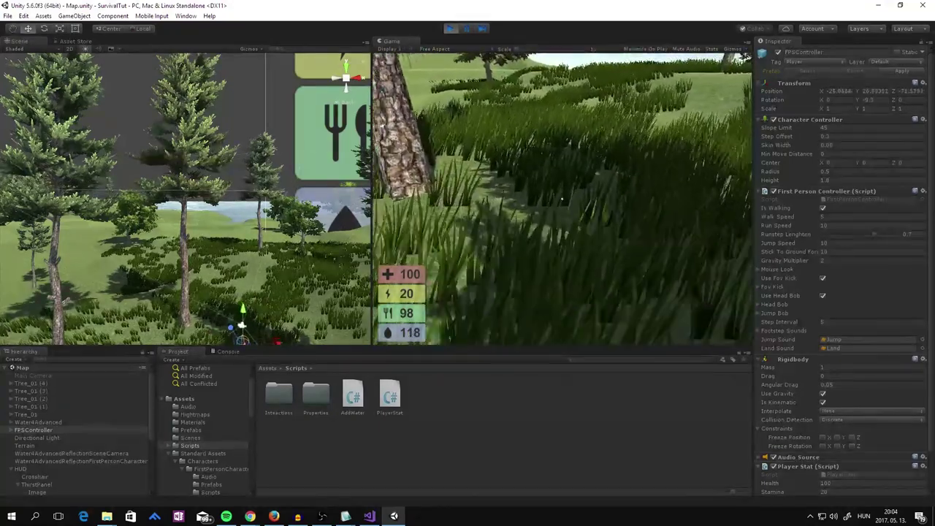
pyautogui.press('w')
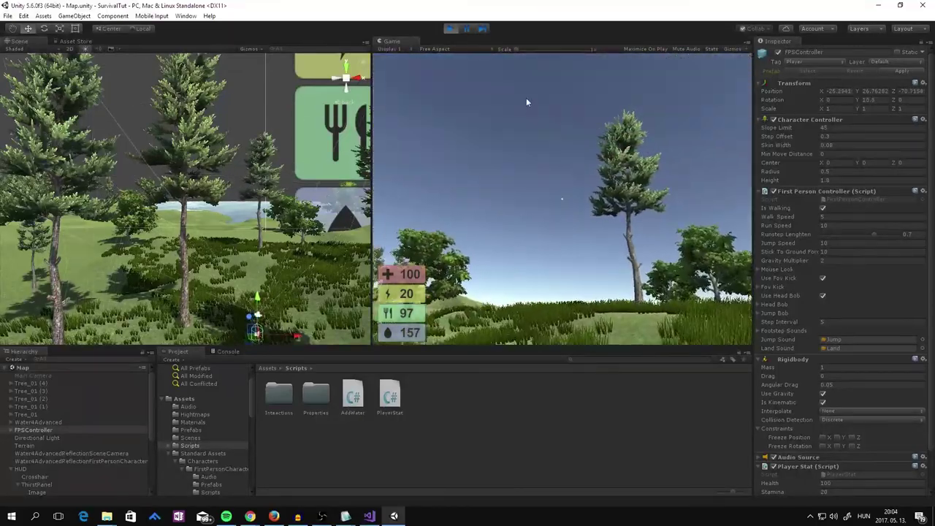
pyautogui.hotkey('ctrl', 'p')
pyautogui.click(369, 516)
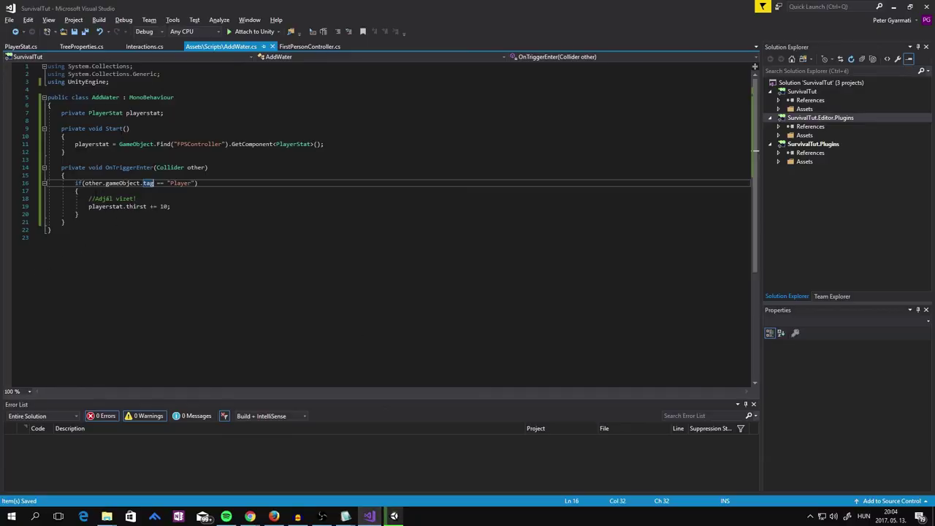
# Step: Start a test if (playerstat.thi...) line inside the Player check, then delete it
pyautogui.press('Down')
pyautogui.press('Return')
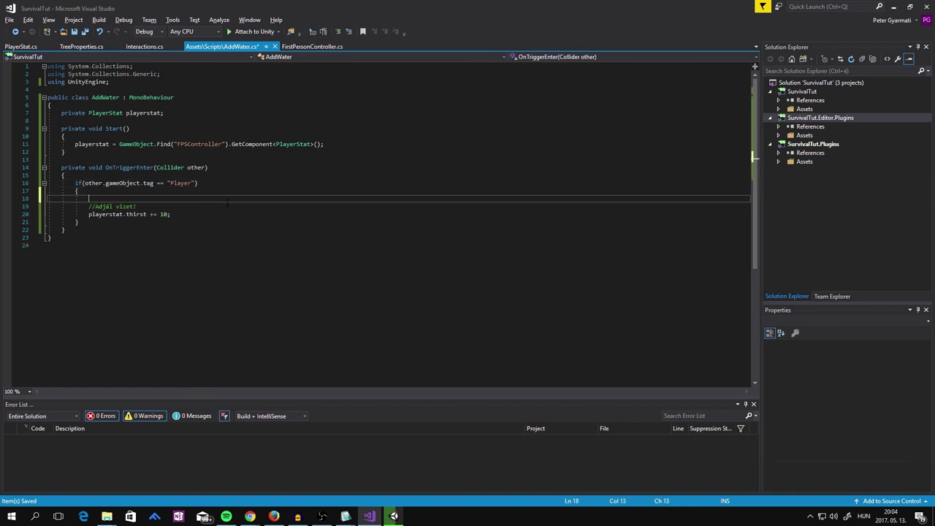
pyautogui.write('if(p')
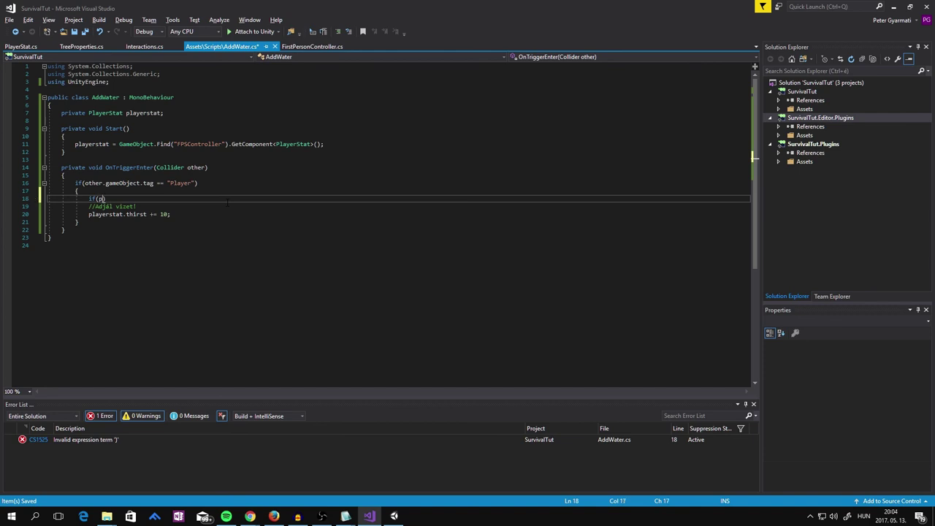
pyautogui.write('lay')
pyautogui.press('Tab')
pyautogui.write('.')
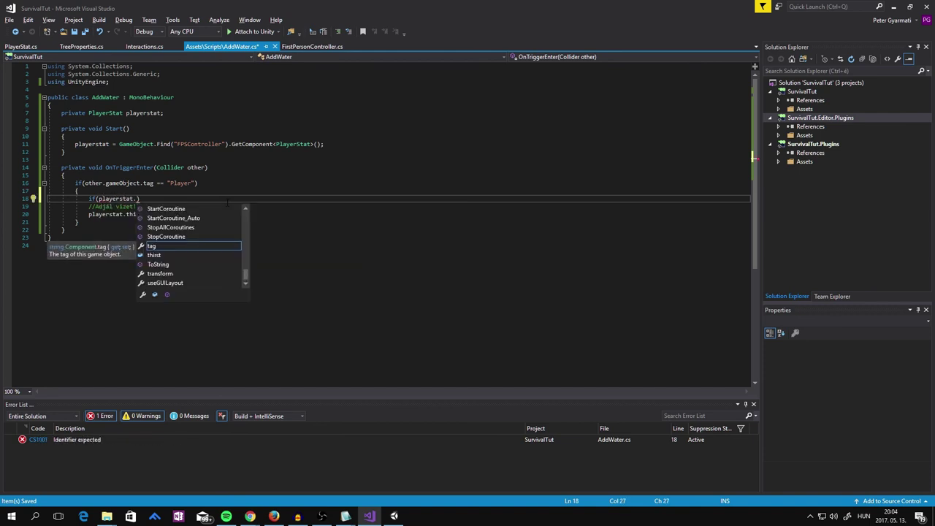
pyautogui.write('thi')
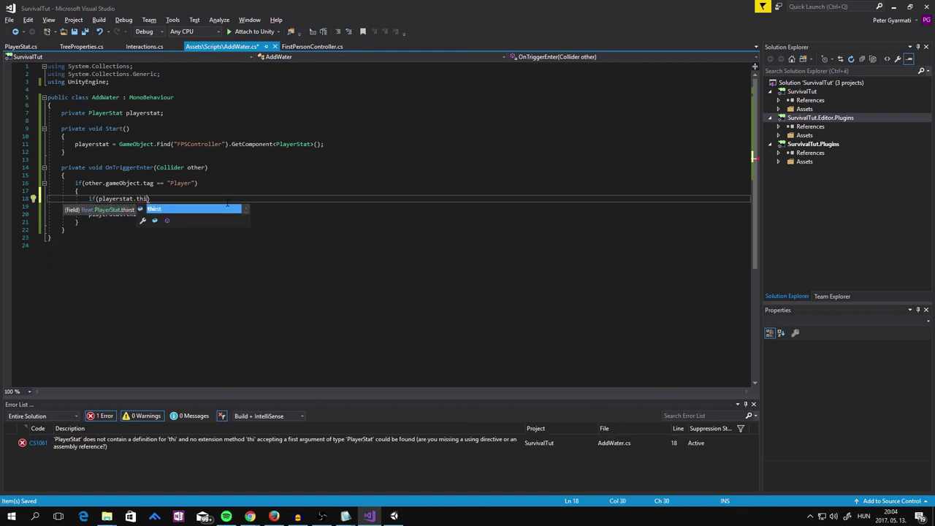
pyautogui.press('BackSpace')
pyautogui.press('BackSpace')
pyautogui.press('BackSpace')
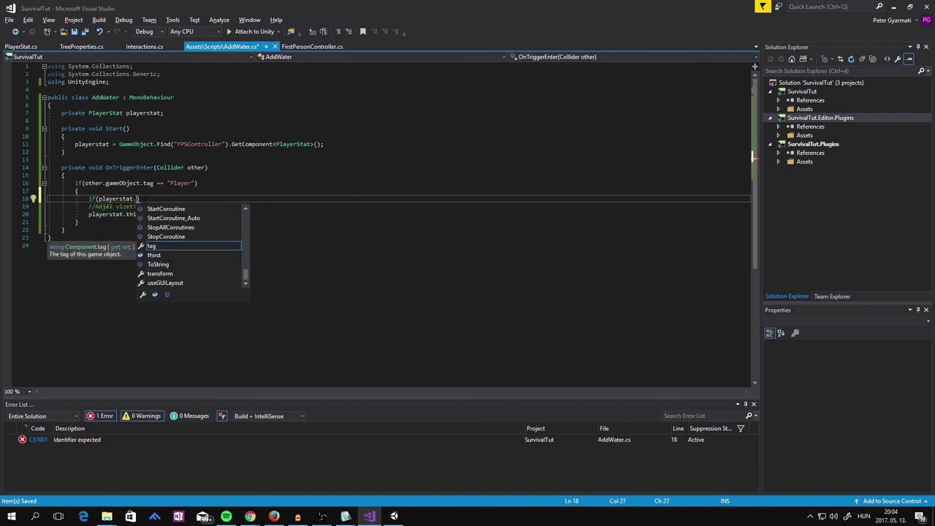
pyautogui.press('Escape')
pyautogui.hotkey('shift', 'Home')
pyautogui.hotkey('shift', 'Home')
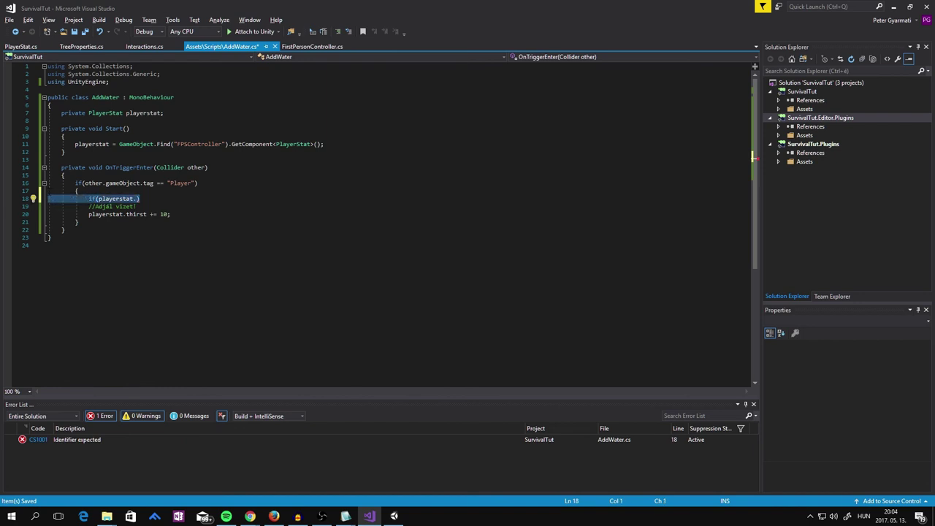
pyautogui.press('BackSpace')
pyautogui.press('BackSpace')
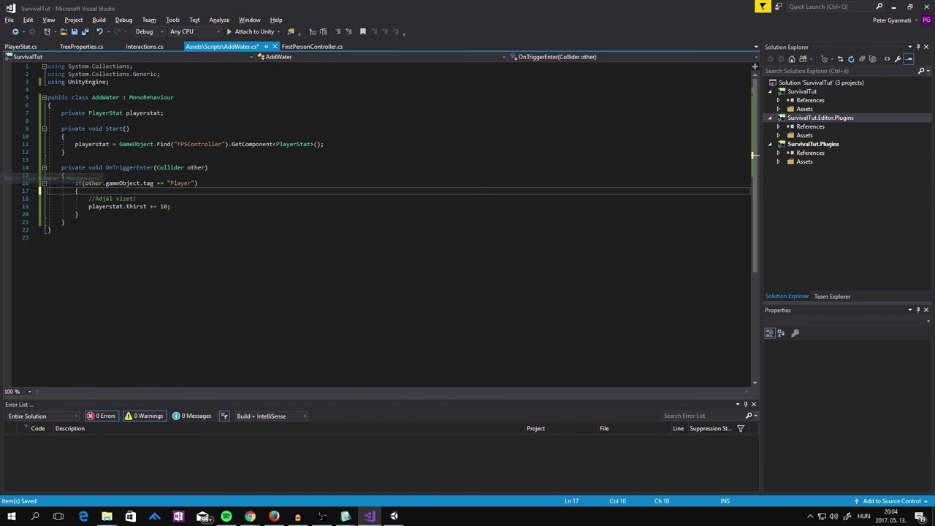
# Step: Save AddWater.cs and open PlayerStat.cs, accepting the line endings prompt
pyautogui.hotkey('ctrl', 's')
pyautogui.click(22, 46)
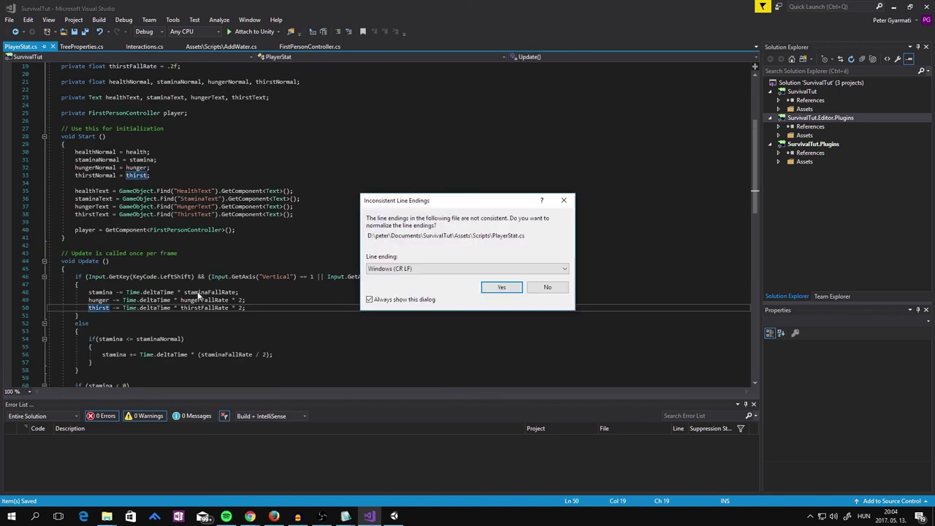
pyautogui.press('Return')
pyautogui.scroll(-3, 254, 259)
pyautogui.scroll(-3, 253, 259)
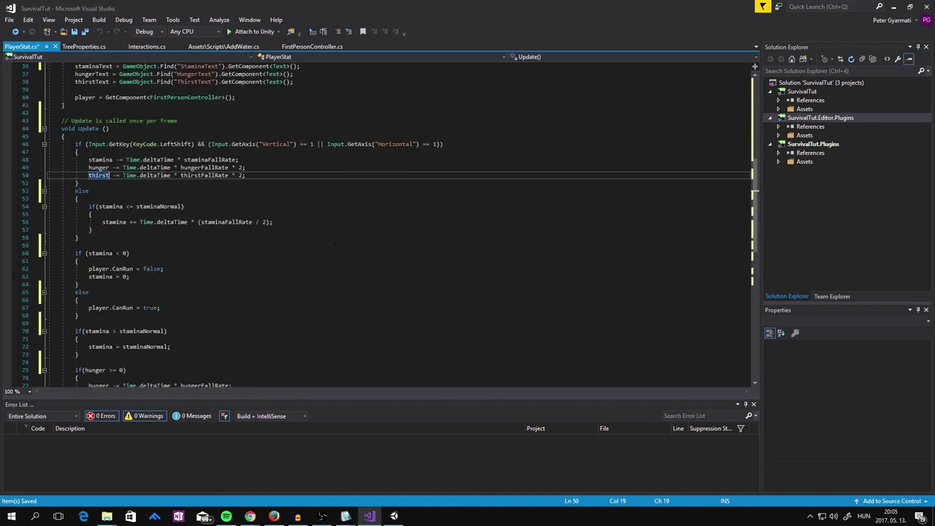
pyautogui.scroll(-3, 335, 241)
pyautogui.scroll(3, 307, 239)
pyautogui.scroll(-3, 278, 236)
pyautogui.scroll(-1, 260, 234)
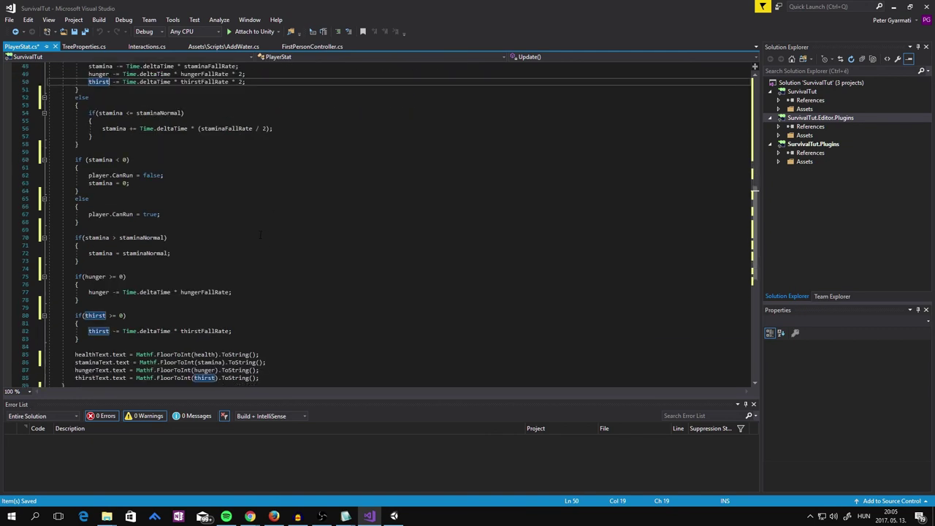
pyautogui.scroll(-6, 259, 234)
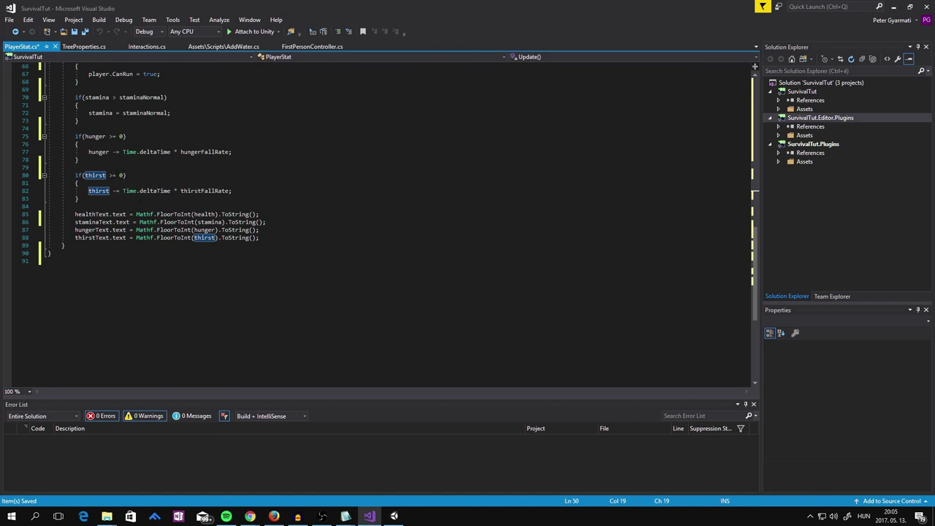
# Step: Add the condition if (thirst > thirstNormal) after the thirst decrease block in Update
pyautogui.click(208, 198)
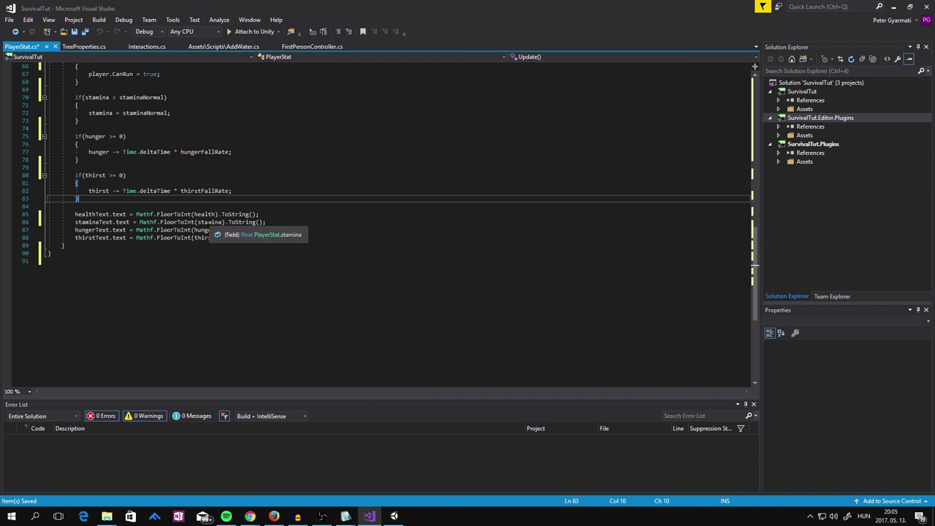
pyautogui.press('Return')
pyautogui.press('Return')
pyautogui.write('if ')
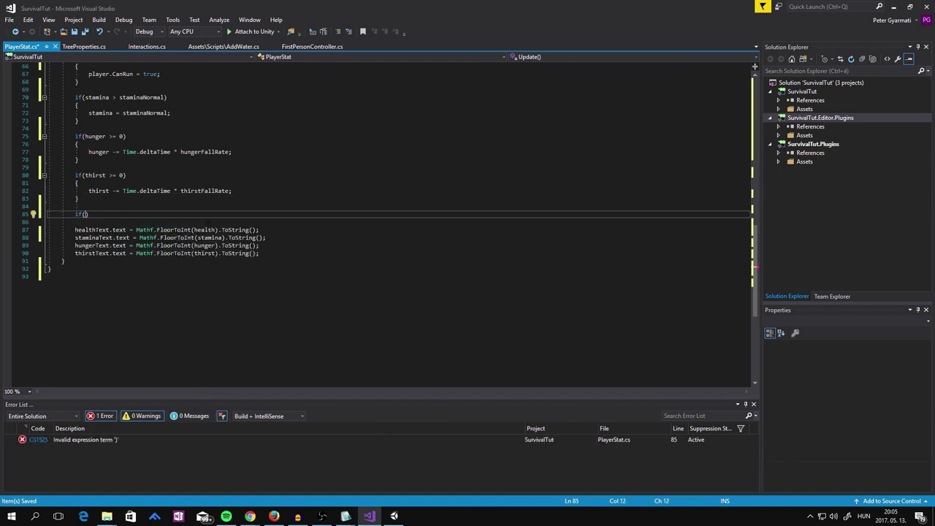
pyautogui.write('i')
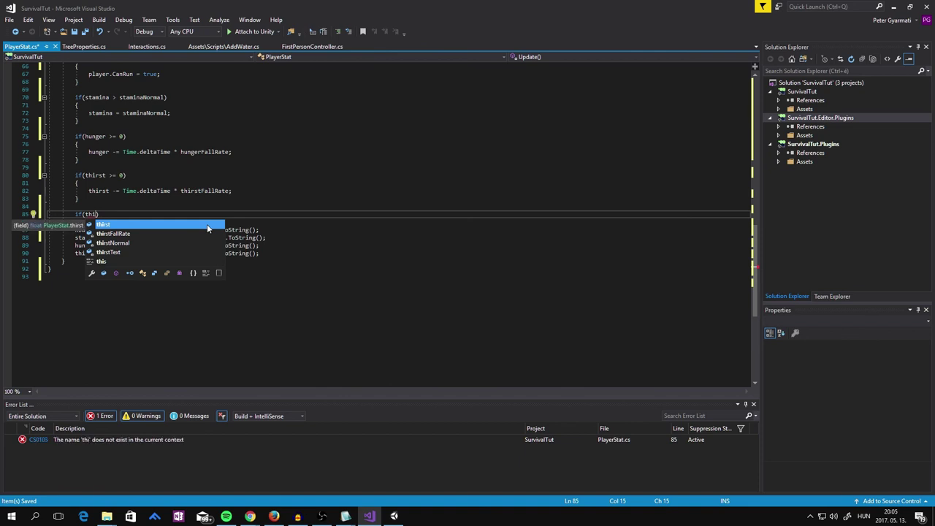
pyautogui.press('Tab')
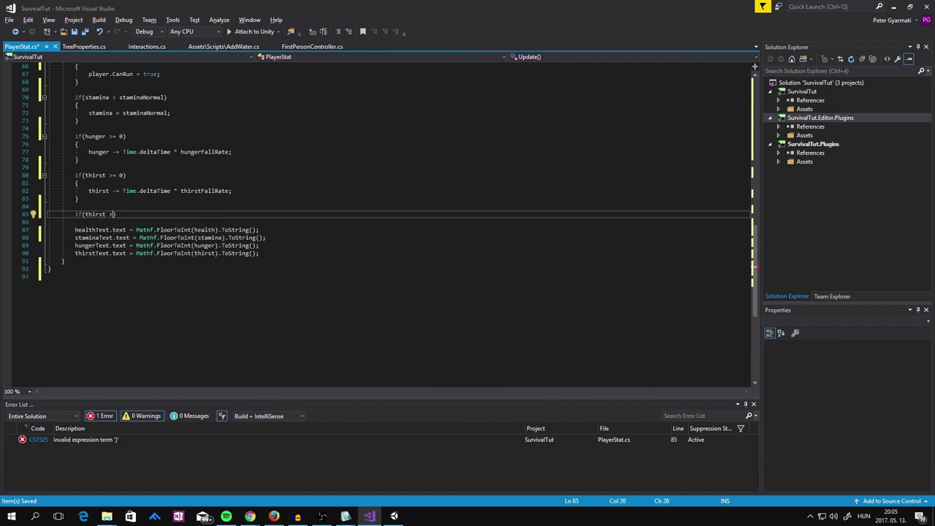
pyautogui.write('th')
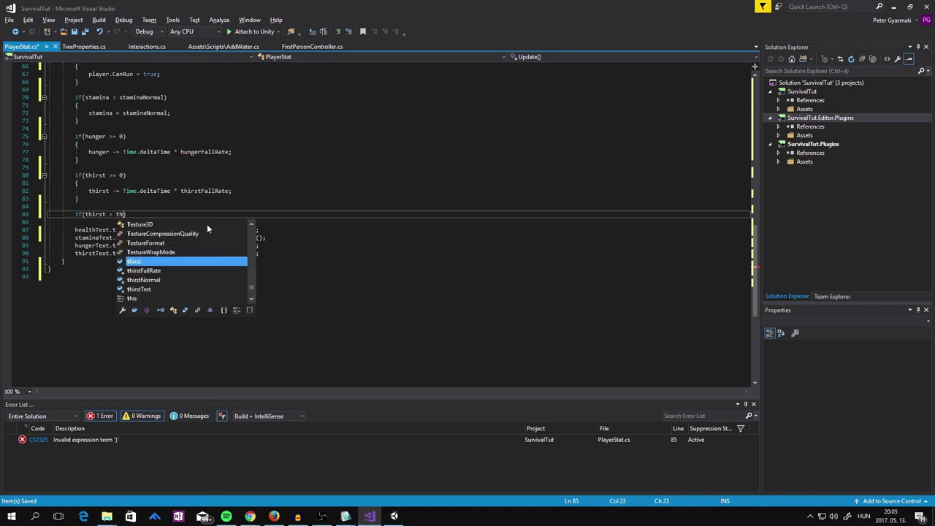
pyautogui.write('i')
pyautogui.press('Tab')
pyautogui.press('BackSpace')
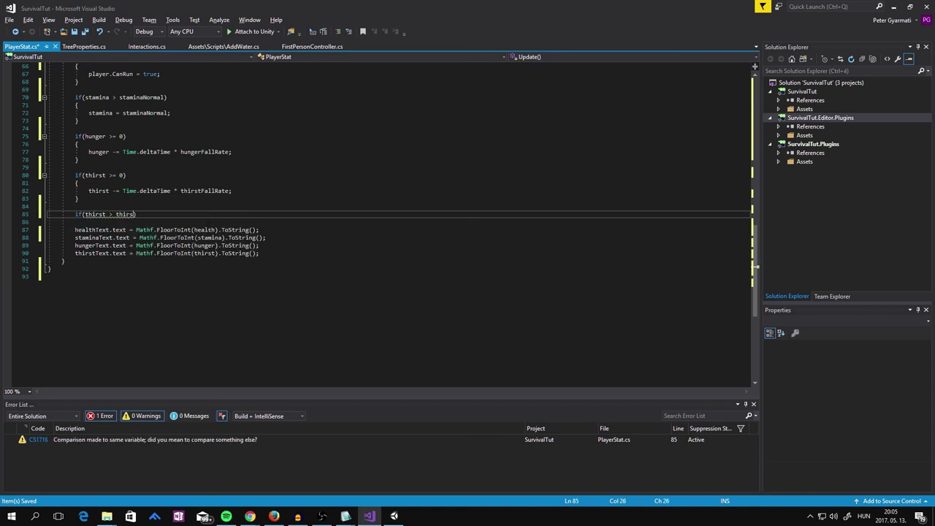
pyautogui.write('t')
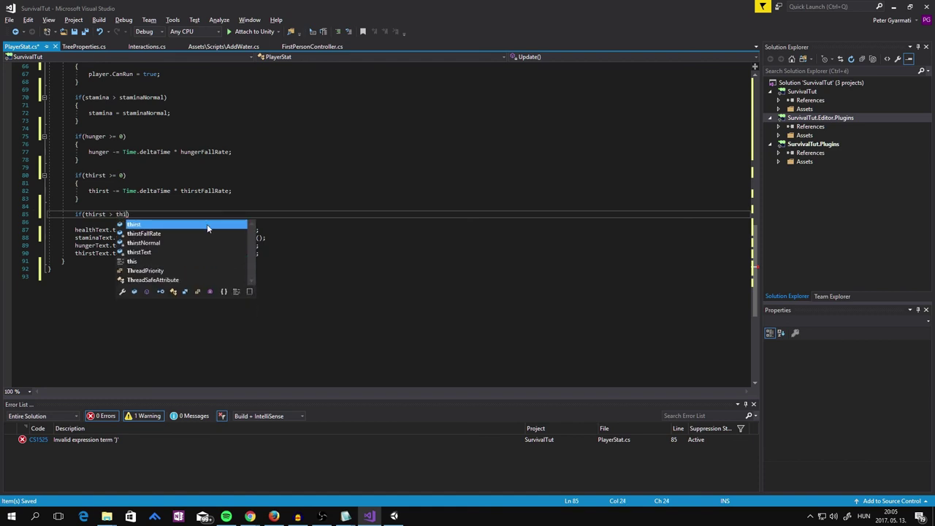
pyautogui.write('hi')
pyautogui.press('Tab')
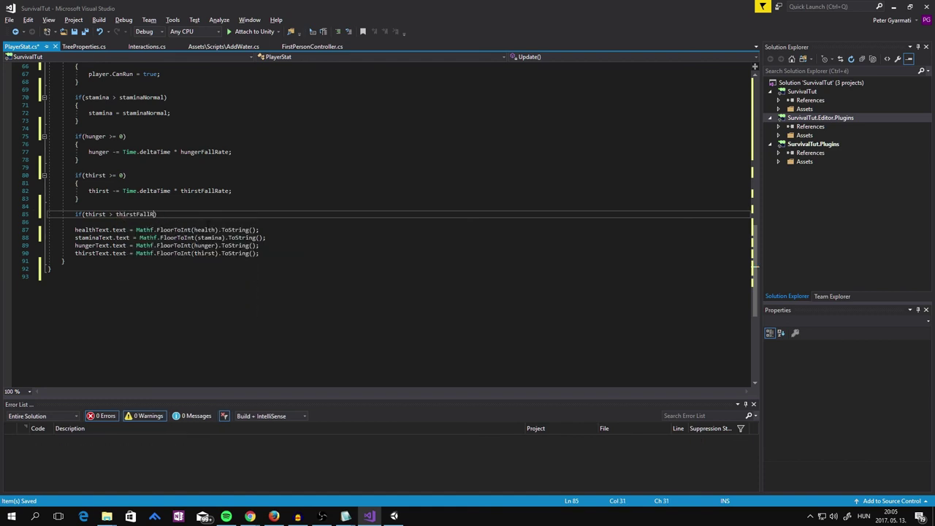
pyautogui.write('Norm')
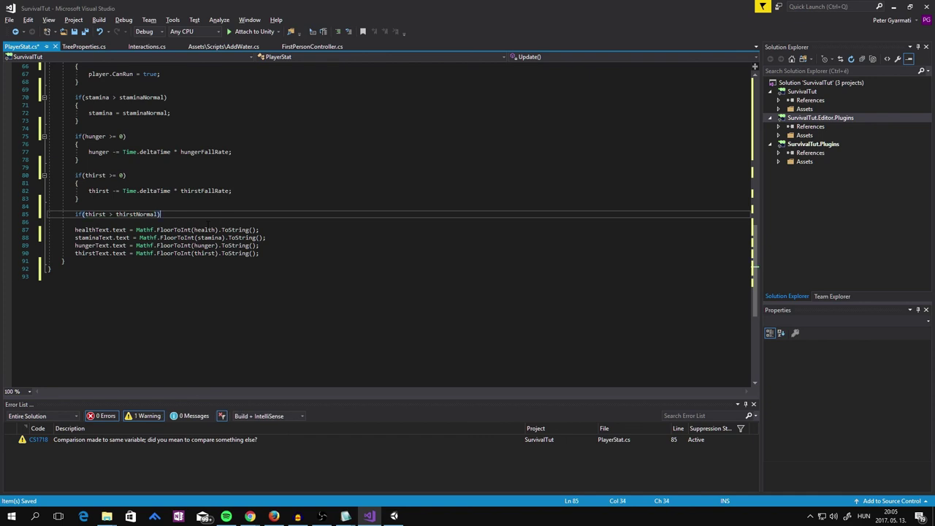
# Step: Give the check the body thirst = thirstNormal; and return to Unity
pyautogui.press('Return')
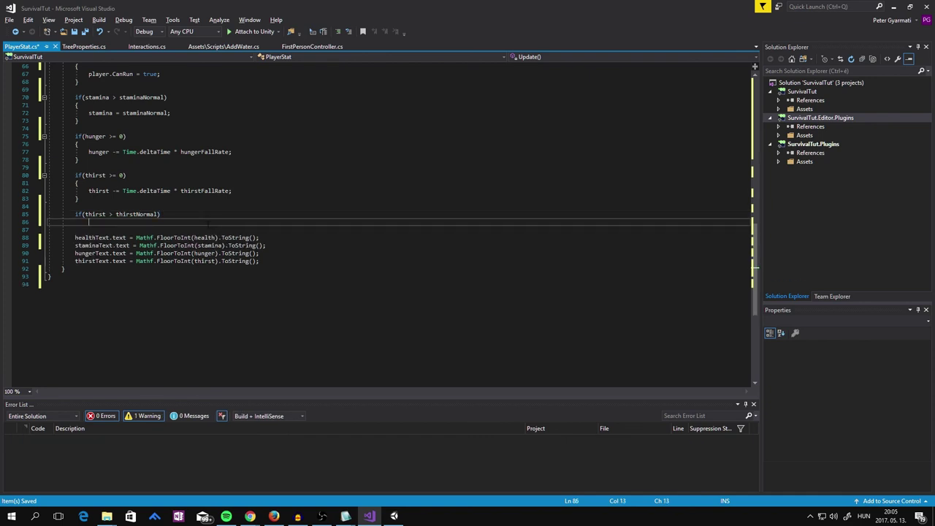
pyautogui.write('thir')
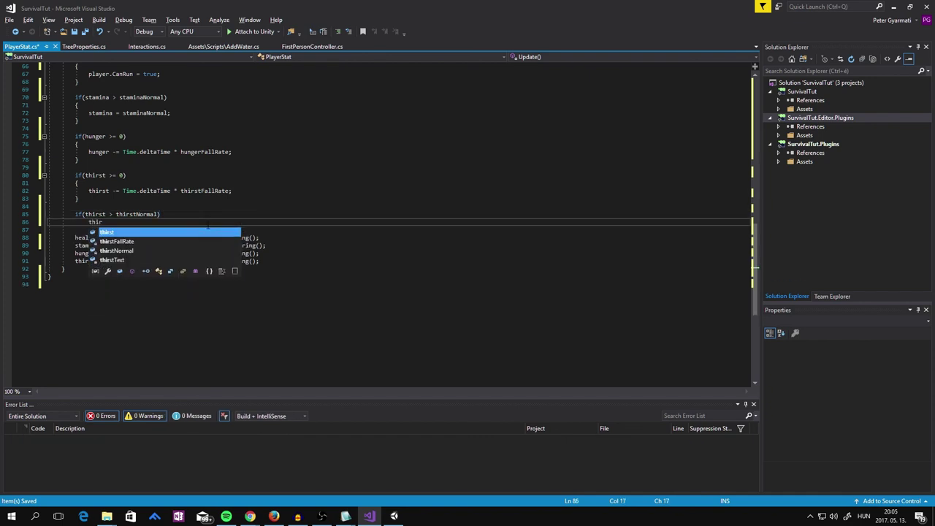
pyautogui.press('space')
pyautogui.write('st = ')
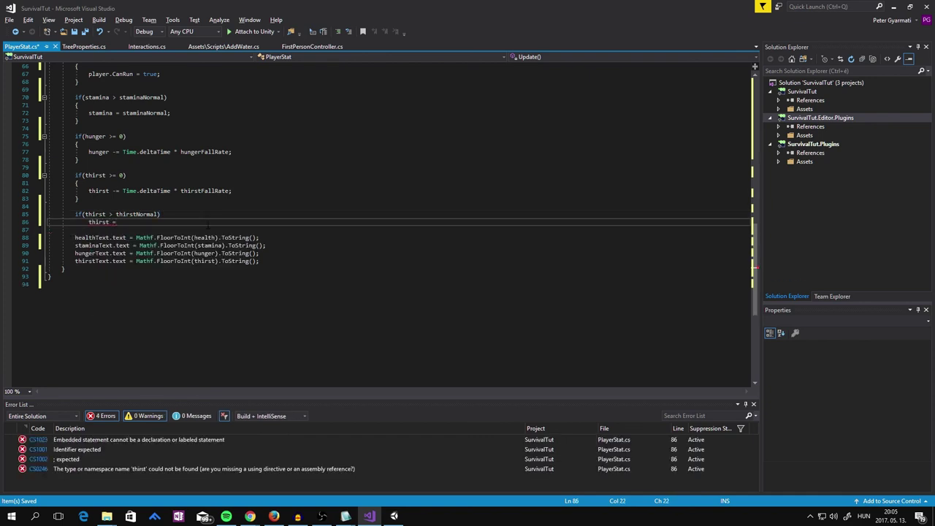
pyautogui.write('thi')
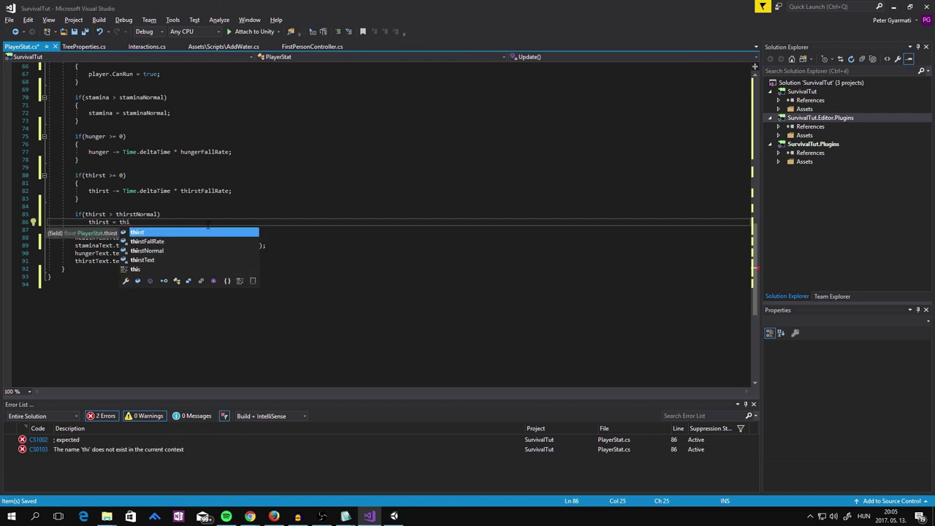
pyautogui.press('Down')
pyautogui.press('Down')
pyautogui.press('Tab')
pyautogui.write(';')
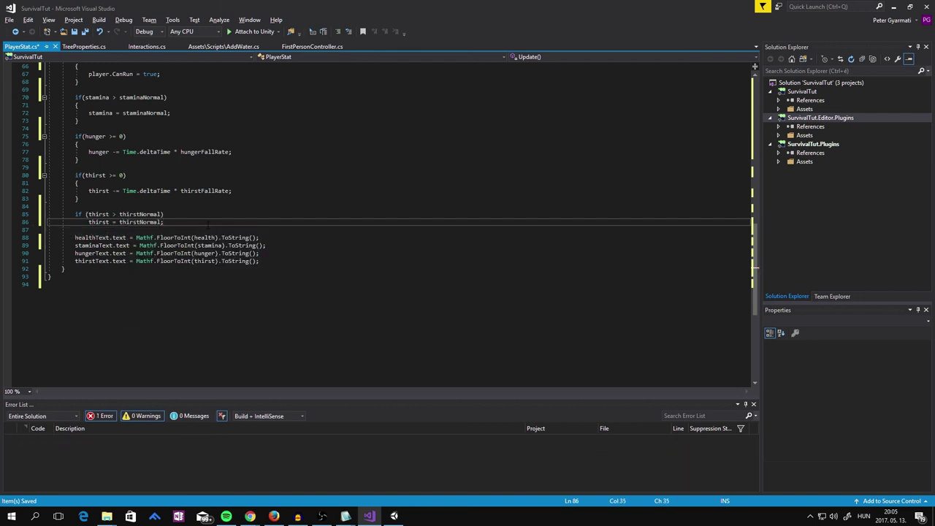
pyautogui.click(394, 515)
# Step: Enter Play mode and walk across the grass into the blue water cube
pyautogui.click(449, 28)
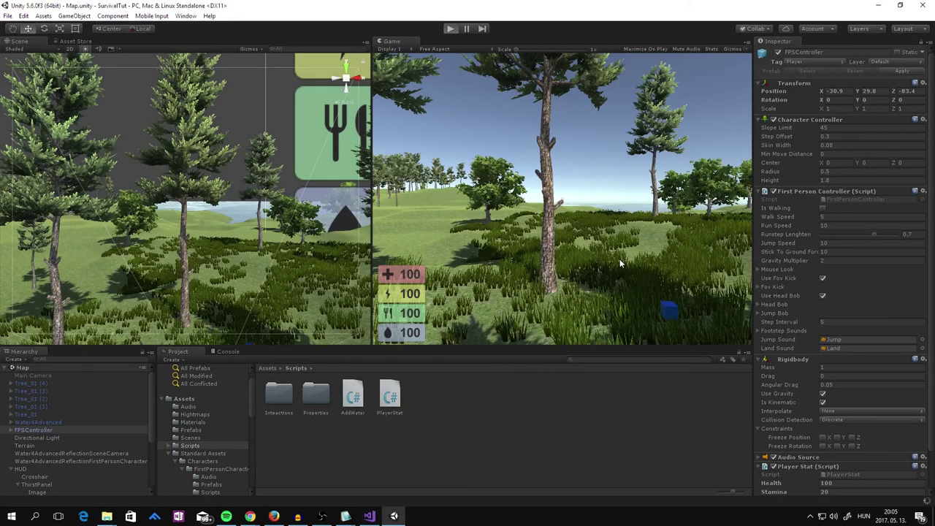
pyautogui.press('w')
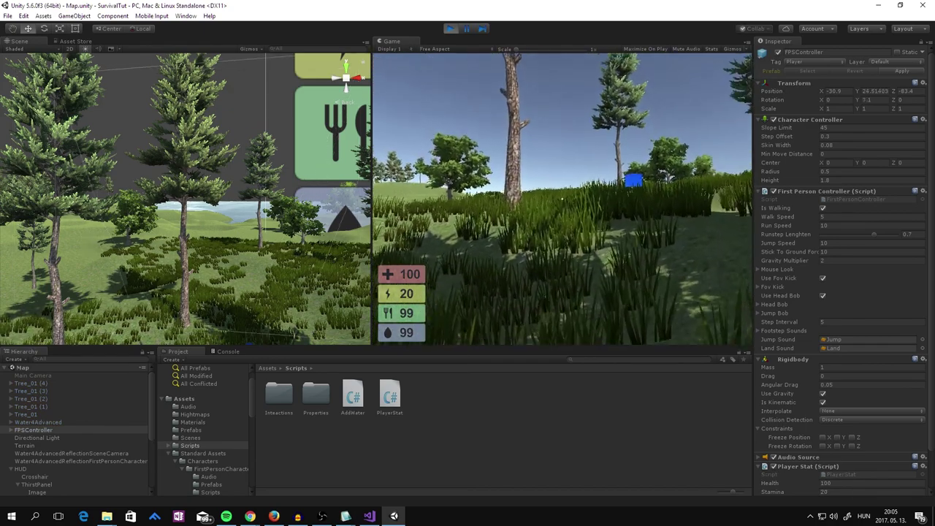
pyautogui.press('w')
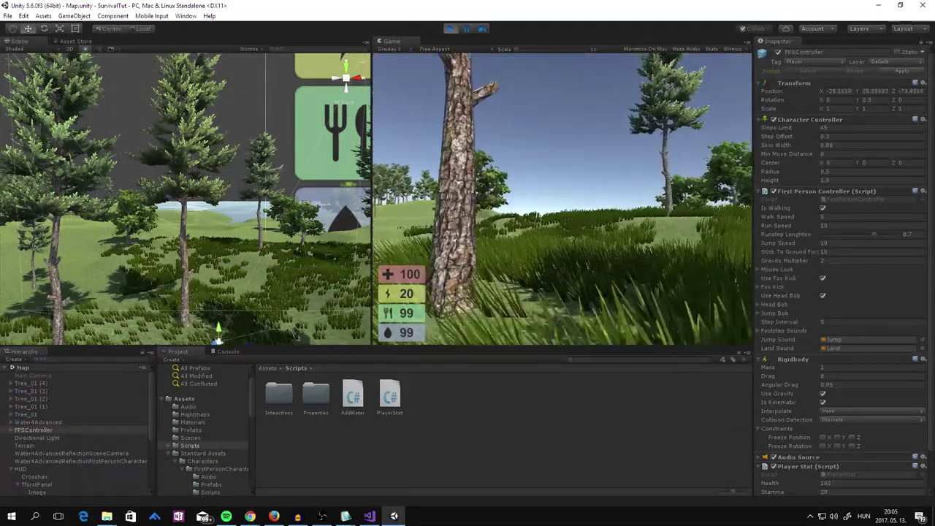
pyautogui.press('w')
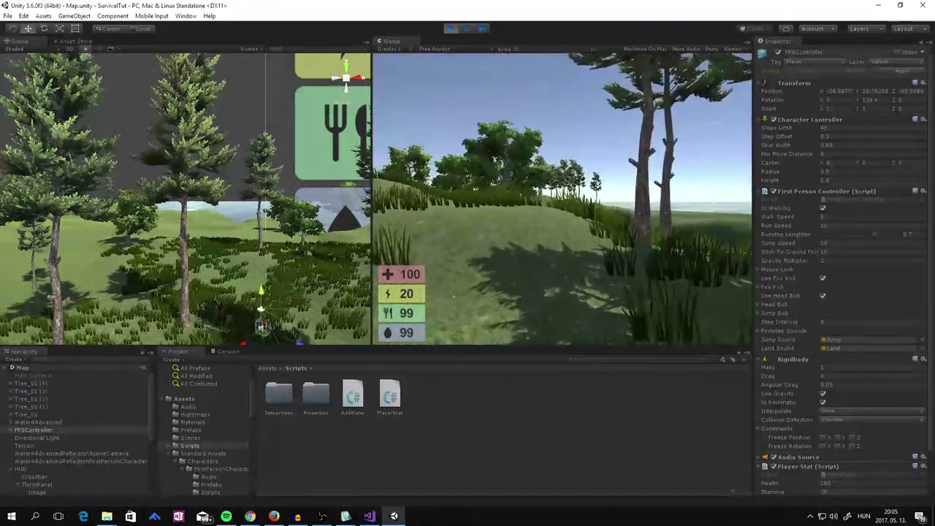
pyautogui.hotkey('shift', 'w')
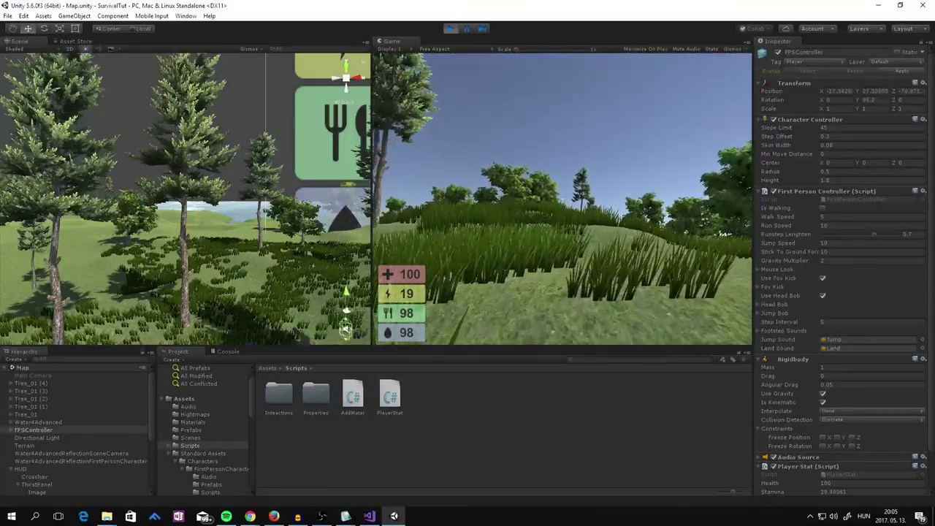
pyautogui.hotkey('shift', 'w')
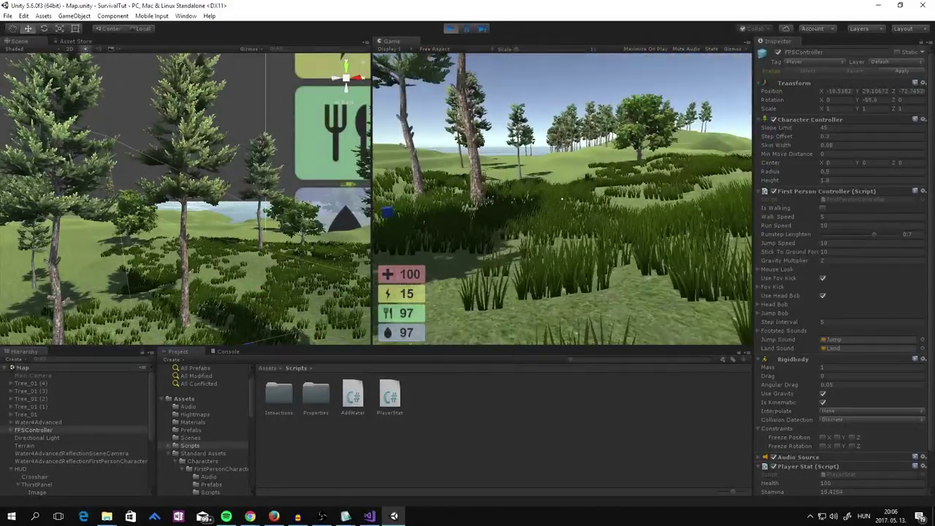
pyautogui.hotkey('shift', 'w')
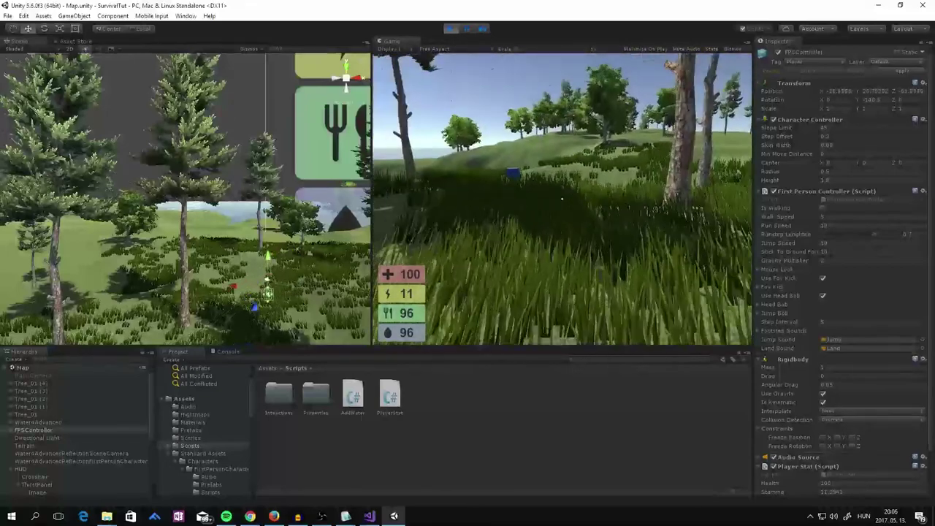
pyautogui.press('w')
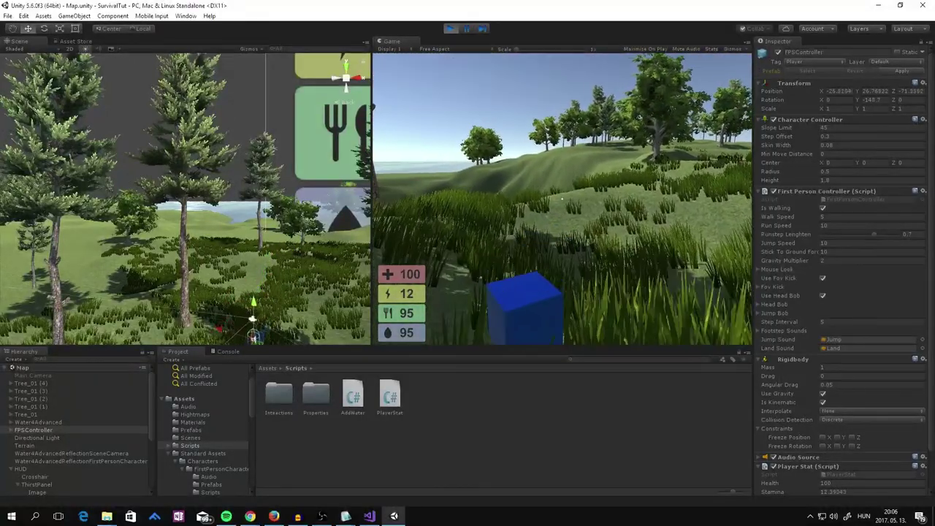
# Step: Move around the cube confirming water stays at 99, then stop play and return to Visual Studio
pyautogui.press('w')
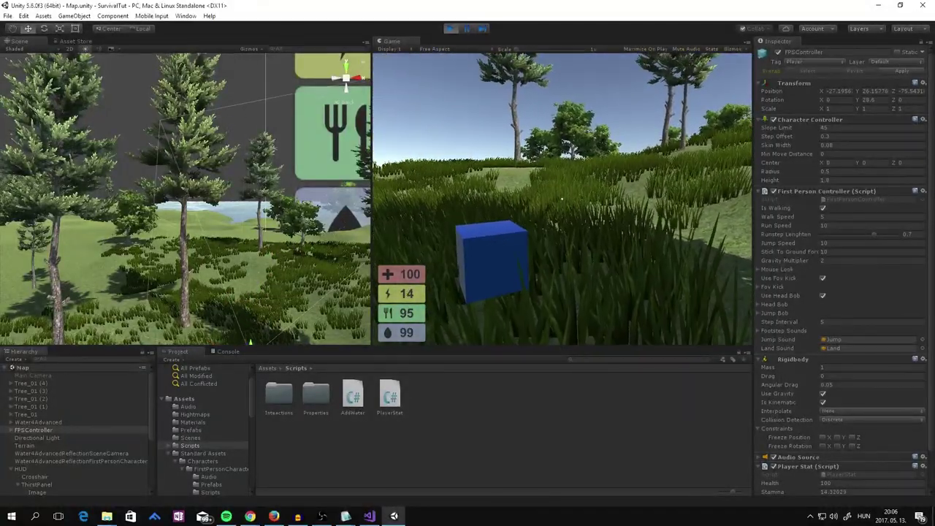
pyautogui.press('w')
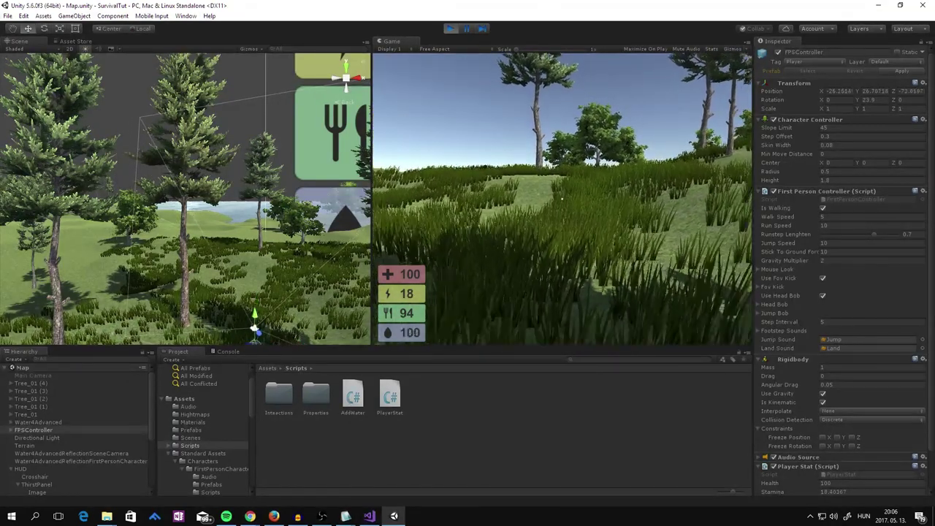
pyautogui.press('s')
pyautogui.press('s')
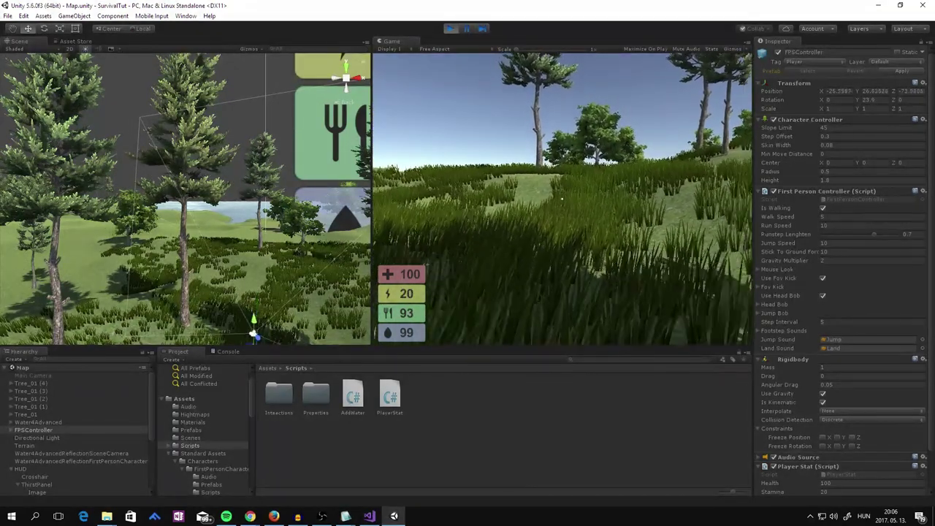
pyautogui.press('w')
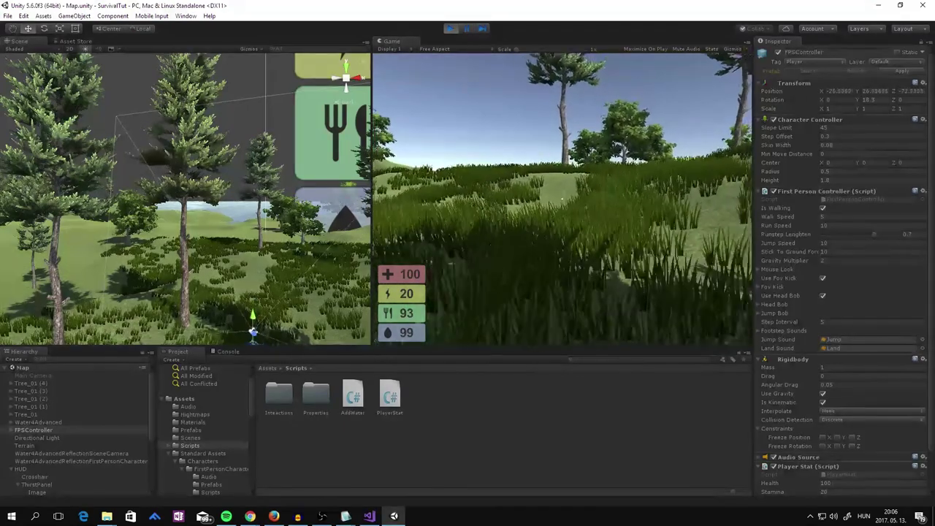
pyautogui.press('w')
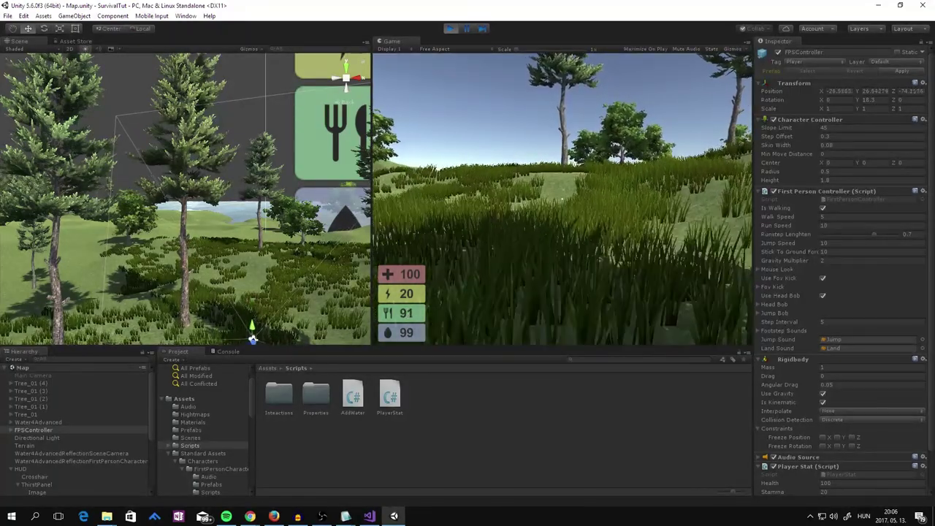
pyautogui.press('s')
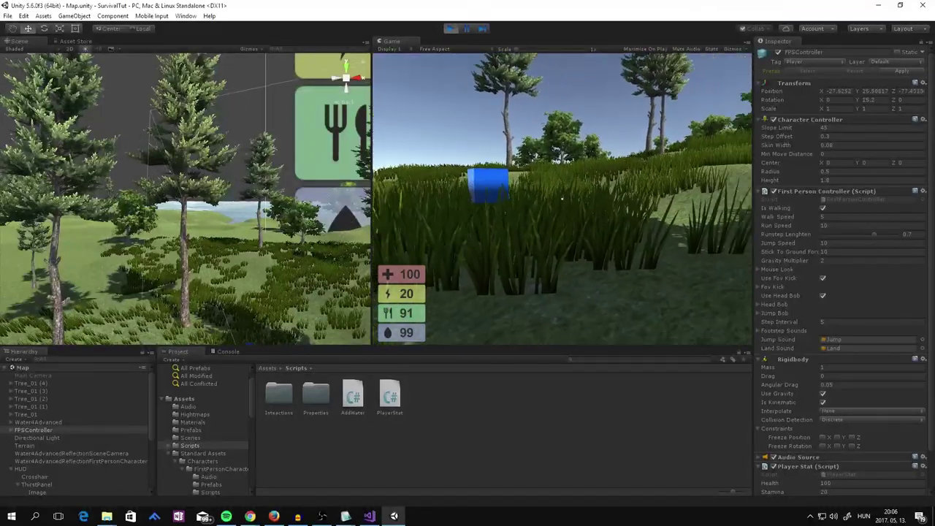
pyautogui.press('Escape')
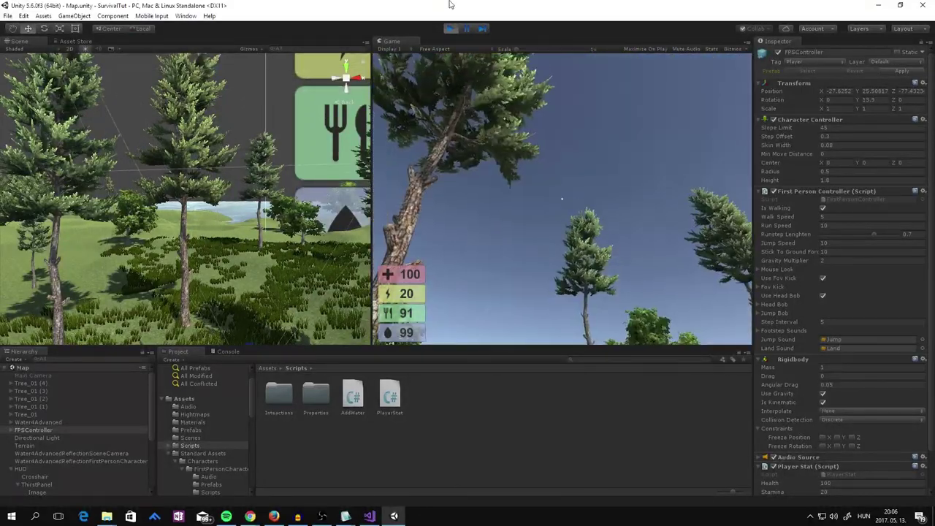
pyautogui.click(451, 28)
pyautogui.click(369, 516)
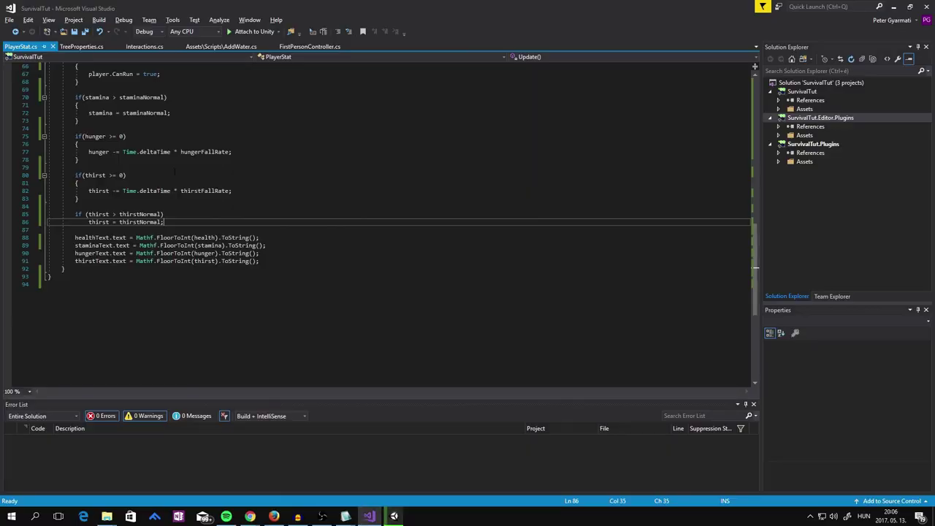
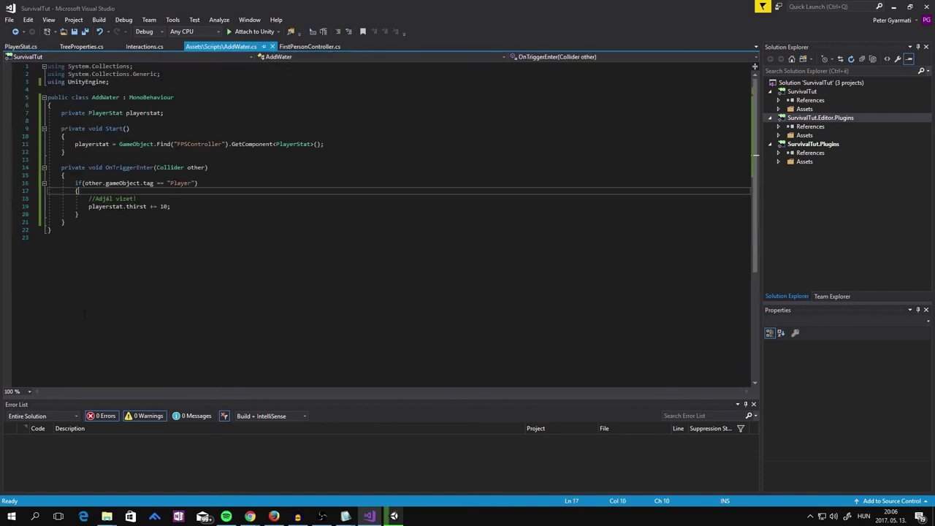
# Step: Highlight the AddWater class code, including the OnTriggerEnter method and its body
pyautogui.moveTo(65, 221); pyautogui.dragTo(48, 112)
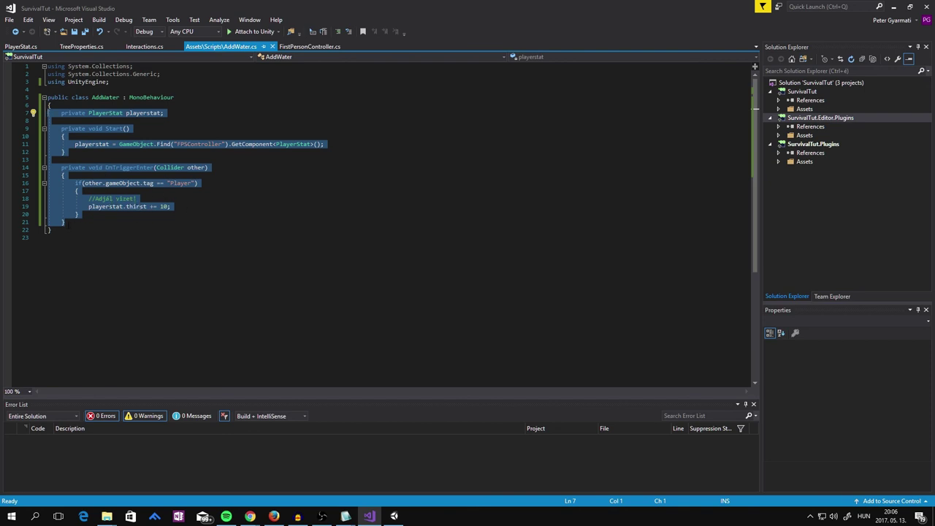
pyautogui.moveTo(67, 223); pyautogui.dragTo(48, 159)
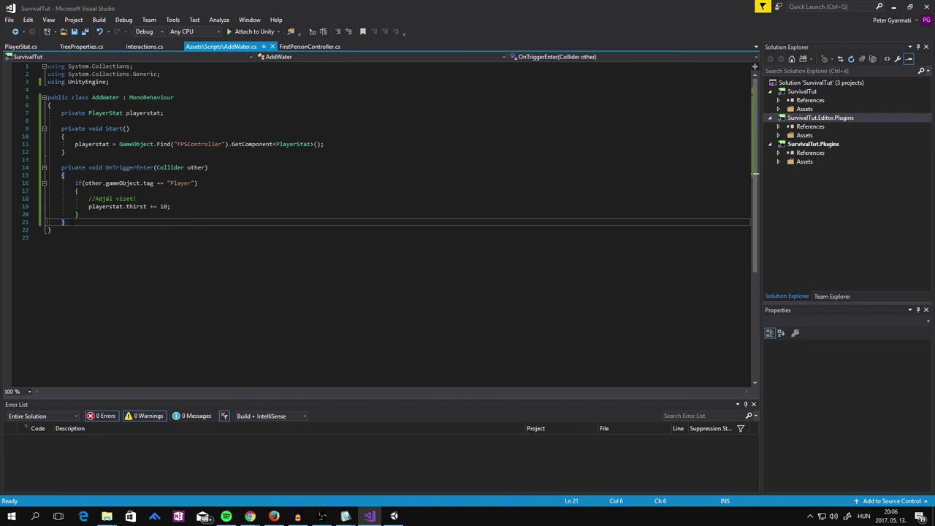
pyautogui.click(134, 231)
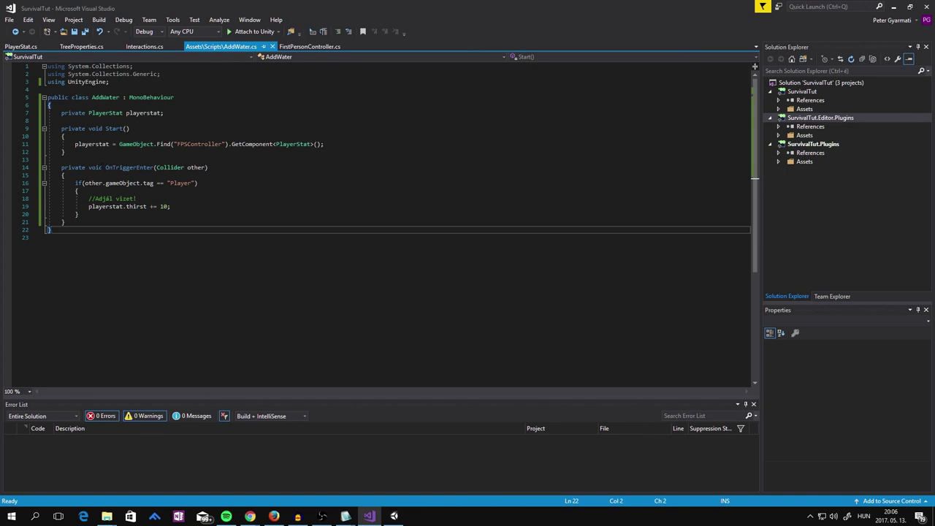
pyautogui.doubleClick(106, 167)
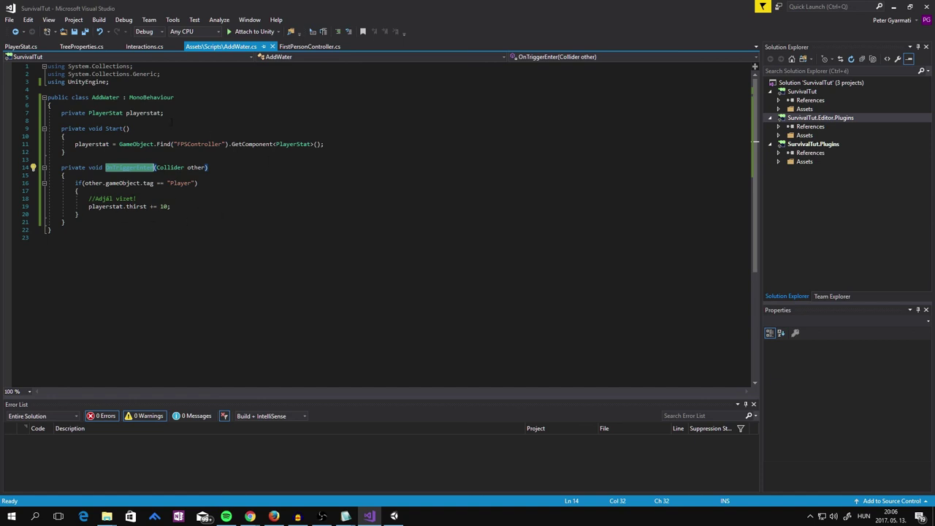
pyautogui.moveTo(72, 227); pyautogui.dragTo(49, 89)
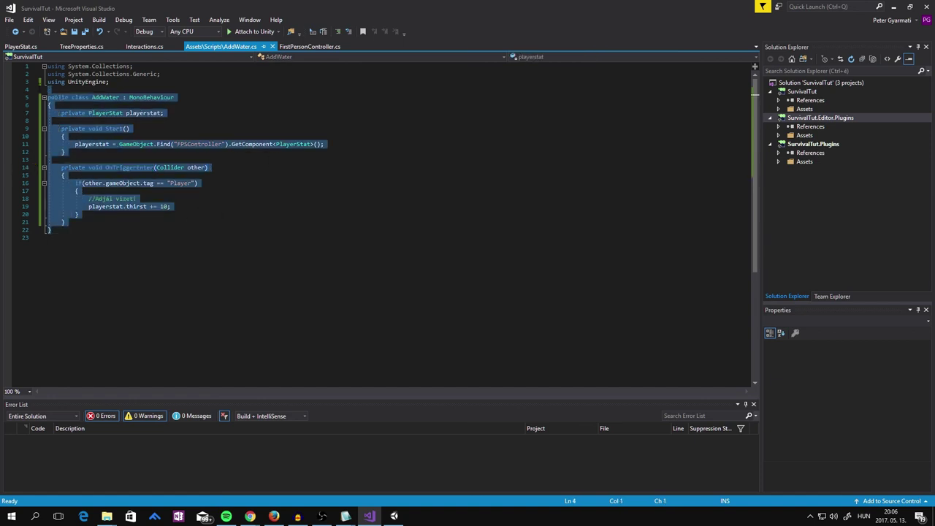
# Step: Review PlayerStat.cs, where thirst starts at 100 and decreases each frame in Update
pyautogui.click(21, 46)
pyautogui.scroll(7, 147, 183)
pyautogui.scroll(4, 148, 183)
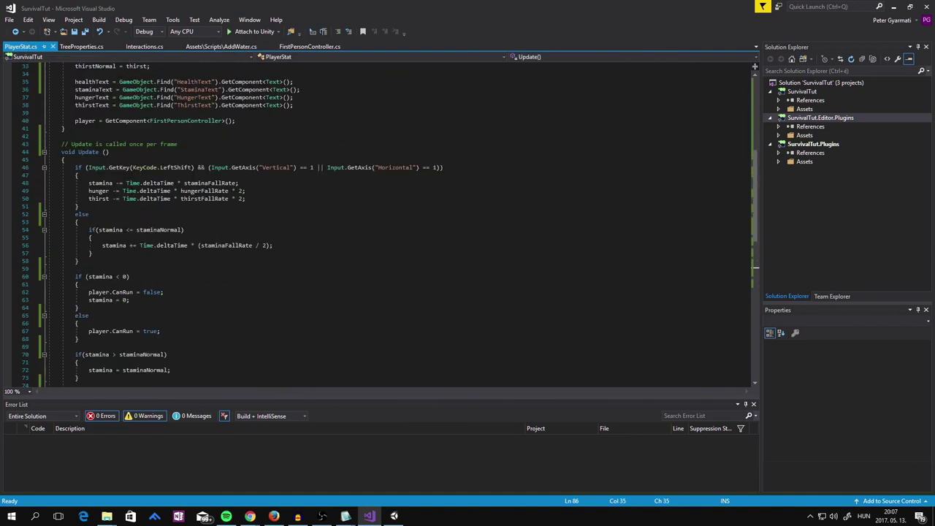
pyautogui.scroll(3, 147, 183)
pyautogui.scroll(8, 139, 194)
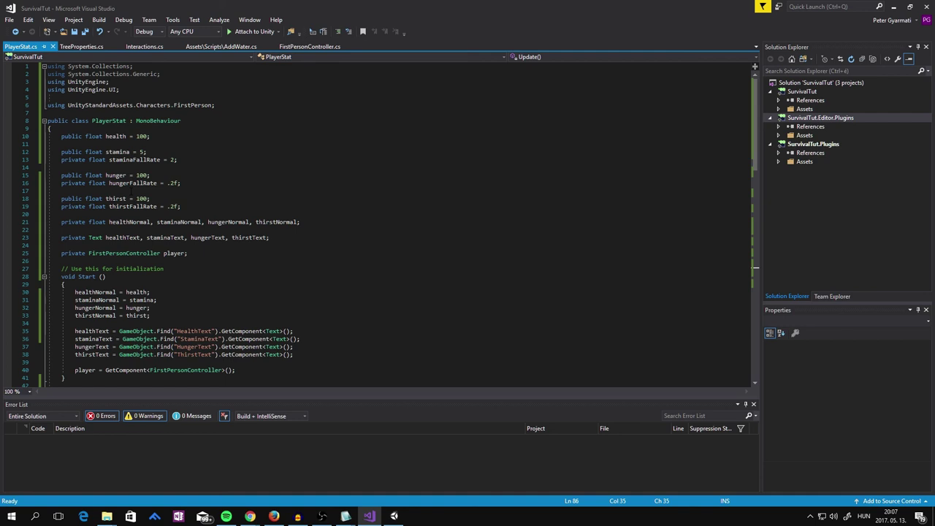
pyautogui.scroll(-5, 380, 219)
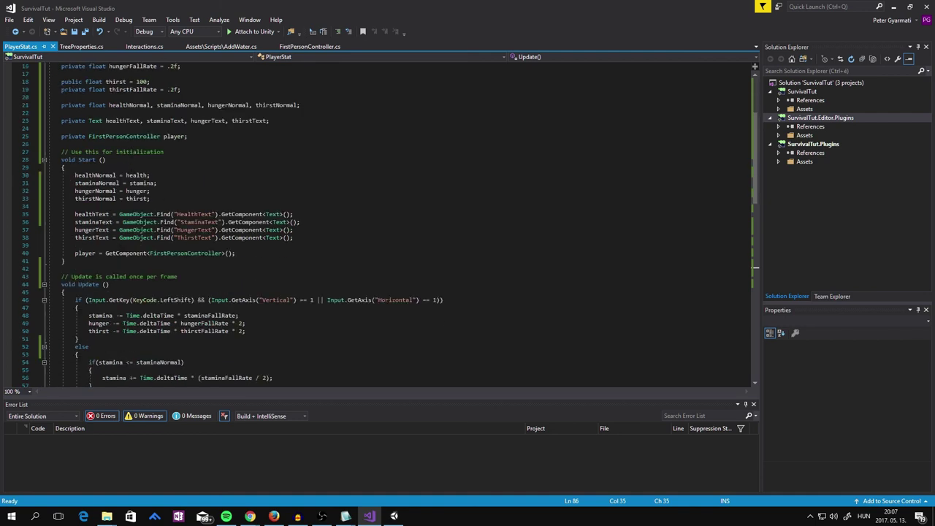
pyautogui.scroll(-2, 398, 226)
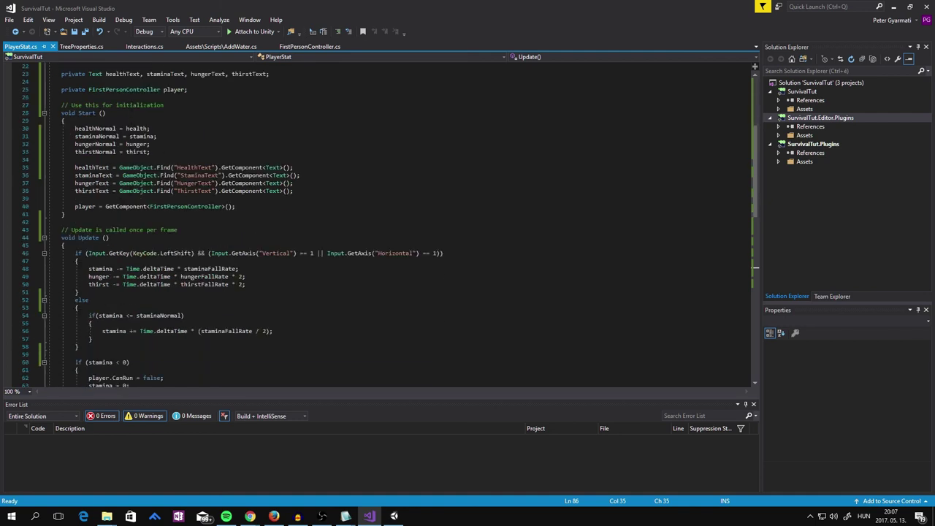
pyautogui.moveTo(133, 191)
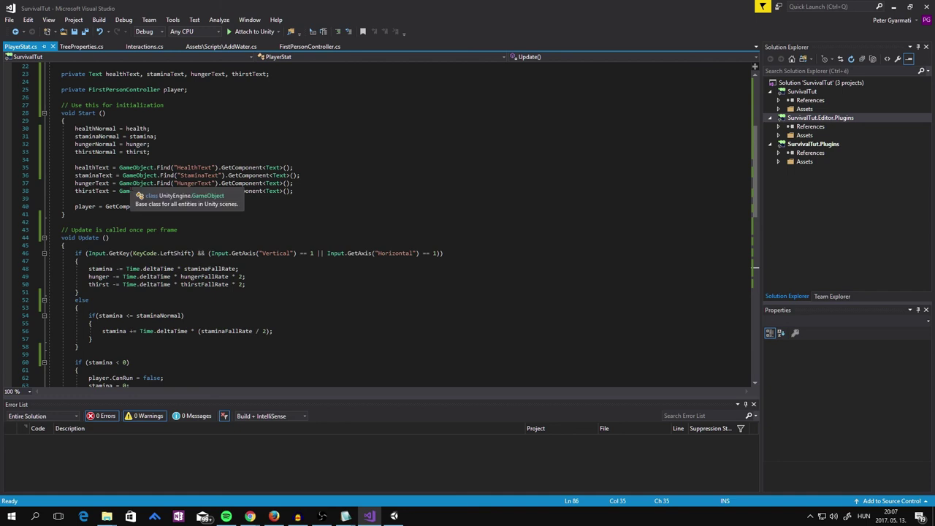